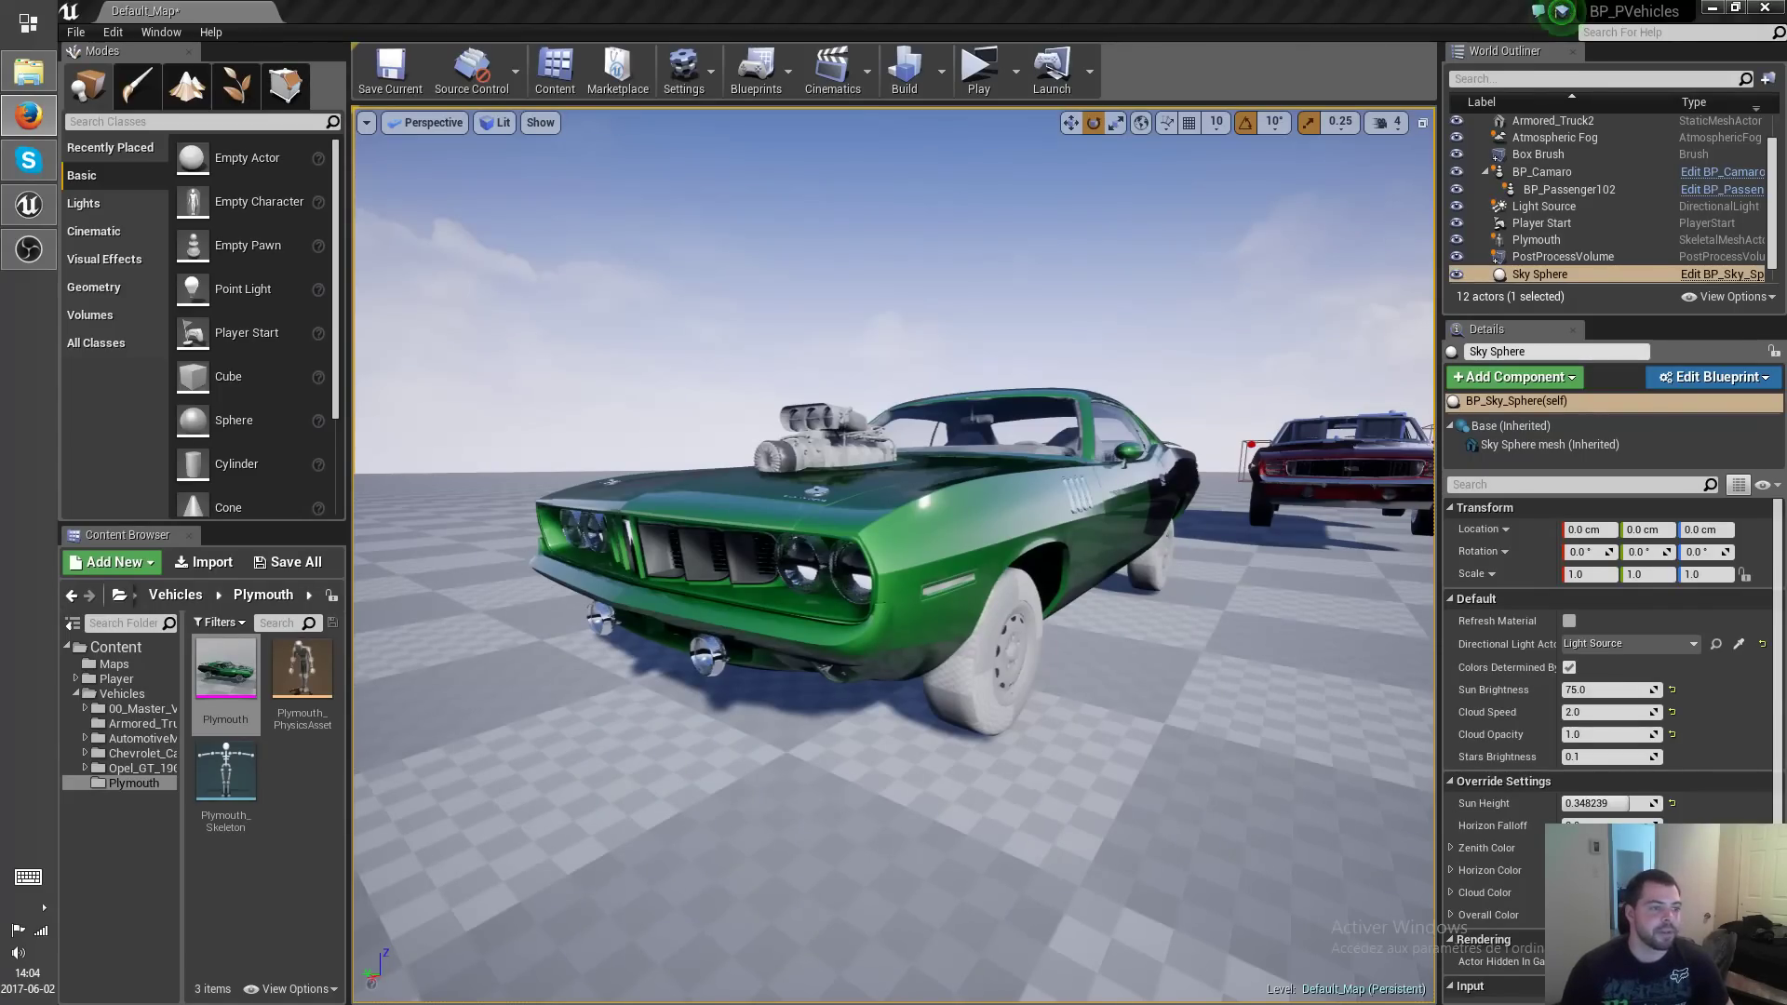
Examine the green Plymouth car and its surroundings in the level viewport.
mouse_move(885, 662)
right_down()
mouse_move(863, 671)
mouse_move(885, 663)
right_up()
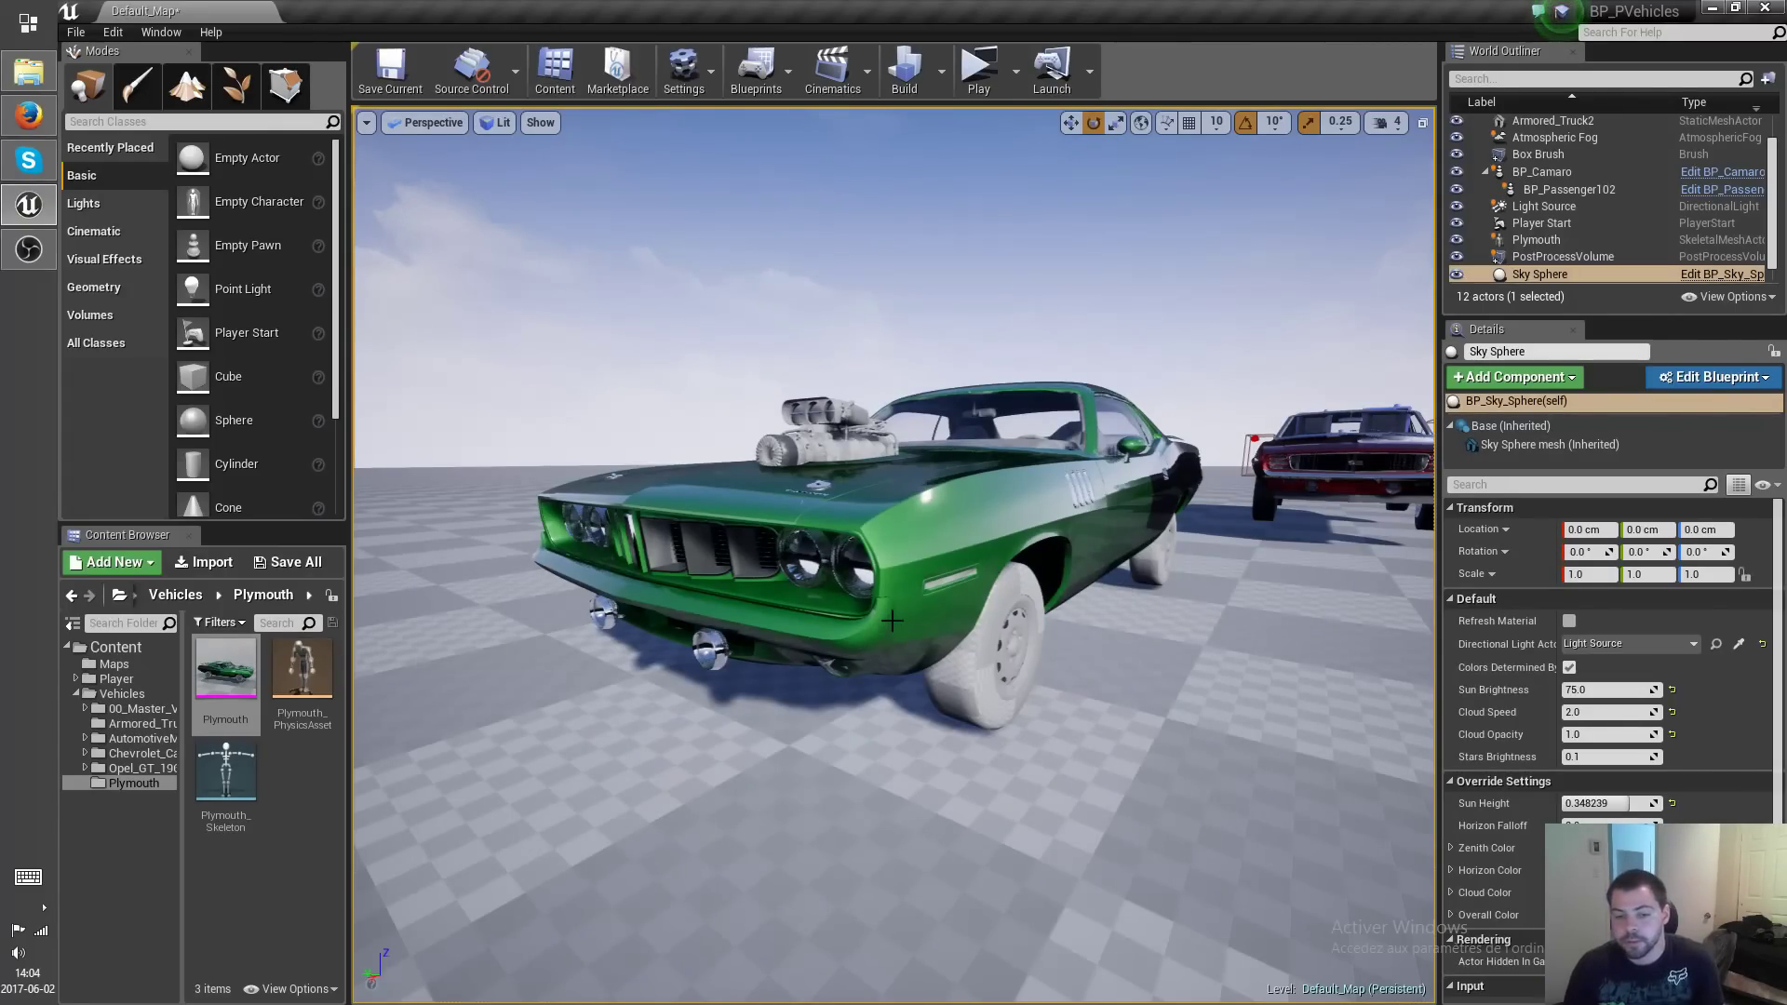
right_drag(883, 623, 1344, 659)
key(w)
key(w)
right_drag(884, 582, 969, 637)
key(w)
key(s)
key(s)
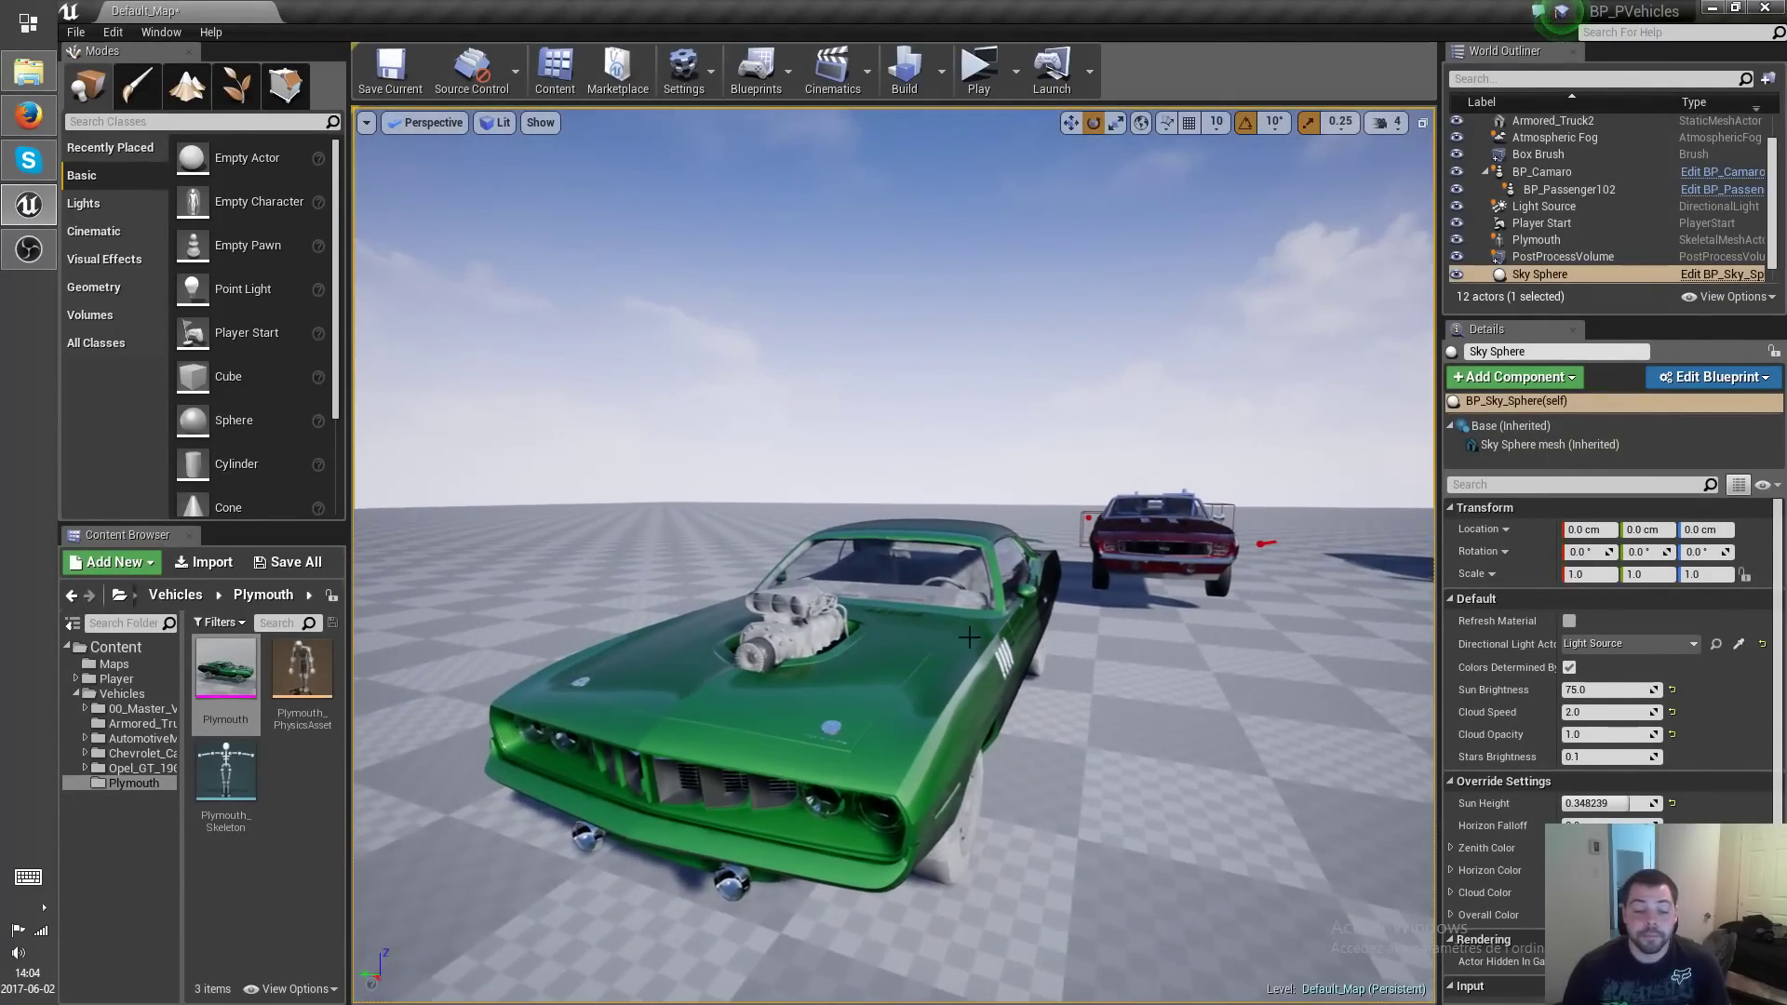
Open the Plymouth_PhysicsAsset and delete the default physics body on the Body bone.
double_click(302, 668)
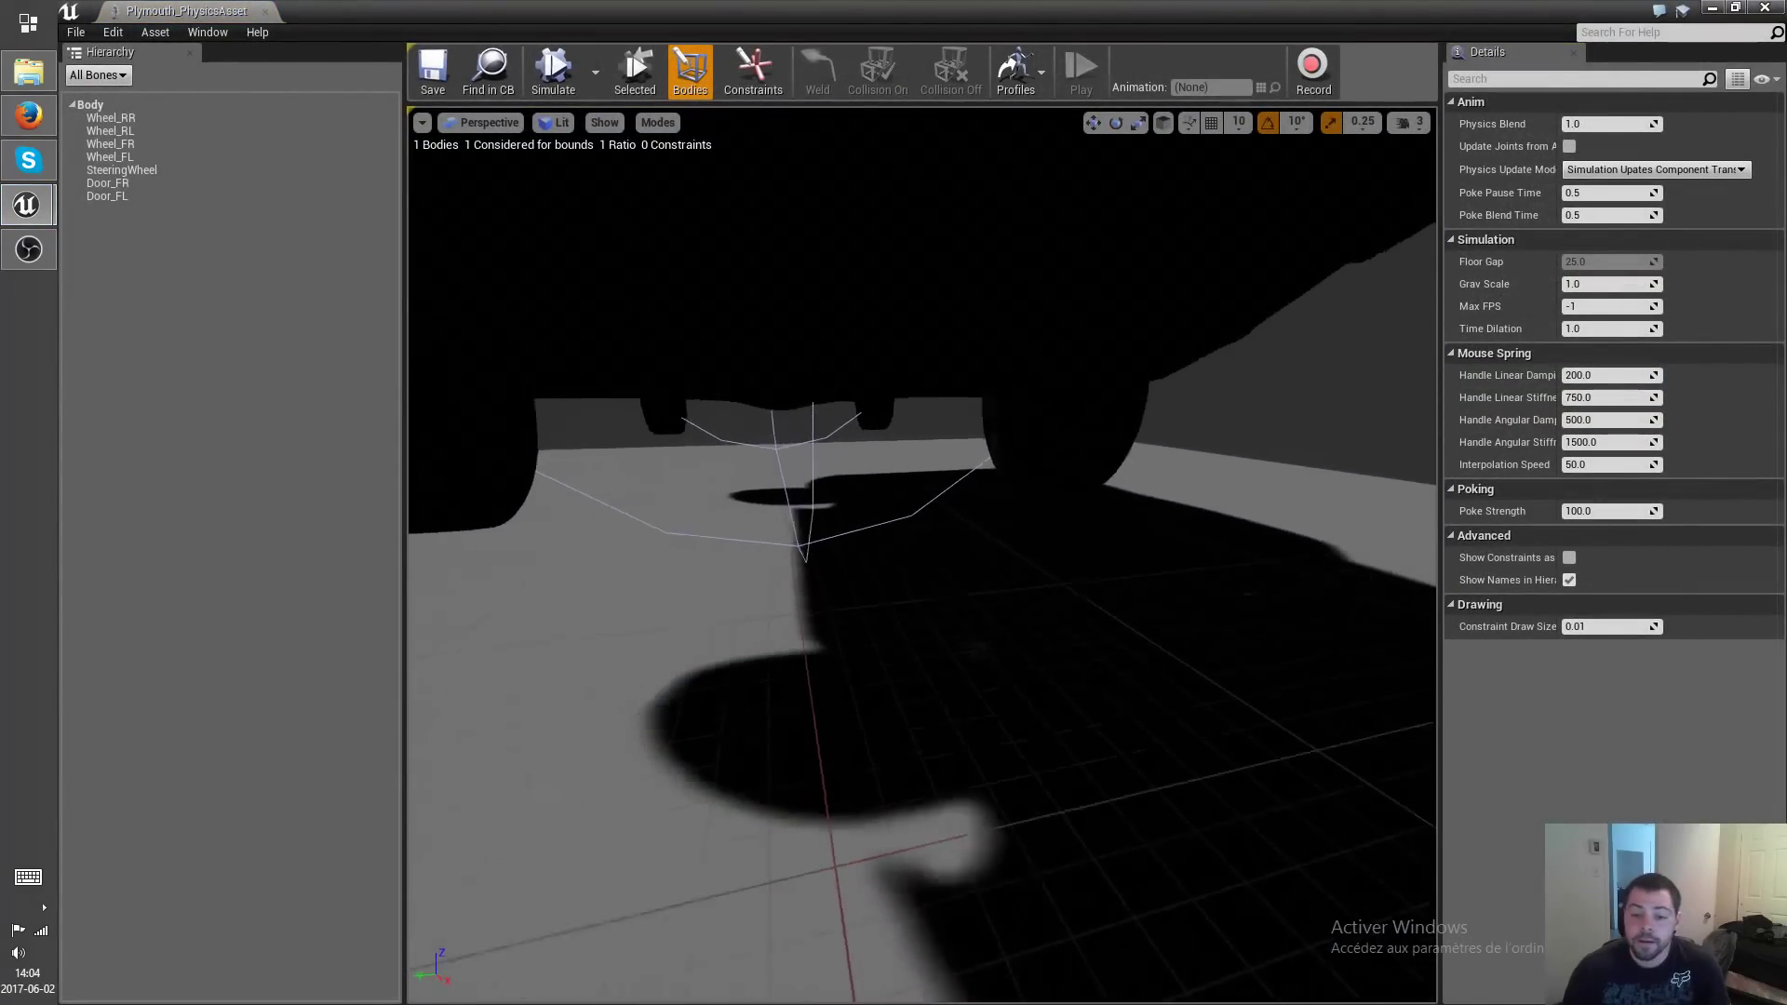
right_drag(819, 672, 838, 689)
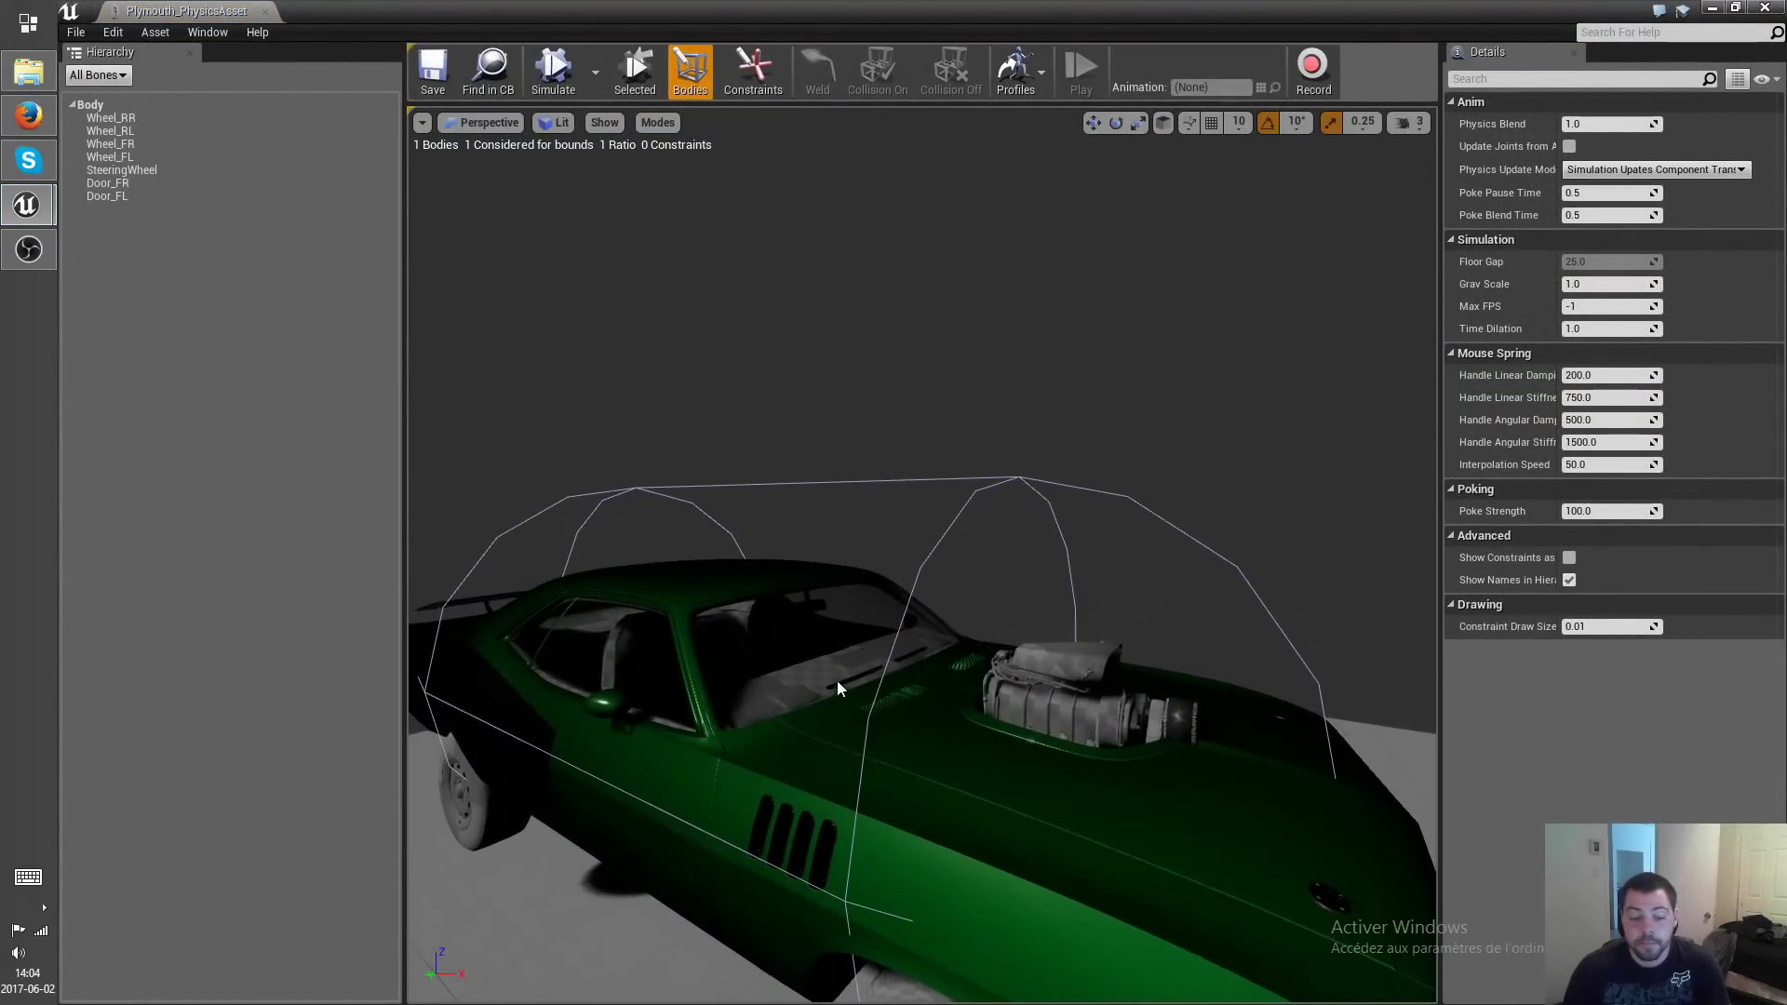
click(91, 105)
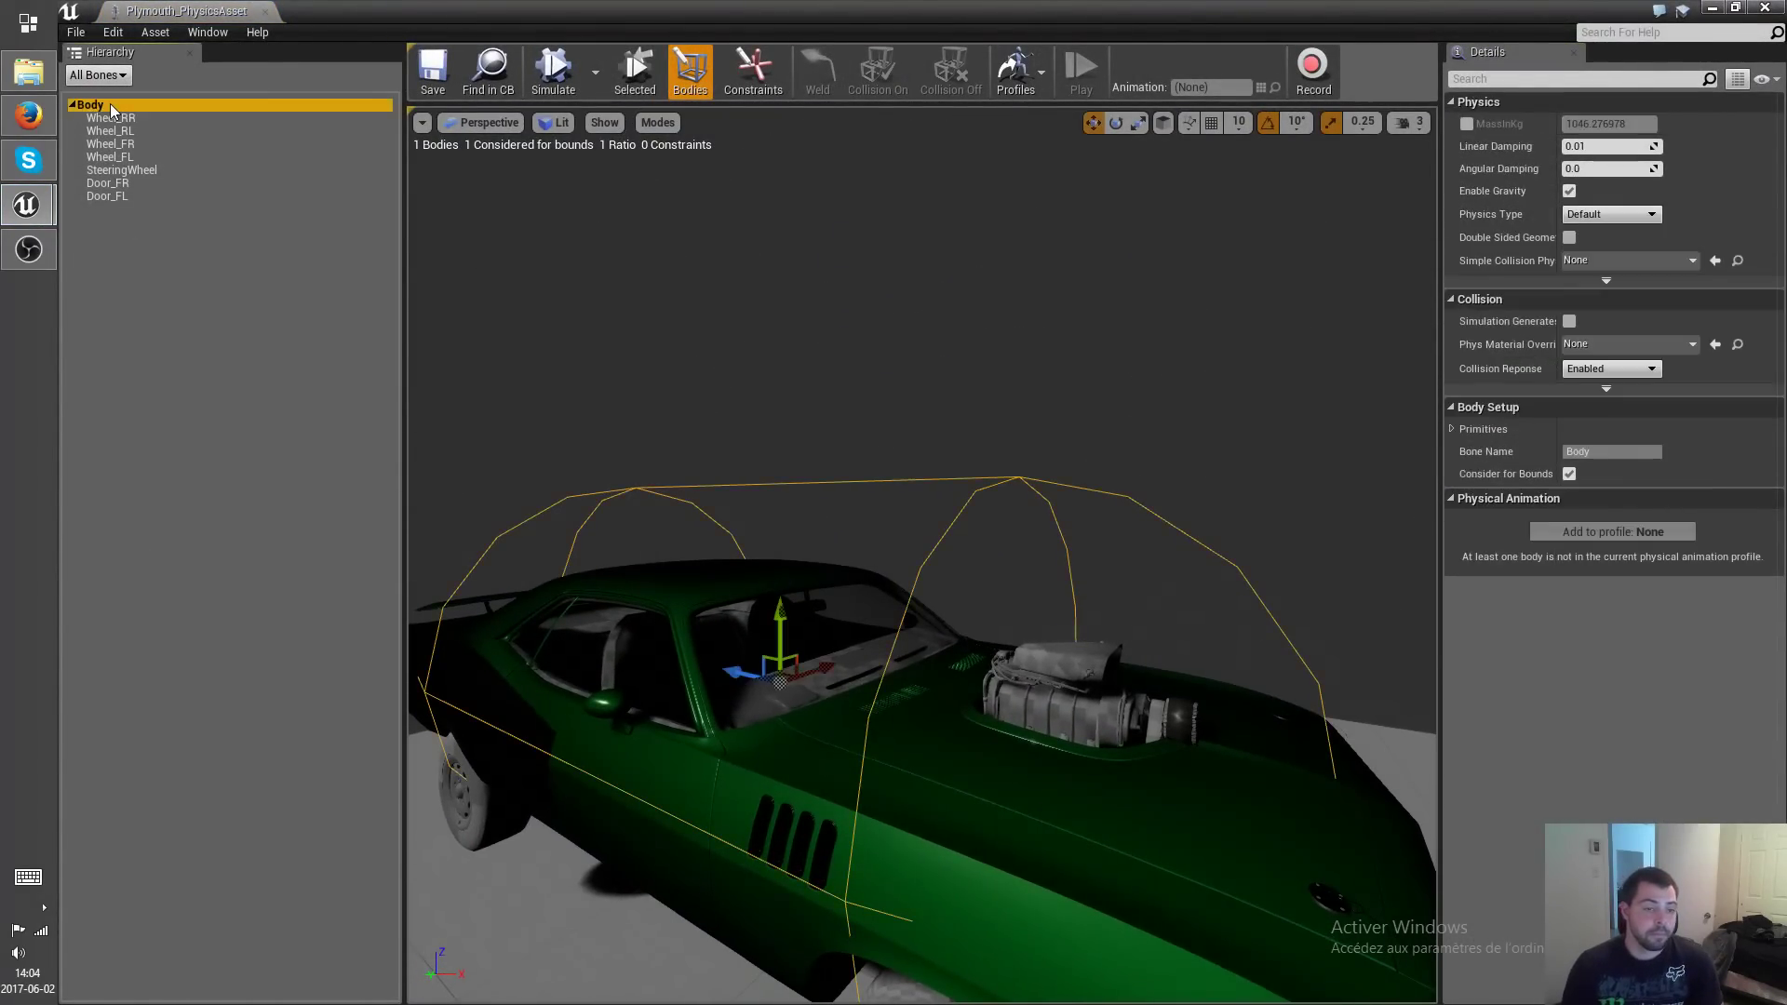
click(492, 518)
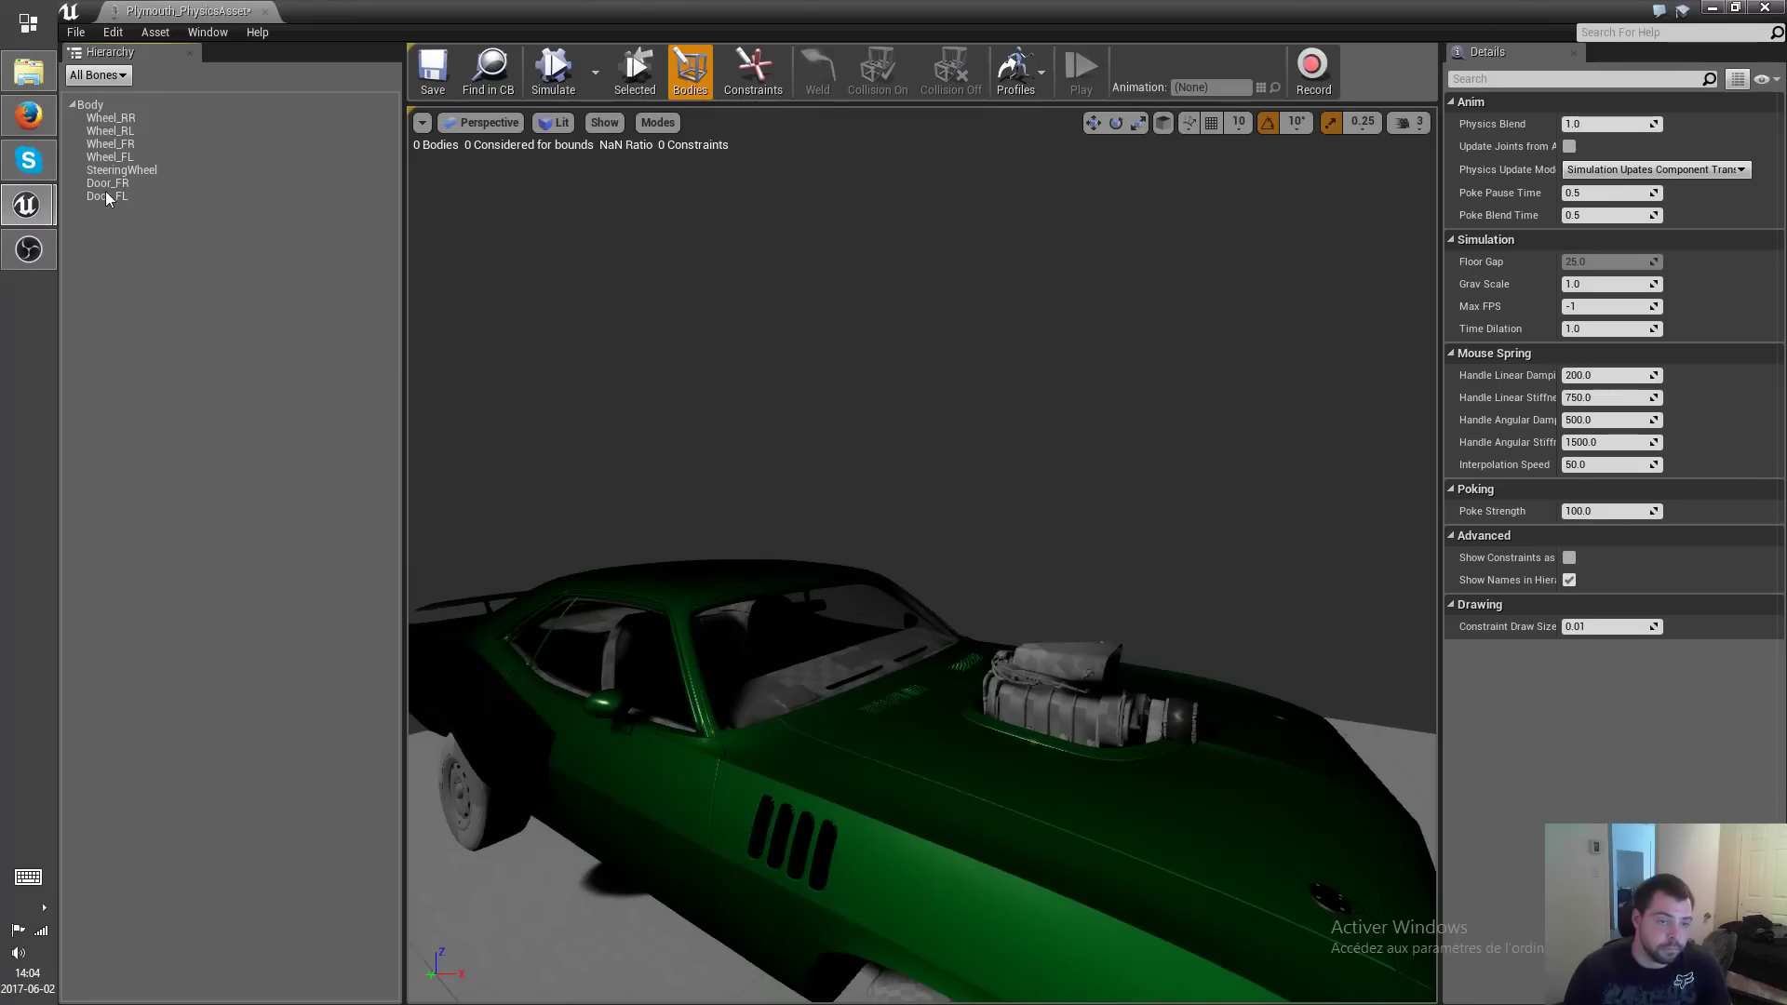
Create new Sphyl physics bodies for the Wheel_RR, Wheel_RL, Wheel_FR and Wheel_FL bones.
click(116, 158)
shift+click(116, 118)
right_click(116, 117)
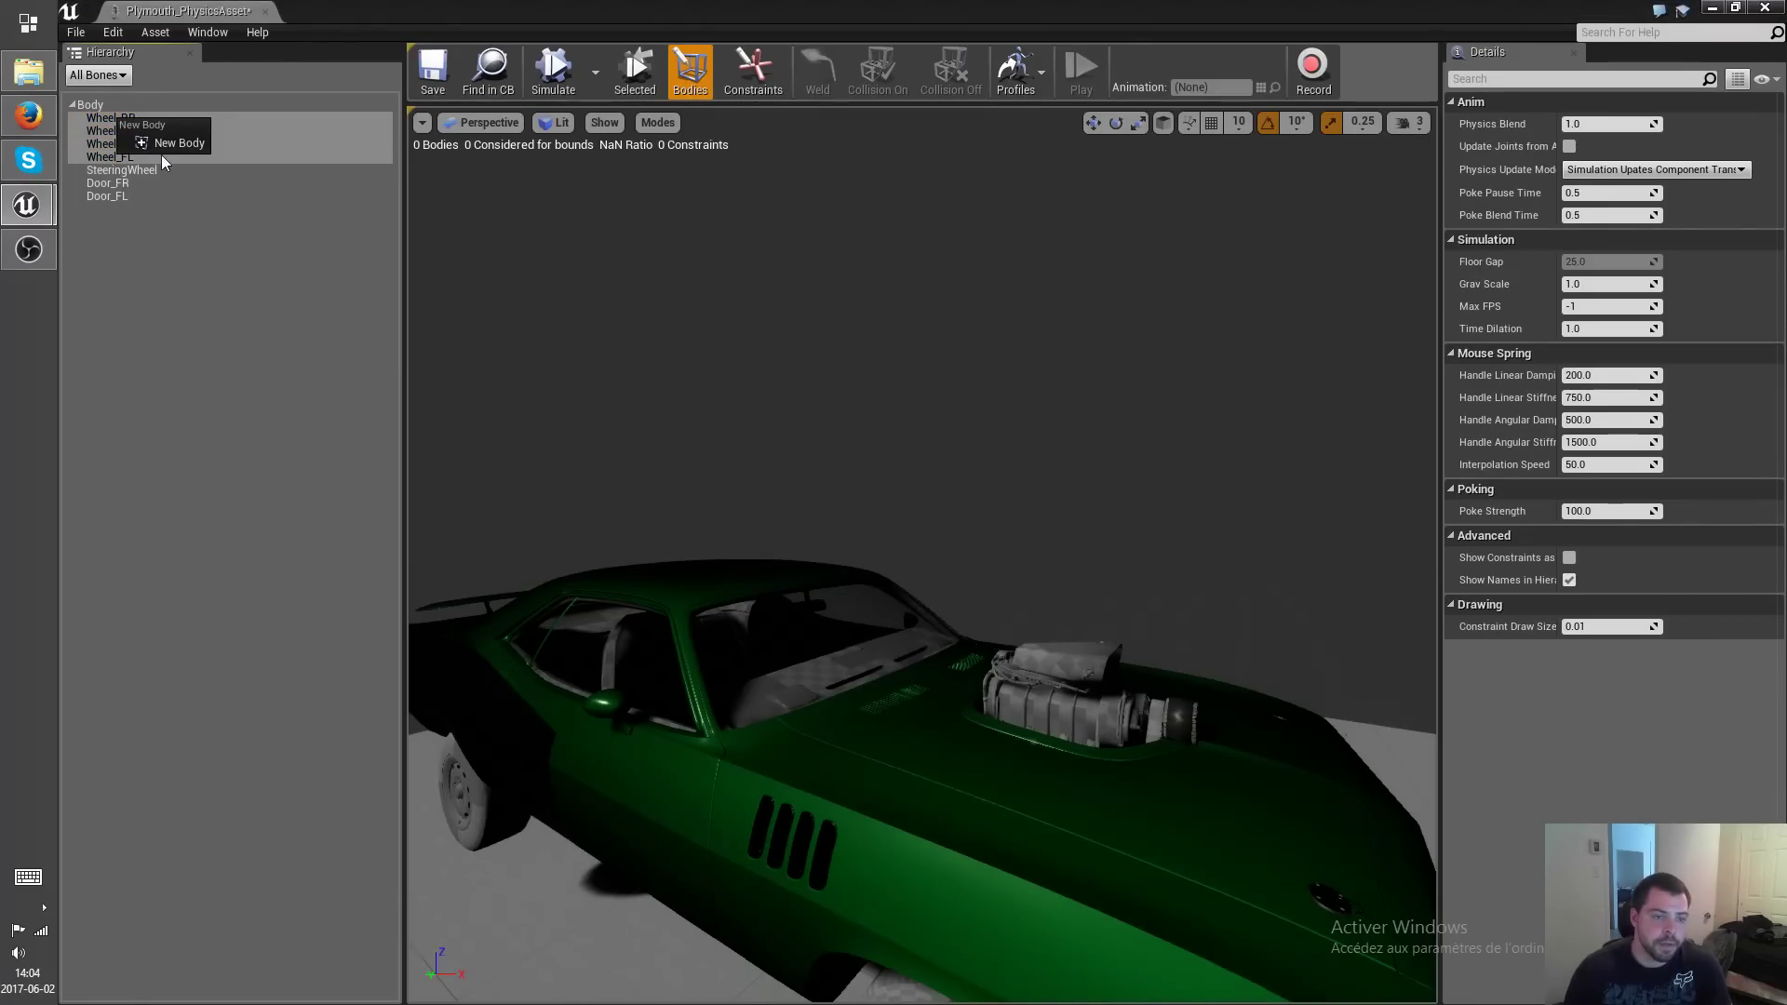
click(186, 176)
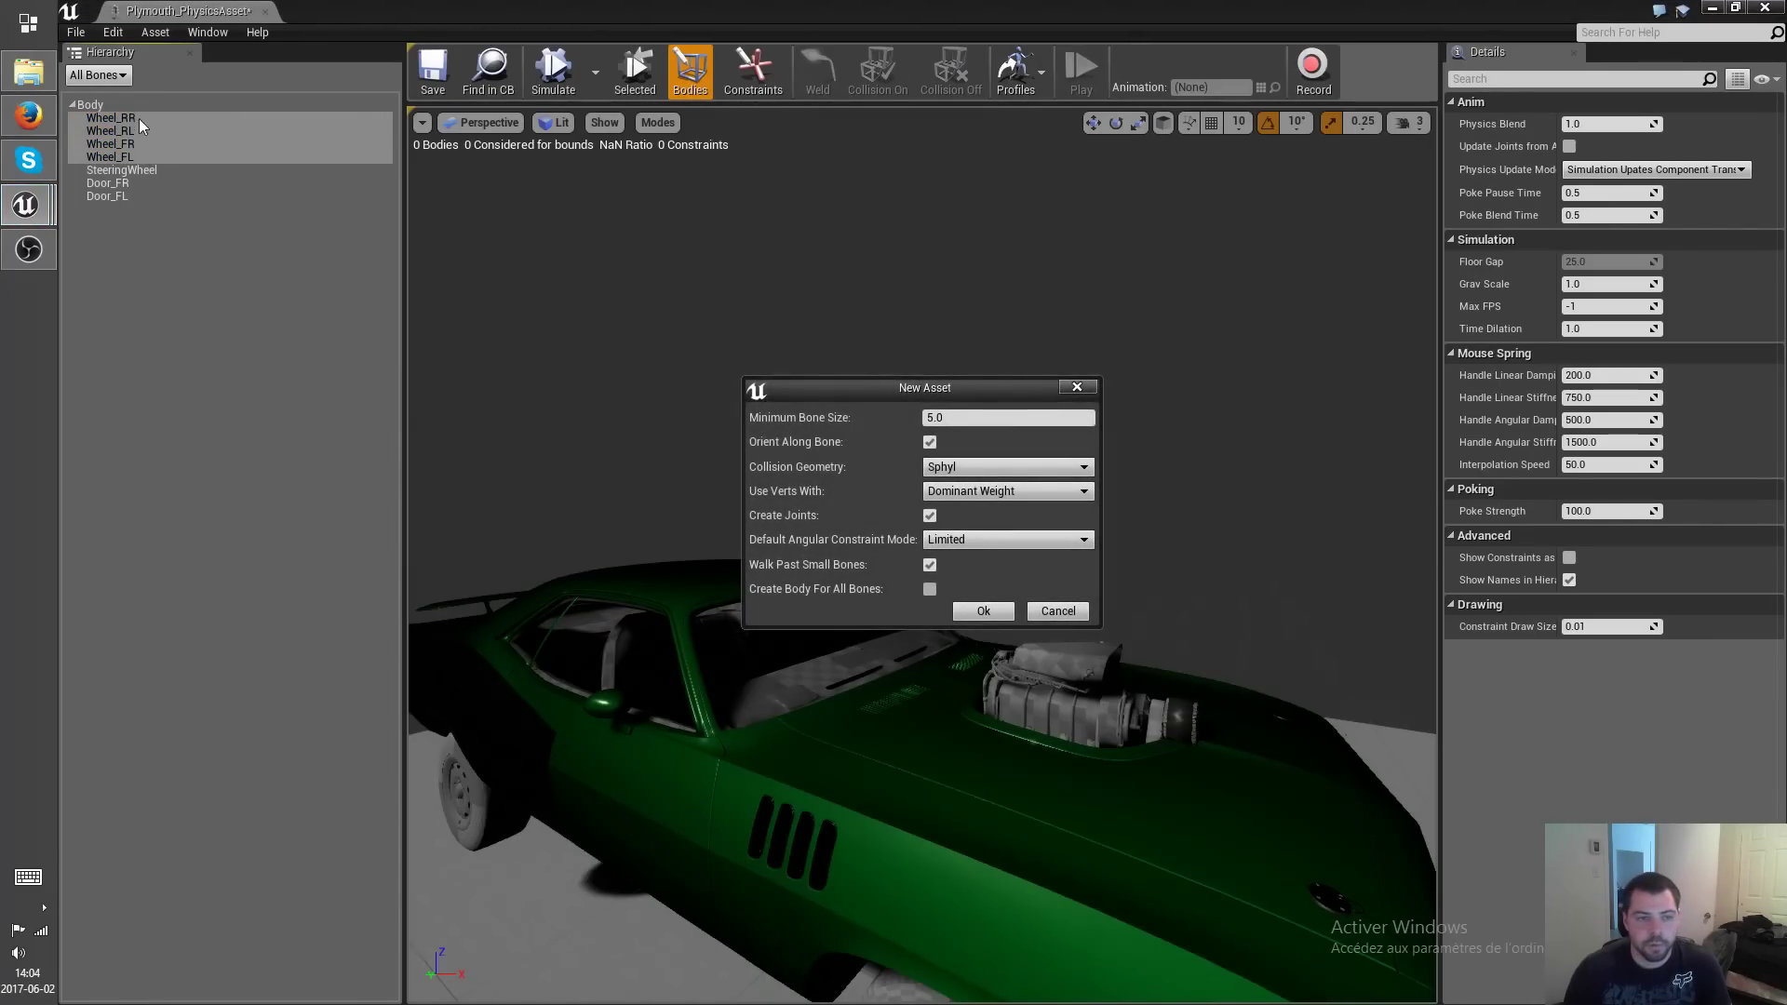
click(975, 467)
click(976, 467)
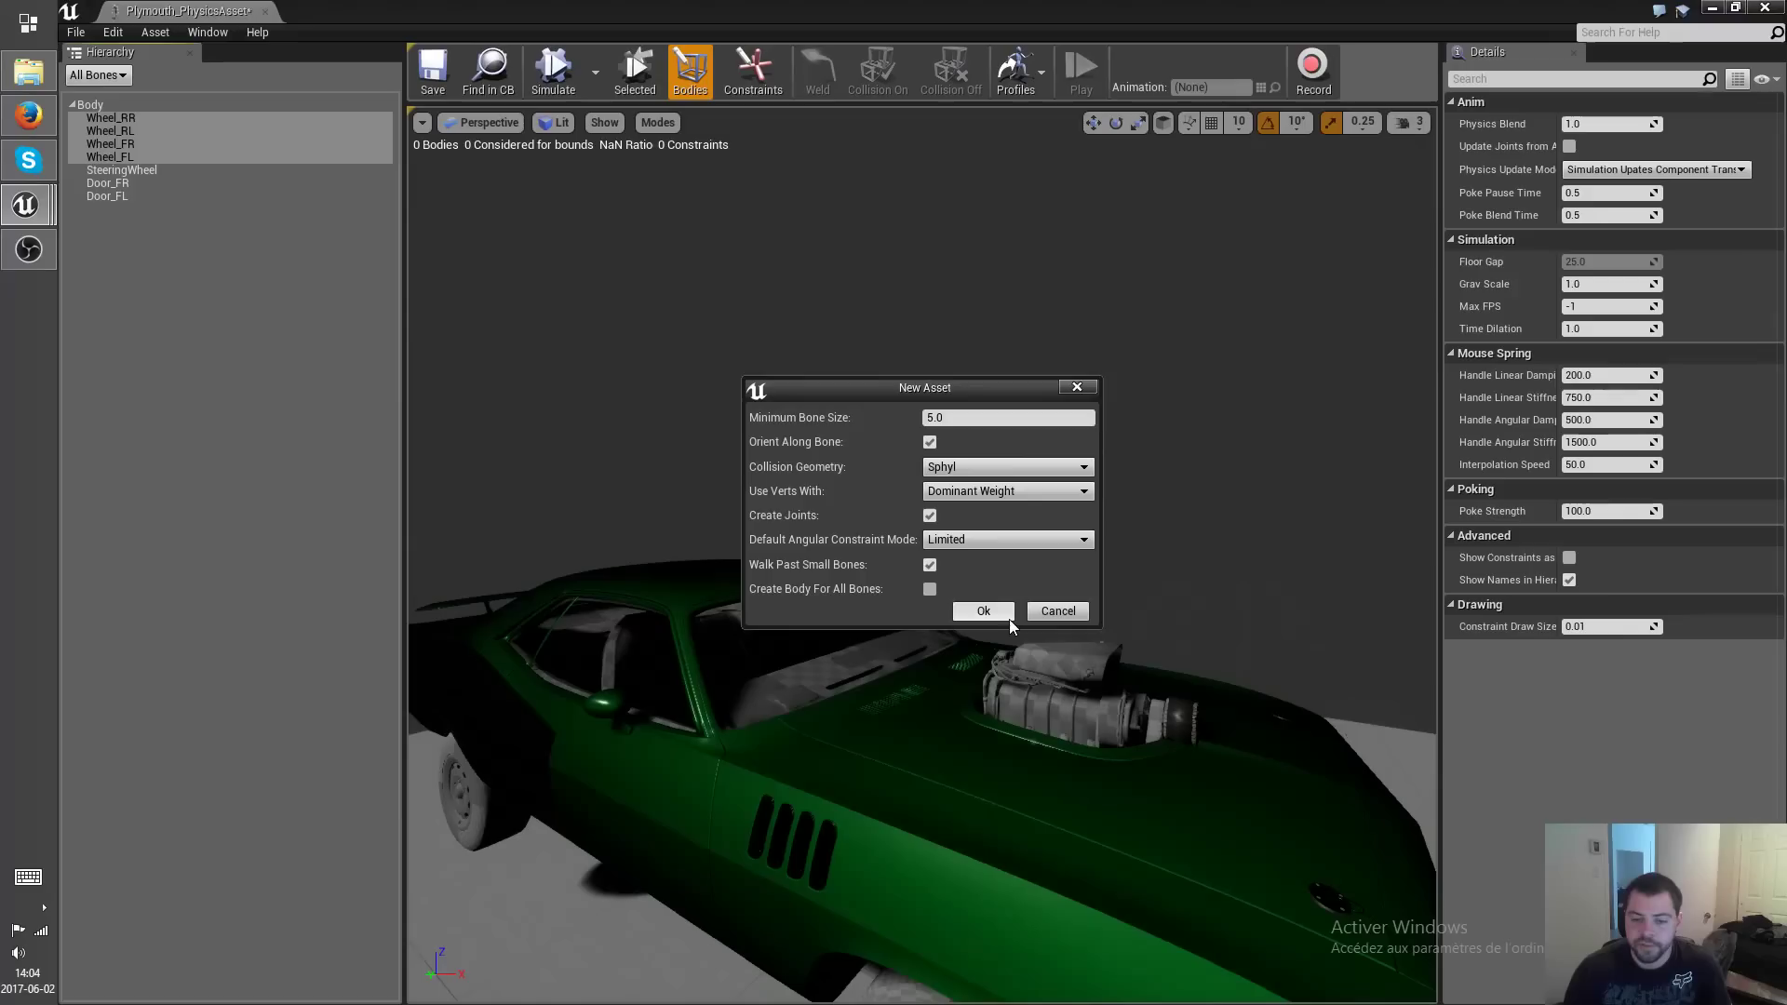
click(985, 612)
right_drag(1055, 701, 1061, 758)
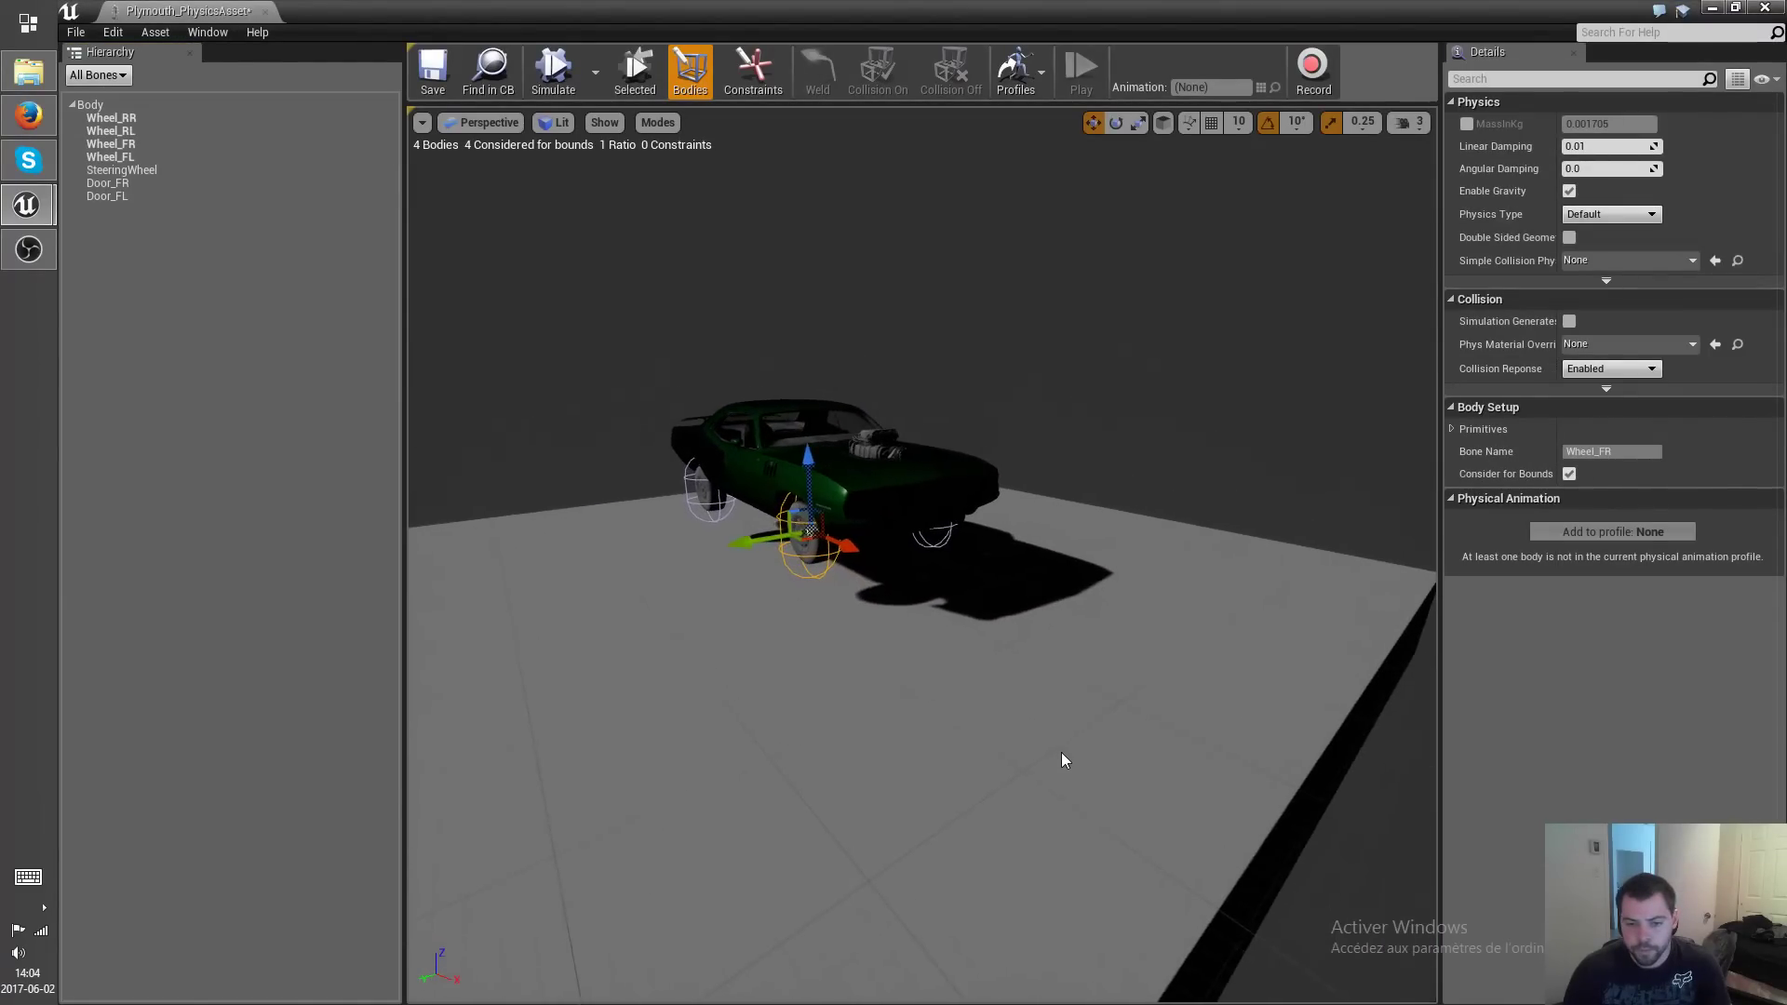
Scale the four selected wheel bodies vertically to bring them closer to the tire size.
click(110, 156)
shift+click(112, 118)
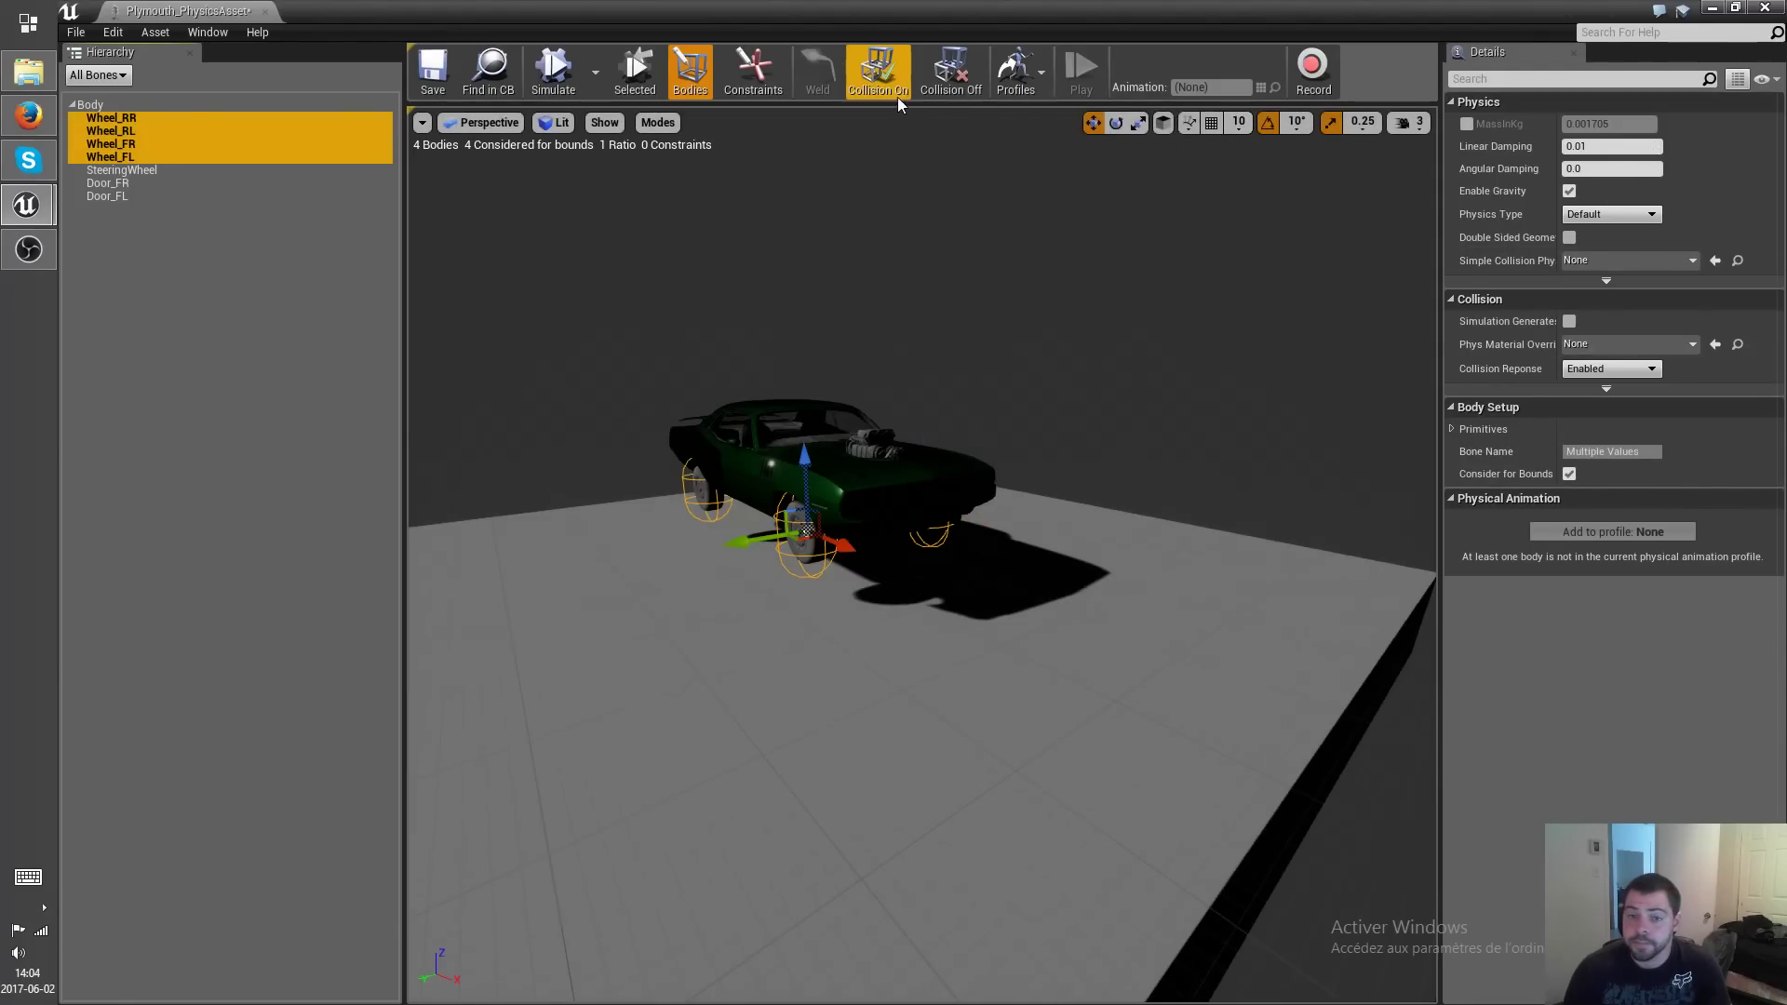
click(555, 72)
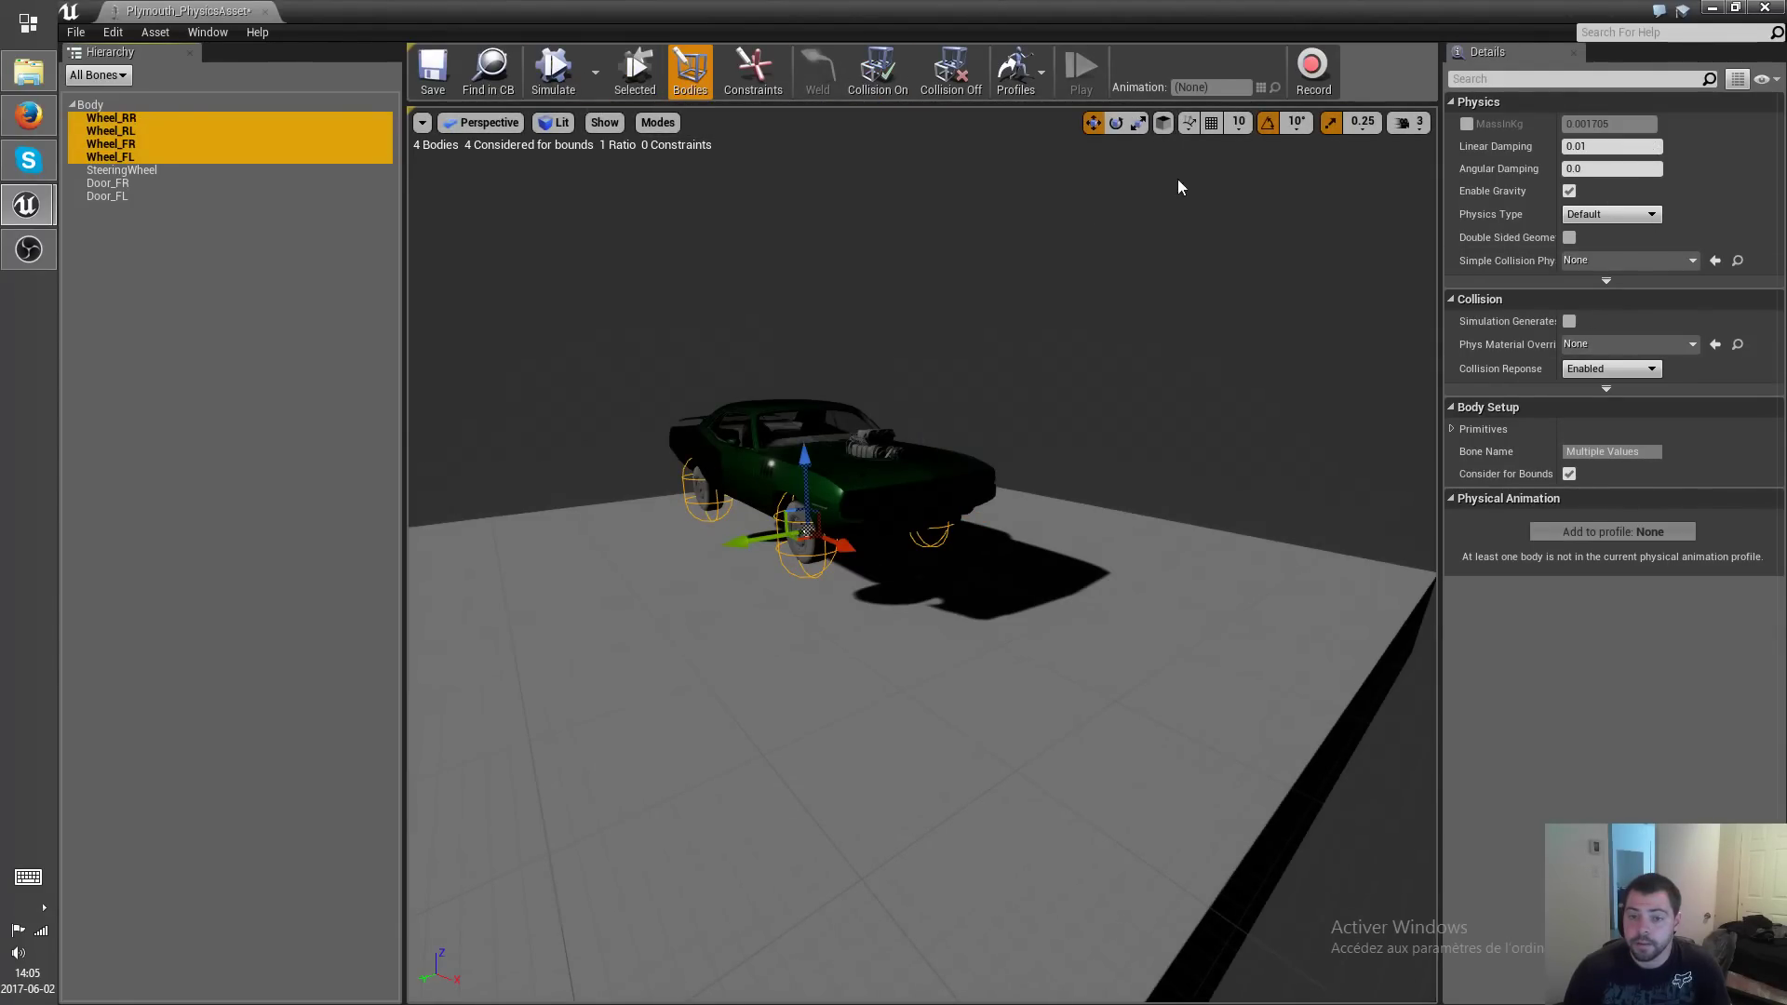
click(1139, 123)
right_drag(1099, 307, 1052, 312)
key(w)
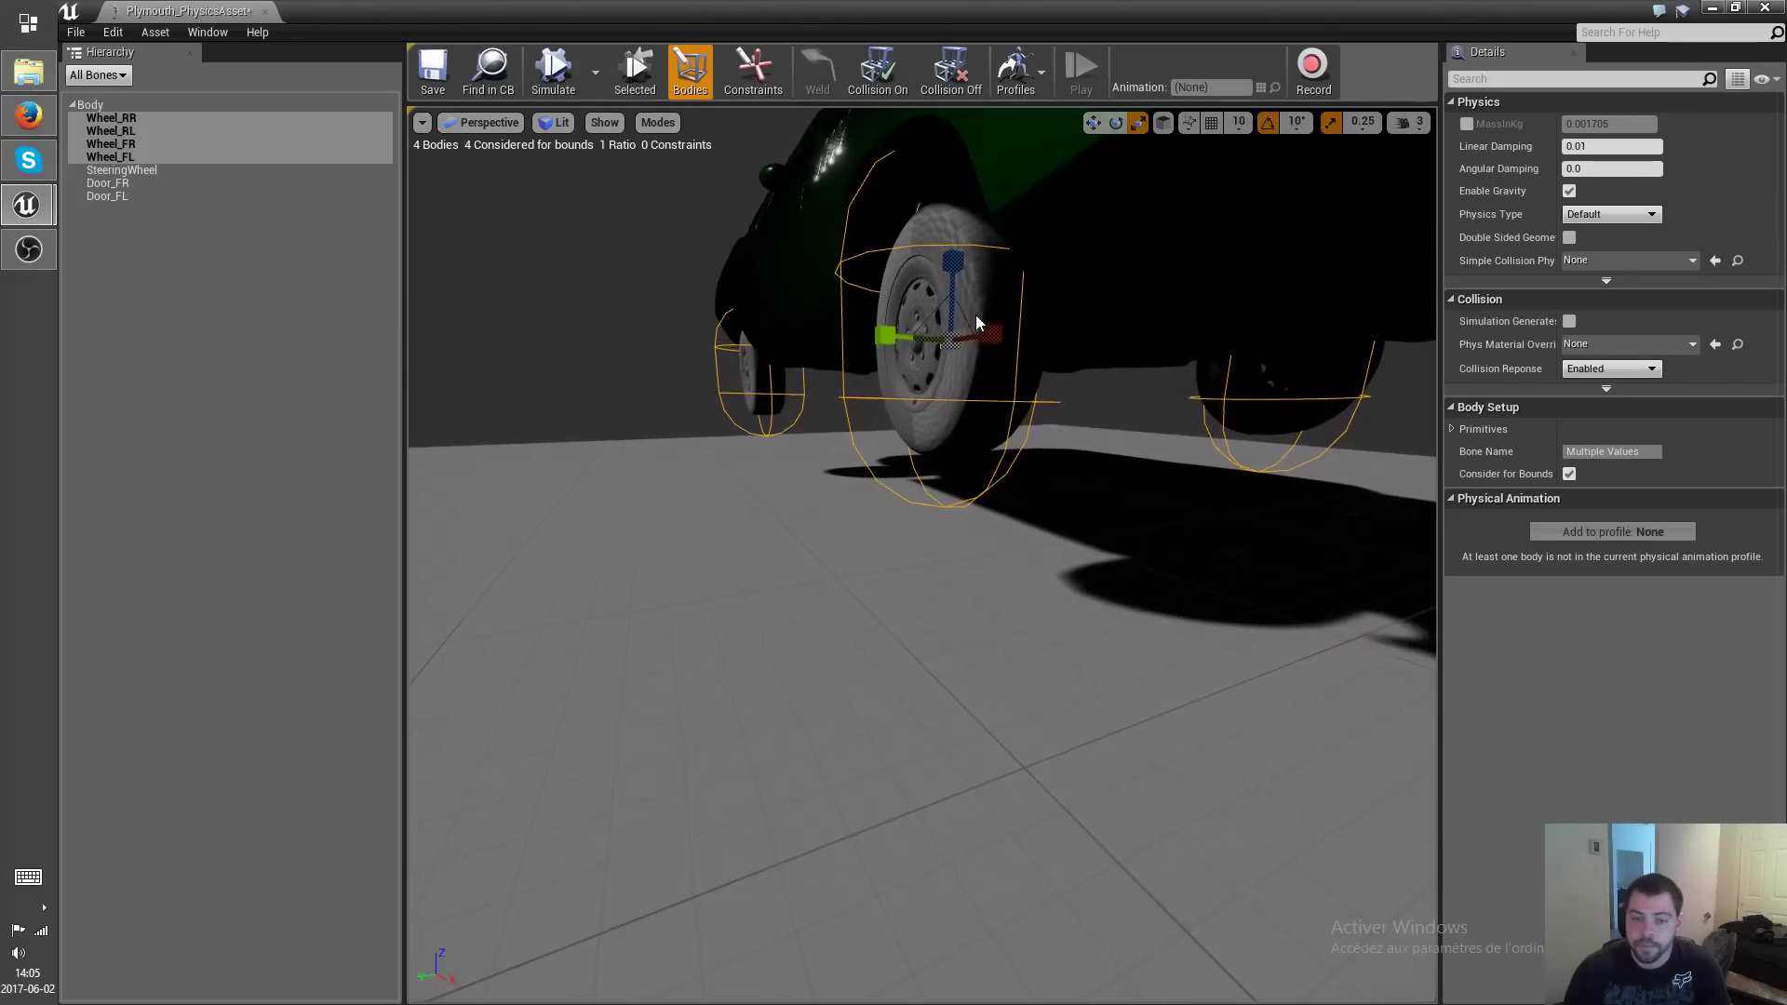
drag(953, 260, 953, 268)
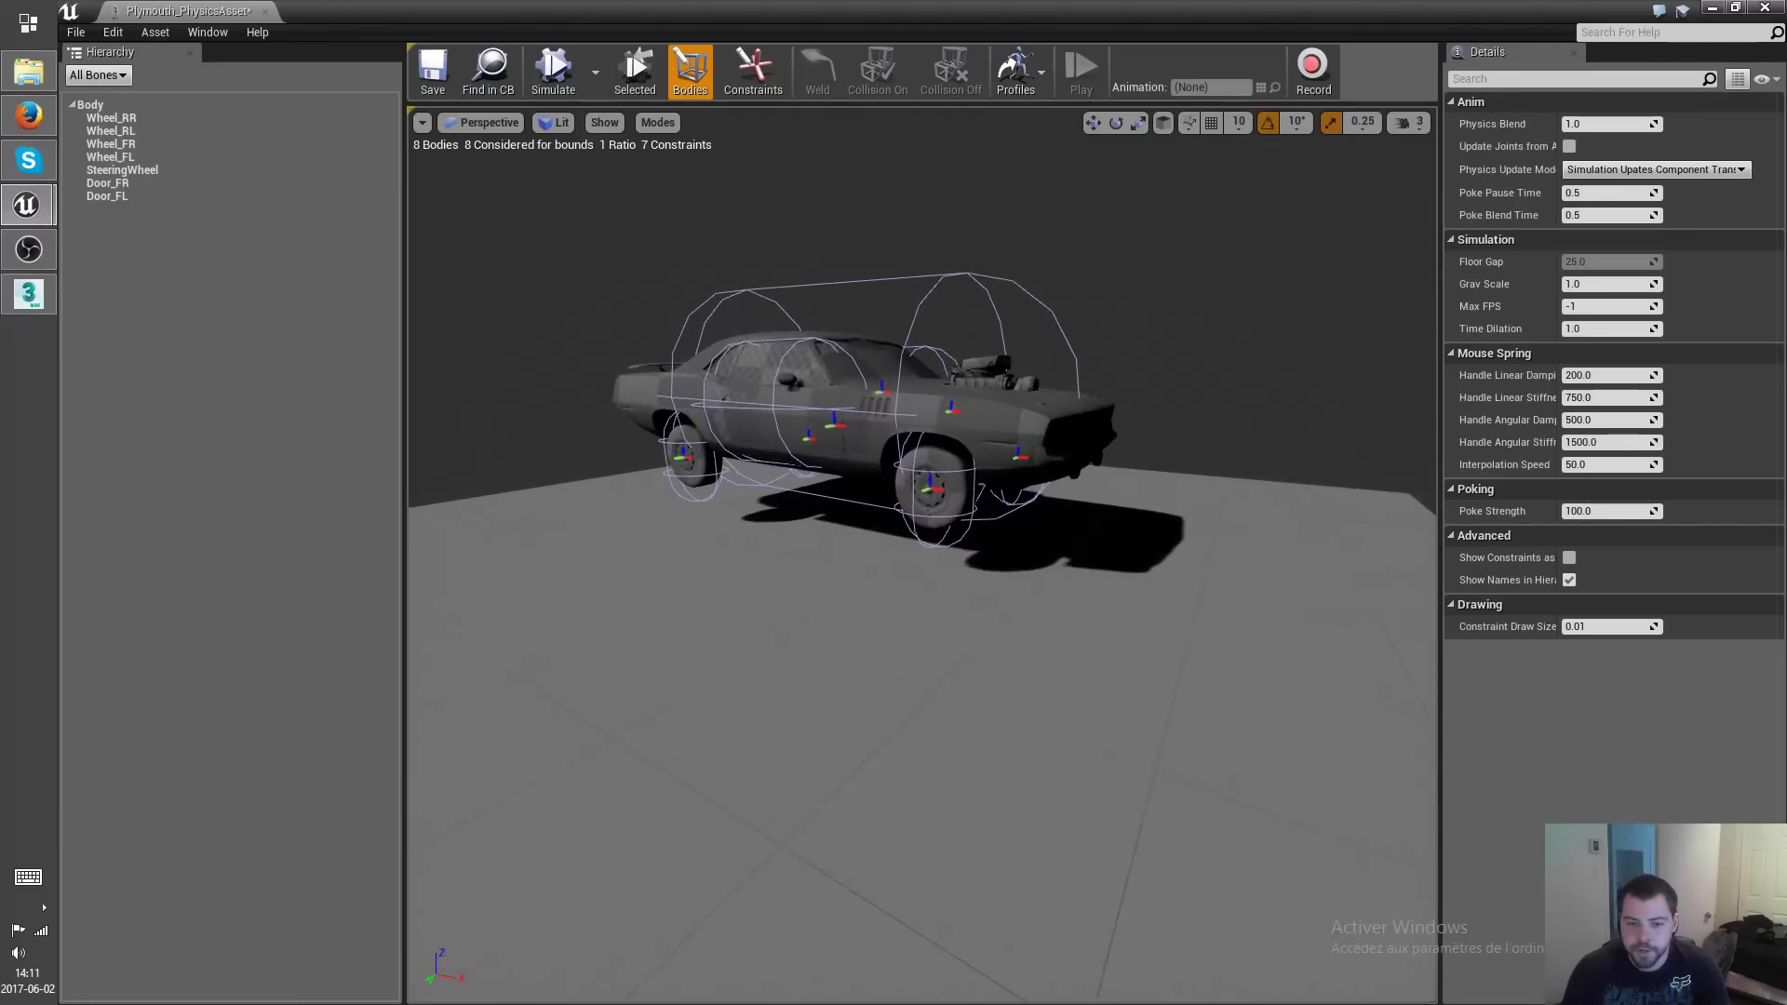
Delete the physics bodies of the SteeringWheel, Door_FR and Door_FL bones.
right_drag(1019, 575, 1018, 582)
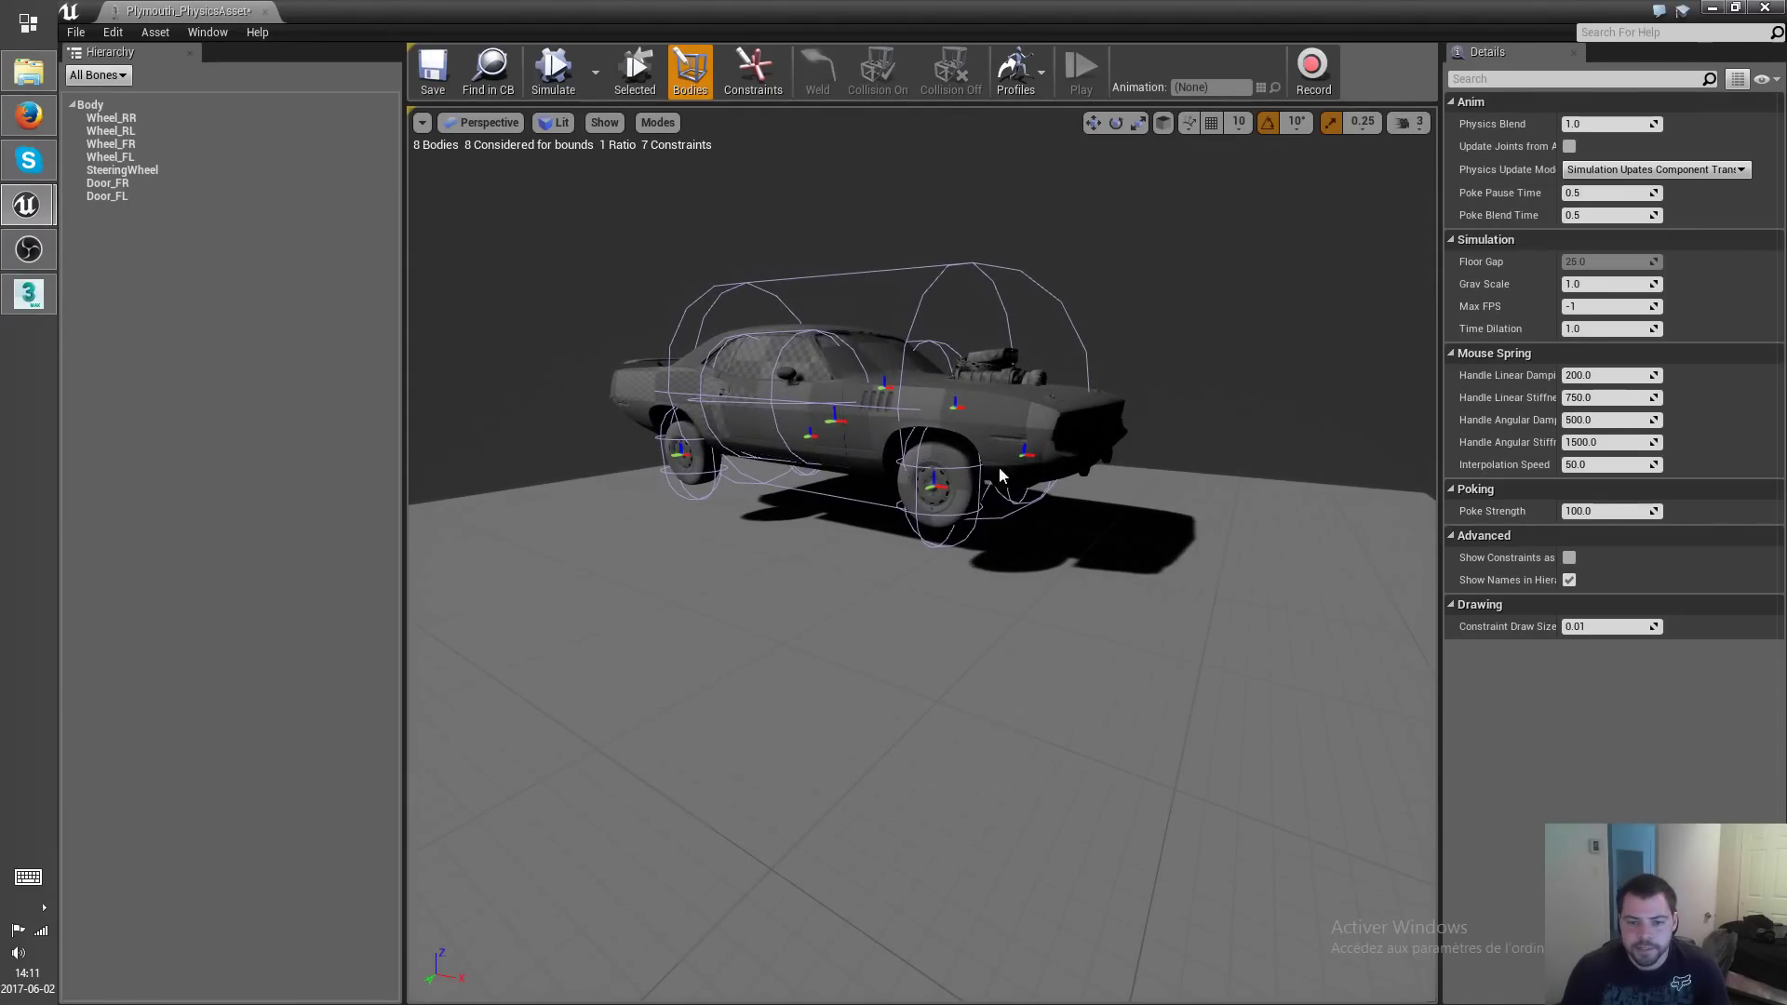
click(116, 196)
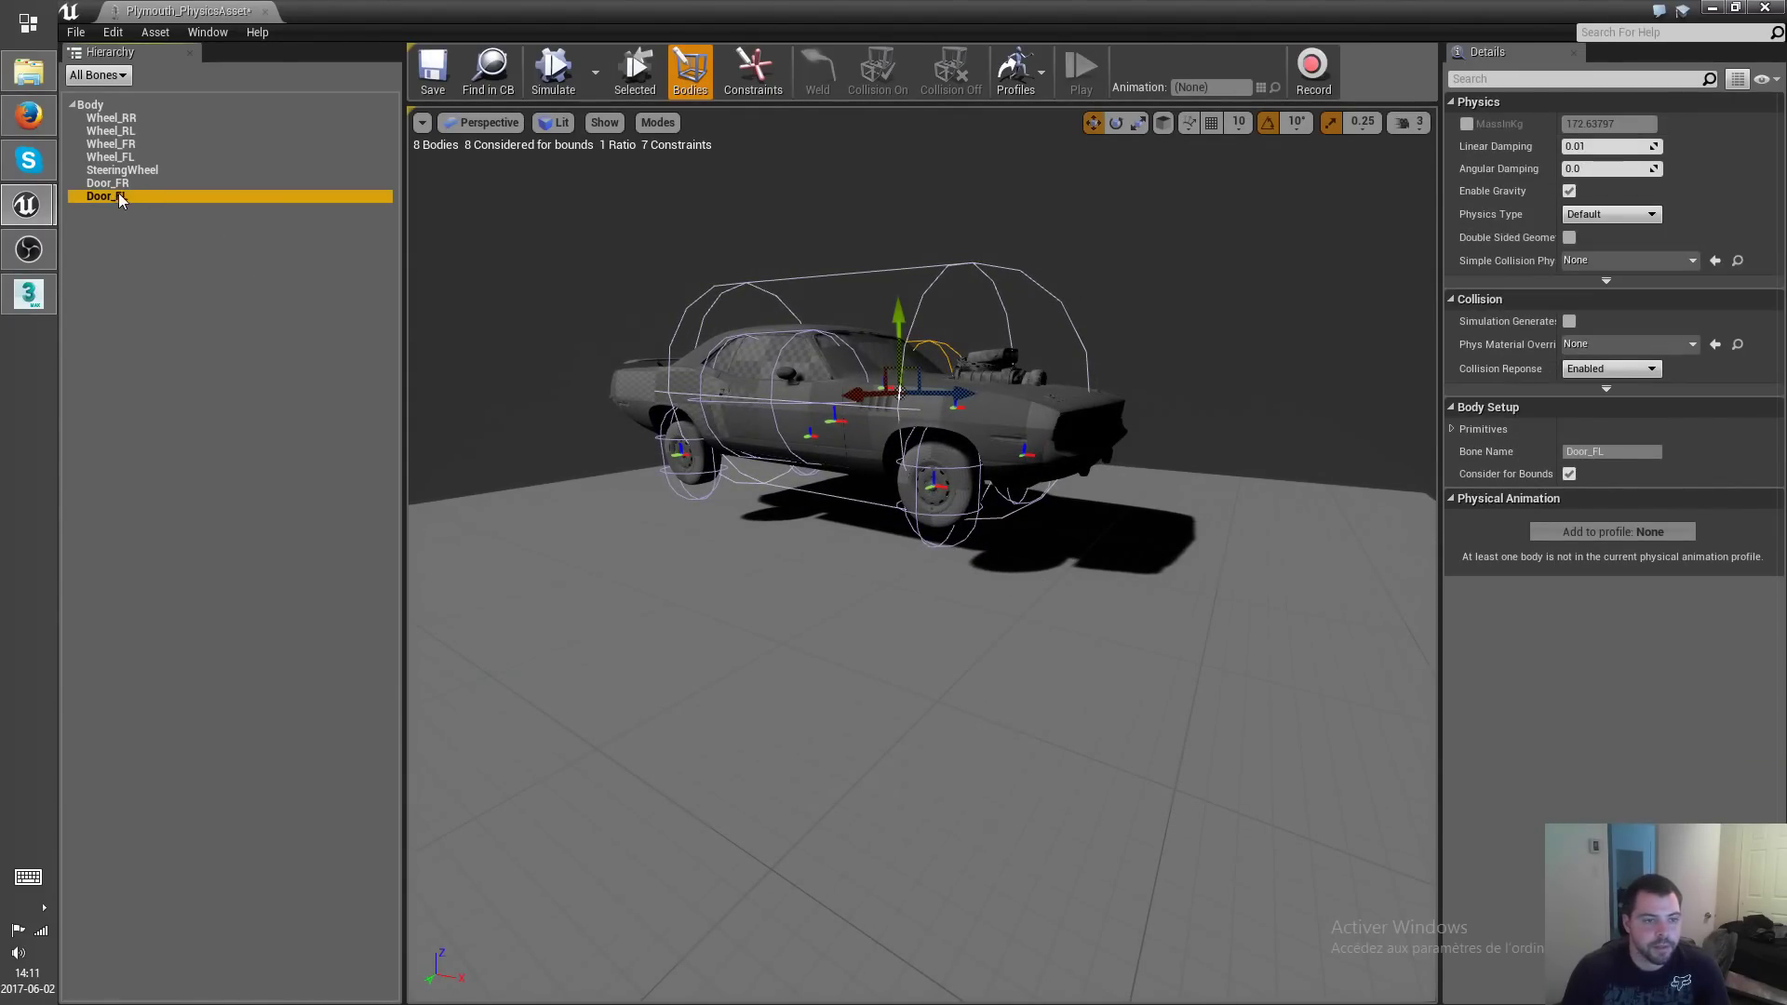
ctrl+click(112, 183)
ctrl+click(140, 171)
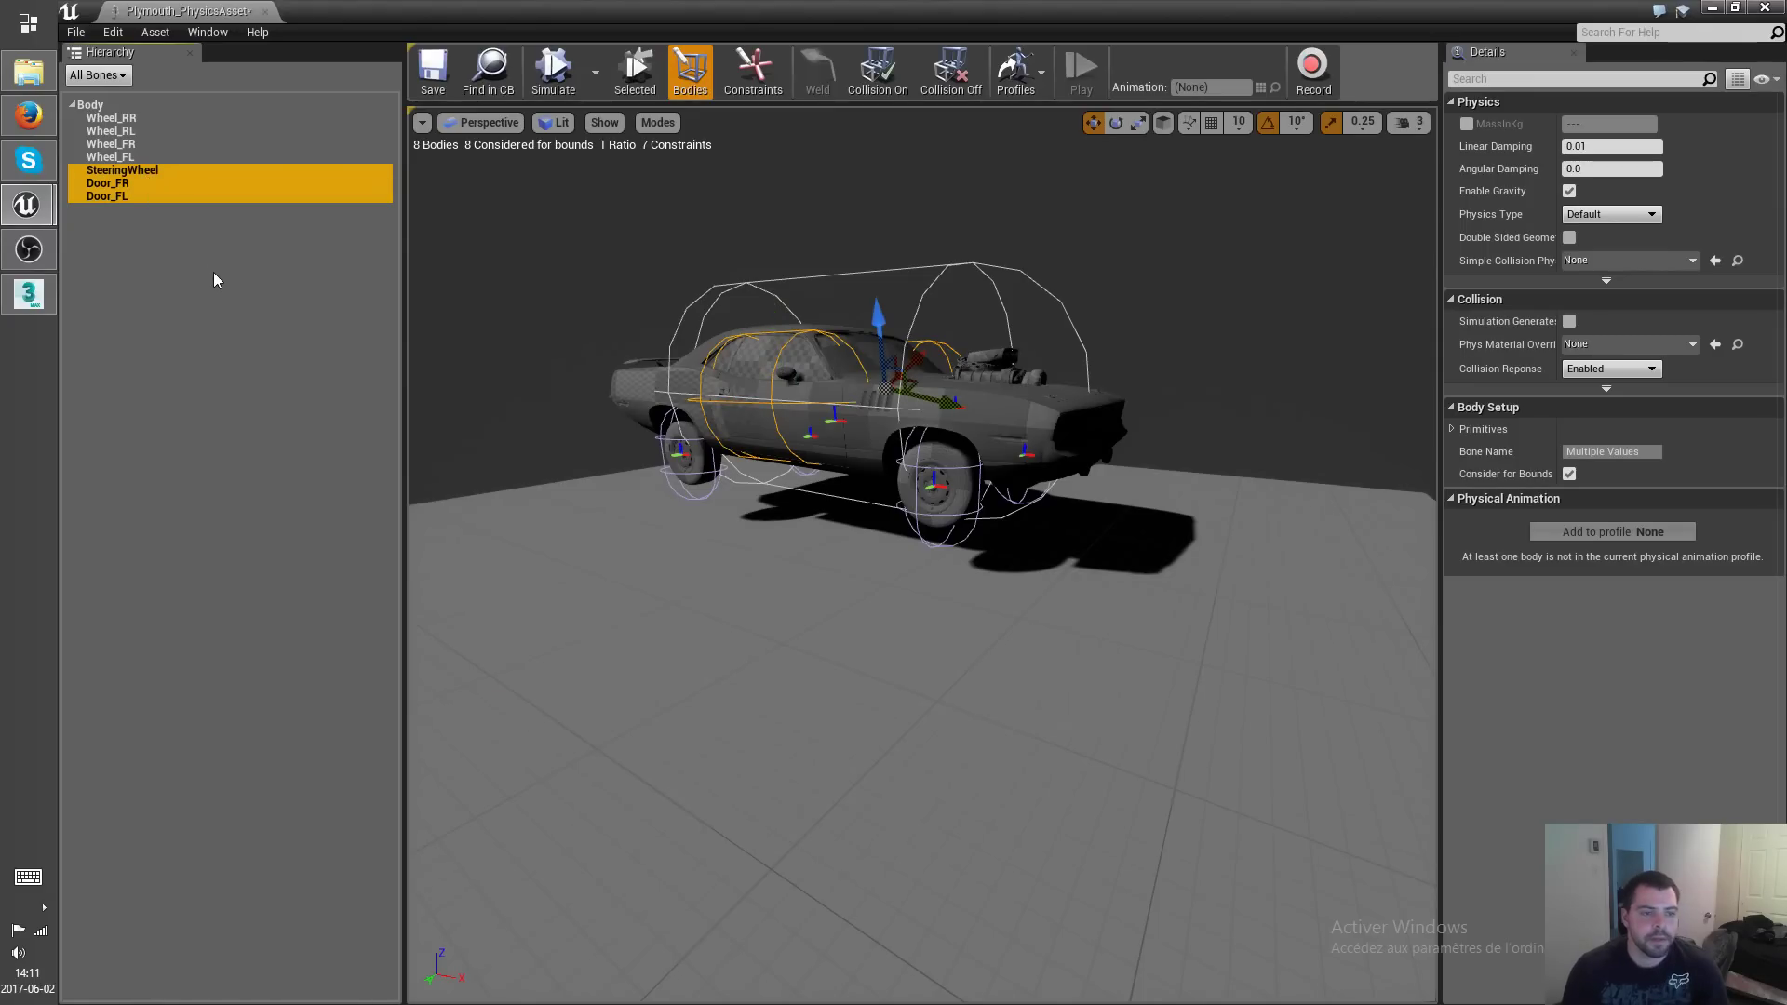
right_drag(830, 540, 819, 535)
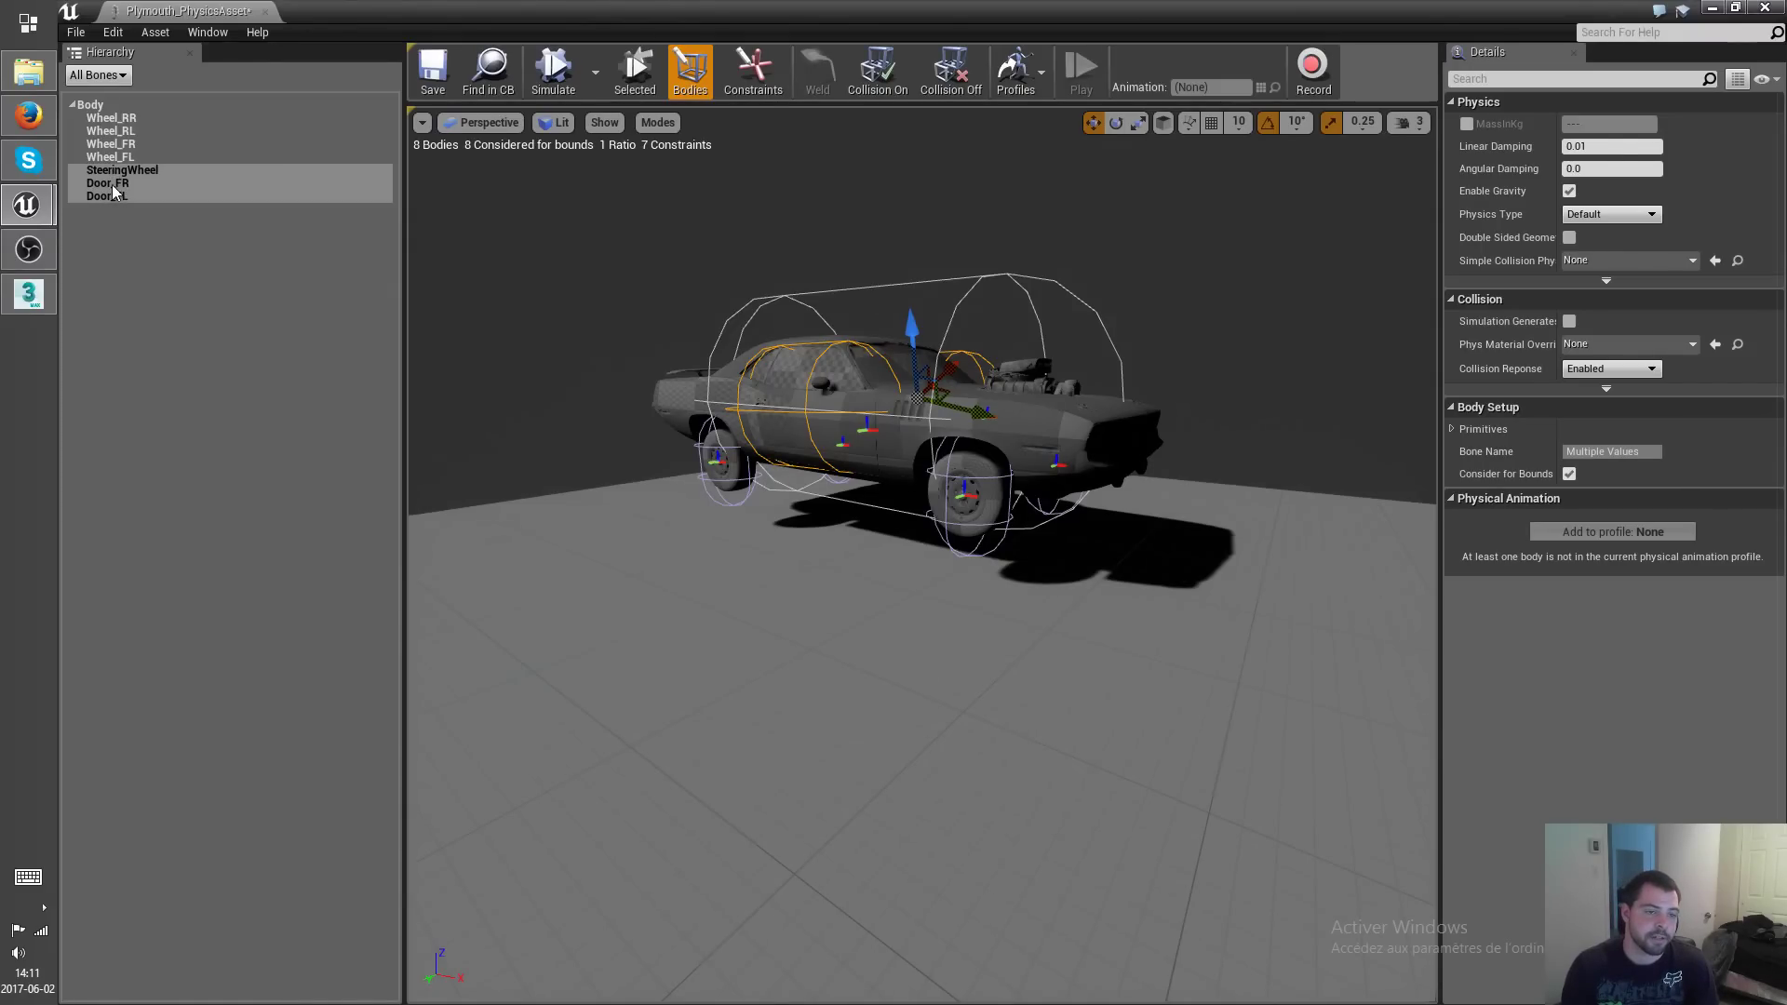
key(Delete)
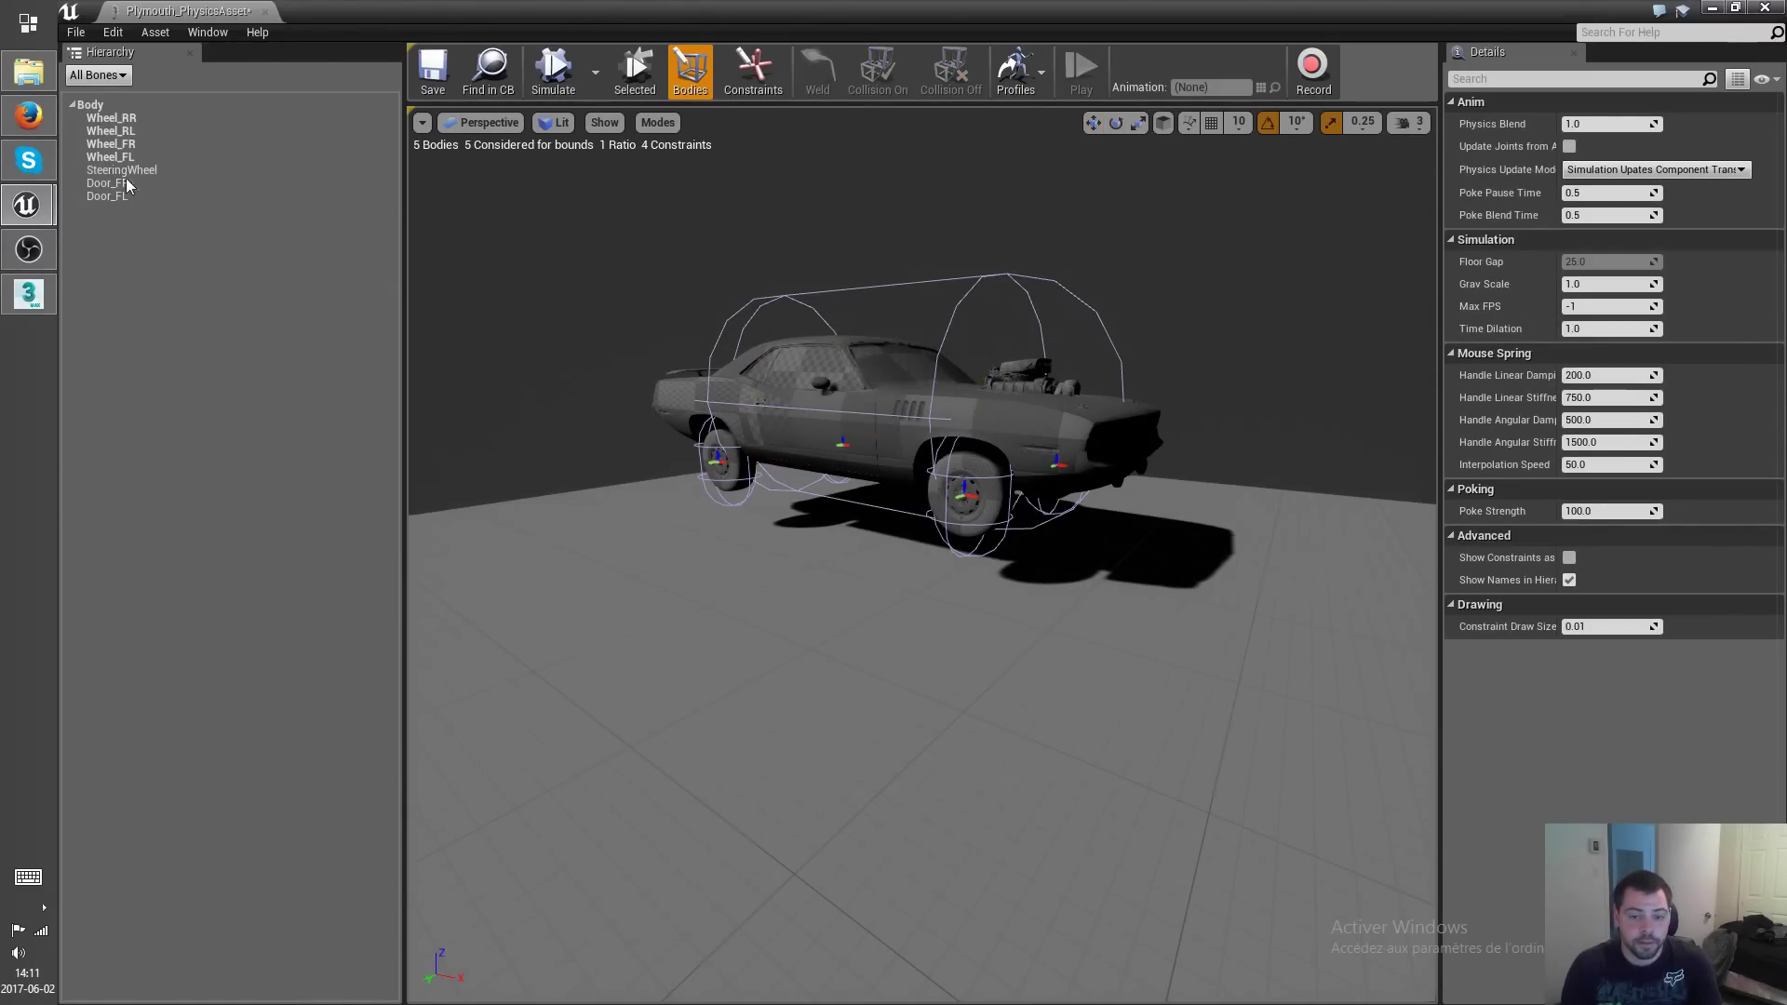
Scale all four wheel bodies down together along their vertical axis into spheres that fit the tires.
right_drag(974, 549, 969, 547)
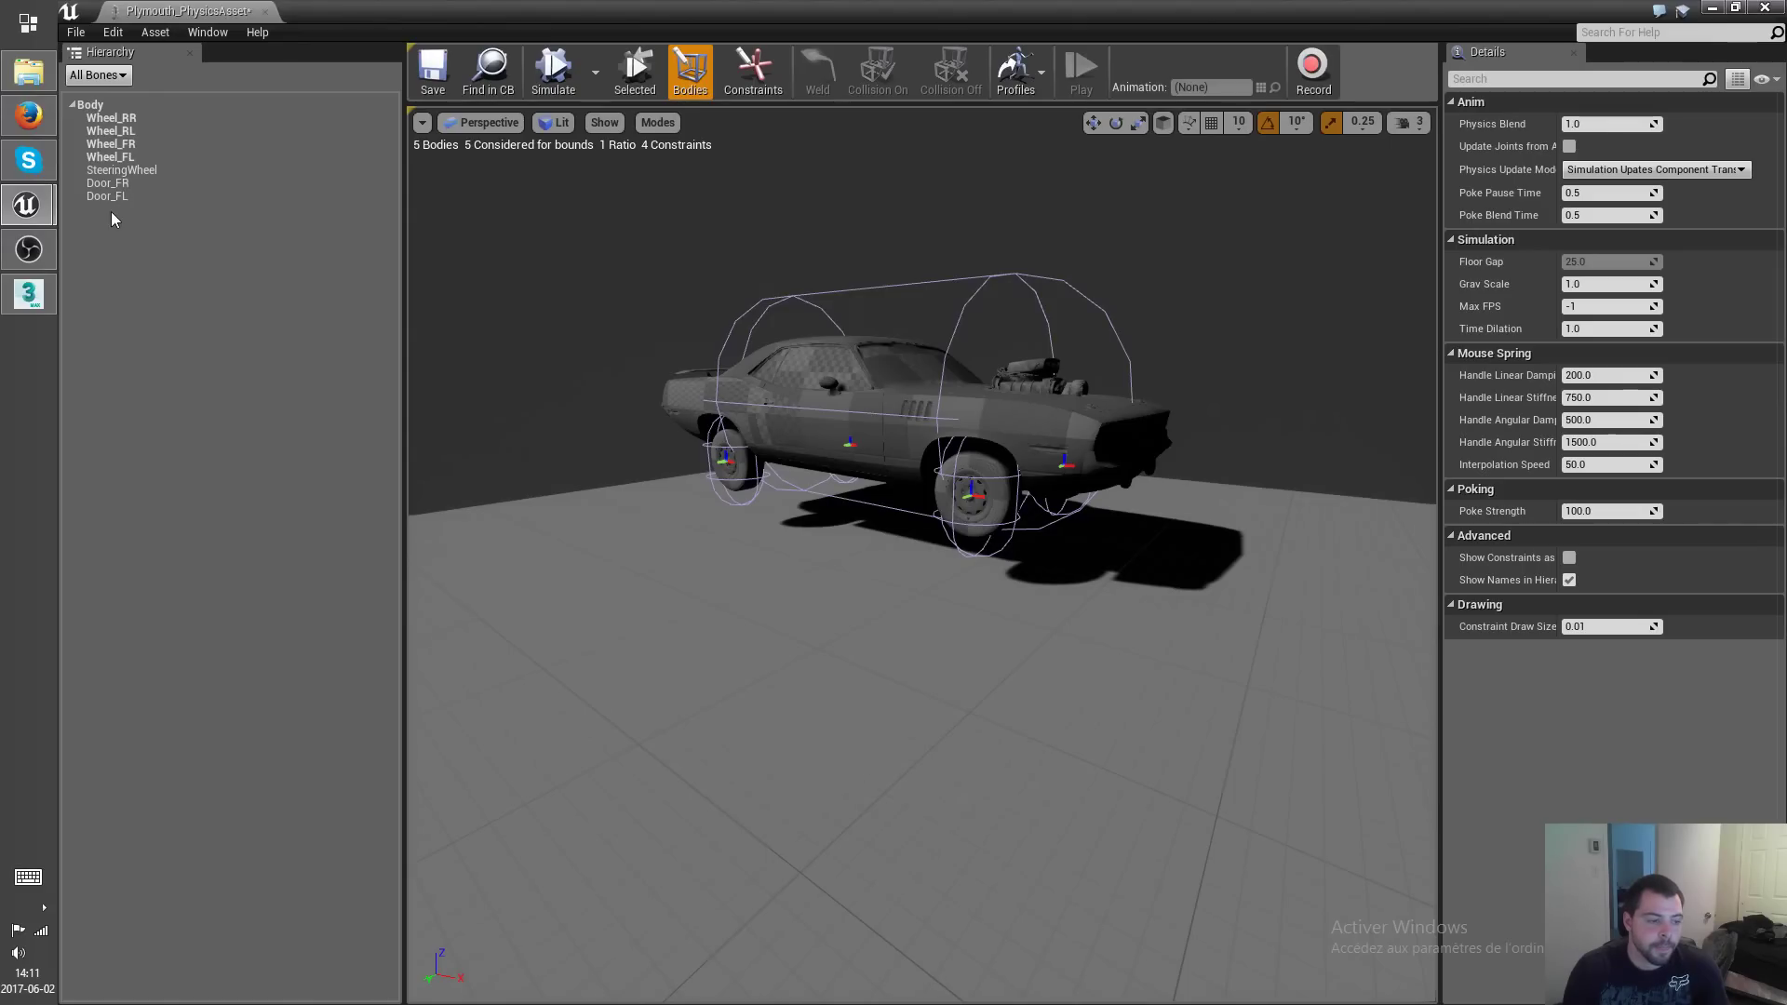
click(117, 157)
shift+click(119, 118)
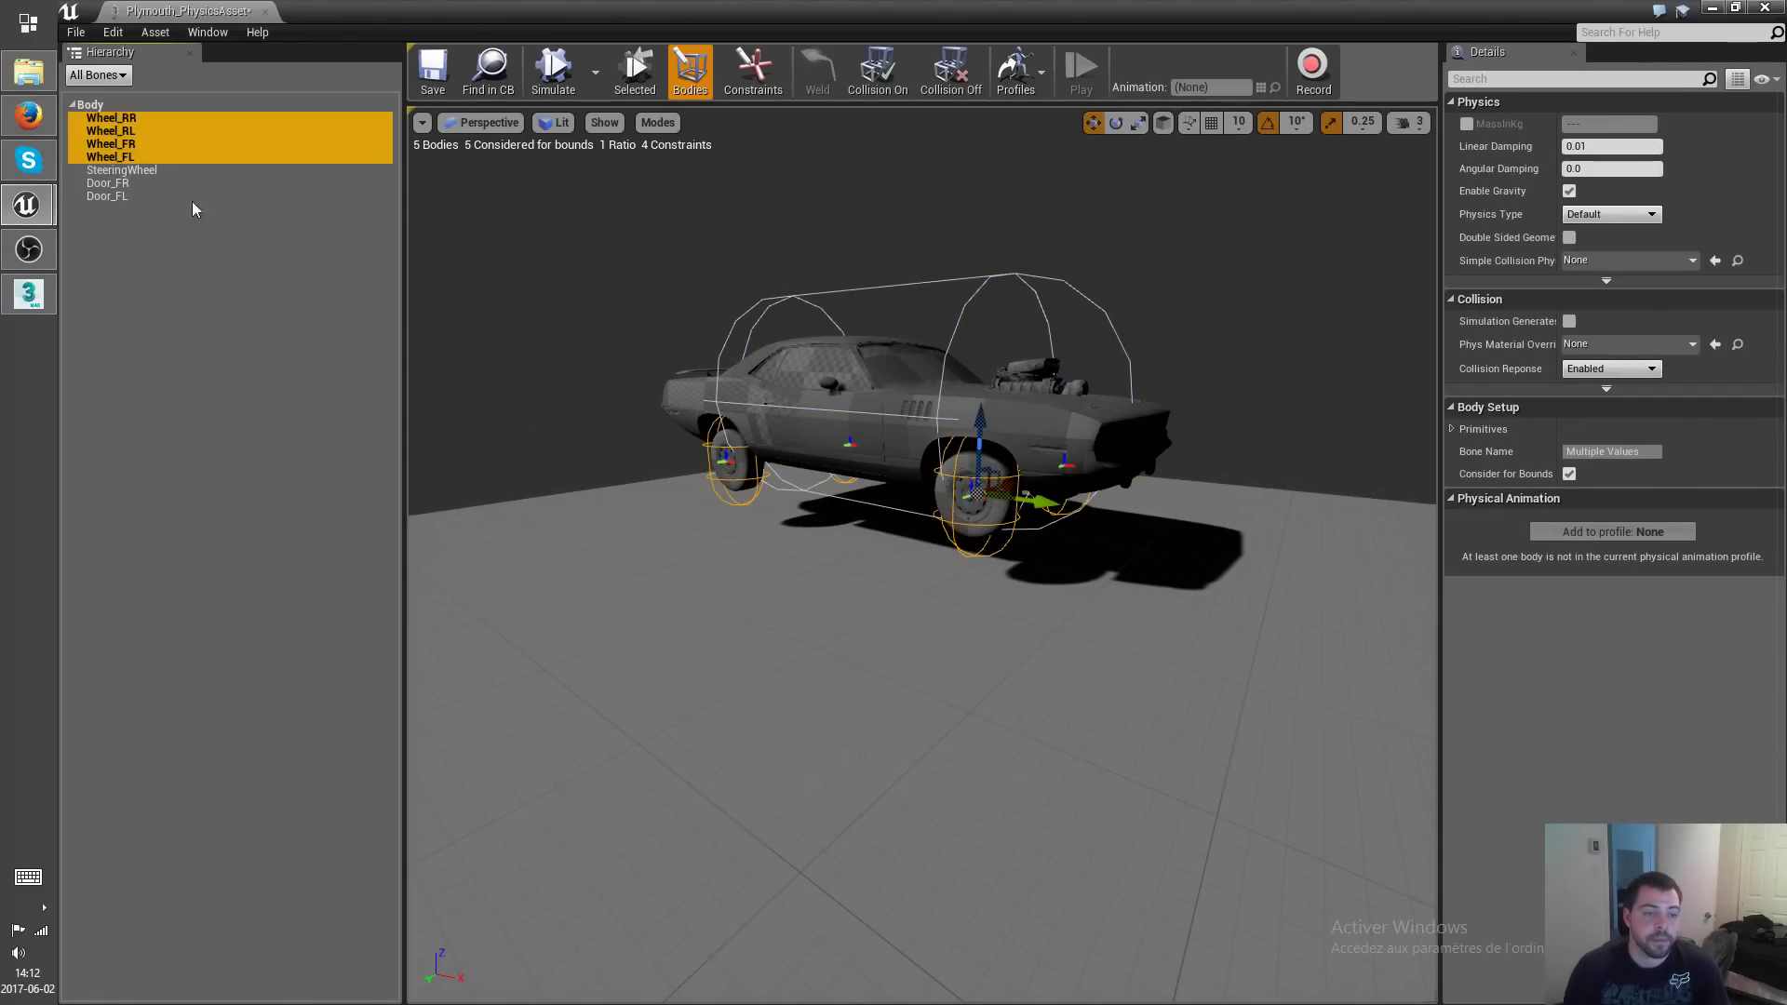
click(1138, 124)
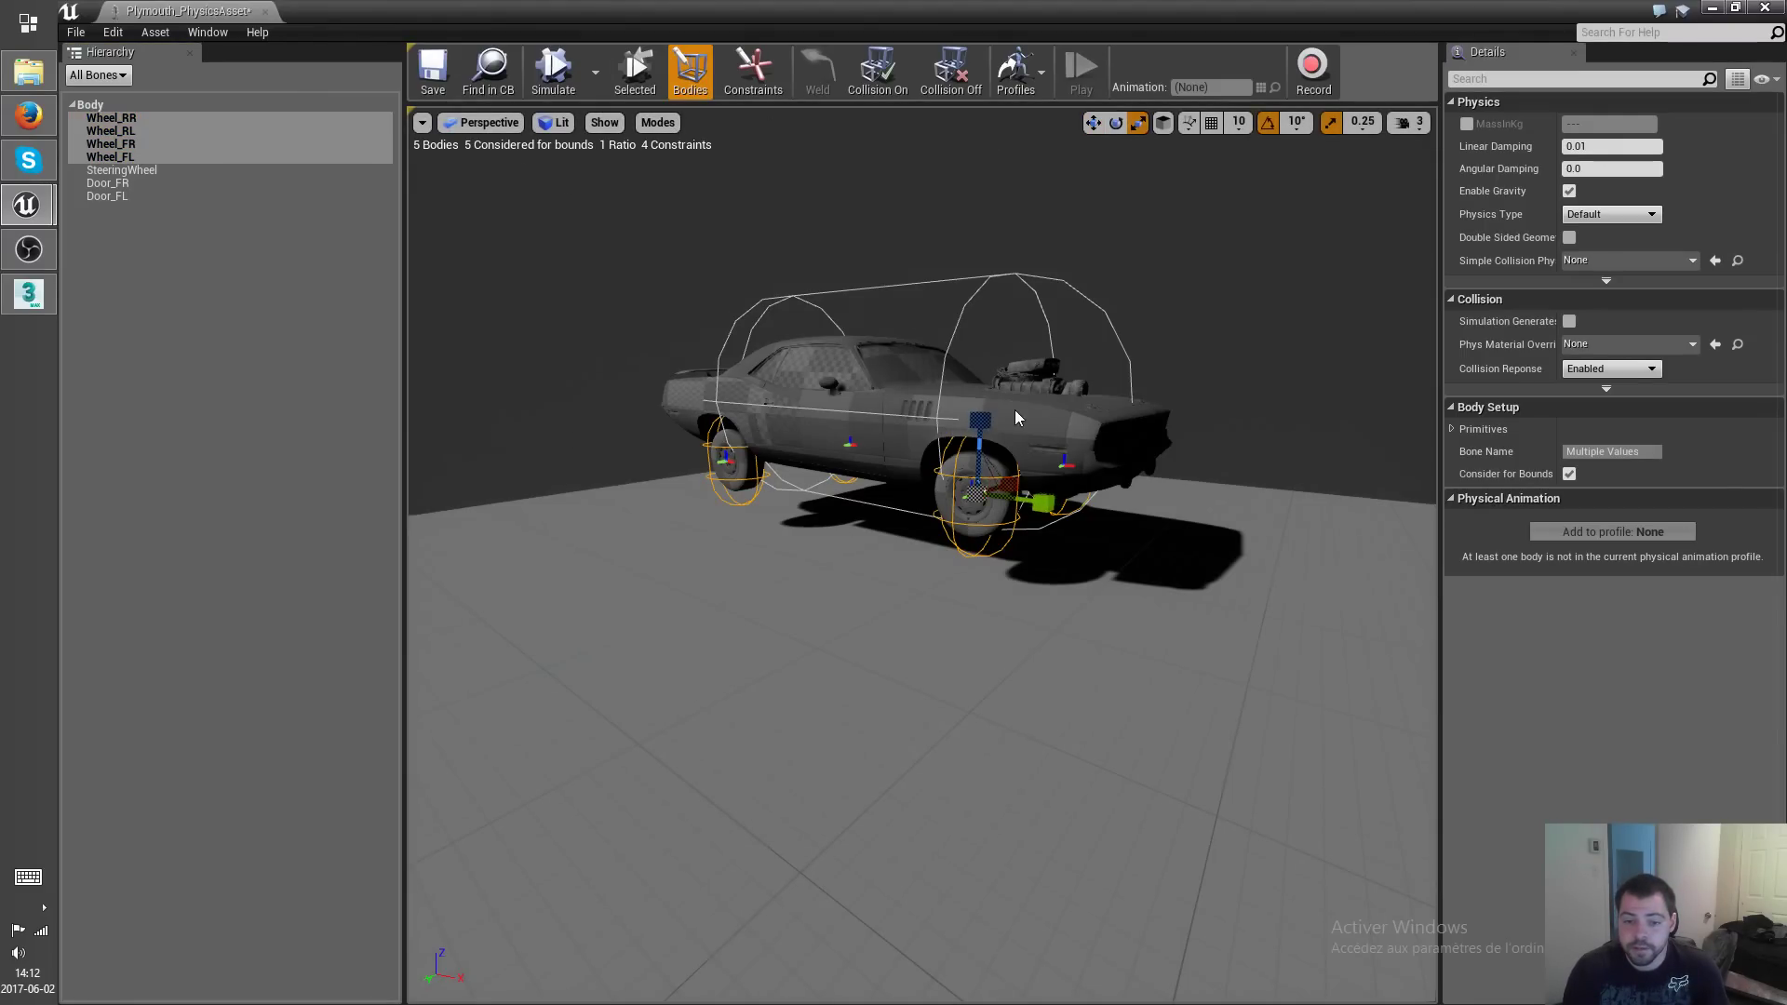
mouse_move(980, 421)
mouse_down()
mouse_move(968, 438)
mouse_move(980, 420)
mouse_up()
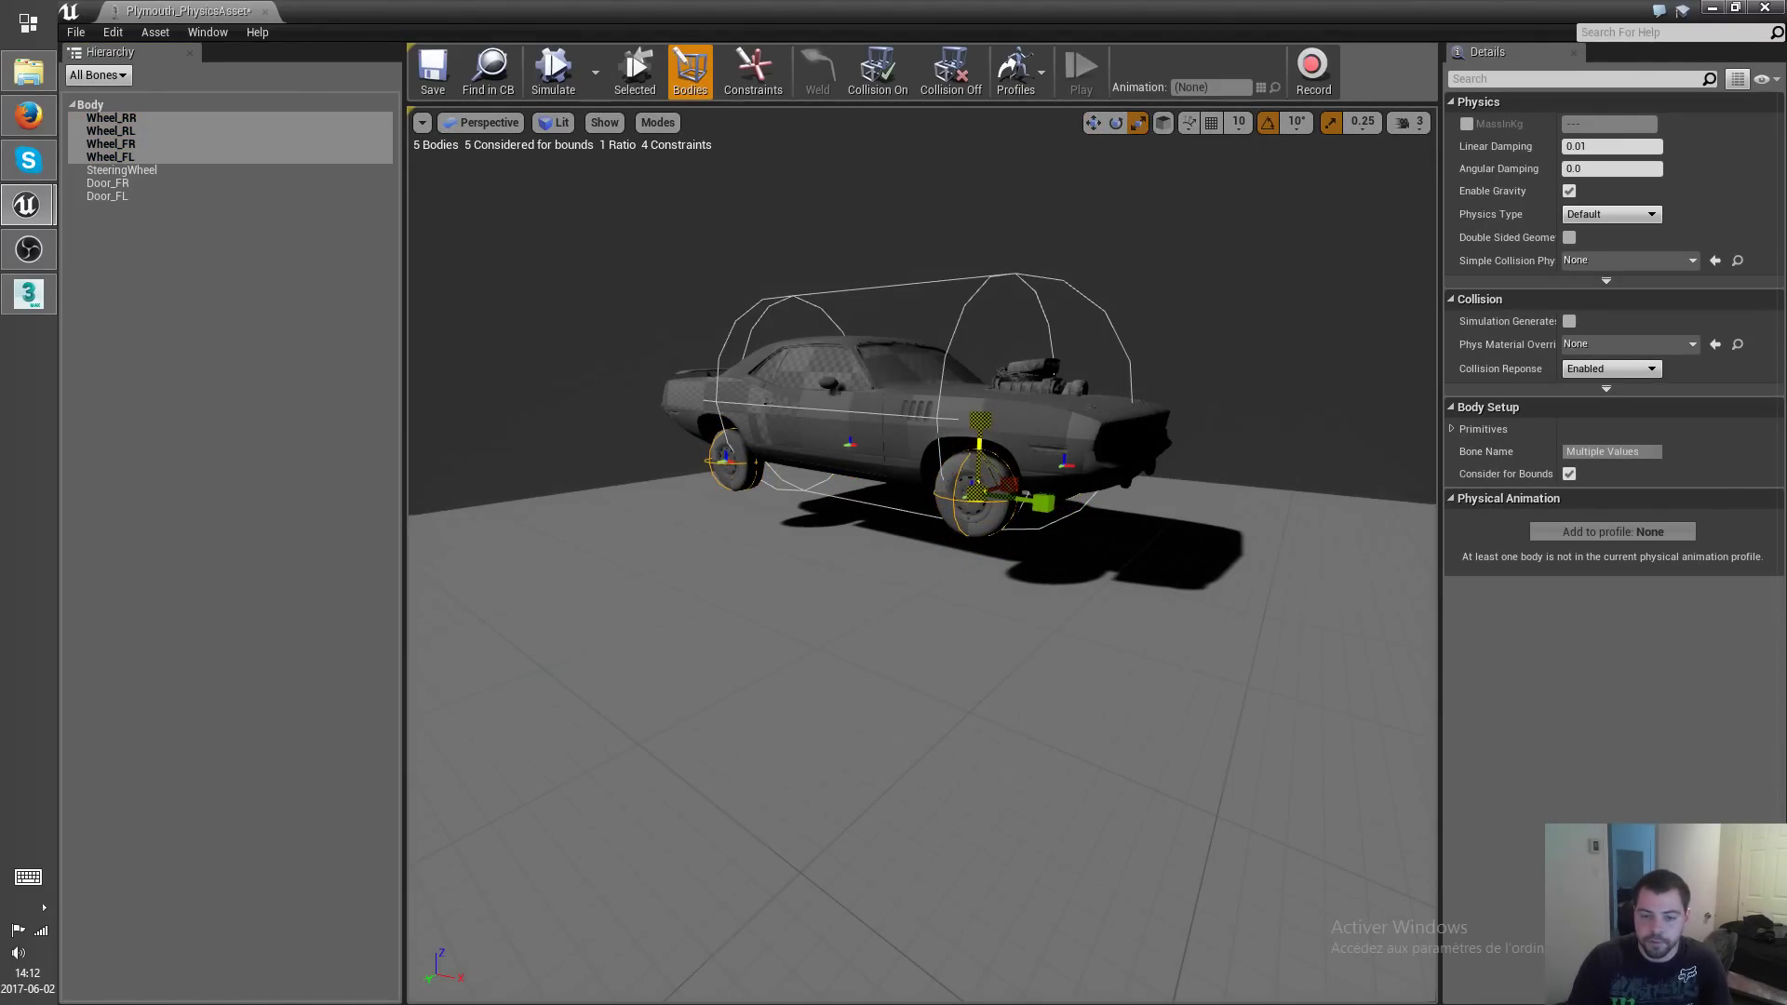
key(w)
right_drag(1050, 520, 1010, 498)
key(d)
key(a)
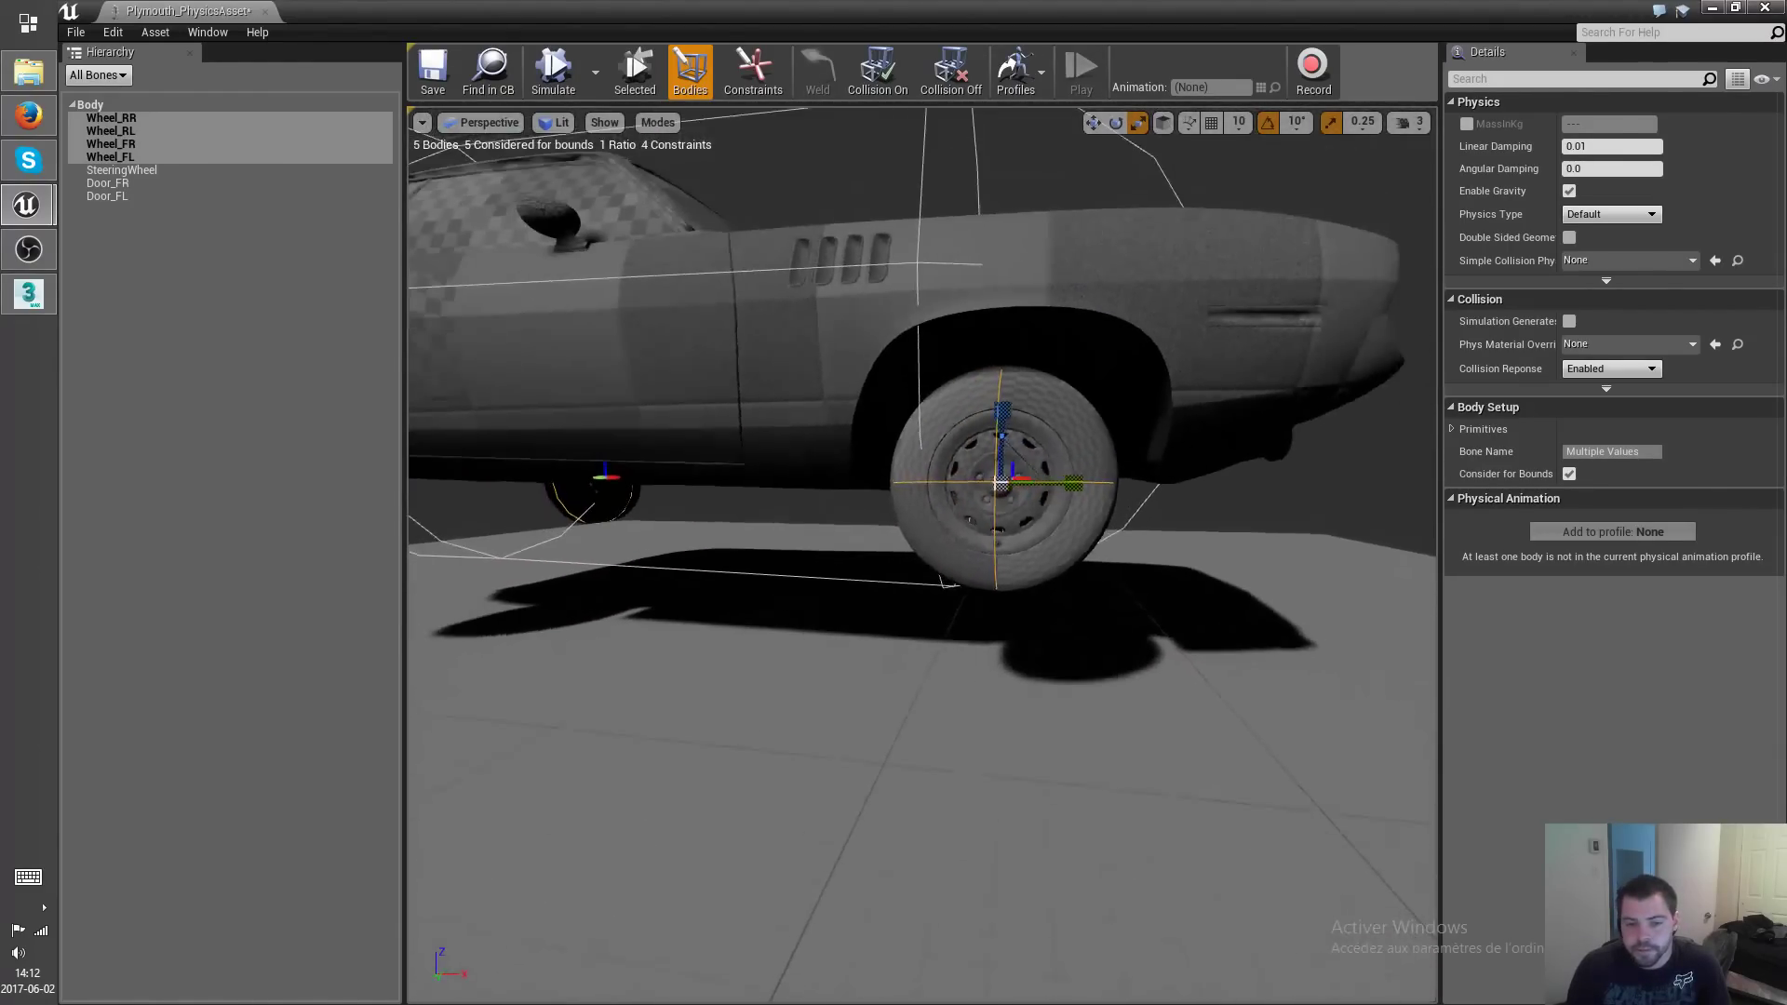
Replace the Body bone's capsule physics body with a new one using Single Convex Hull collision geometry.
right_drag(907, 475, 858, 618)
click(823, 561)
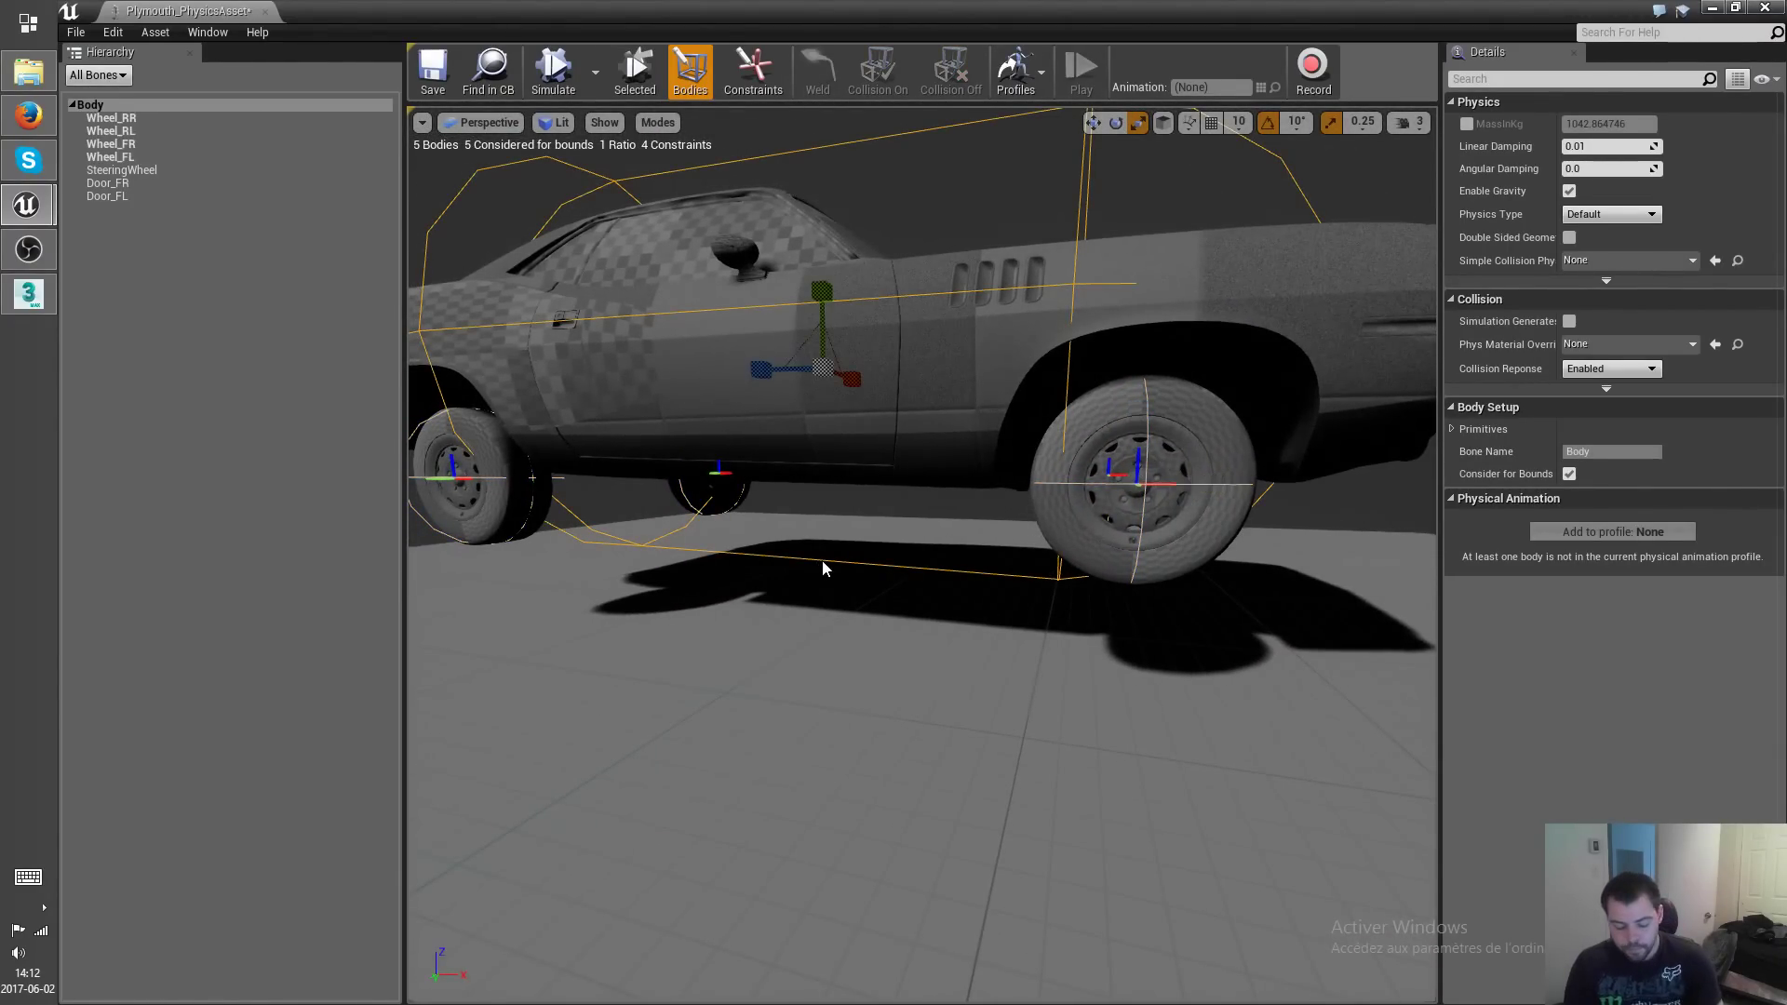
key(Delete)
right_click(90, 106)
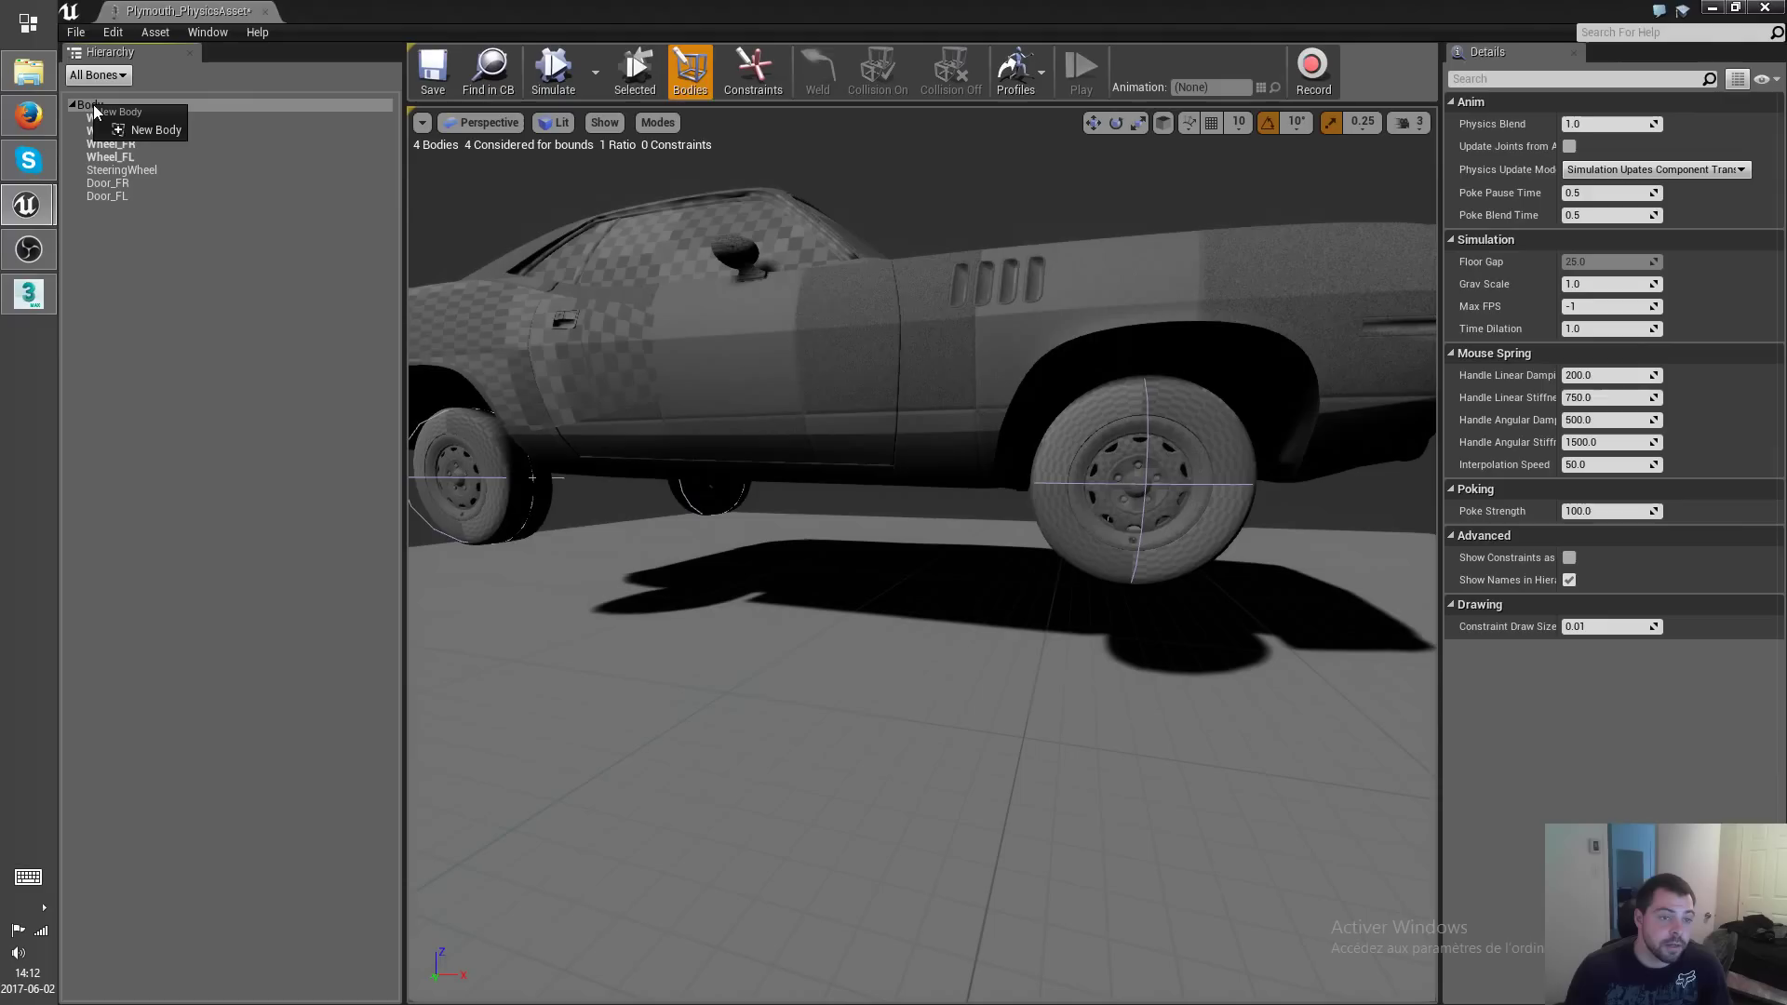
click(135, 125)
click(994, 468)
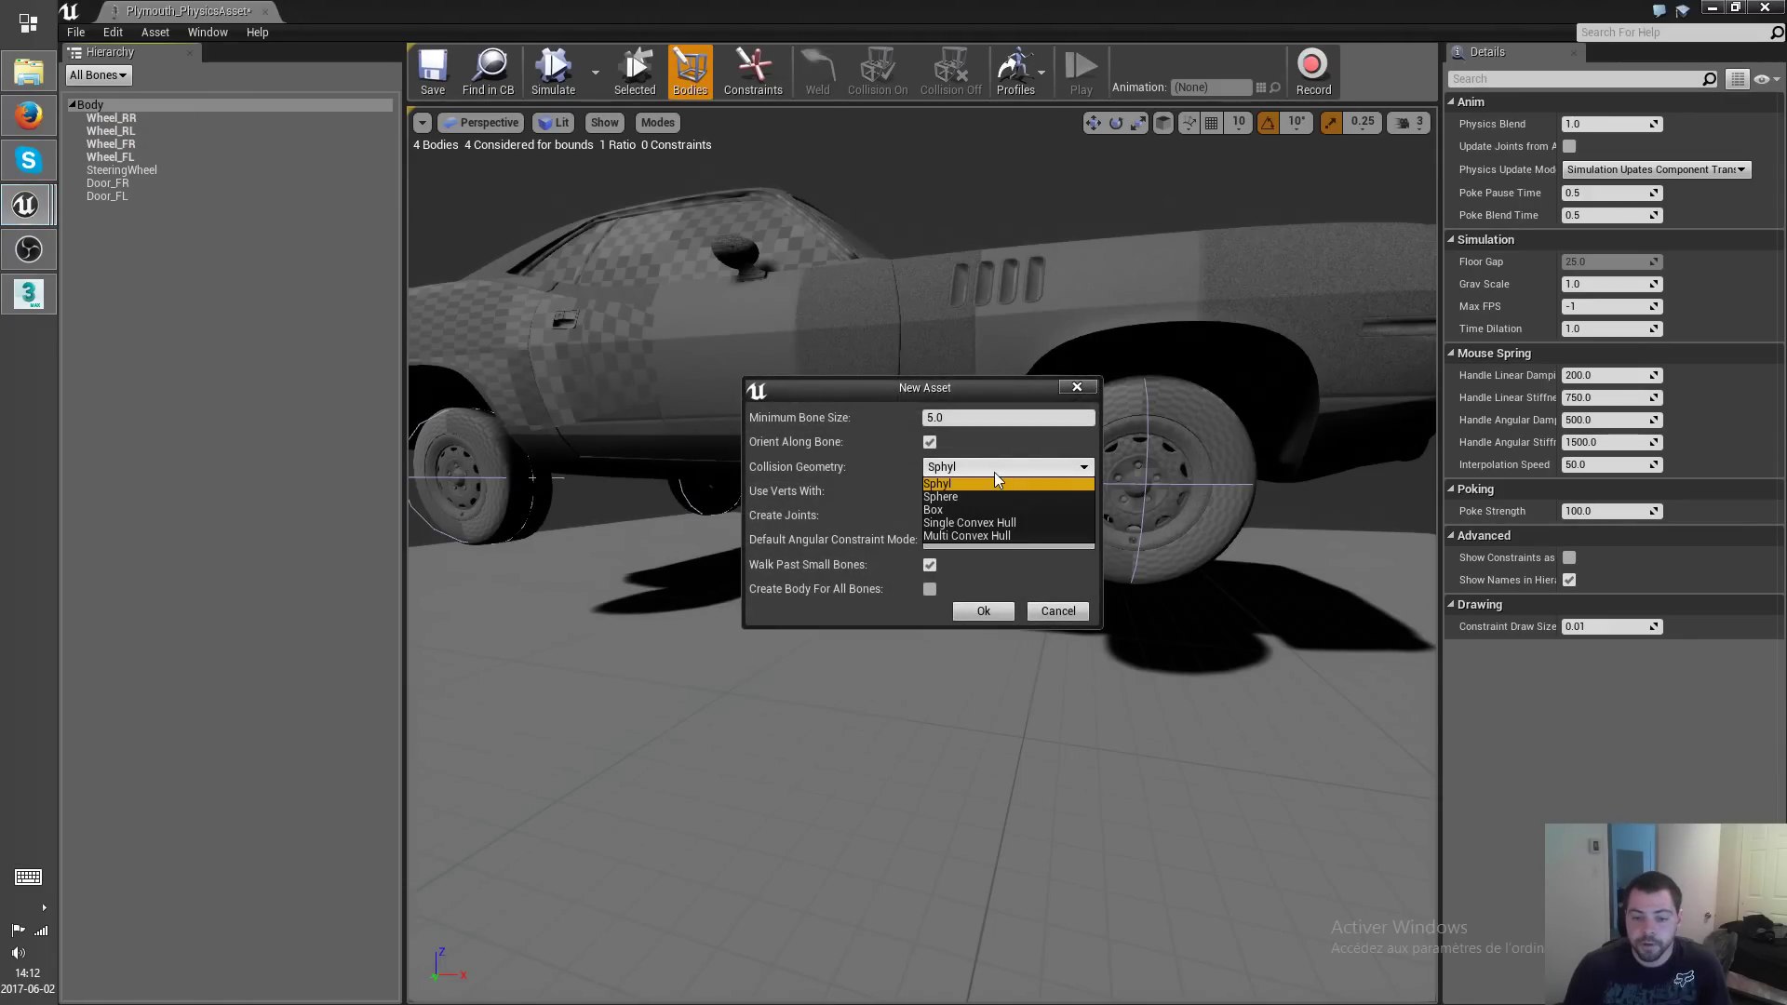
click(969, 521)
click(1003, 613)
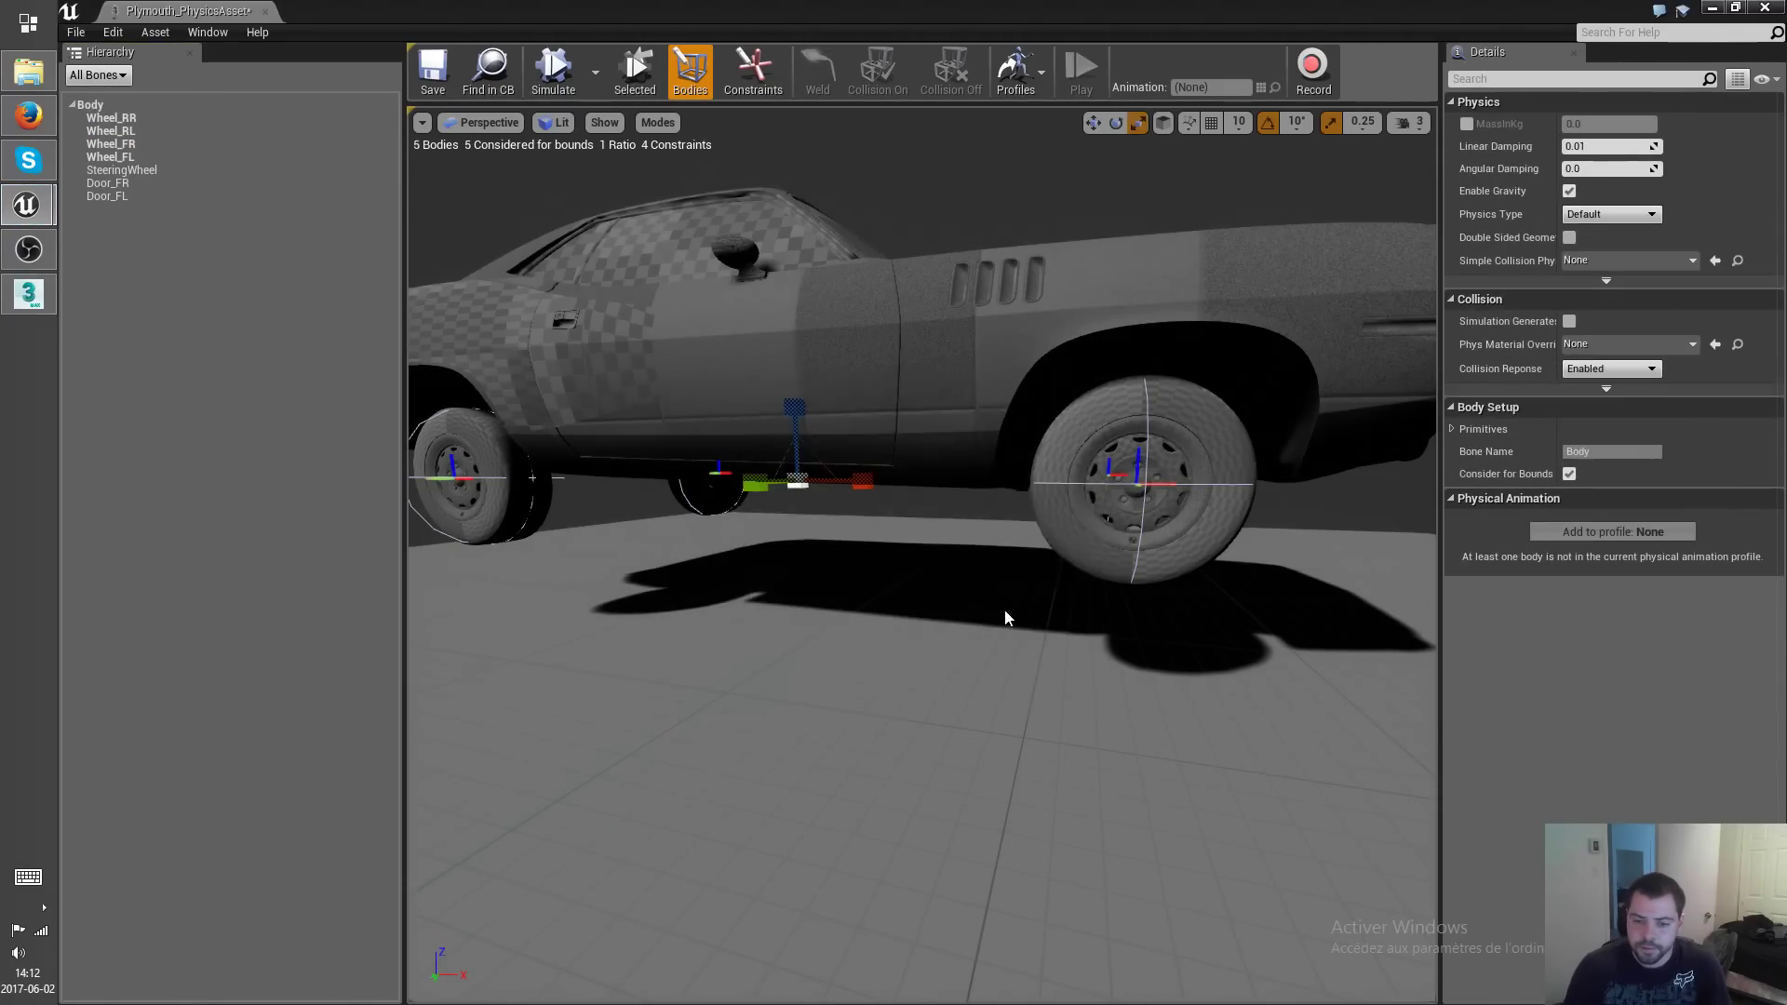
Nudge the Body's convex hull slightly with the Move tool to refresh its wireframe, and check its fit around the car.
right_drag(897, 595, 929, 631)
key(s)
click(1092, 122)
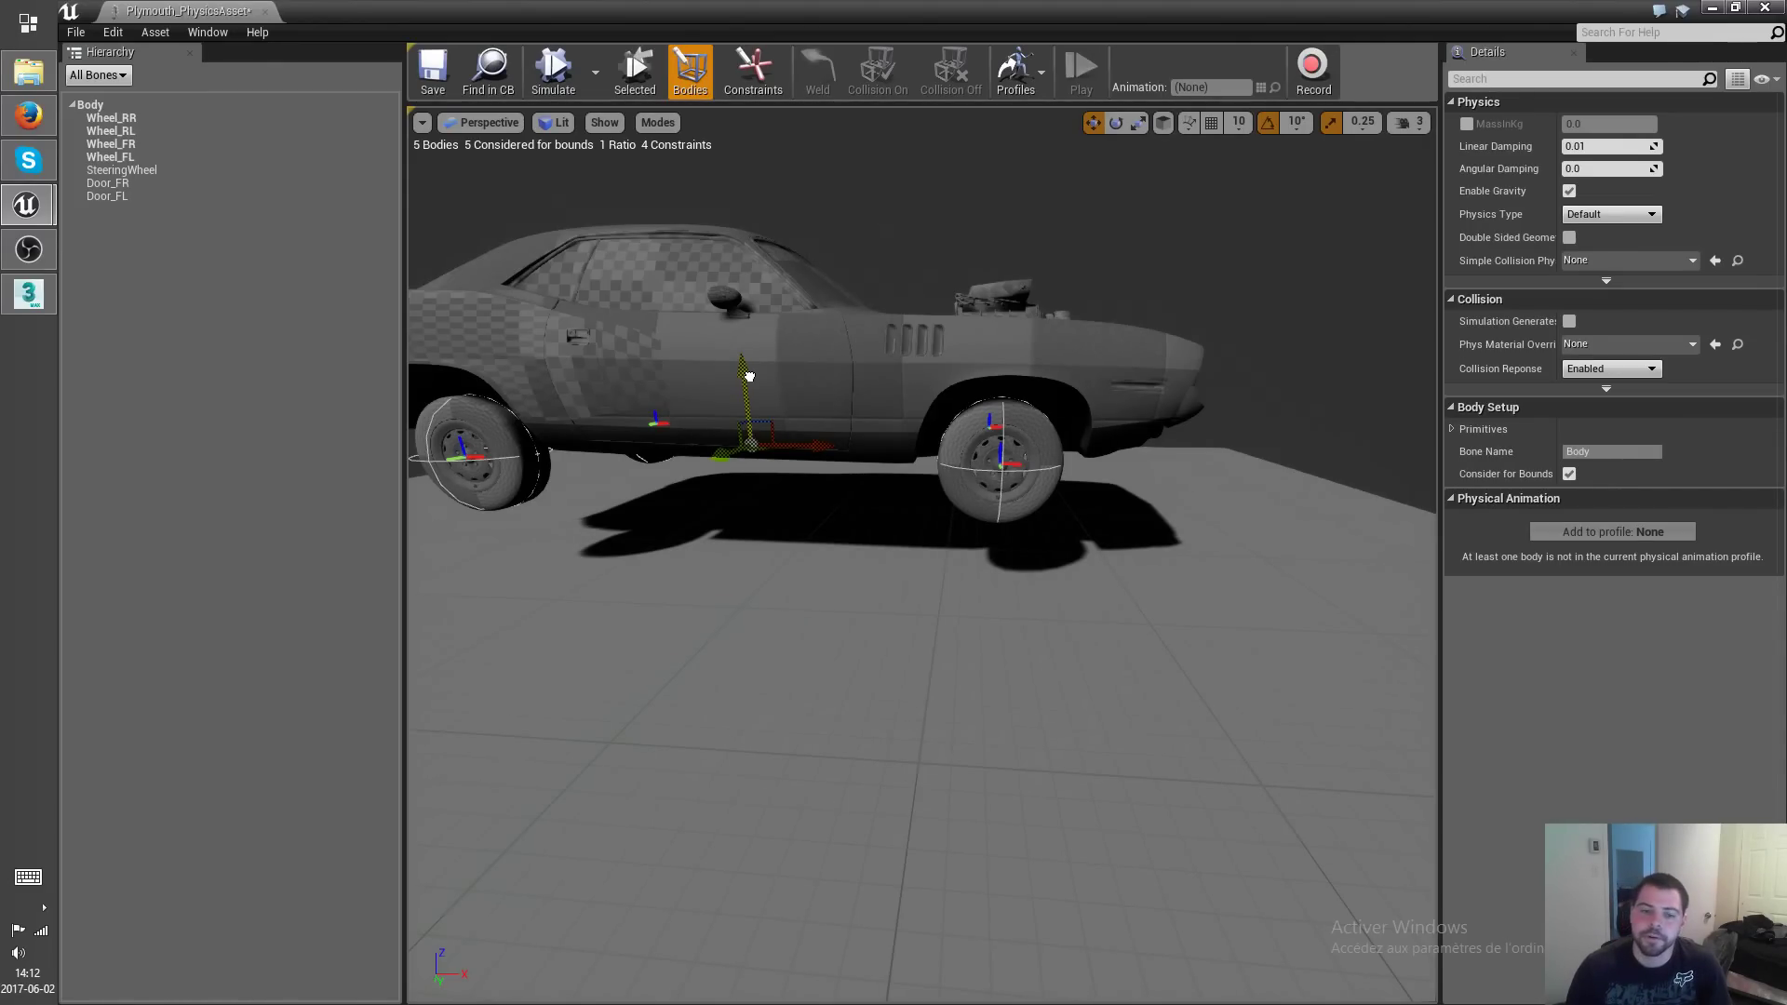
click(749, 377)
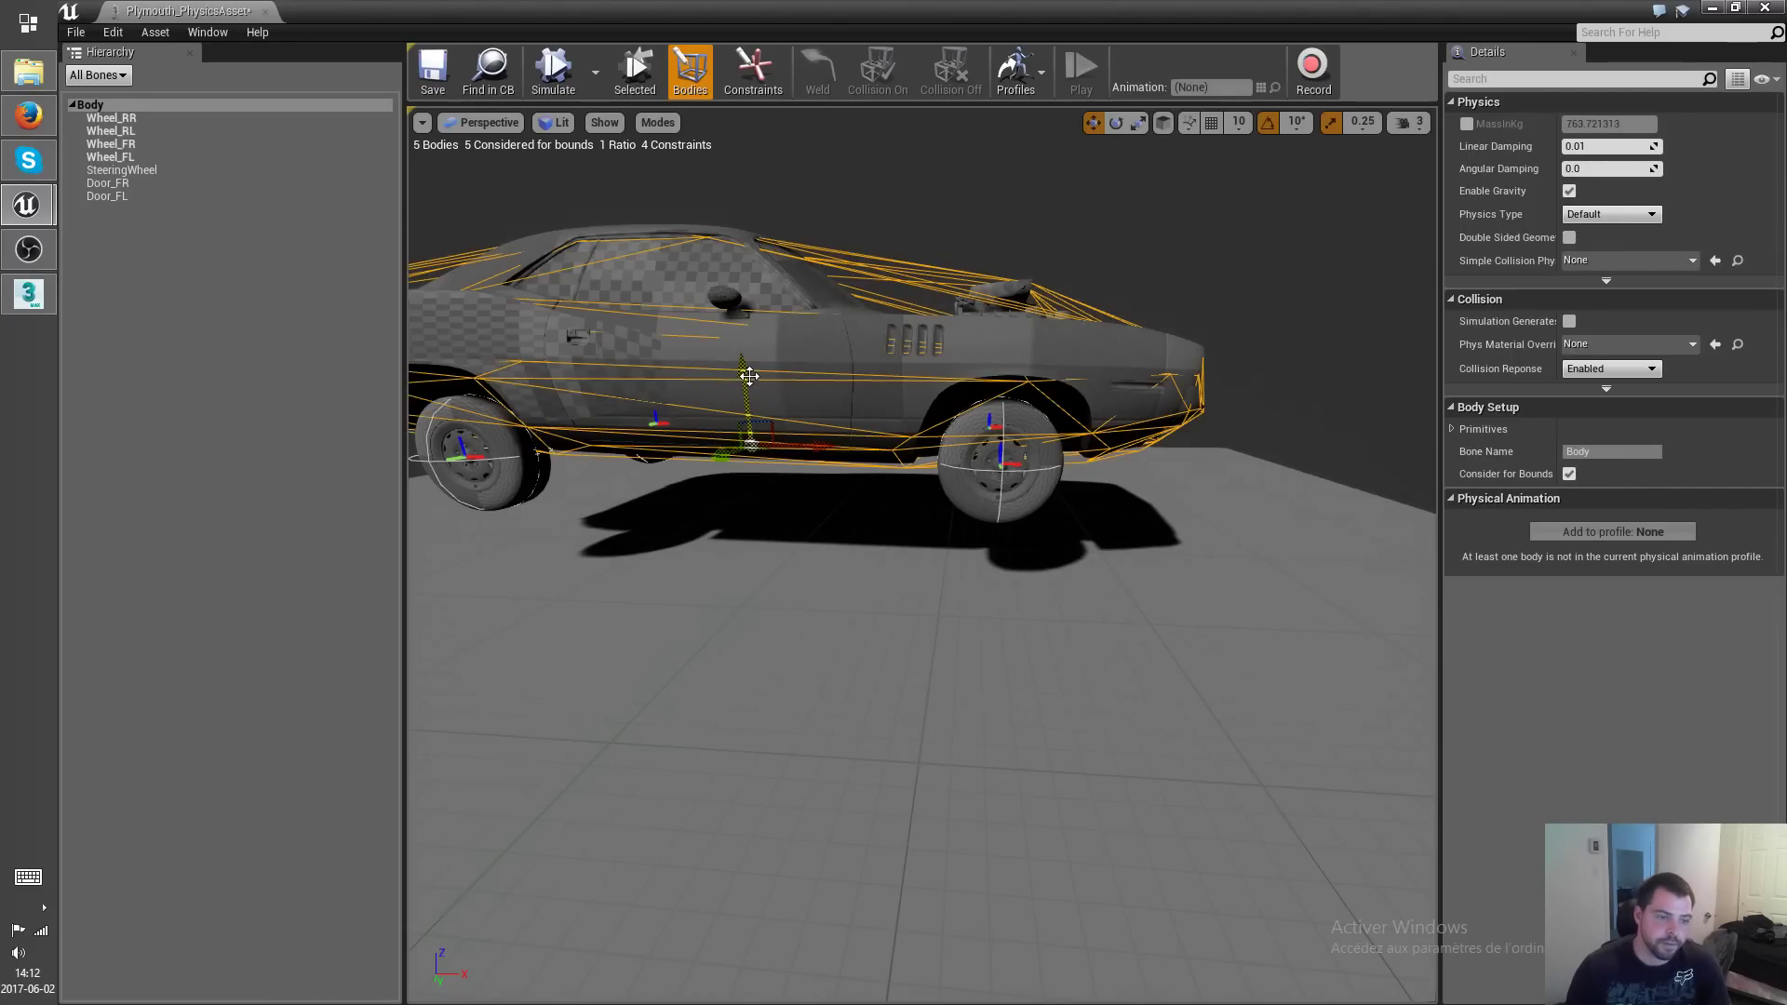
right_drag(838, 372, 707, 382)
key(d)
alt+drag(647, 389, 848, 346)
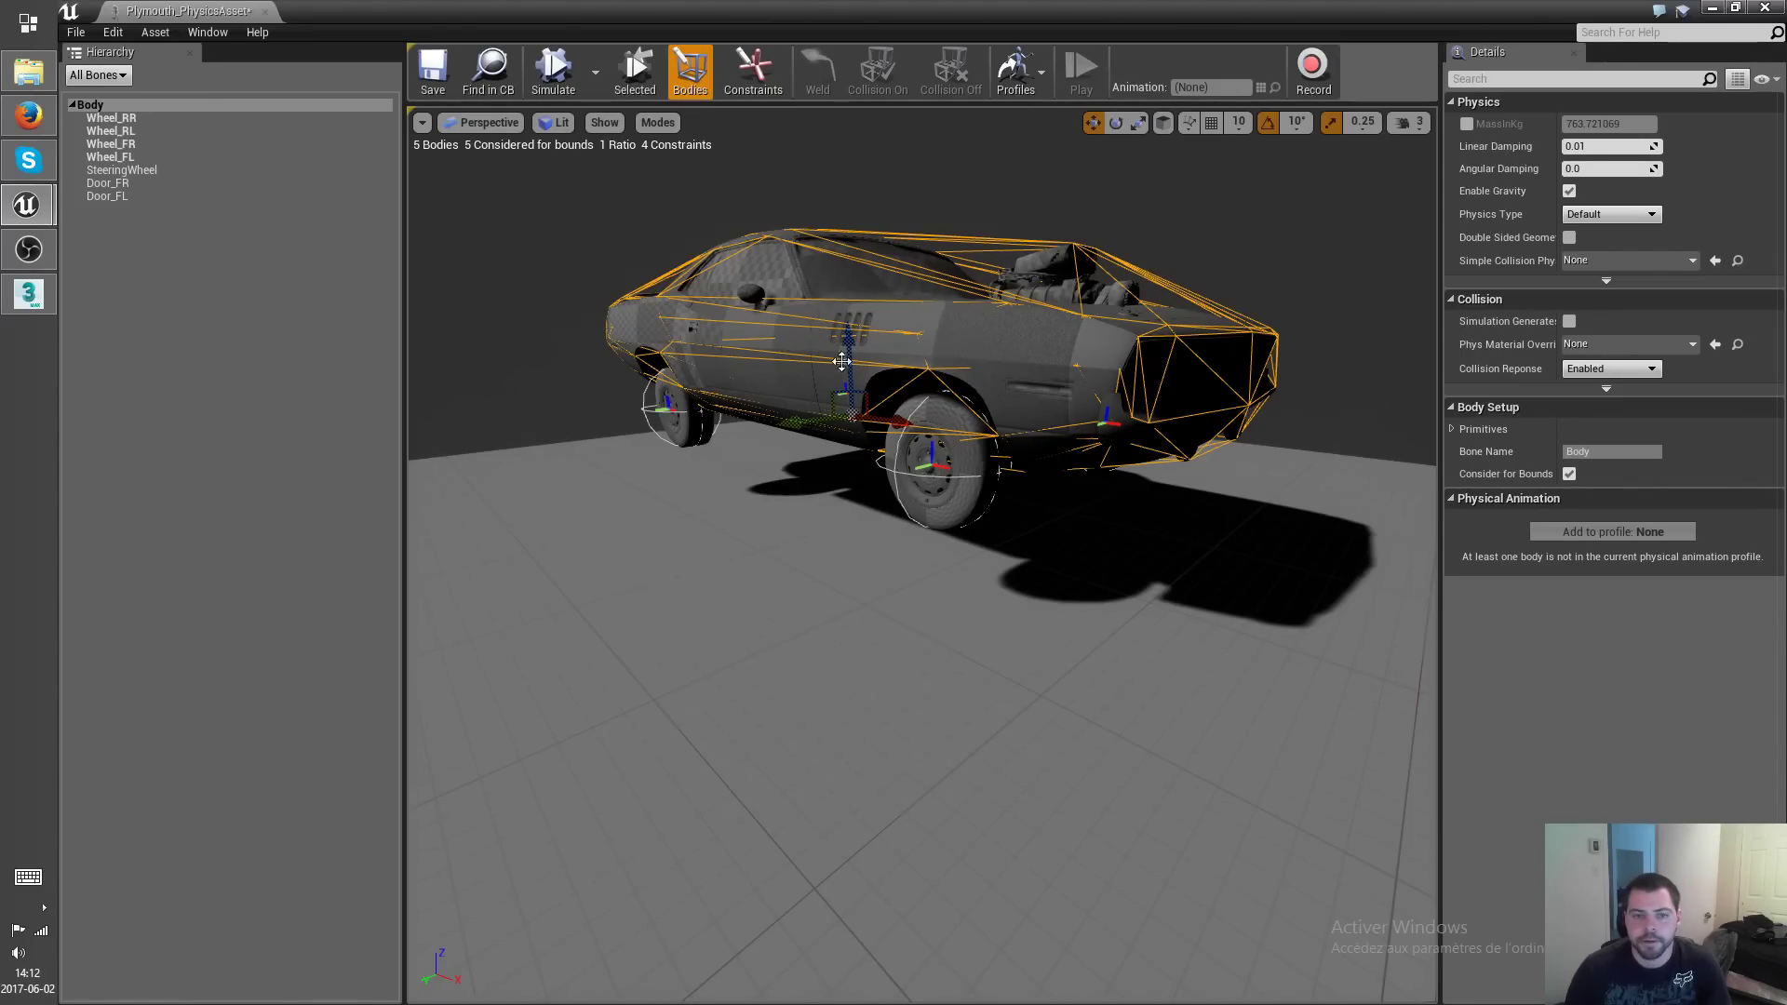
Switch to constraint editing and delete the constraints of all four wheels.
click(756, 74)
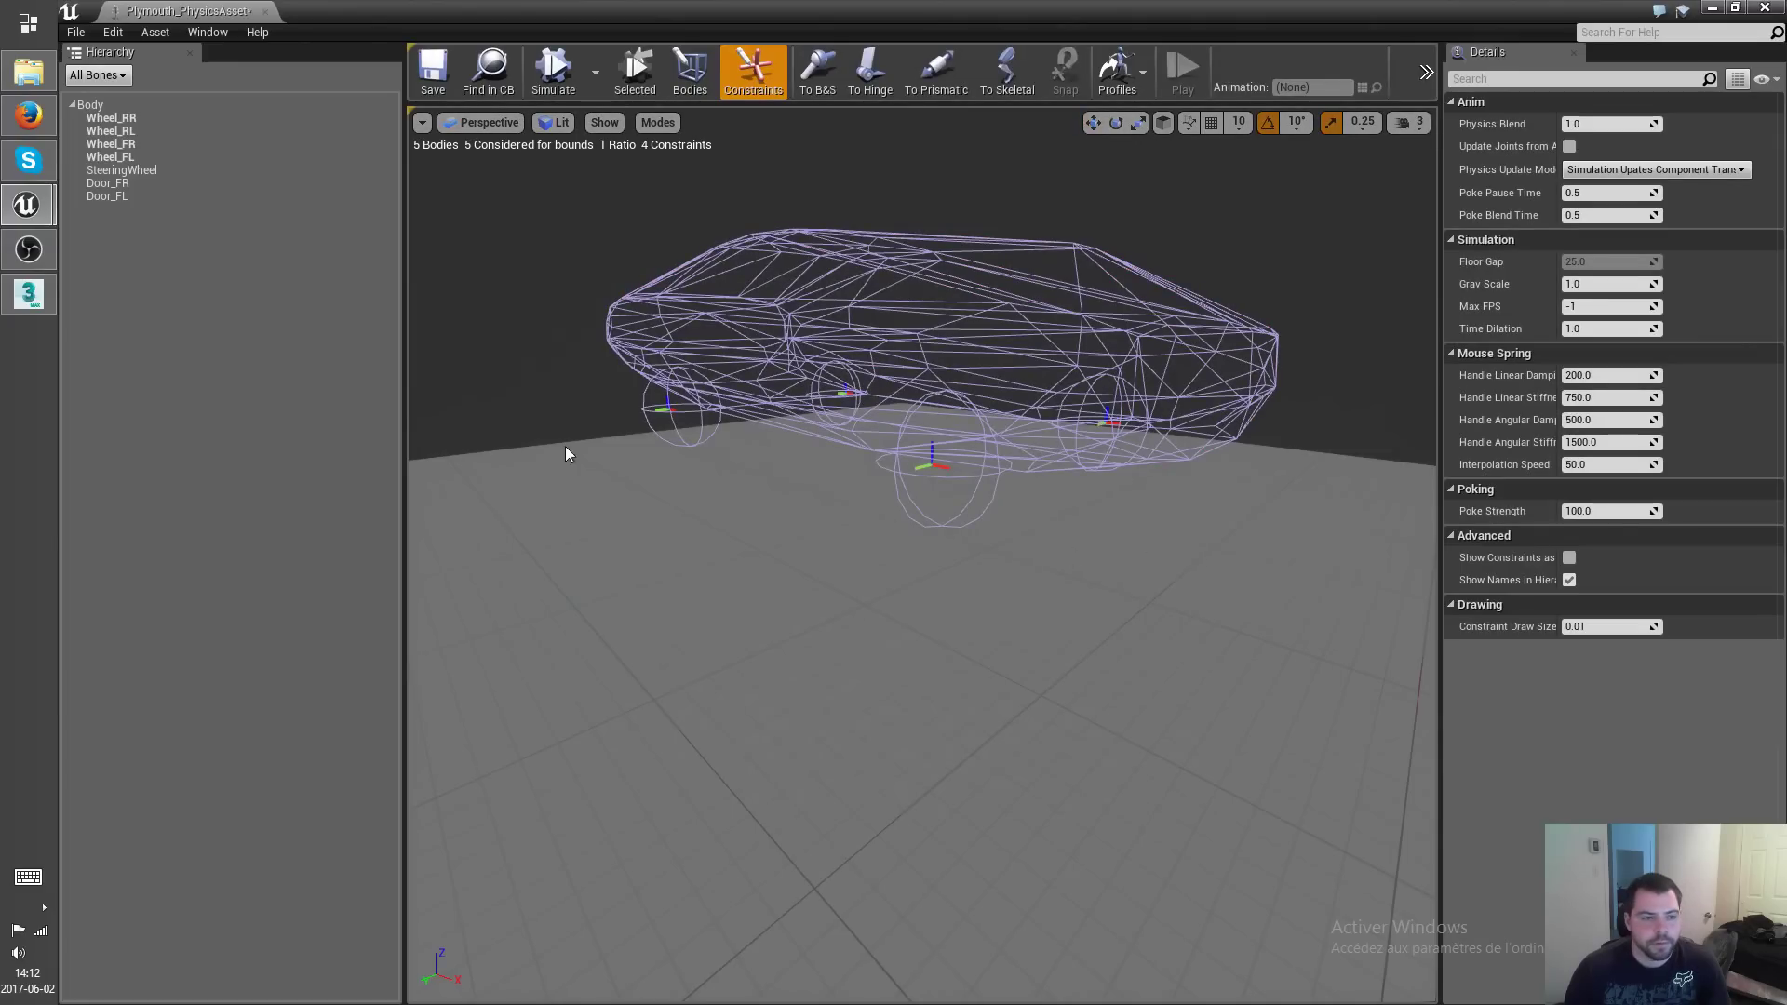
click(121, 156)
shift+click(111, 118)
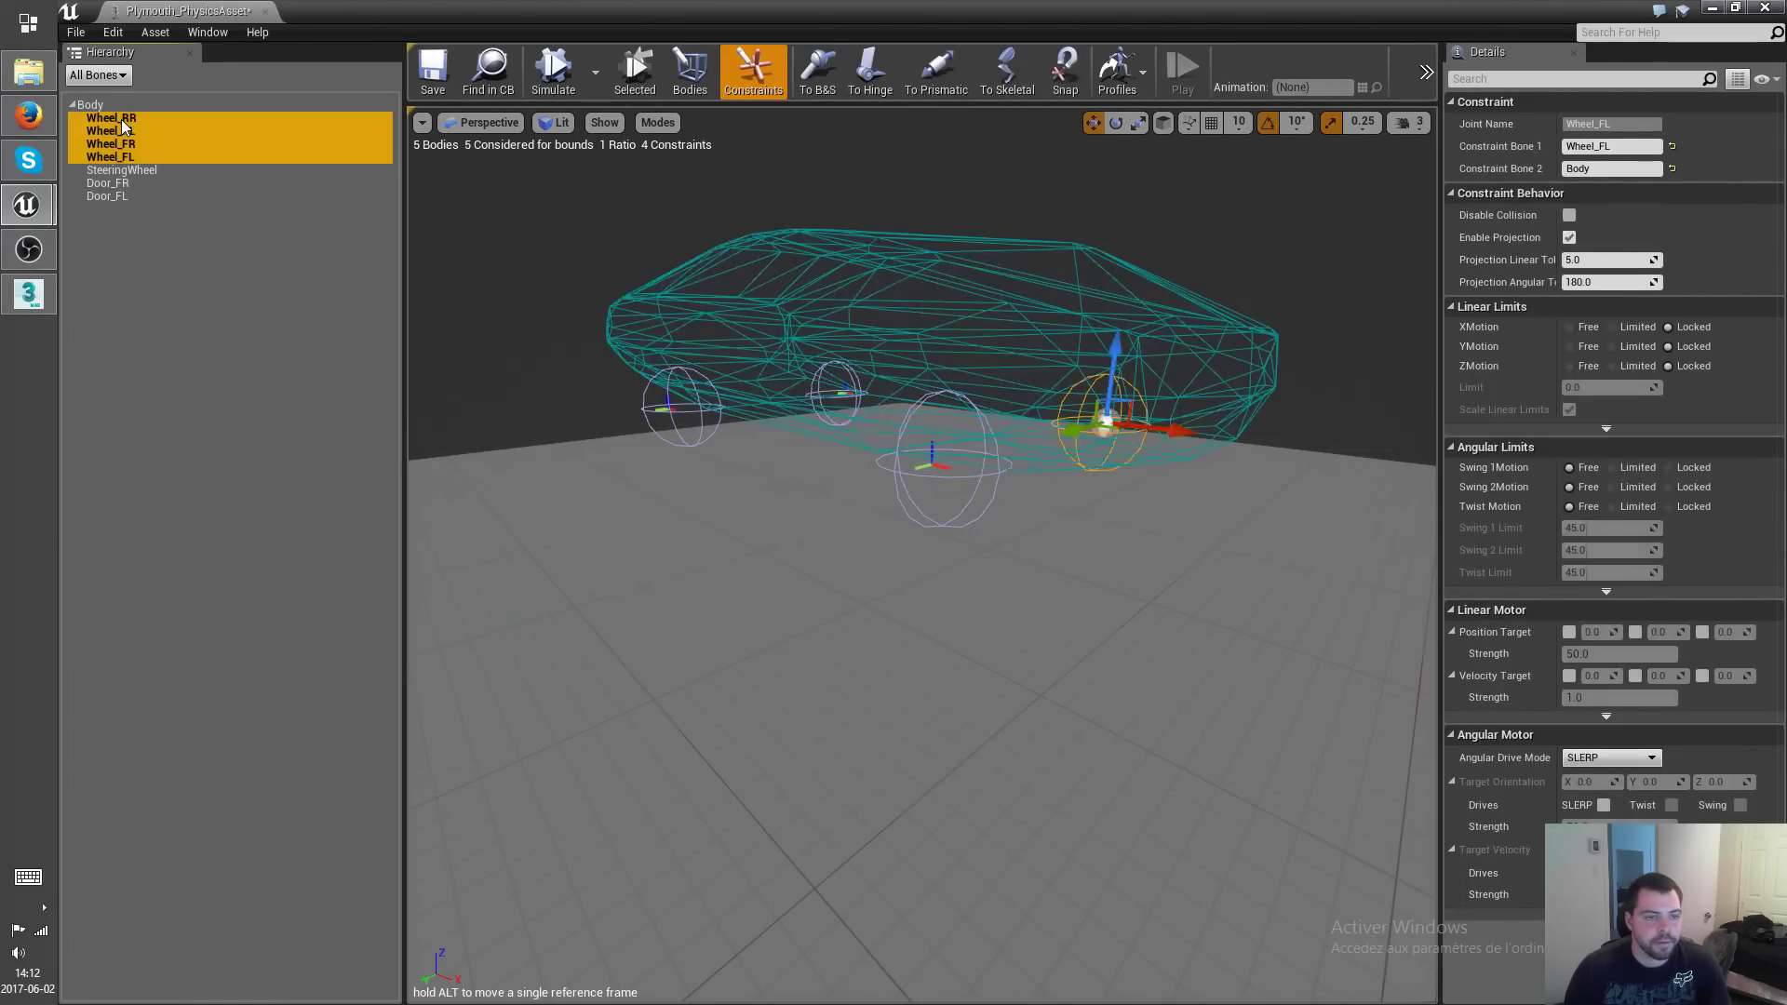
click(916, 578)
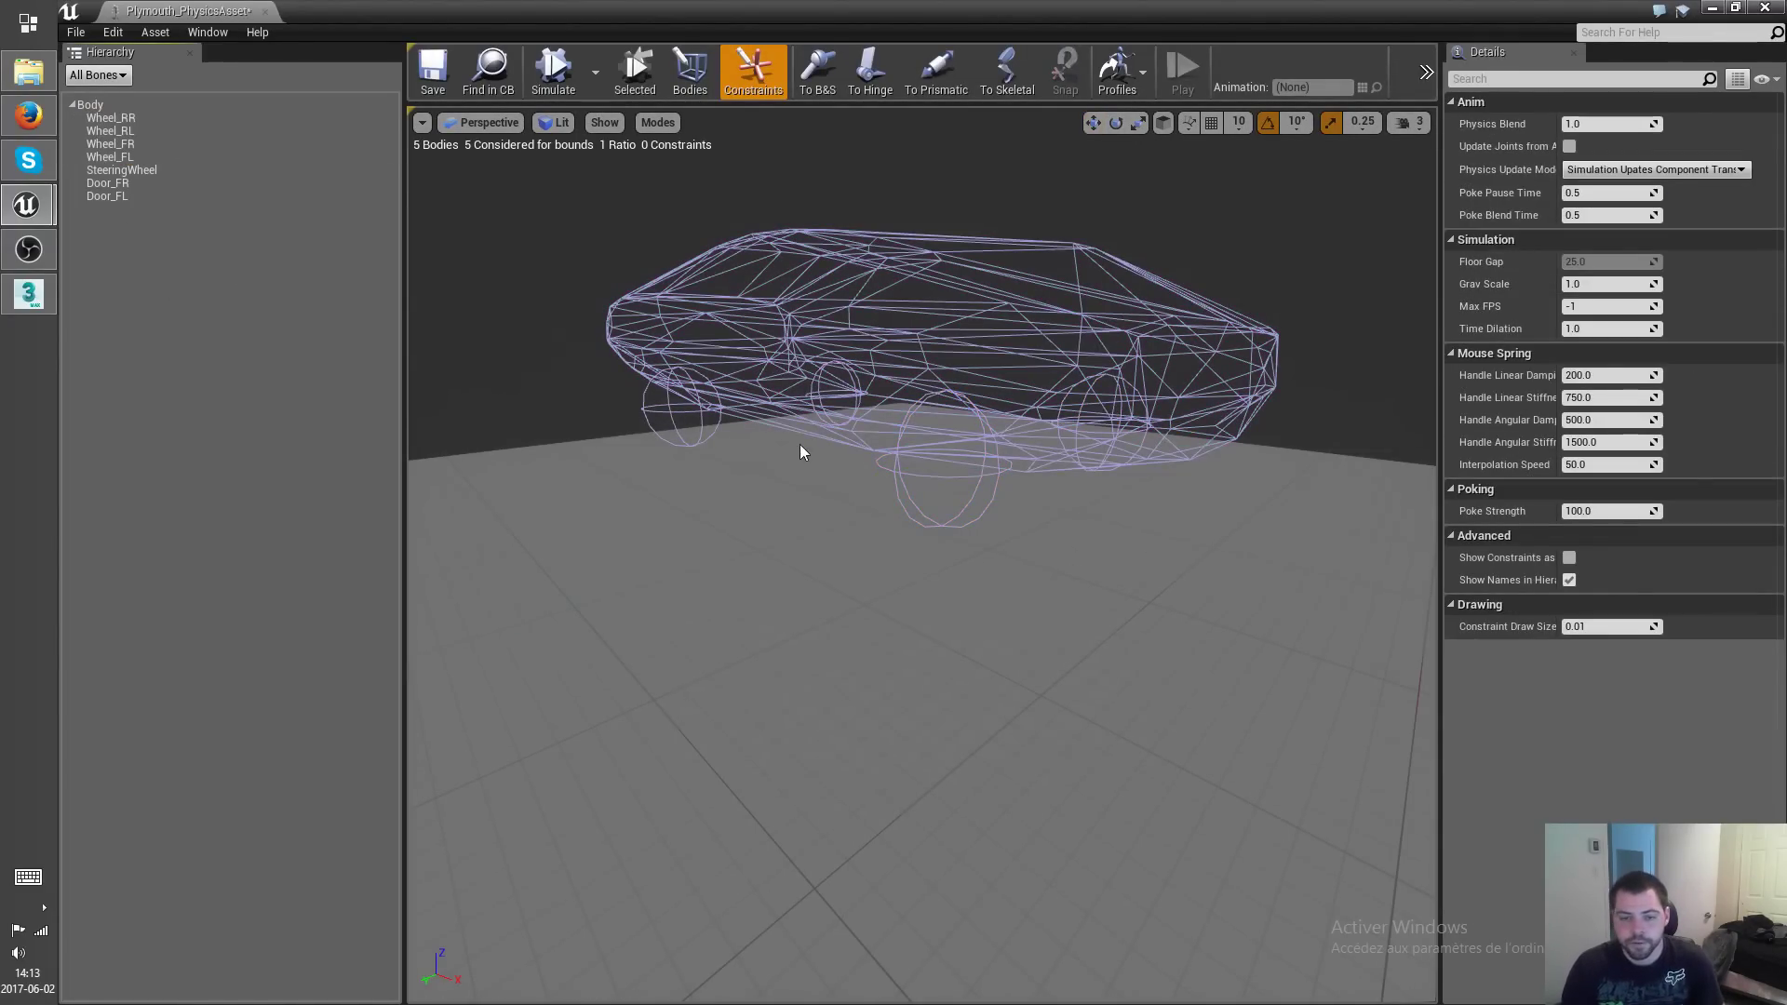
right_drag(801, 444, 836, 432)
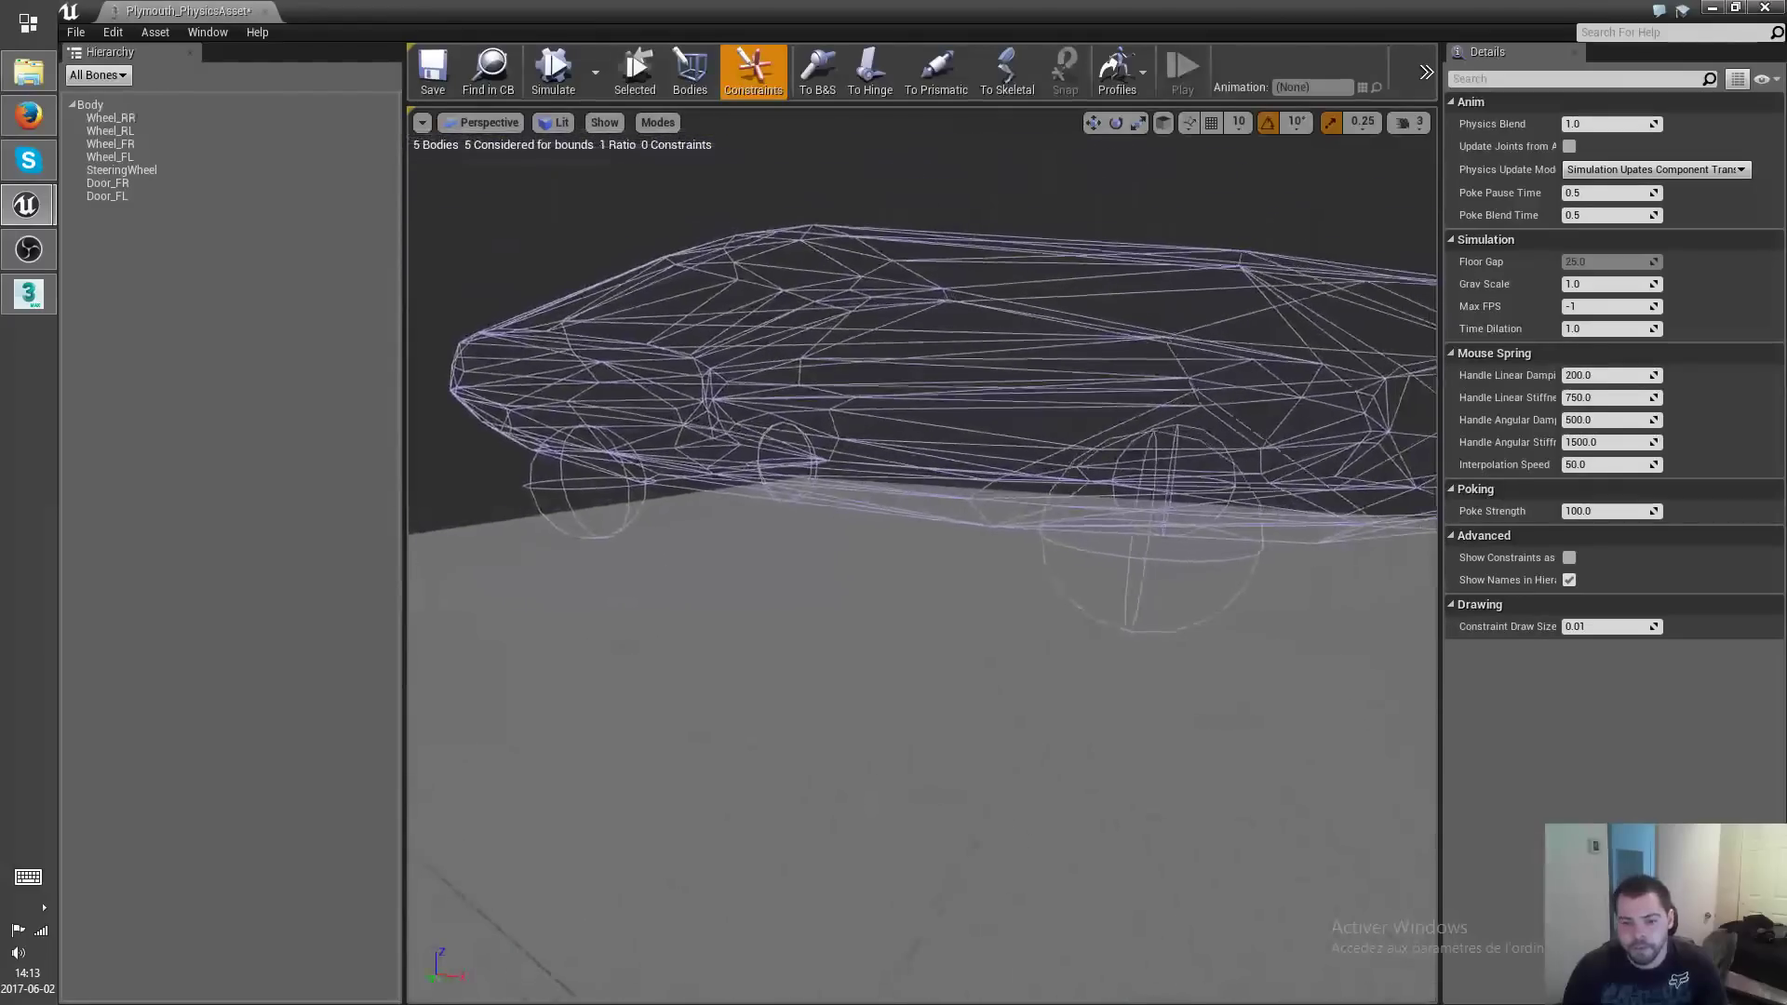
In body editing, set the Position Solver Iteration Count to 80 and the Velocity Solver Iteration Count to 11 for the Body and all four wheels.
drag(591, 414, 1222, 527)
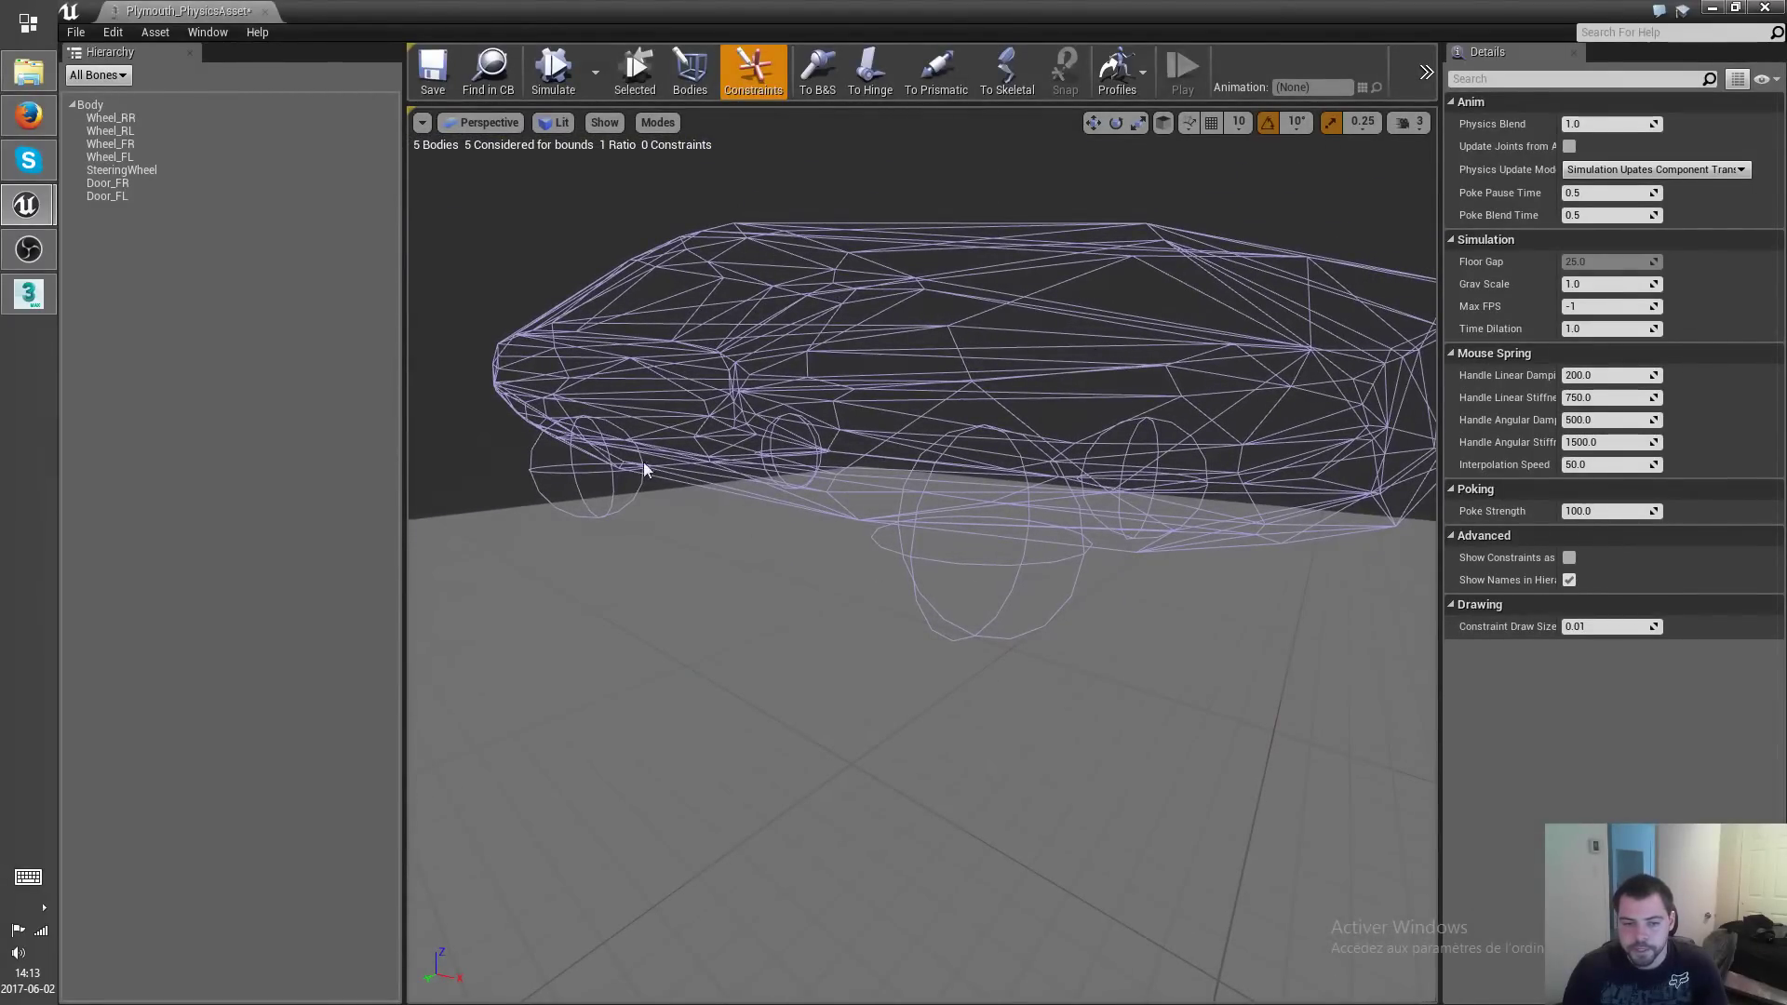
click(709, 70)
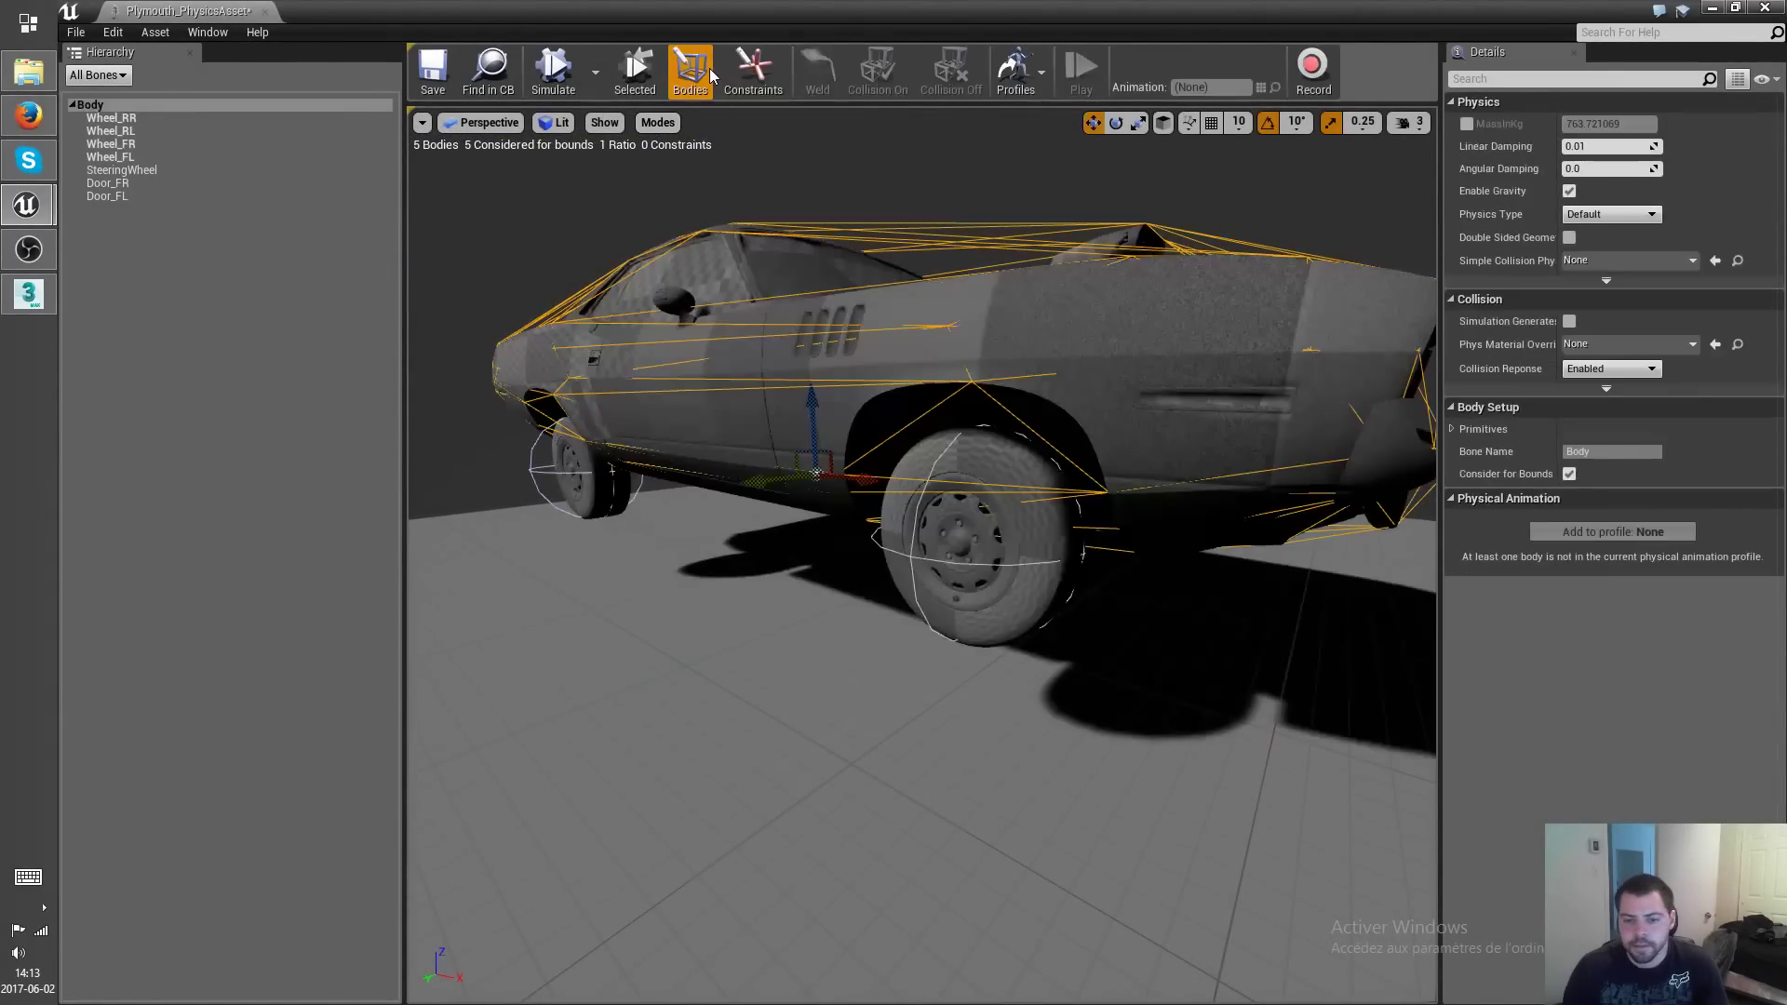
right_drag(885, 318, 921, 359)
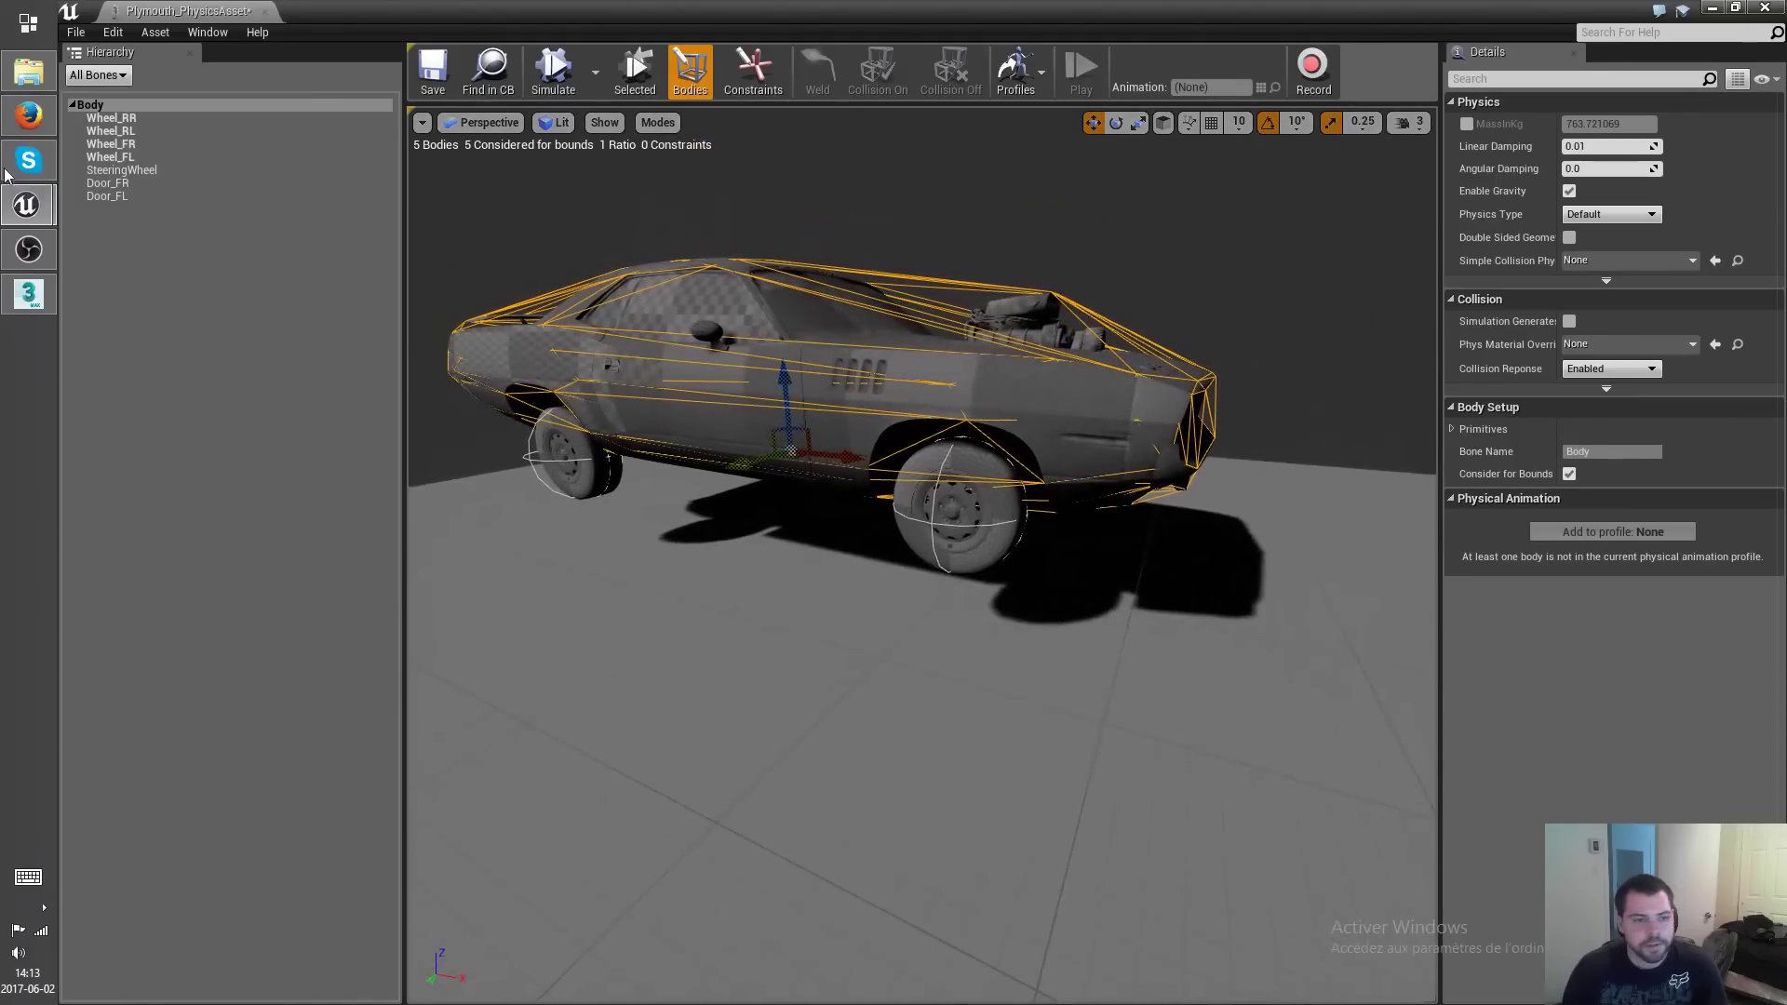
click(109, 156)
shift+click(111, 119)
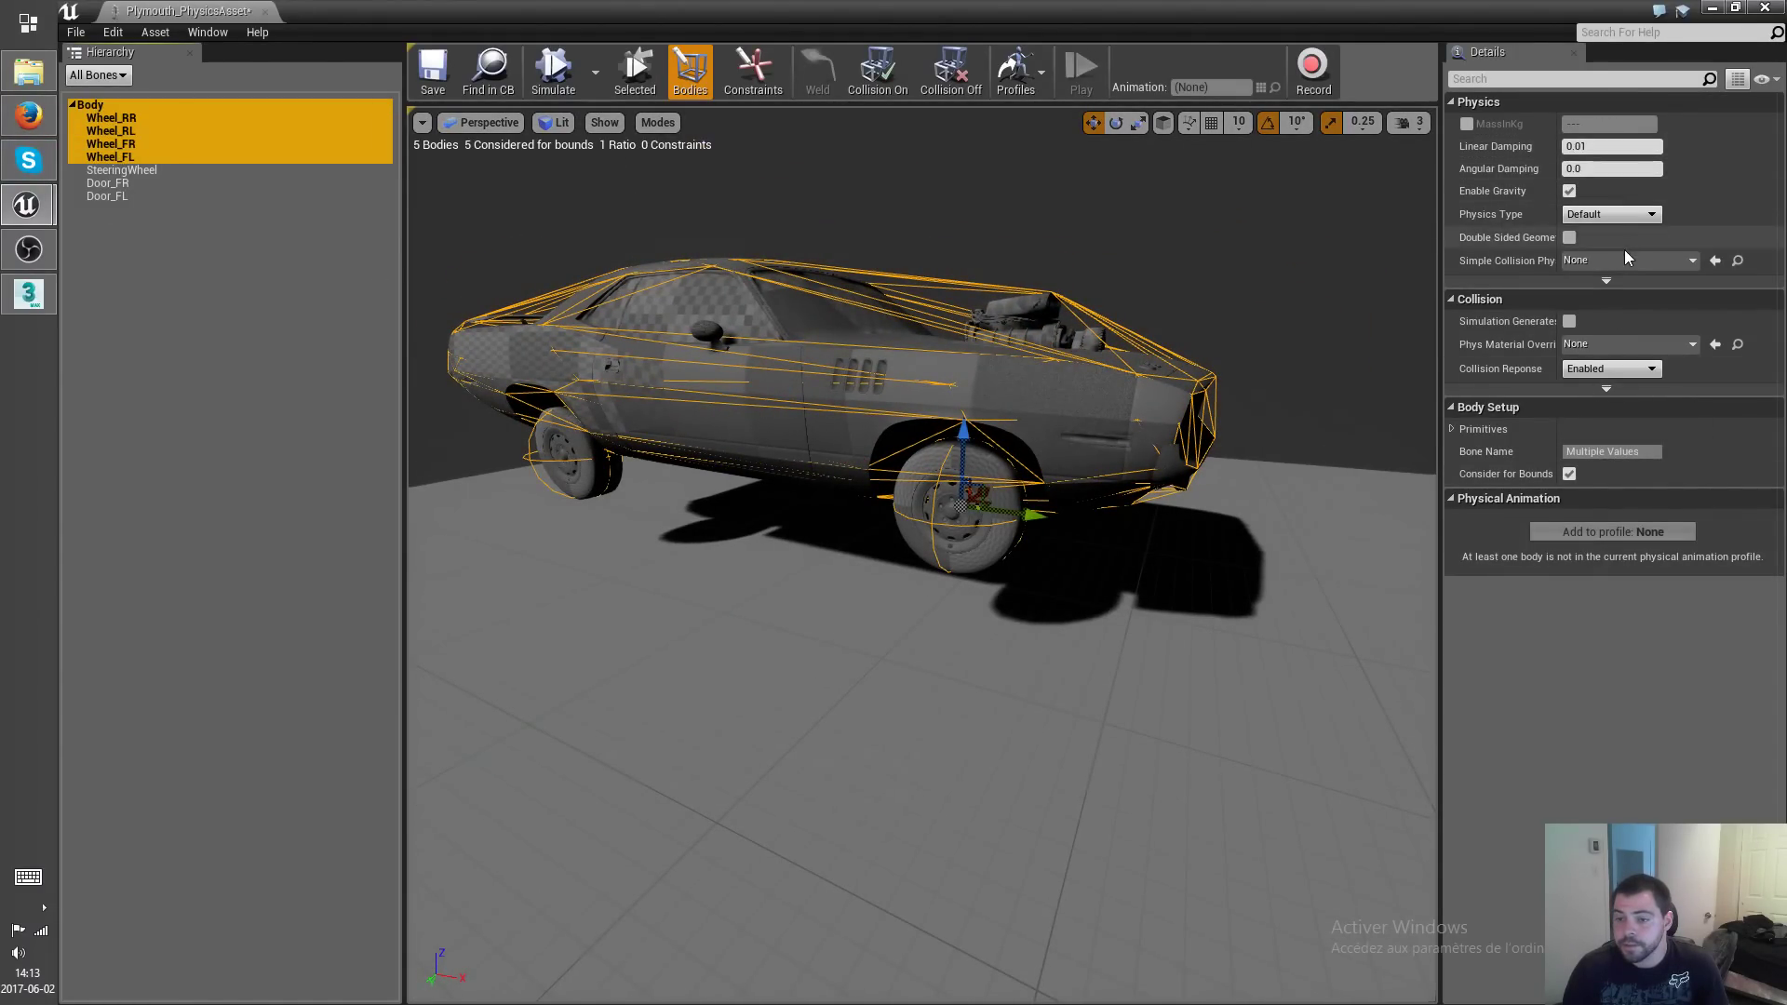
click(1607, 388)
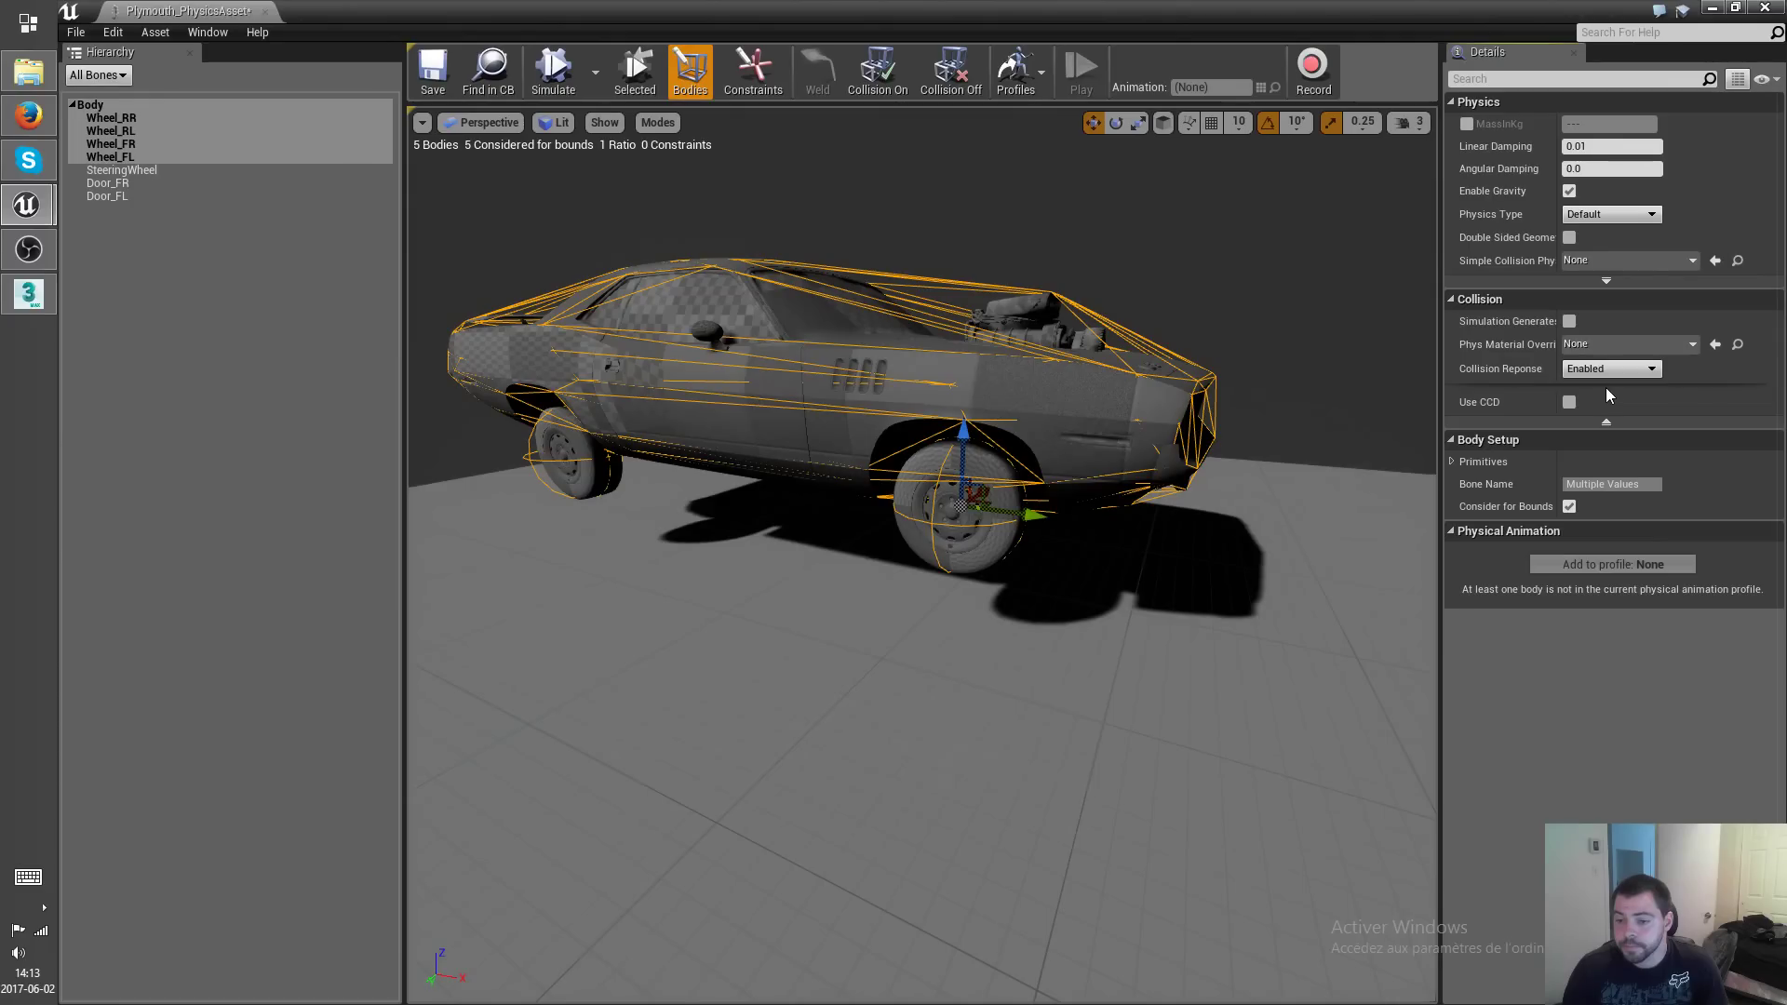
click(1605, 280)
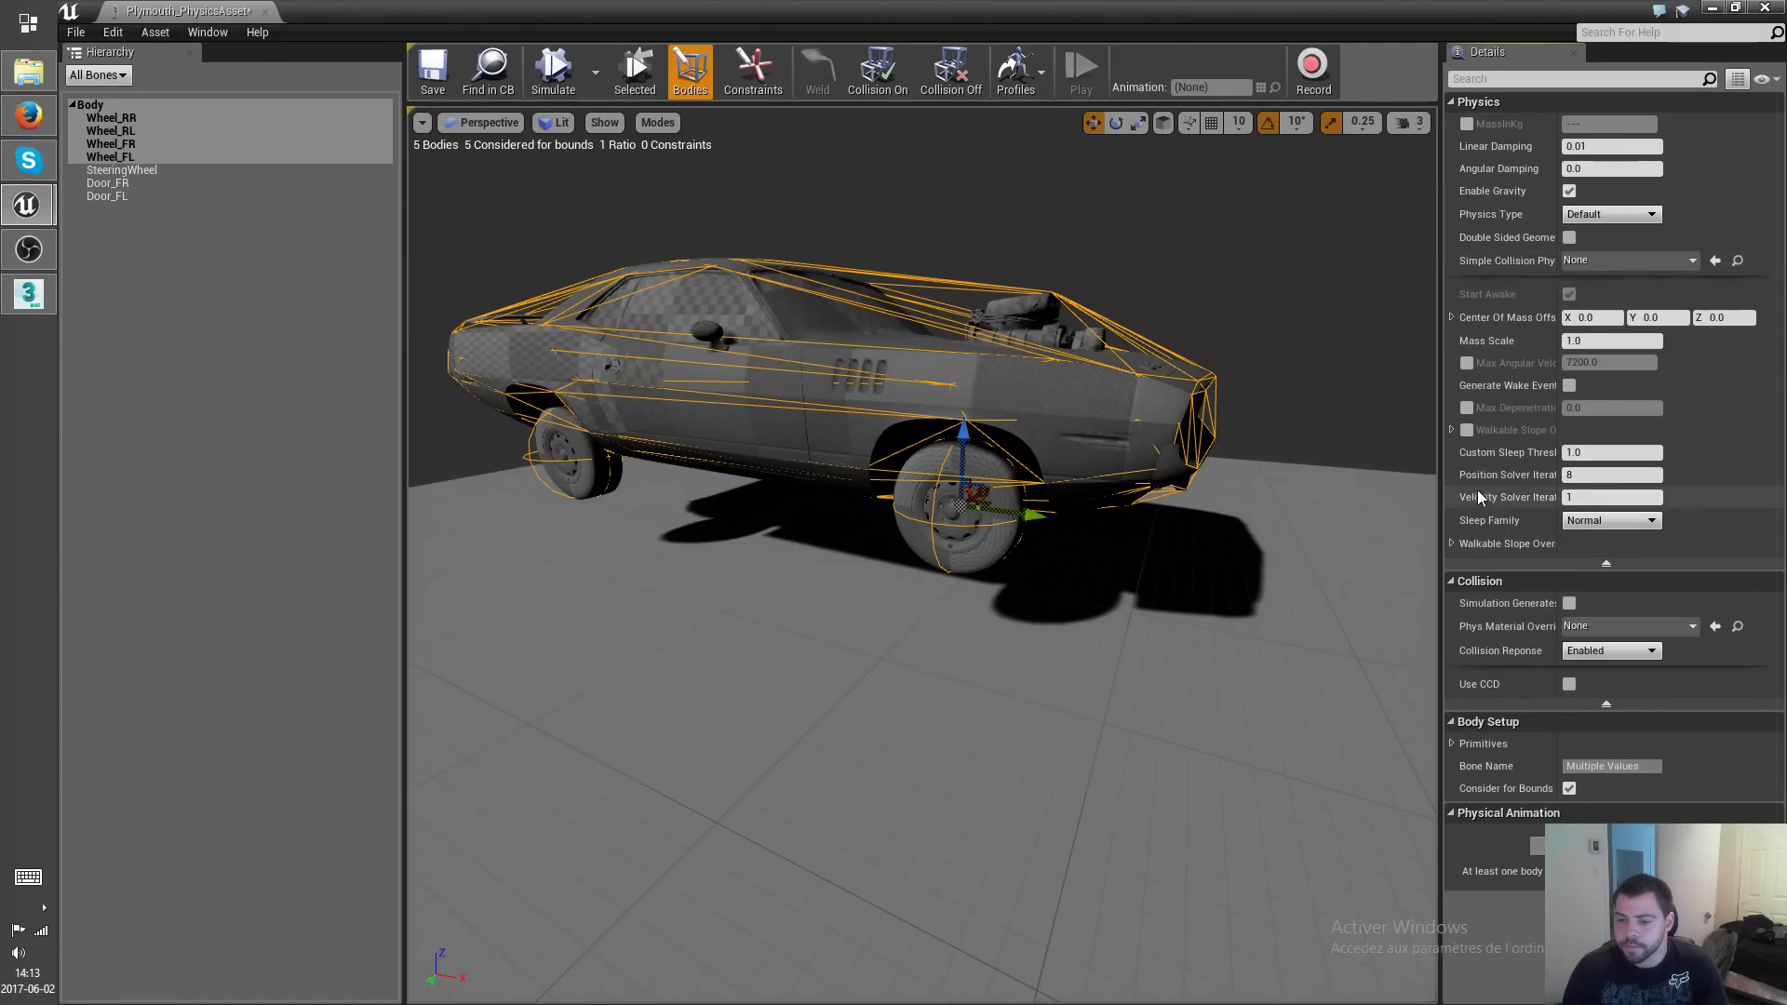
click(1609, 475)
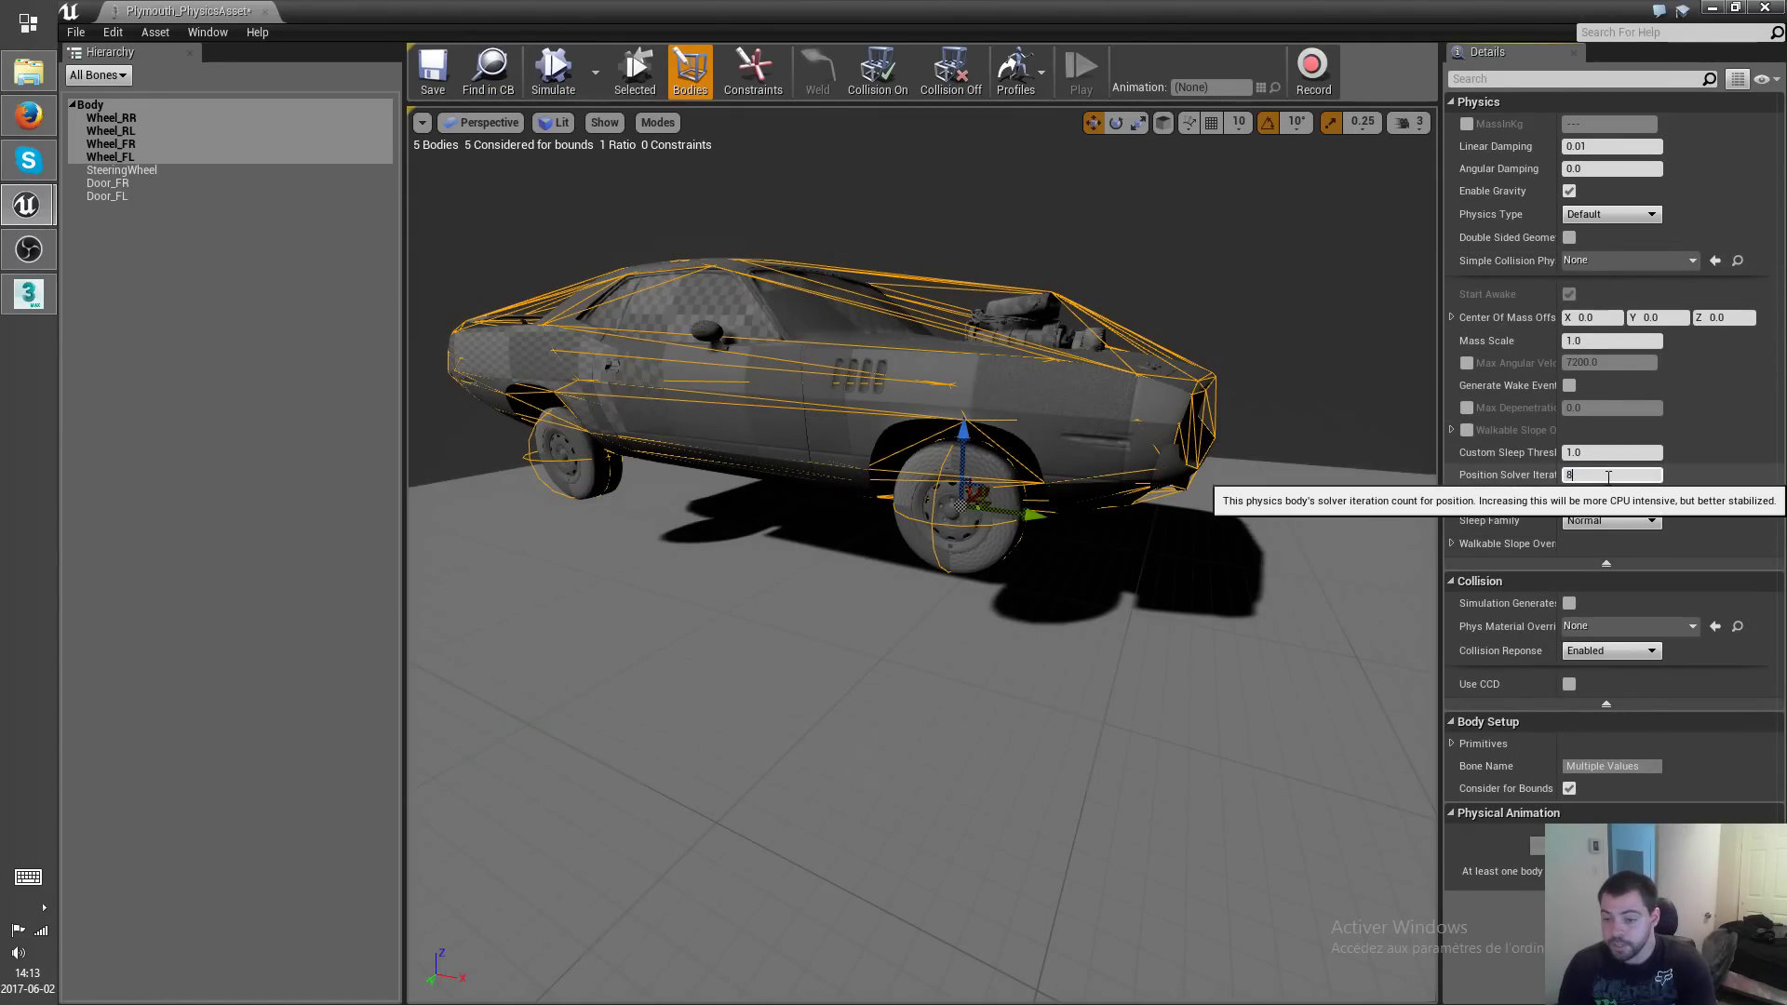
text(0)
key(Return)
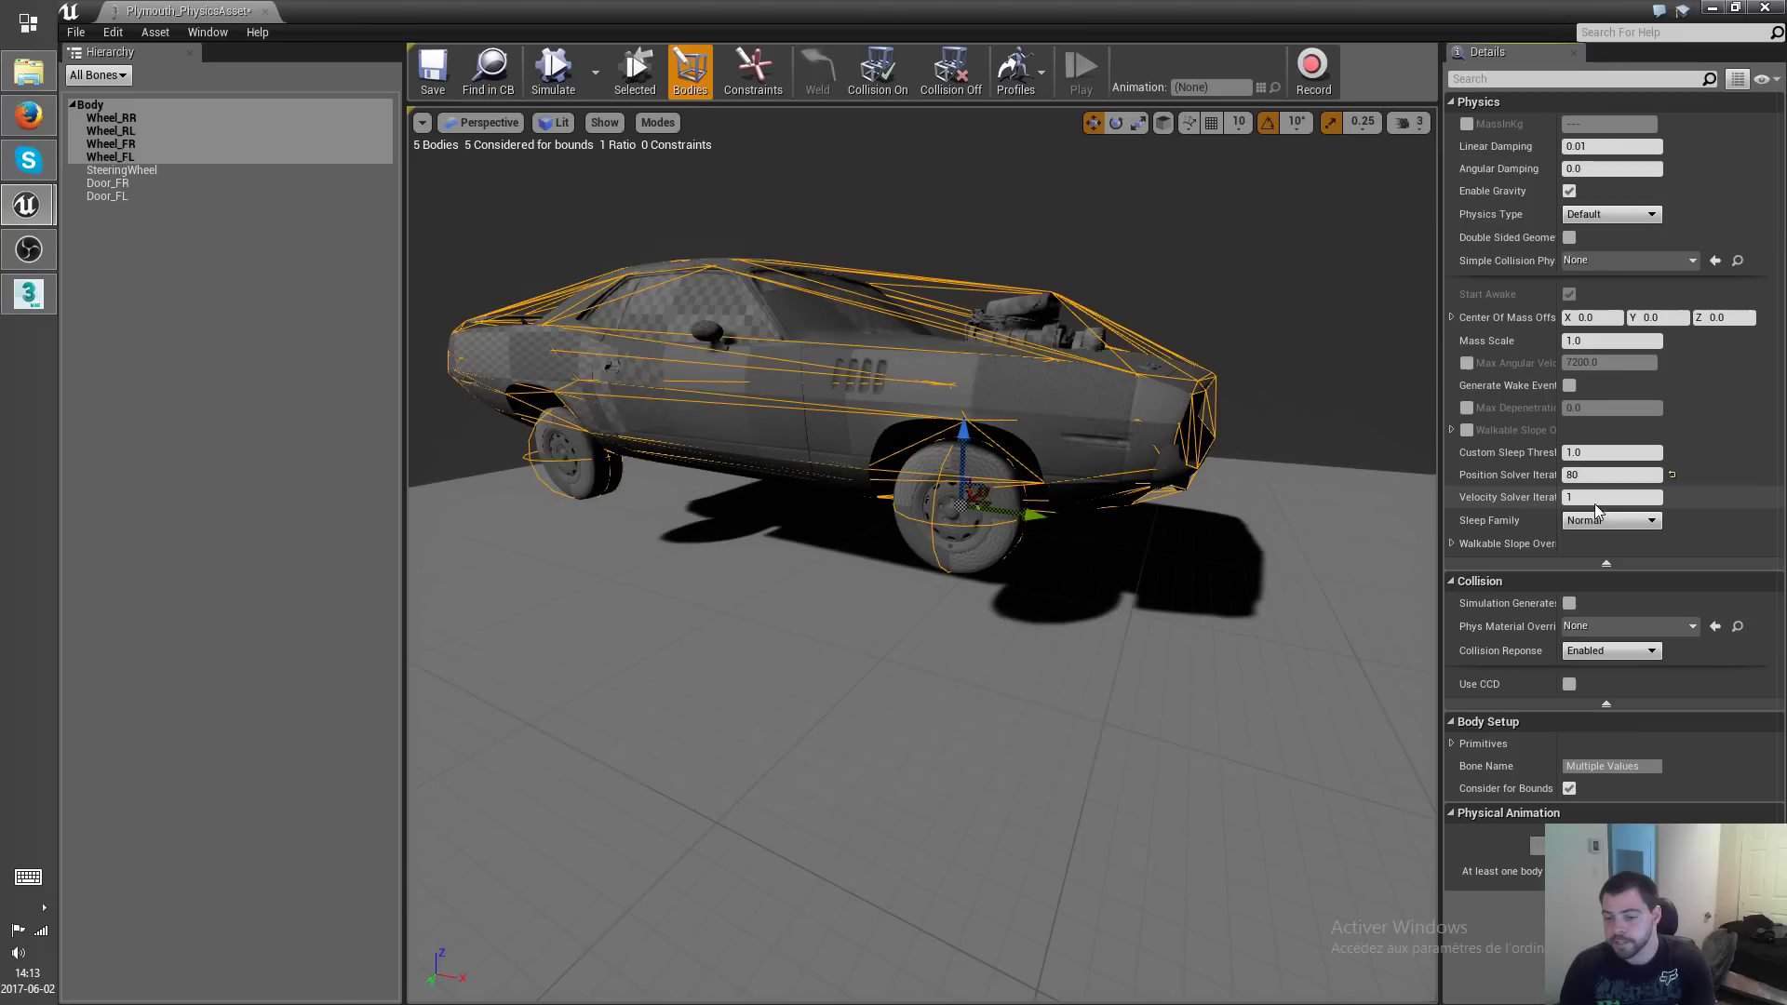
click(1596, 499)
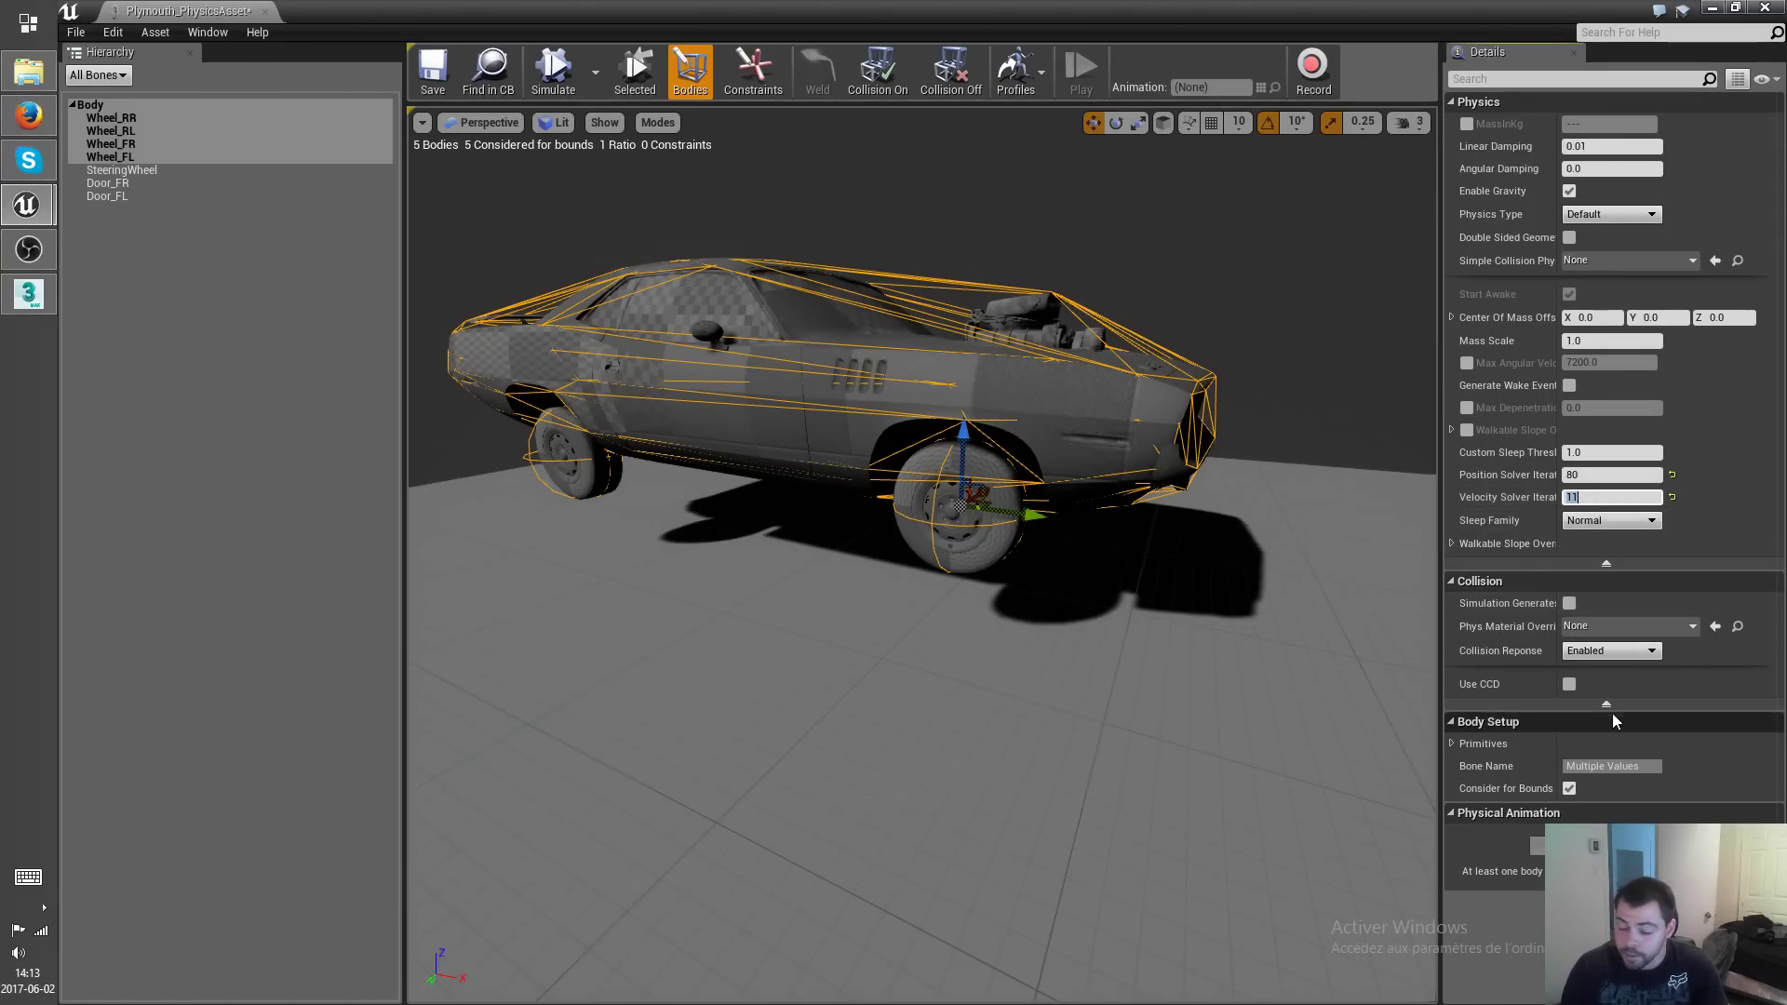
Enable Use CCD for the Body and wheel bodies, then save and close the physics asset.
click(1570, 685)
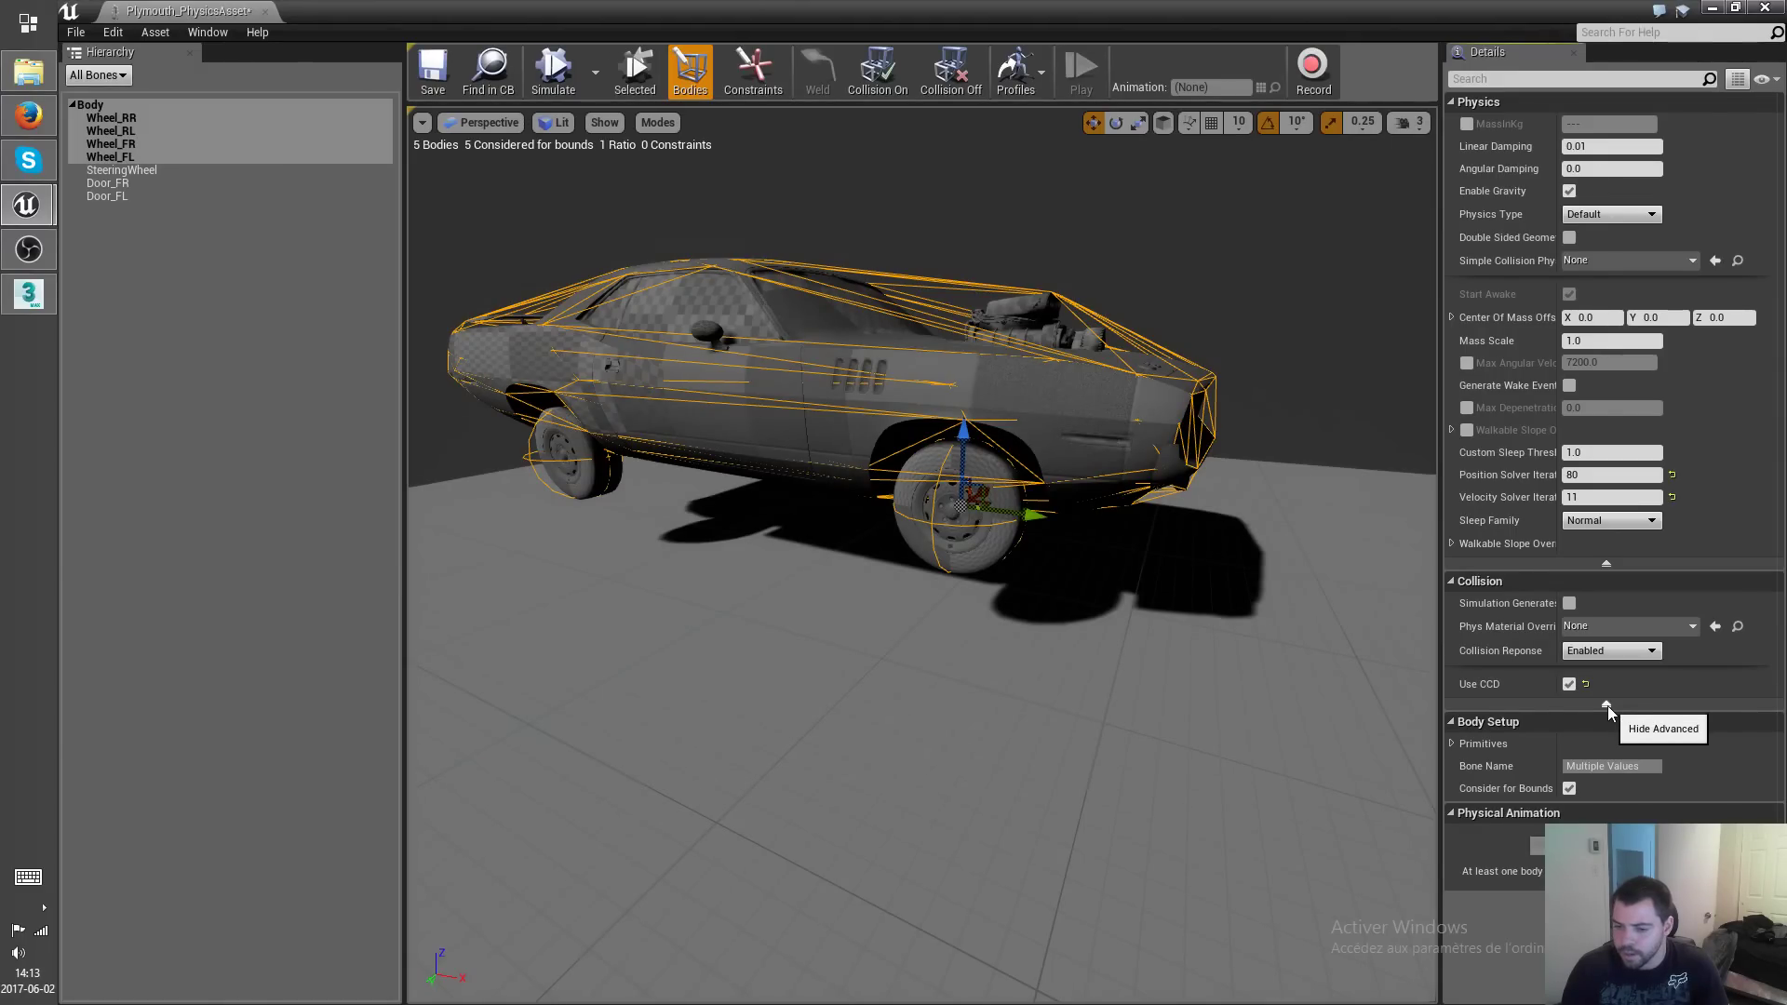
click(935, 652)
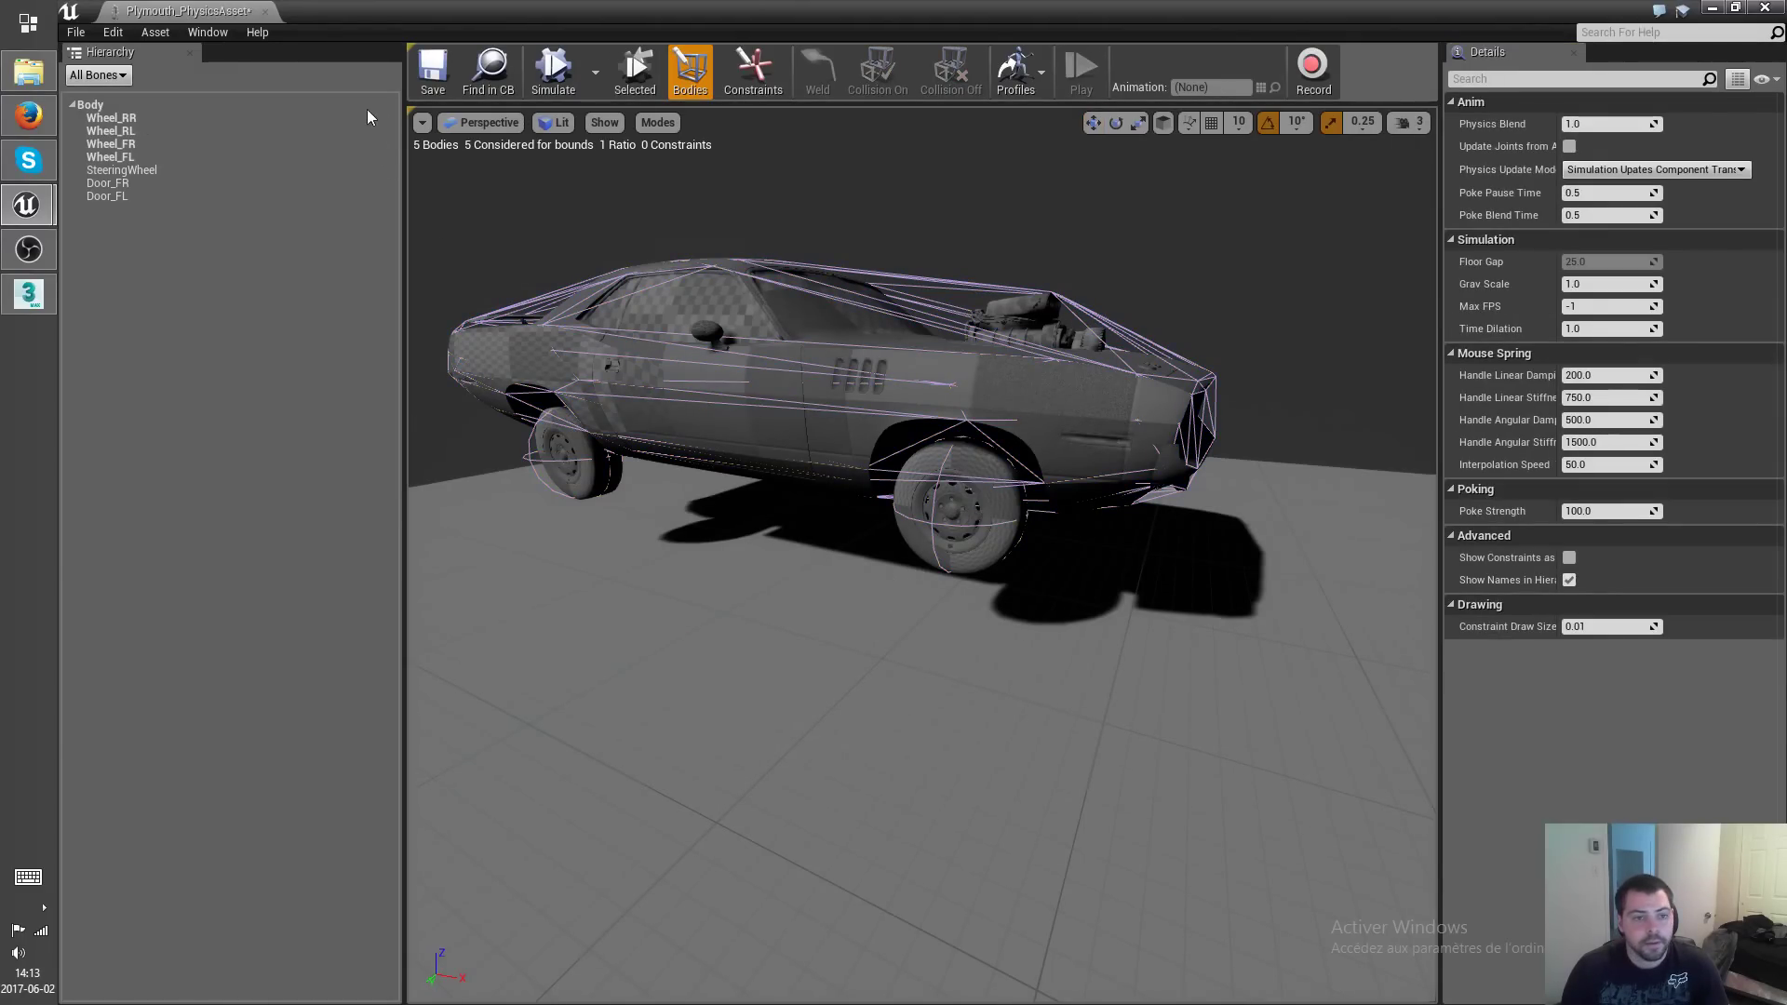
click(432, 70)
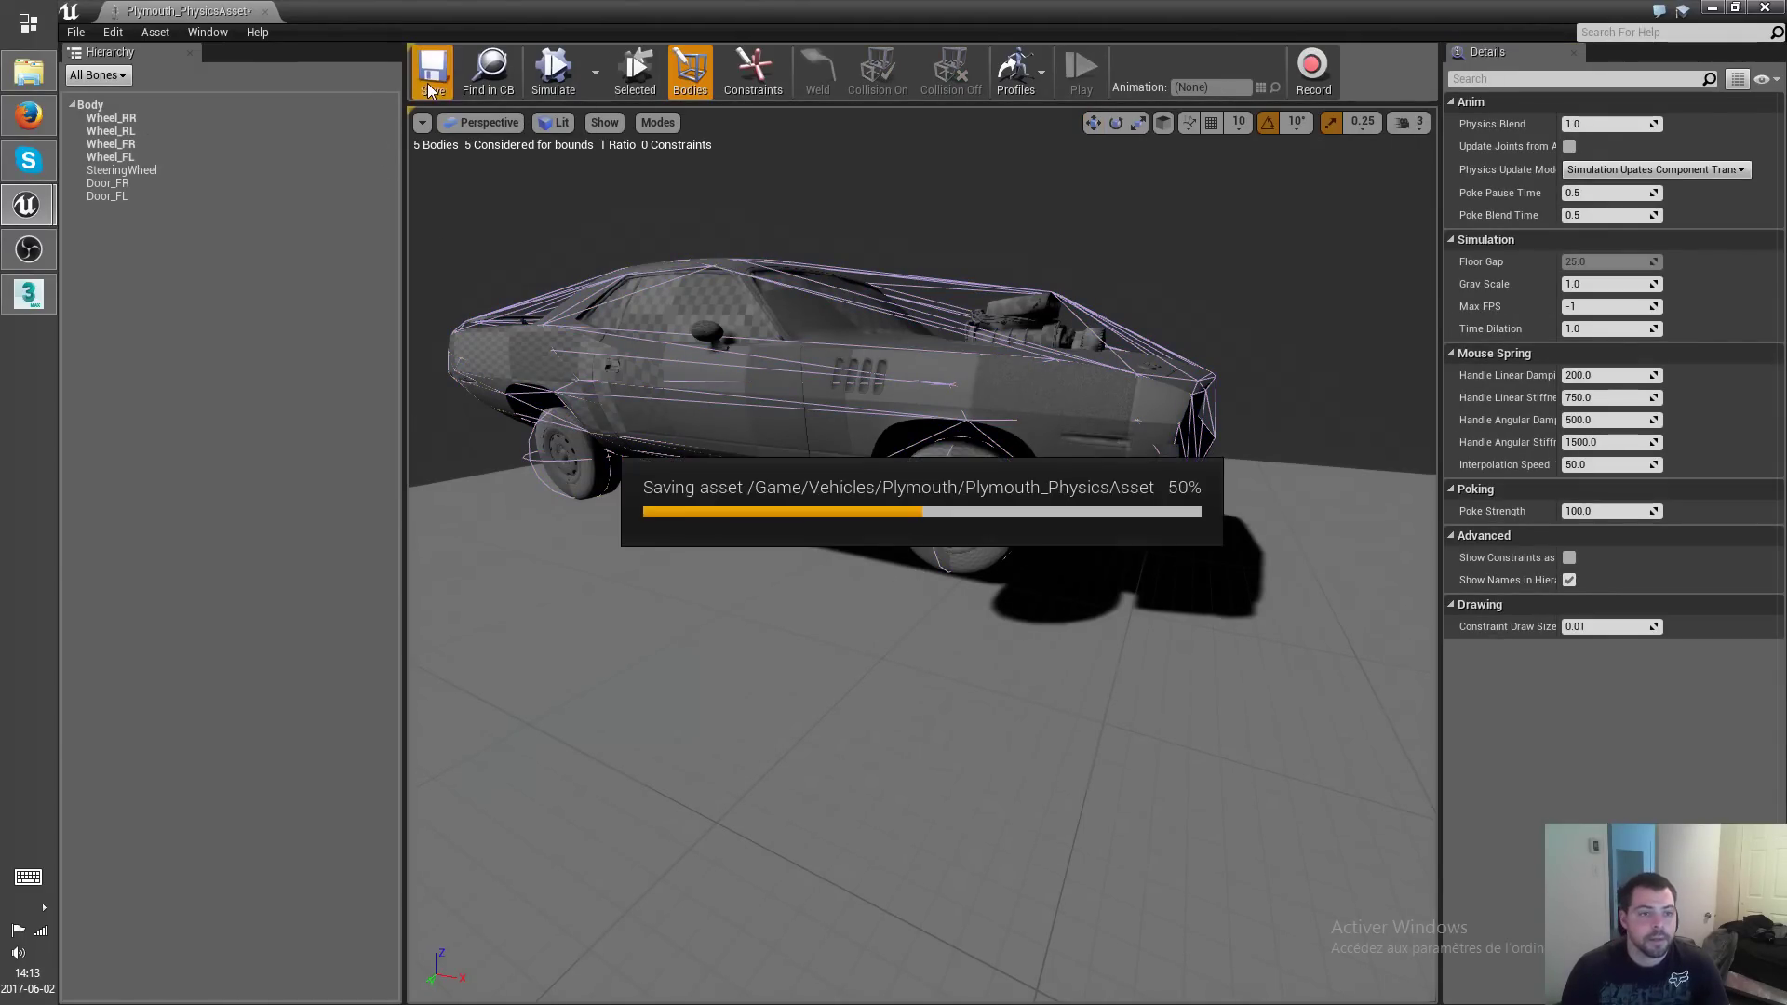
click(1766, 8)
Create a child blueprint class of BP_Master_Vehicle from the 00_Master_Vehicle folder and name it BP_Plymouth.
key(s)
right_drag(638, 745, 684, 772)
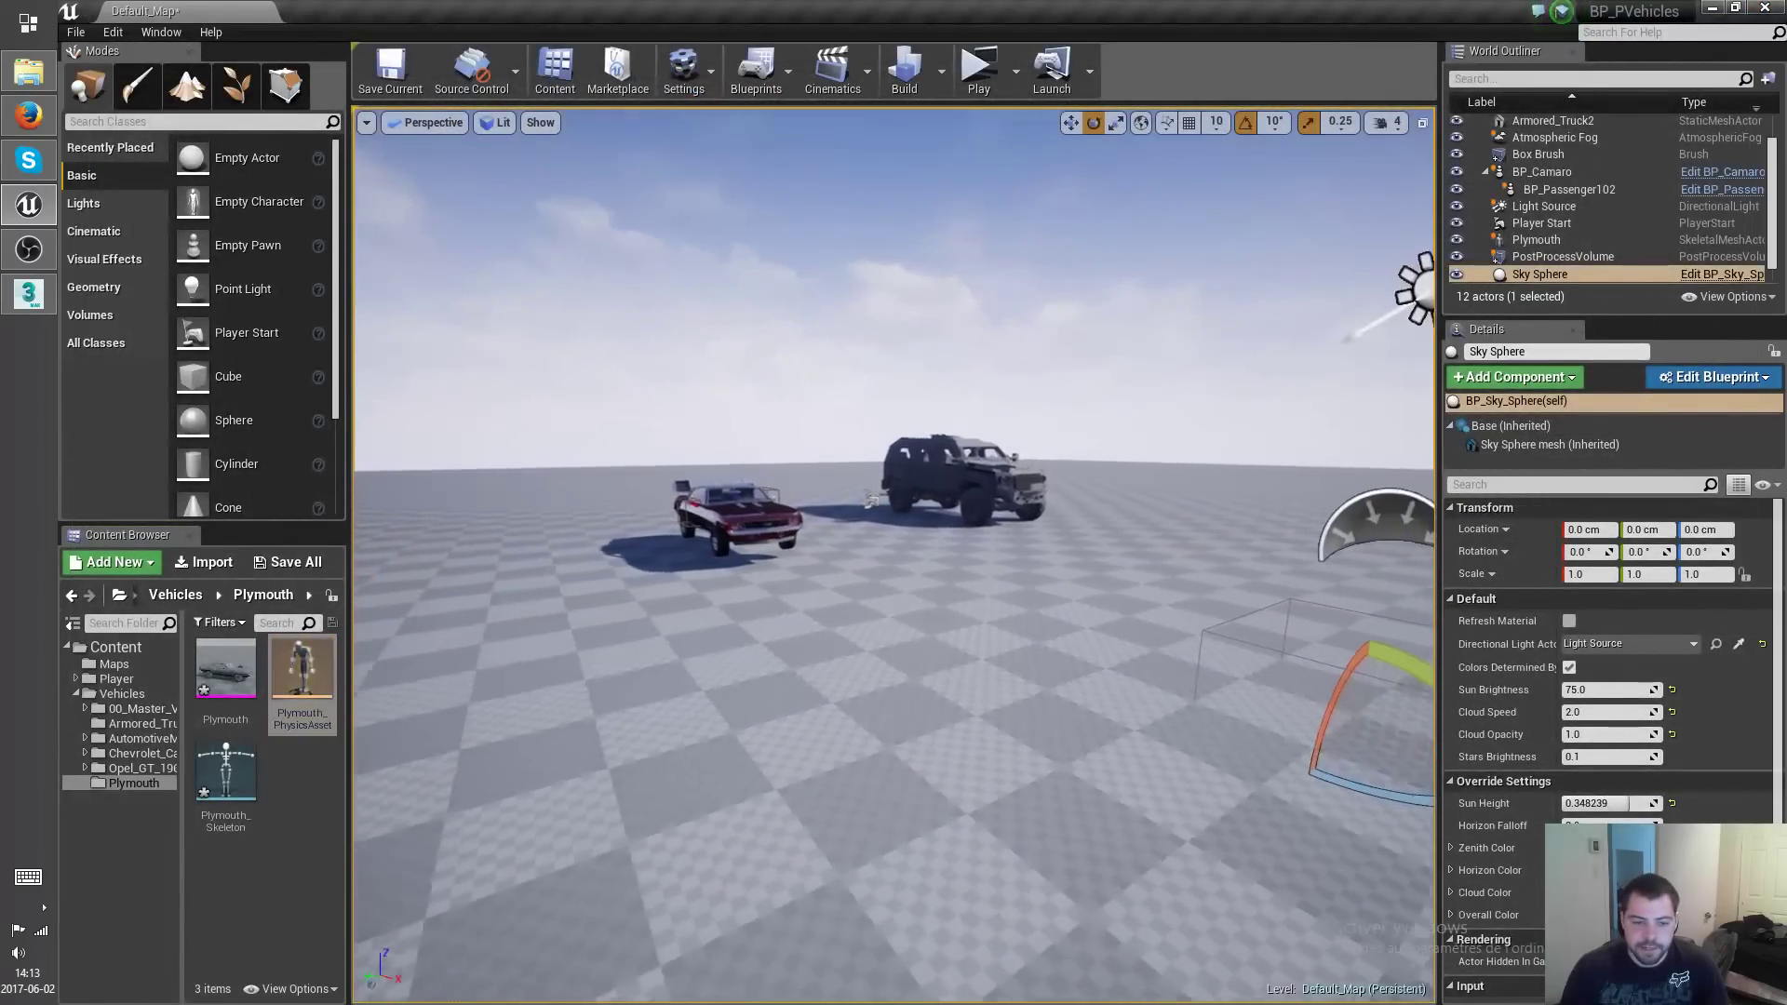
right_drag(596, 726, 587, 721)
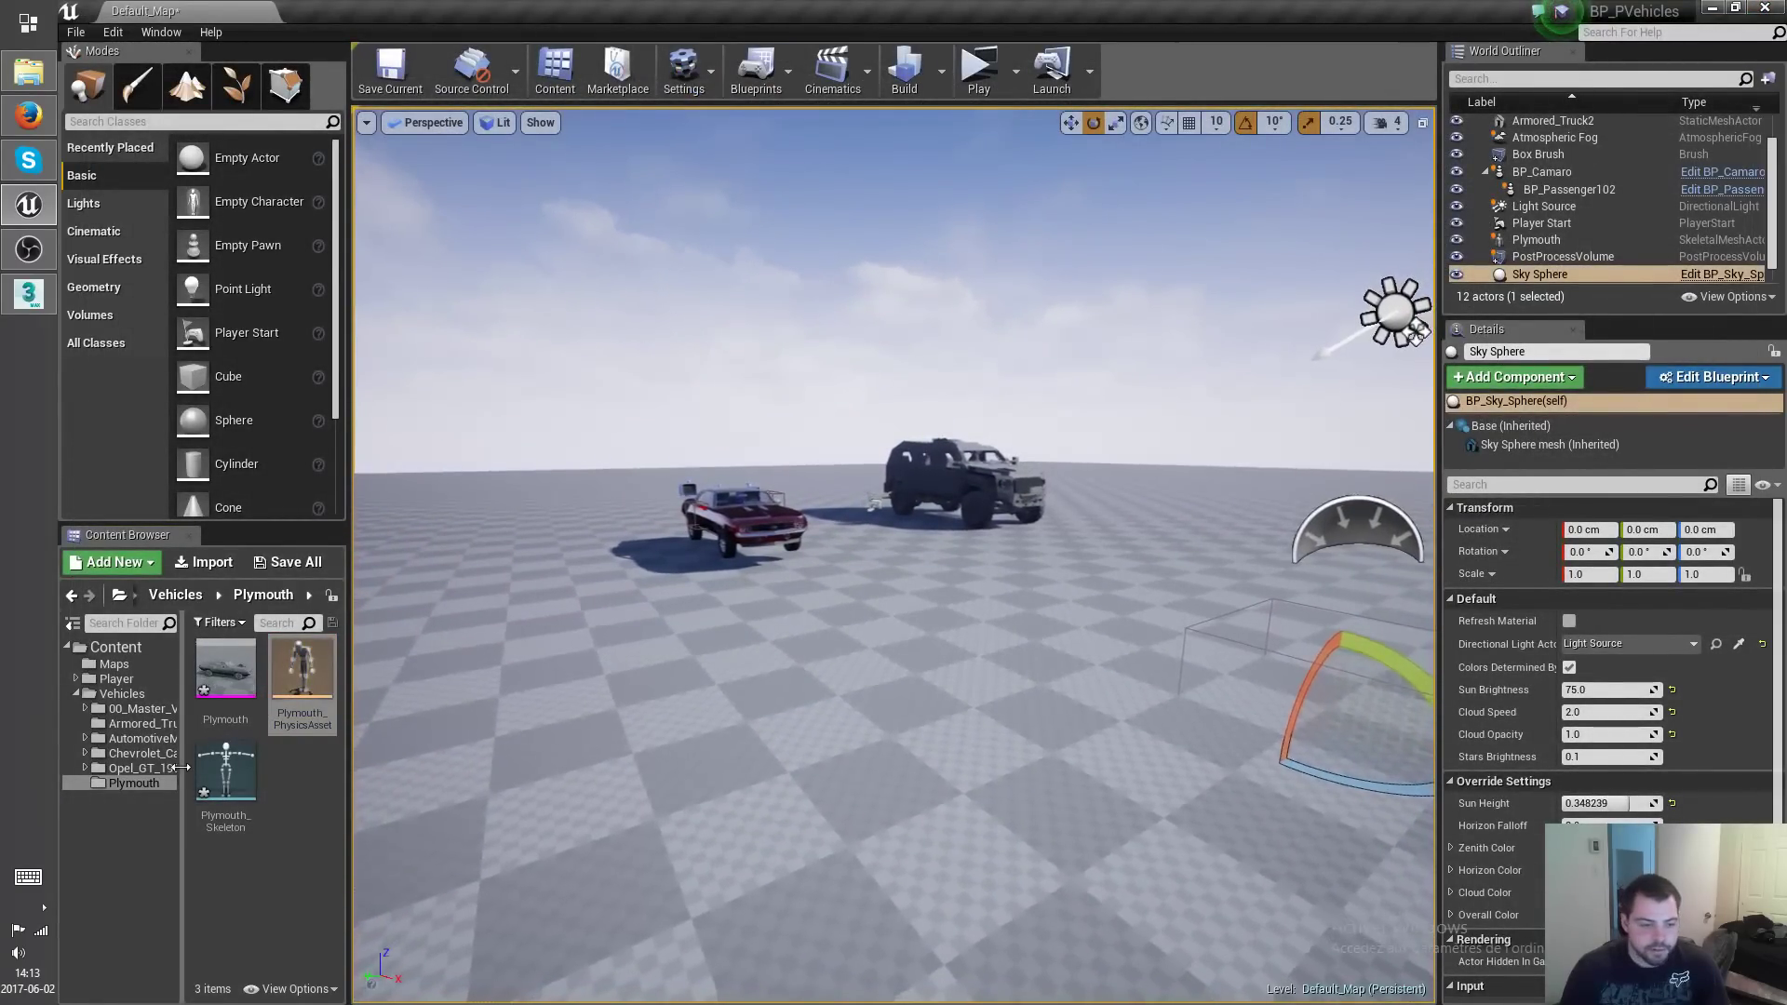
click(168, 713)
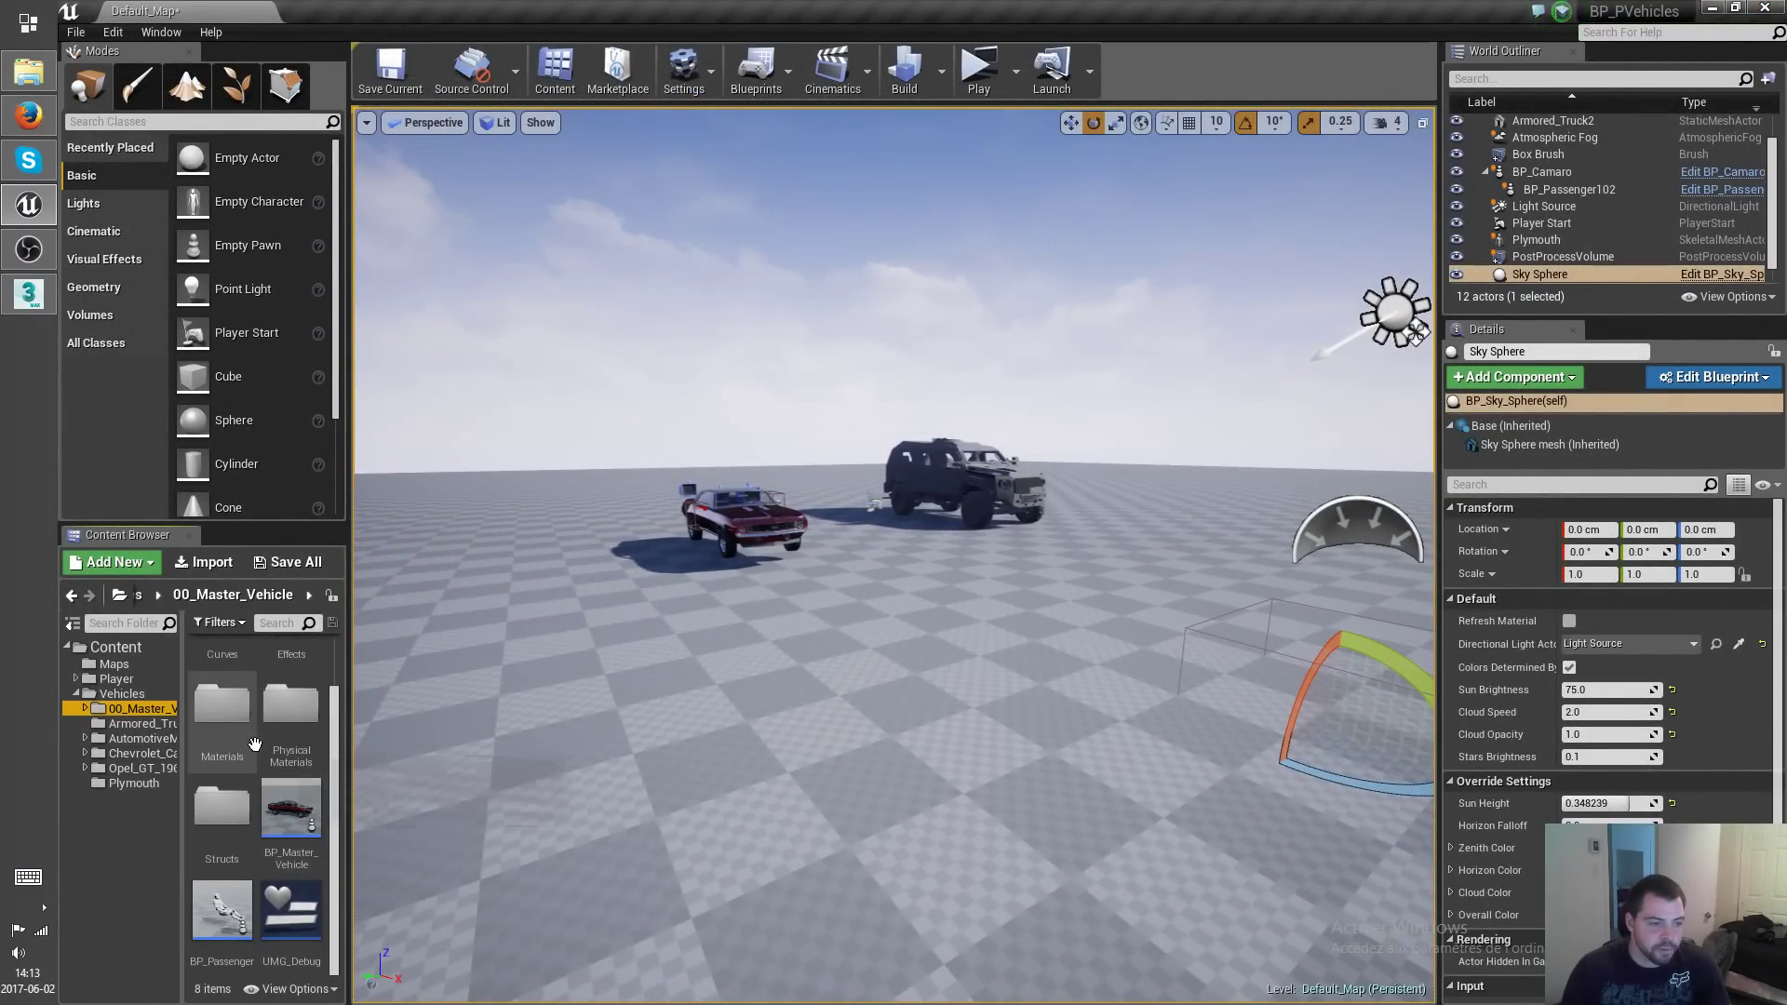
right_click(291, 806)
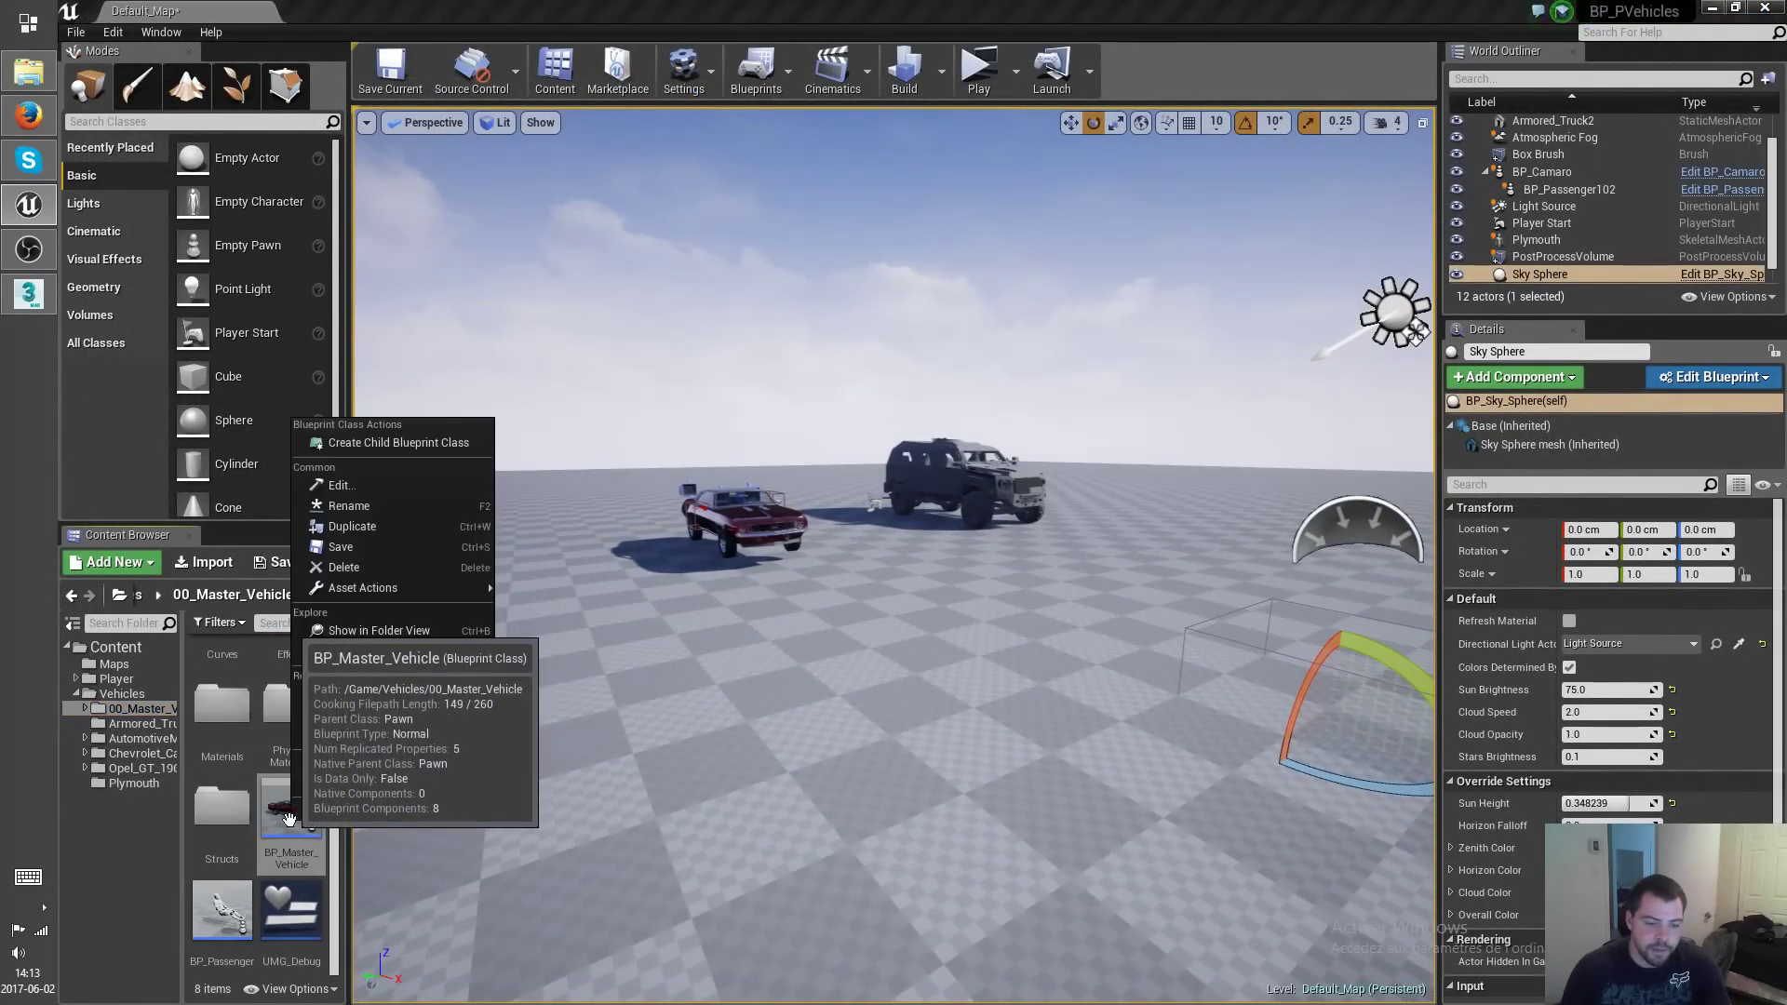
click(417, 444)
scroll(265, 903, down, 1)
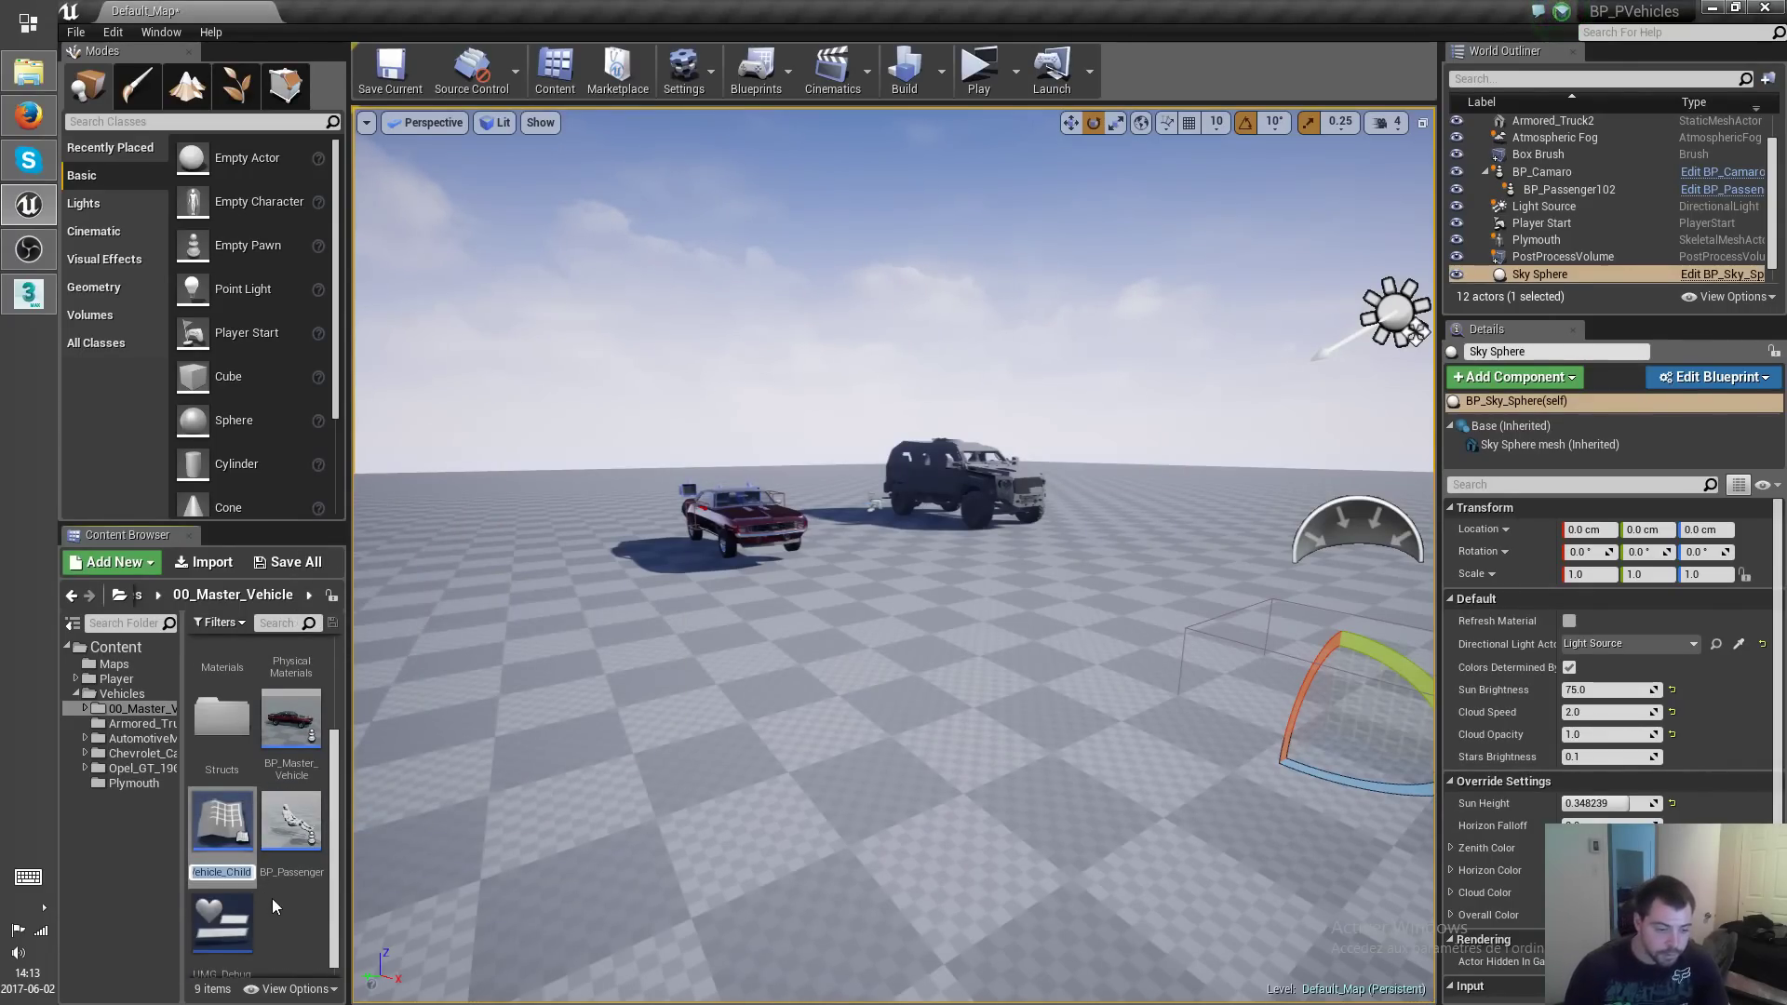
text(BP_)
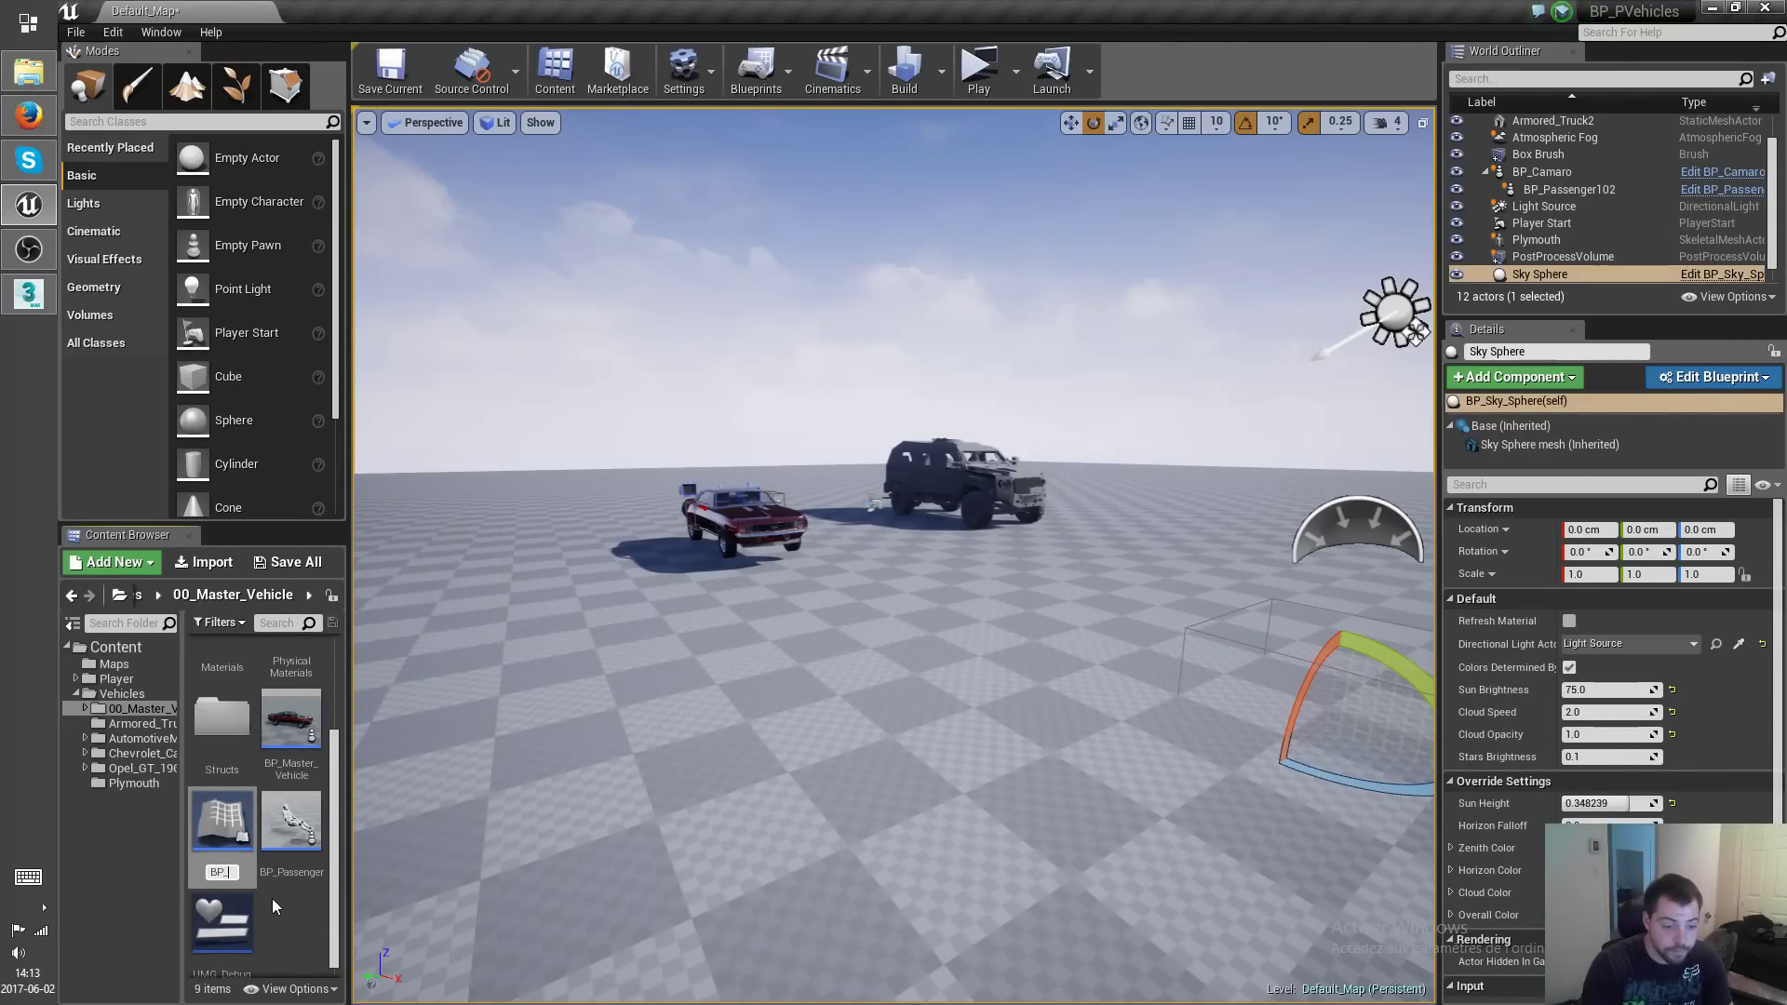
text(Pl)
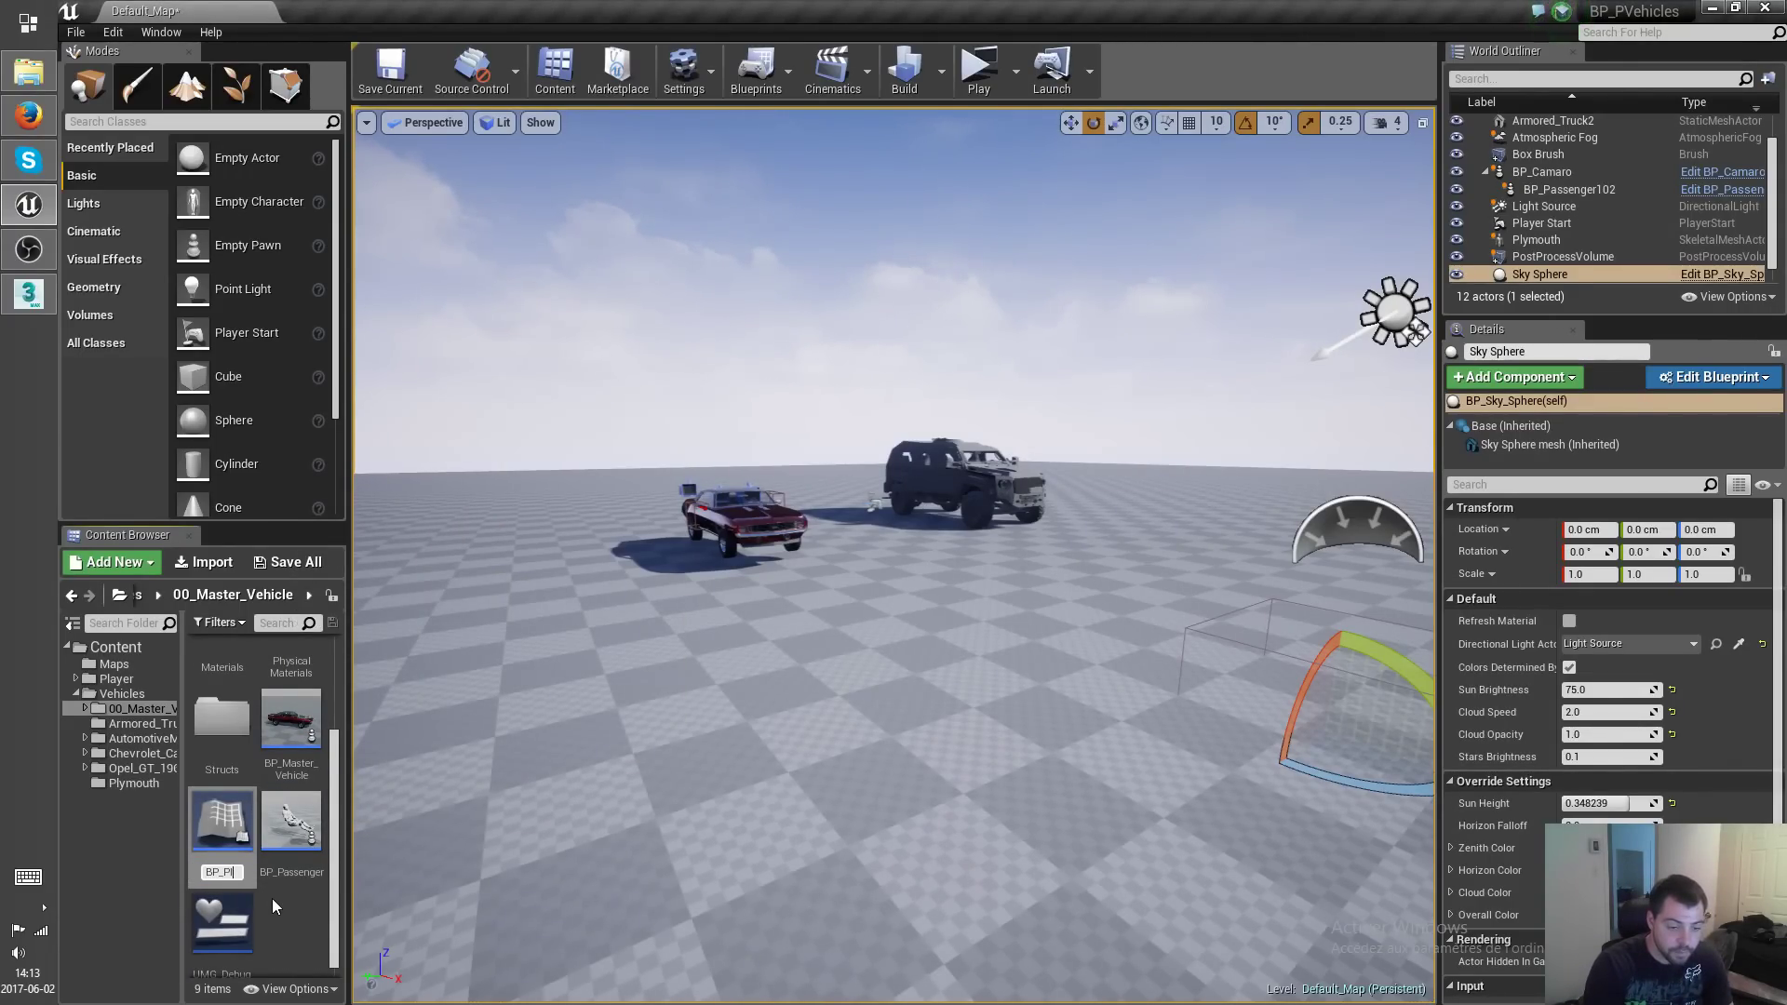
text(ymouth)
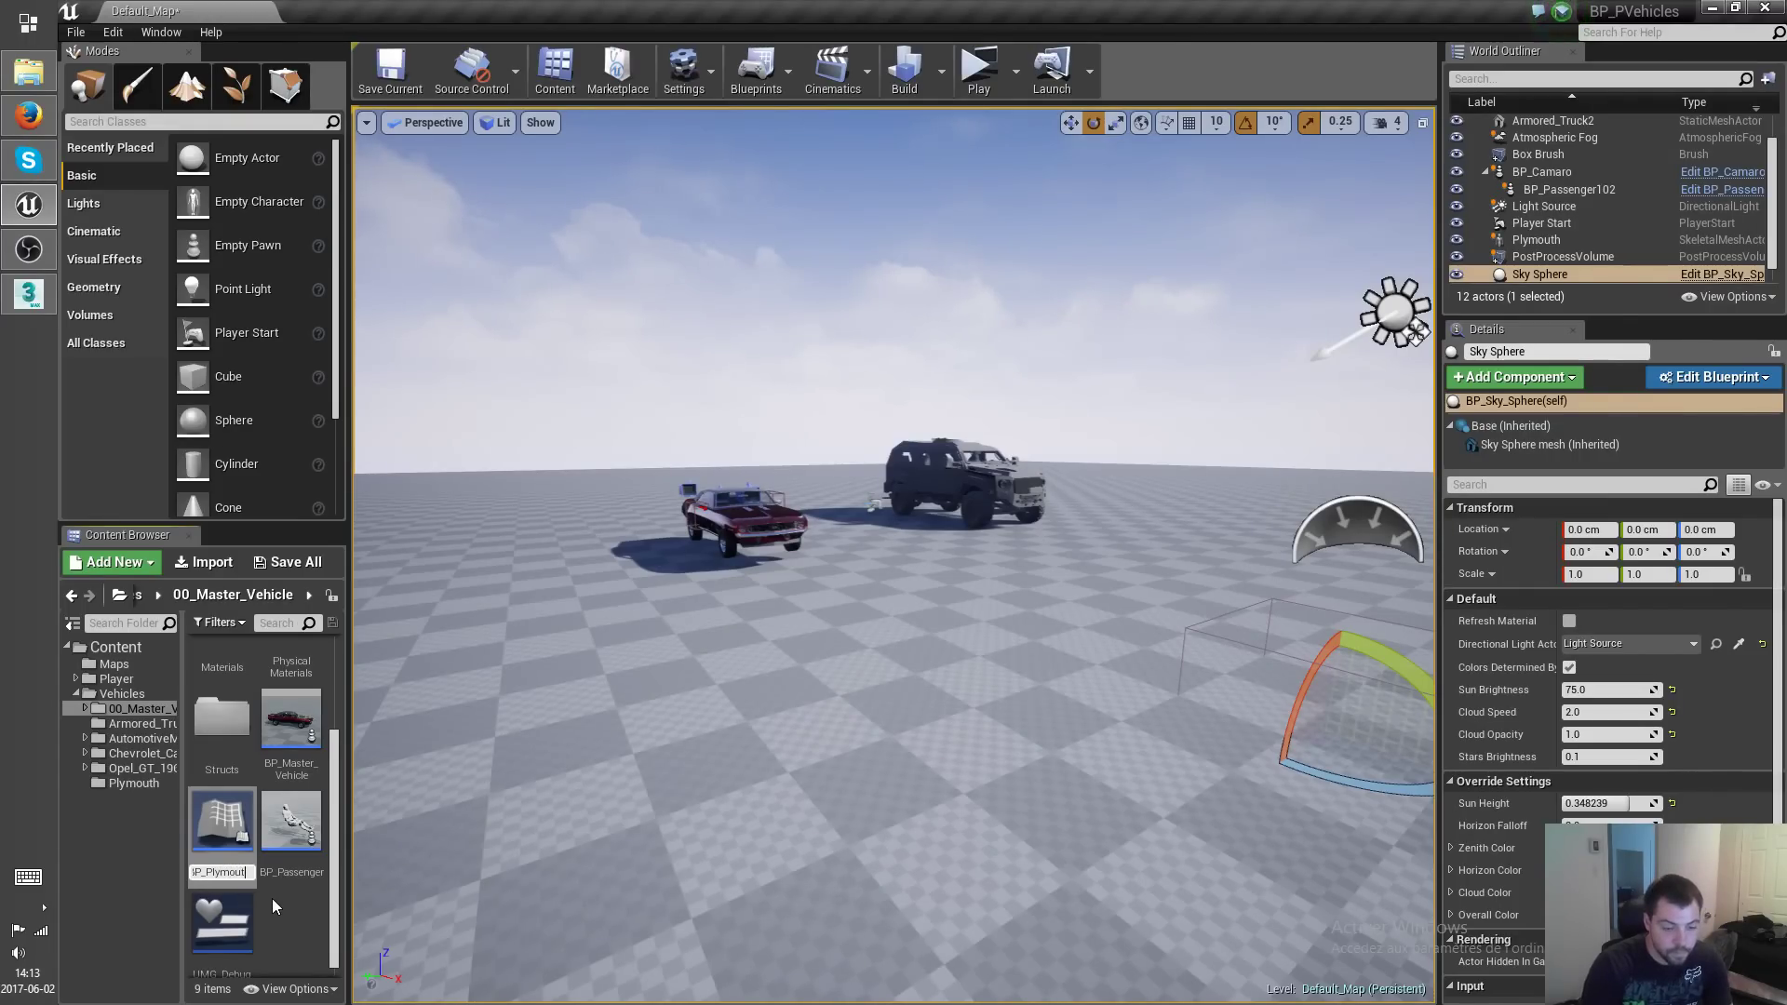
key(Return)
Move BP_Plymouth into the Plymouth folder and open that folder.
drag(291, 829, 126, 785)
click(193, 829)
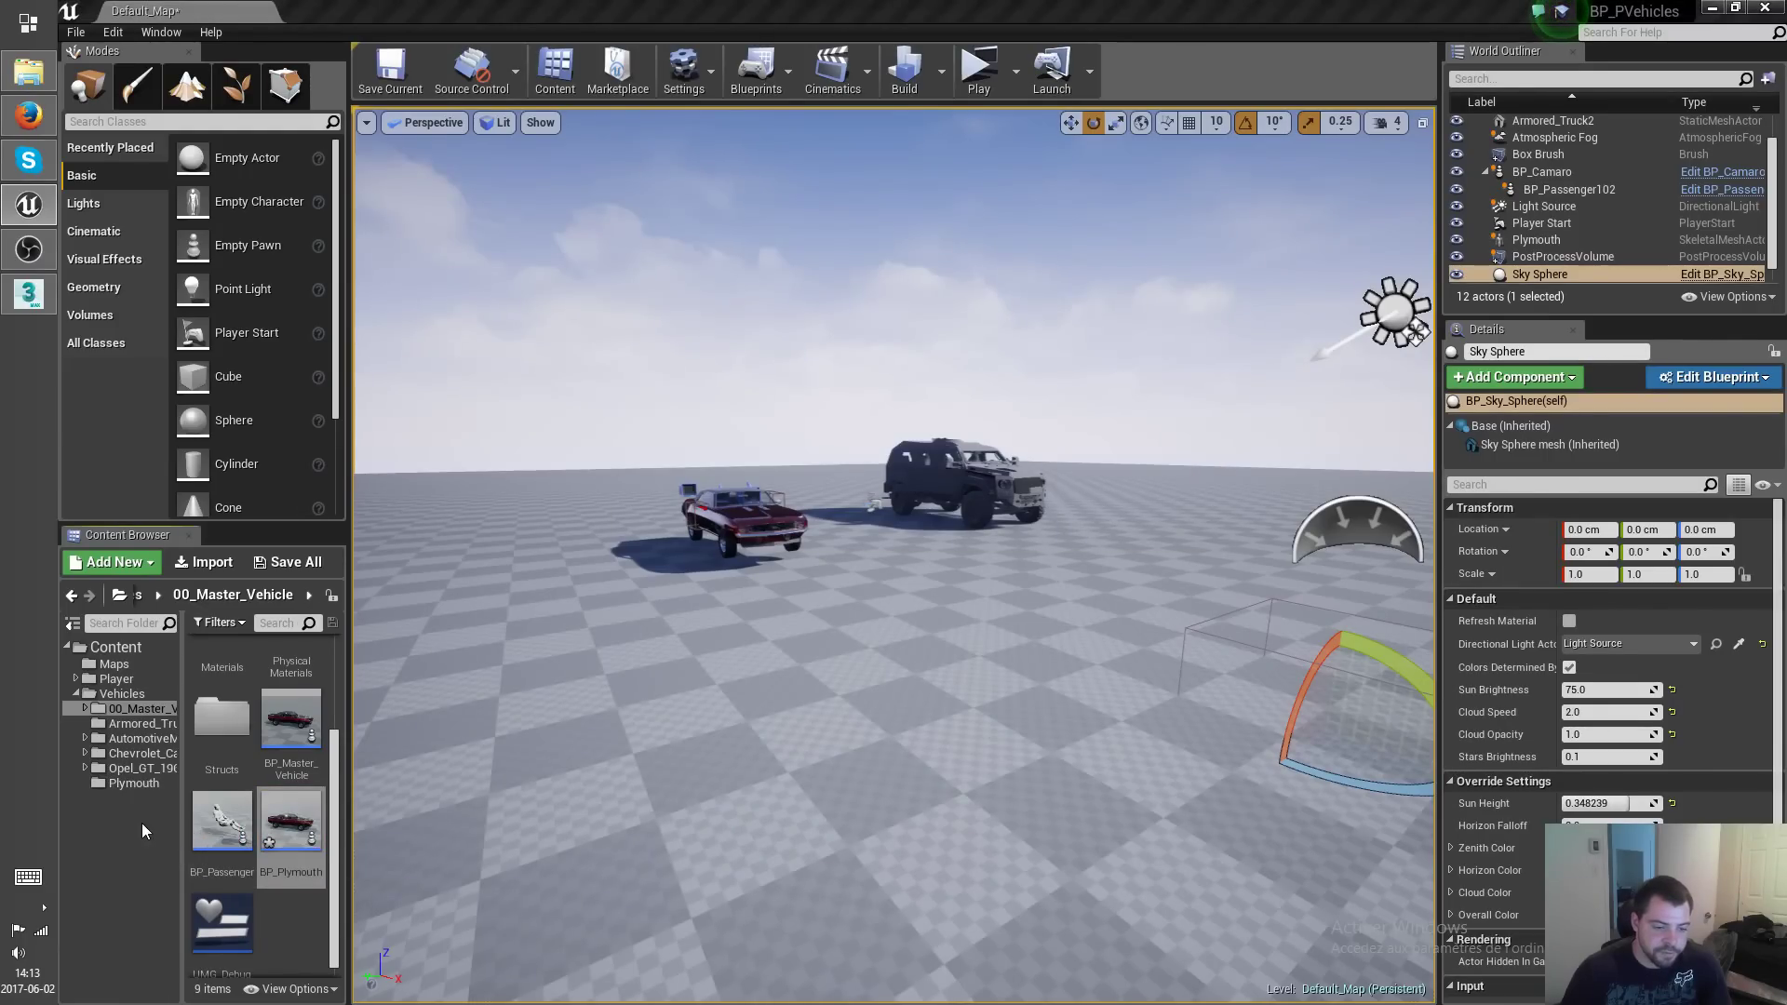
click(143, 784)
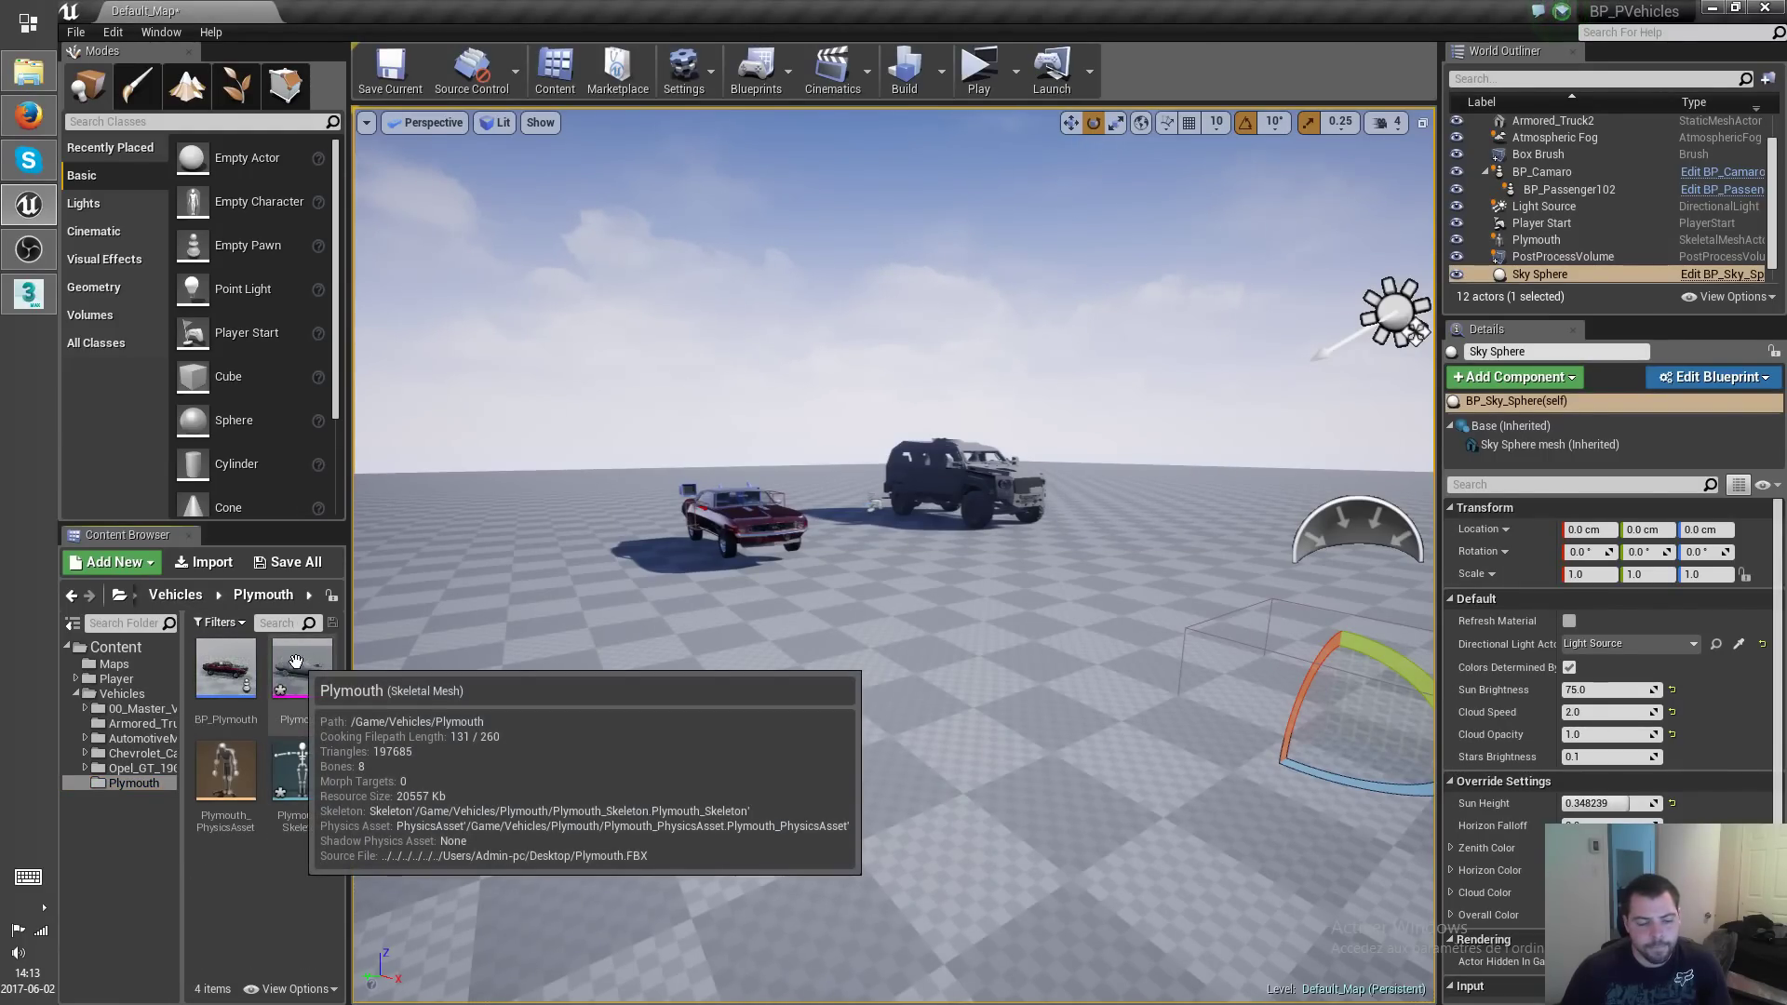
Open the Plymouth skeletal mesh and assign the MI_GlassClear material to its Glass_Clear slot.
drag(302, 675, 494, 856)
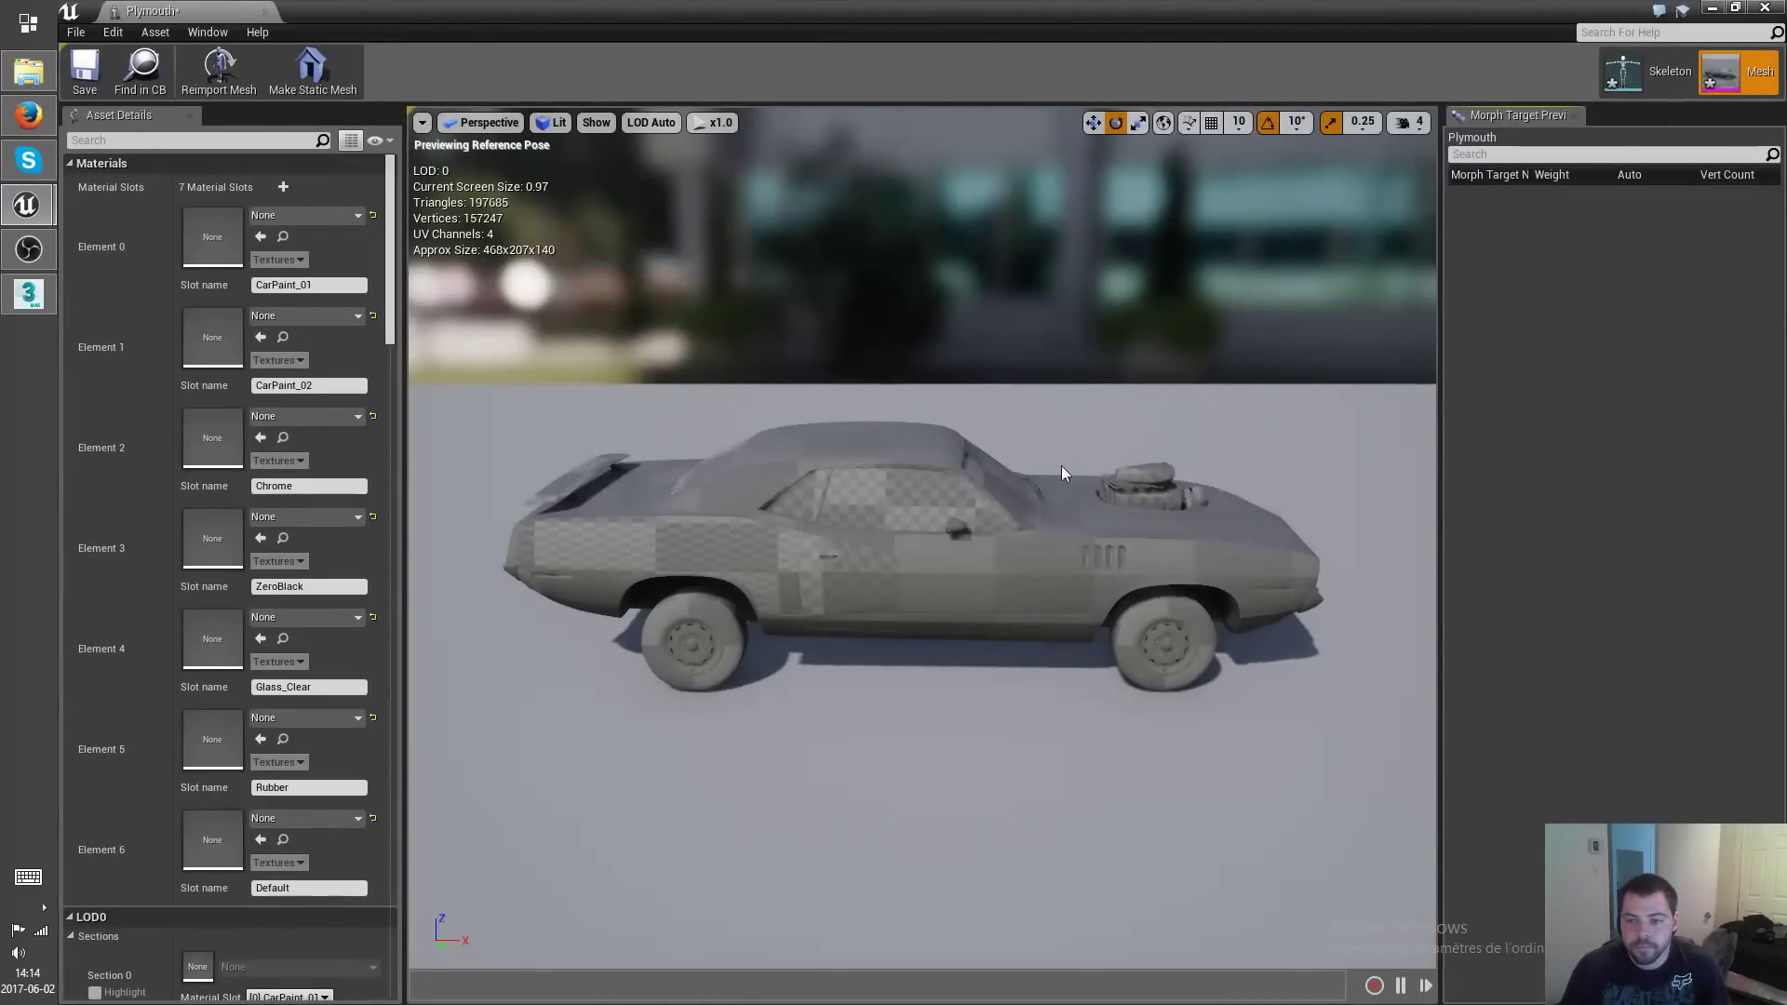
mouse_move(1179, 501)
right_down()
mouse_move(1117, 545)
mouse_move(1178, 500)
right_up()
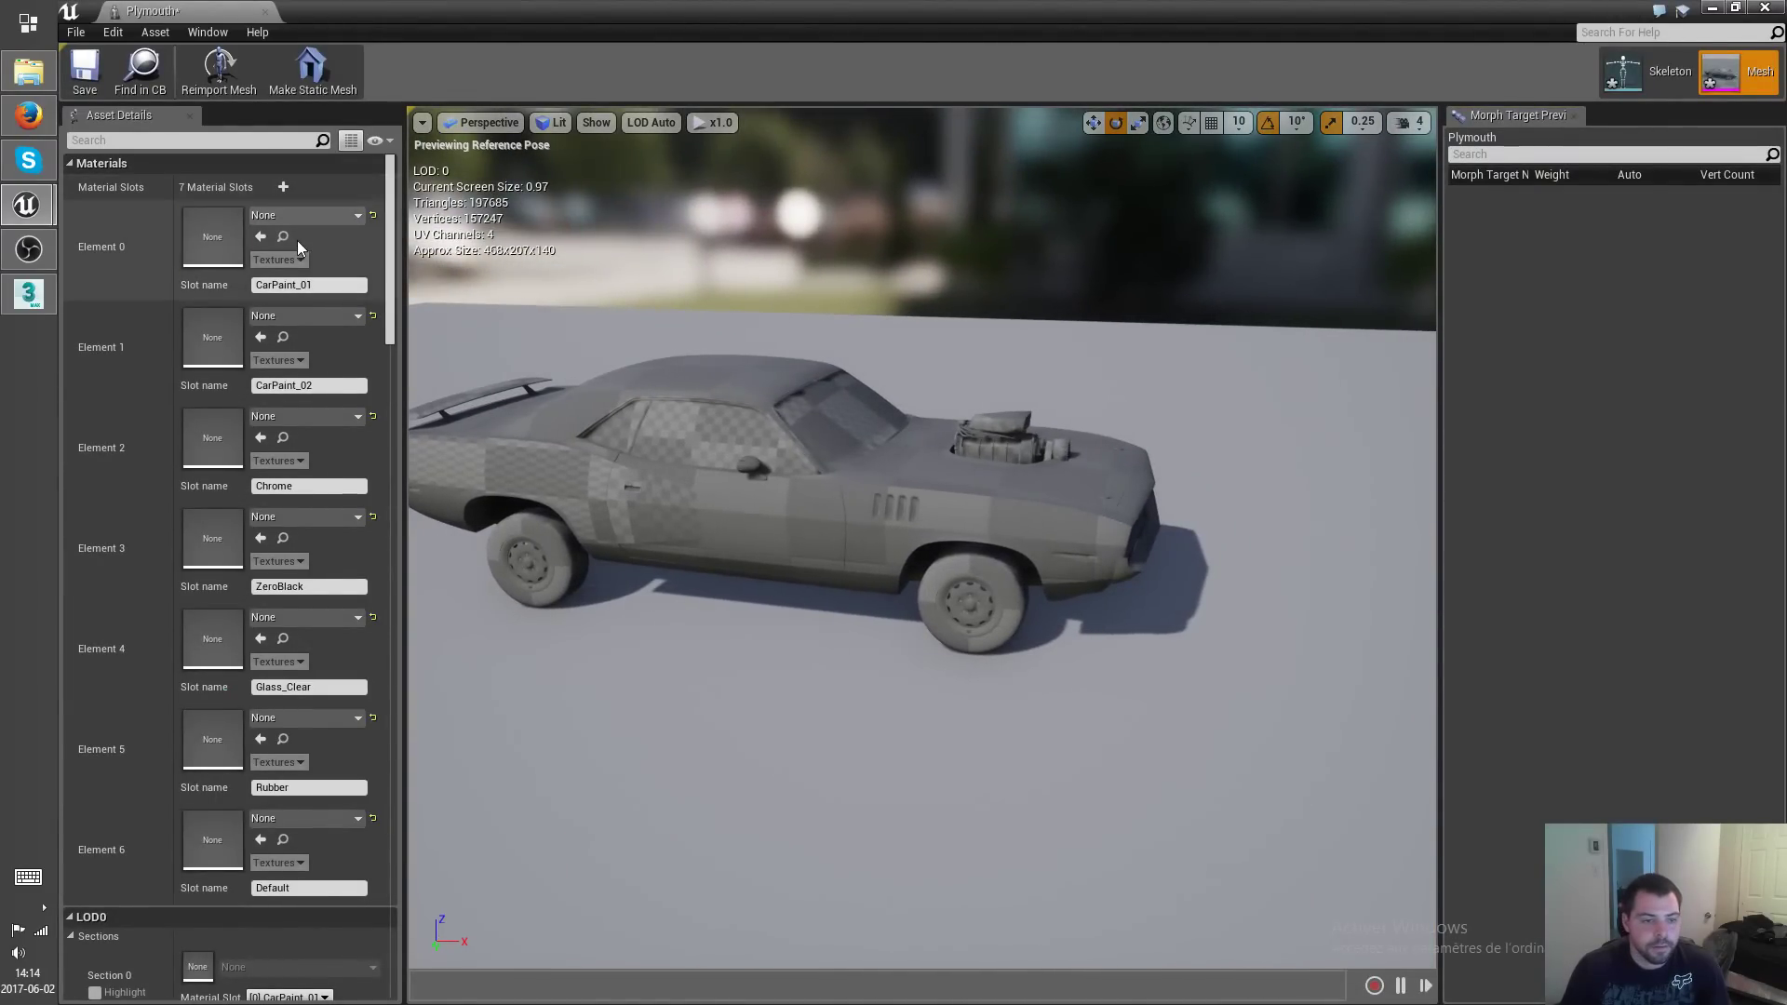
scroll(326, 437, down, 1)
scroll(326, 433, down, 1)
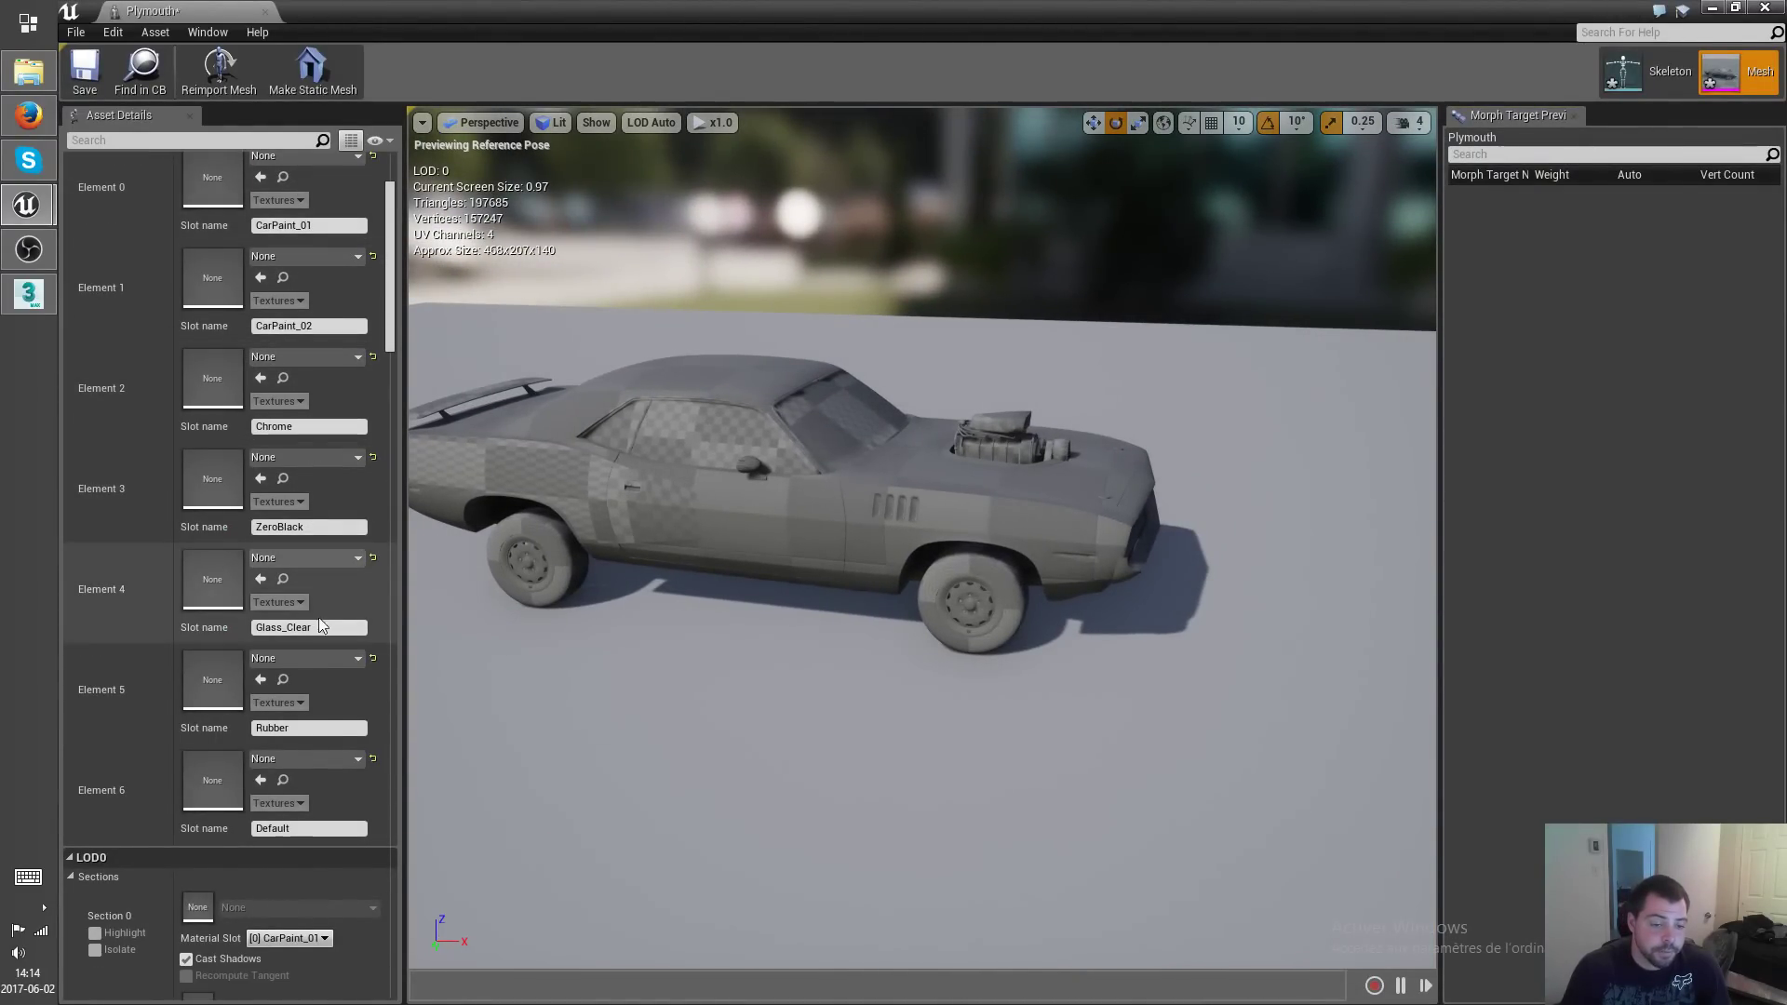
click(322, 557)
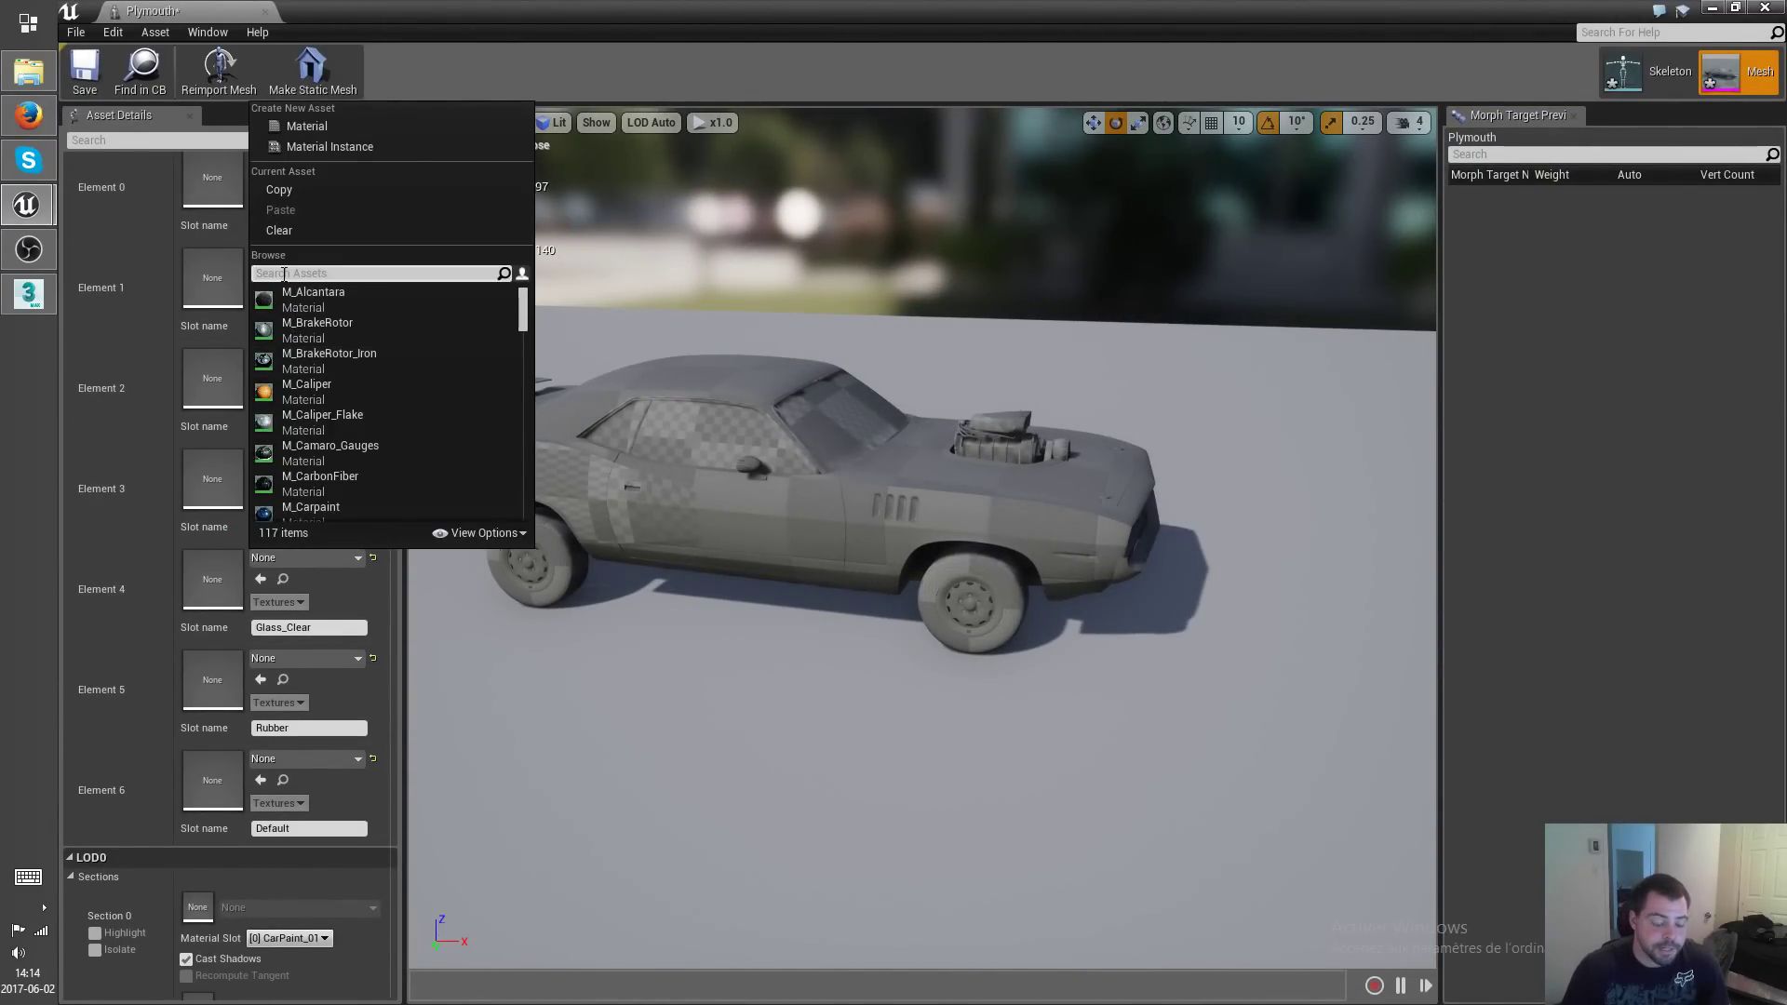
text(glass)
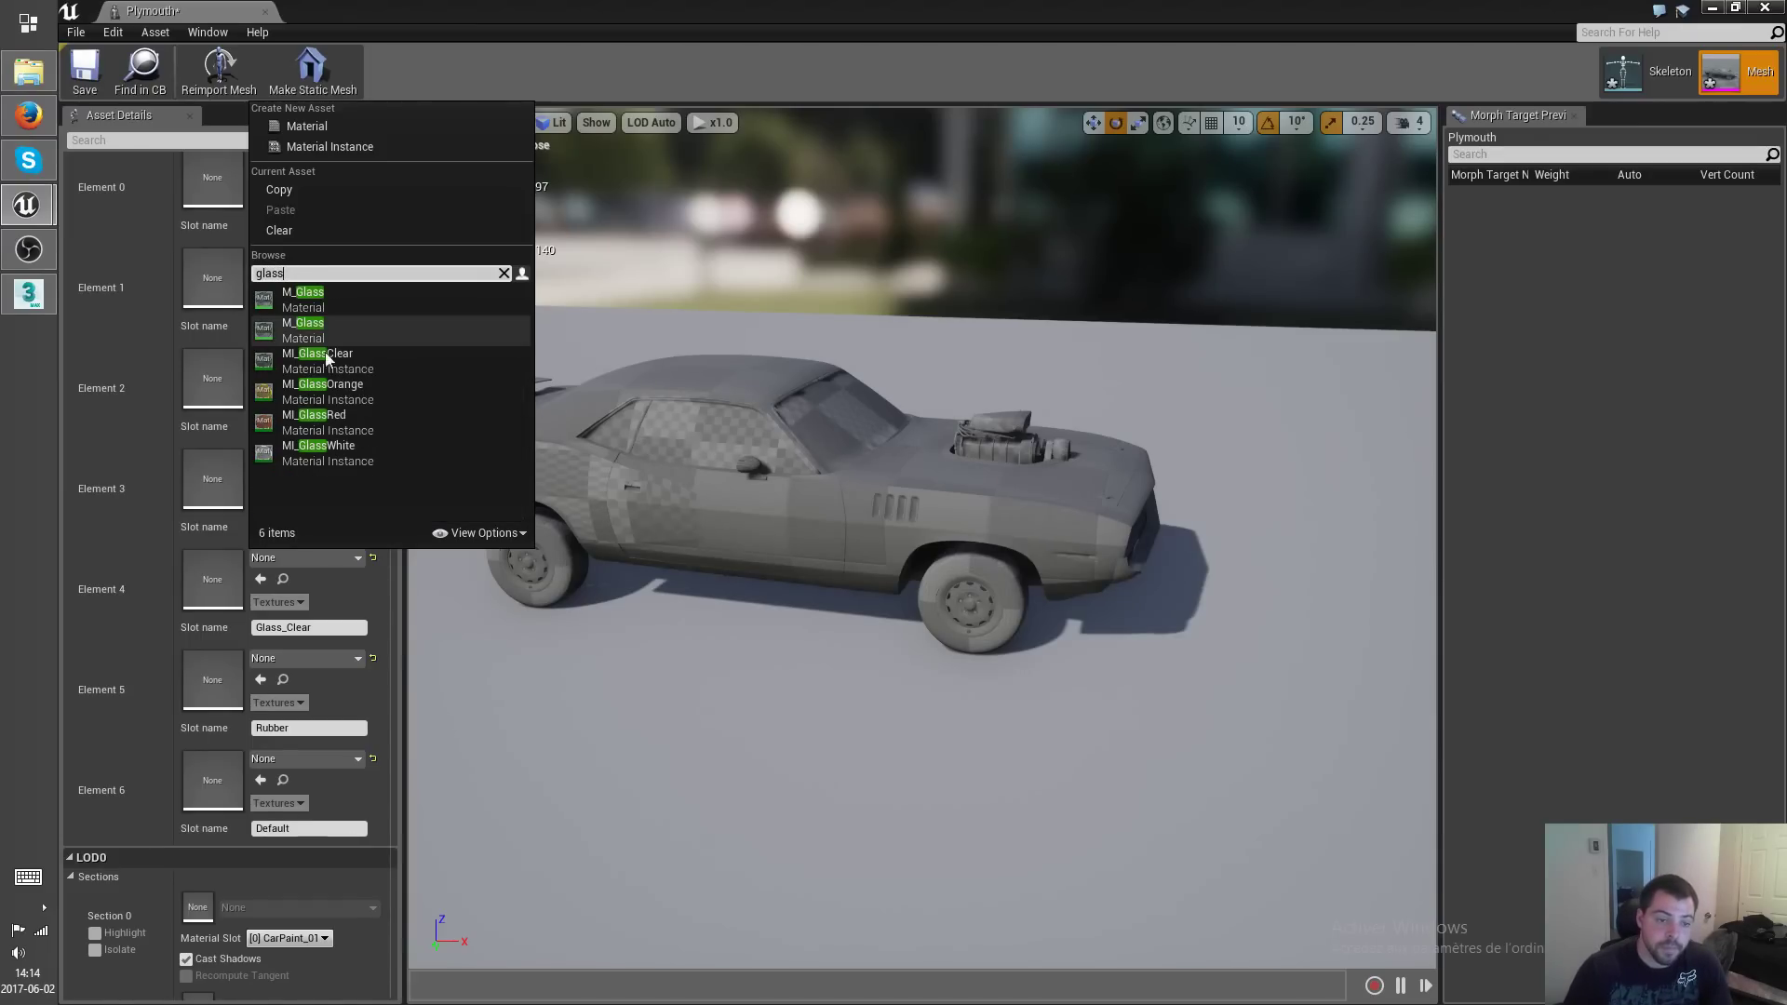
click(339, 362)
Check the car's windows up close, then save and close the Plymouth skeletal mesh.
key(w)
right_drag(862, 524, 739, 445)
key(s)
click(85, 73)
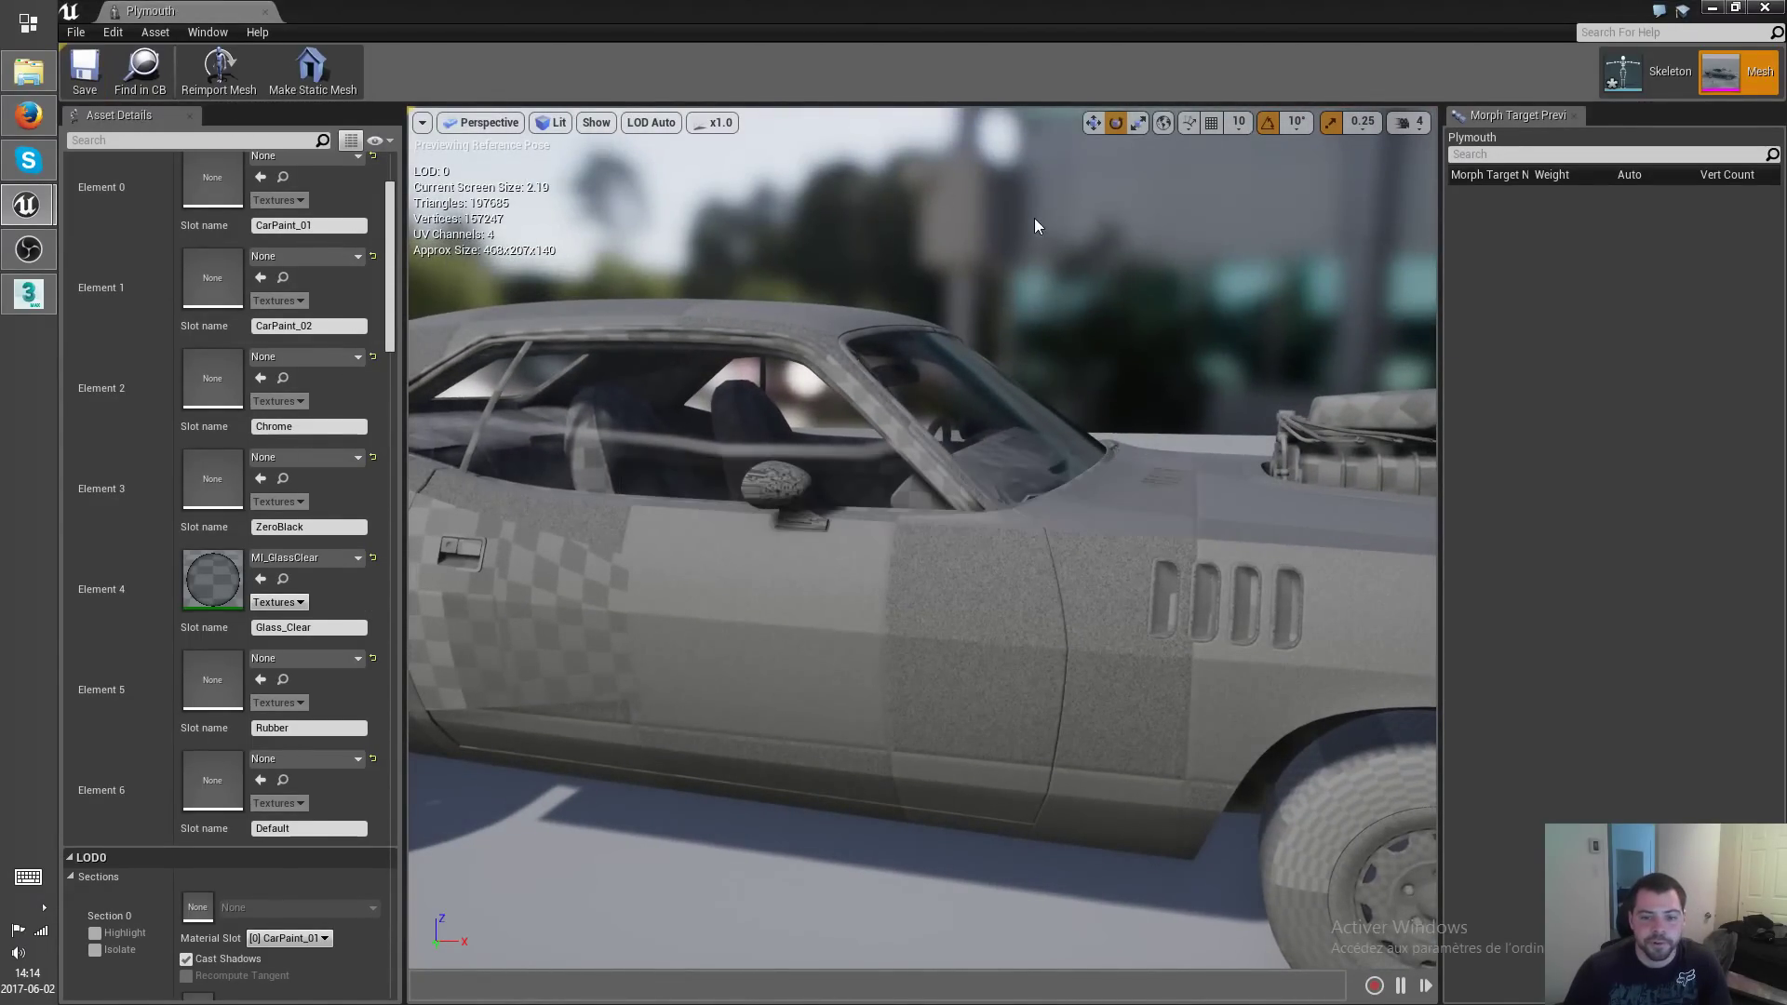
click(1774, 7)
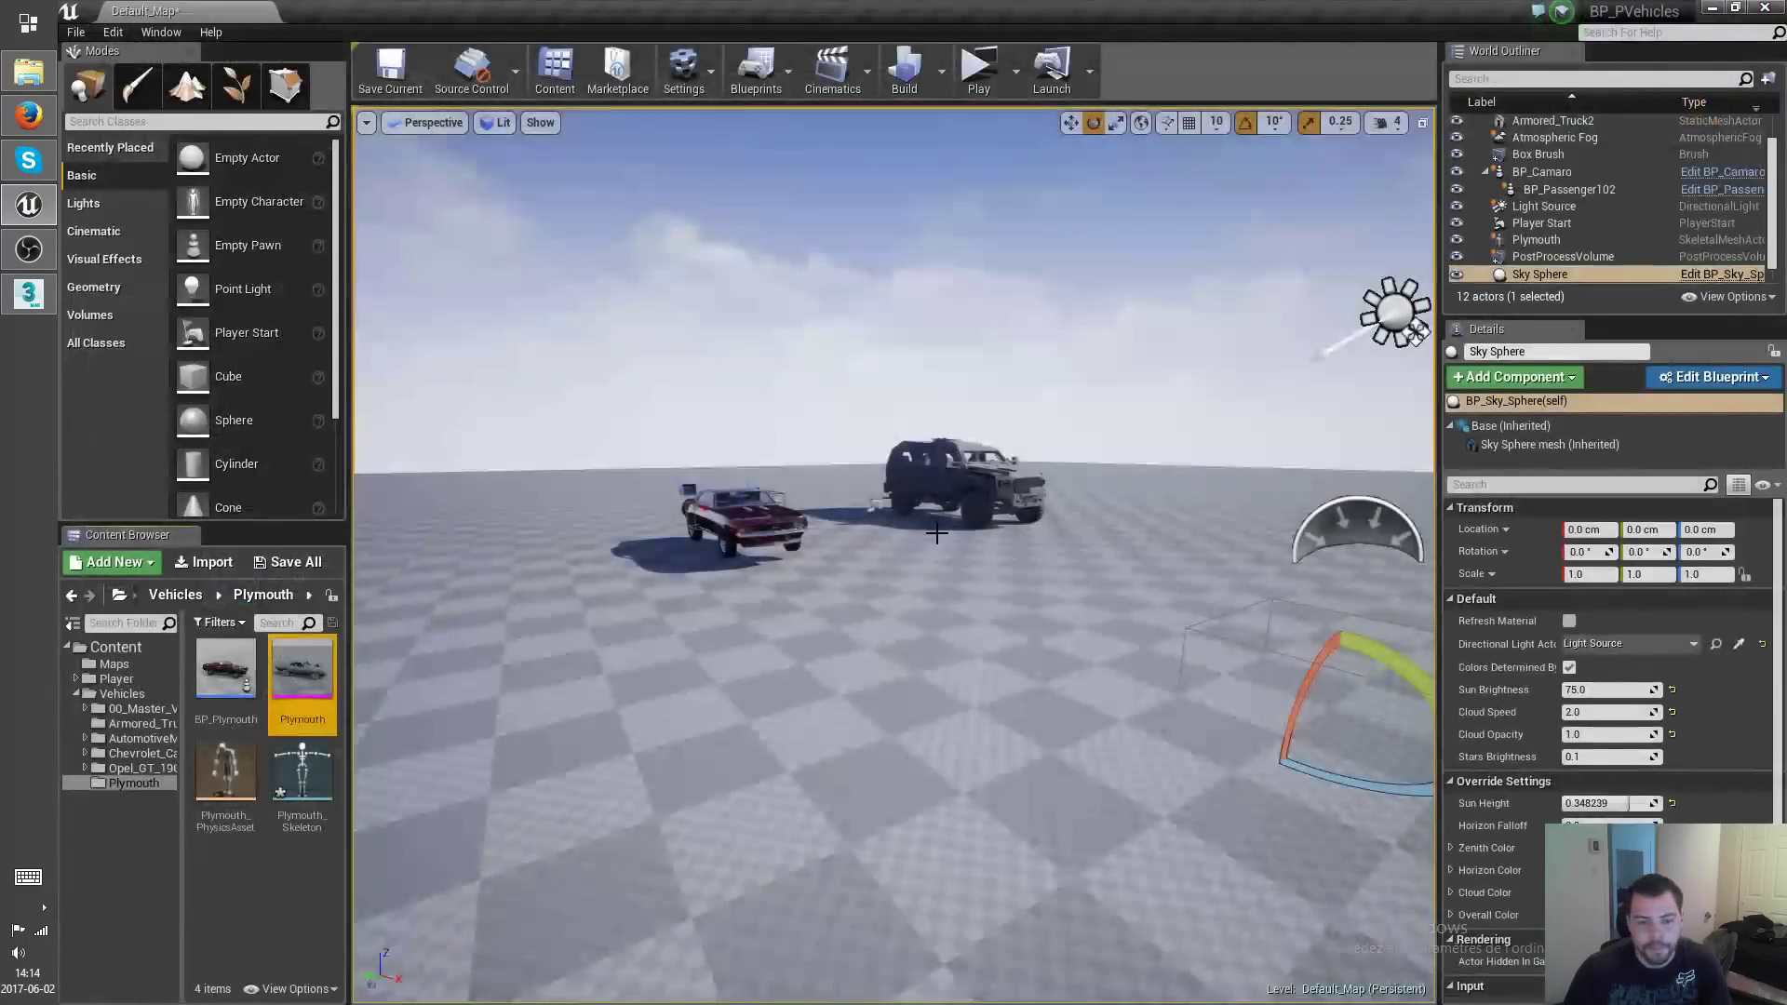
Open BP_Plymouth and set the inherited Mesh component's skeletal mesh to Plymouth.
double_click(226, 684)
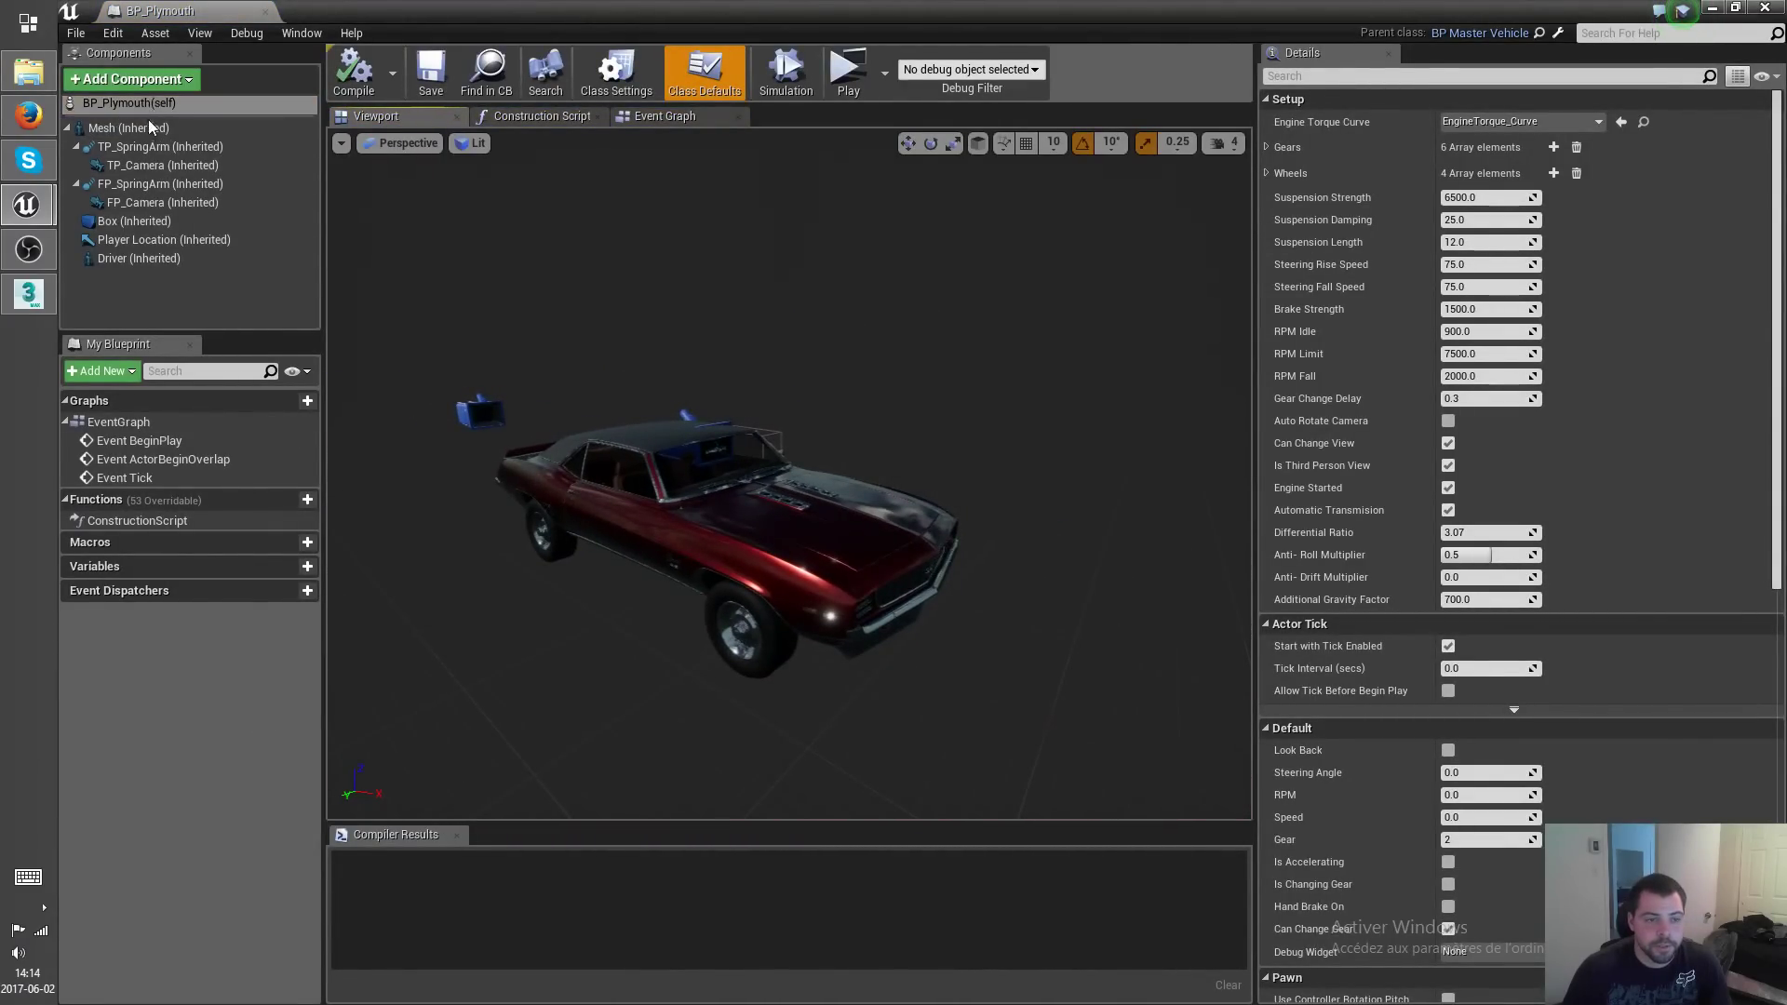
click(141, 128)
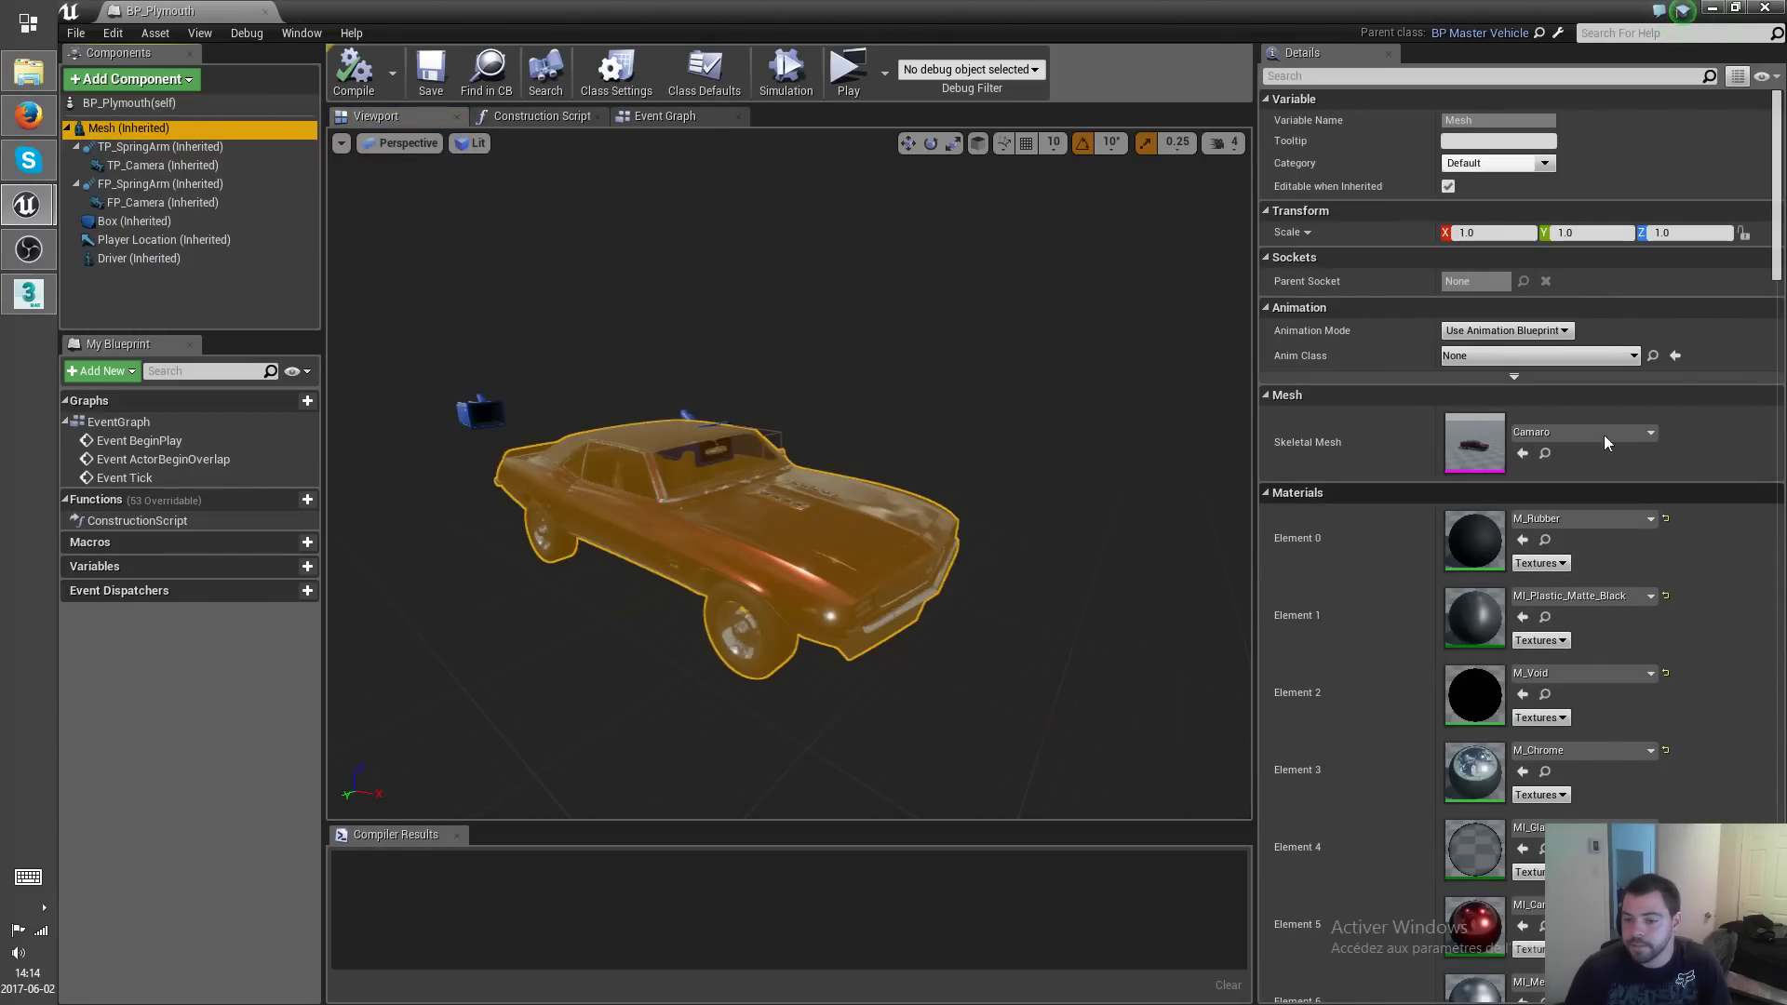
click(1573, 433)
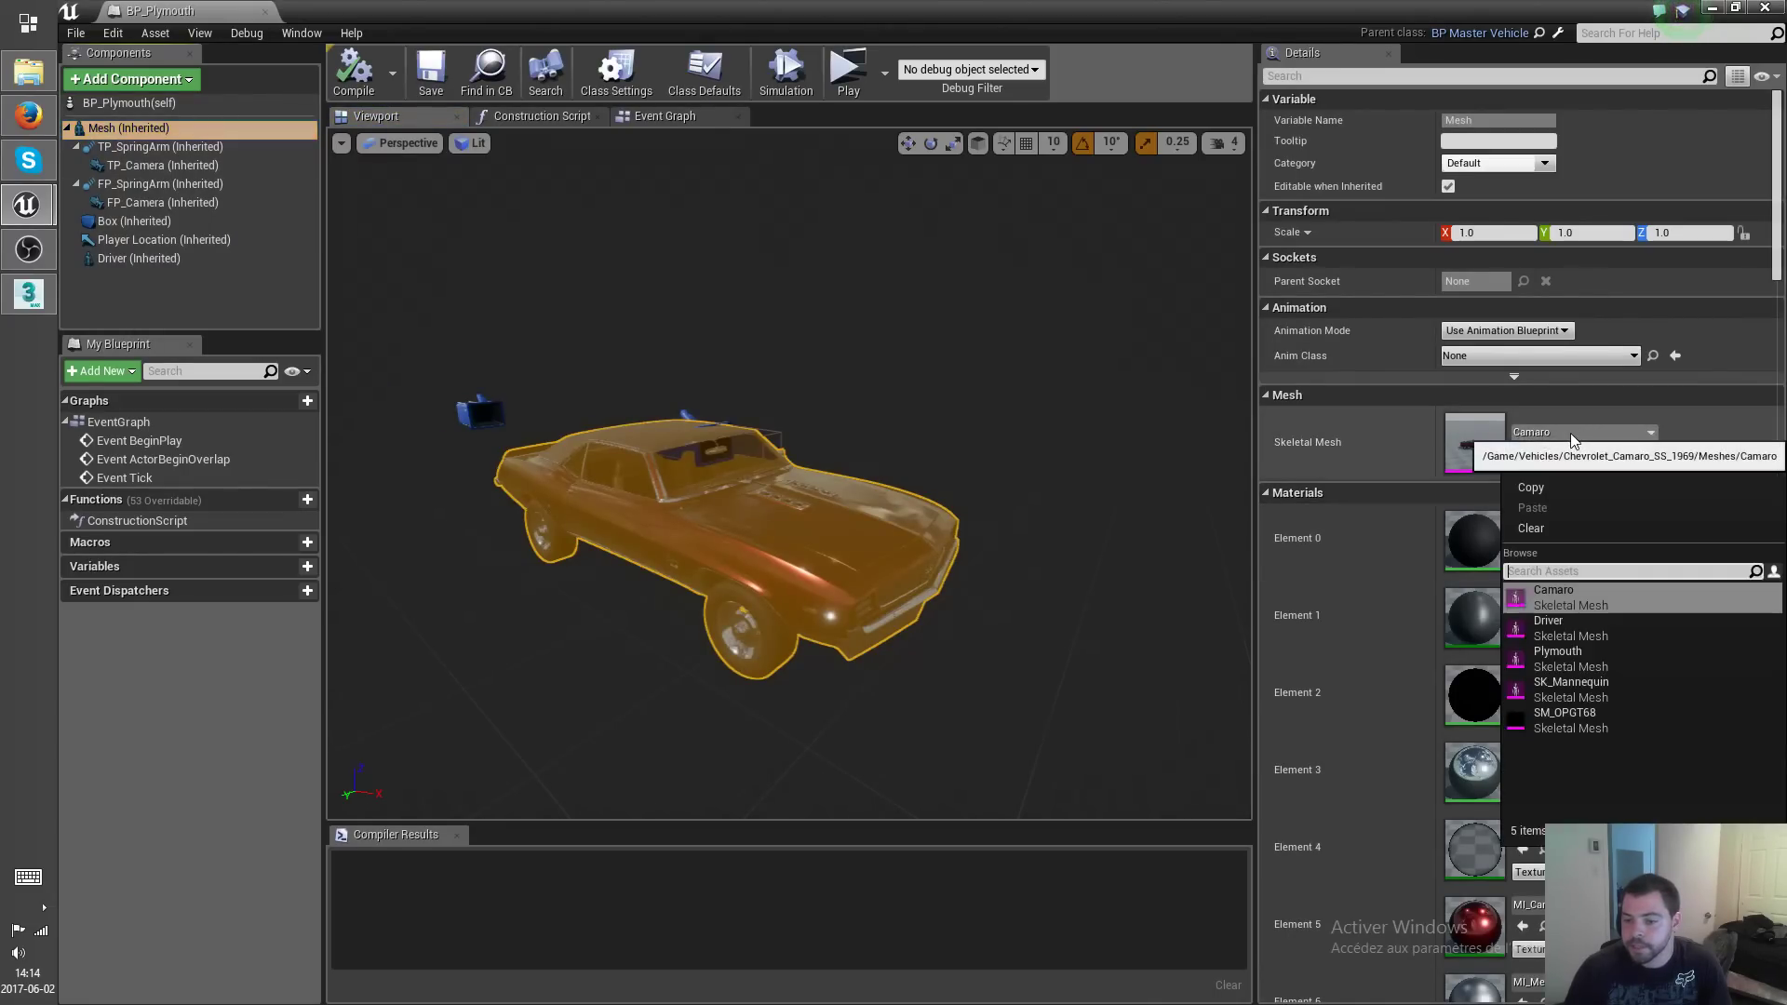
click(1583, 663)
right_drag(1052, 678, 1070, 602)
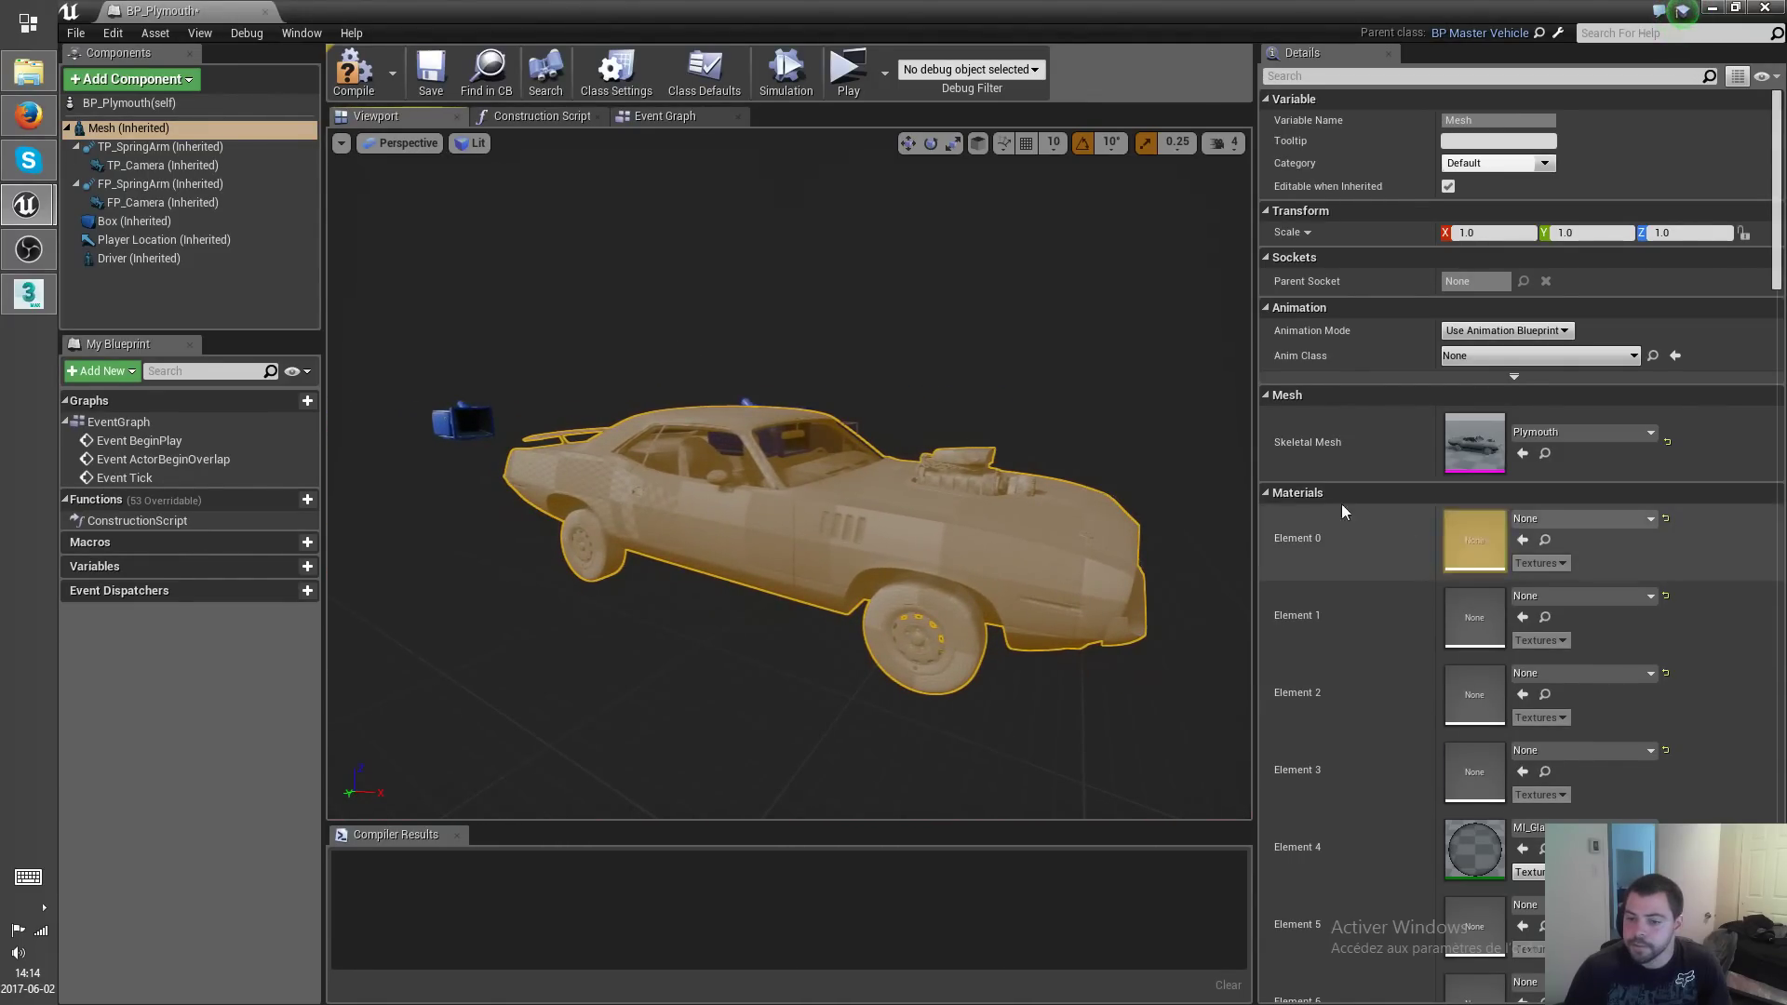
Override the inherited Mesh component's physics asset with Plymouth_PhysicsAsset and save the blueprint.
click(1265, 492)
scroll(1342, 642, down, 3)
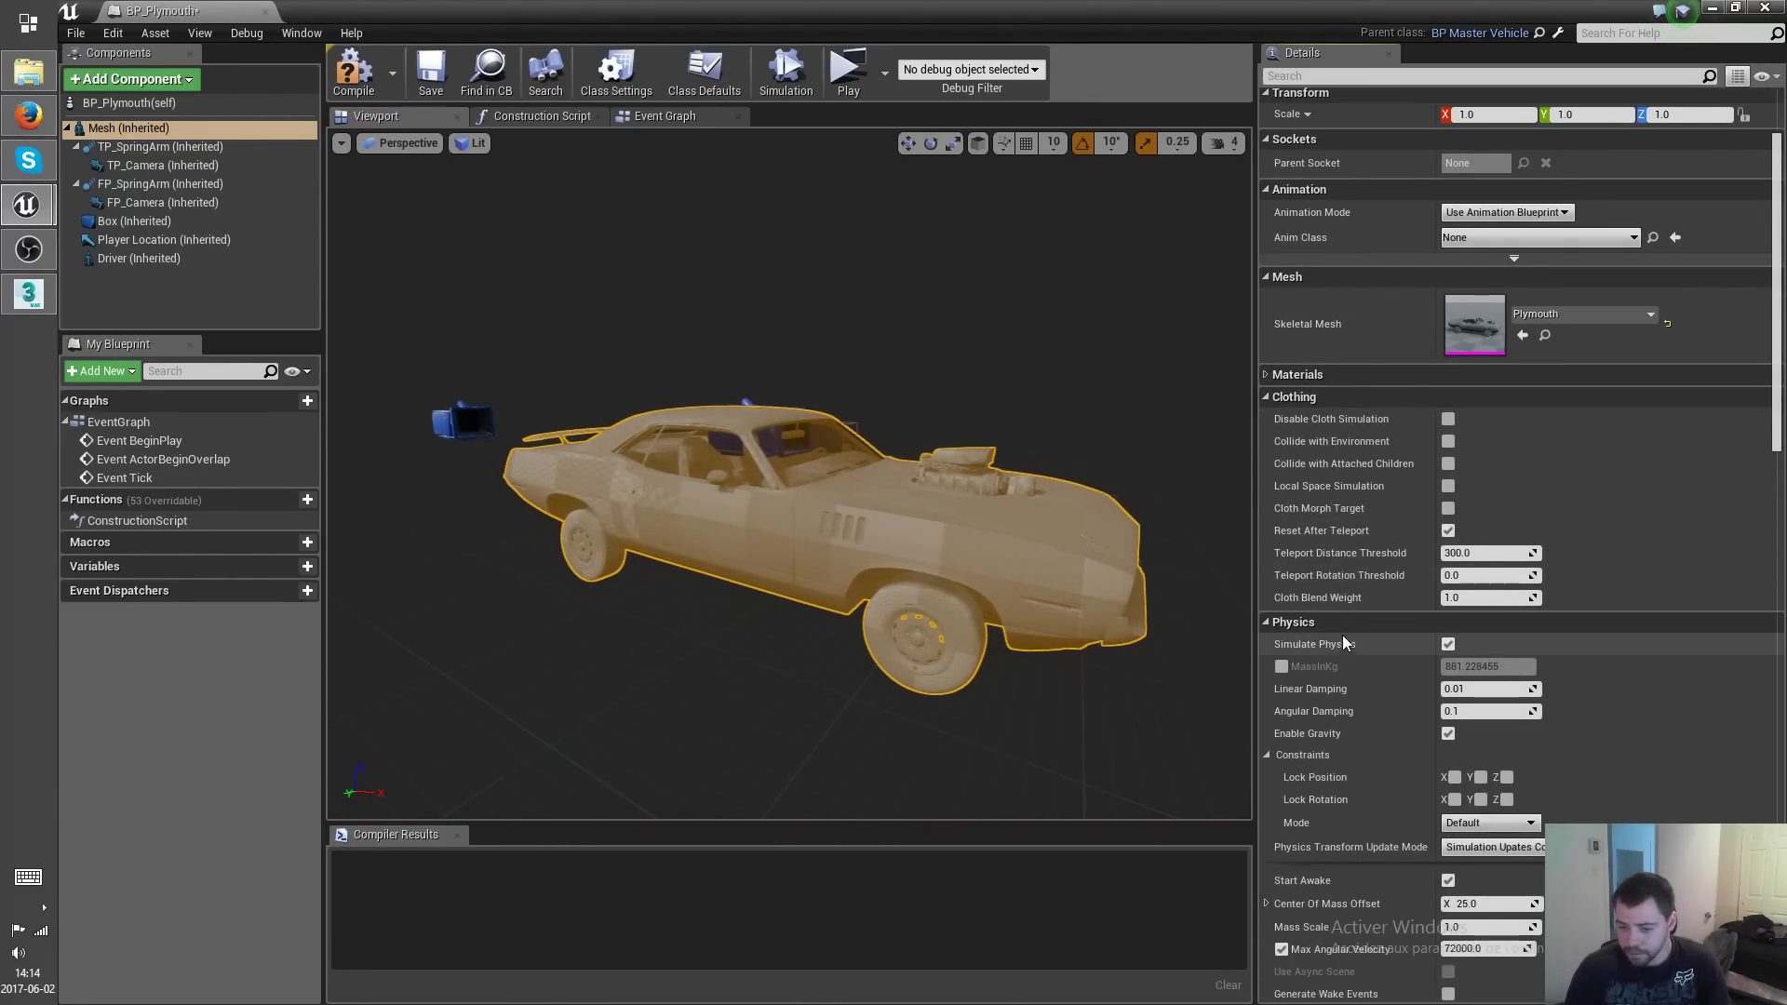
scroll(1338, 605, down, 12)
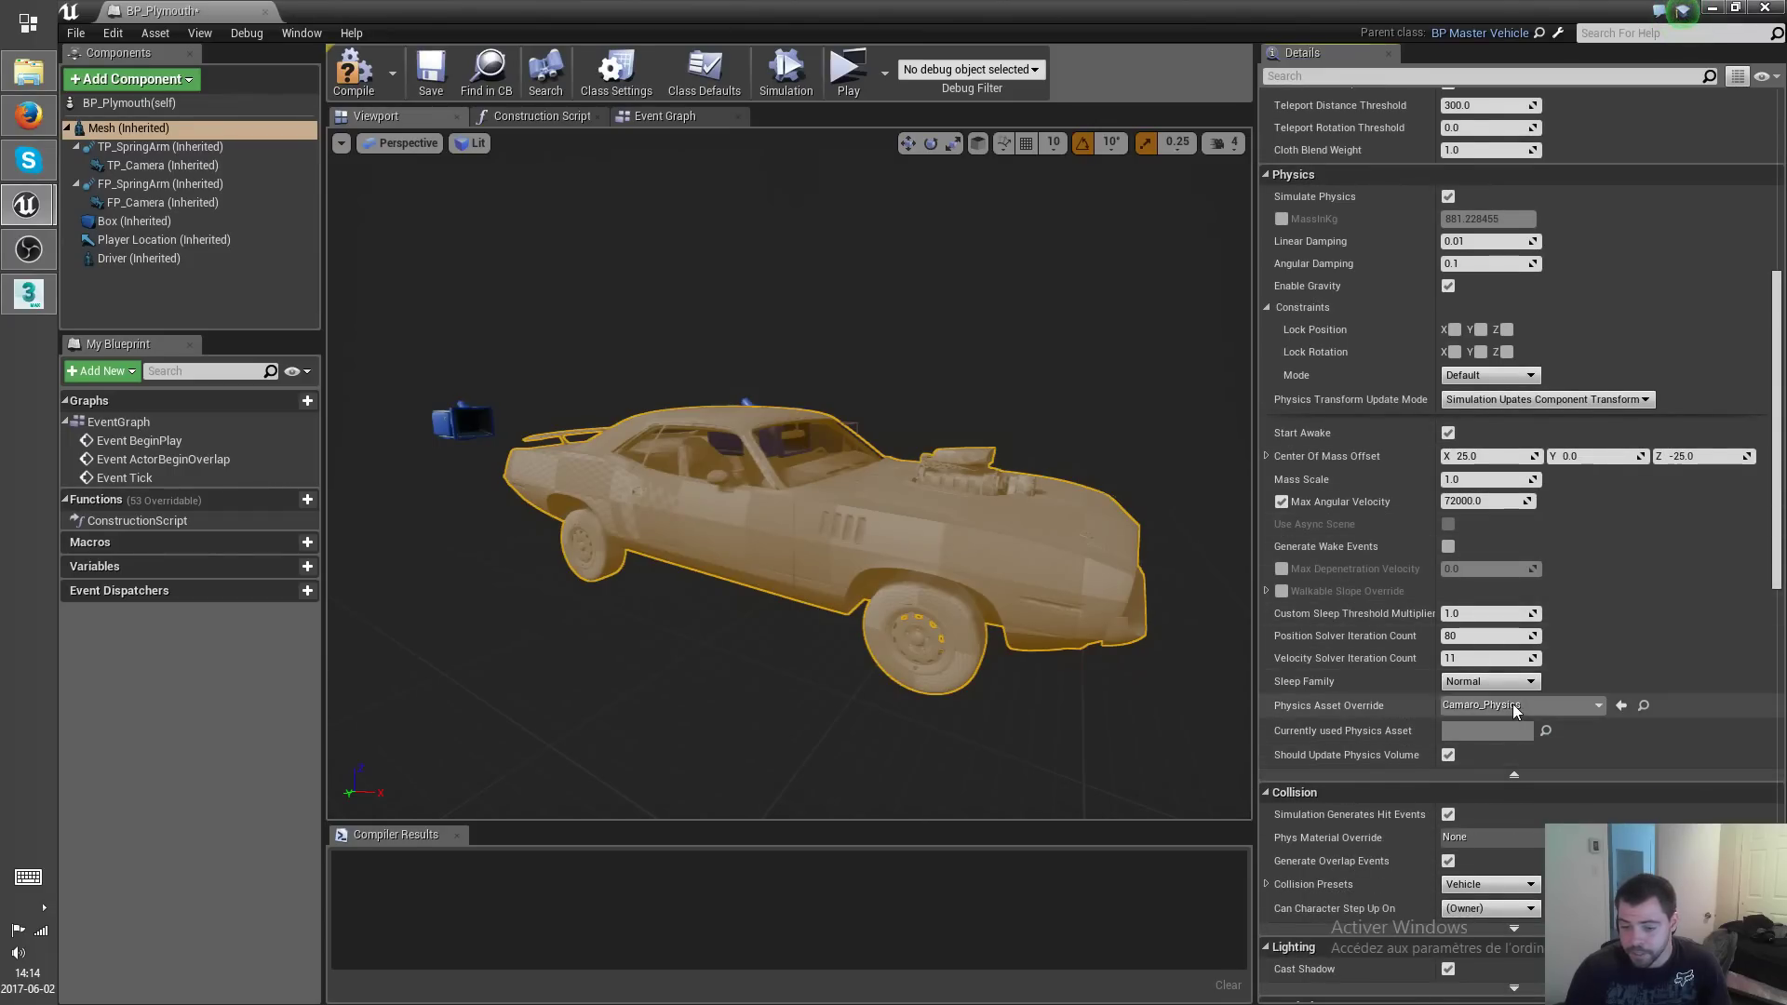
click(1514, 707)
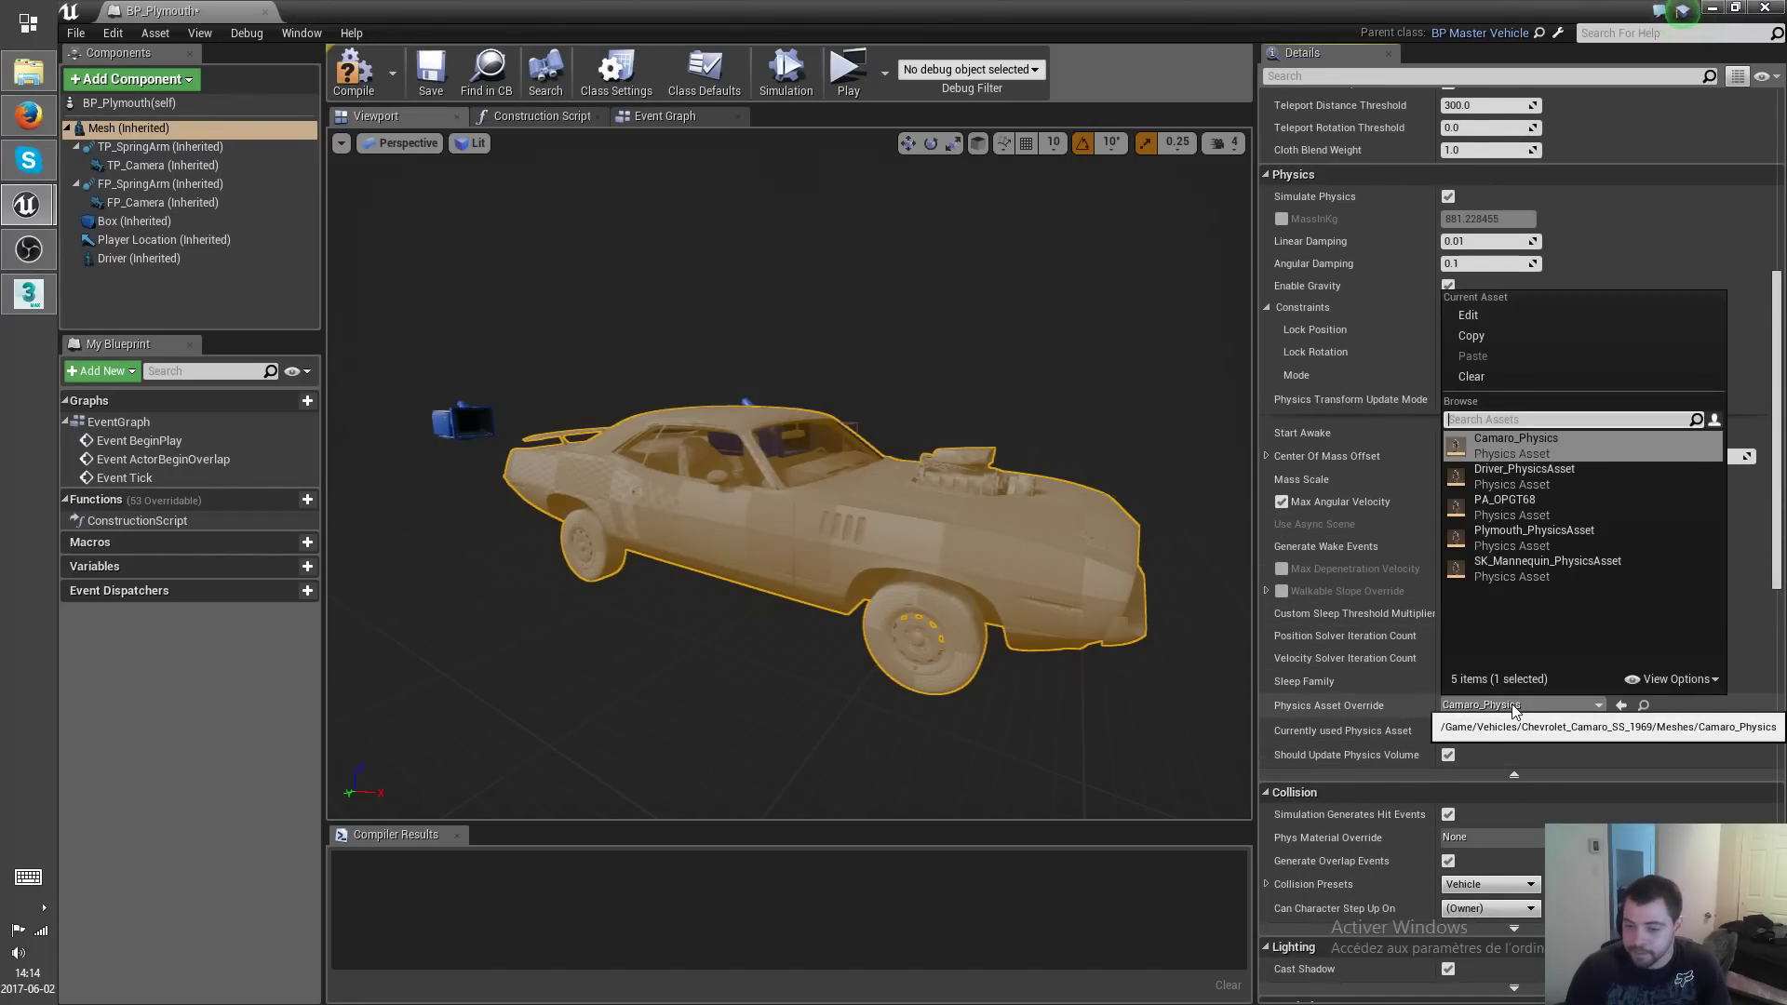
click(1522, 533)
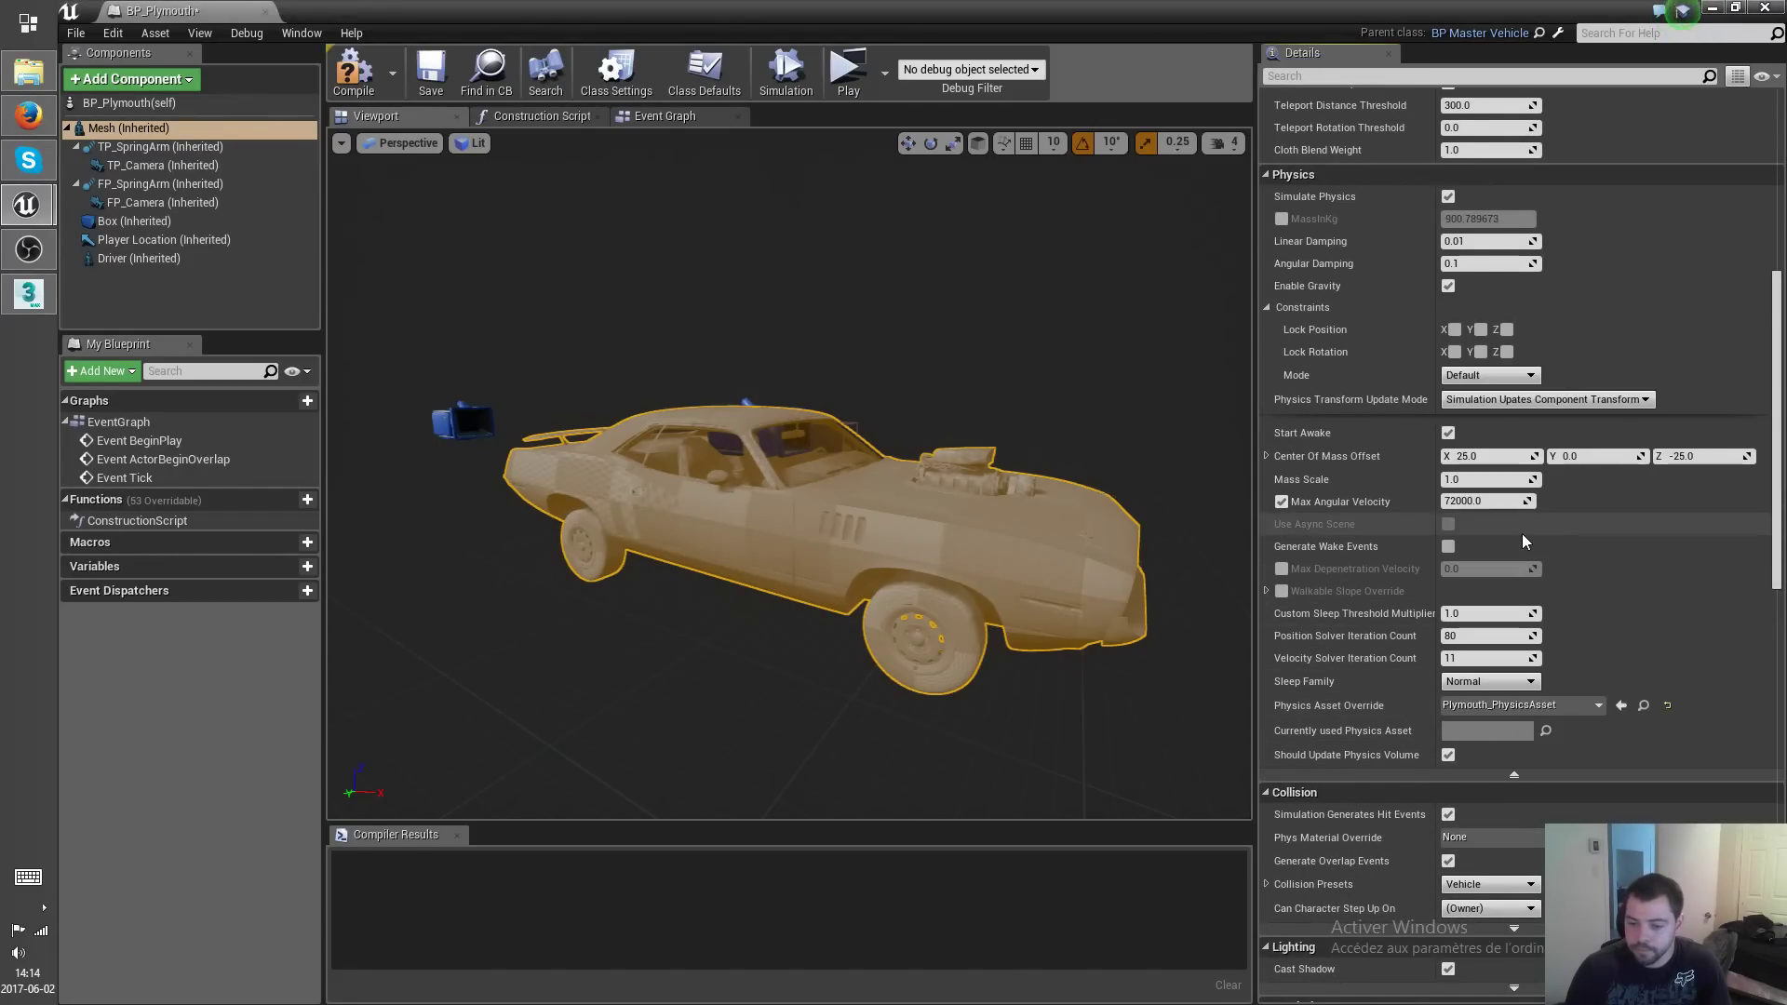
right_drag(1067, 613, 1074, 613)
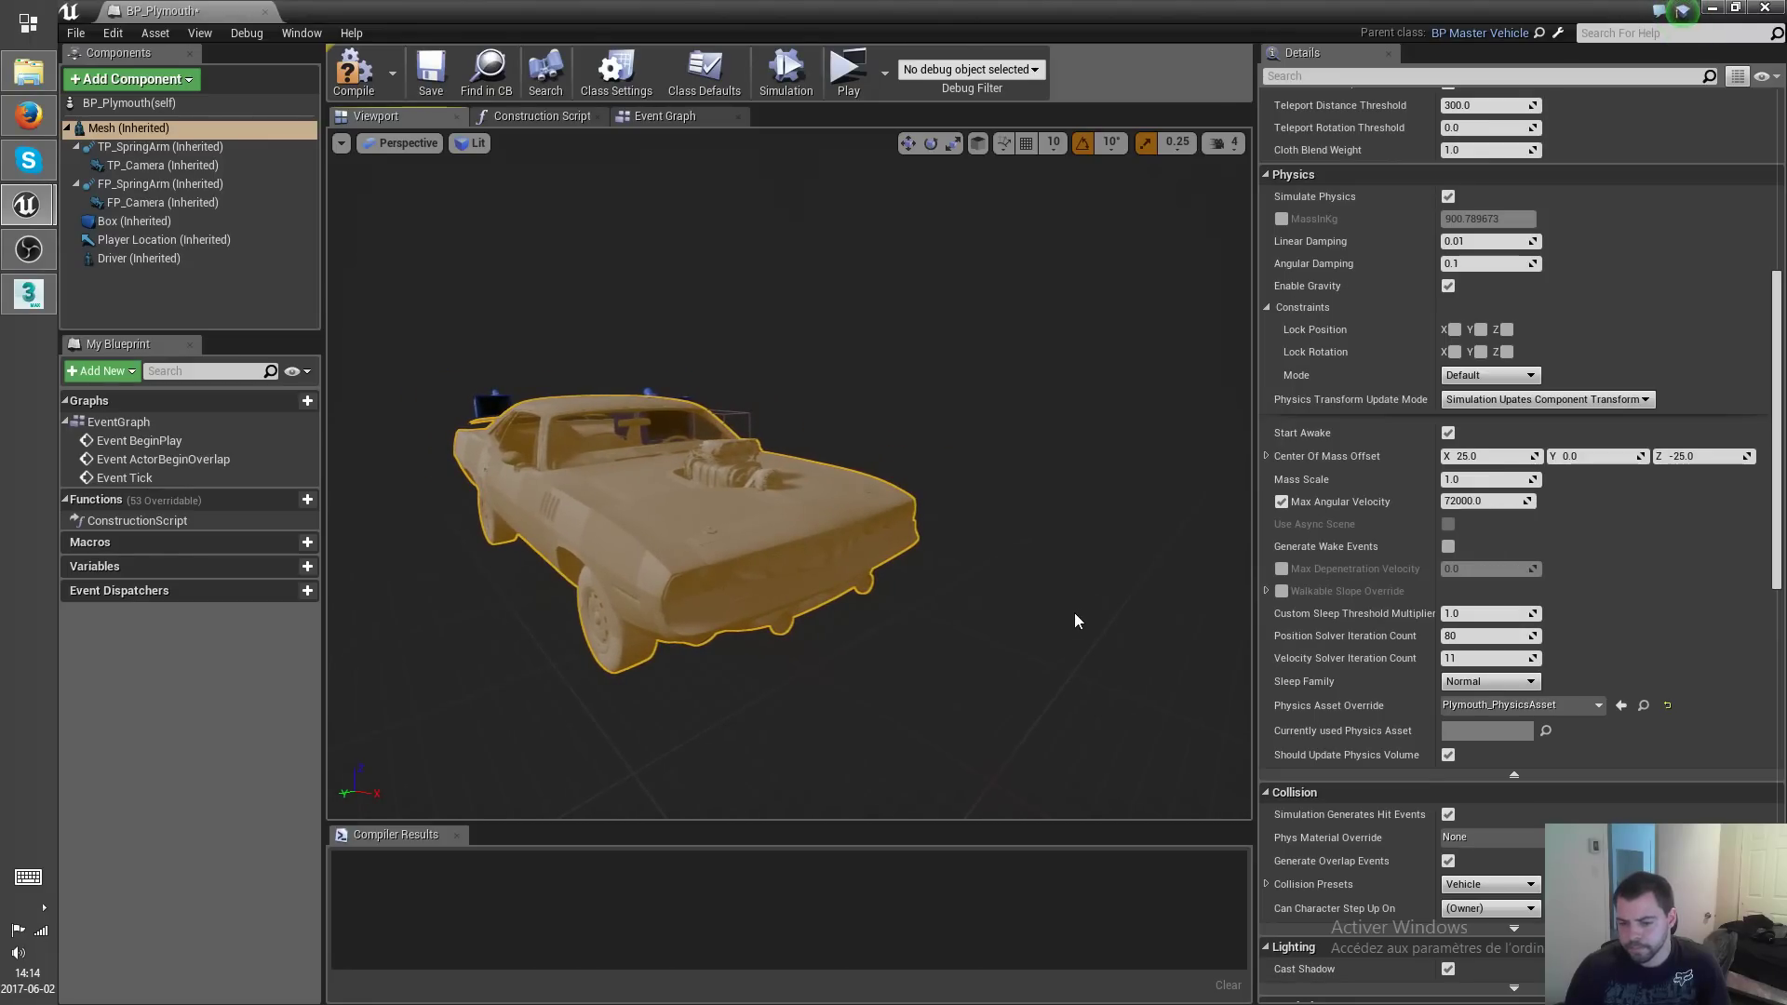
right_drag(810, 499, 930, 502)
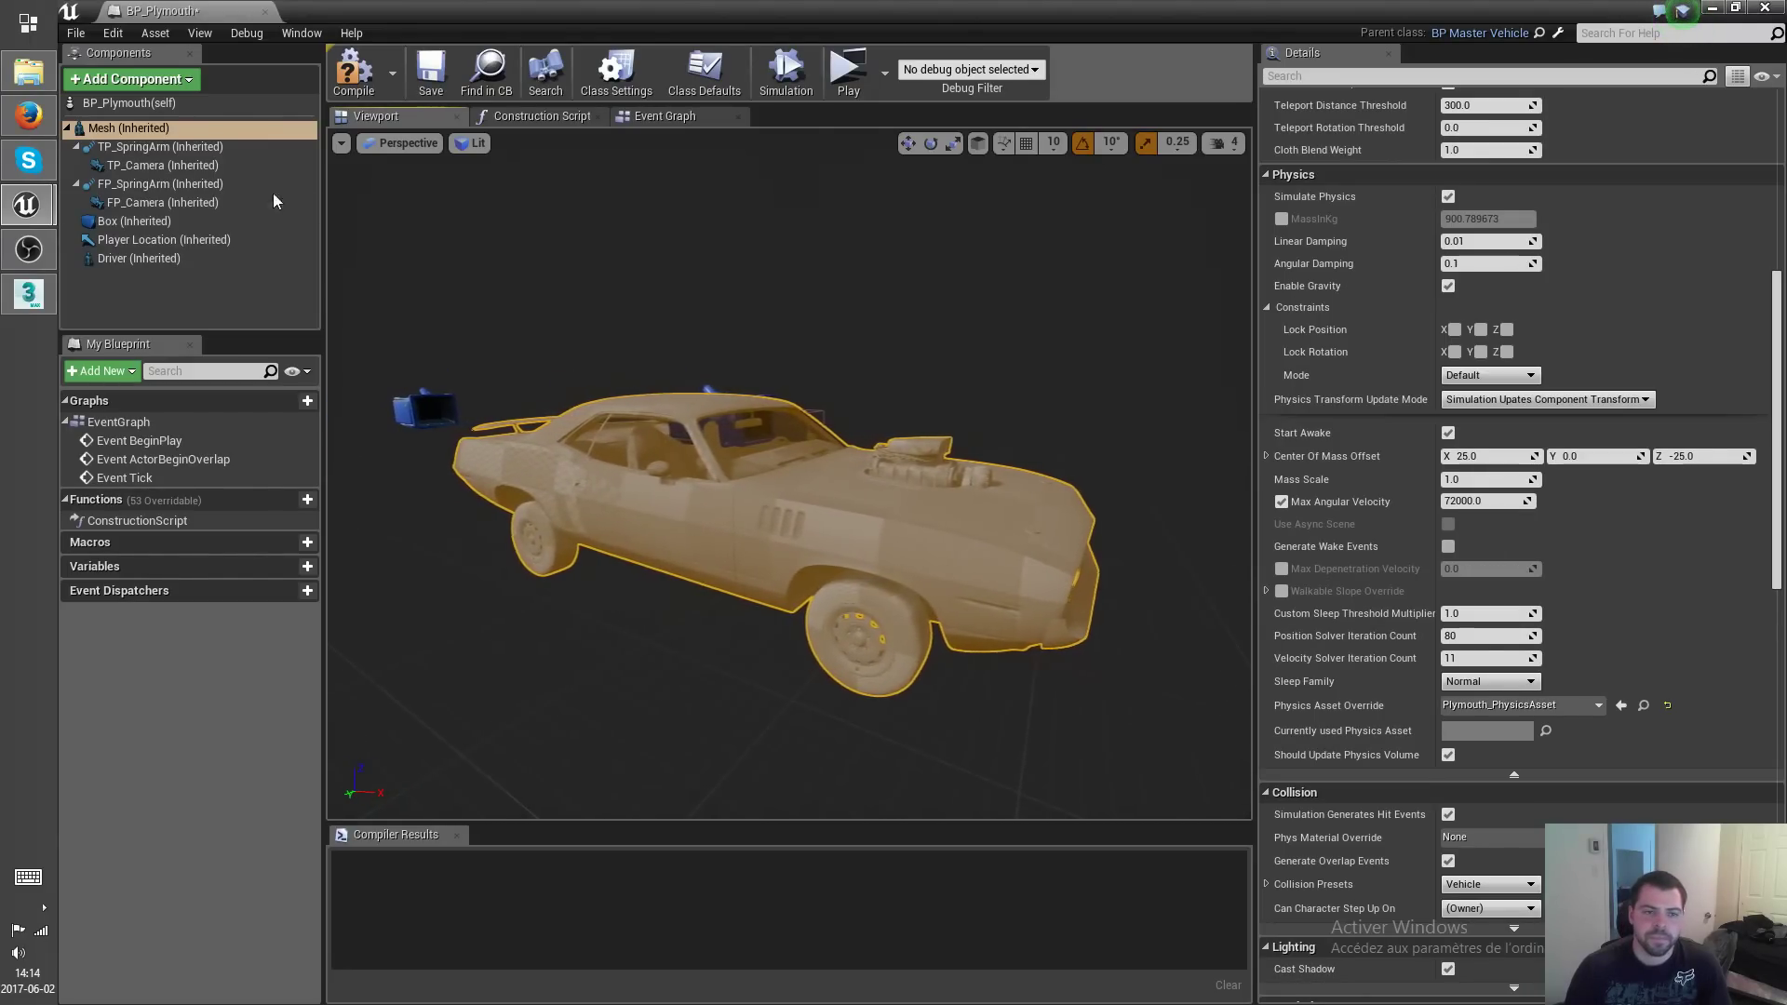
click(424, 85)
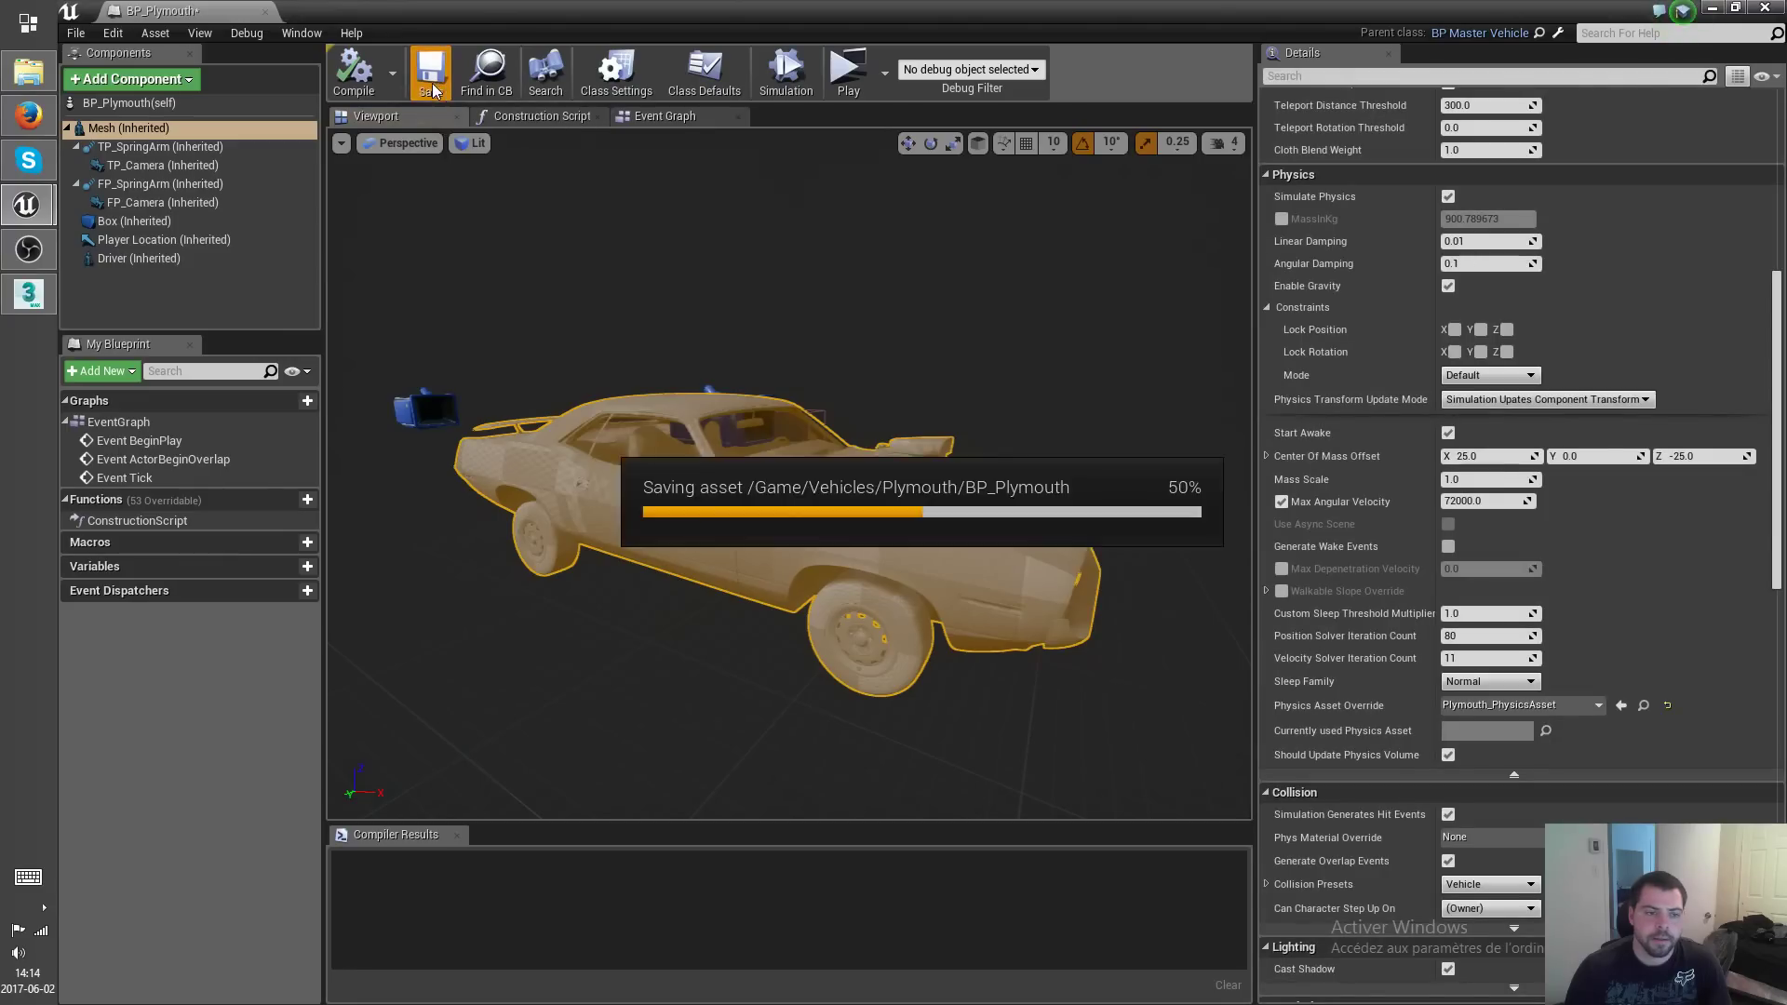
Make the inherited Driver component visible and lower it by about 21.6 units onto the car seat.
click(135, 259)
key(f)
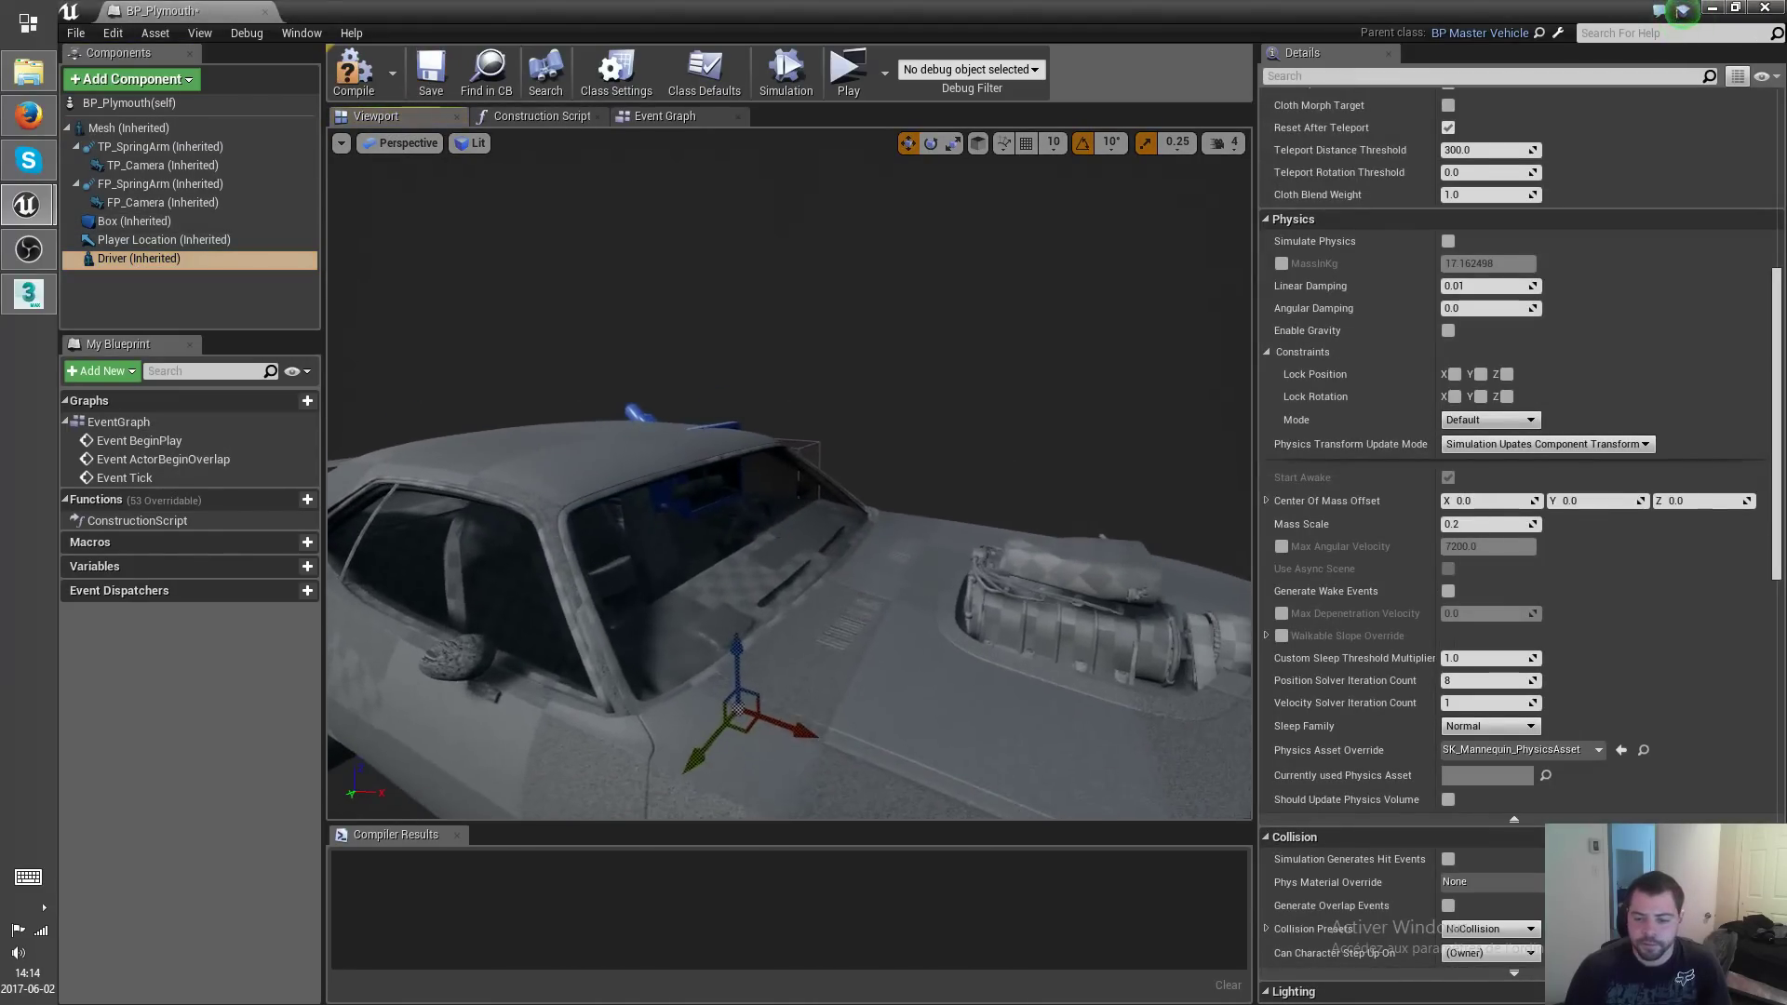
scroll(1533, 773, down, 5)
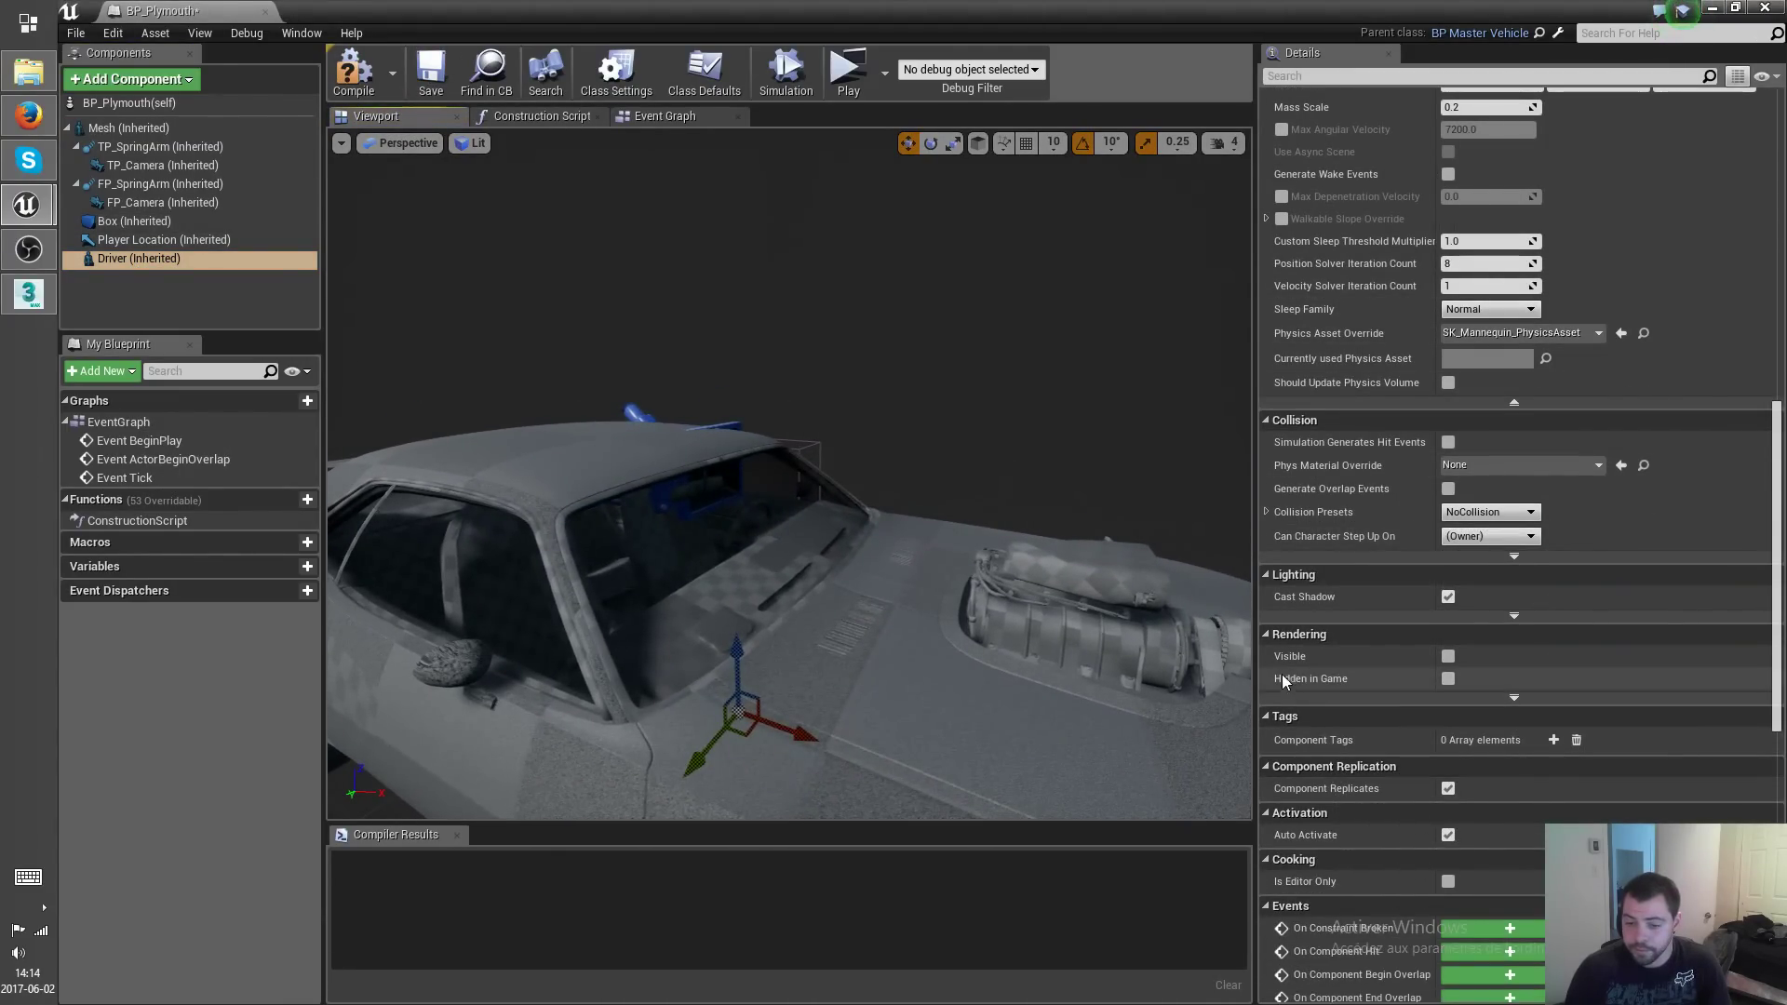
click(1448, 661)
right_drag(987, 577, 1126, 586)
right_drag(976, 707, 976, 707)
drag(977, 706, 919, 707)
right_drag(919, 708, 784, 640)
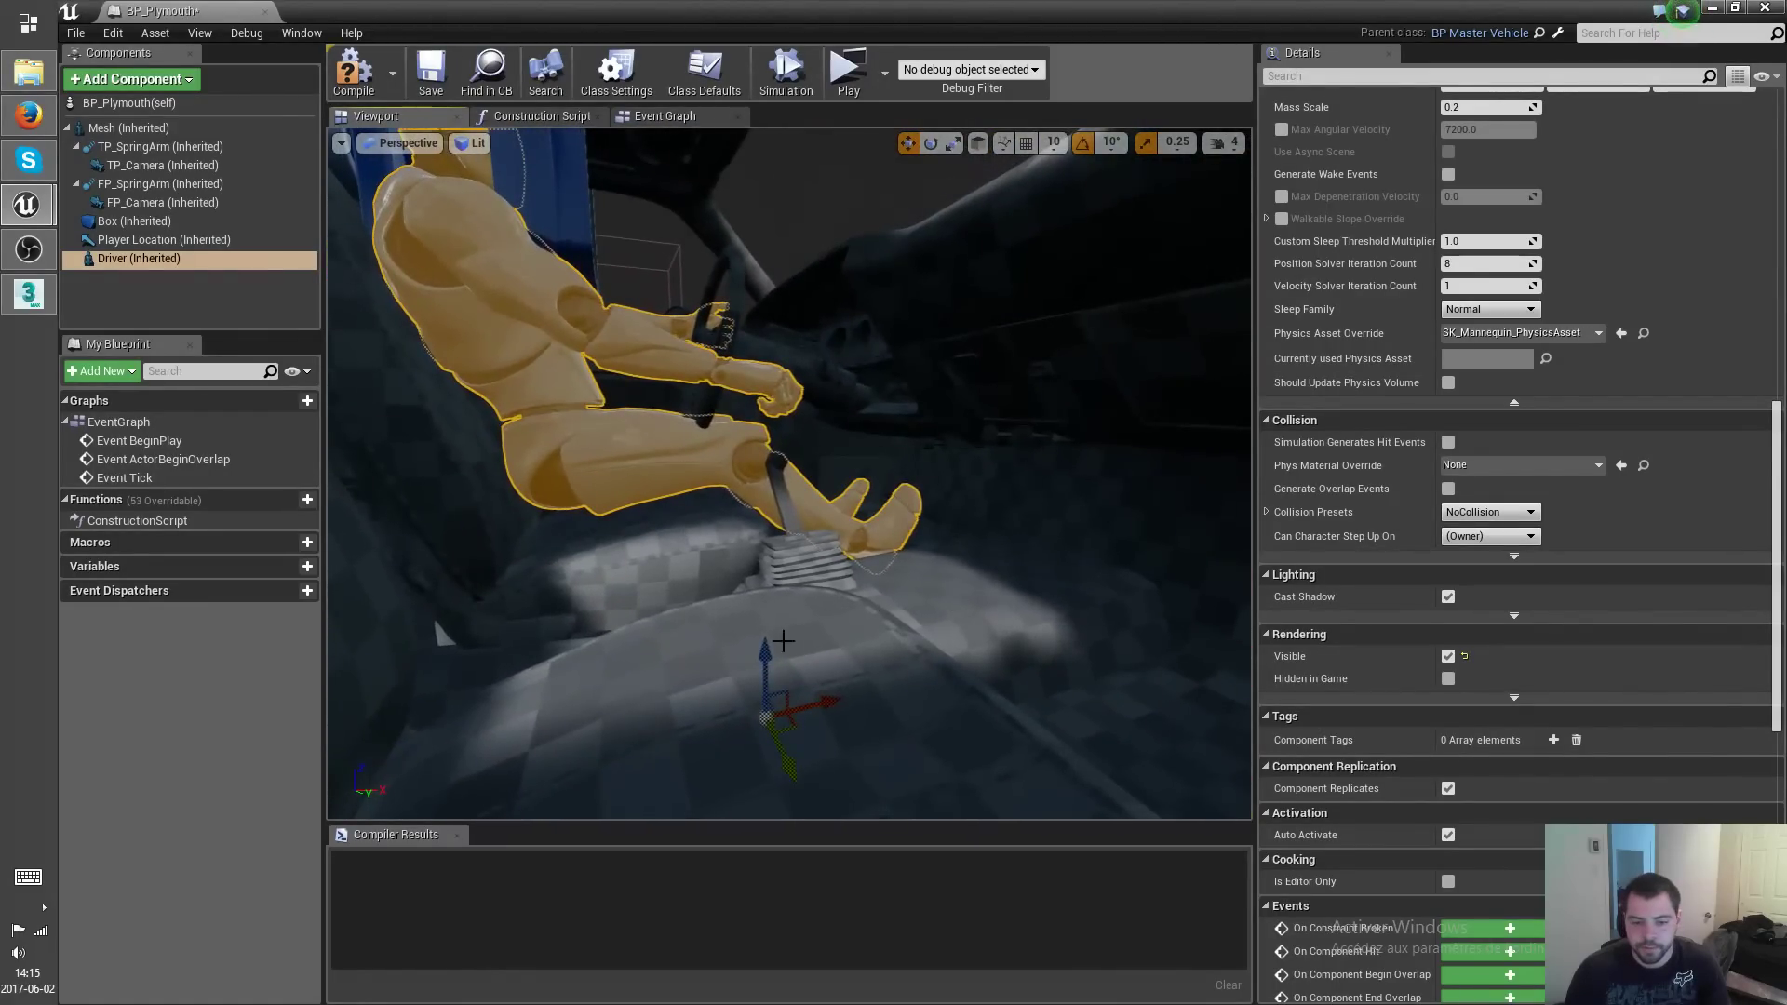
drag(761, 650, 772, 676)
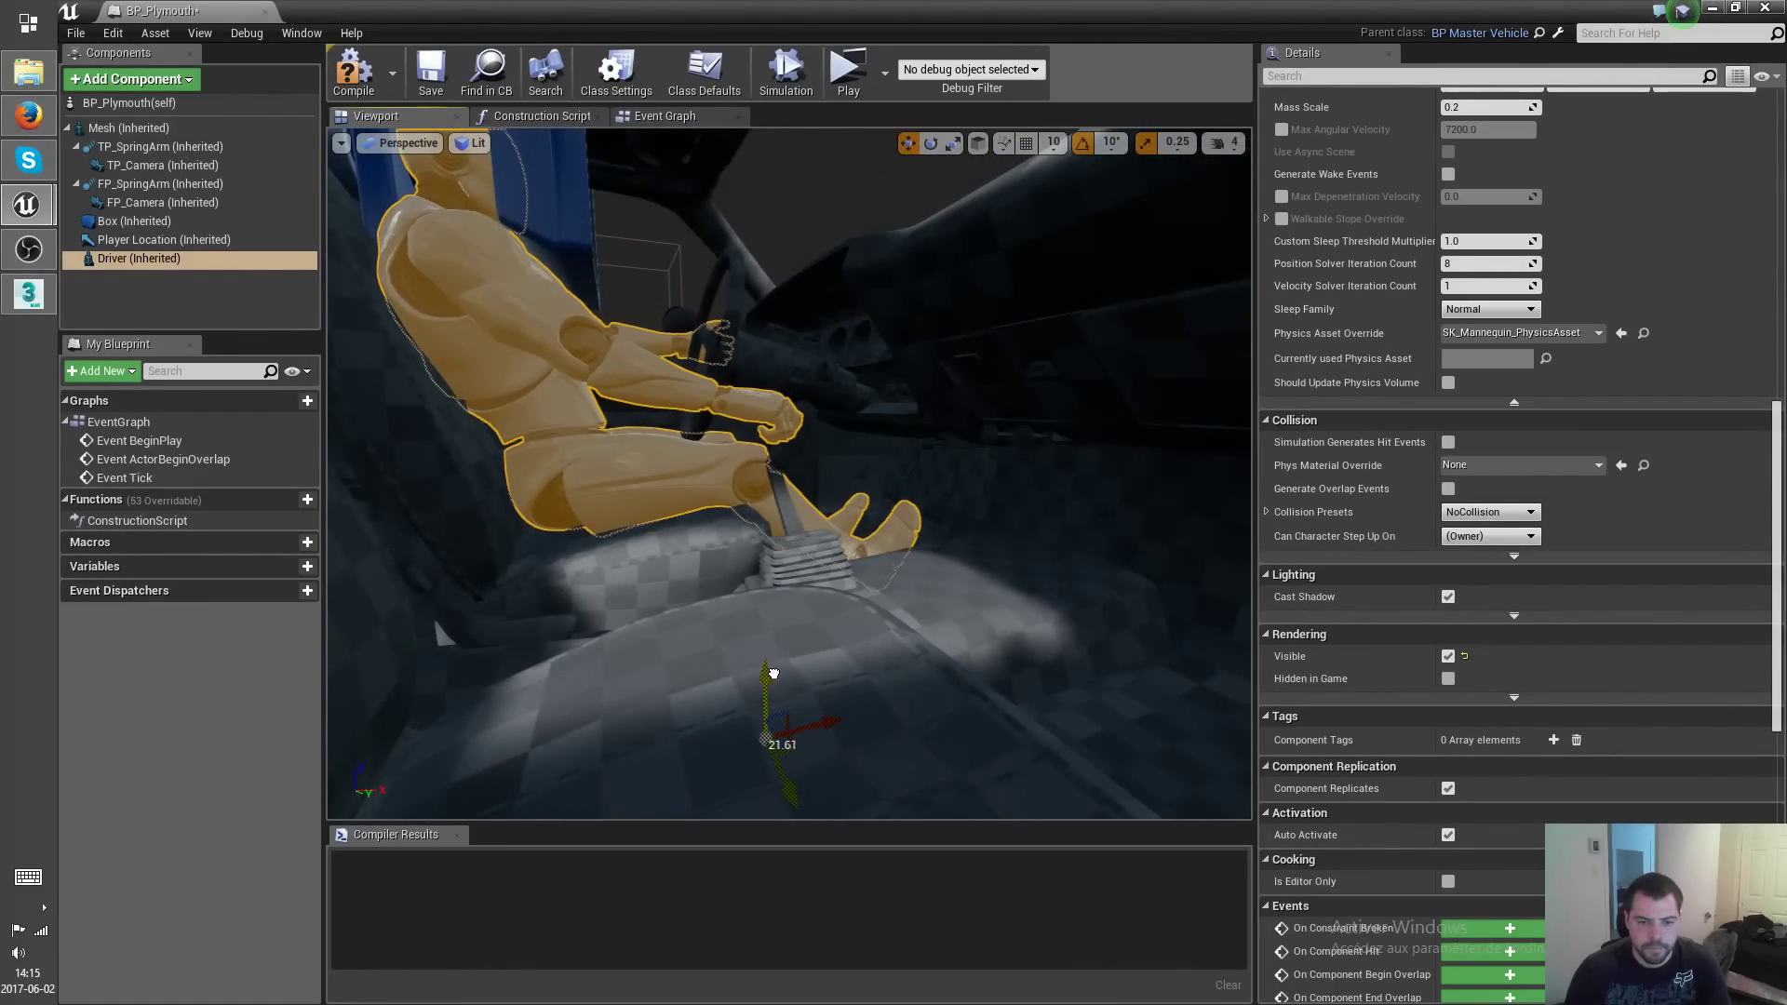
right_drag(772, 676, 1033, 661)
Turn off the Driver component's visibility, and compile and save the blueprint.
click(1450, 656)
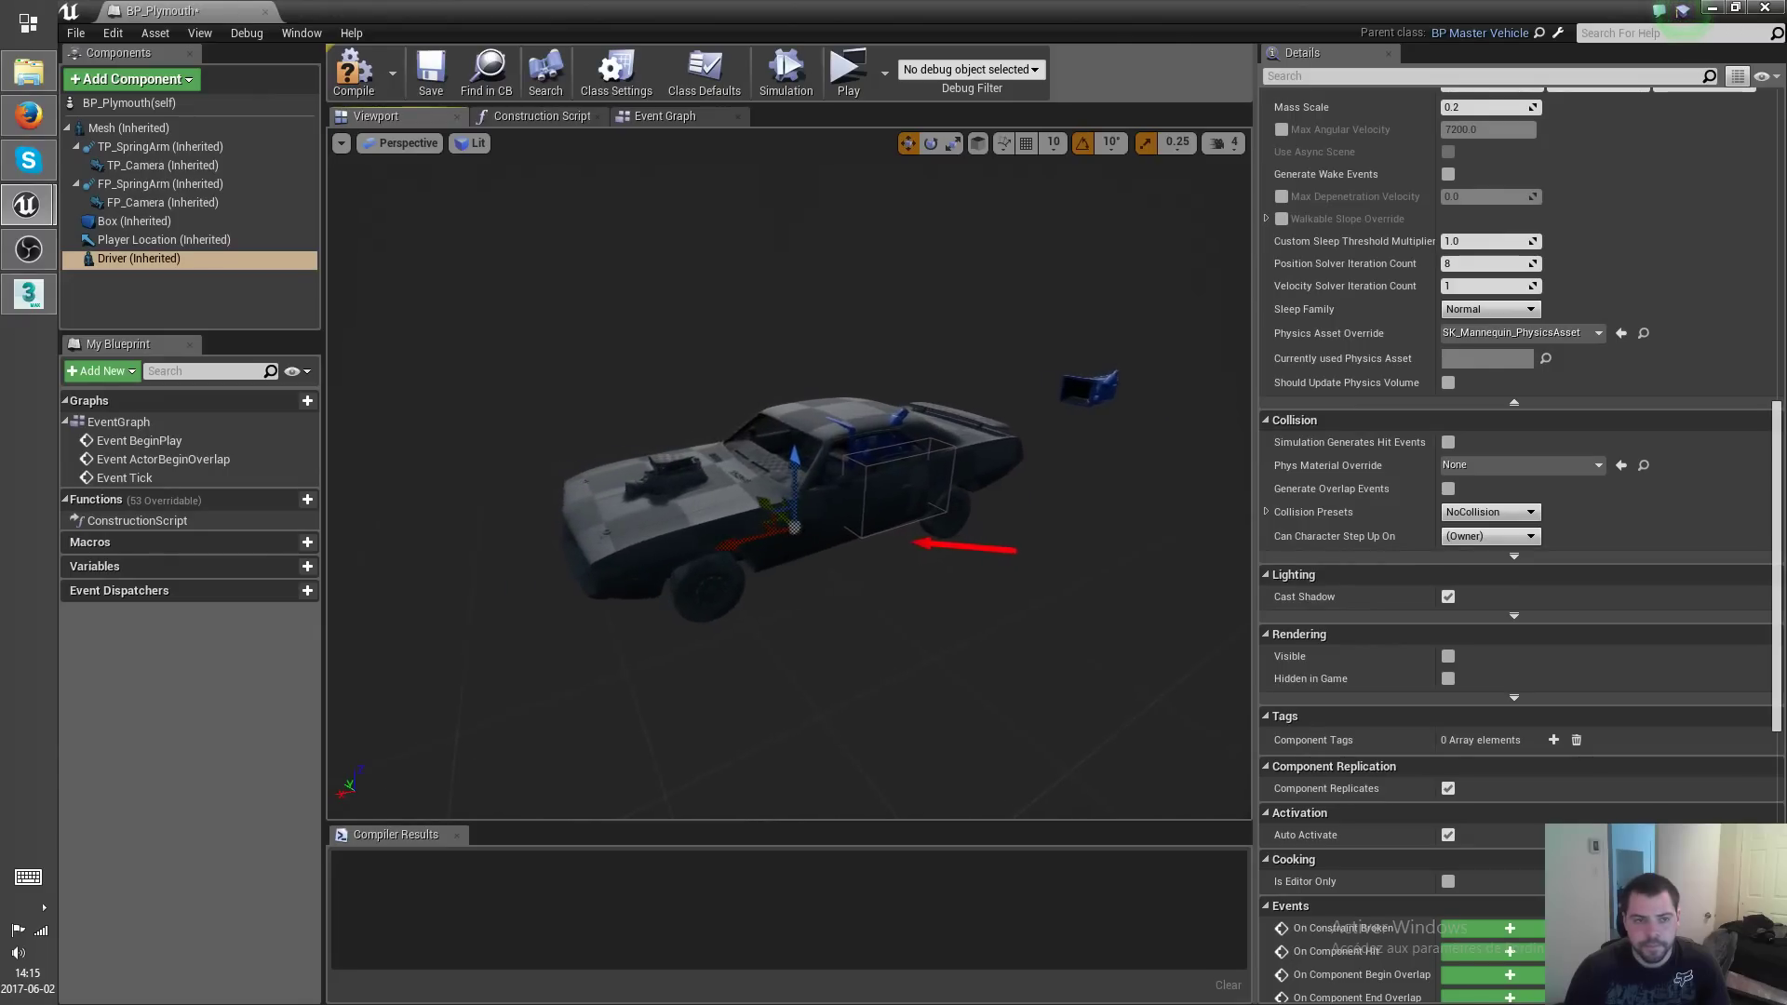
click(360, 91)
click(443, 76)
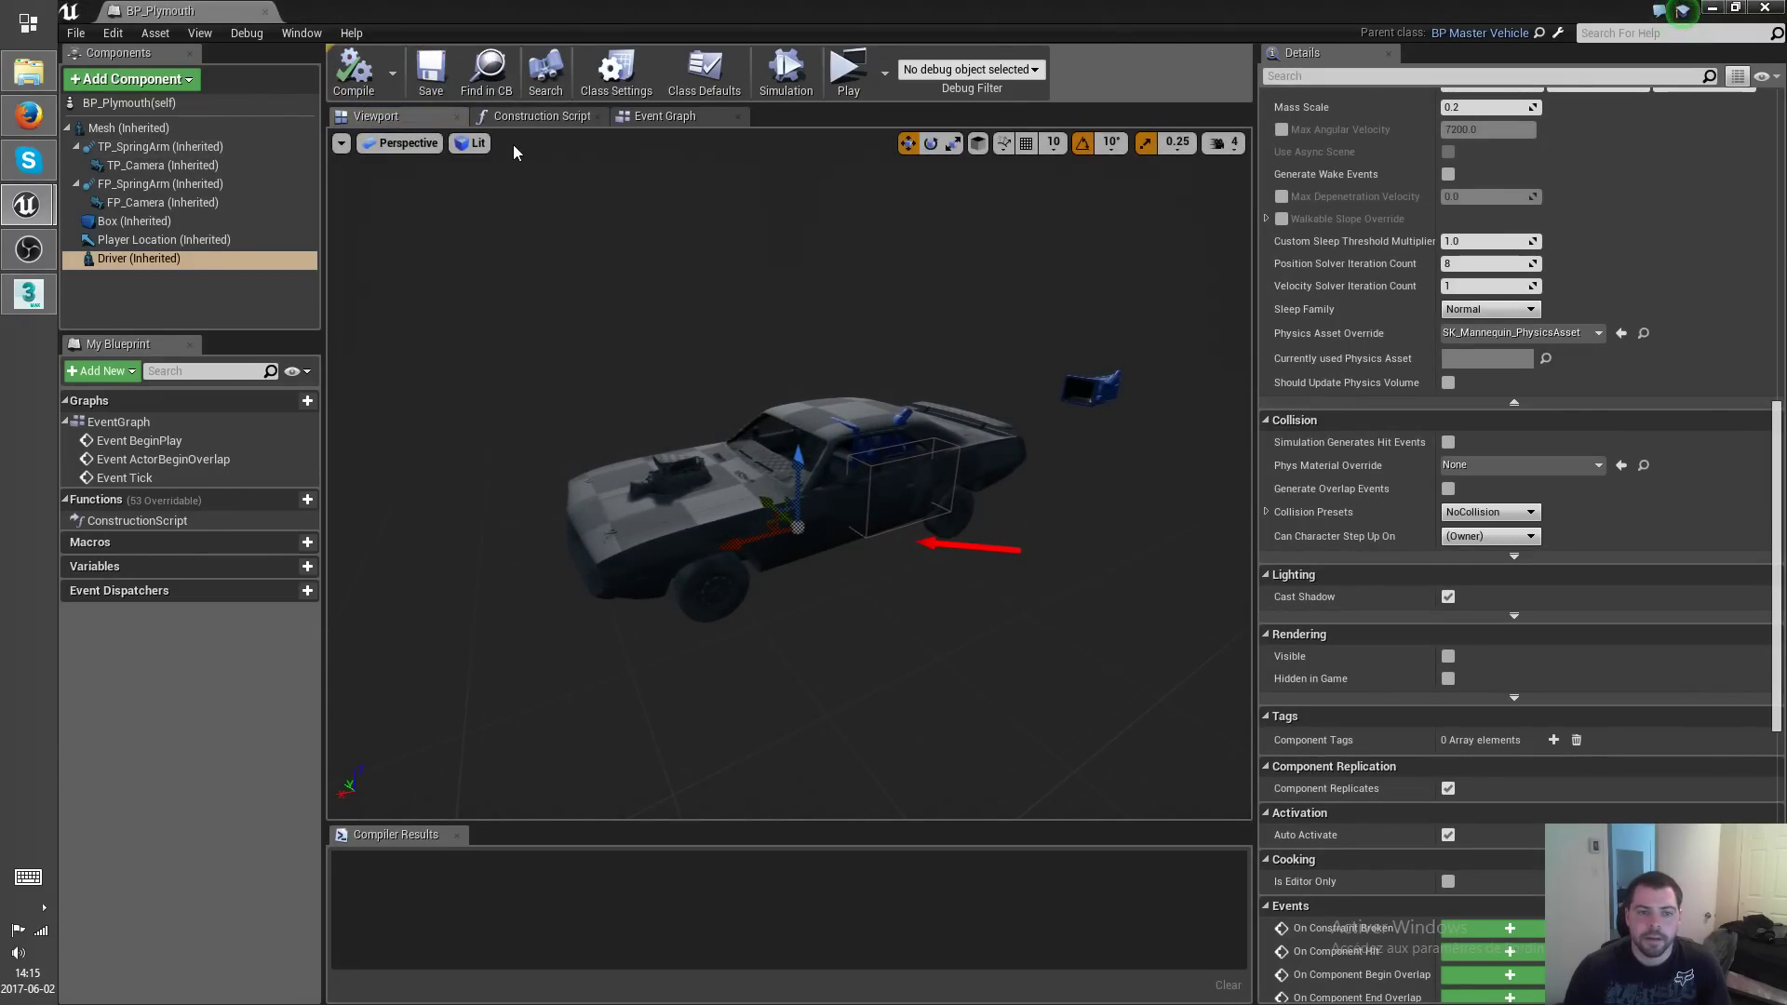
Delete the Event ActorBeginOverlap and Event Tick nodes from the BP_Plymouth event graph.
click(661, 116)
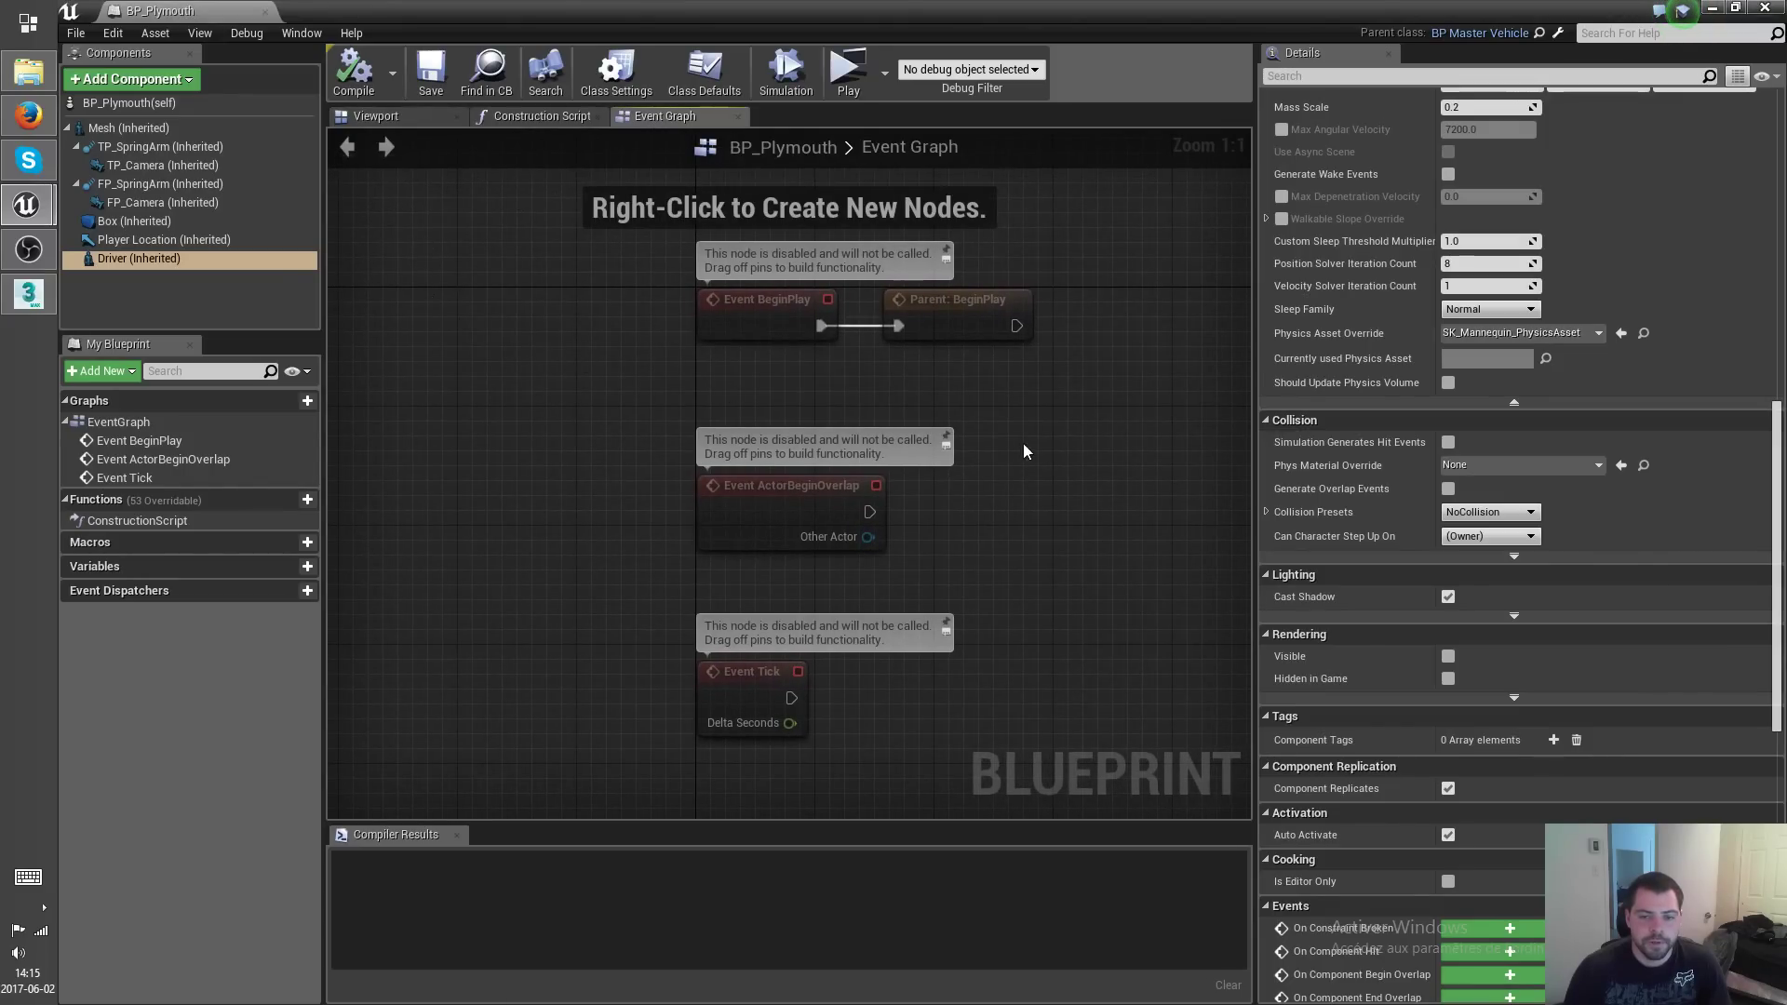
drag(510, 561, 443, 506)
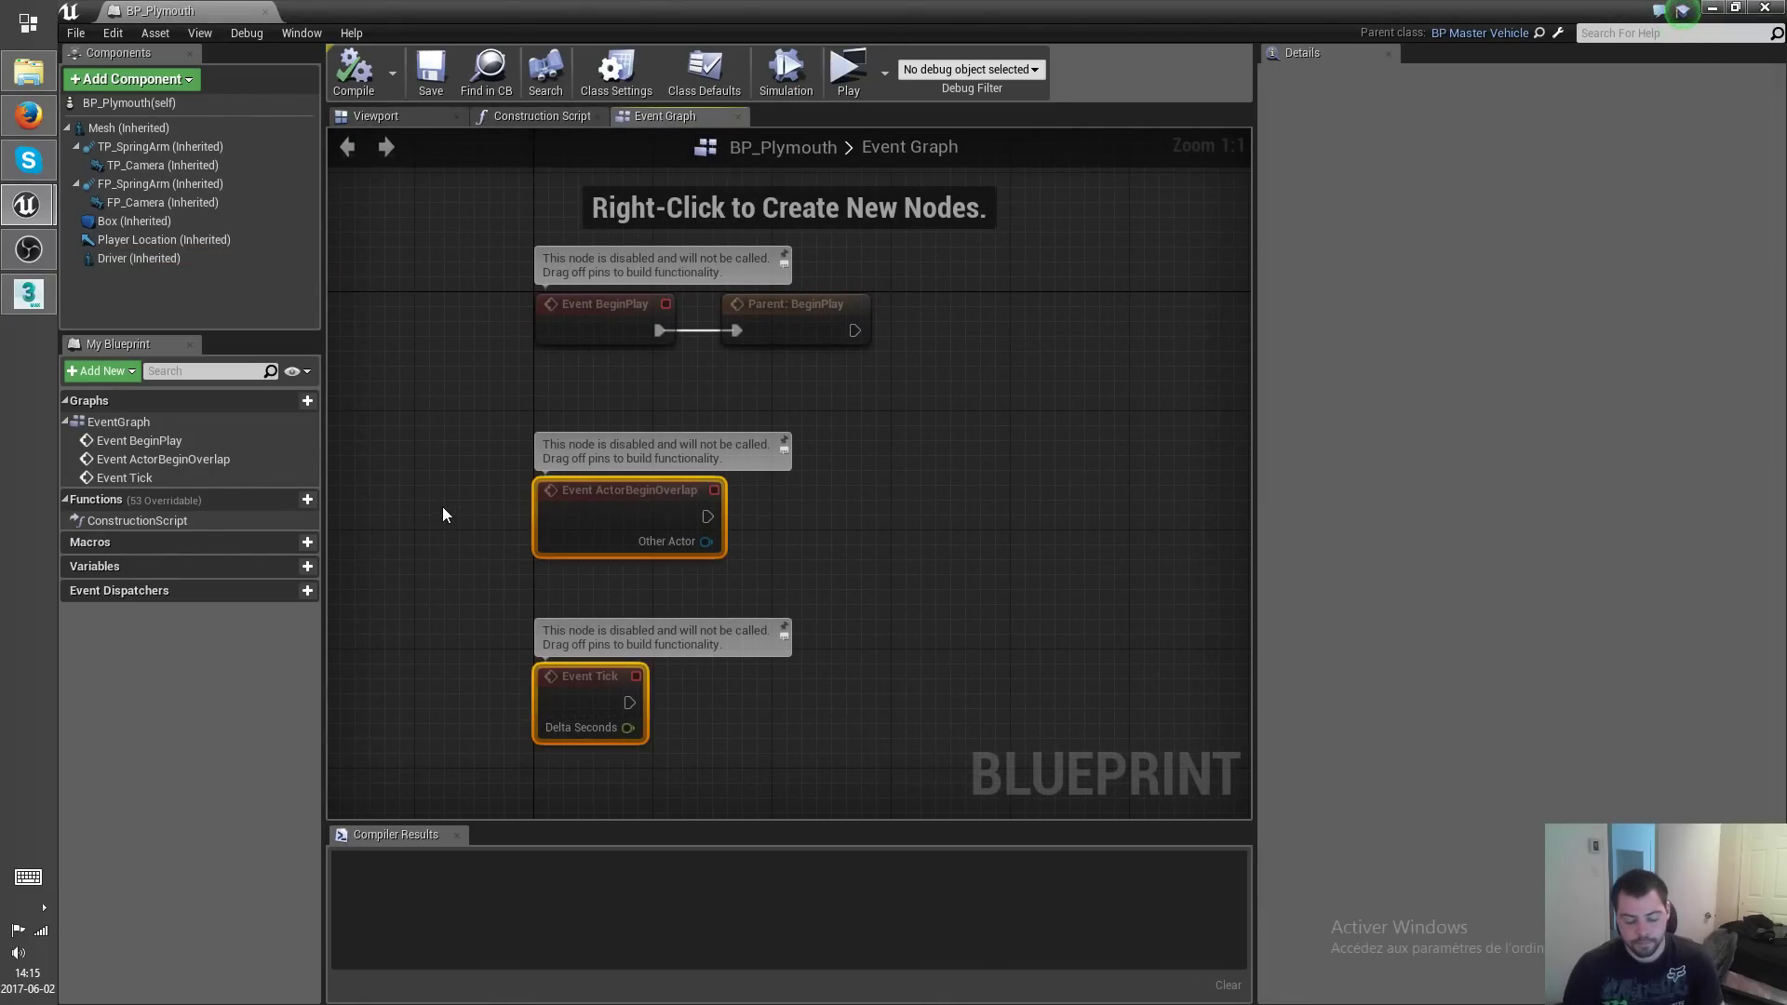
key(Delete)
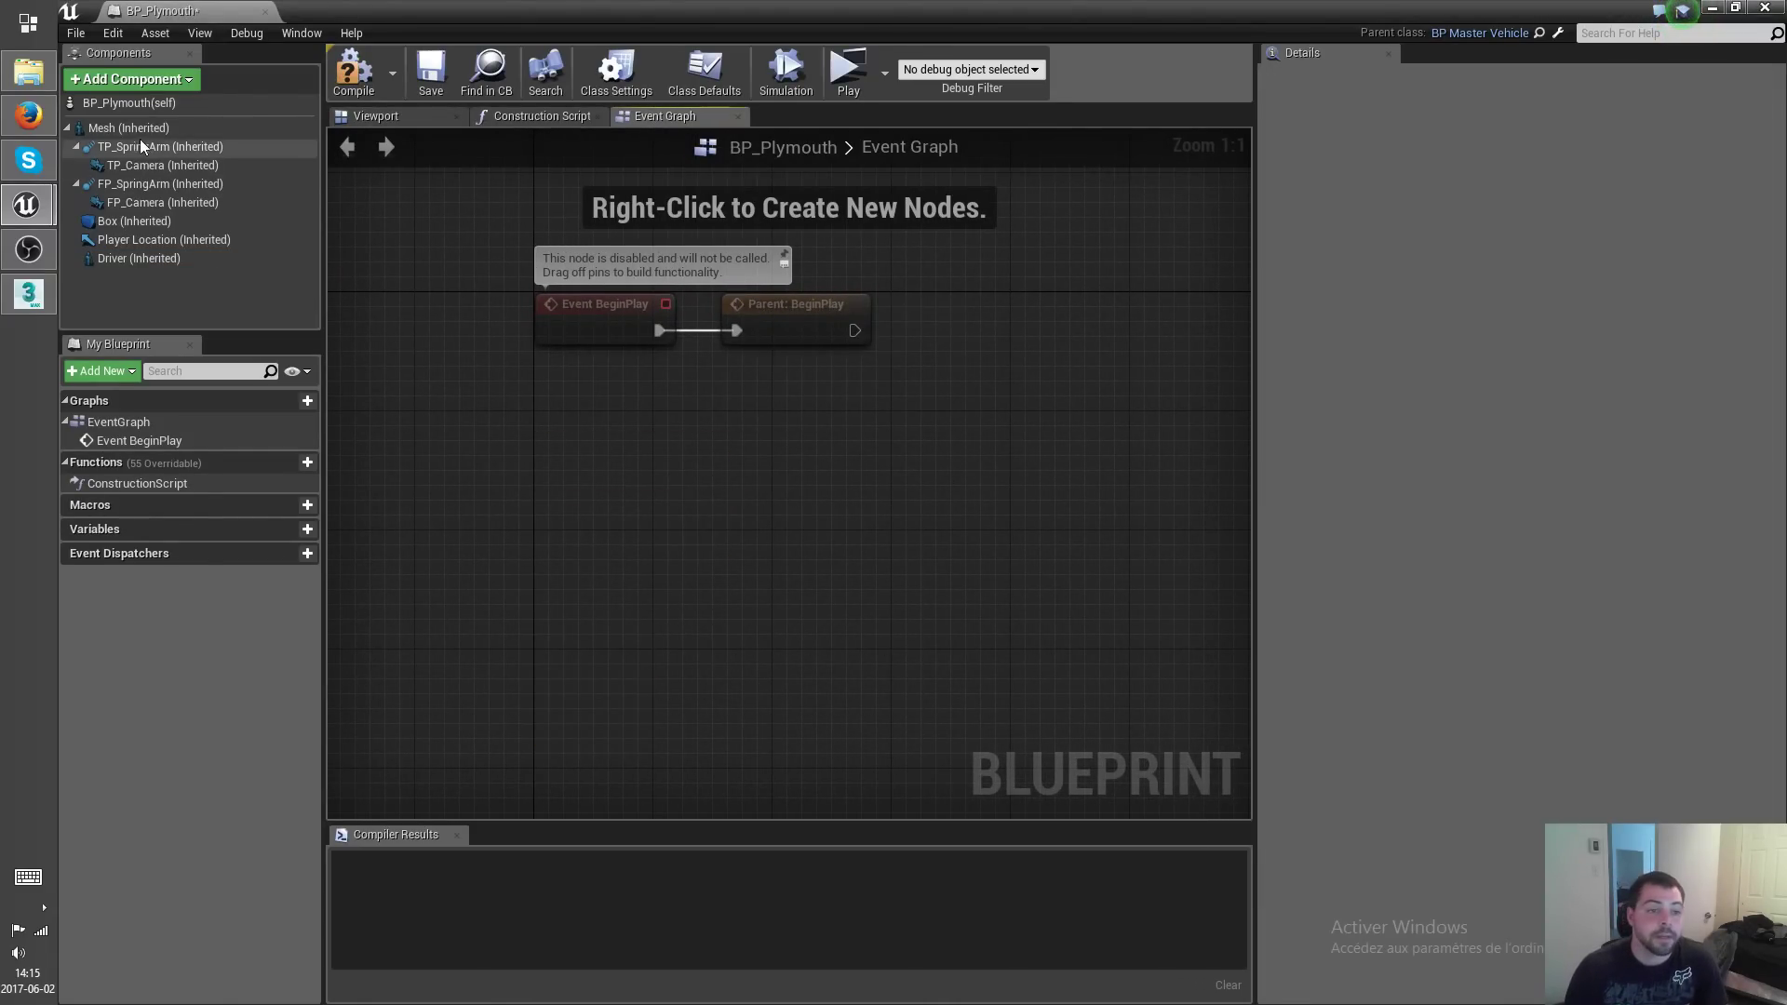
Show BP_Plymouth's class defaults and expand element 0 of the Wheels array in the Setup category.
click(137, 105)
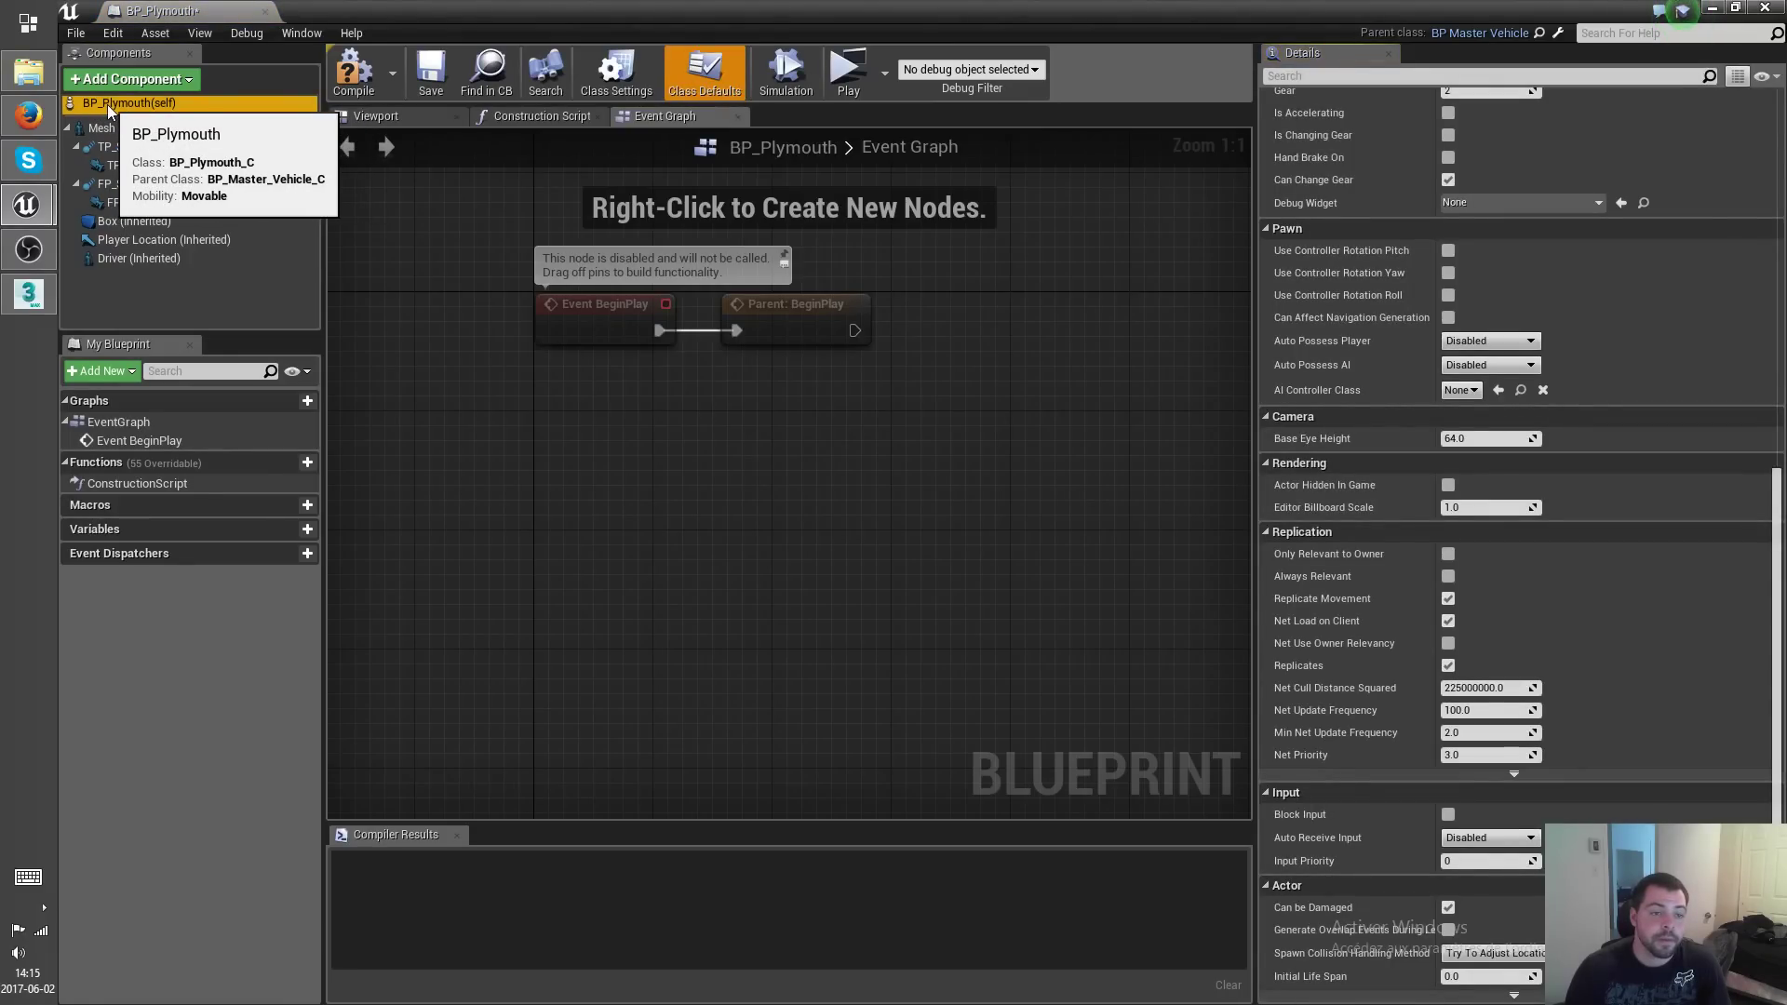
scroll(1401, 493, up, 8)
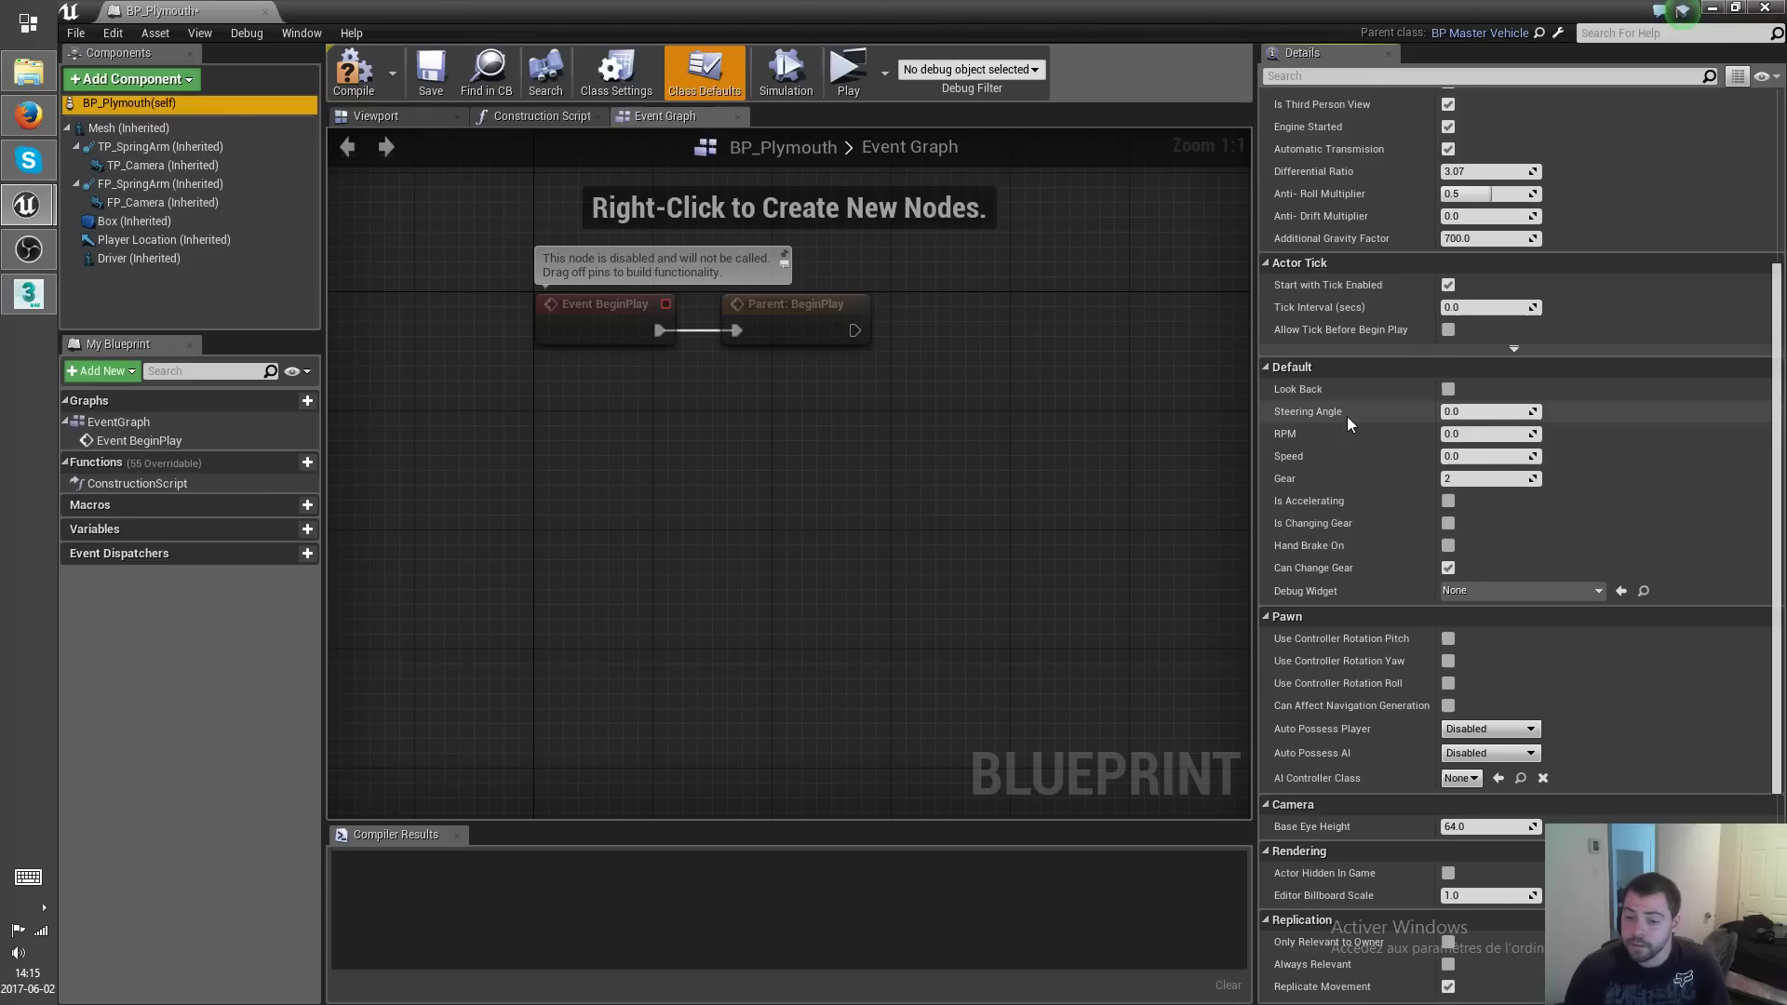
scroll(1354, 484, up, 4)
scroll(1353, 482, up, 6)
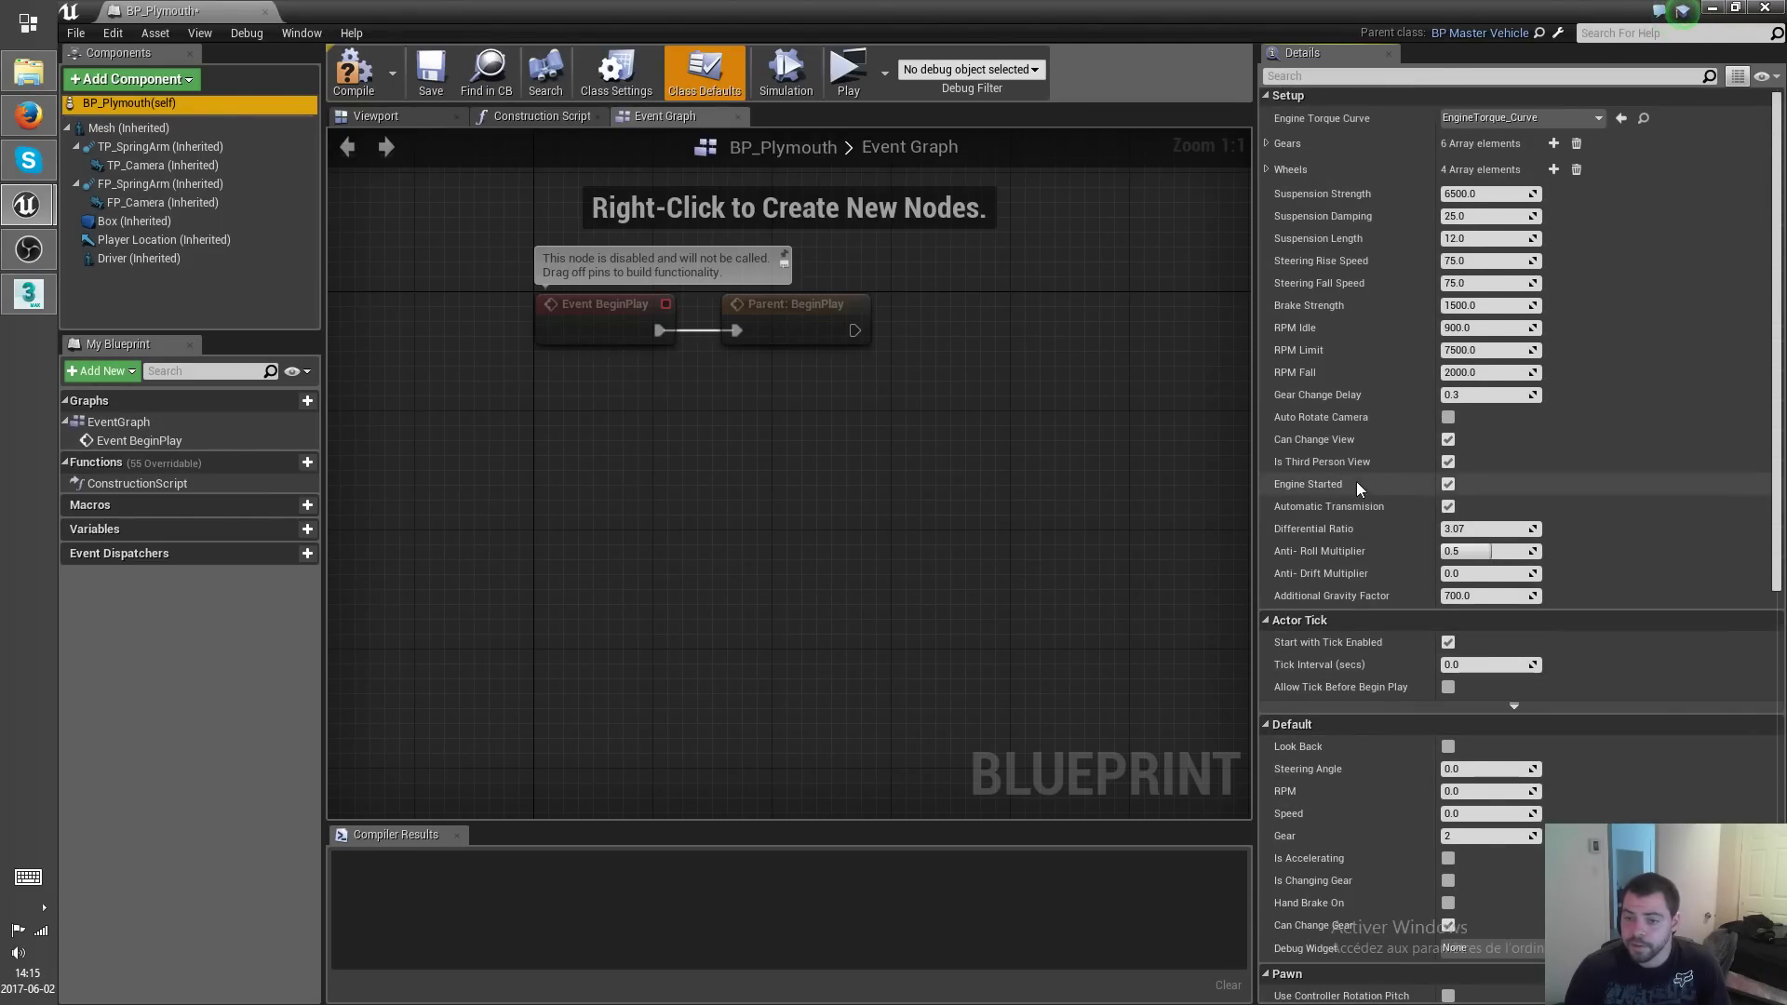
click(1266, 173)
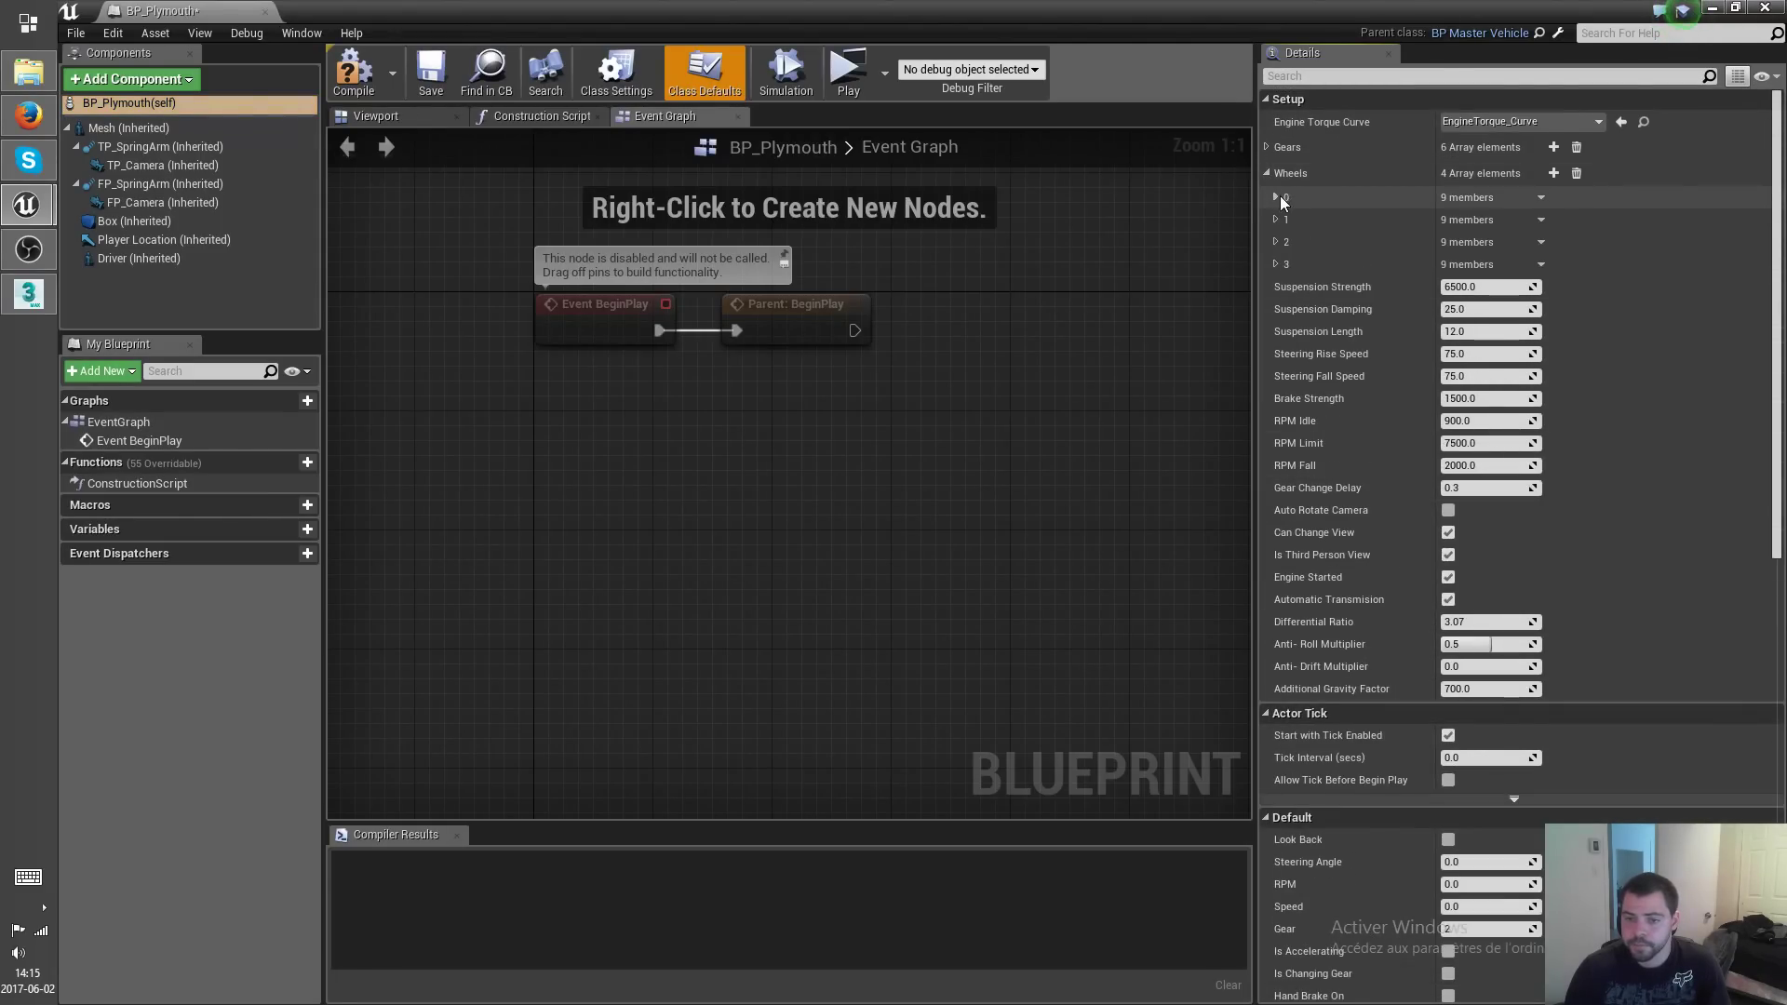
click(1276, 197)
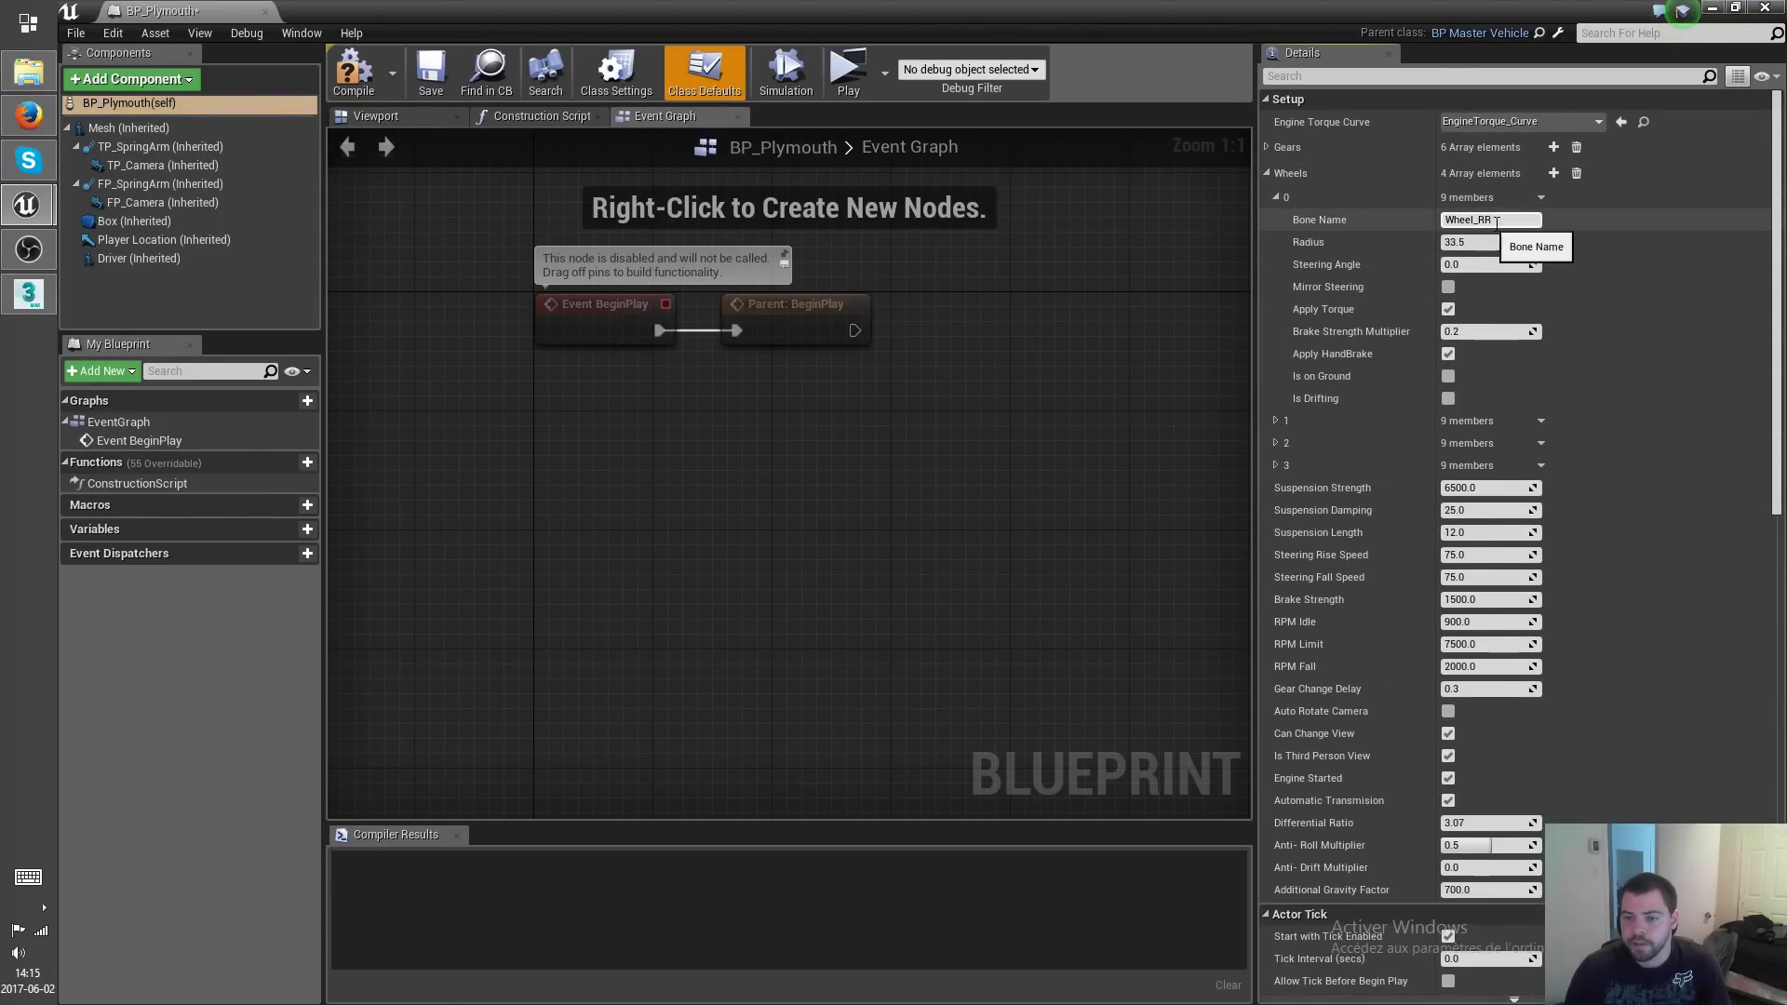
Open Plymouth_PhysicsAsset and look up the radius of the Wheel_FR body's collision capsule.
click(1713, 8)
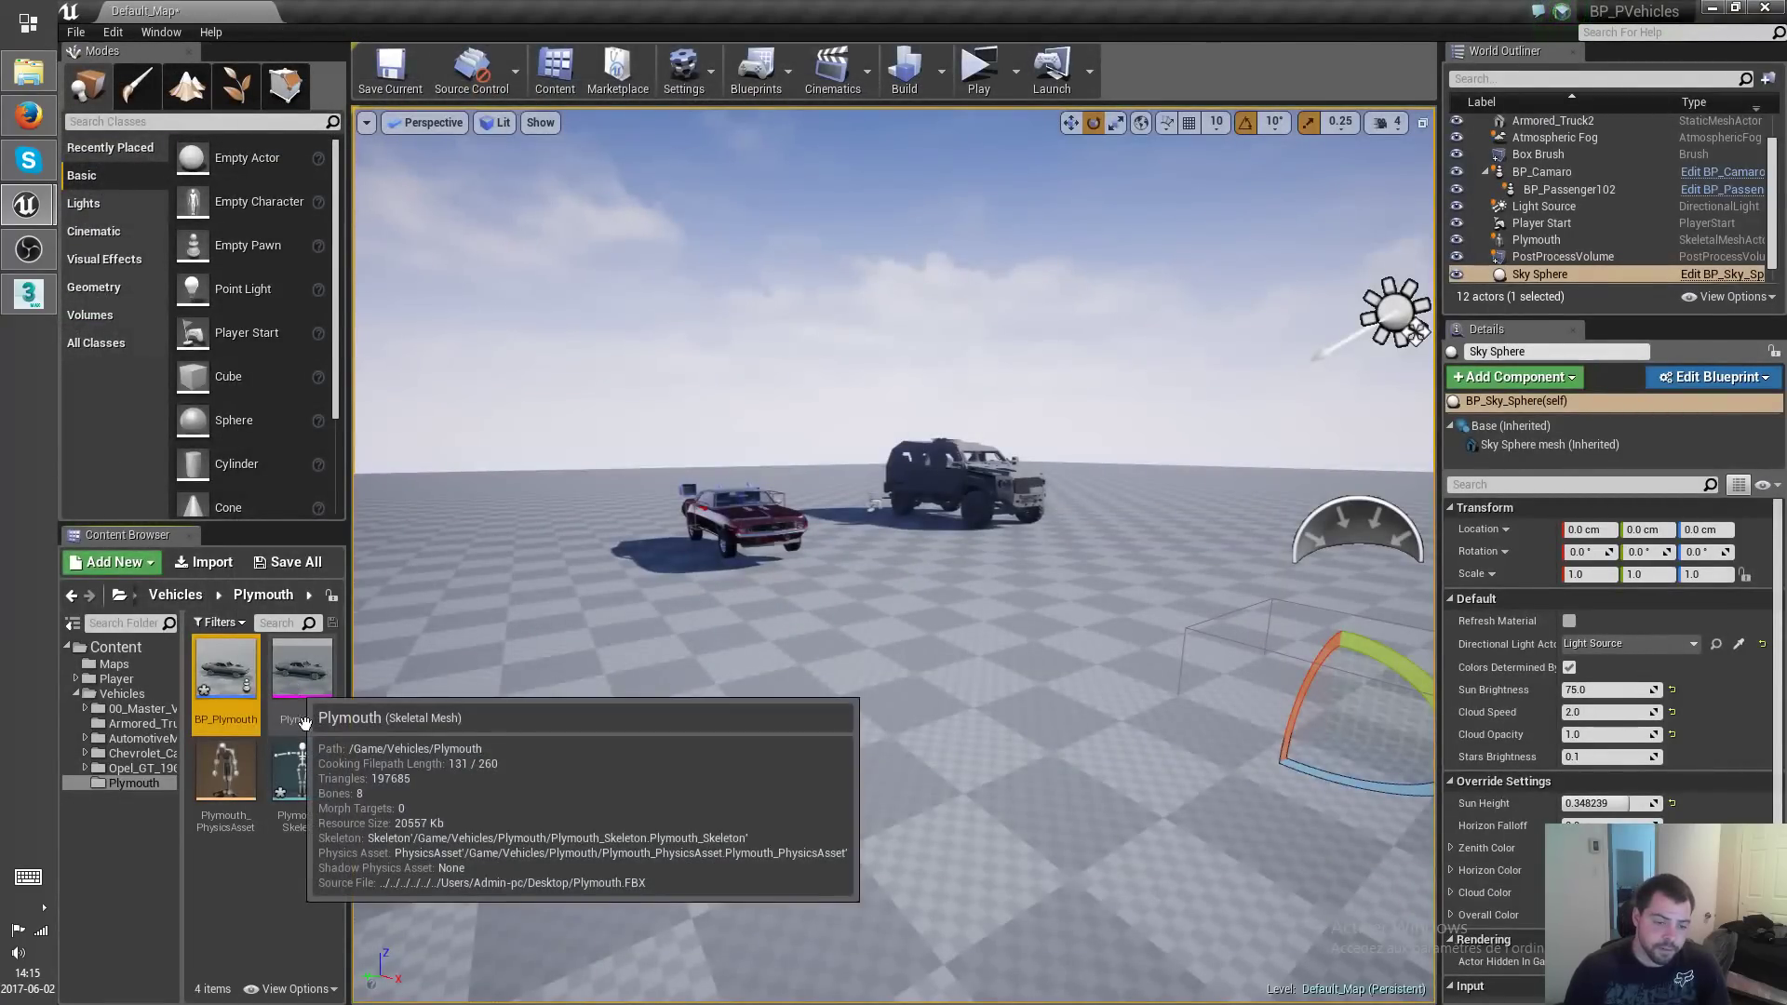
double_click(225, 770)
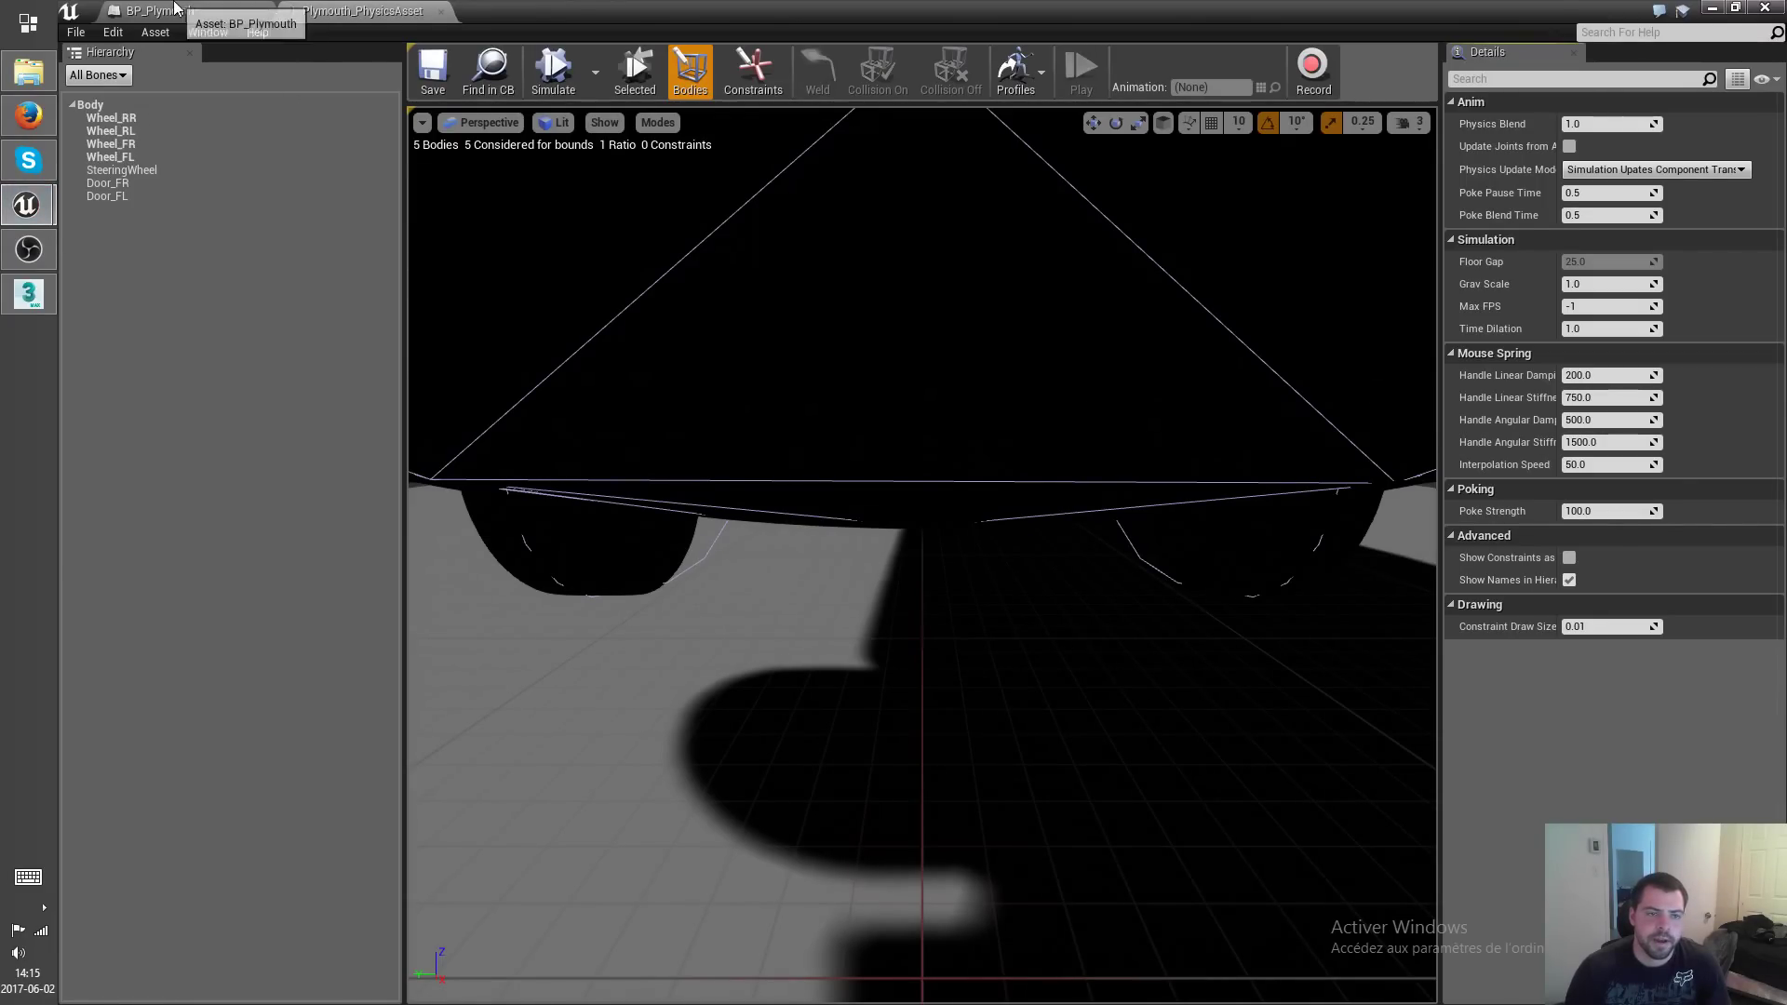
click(174, 10)
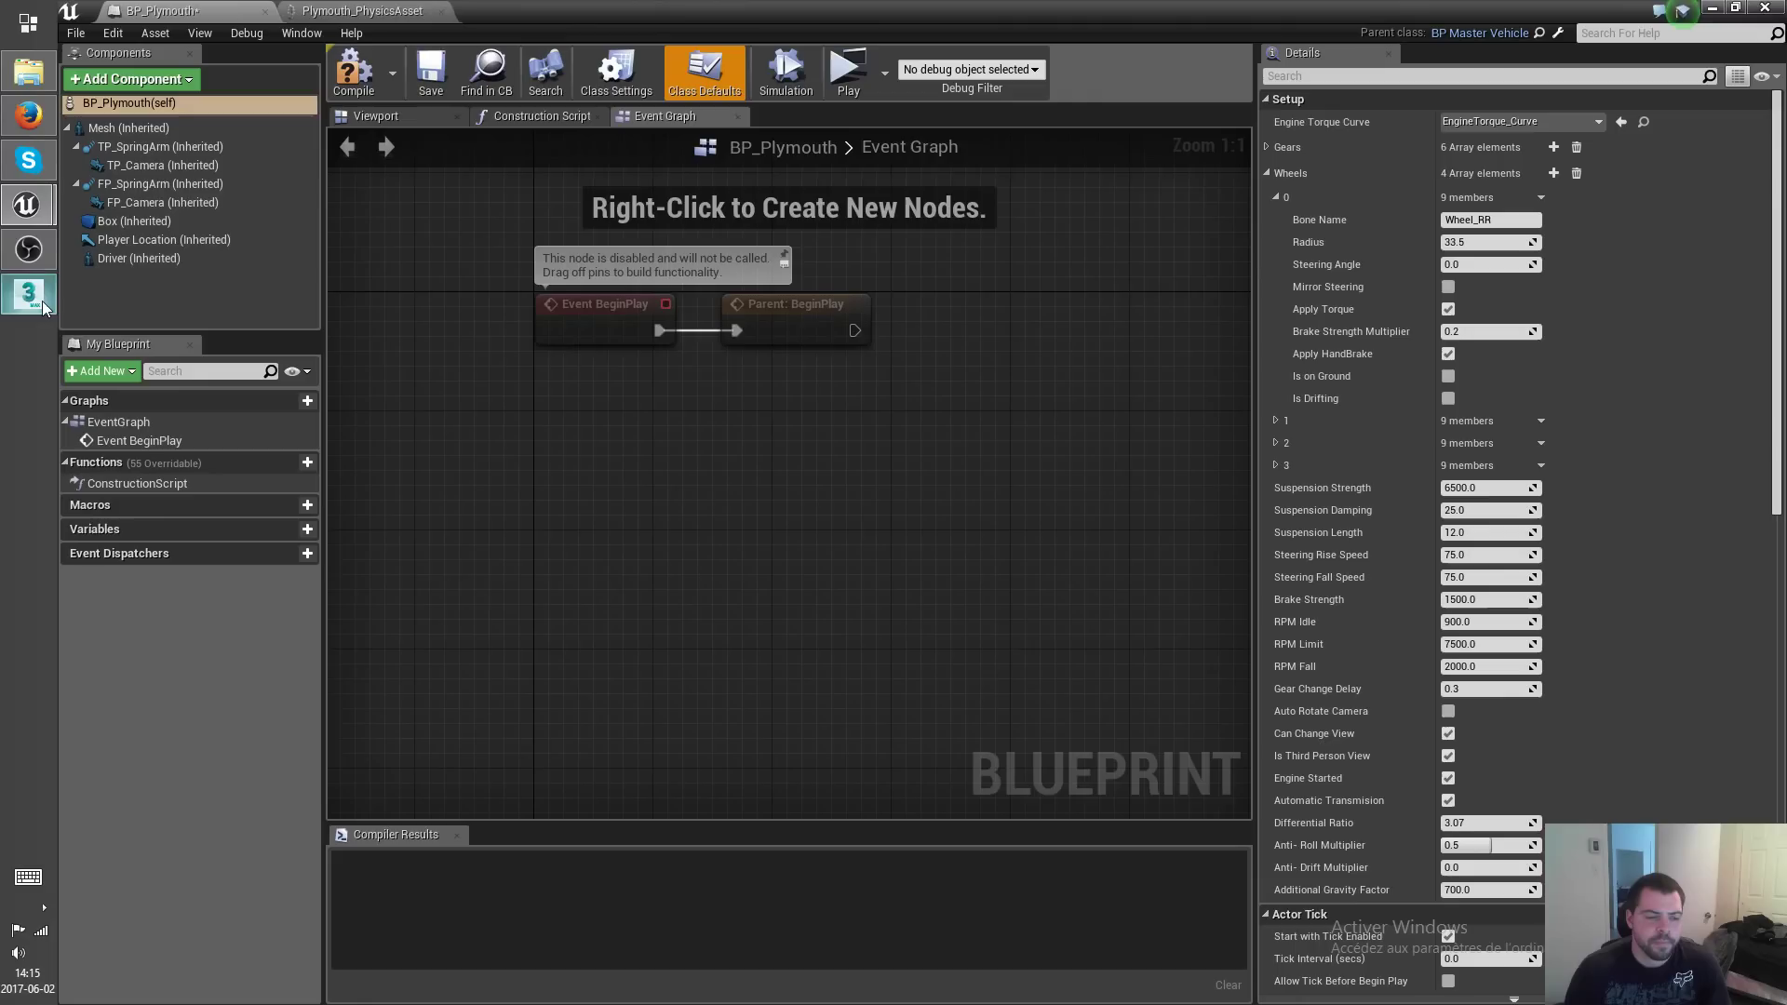
mouse_move(37, 200)
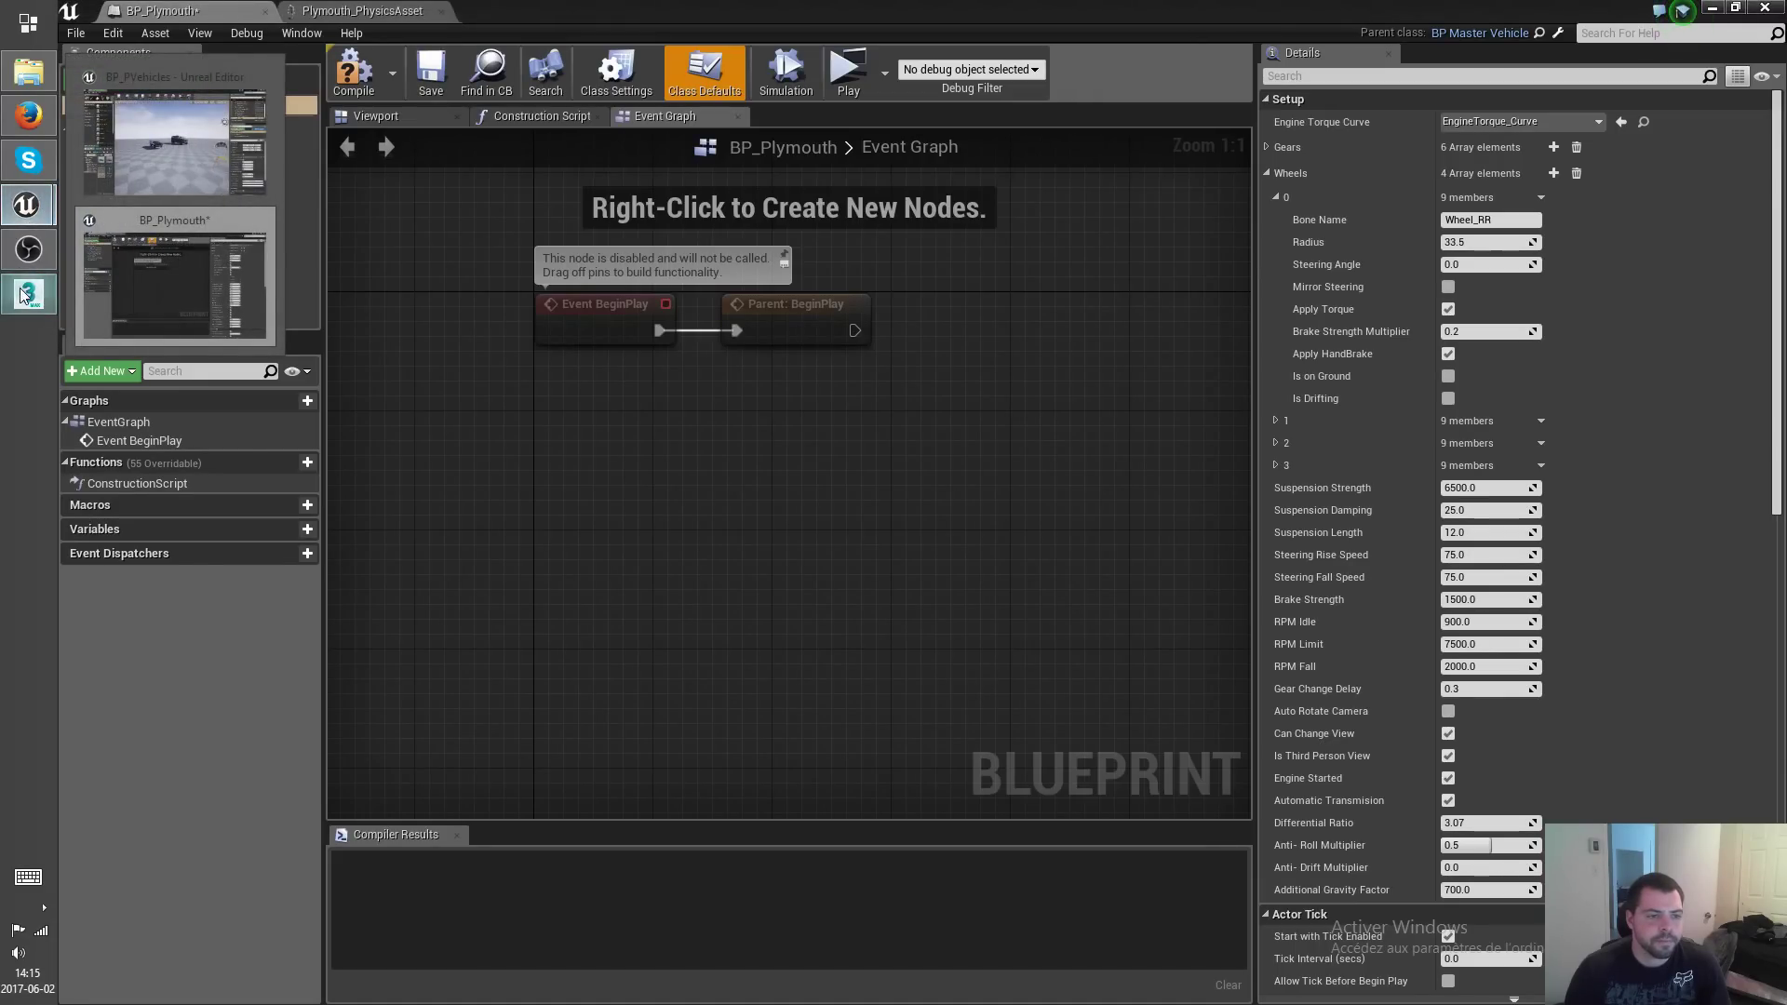
click(343, 12)
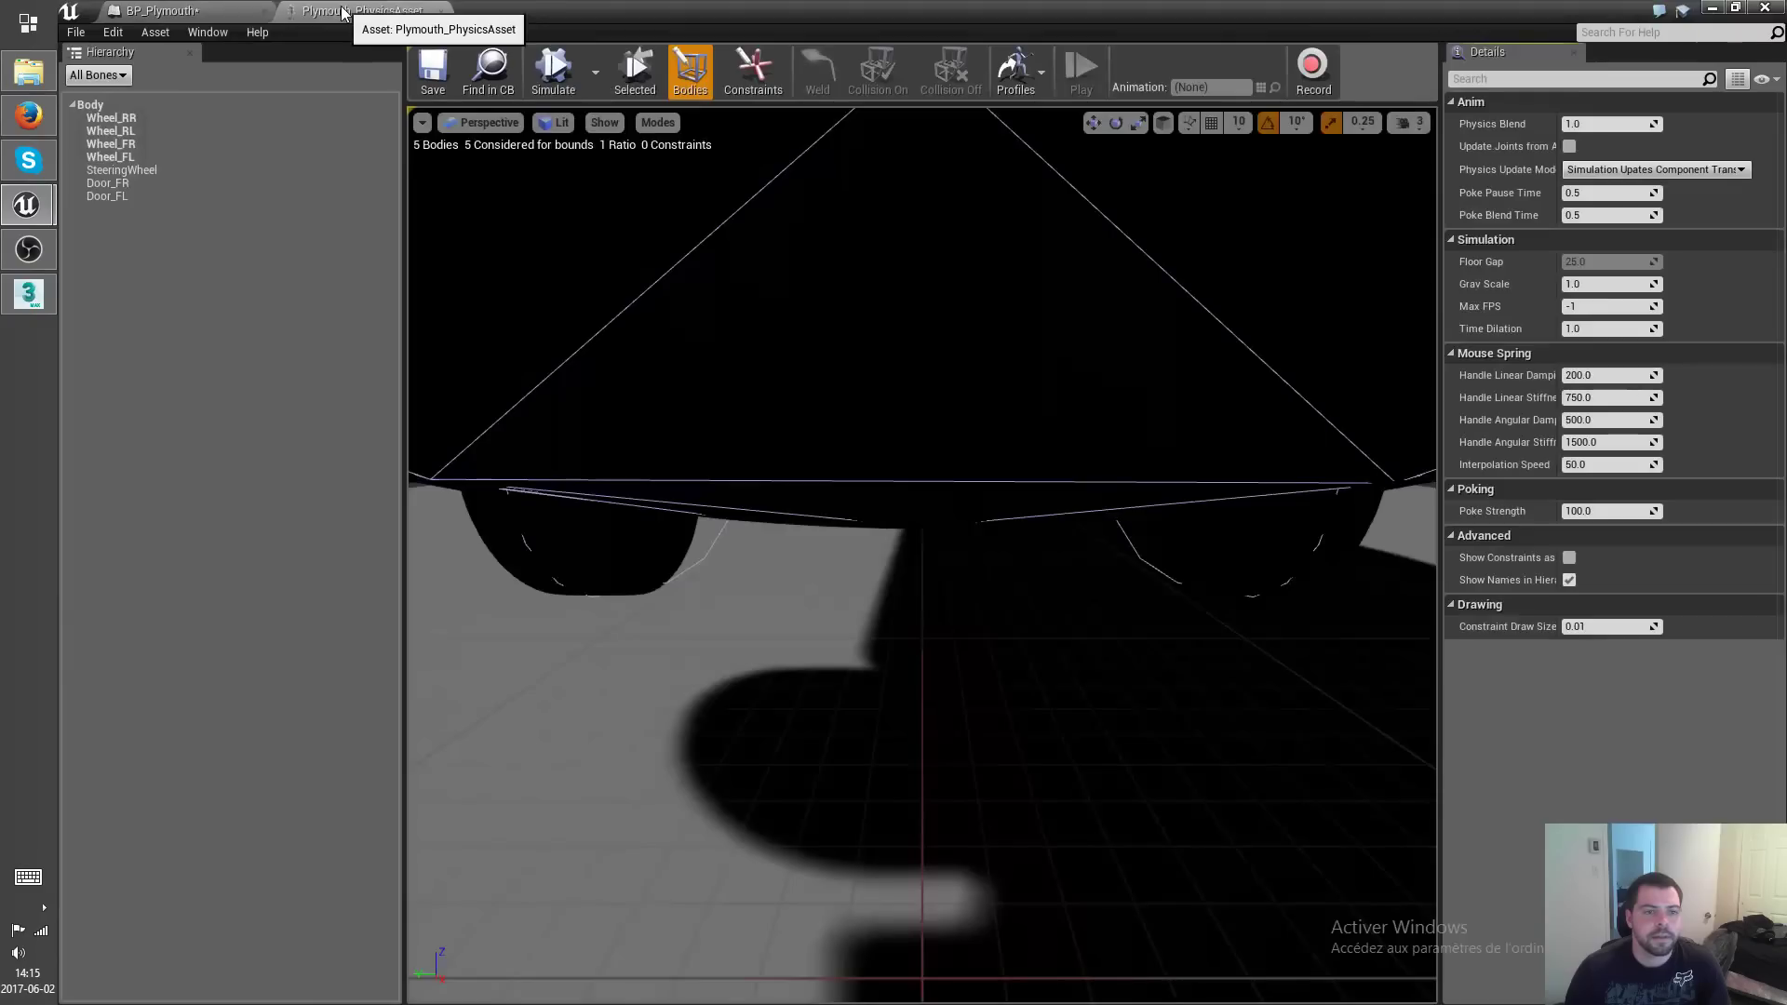
right_drag(693, 646, 728, 655)
click(872, 506)
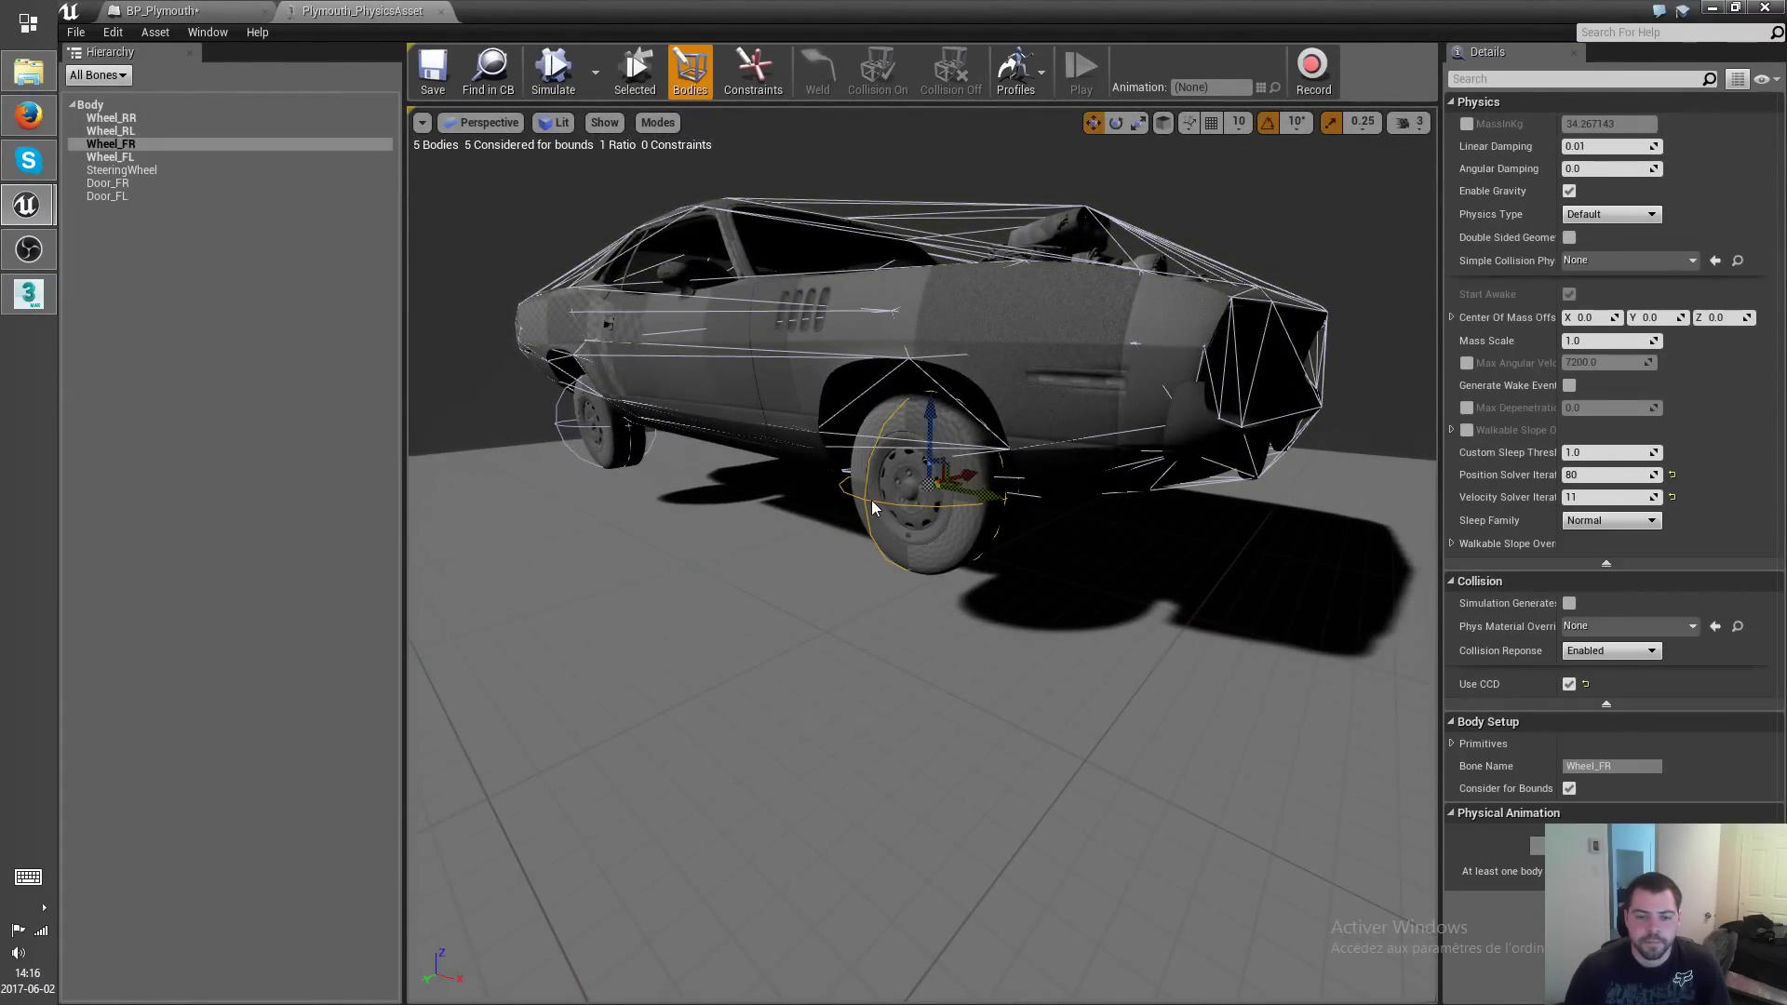
click(1452, 744)
click(1460, 809)
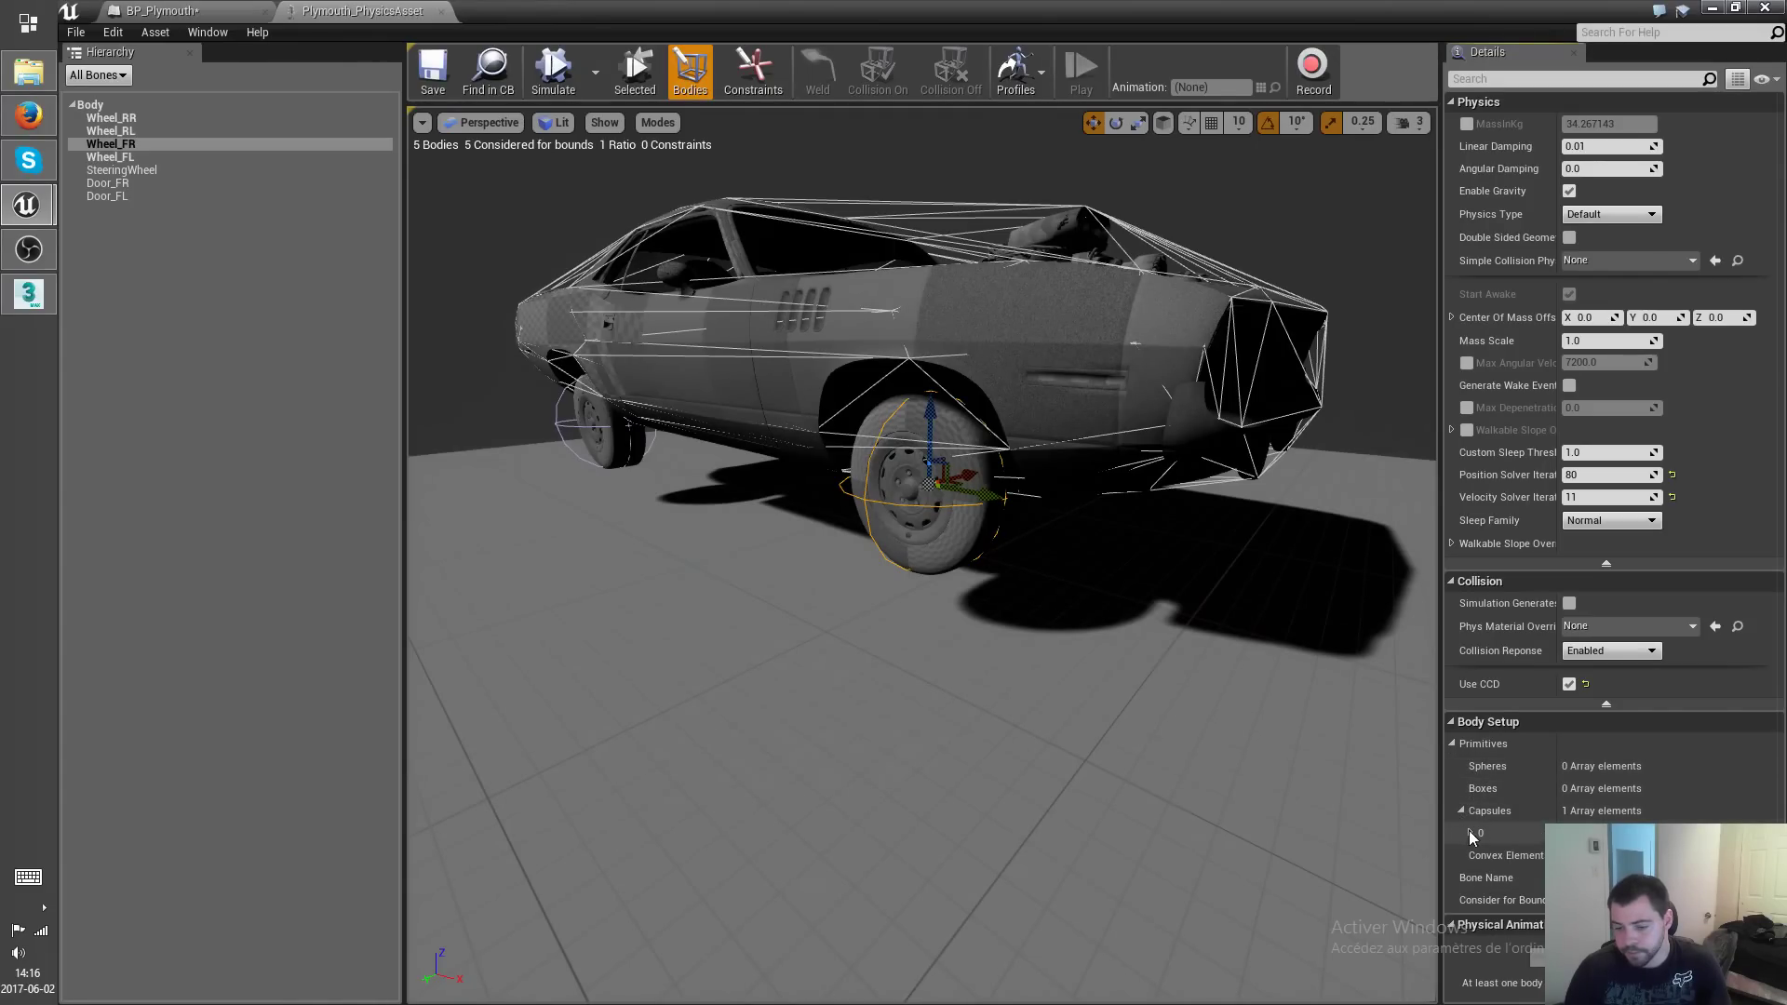
click(1468, 832)
scroll(1472, 840, down, 1)
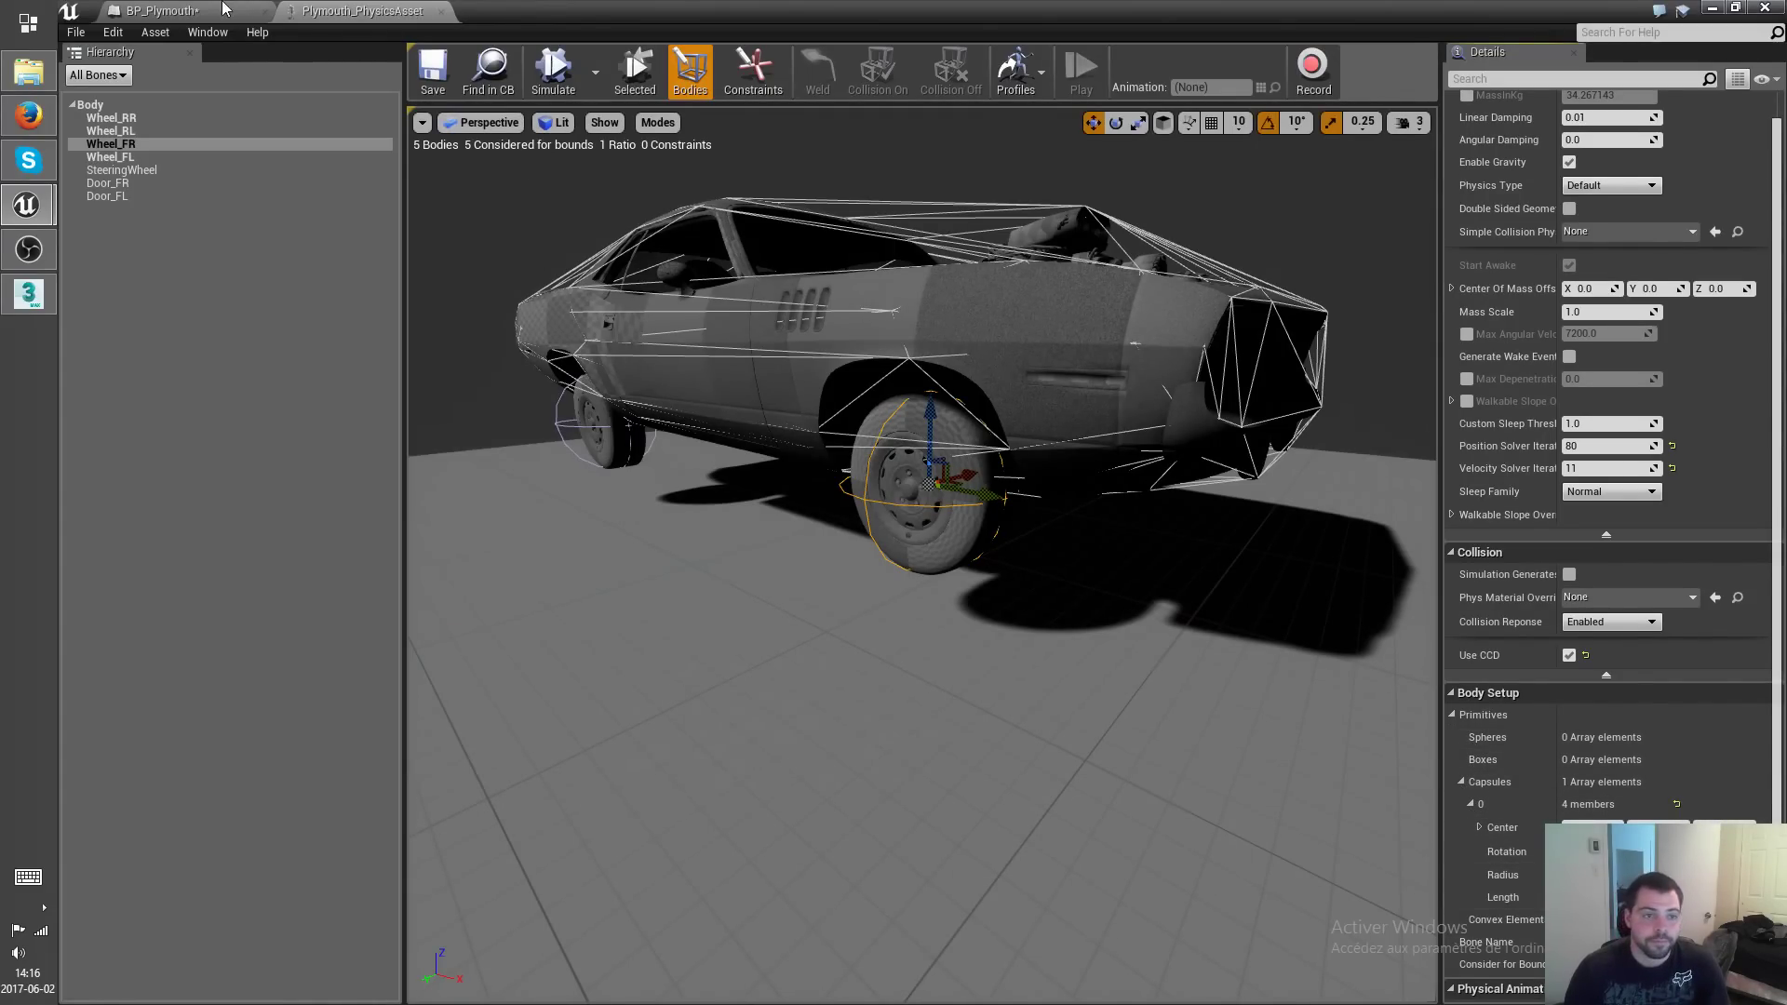
In BP_Plymouth's Wheels array, set the radius of the Wheel_RR, Wheel_RL and Wheel_FL elements to 29.840679.
click(191, 10)
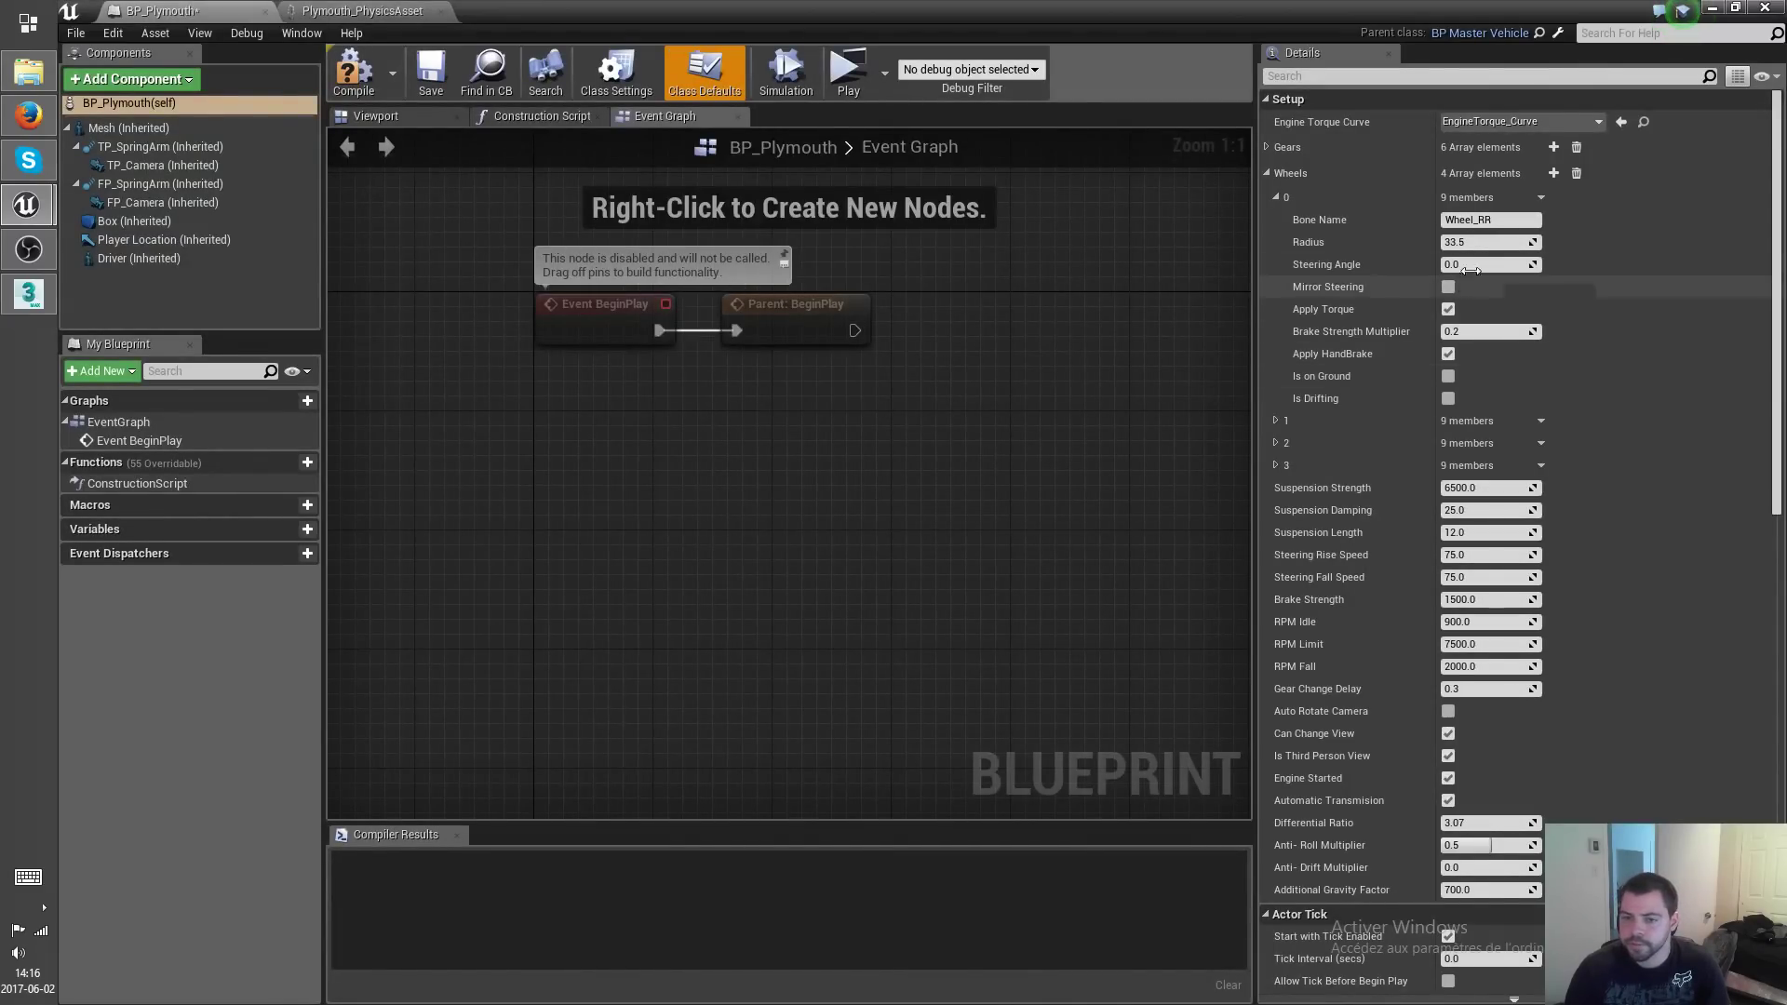
click(1493, 242)
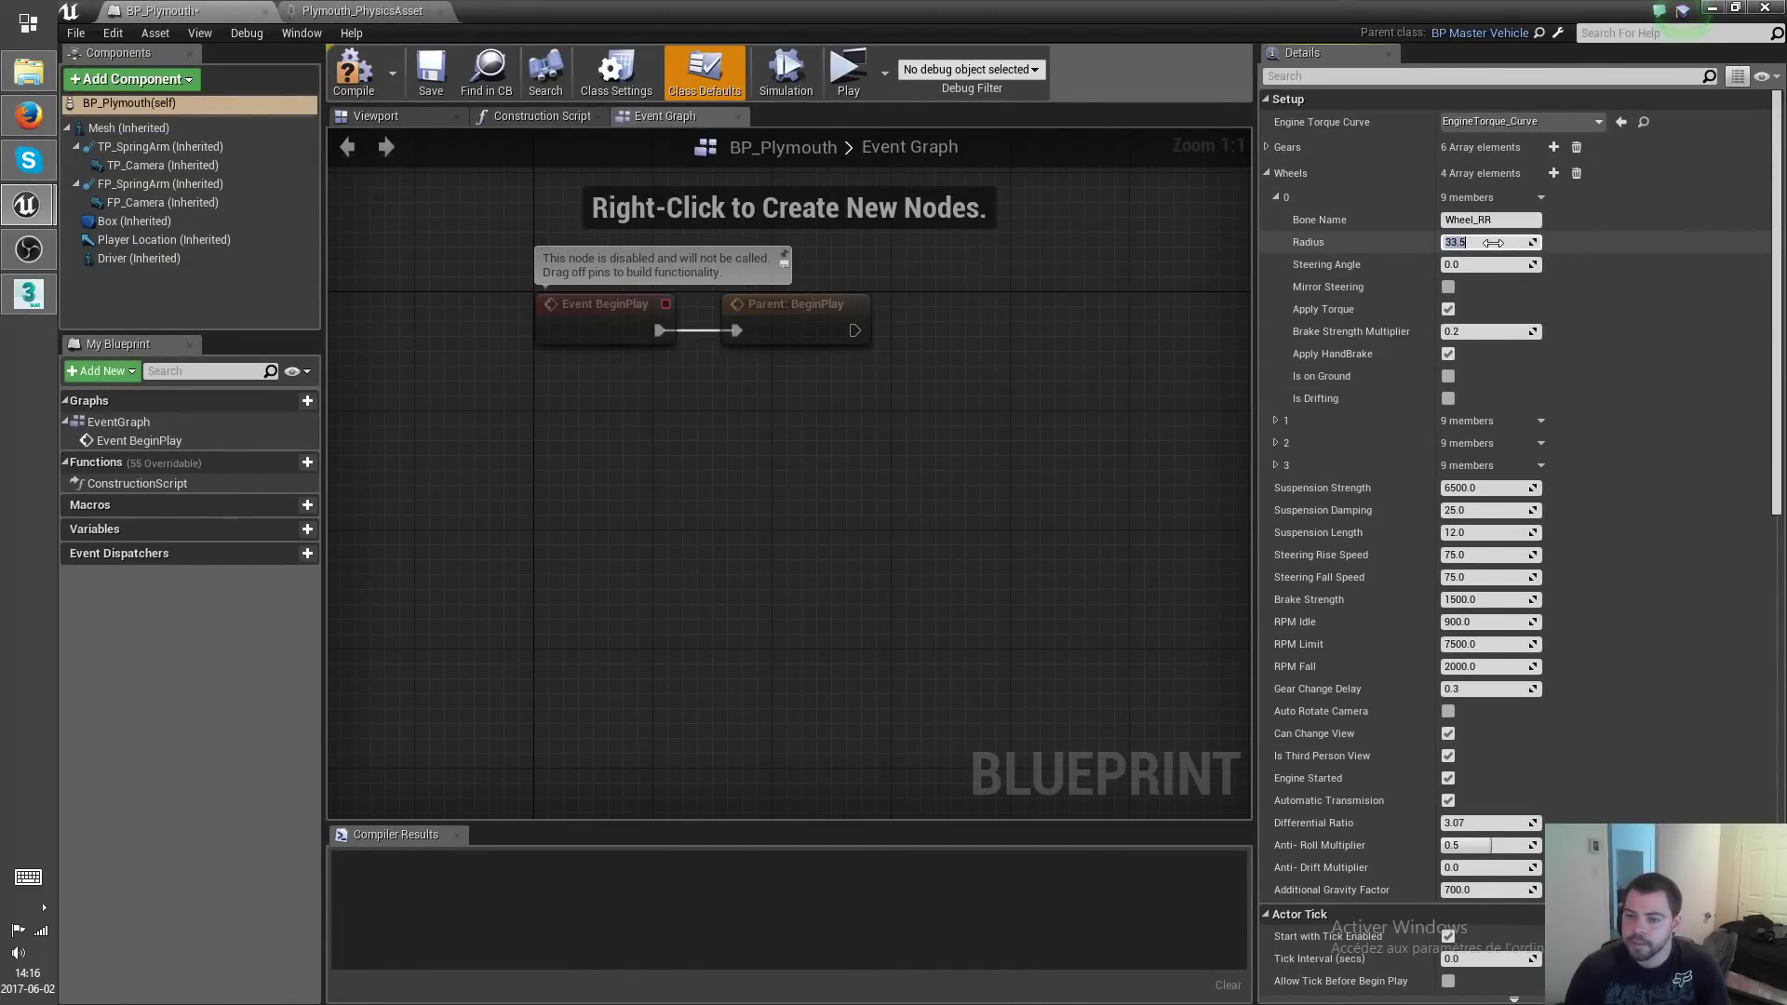
click(1276, 197)
click(1277, 219)
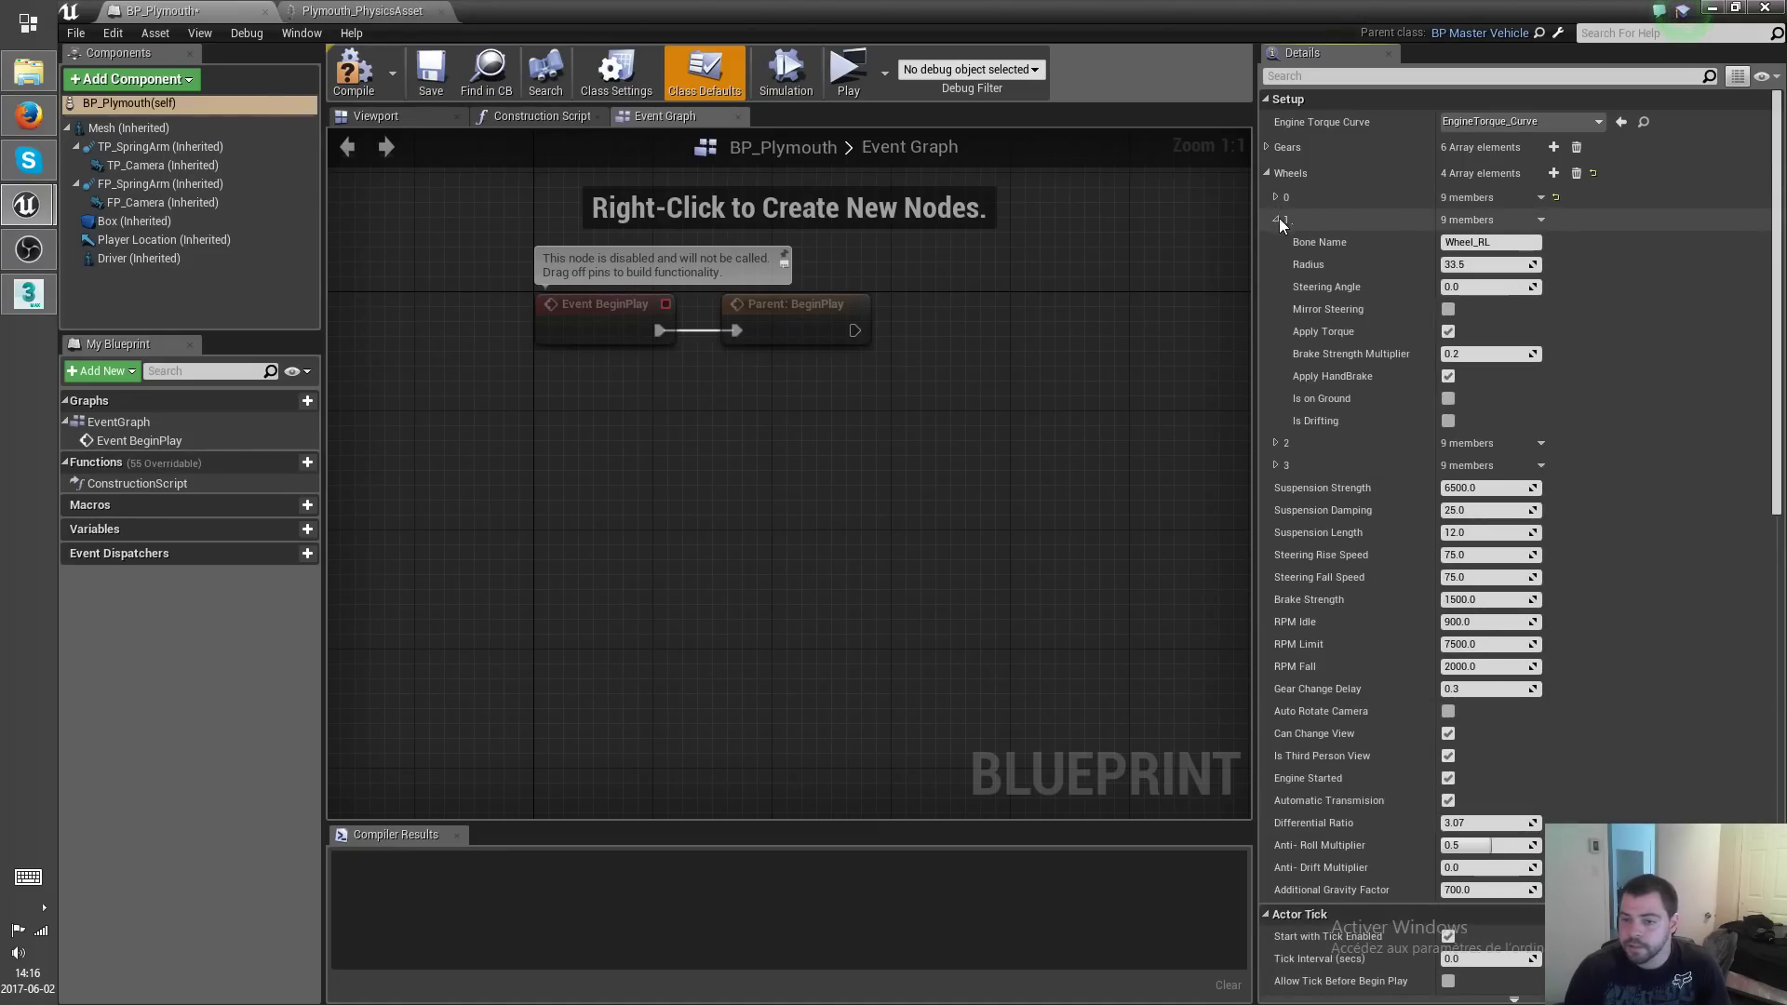
click(1489, 266)
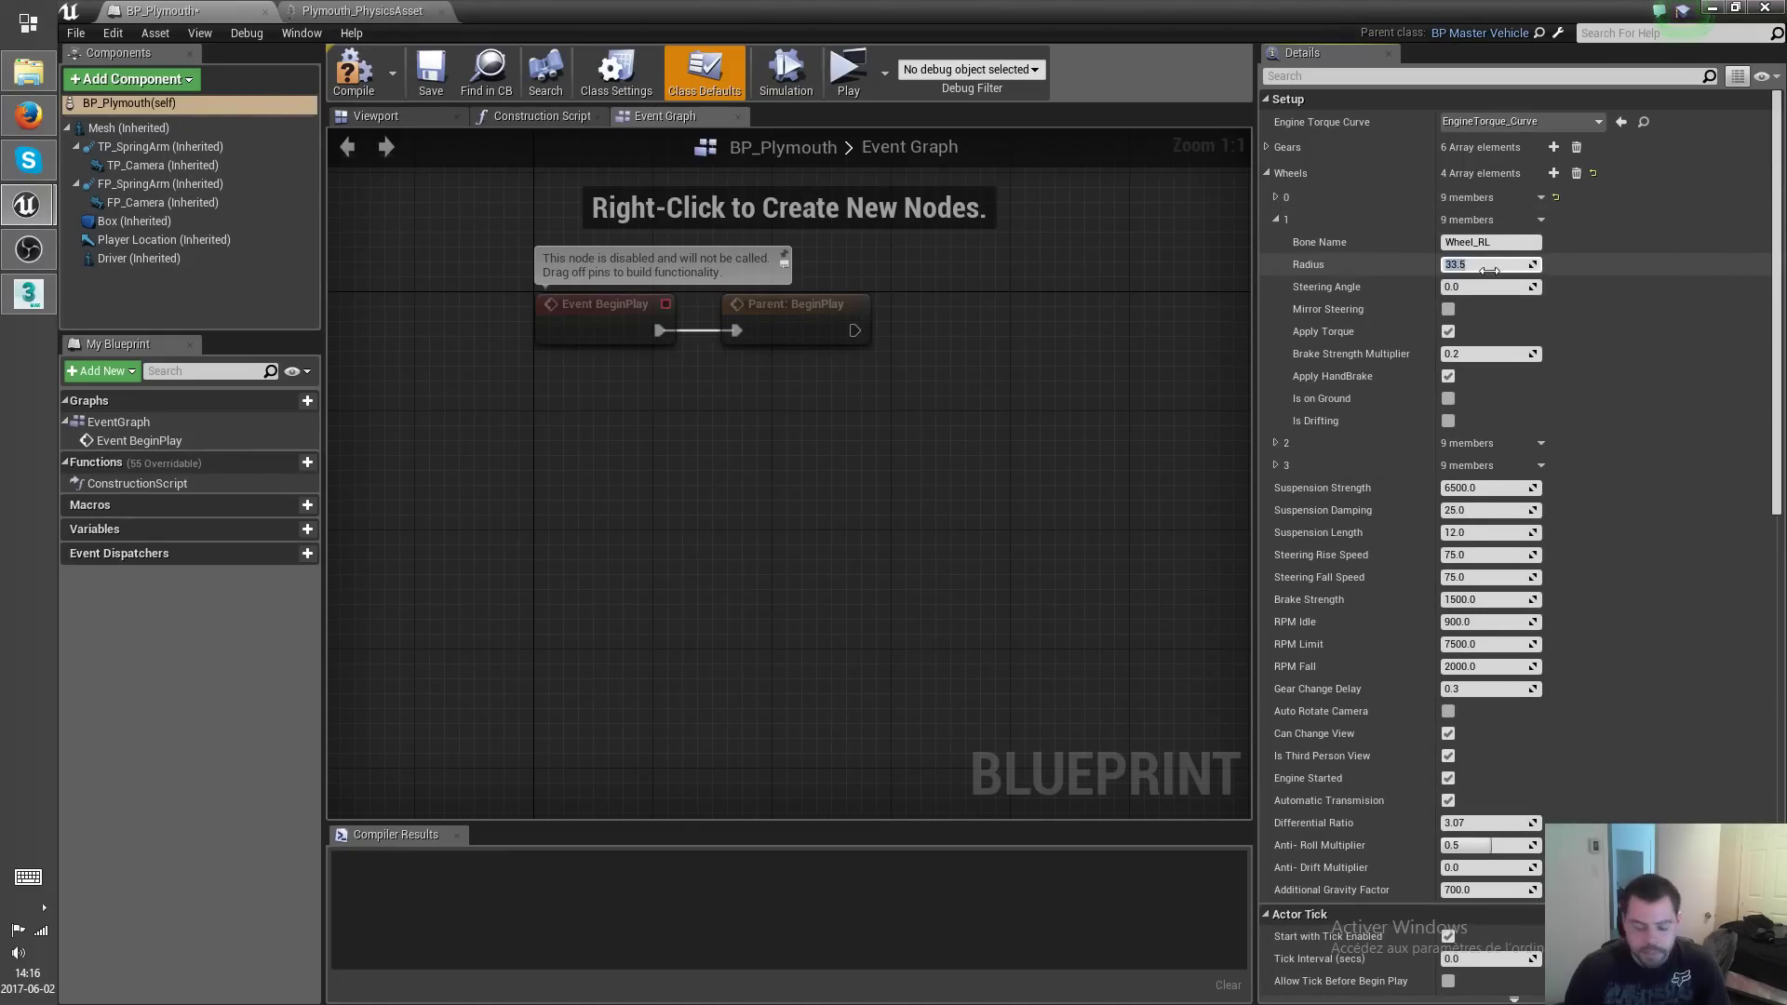
click(1276, 220)
click(1276, 242)
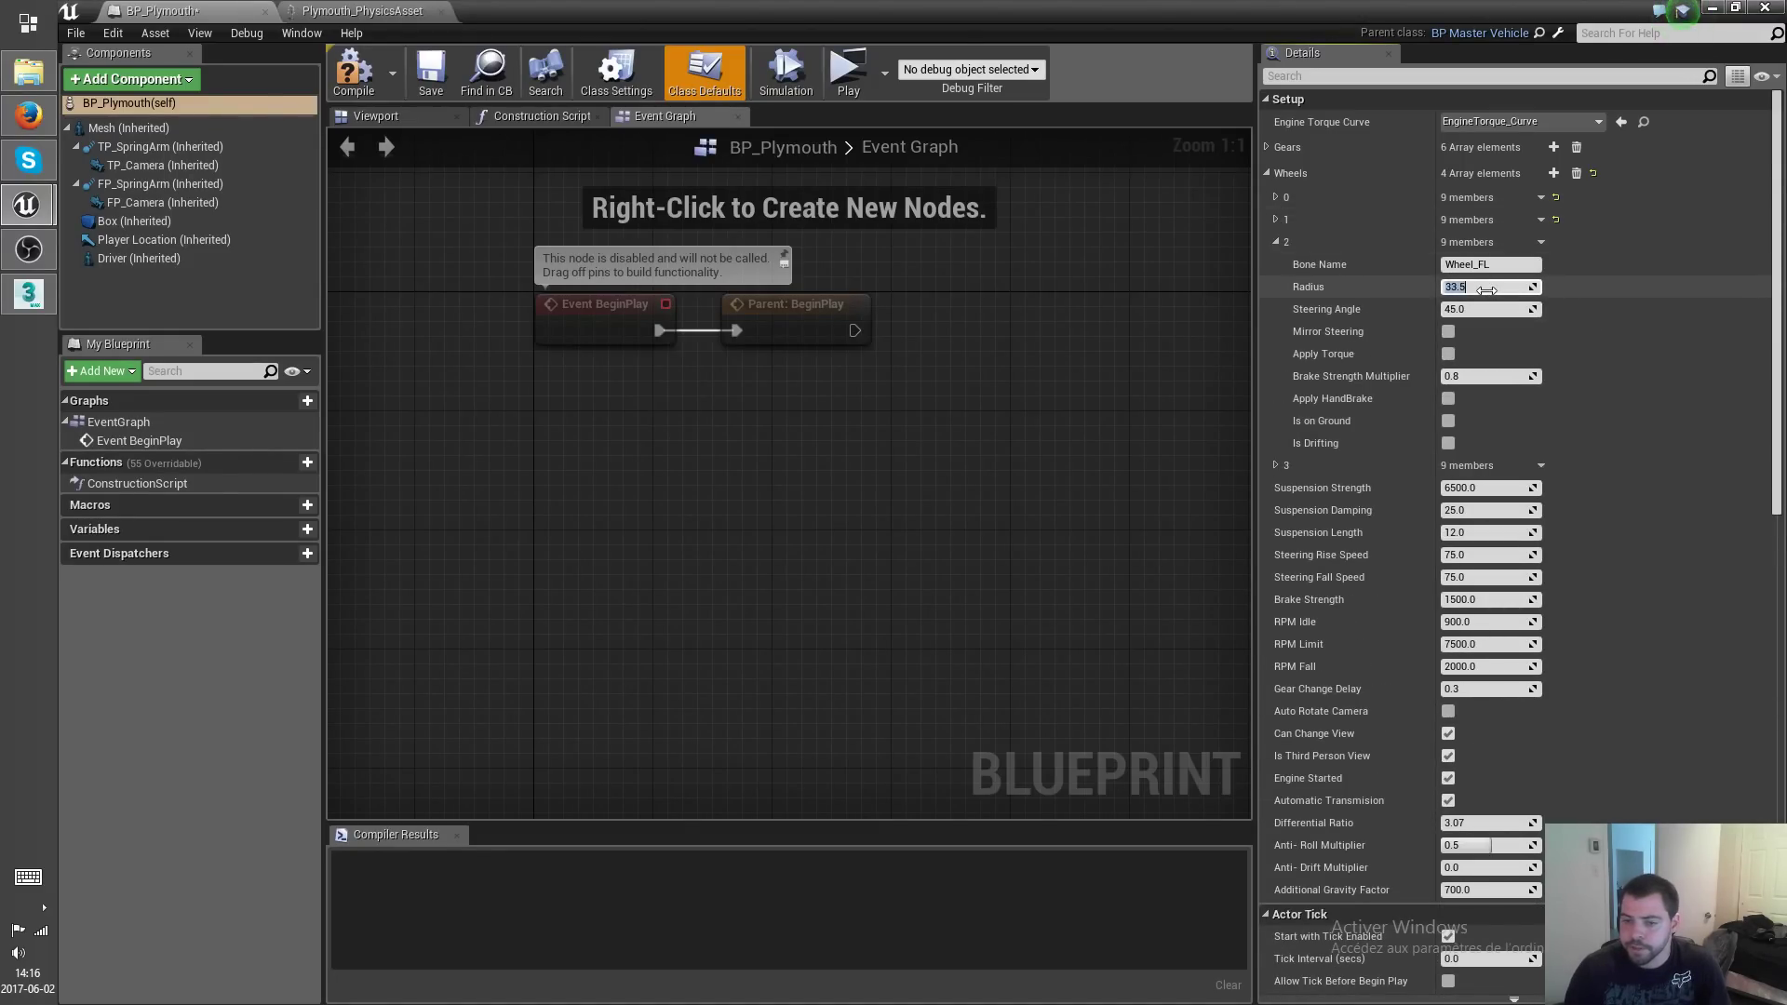
text(29.840679)
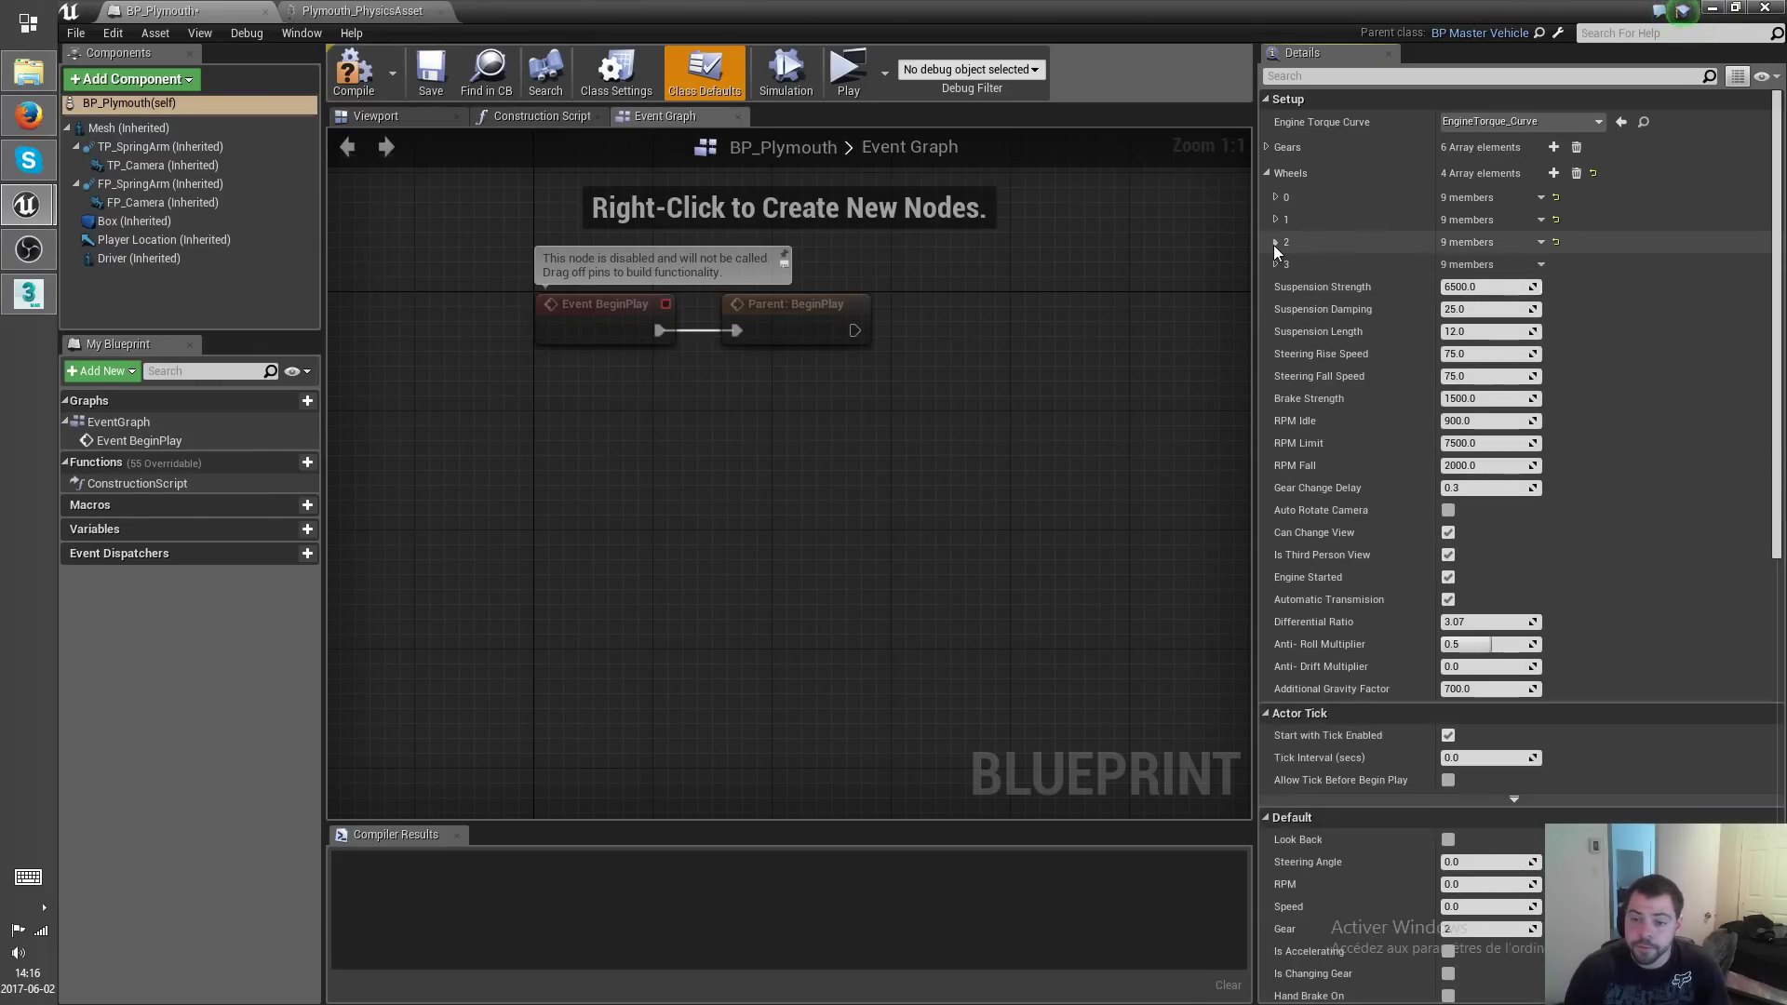
Set the Wheel_FR element's radius to 29.840679 in the Wheels array, collapse its entry, and compile and save BP_Plymouth.
click(1276, 242)
click(1277, 265)
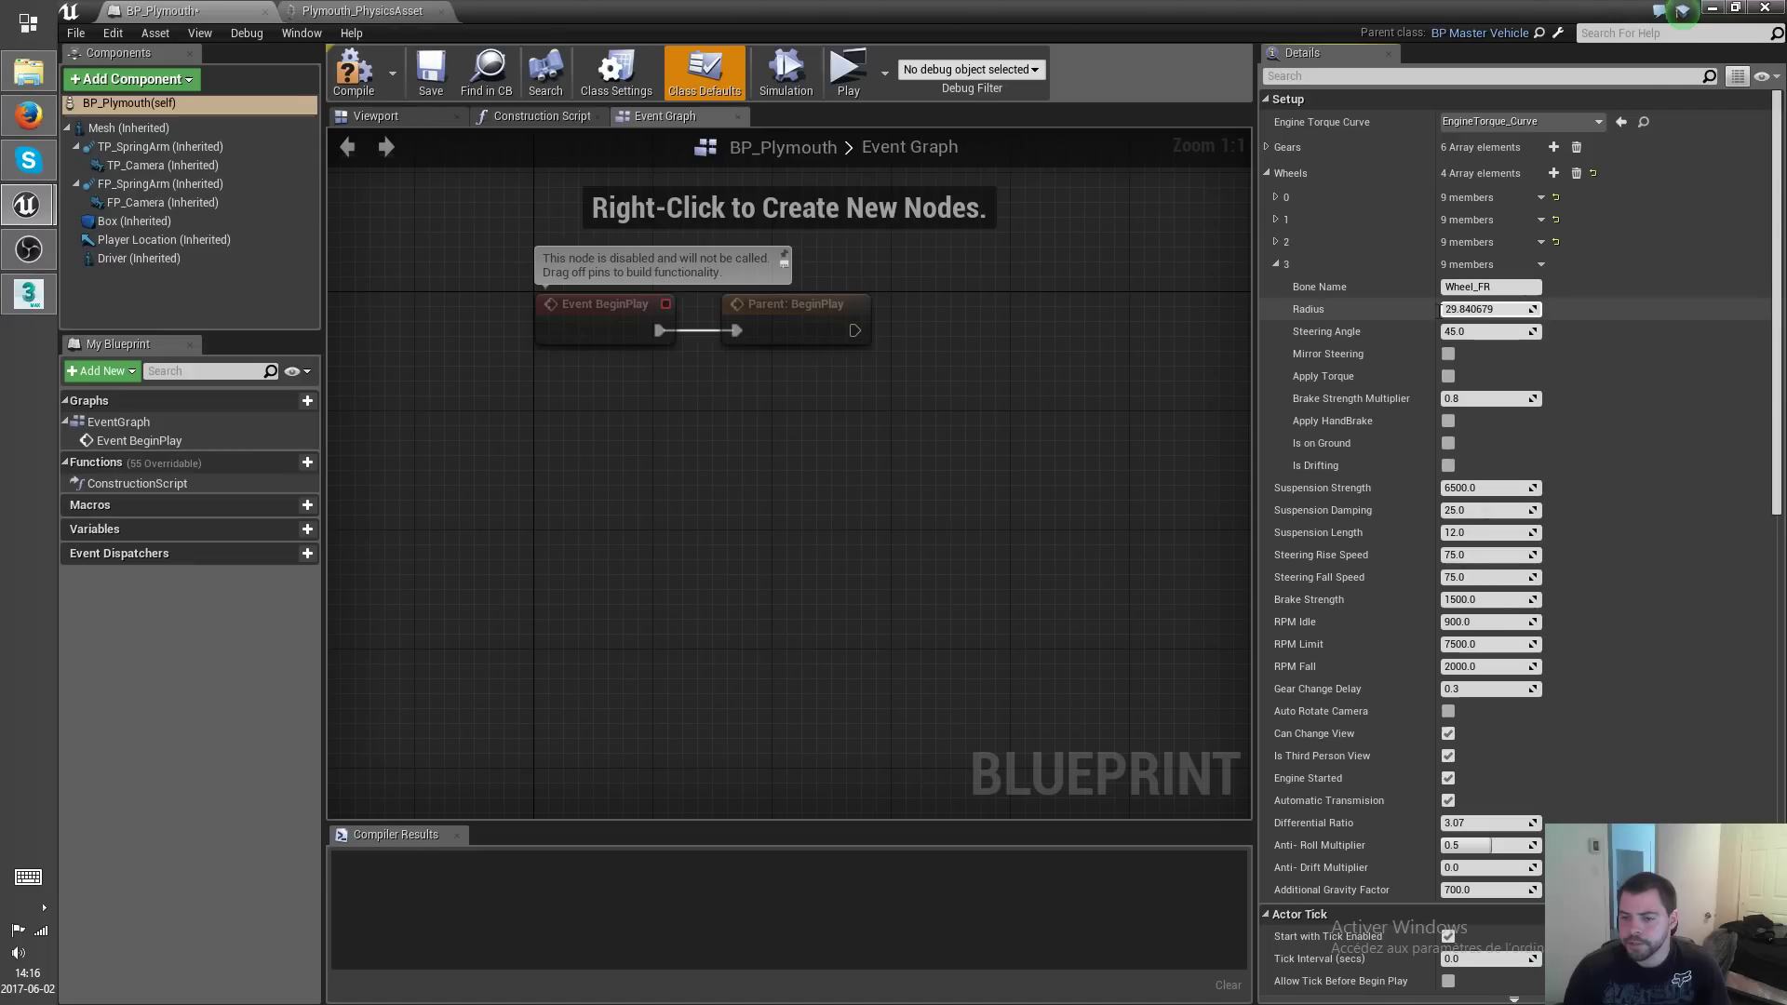
key(Return)
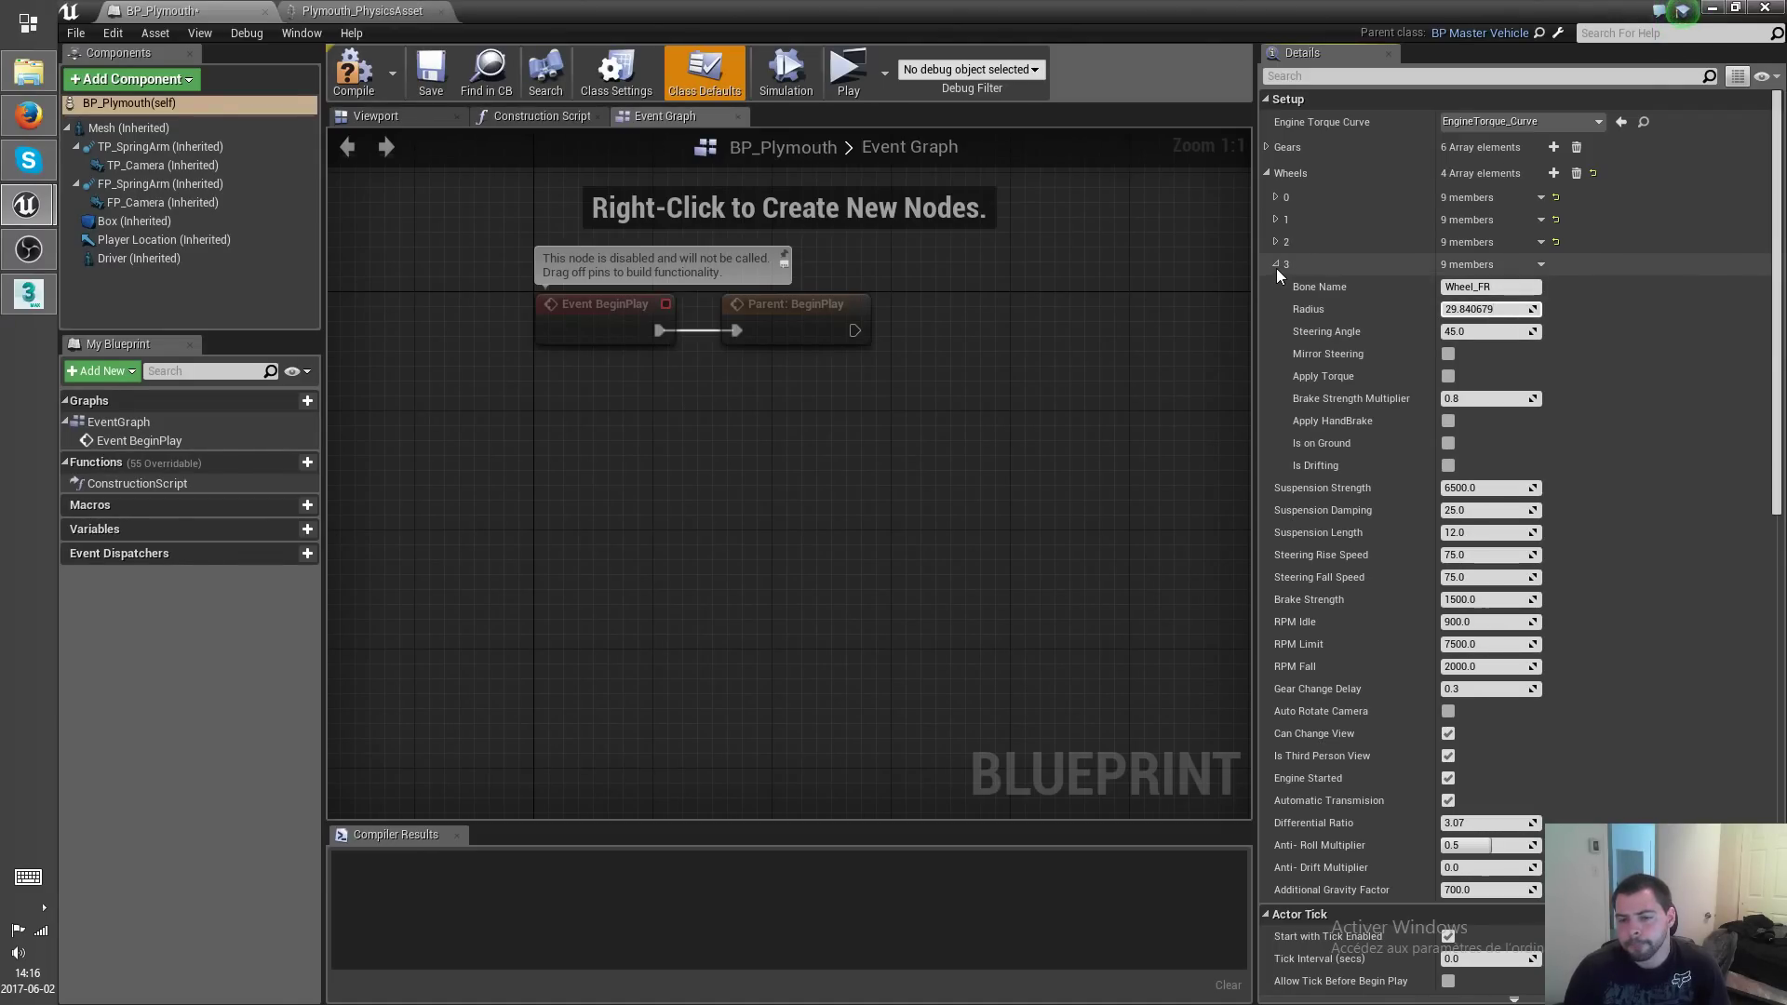
click(1276, 266)
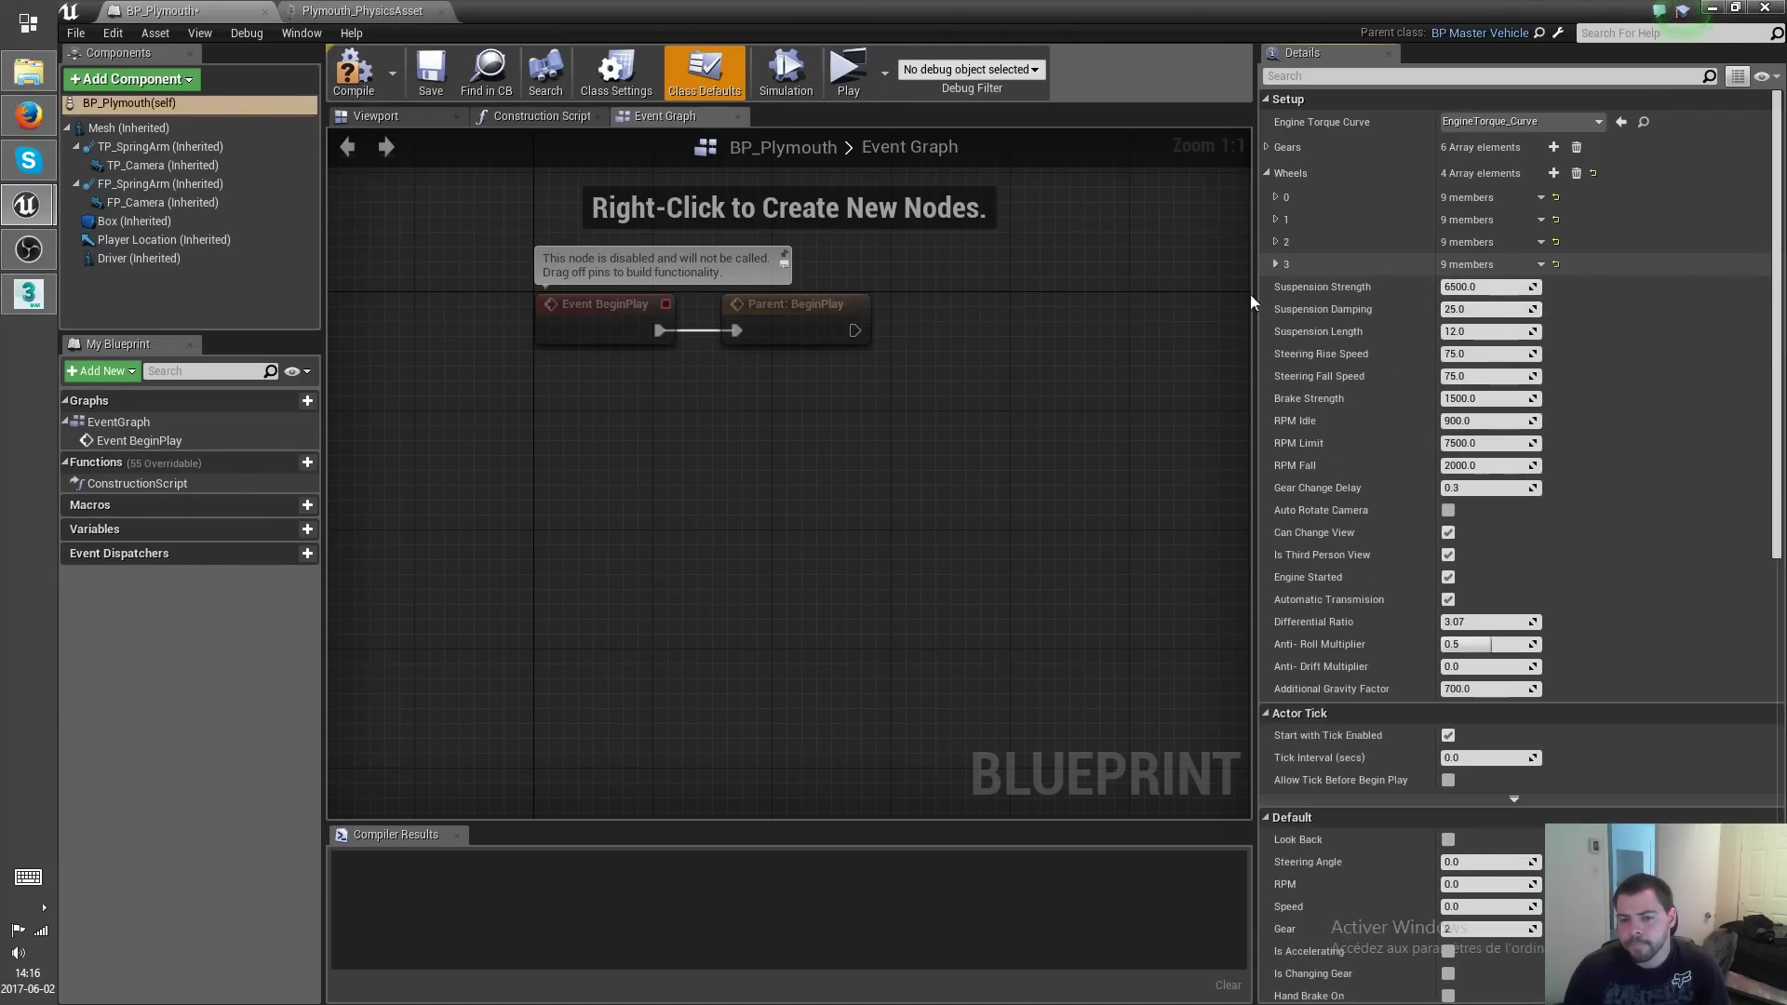
click(350, 82)
click(430, 72)
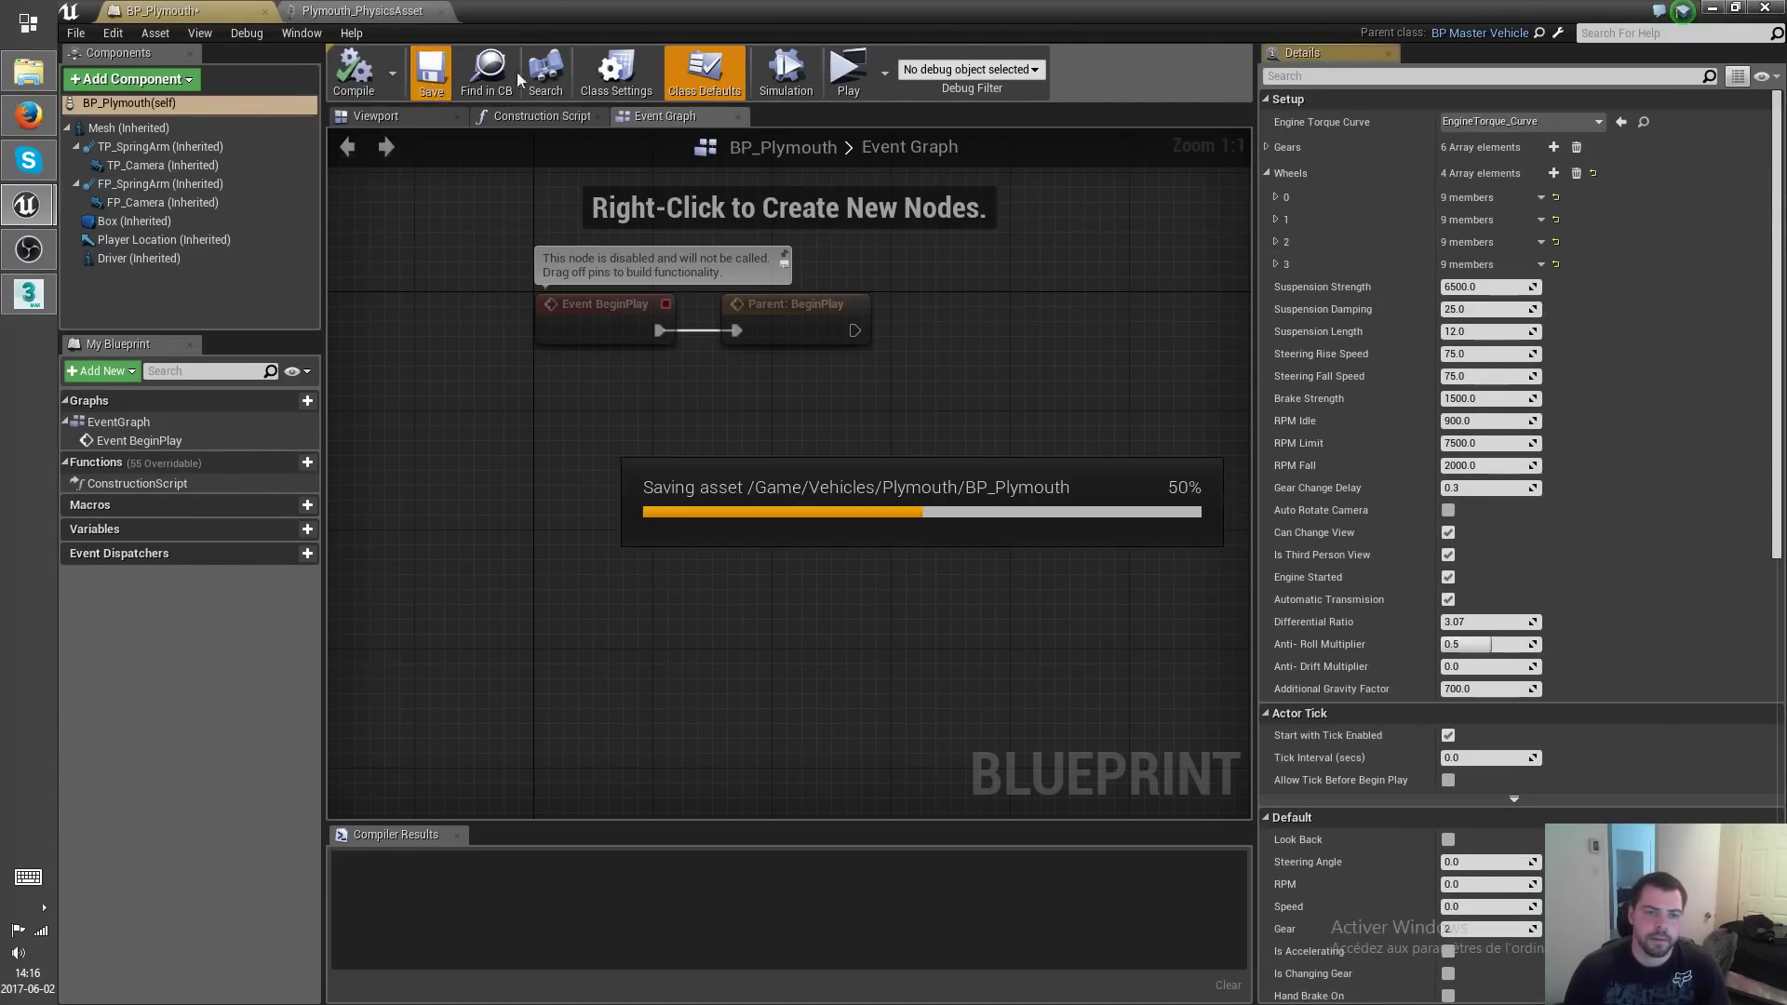
Place a BP_Plymouth actor on the level floor near the Camaro, at about X -371, Y 660, Z 25.
click(1715, 8)
drag(225, 669, 571, 721)
key(d)
right_drag(571, 720, 457, 713)
Play-test the level: run the character around the Plymouth, get into the car, and end the preview.
click(979, 69)
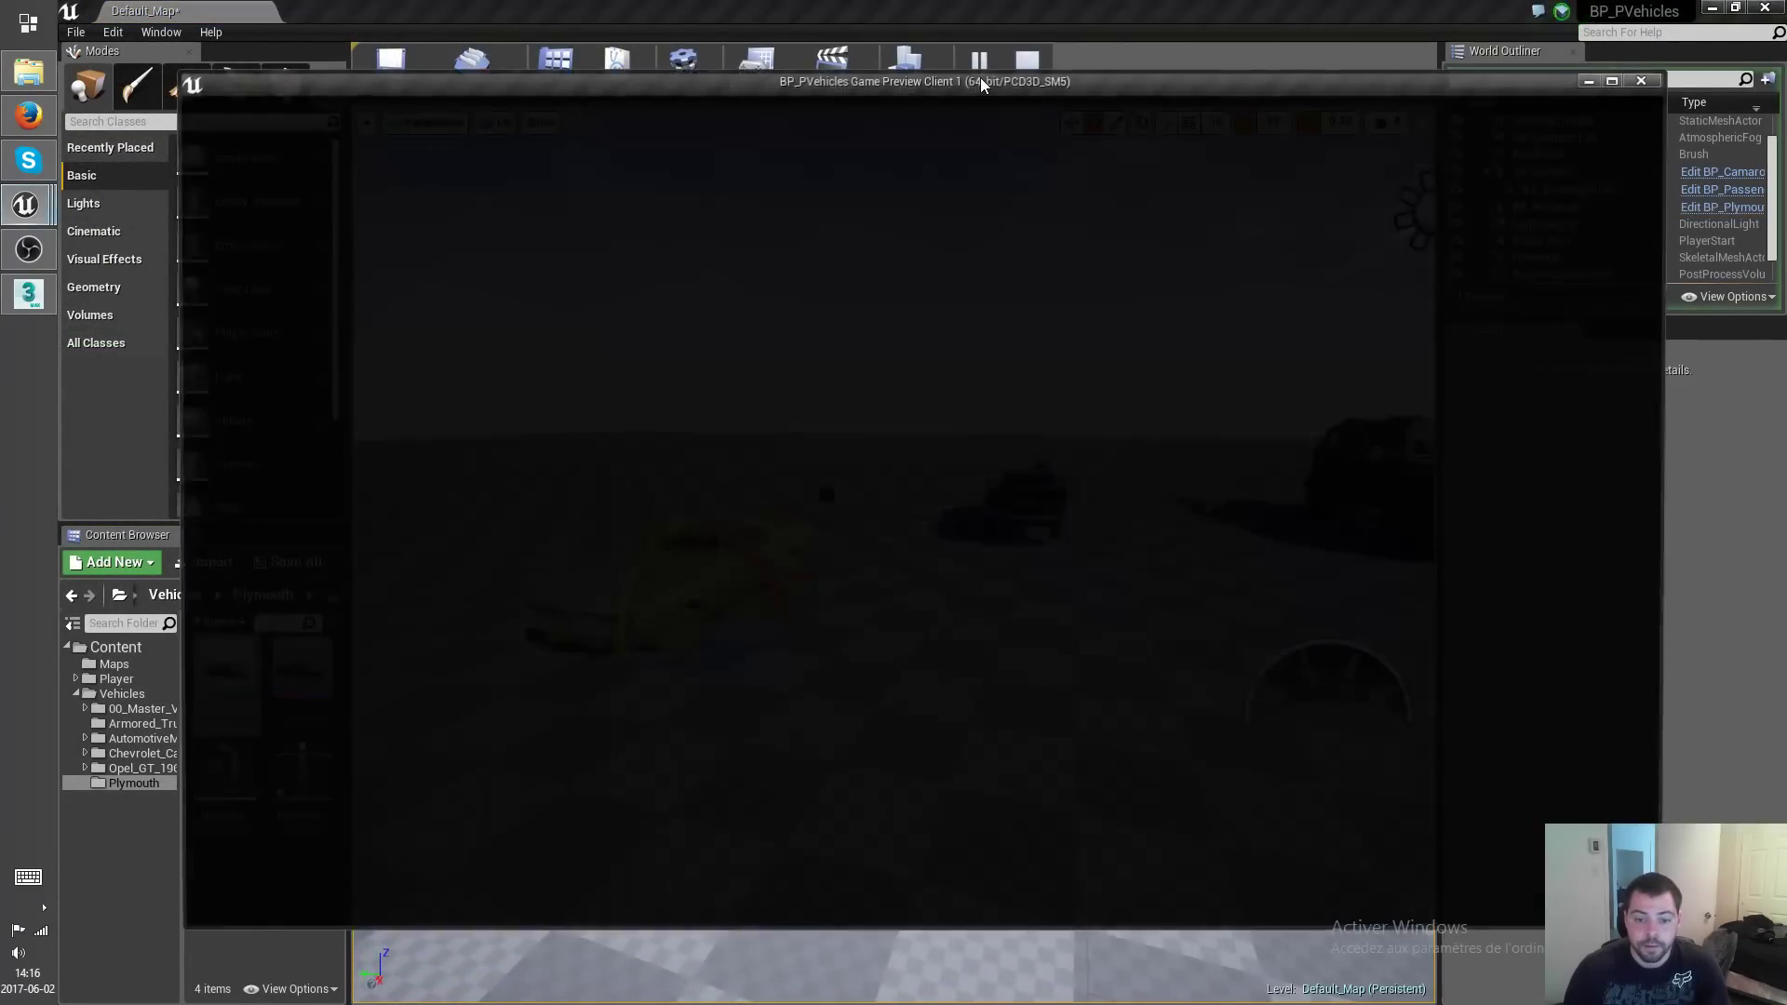
key(a)
key(w)
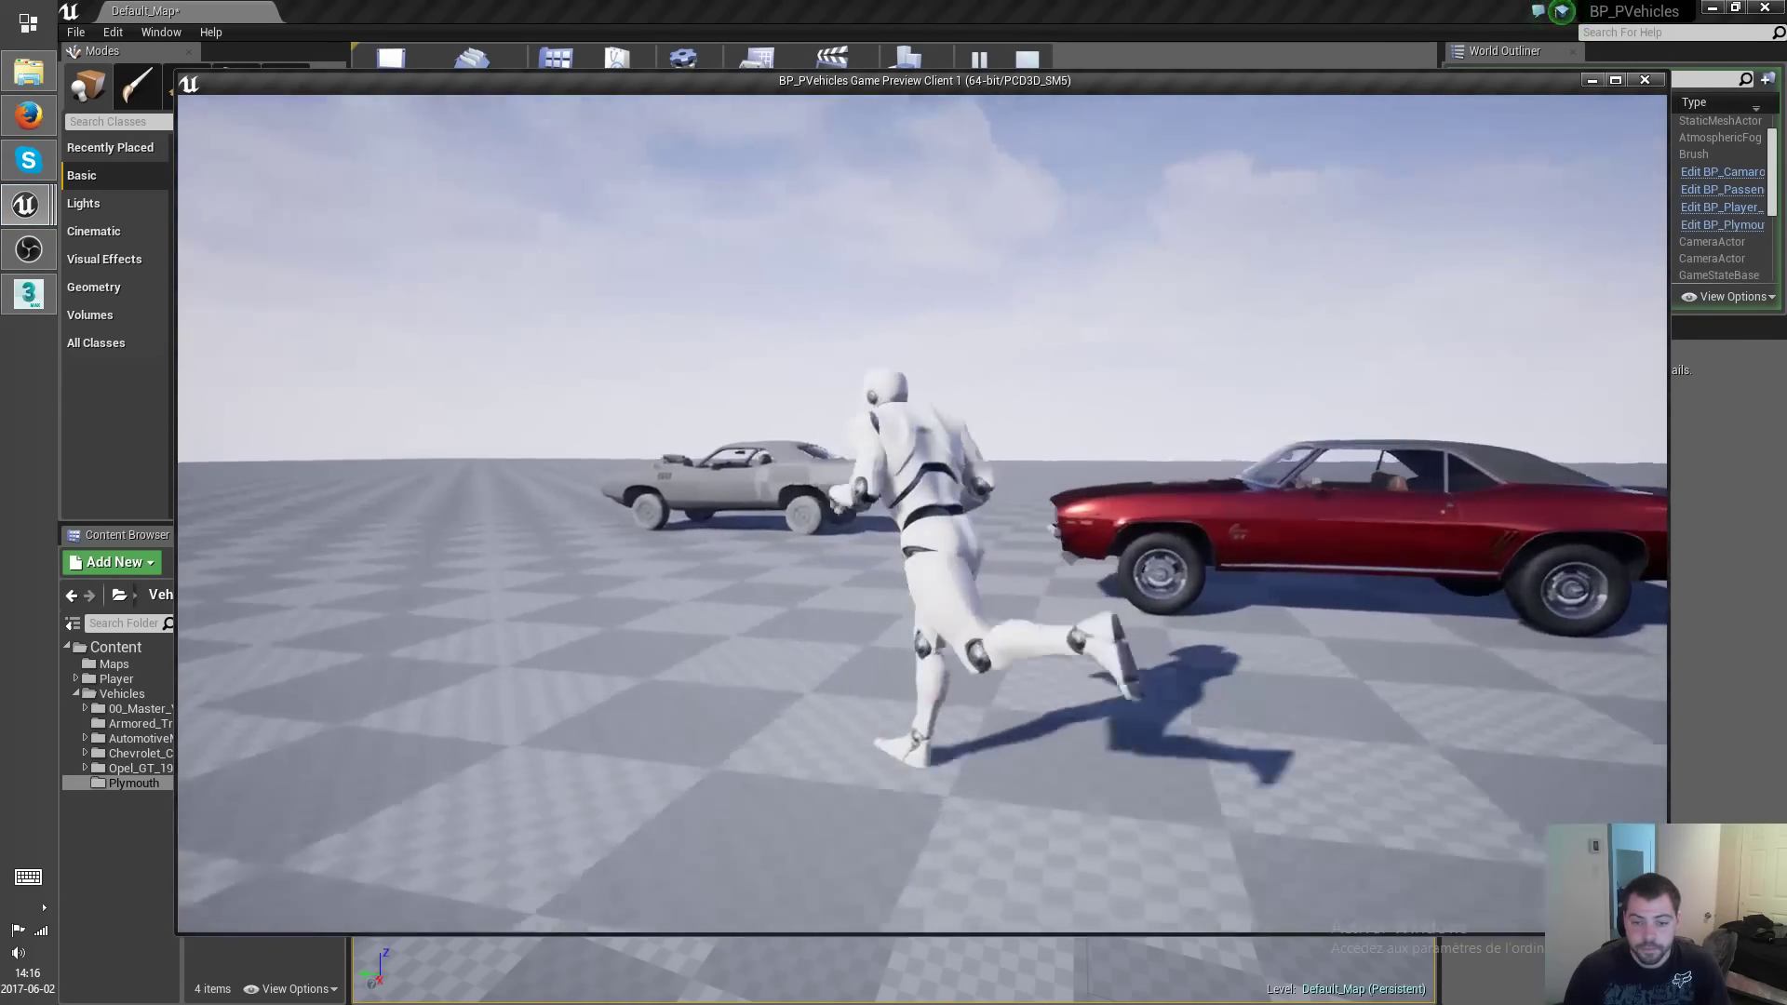
key(a)
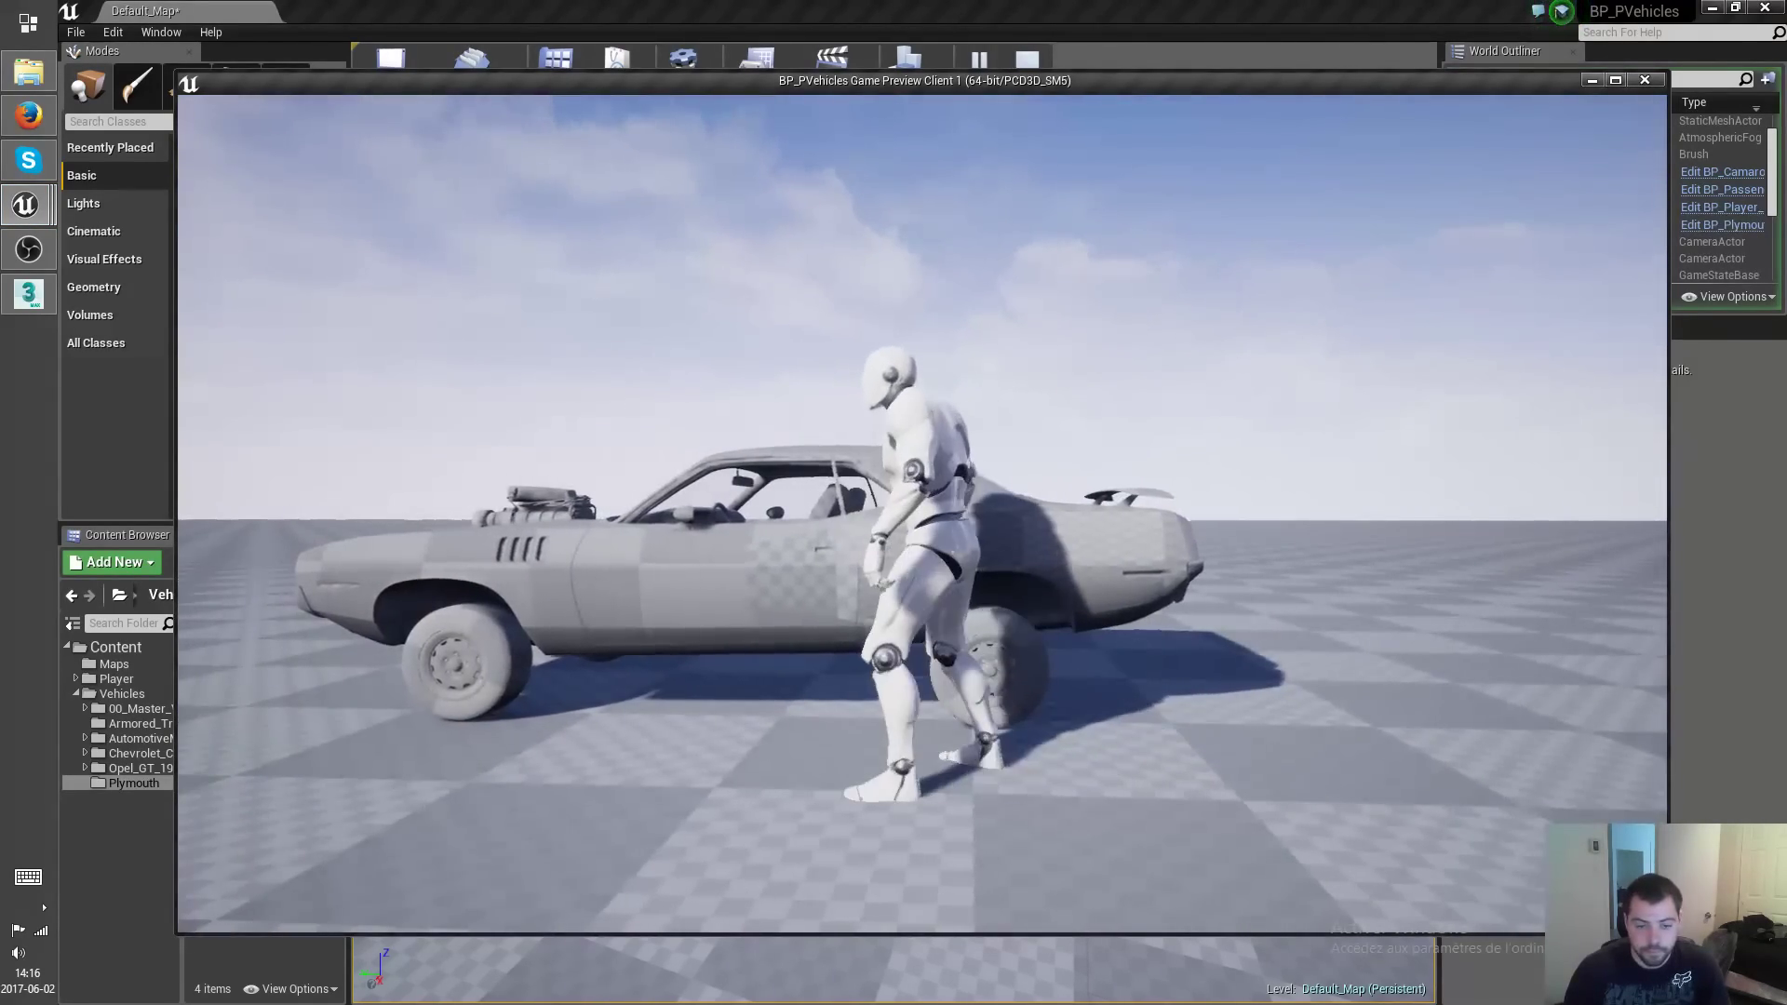
key(w)
key(a)
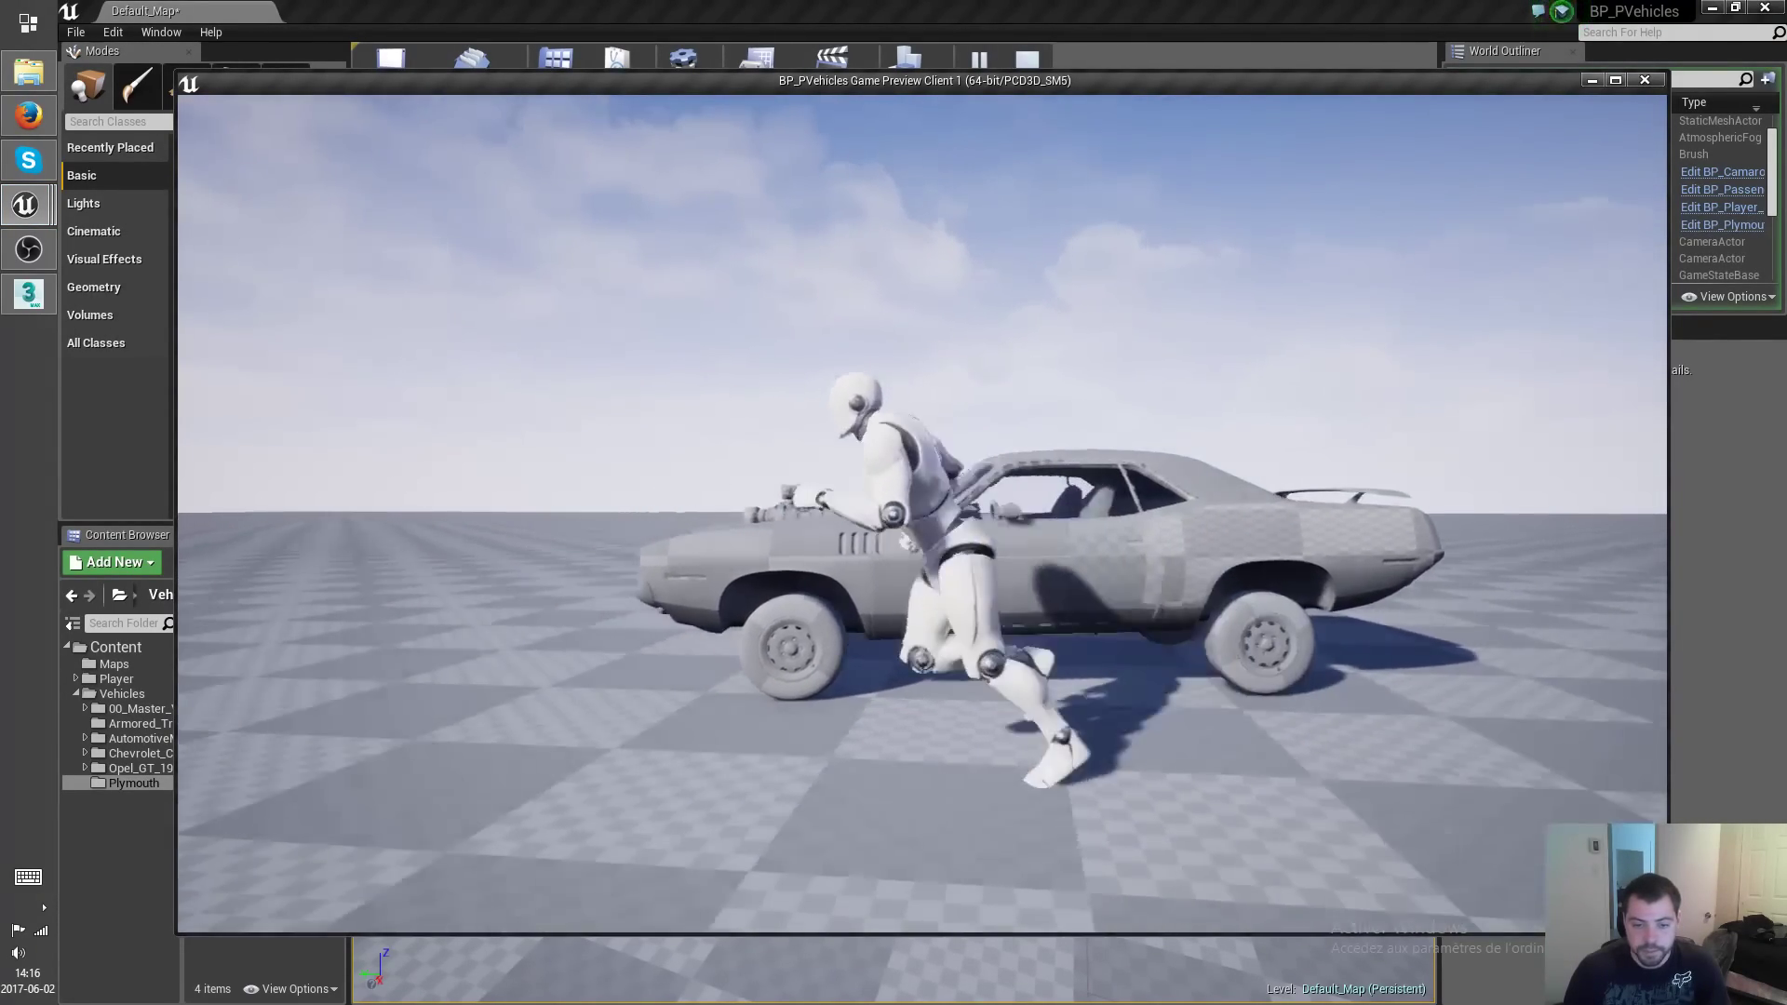
key(w)
key(d)
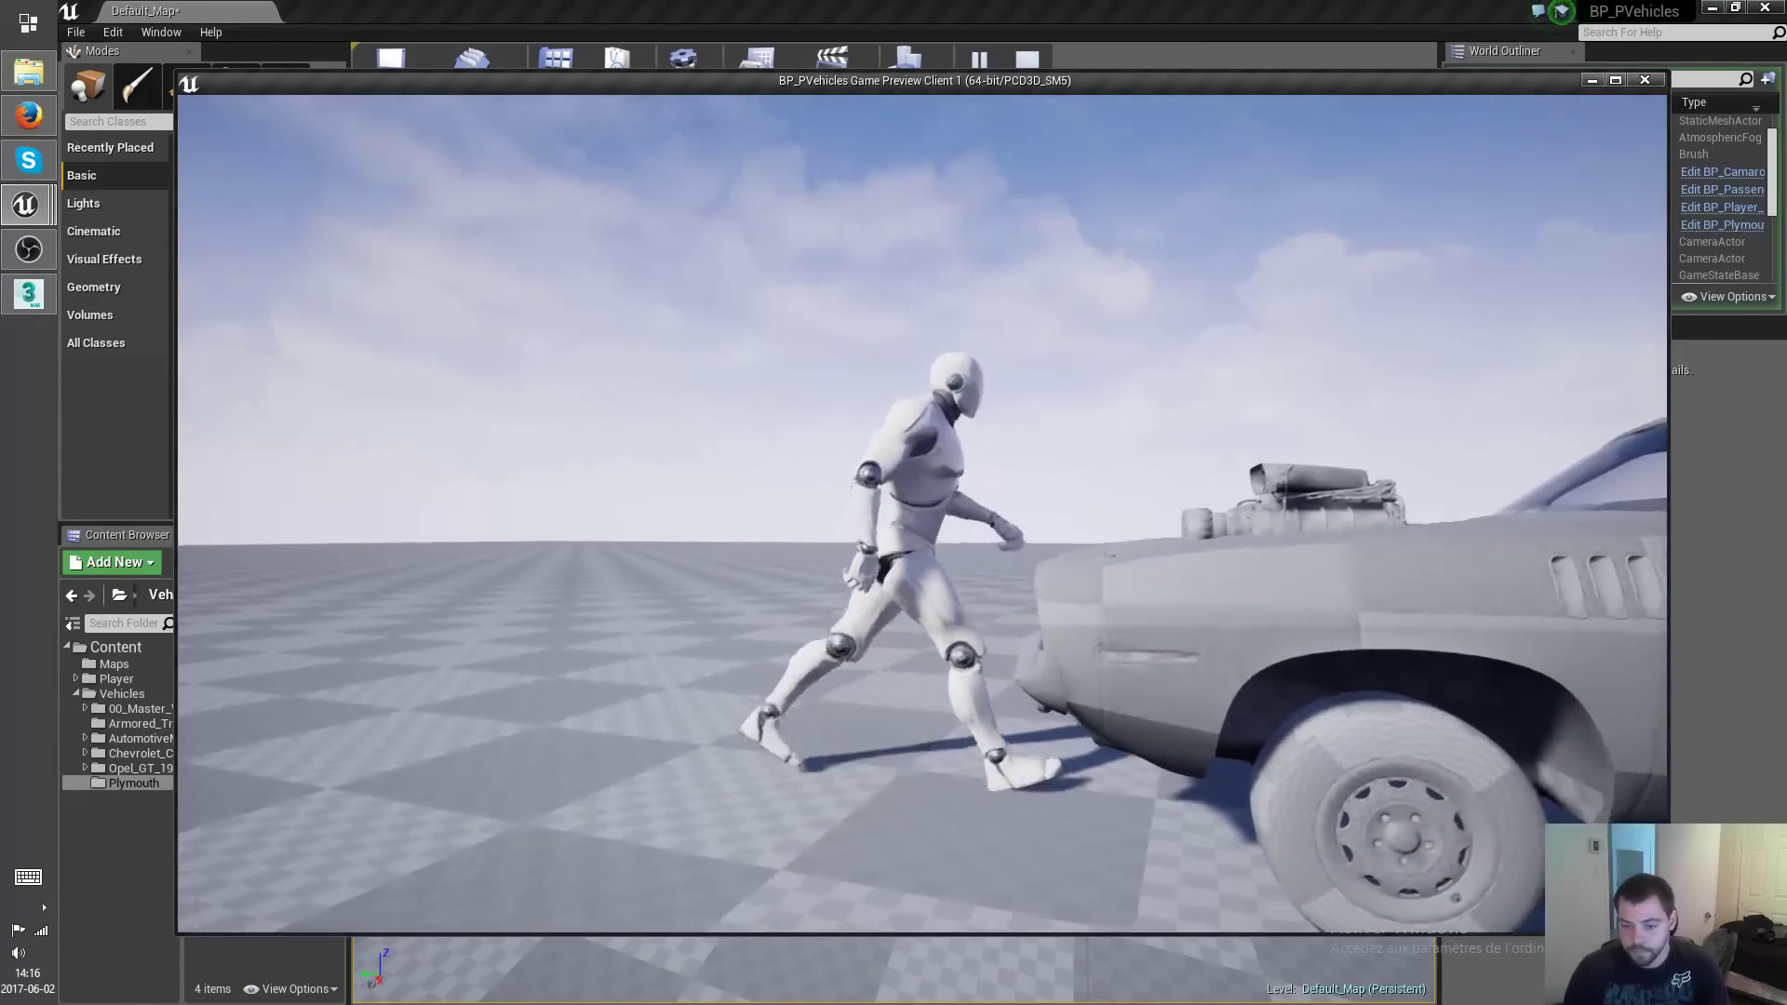
key(s)
key(s)
key(w)
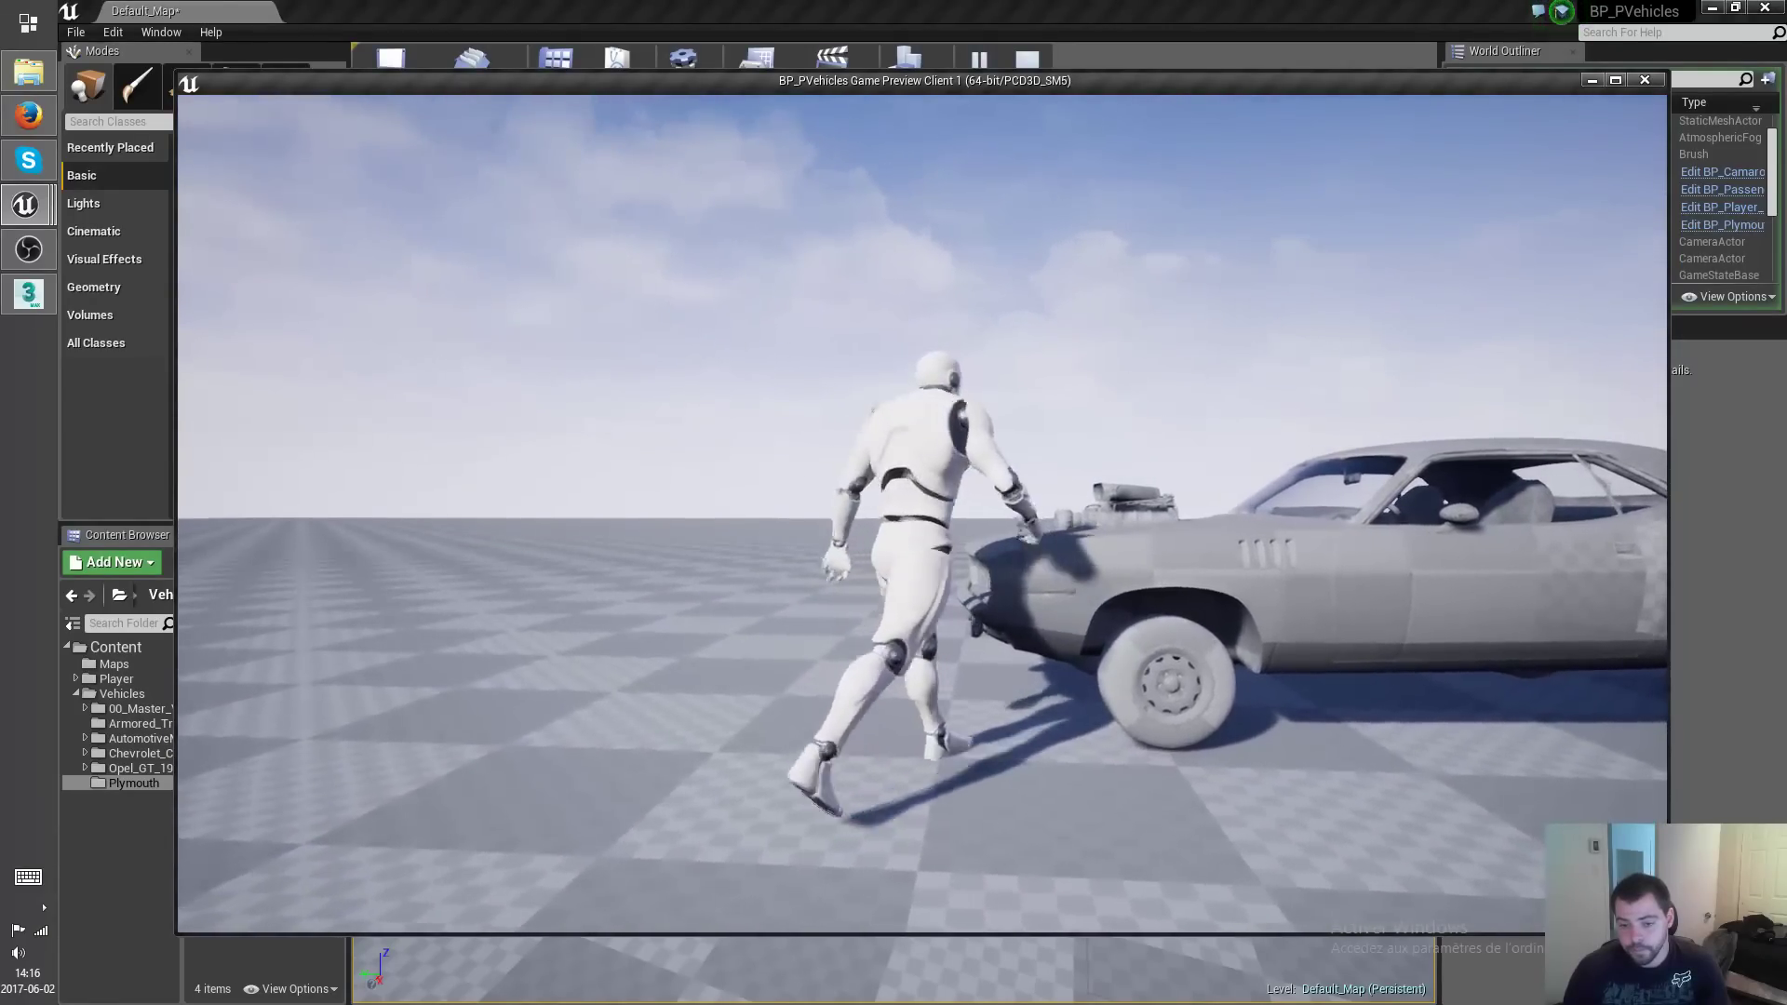
key(d)
key(w)
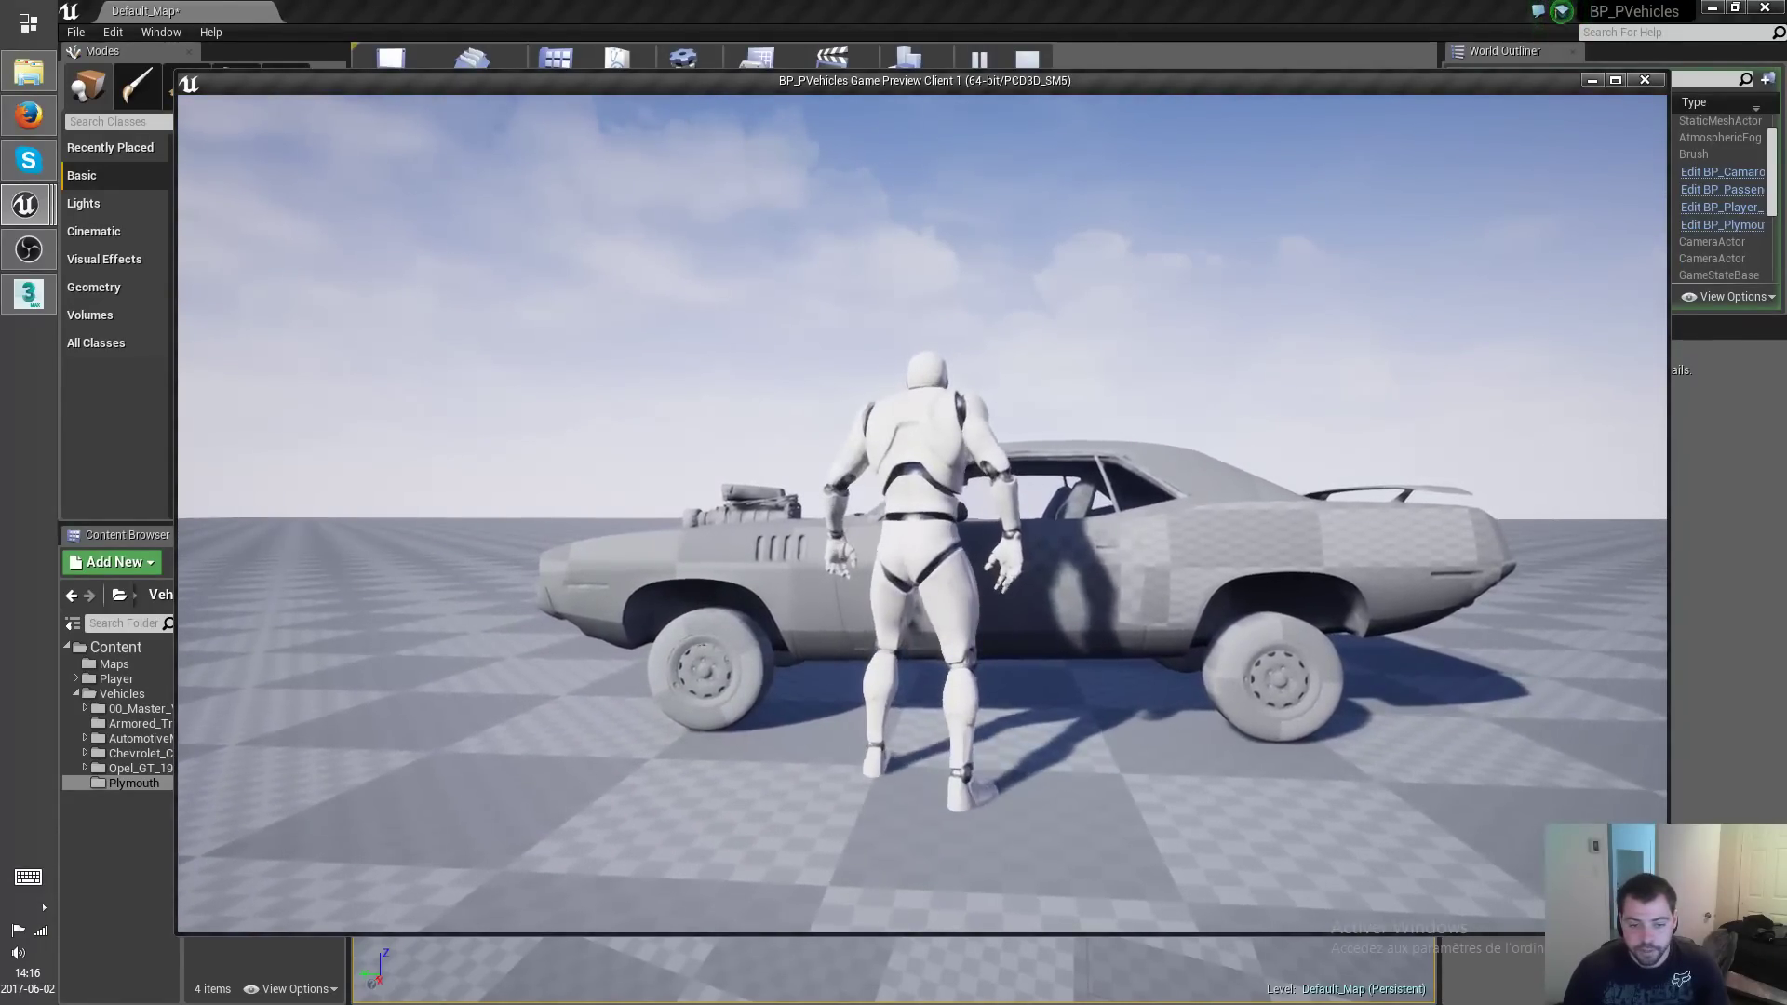
key(e)
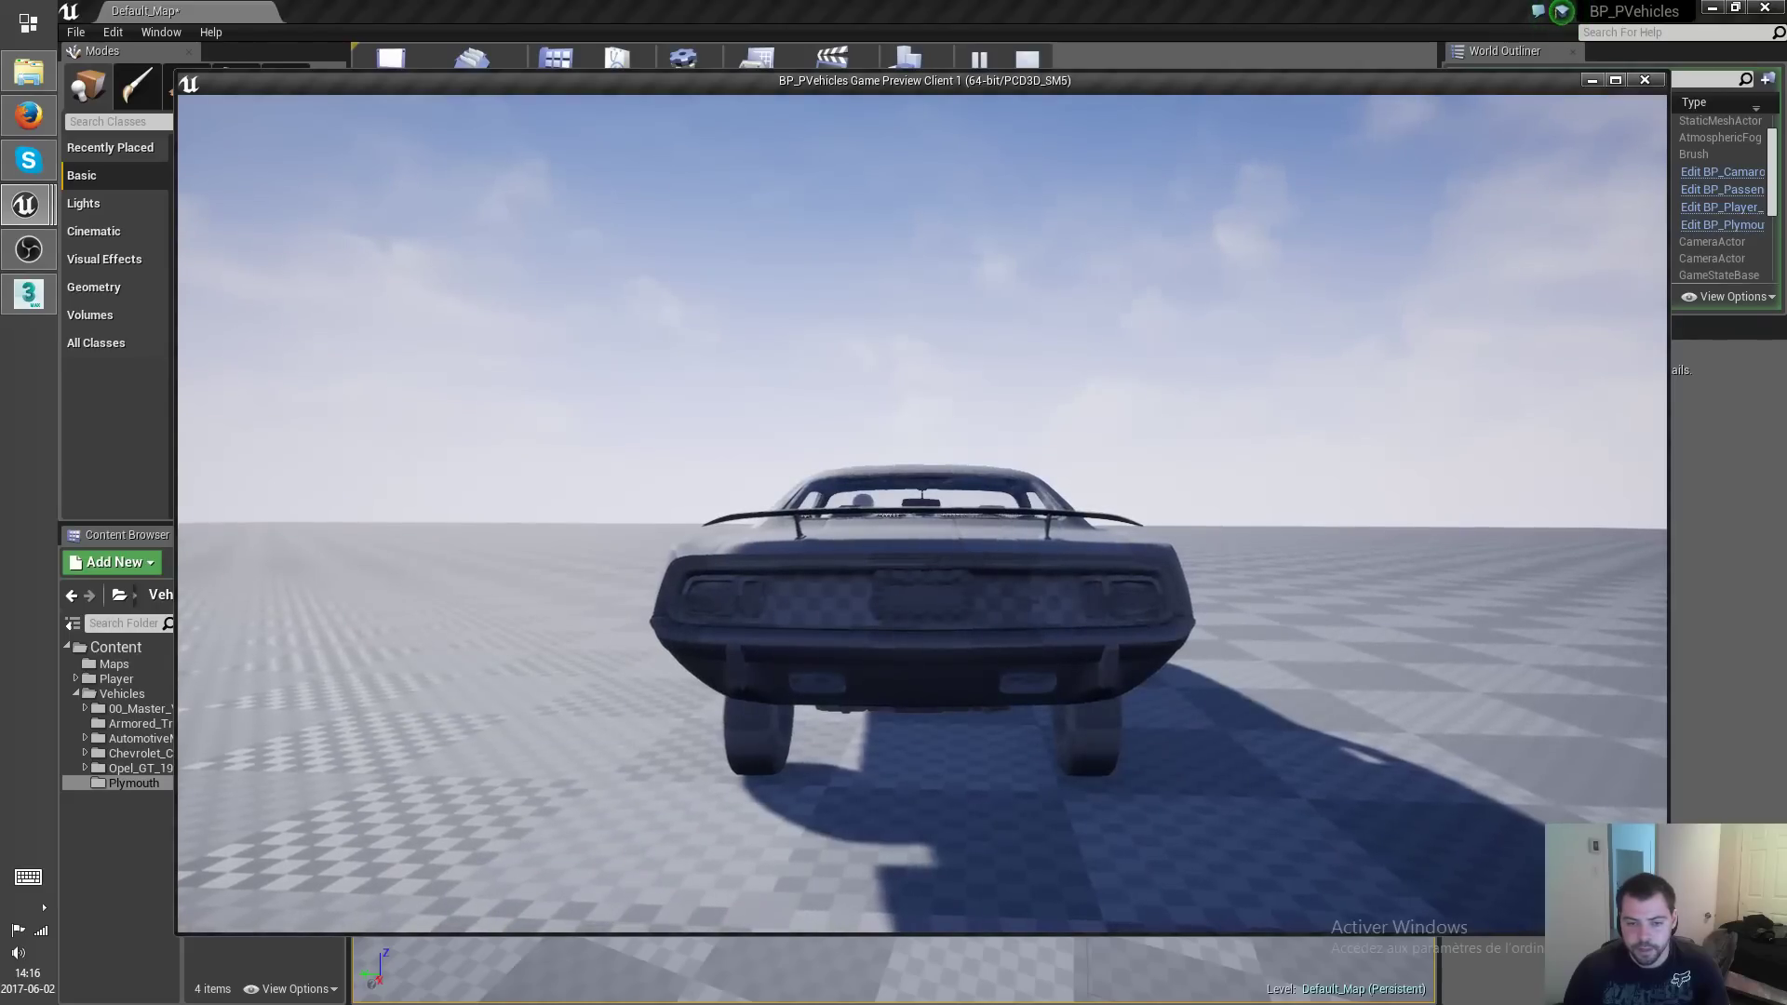
key(Escape)
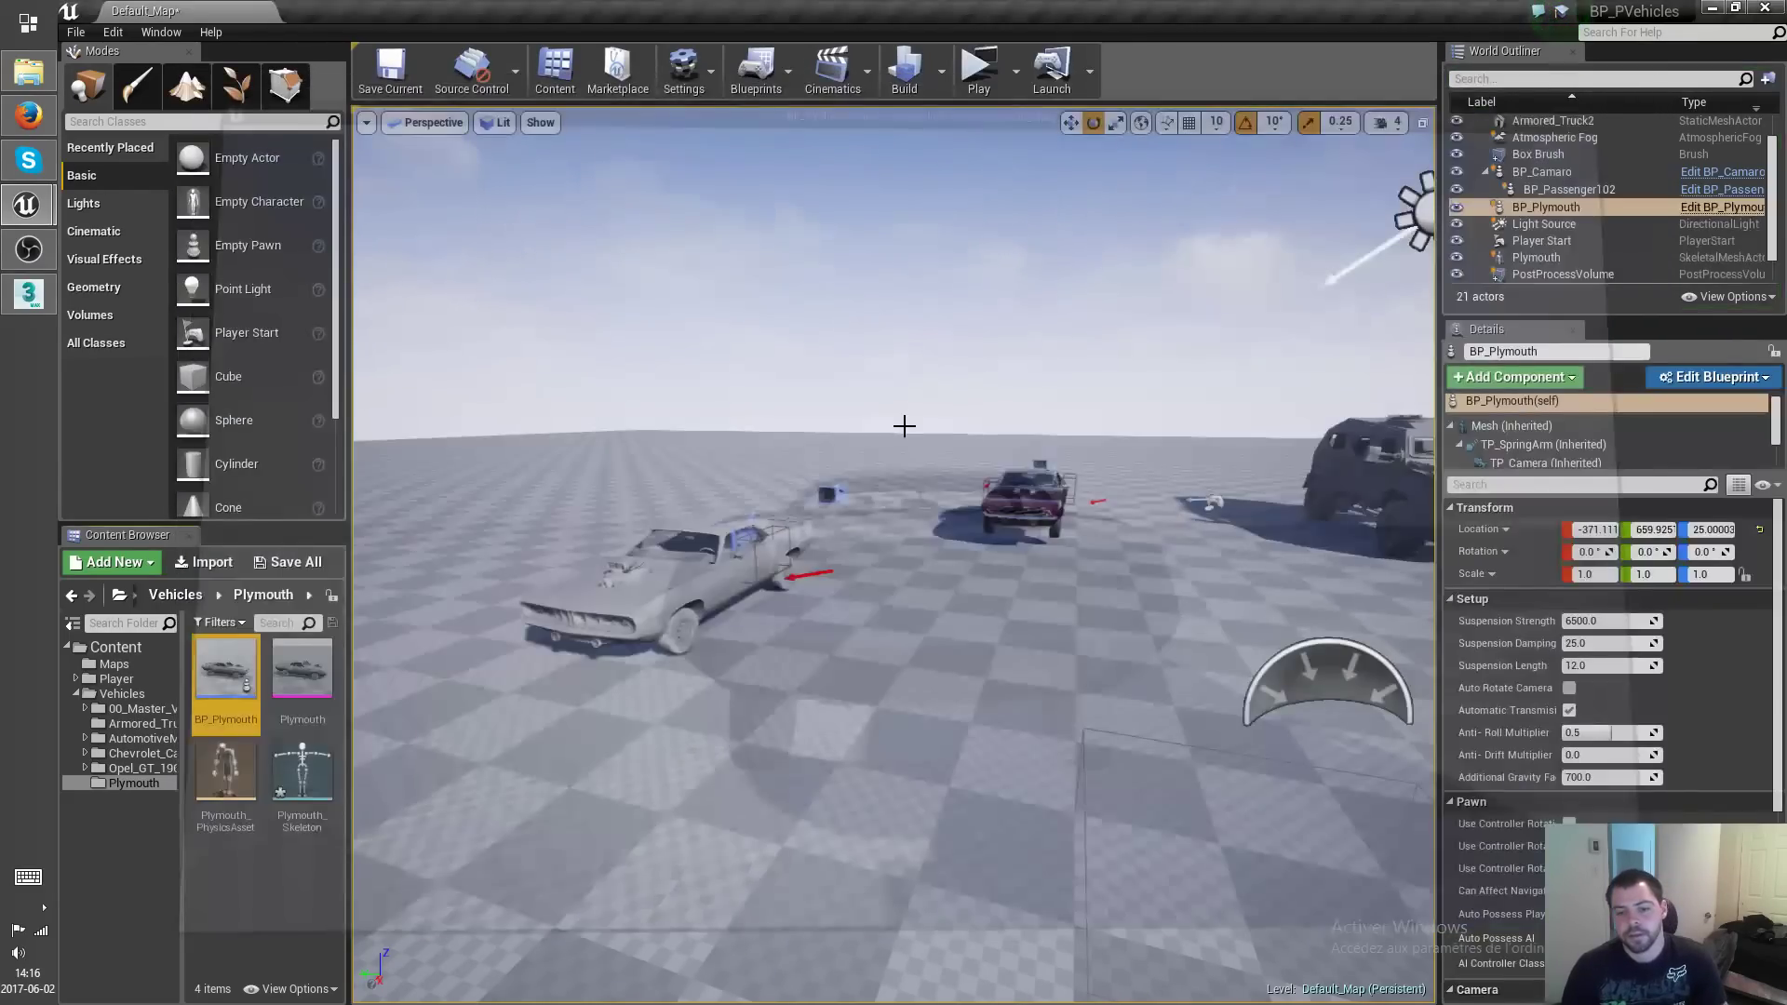
In Plymouth_PhysicsAsset, override the mass of the car's Body collision with 1000 kg.
double_click(220, 772)
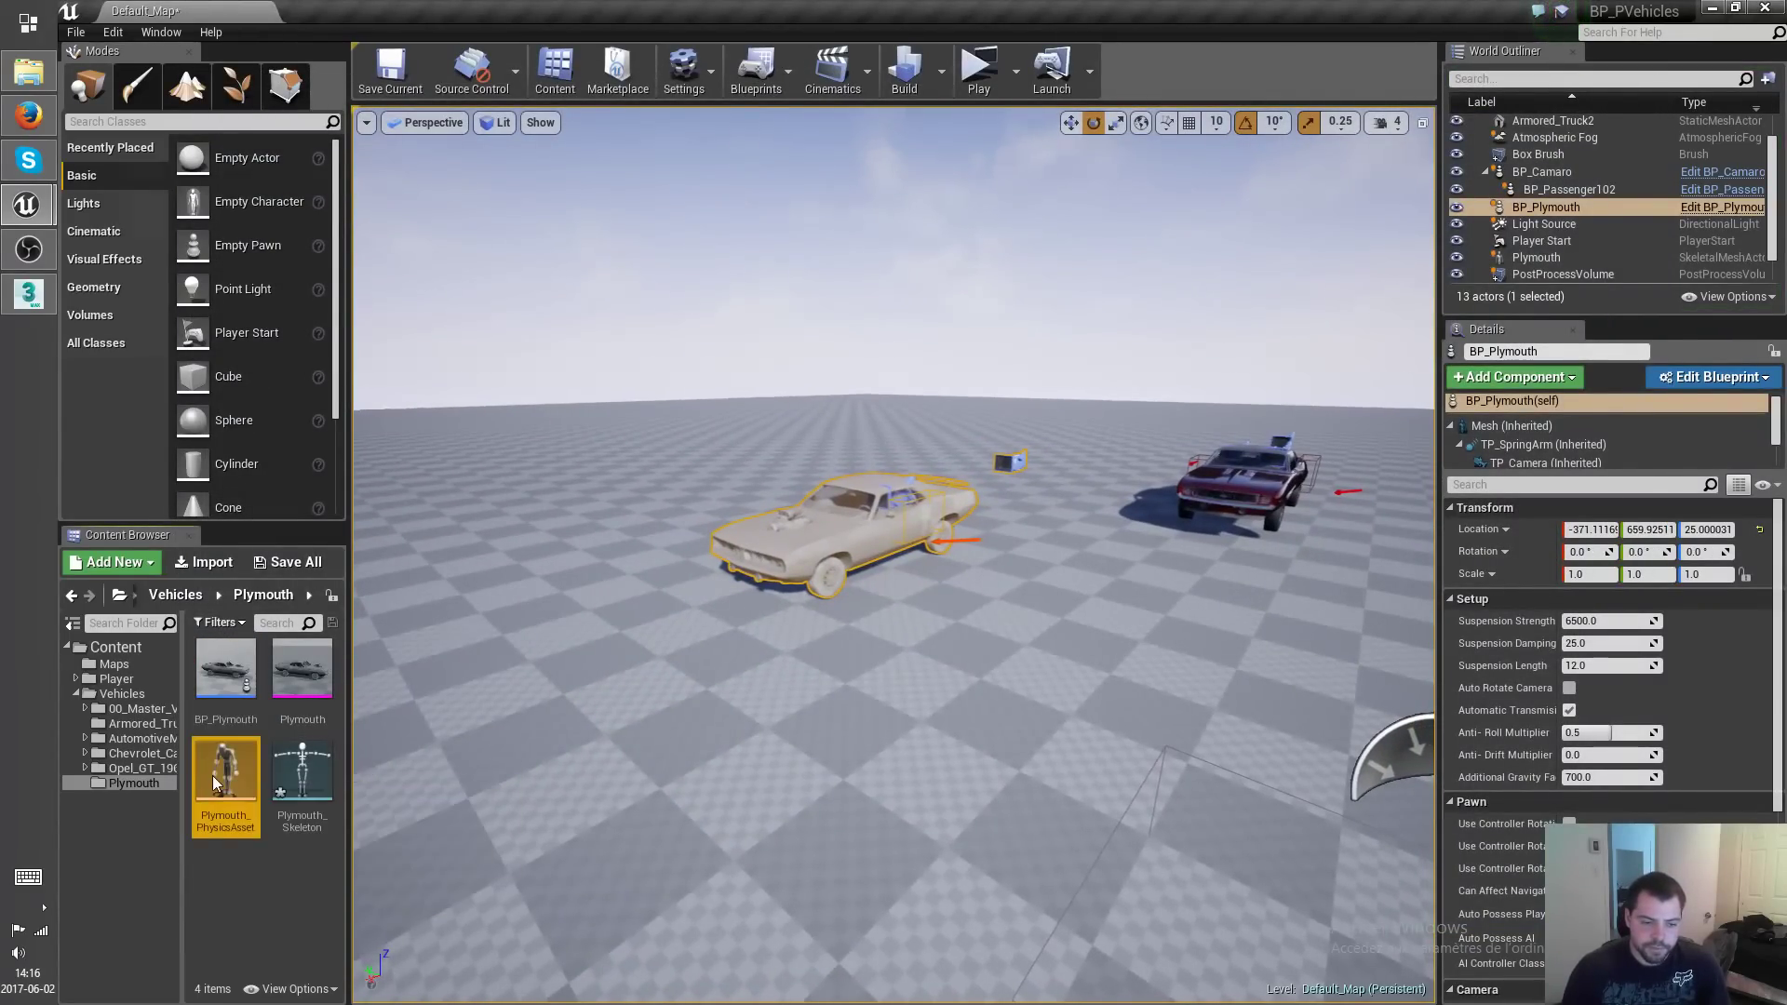
click(1164, 243)
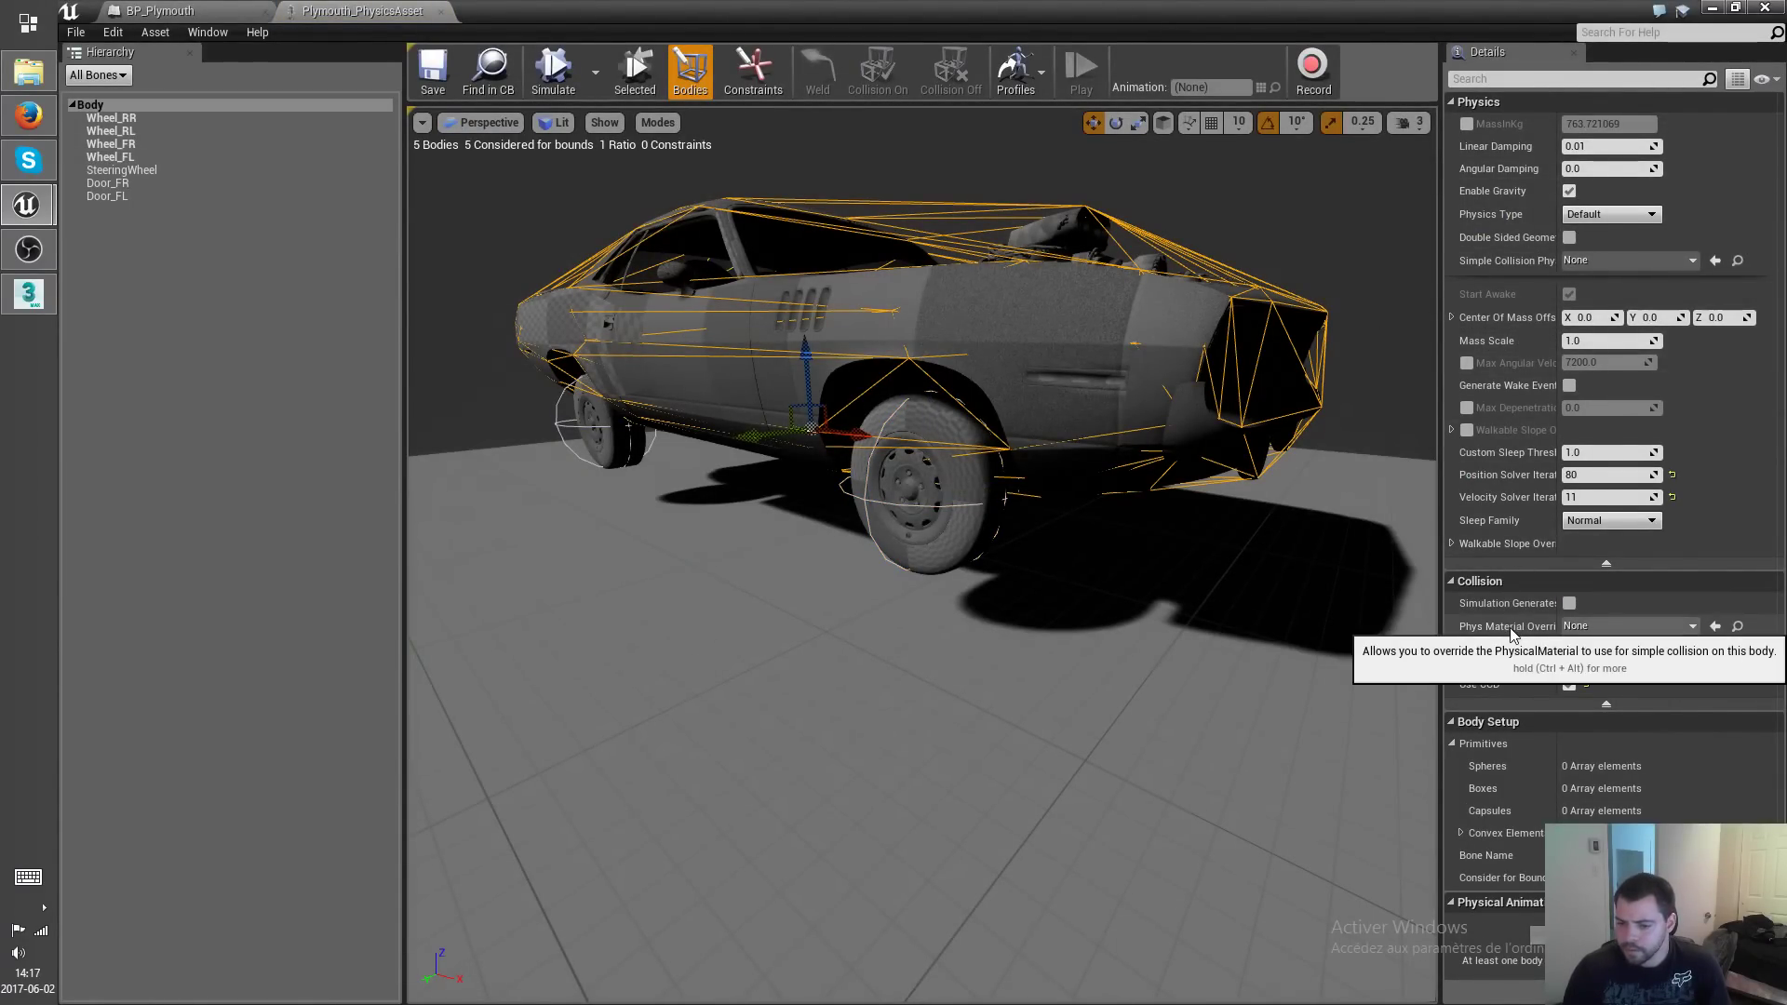
click(1467, 124)
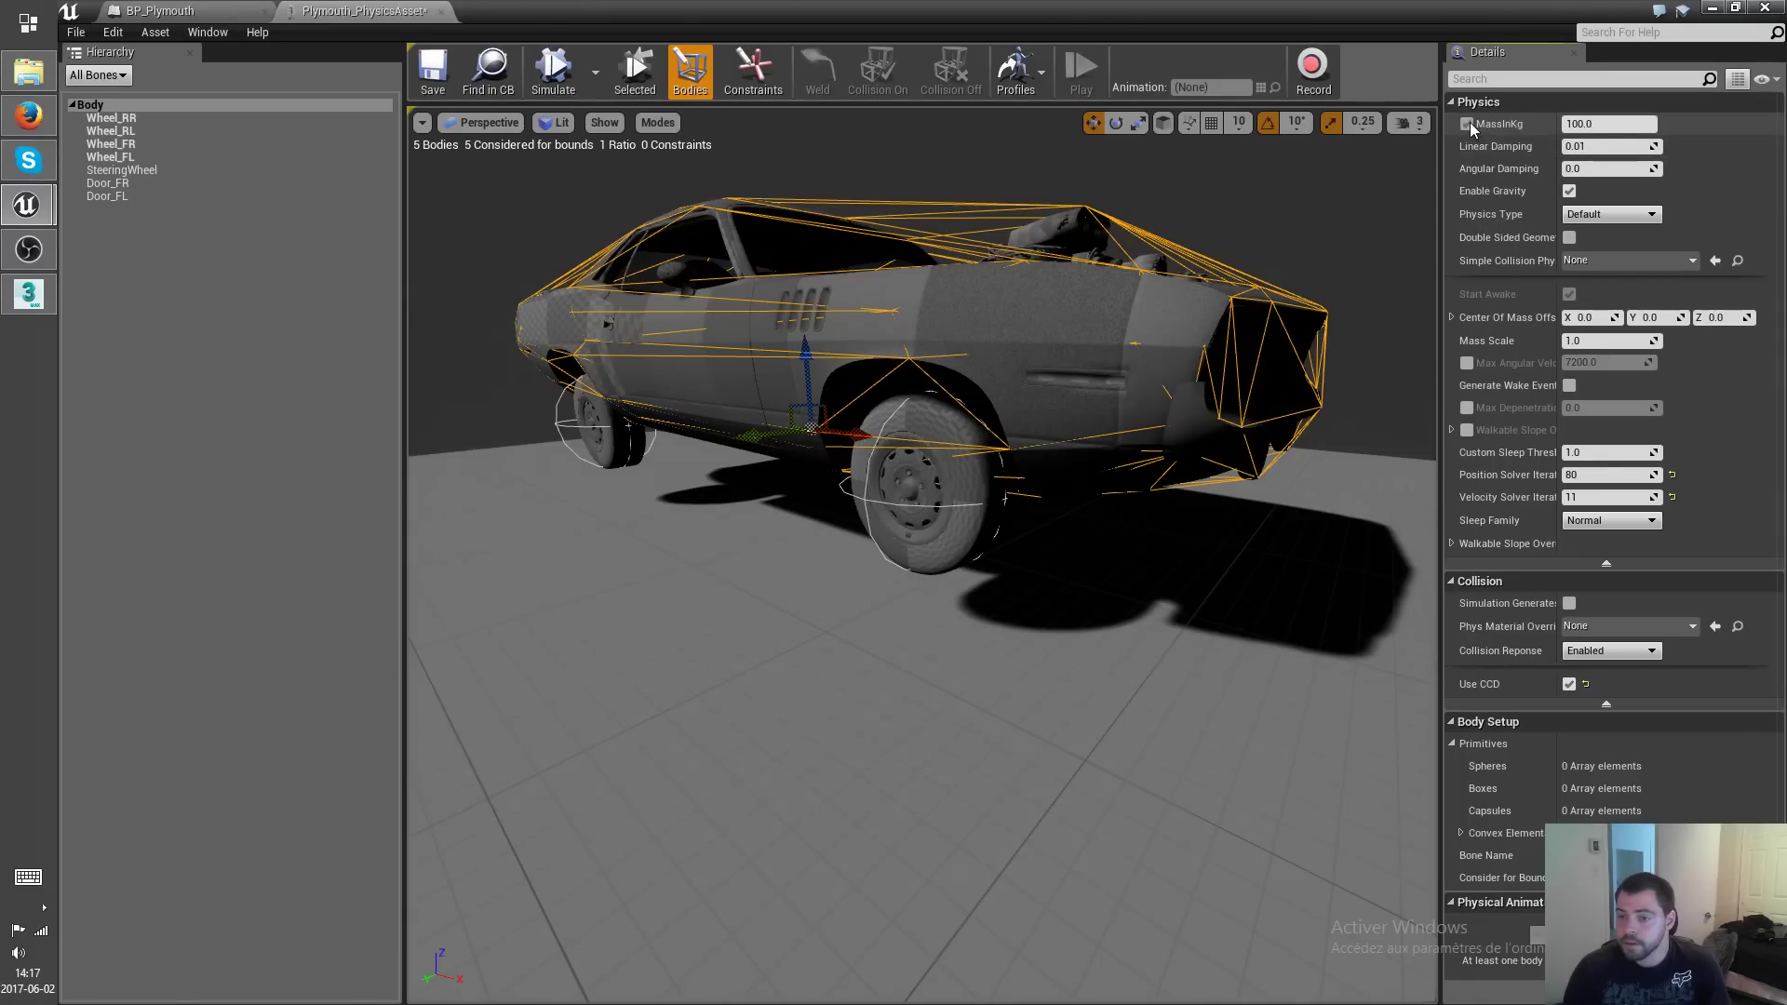
click(1593, 124)
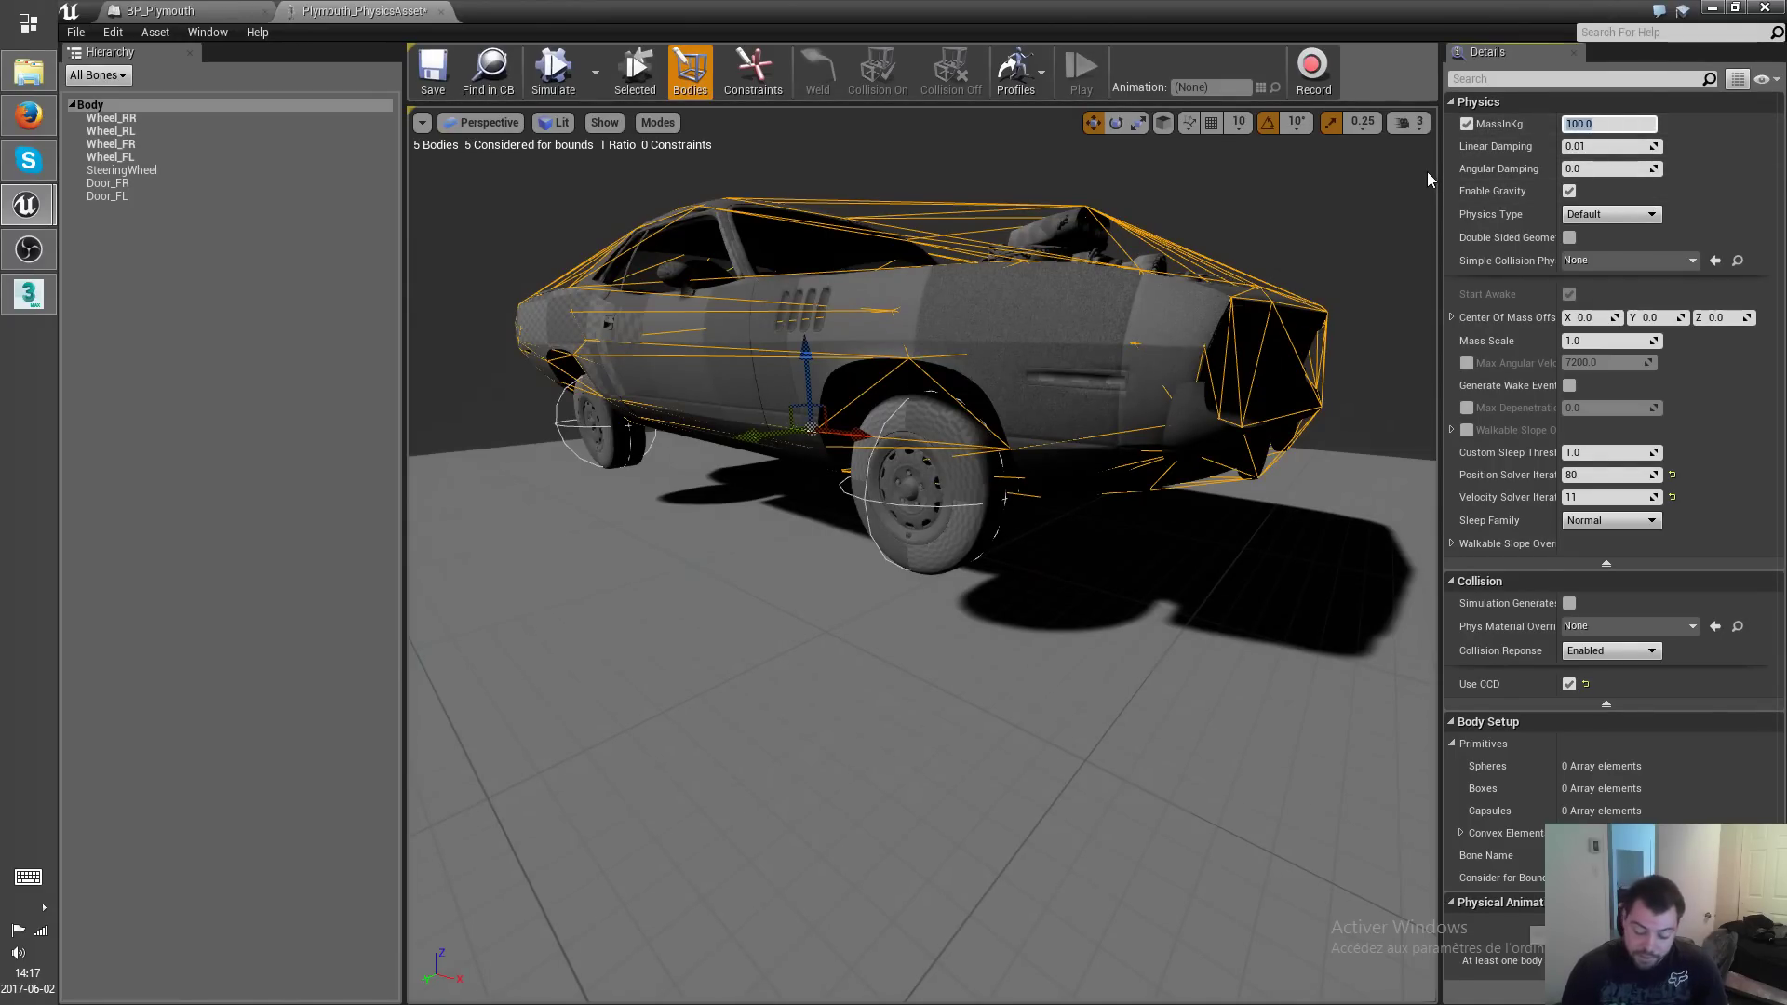
text(1000)
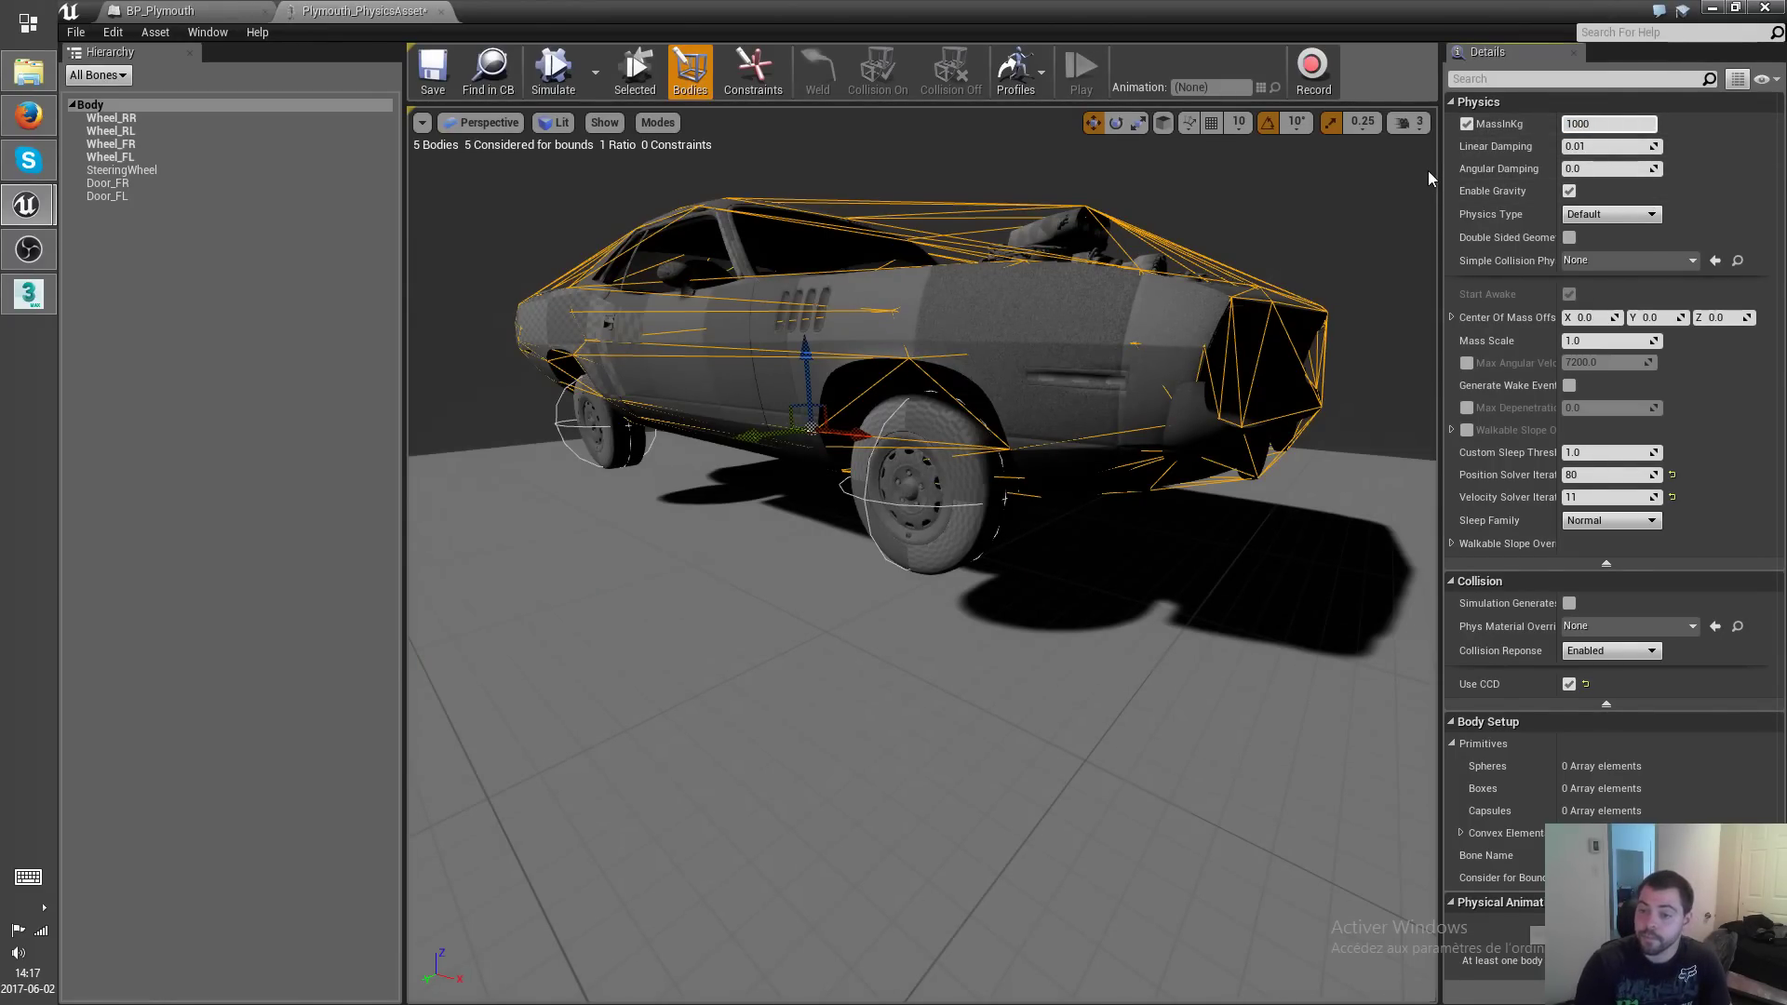
key(Return)
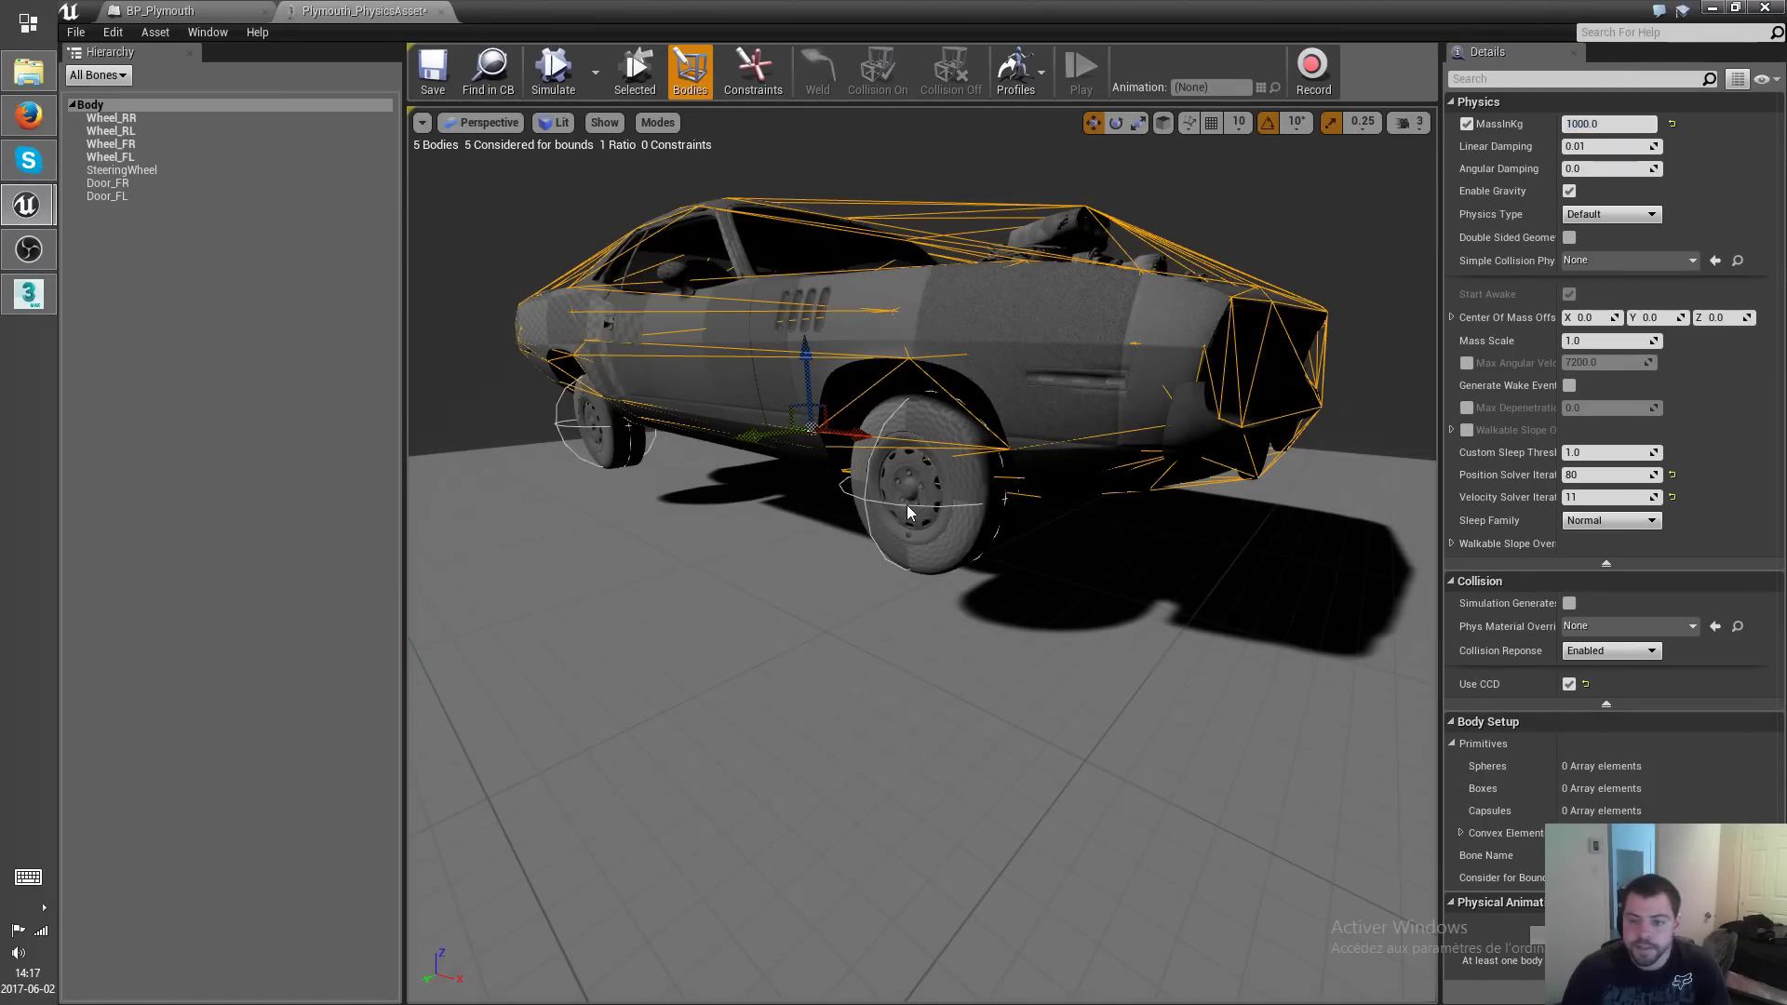
Override the mass of all four wheel bodies with 15 kg and save the physics asset.
click(908, 511)
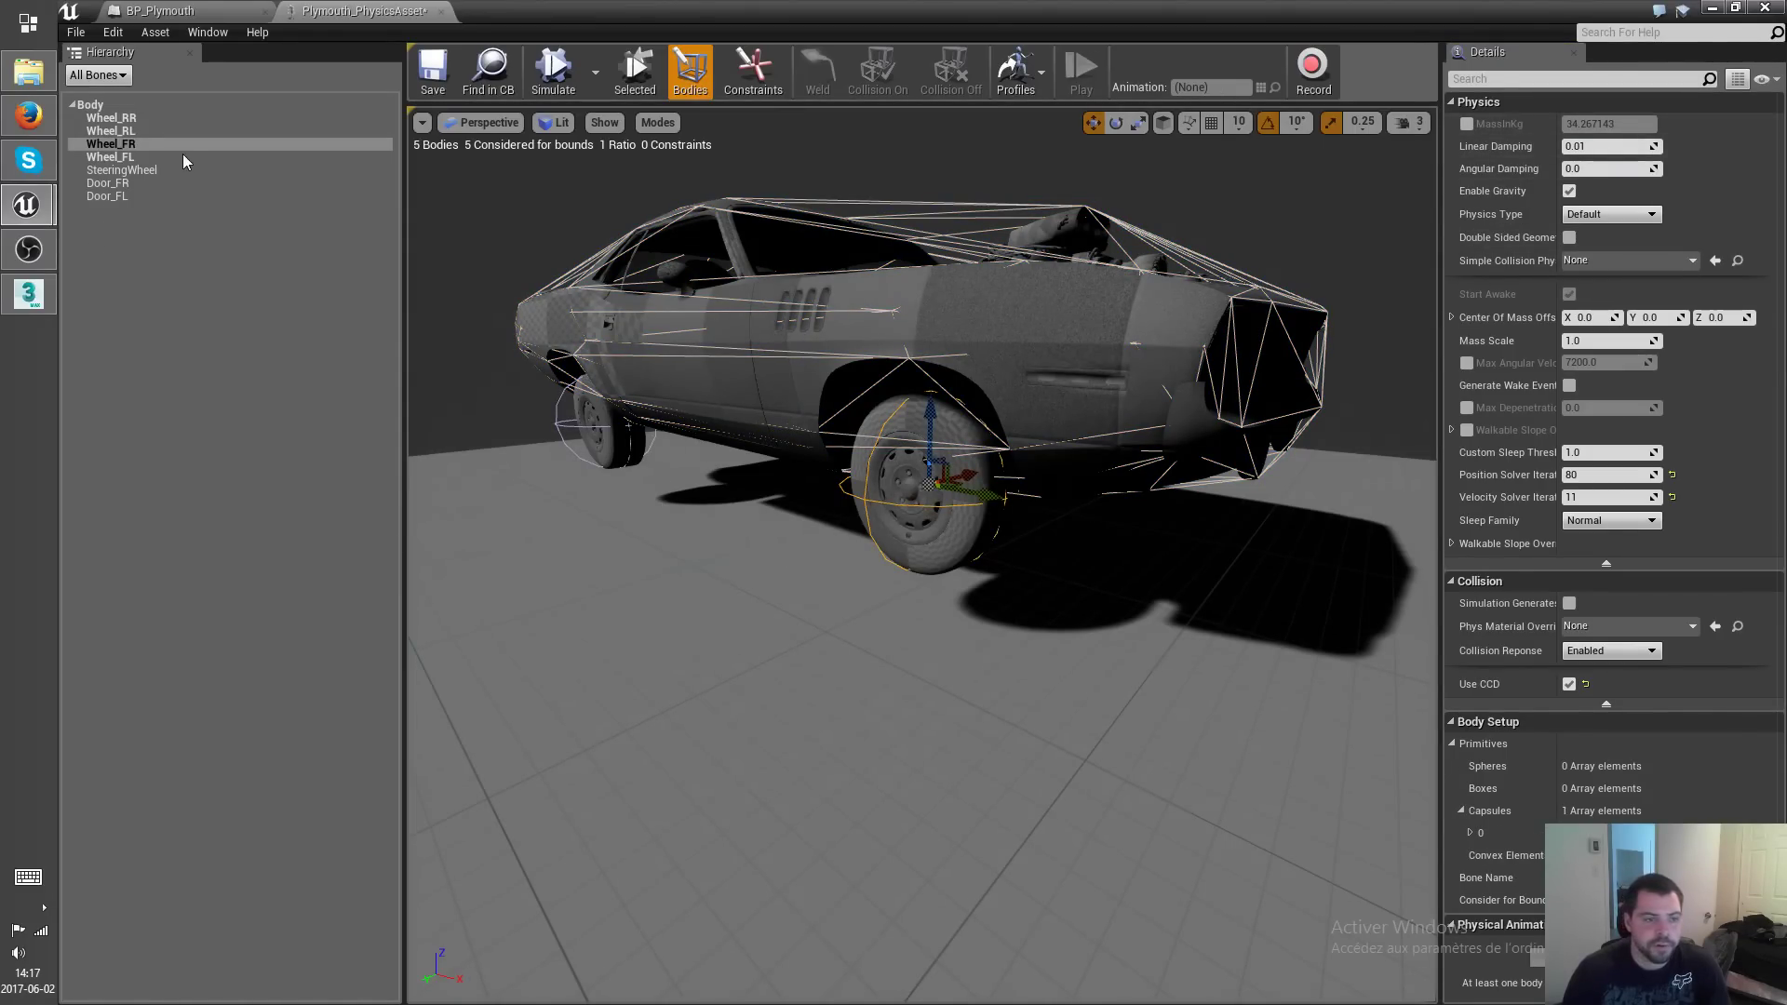
shift+click(125, 118)
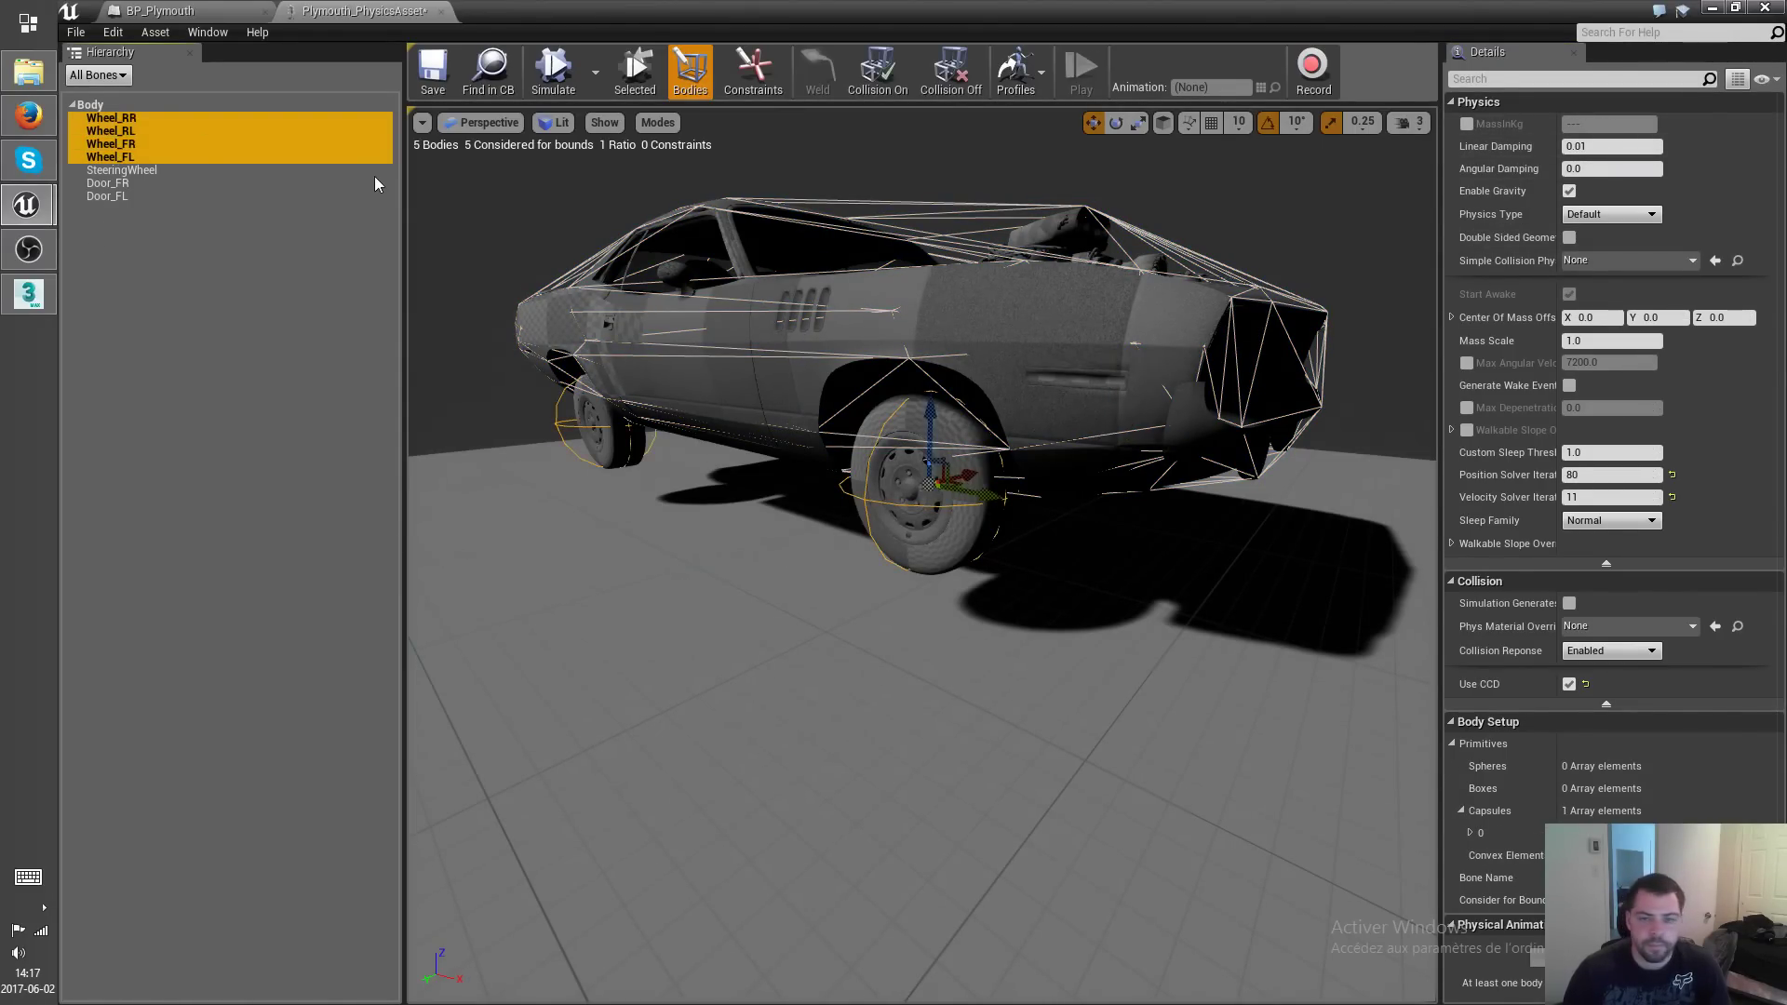
click(1467, 124)
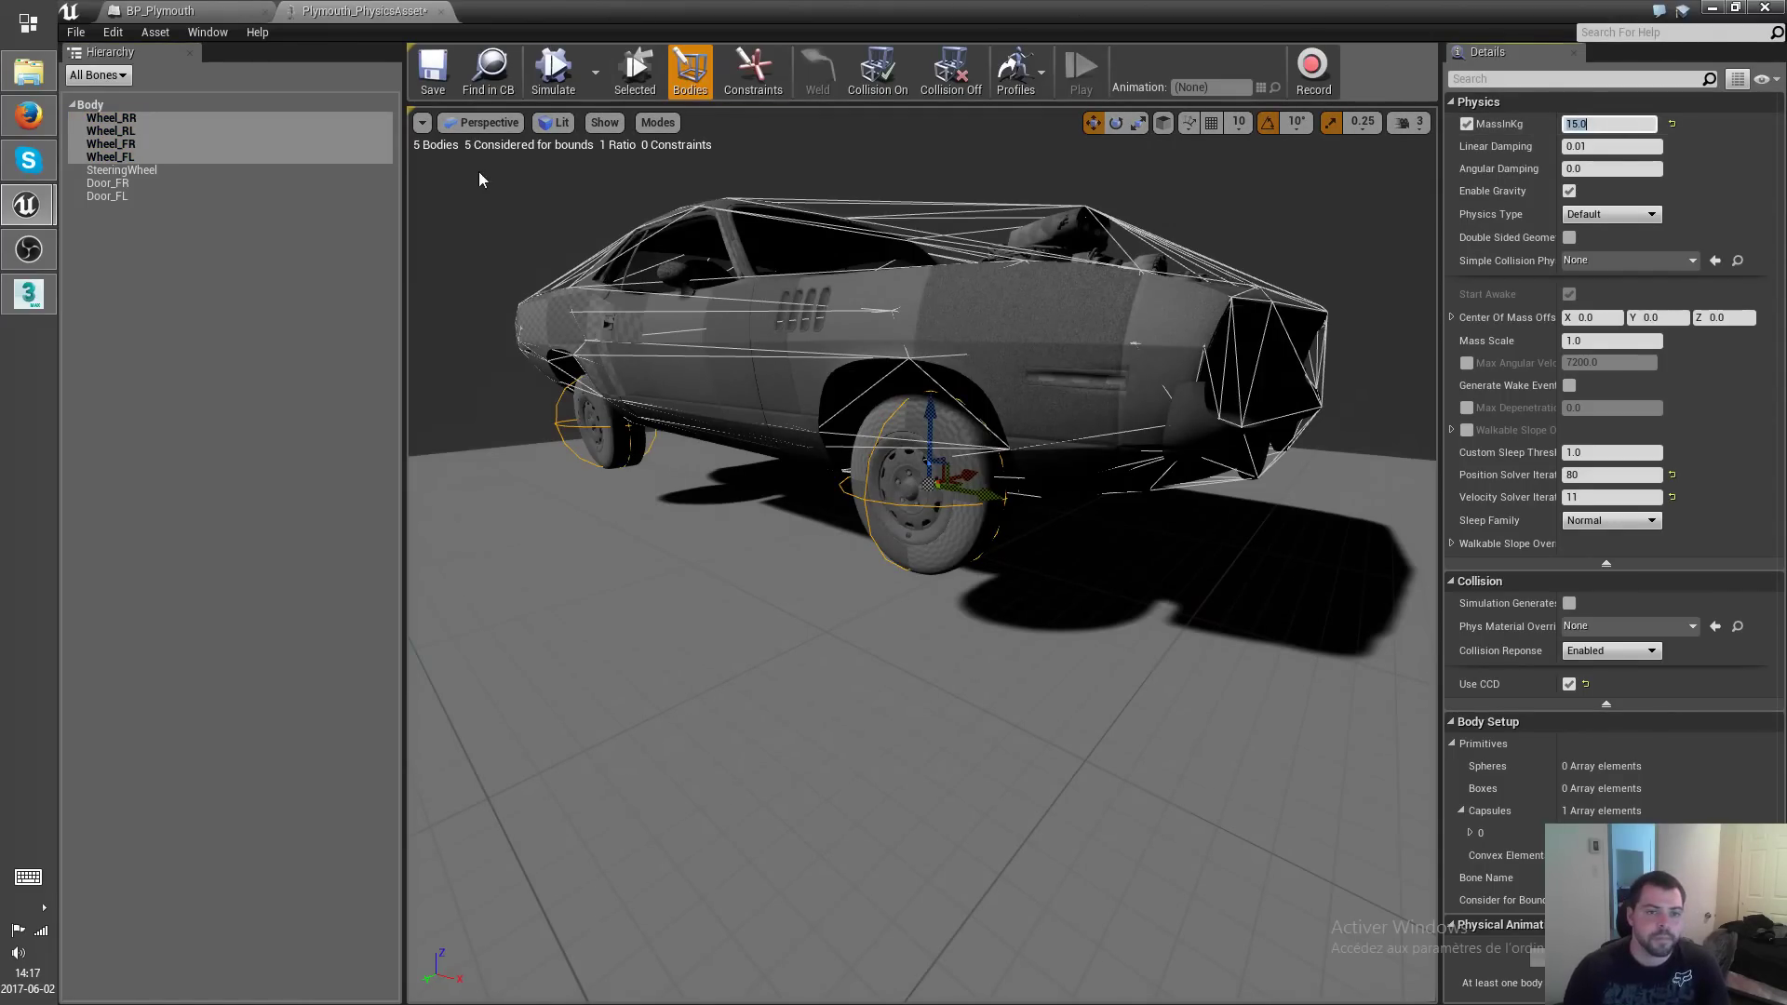
click(426, 80)
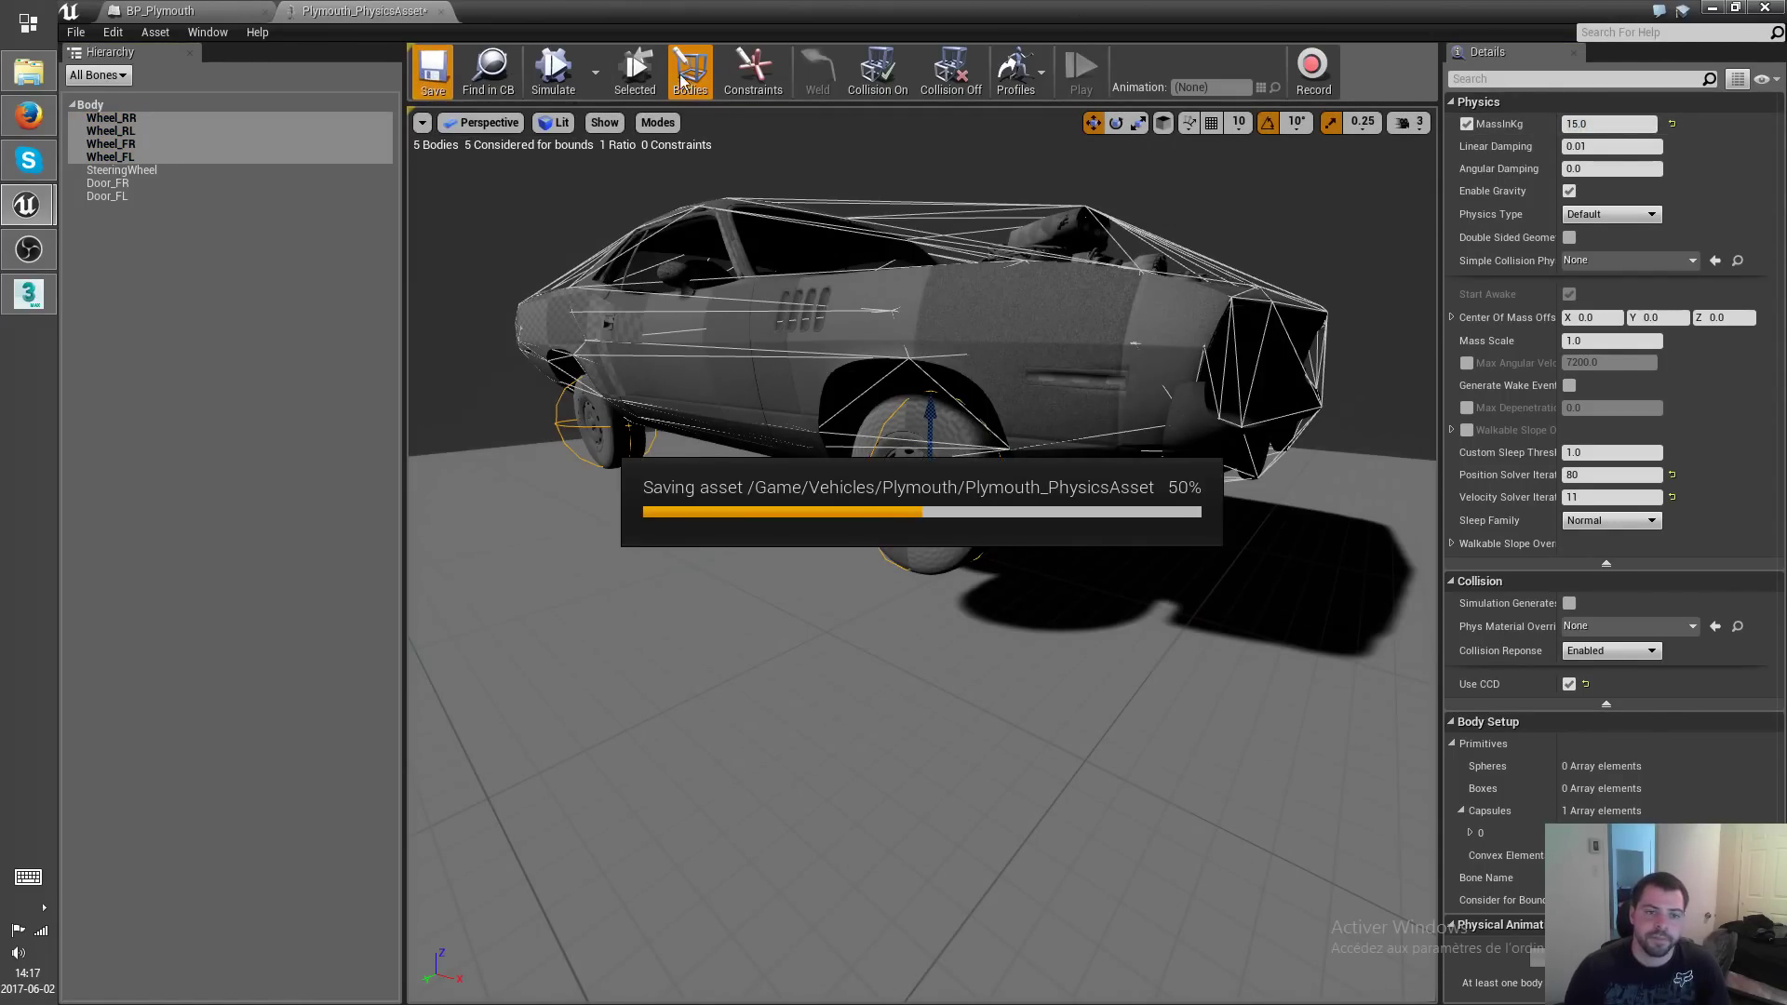
Play-test the level again, running the character around the Plymouth to check how the car sits on its wheels, and end the preview.
click(1711, 10)
click(992, 78)
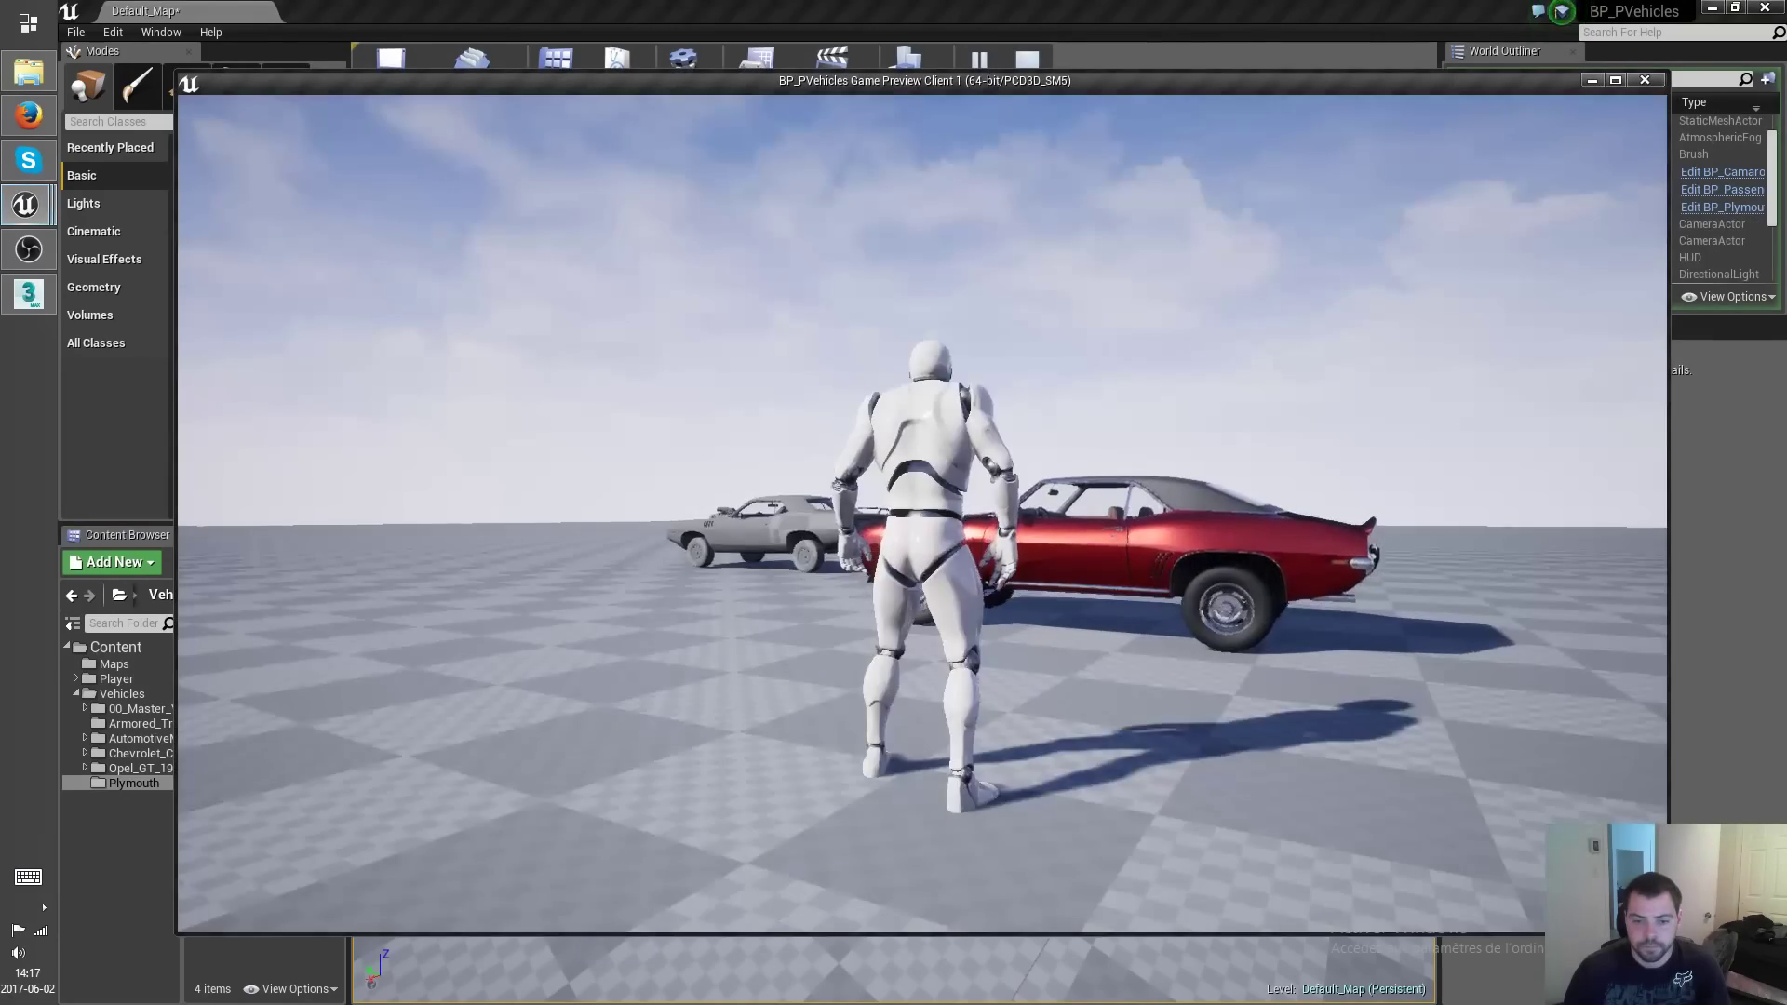
key(w)
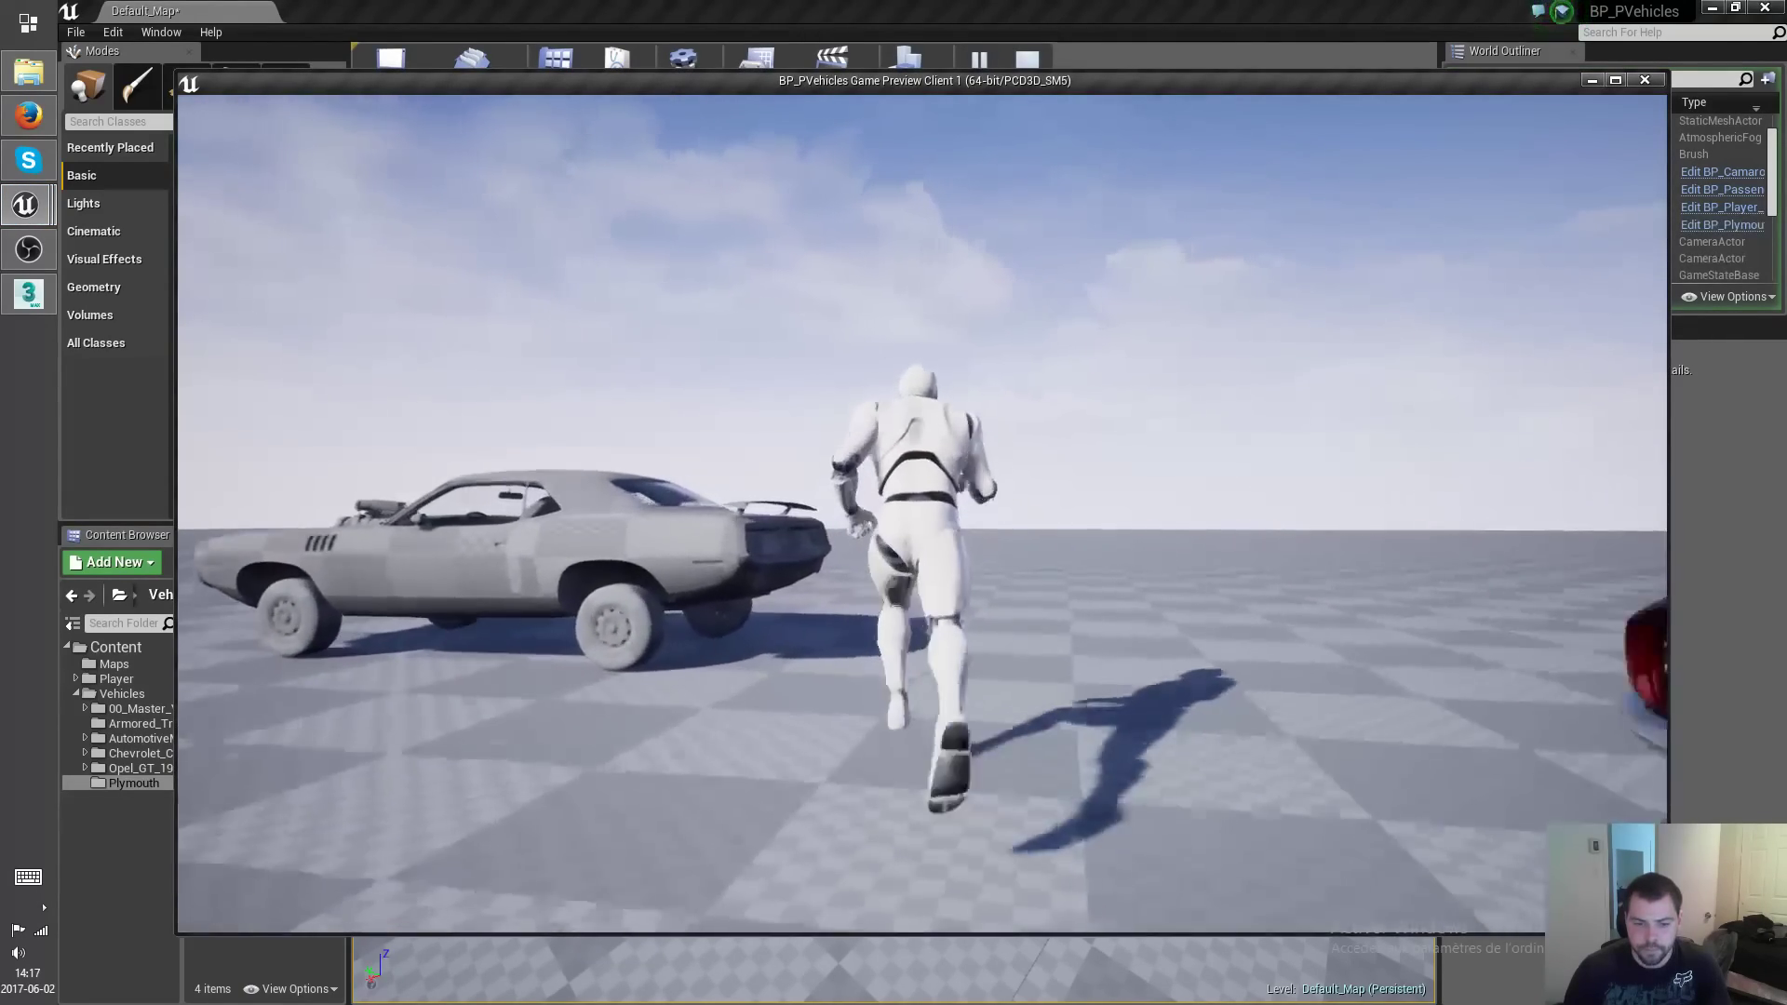
key(a)
key(d)
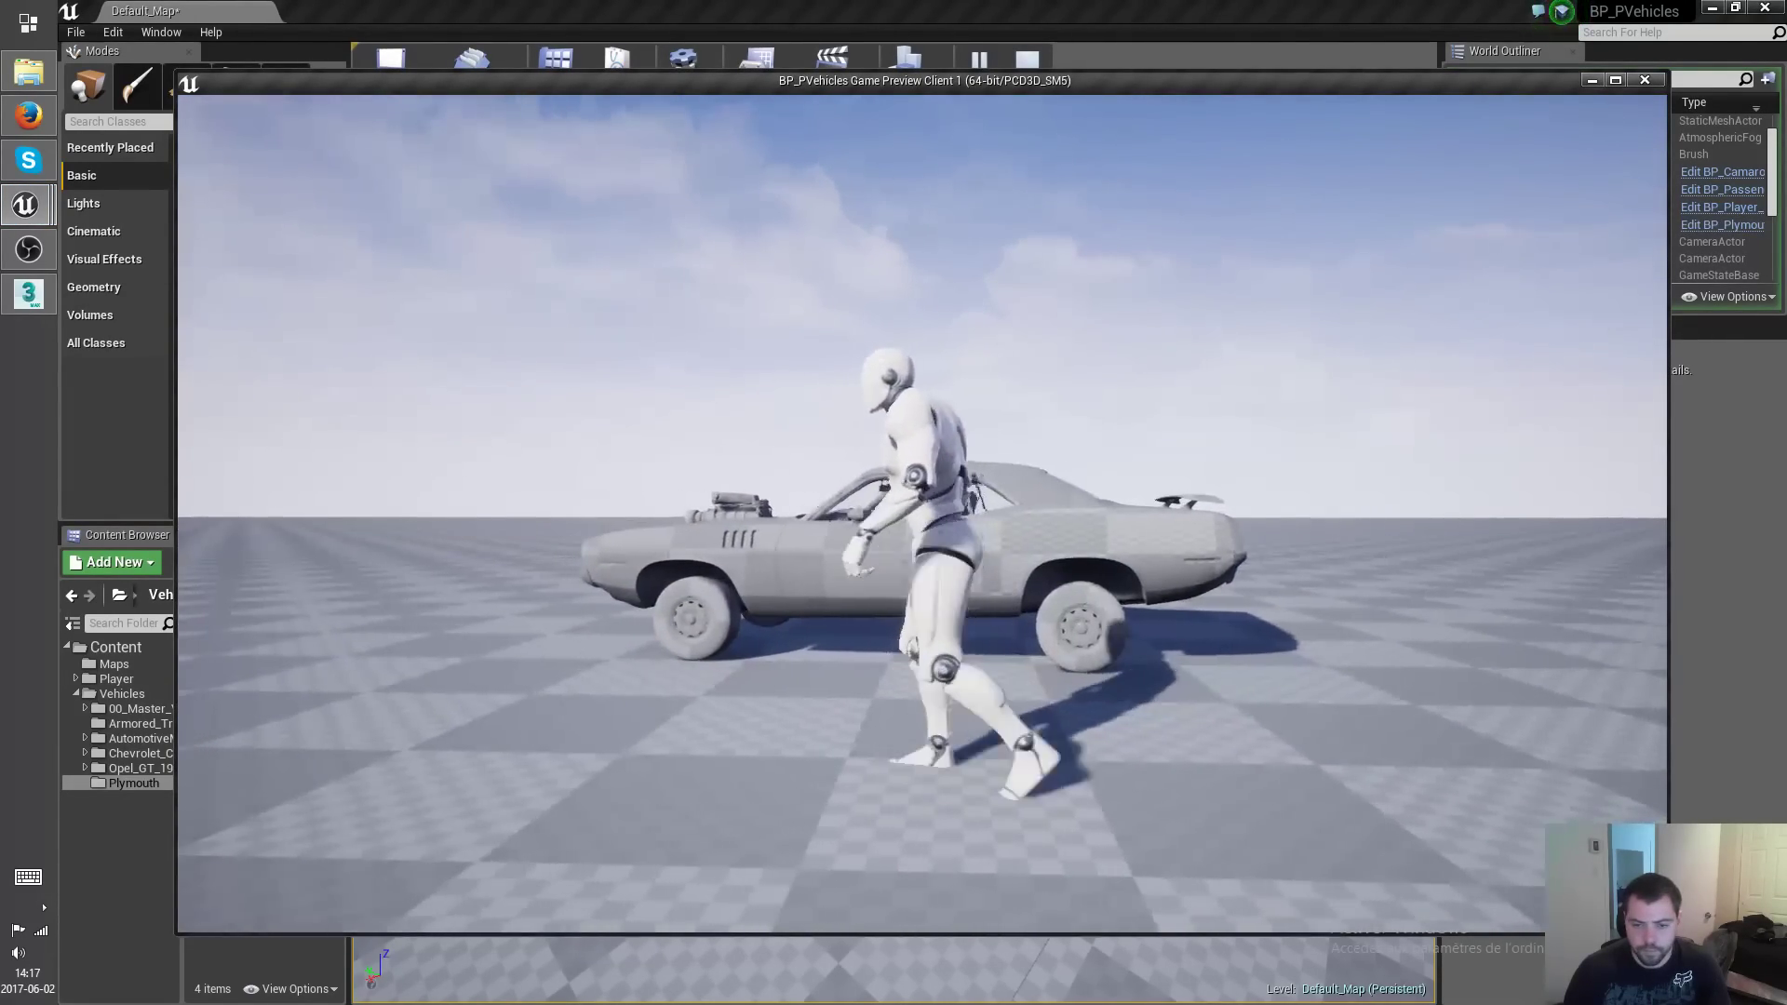
key(w)
key(a)
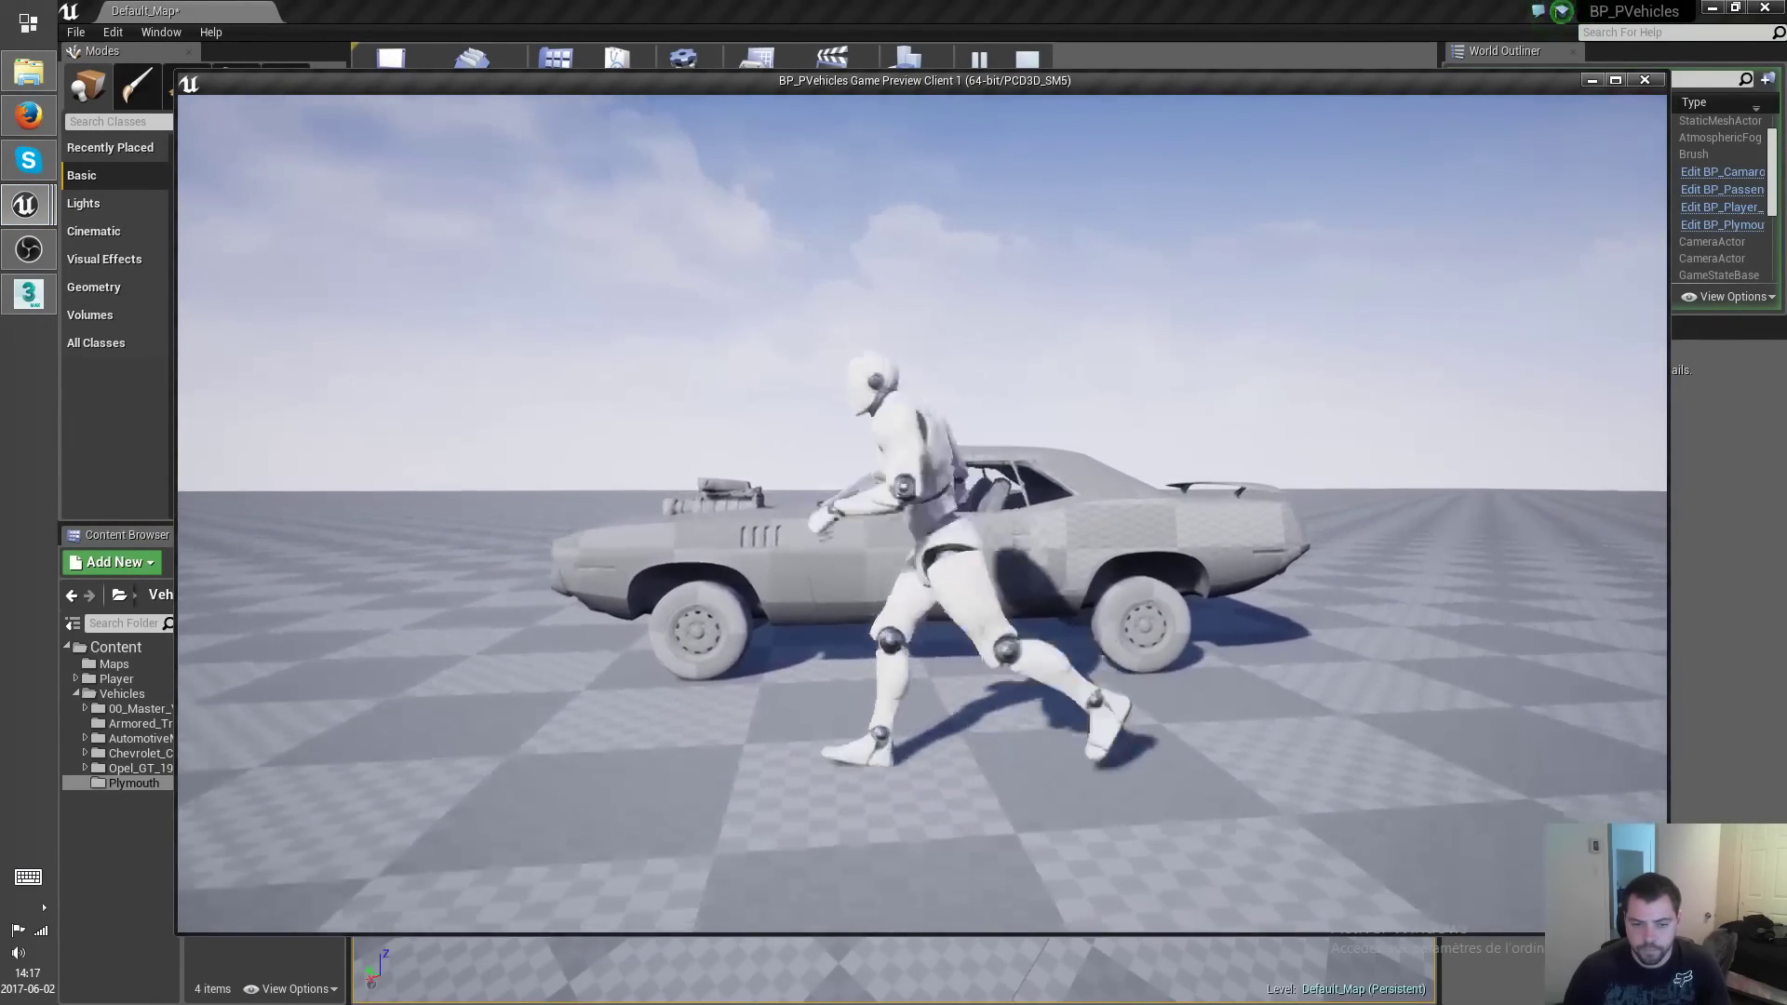
key(w)
key(d)
key(s)
key(a)
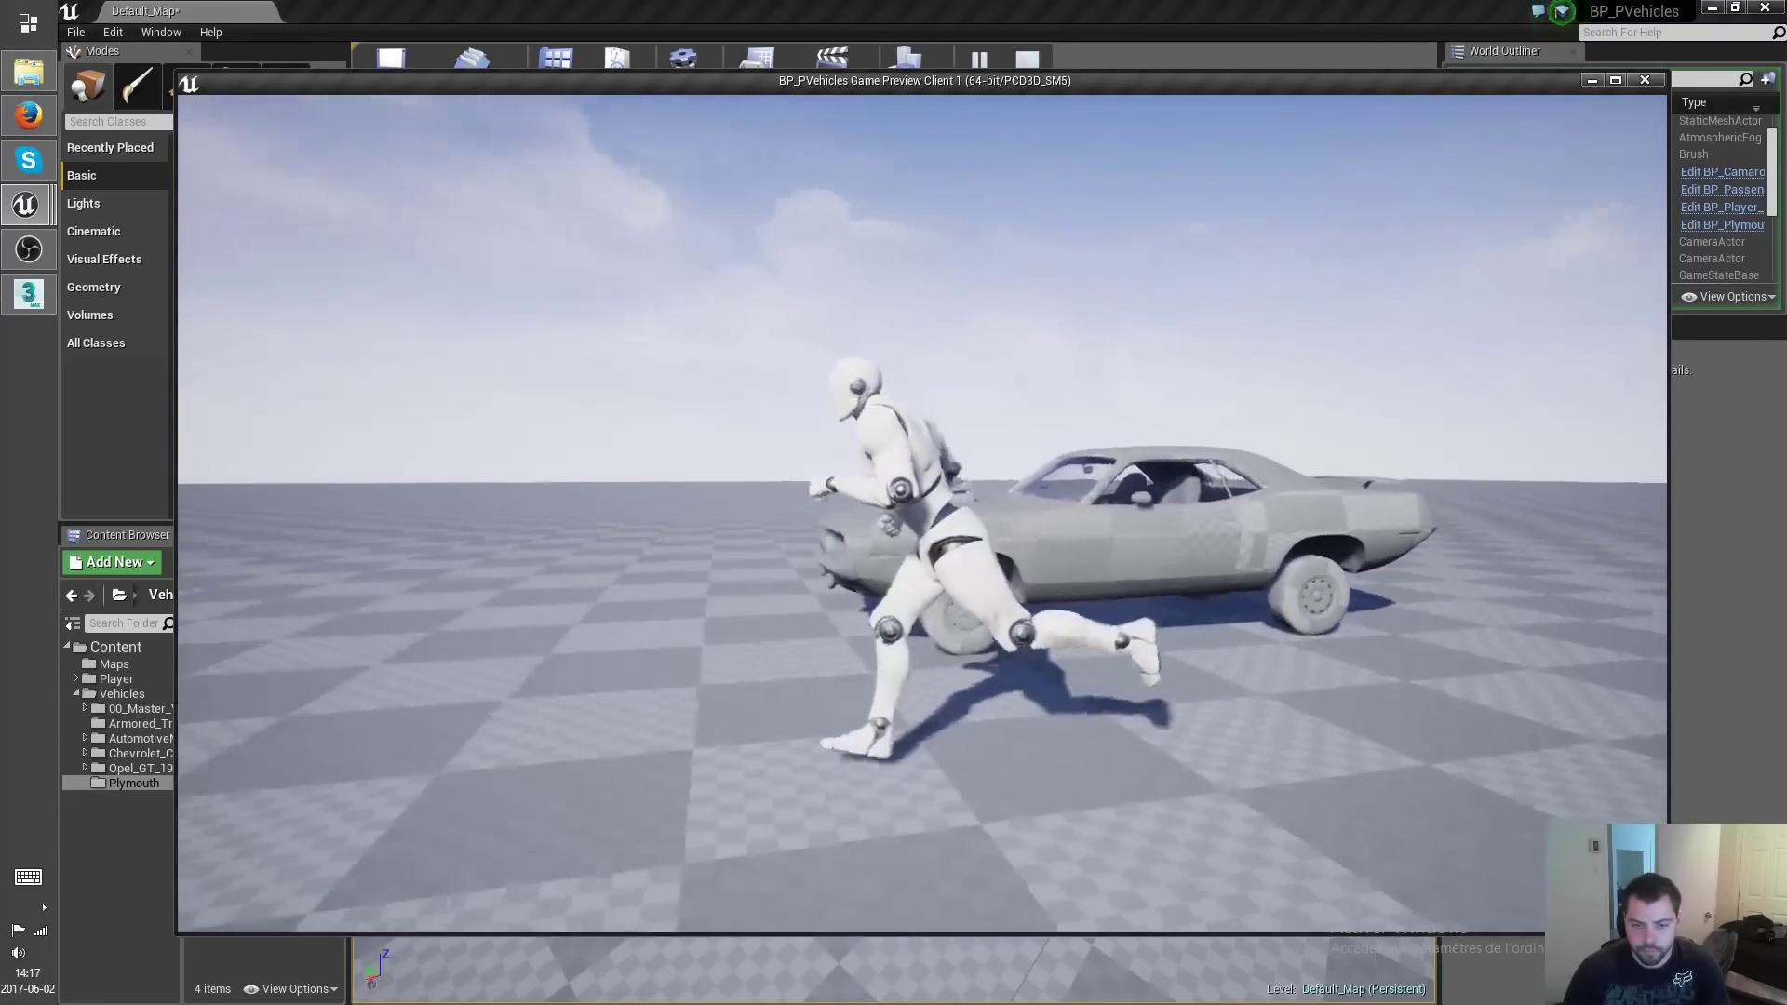
key(w)
key(s)
key(d)
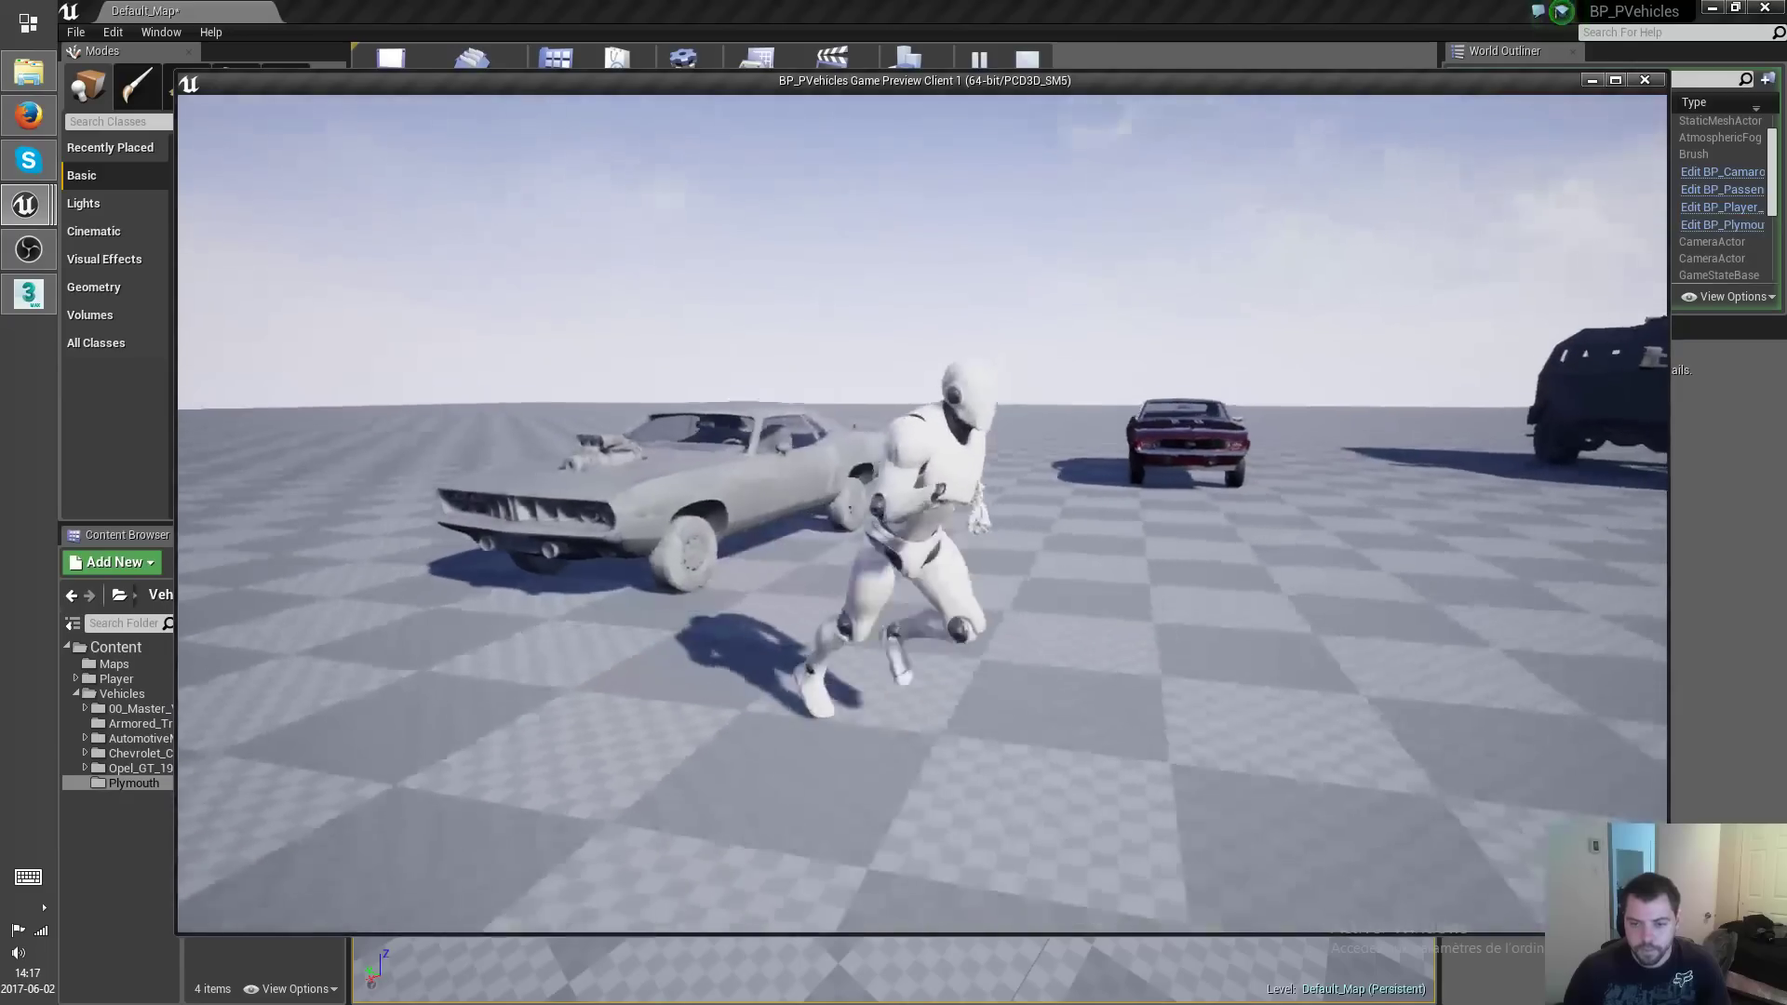
key(w)
key(Escape)
key(Escape)
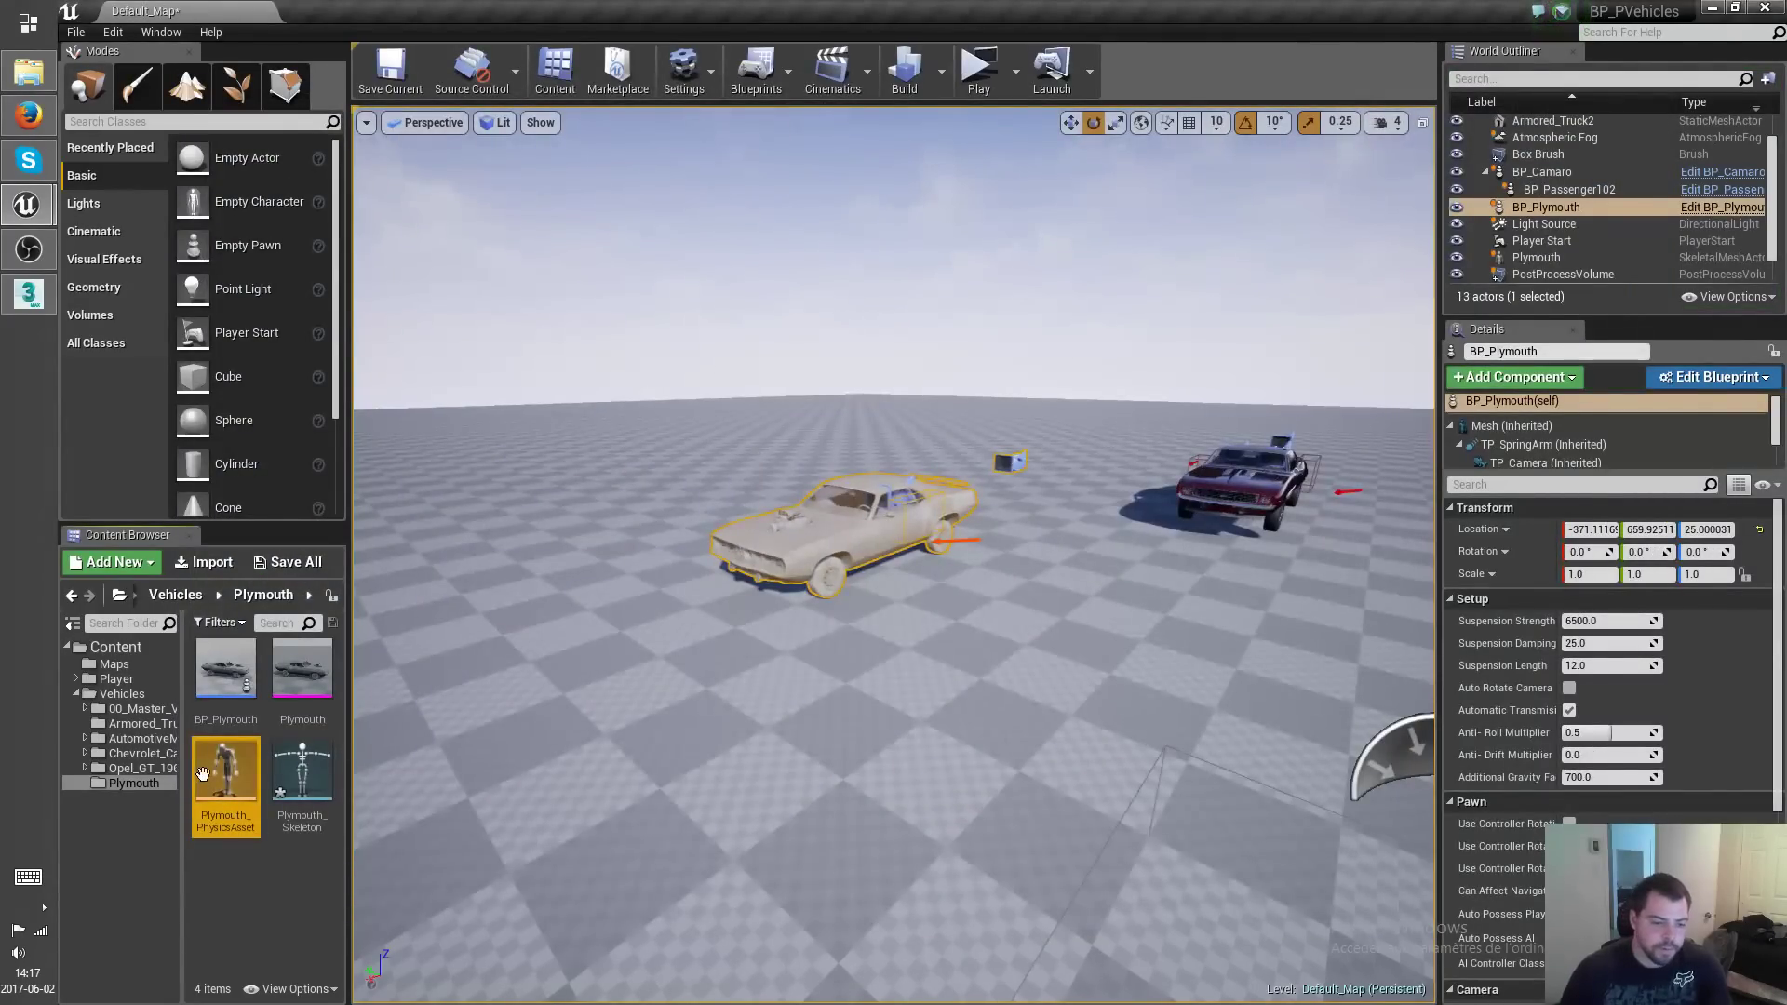
Open BP_Camaro from the Chevrolet_Camaro_SS_1969 folder and show its main event graph with the input nodes.
double_click(220, 704)
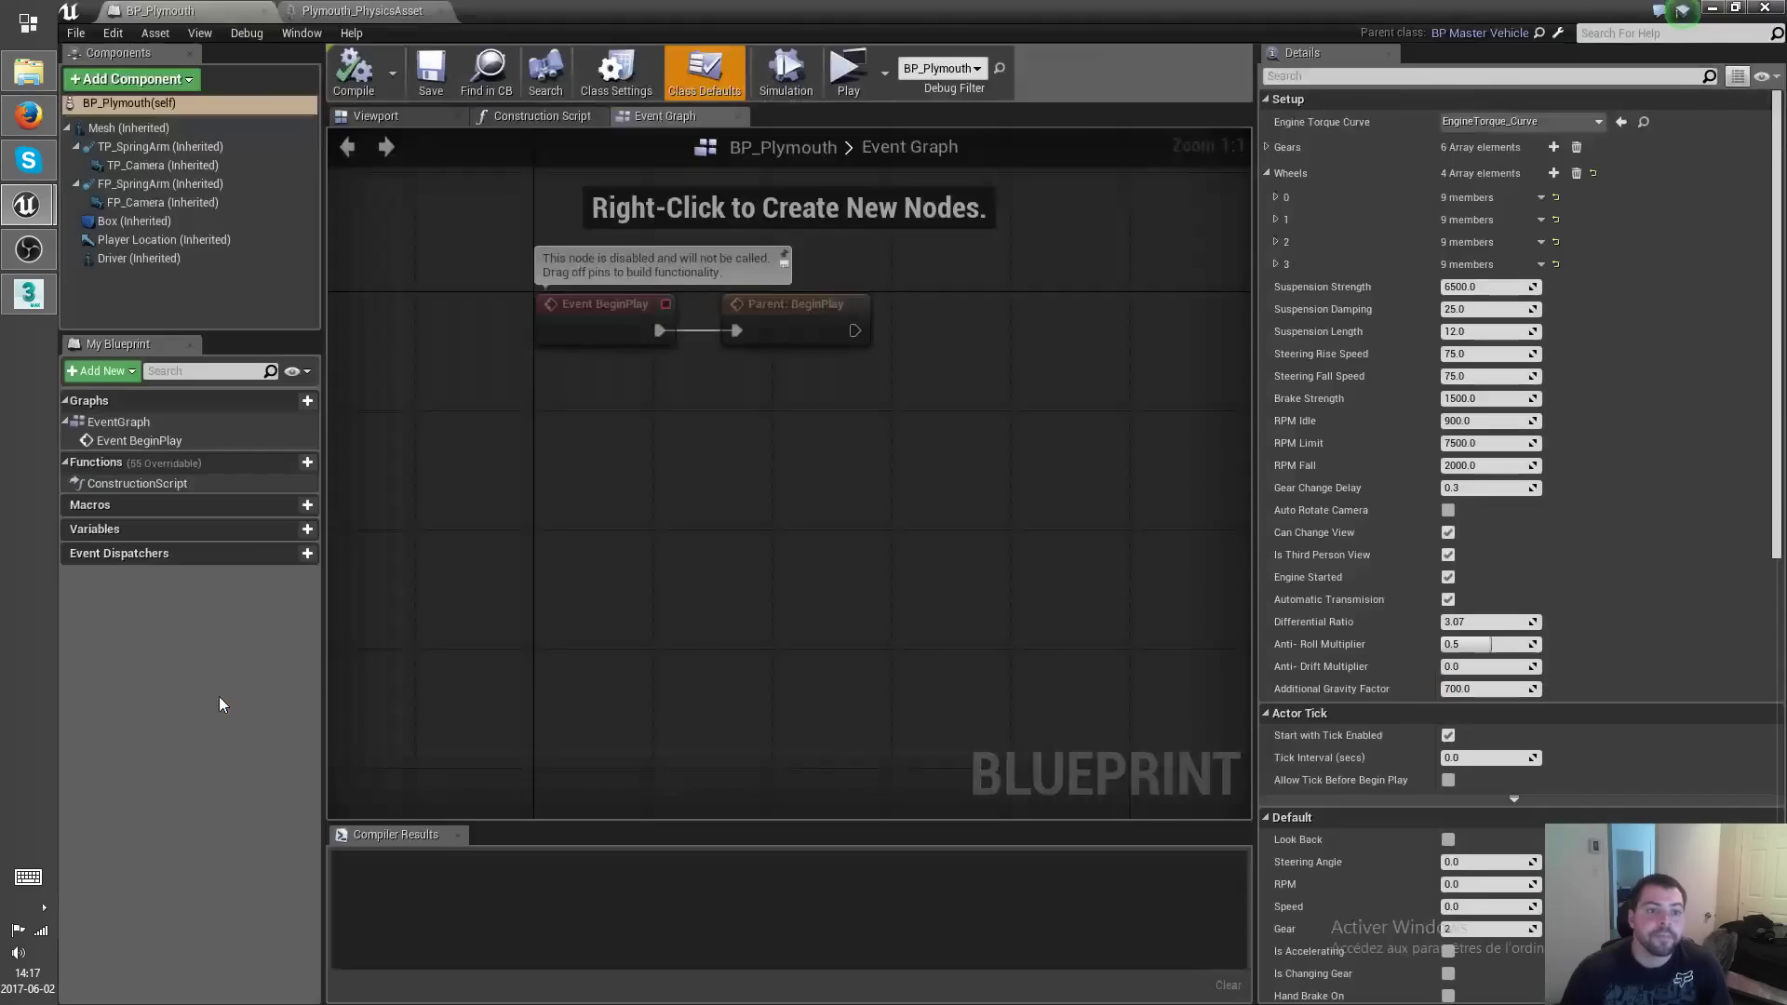
click(1713, 8)
click(166, 710)
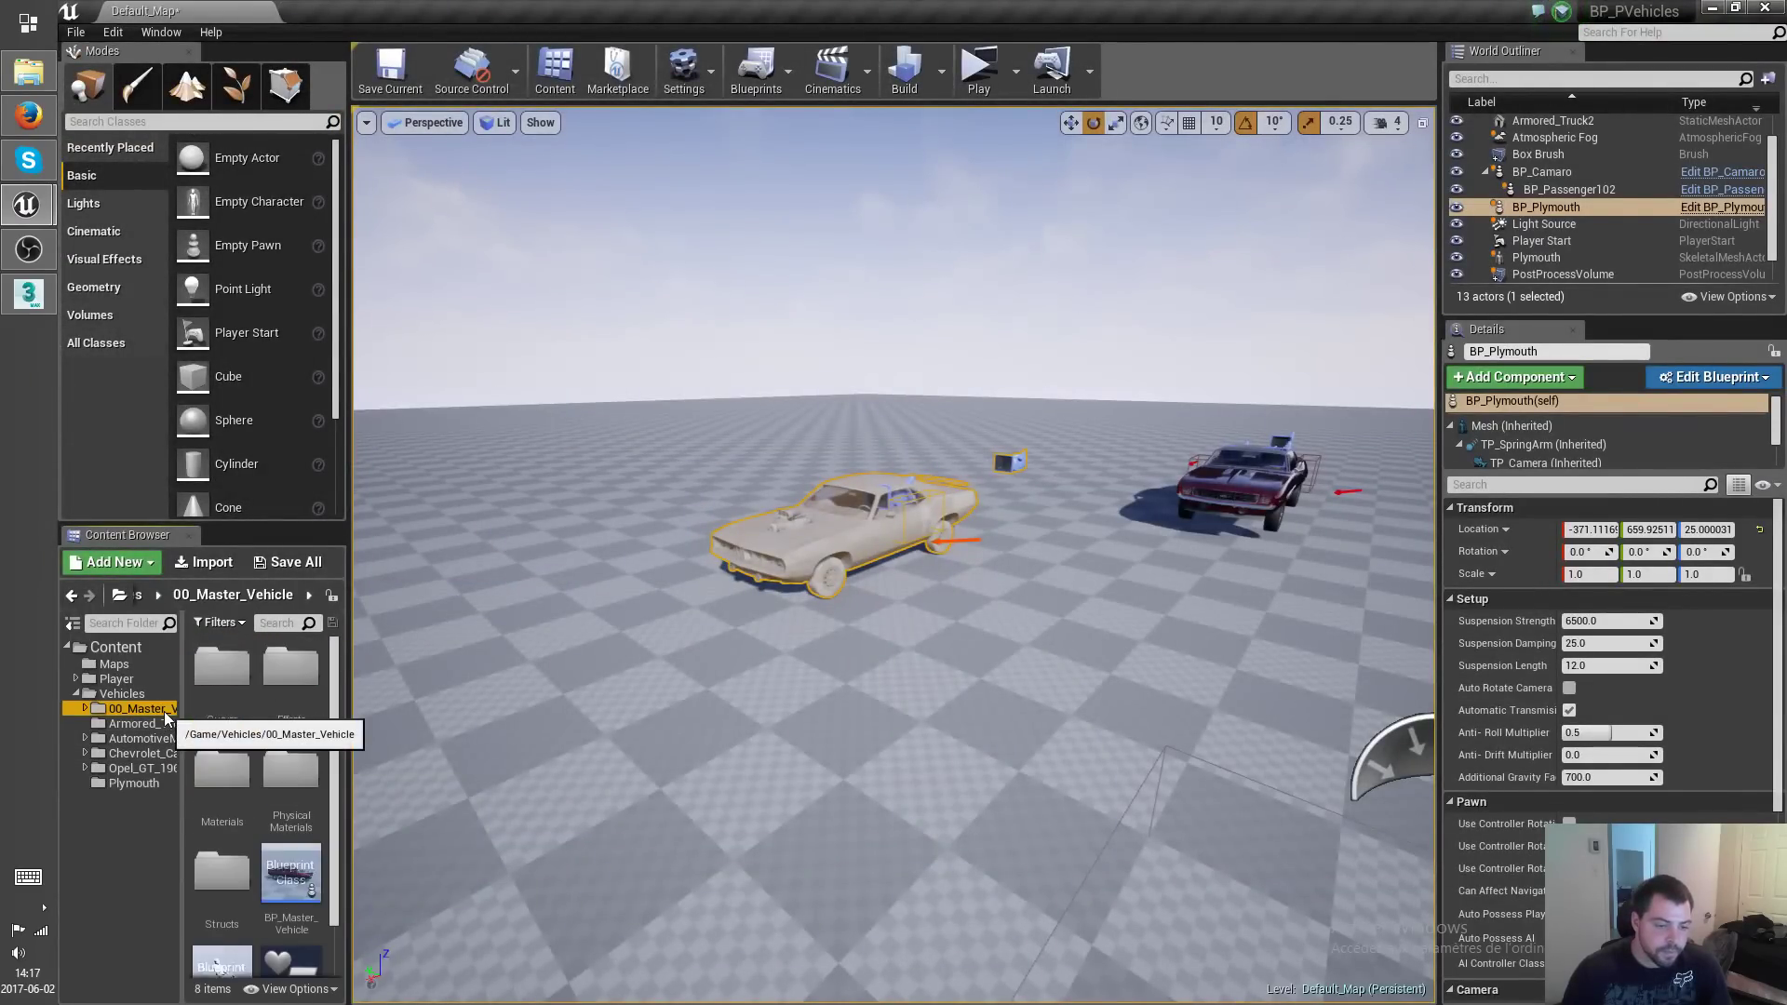
click(162, 754)
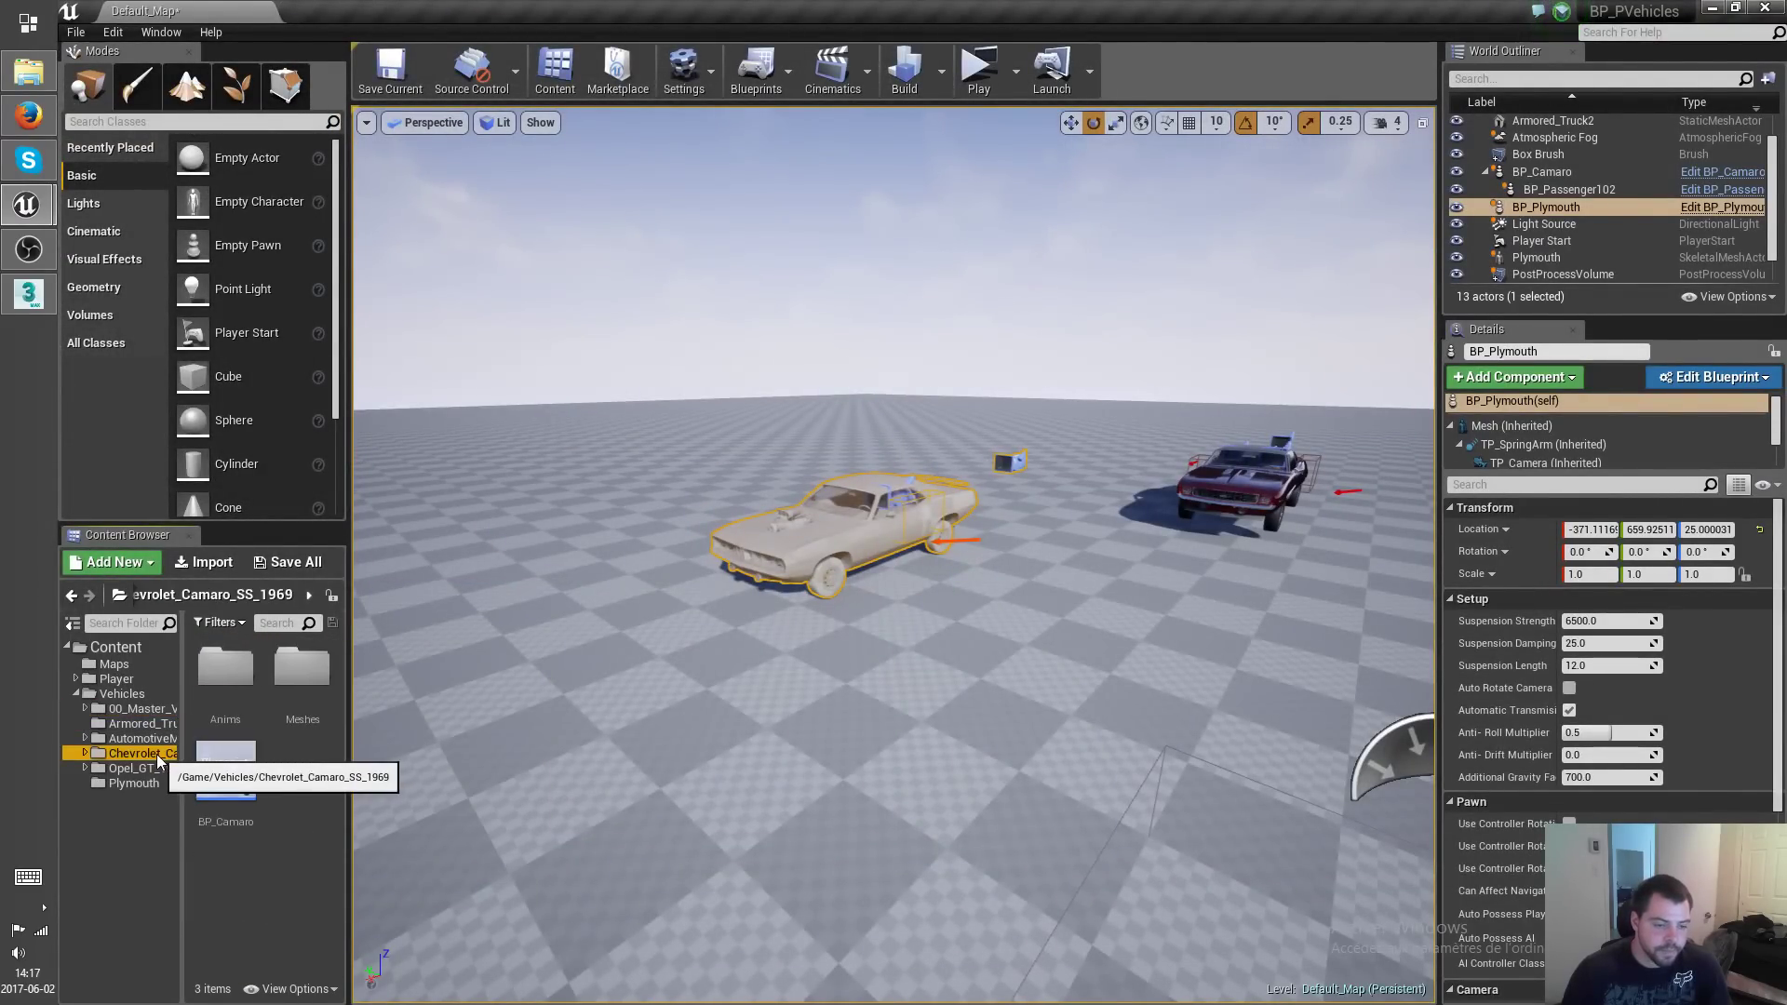
double_click(227, 771)
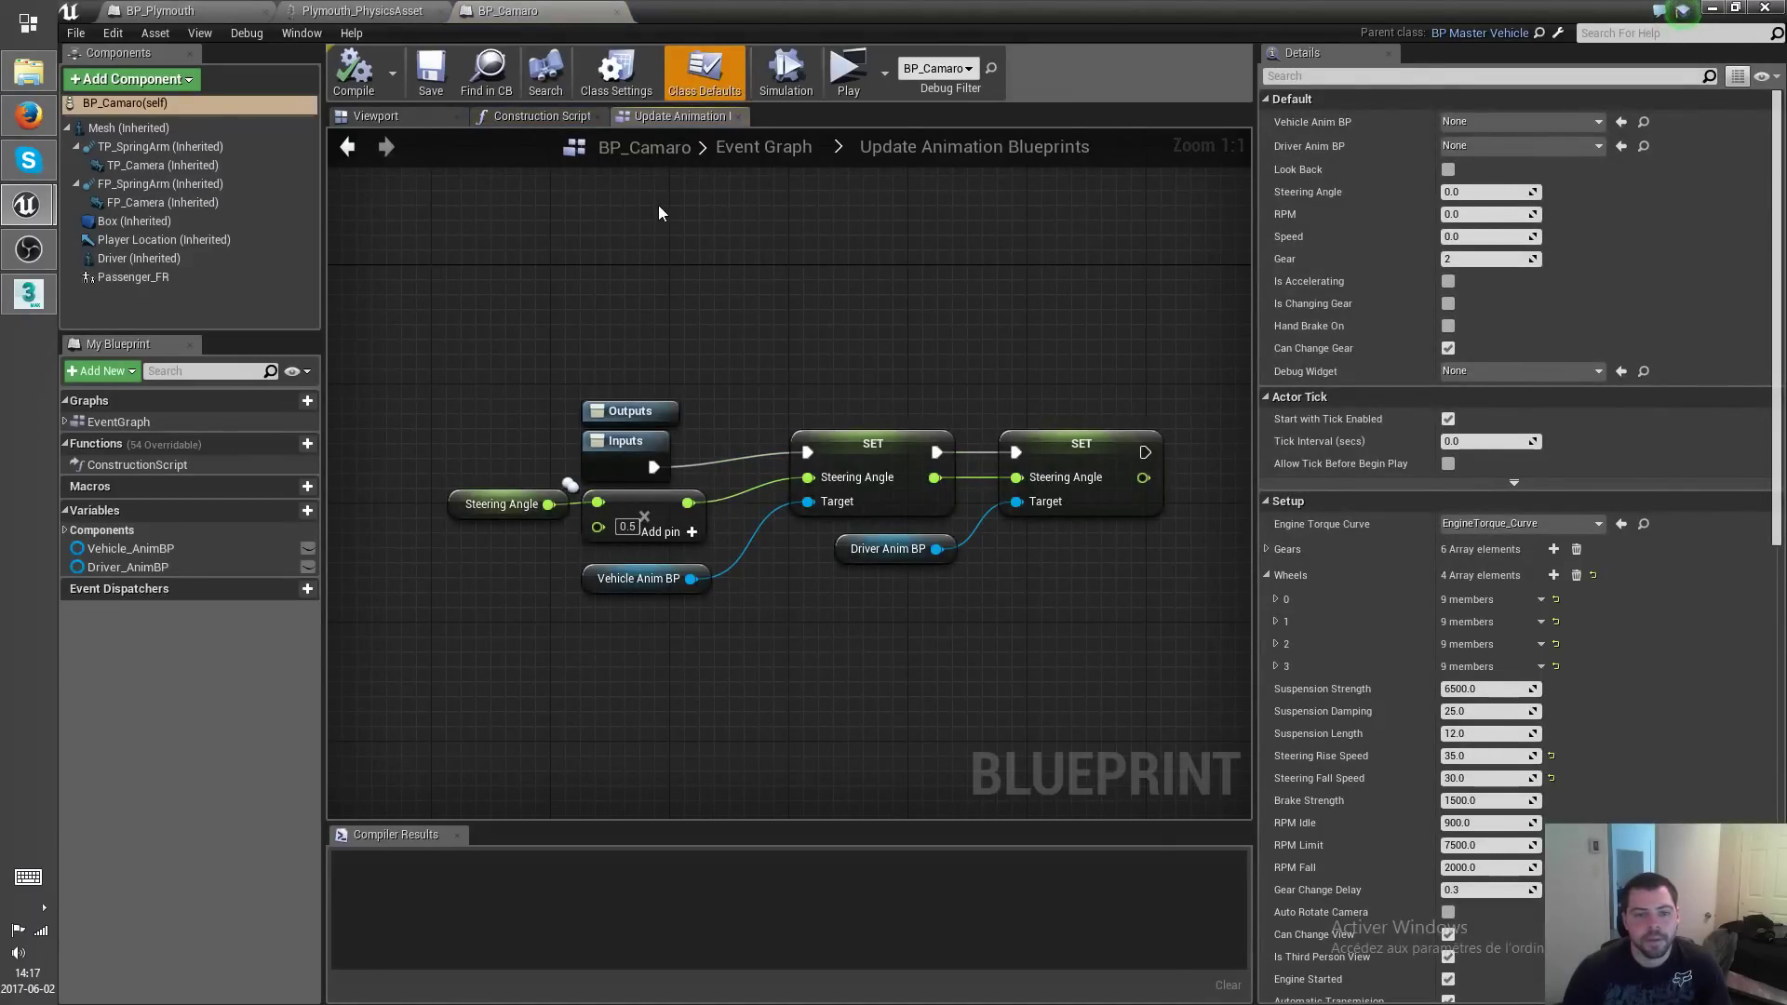
click(762, 147)
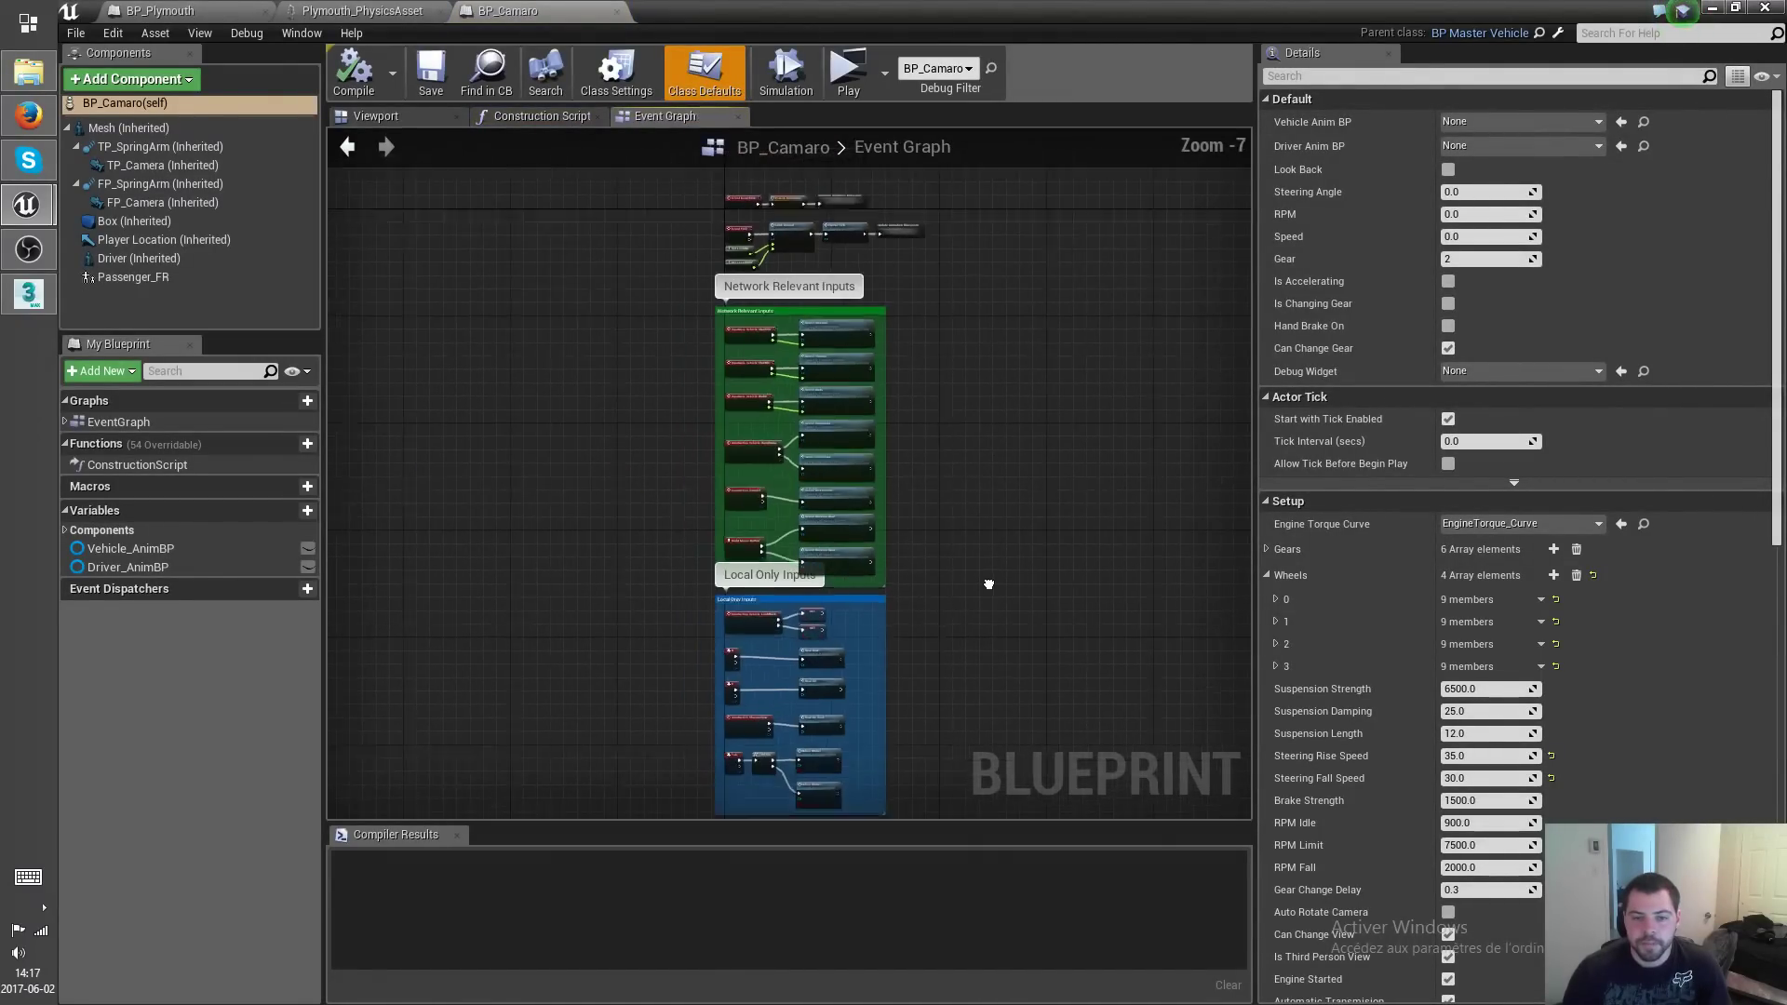
Copy the Look Around, Server Tick, Get LookUp and Get LookRight nodes from BP_Camaro's event graph into BP_Plymouth's event graph.
scroll(988, 583, down, 1)
scroll(782, 354, up, 8)
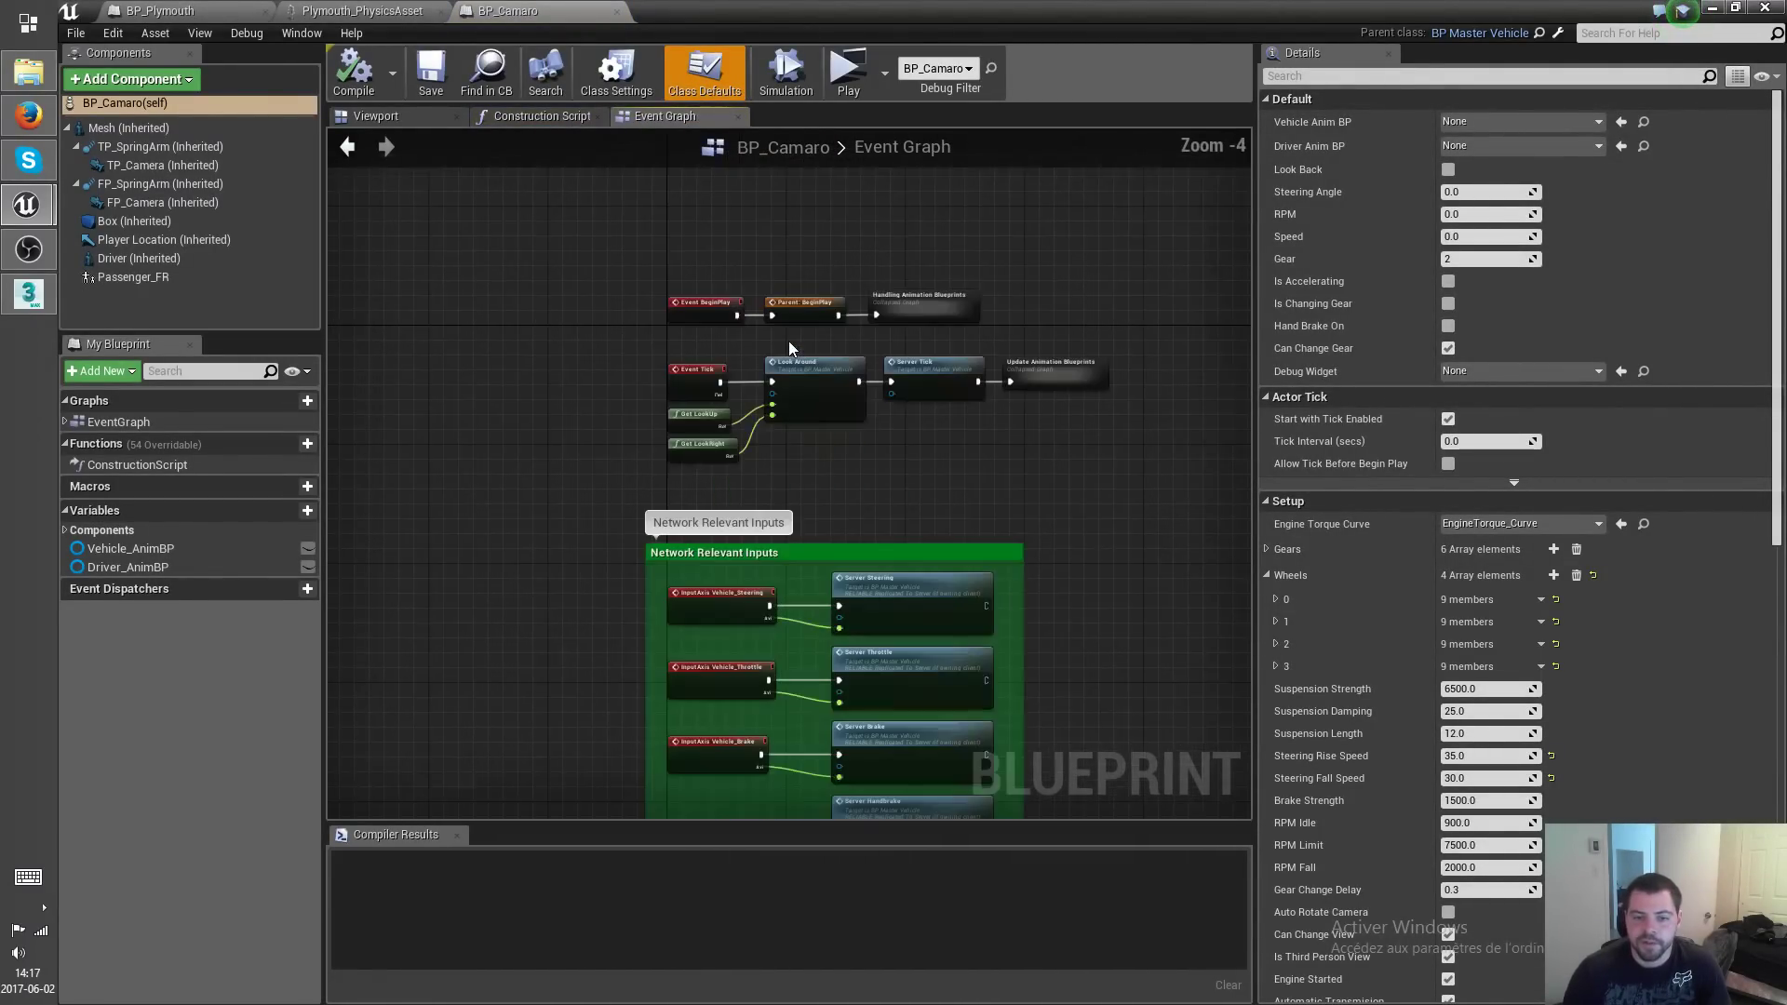
right_drag(1029, 556, 876, 453)
scroll(885, 483, down, 1)
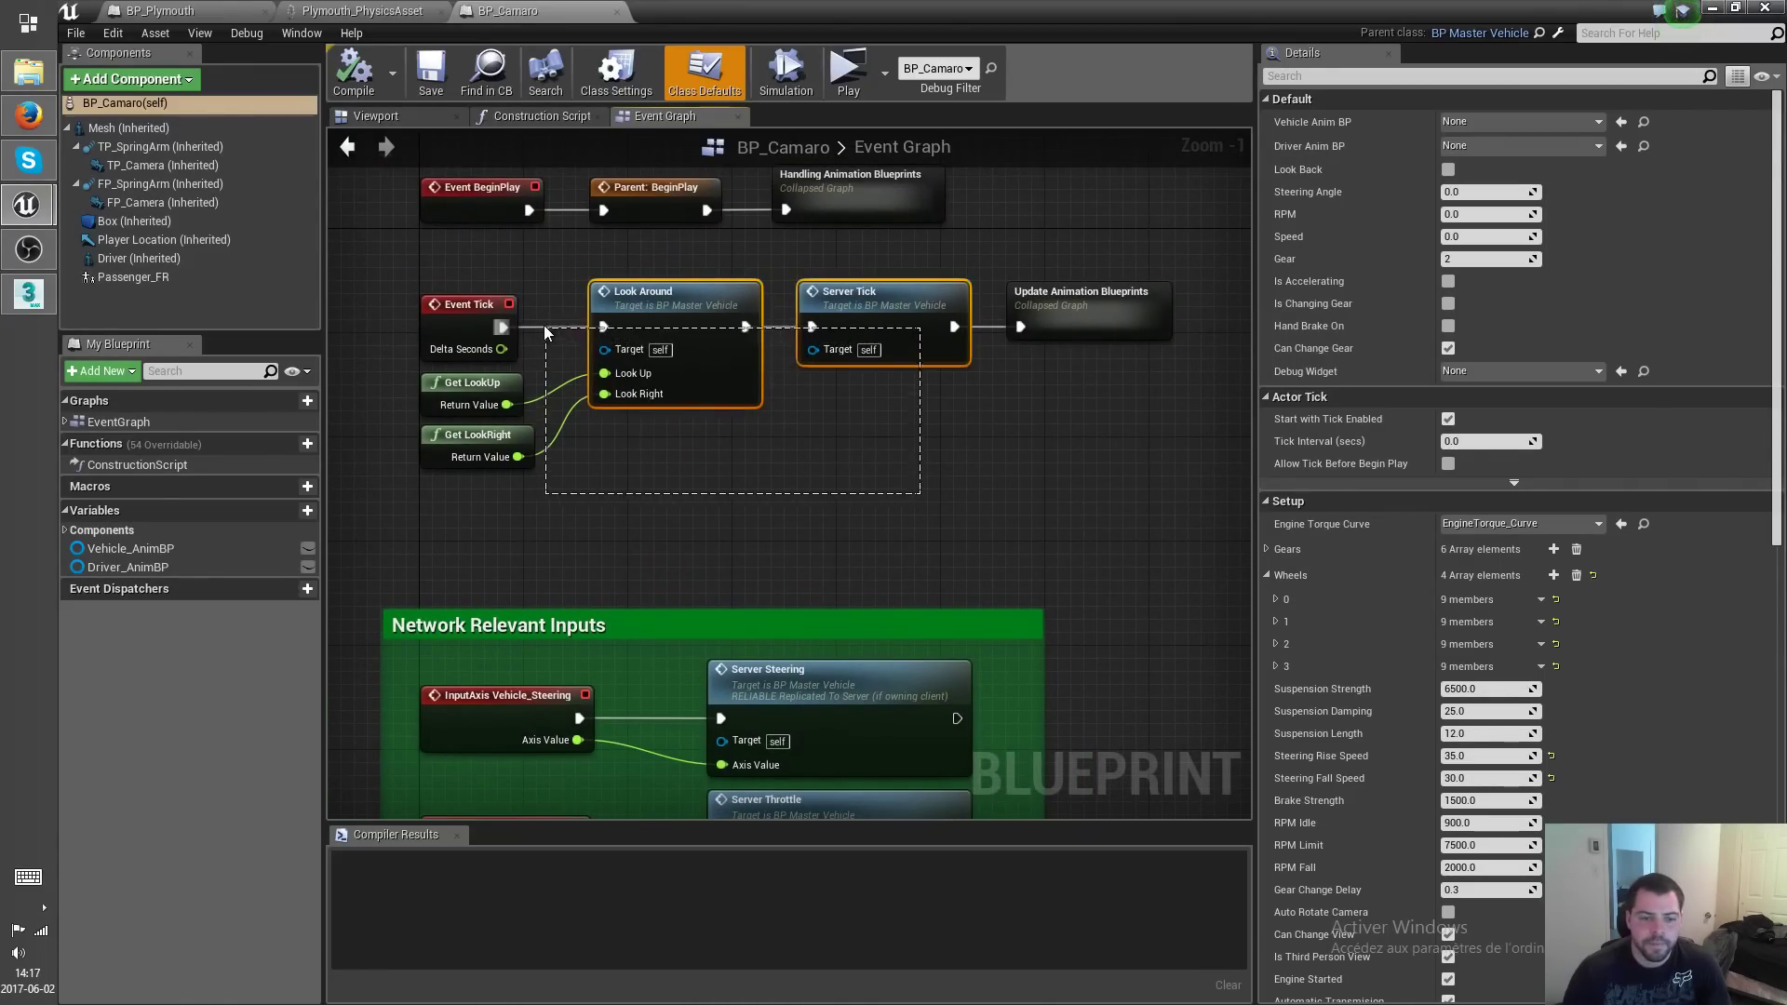
drag(525, 291, 521, 290)
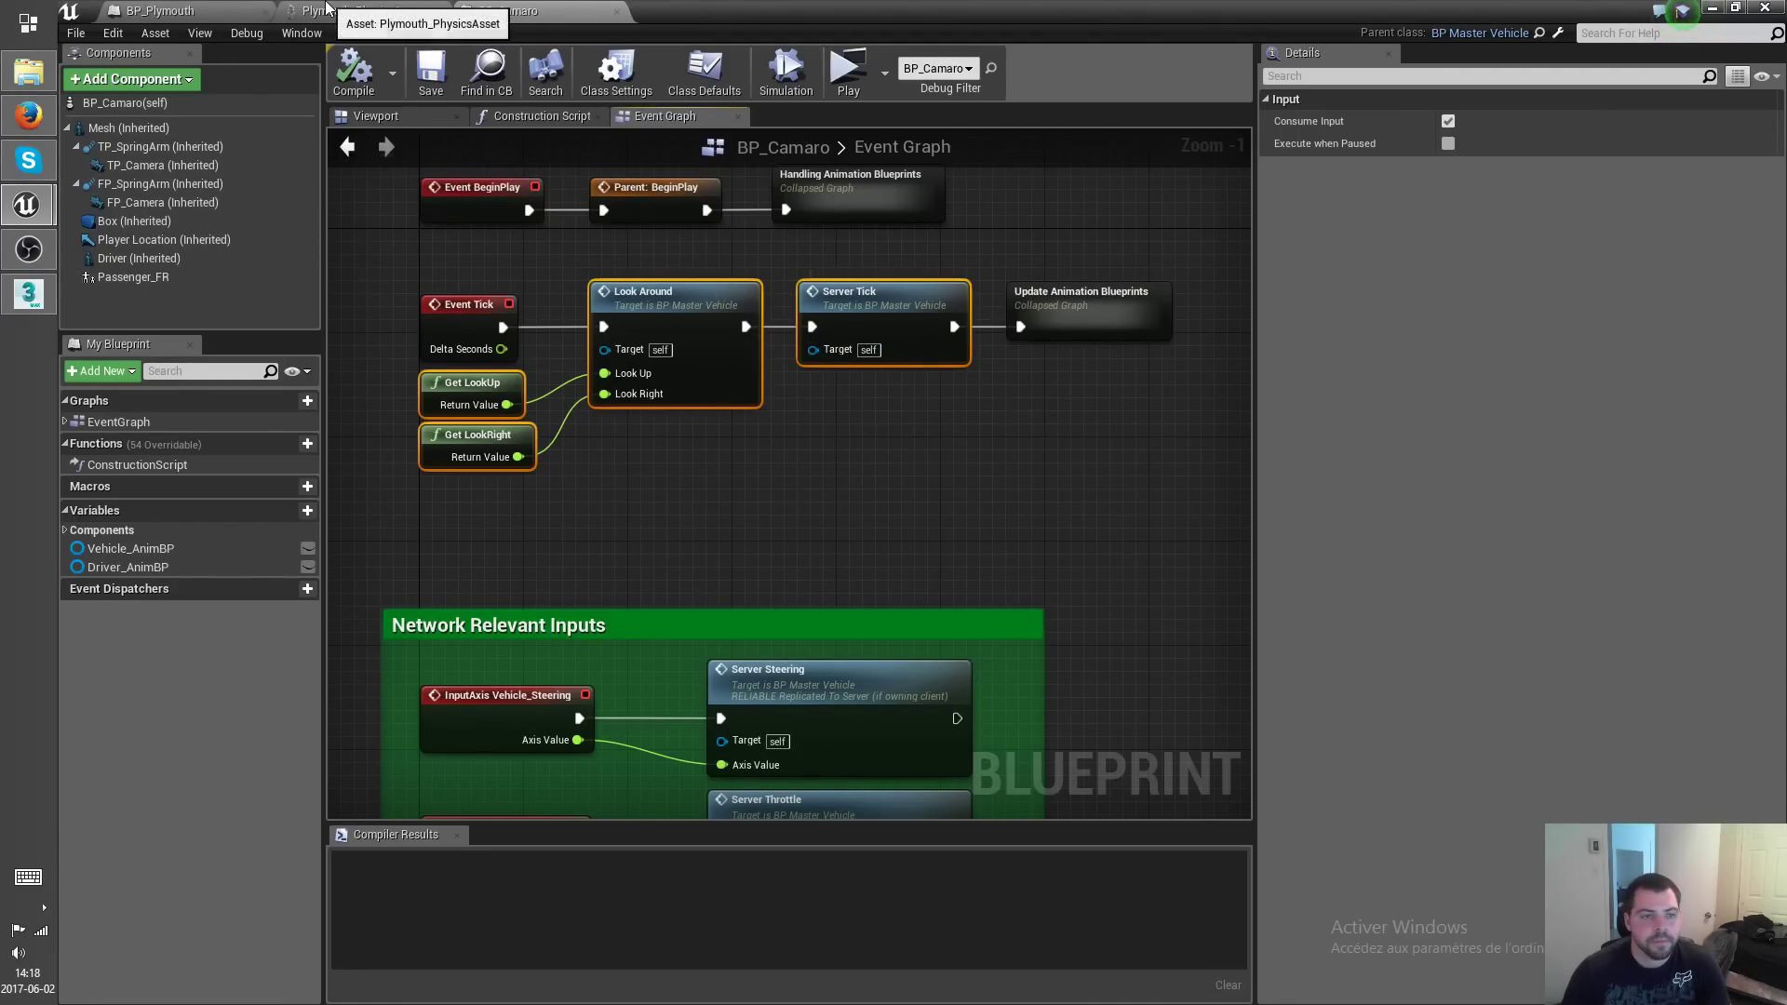
click(186, 10)
right_drag(804, 499, 745, 438)
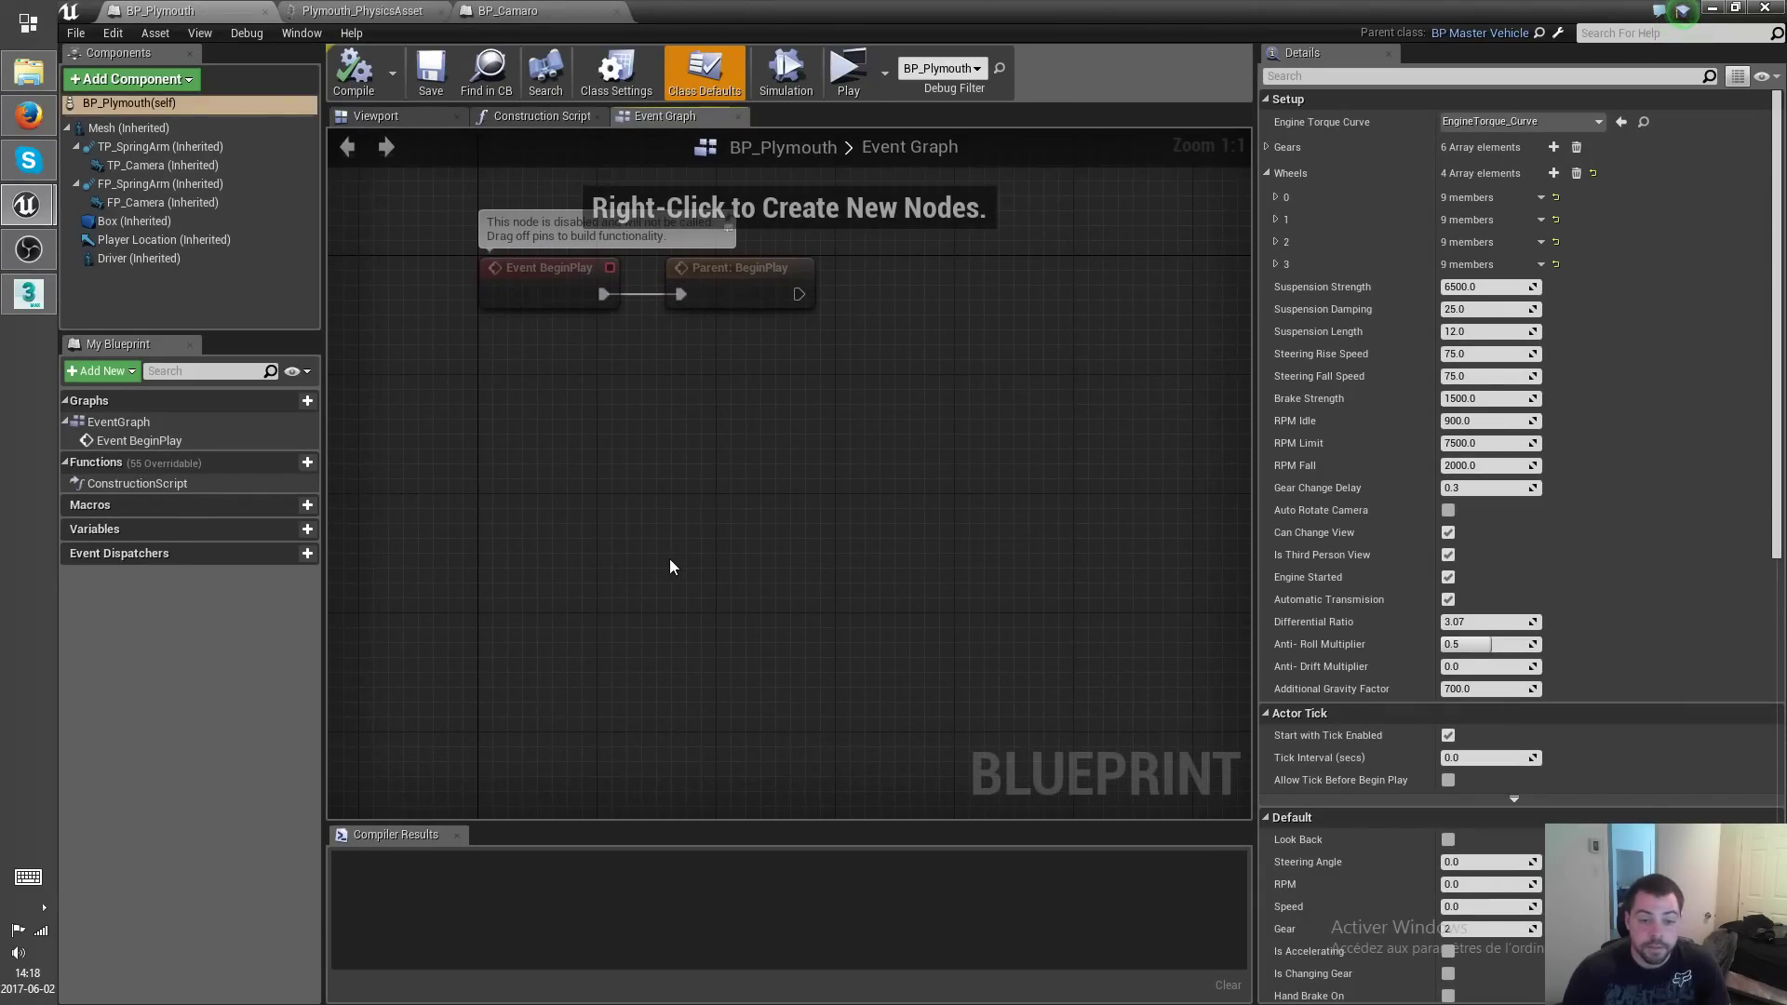
key(ctrl+v)
Add an Event Tick node above Get LookUp, connect its execution output to Look Around, and save BP_Plymouth.
right_click(497, 556)
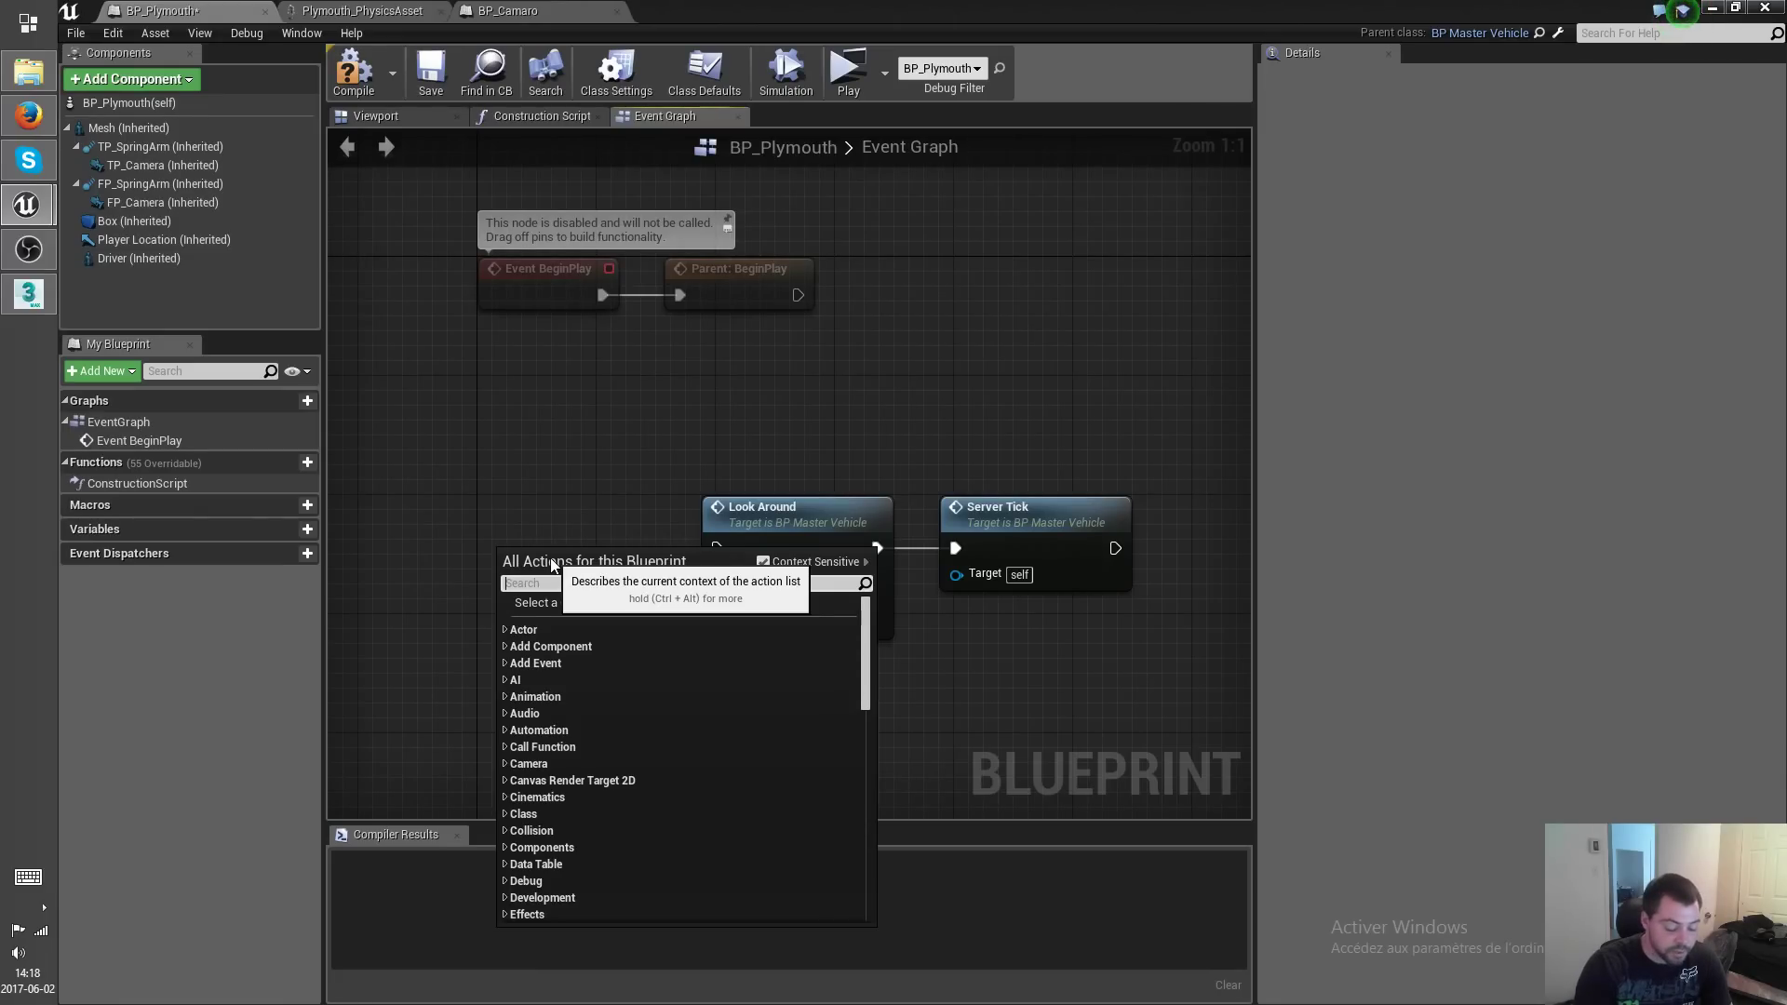
text(event tick)
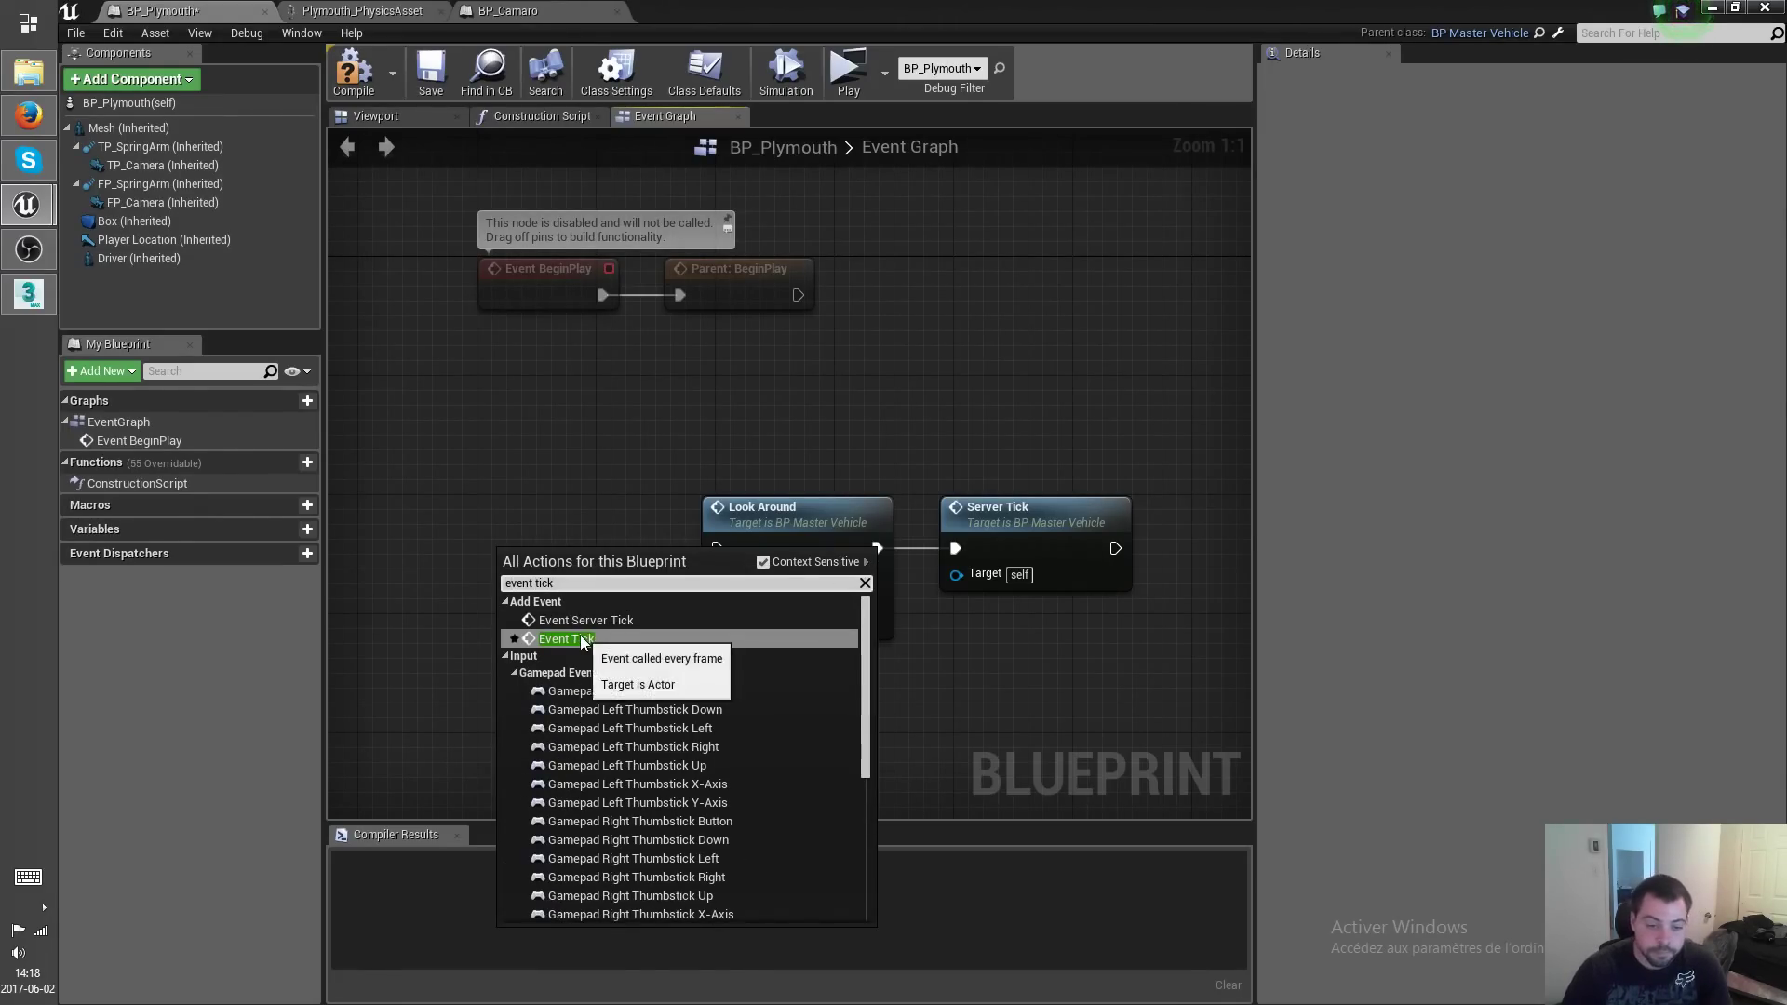
click(582, 639)
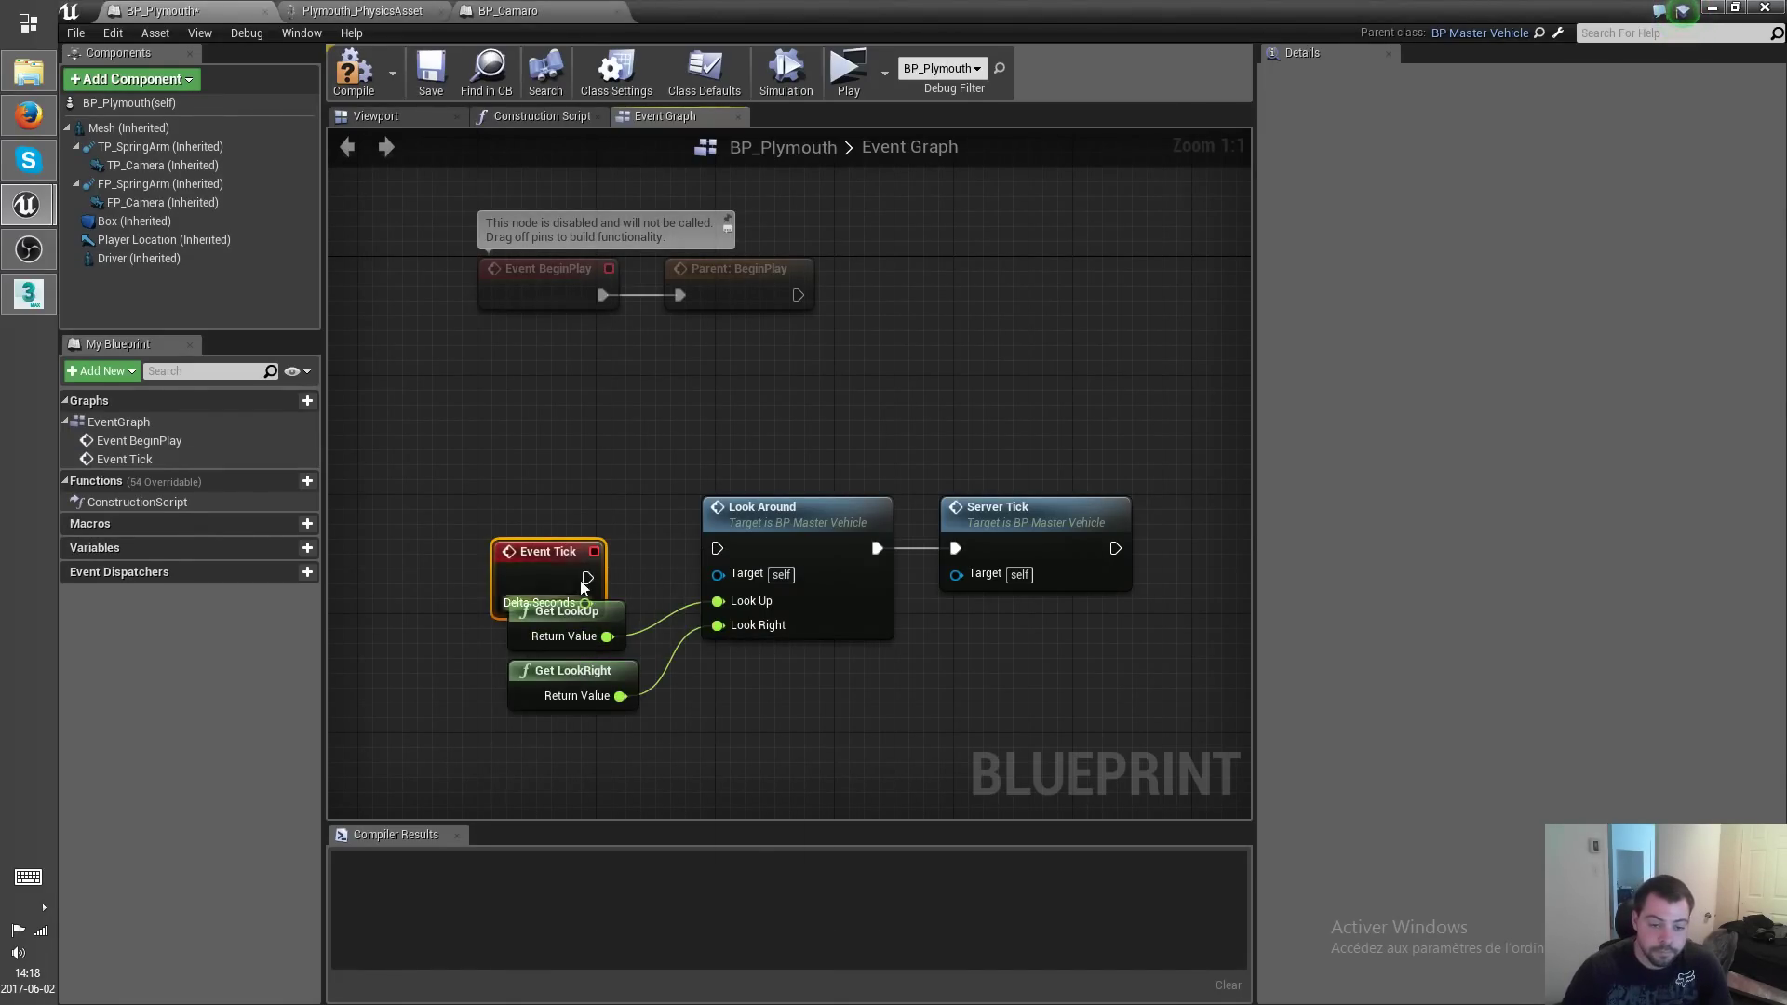
mouse_move(547, 566)
mouse_down()
mouse_move(575, 524)
mouse_move(566, 540)
mouse_up()
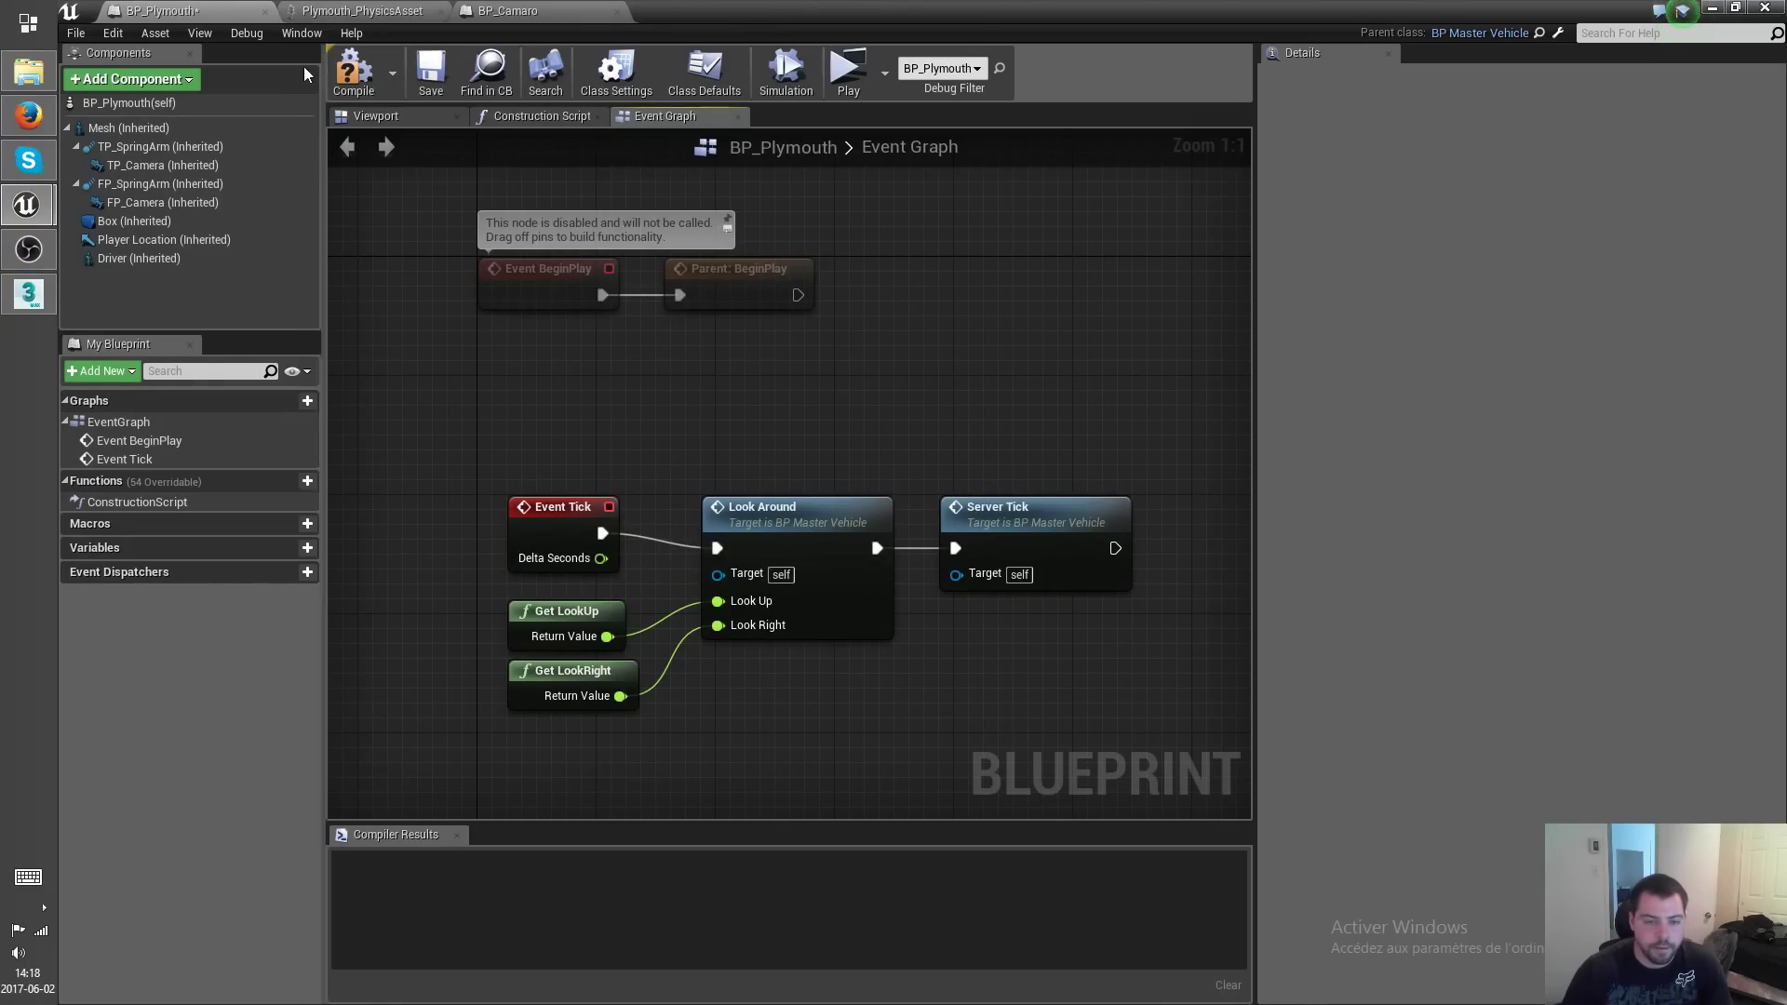
click(439, 89)
Play-test the level, enter the Plymouth as driver, look around the car with the camera, and end the preview.
click(1713, 8)
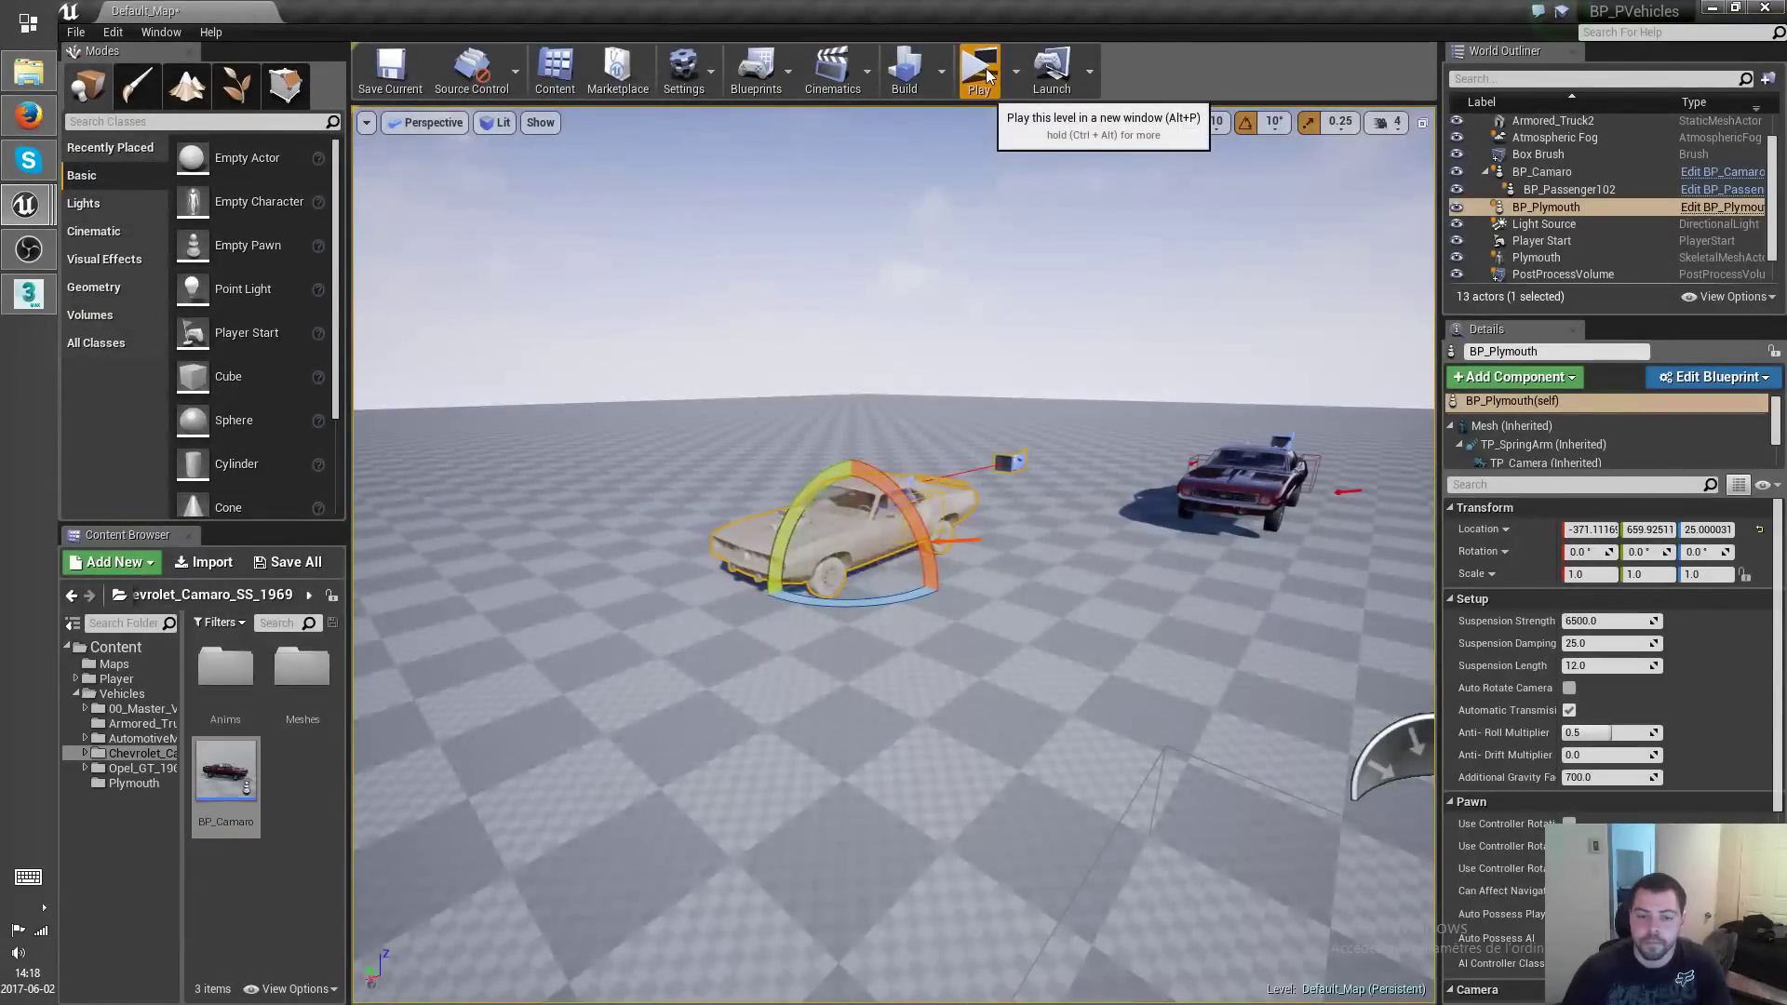
click(968, 65)
key(w)
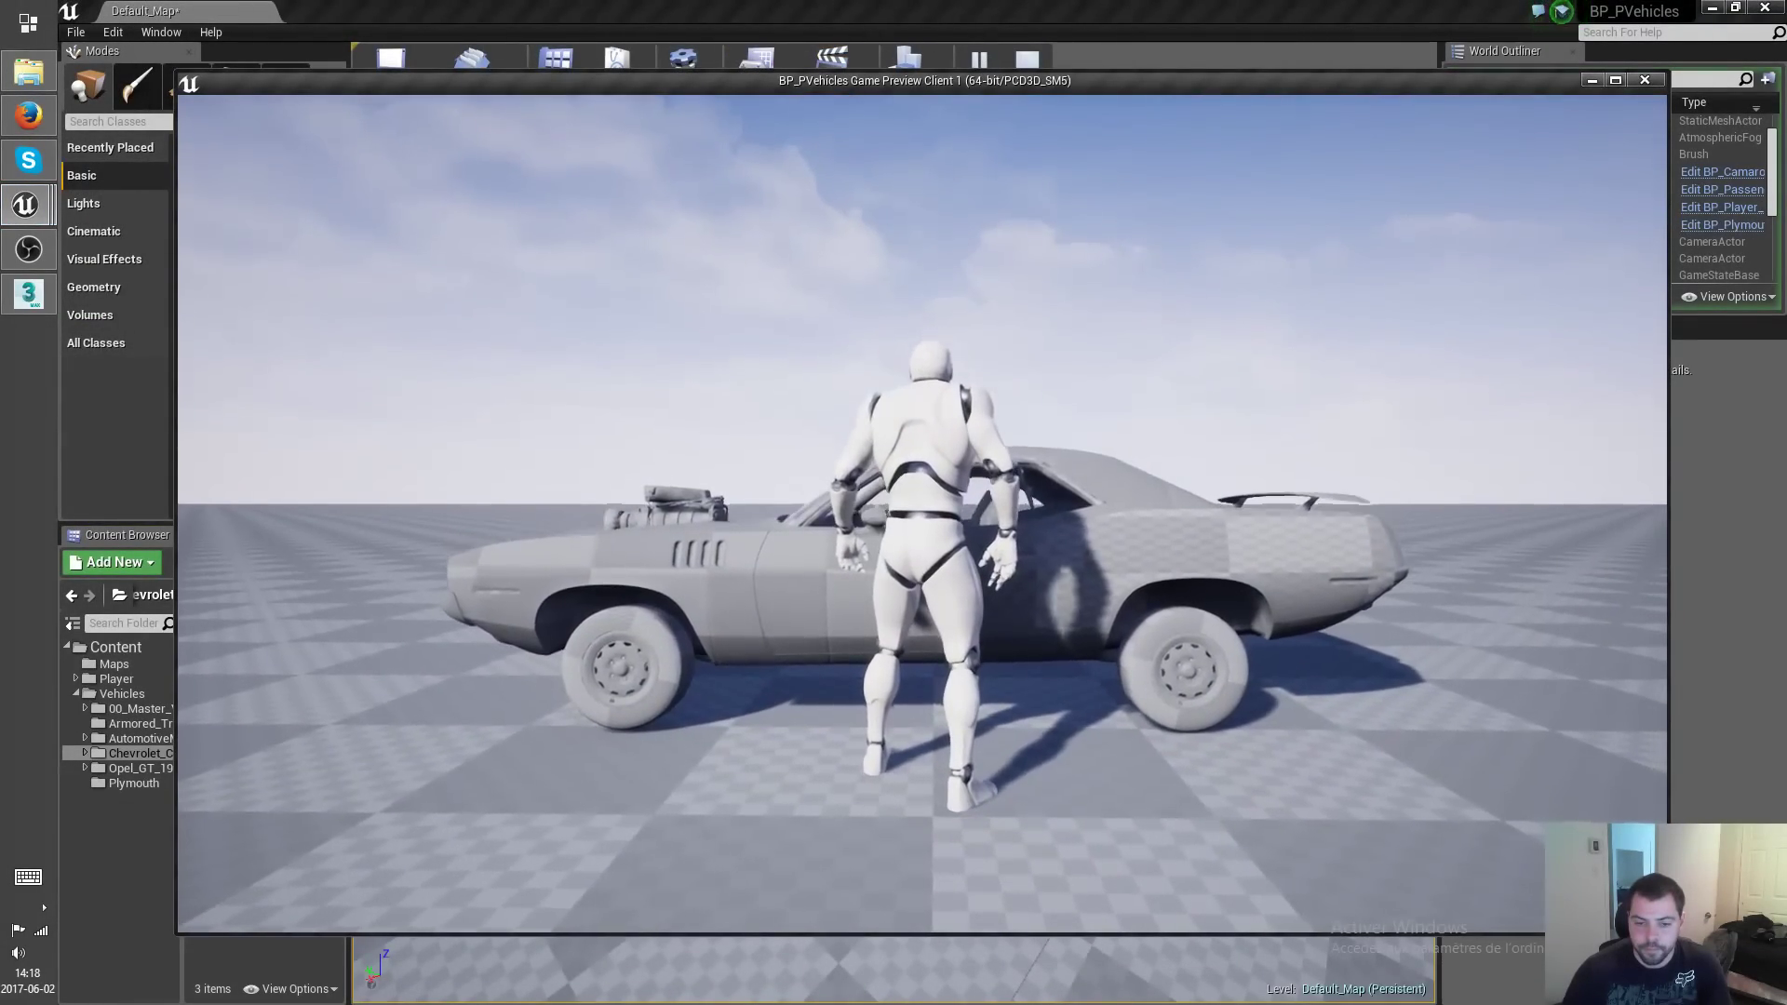
key(e)
key(d)
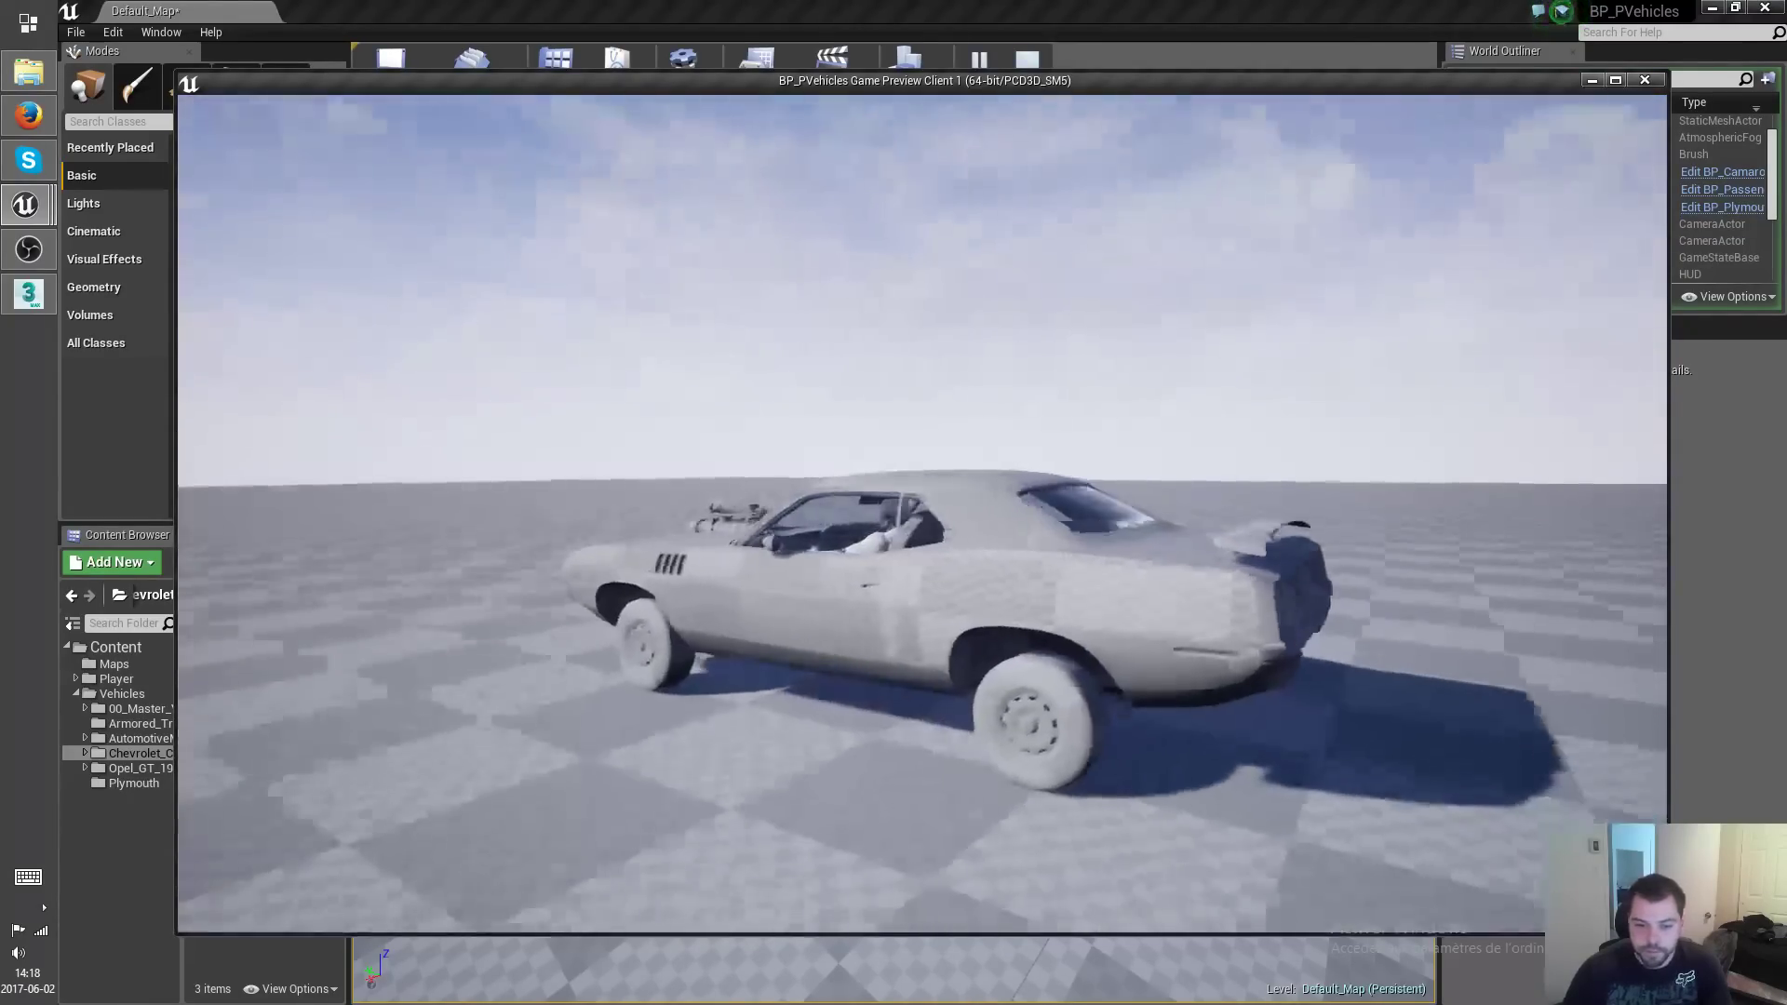
key(d)
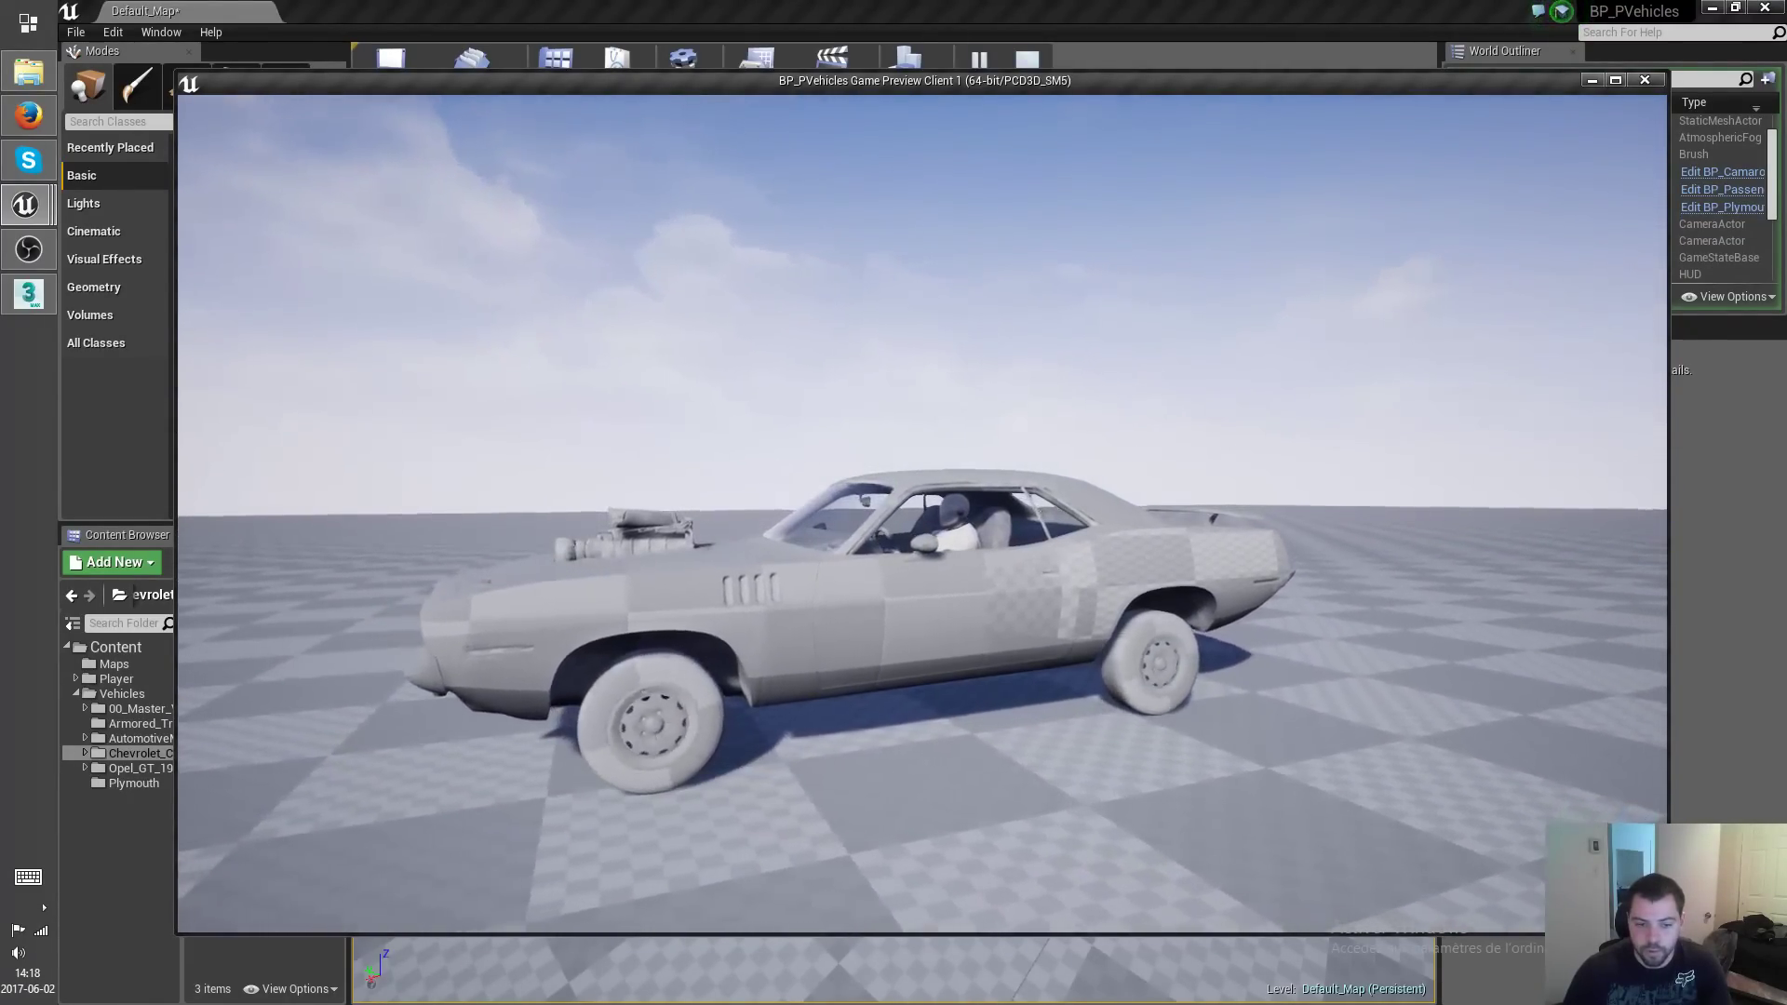
key(d)
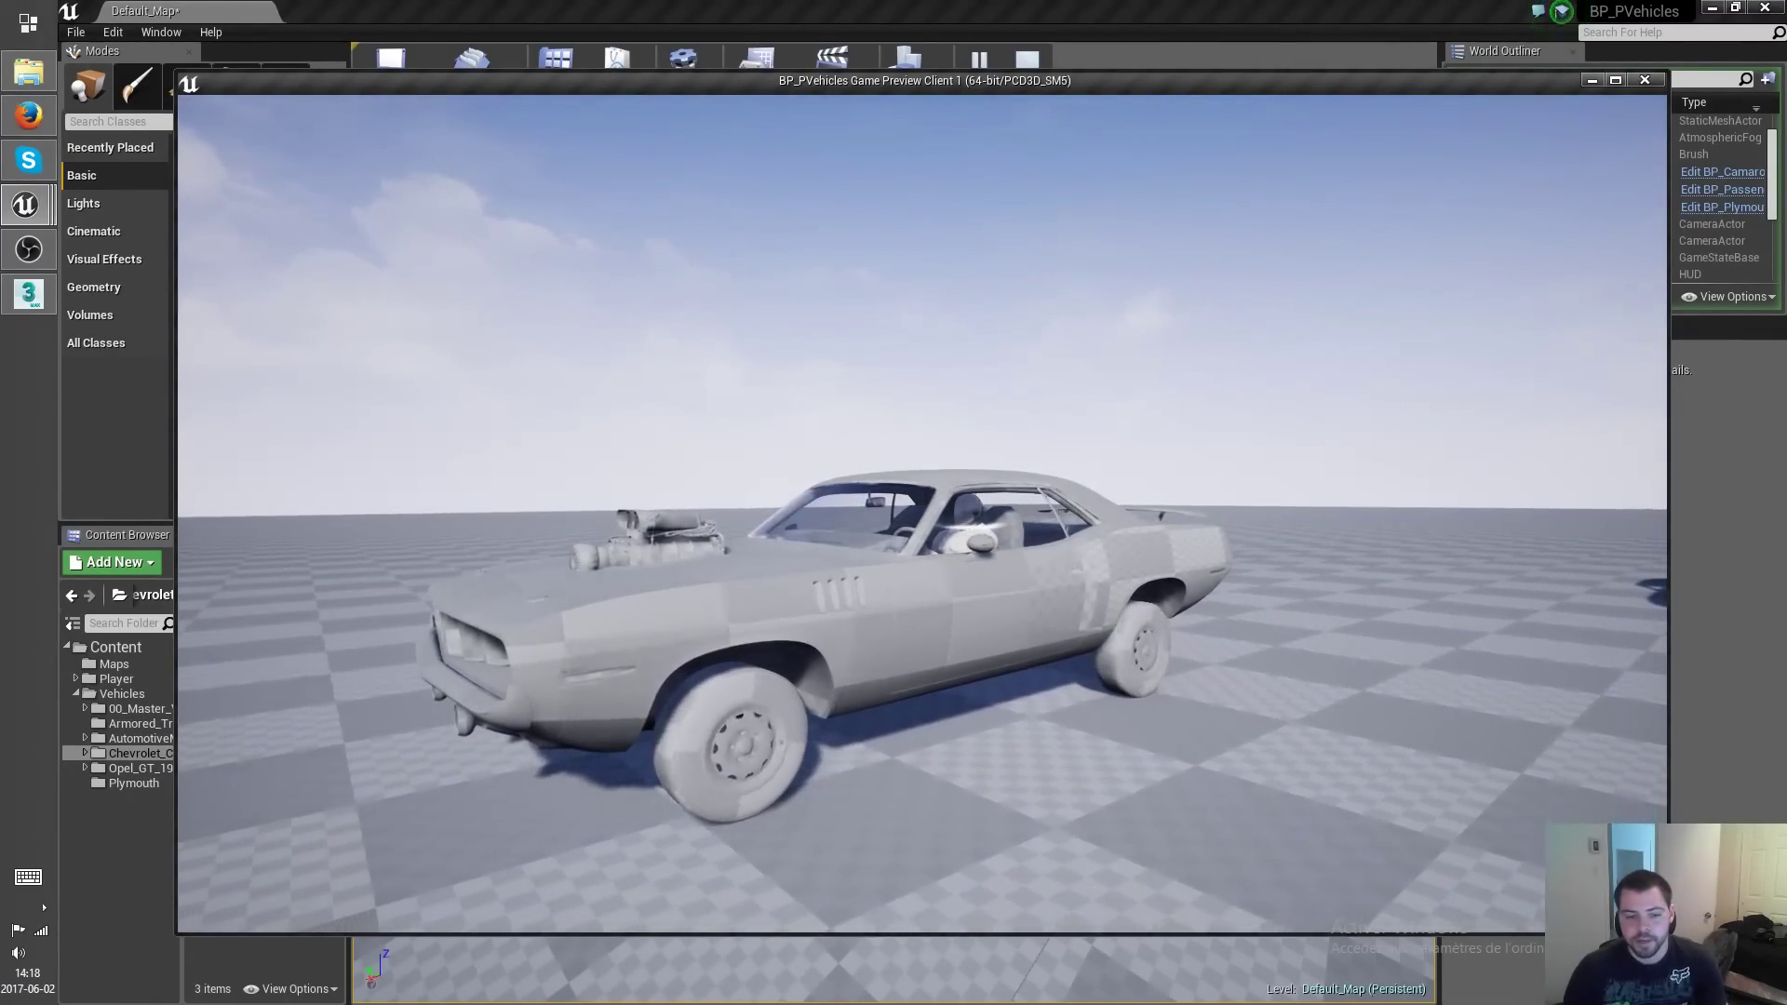
key(Escape)
Play-test the level on foot, running up to the Plymouth and past its front to examine its ride height, and end the preview.
click(985, 91)
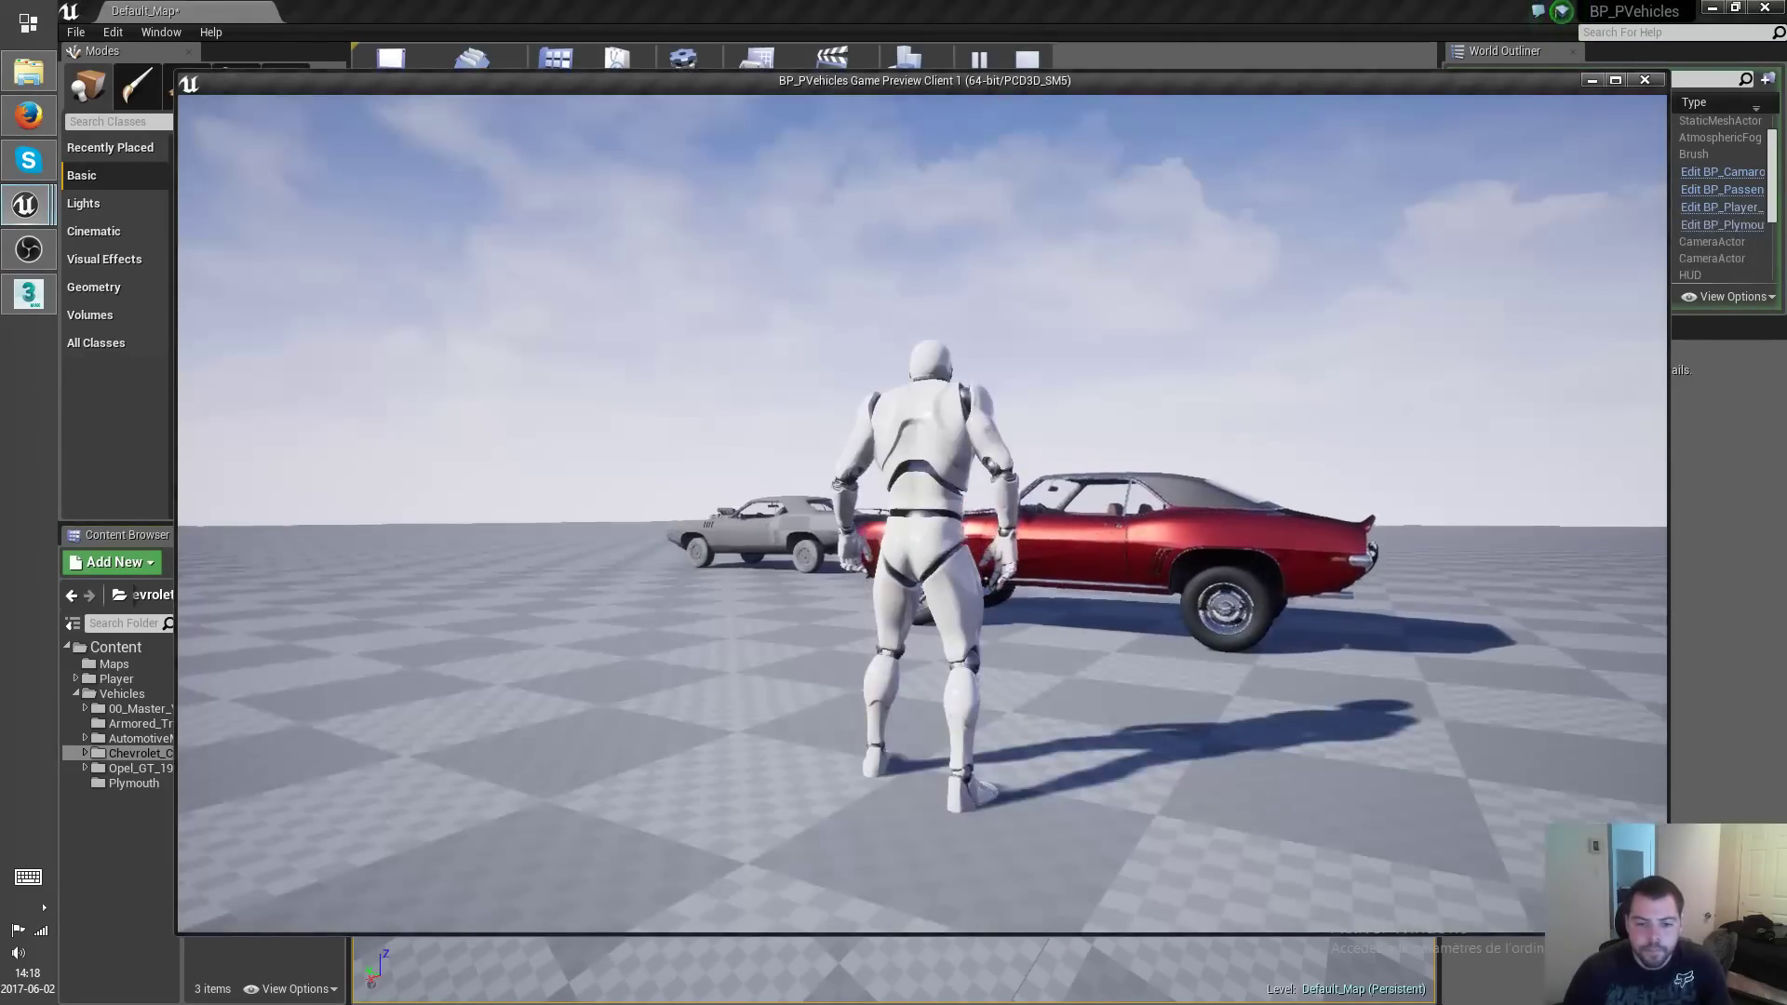
key(d)
key(w)
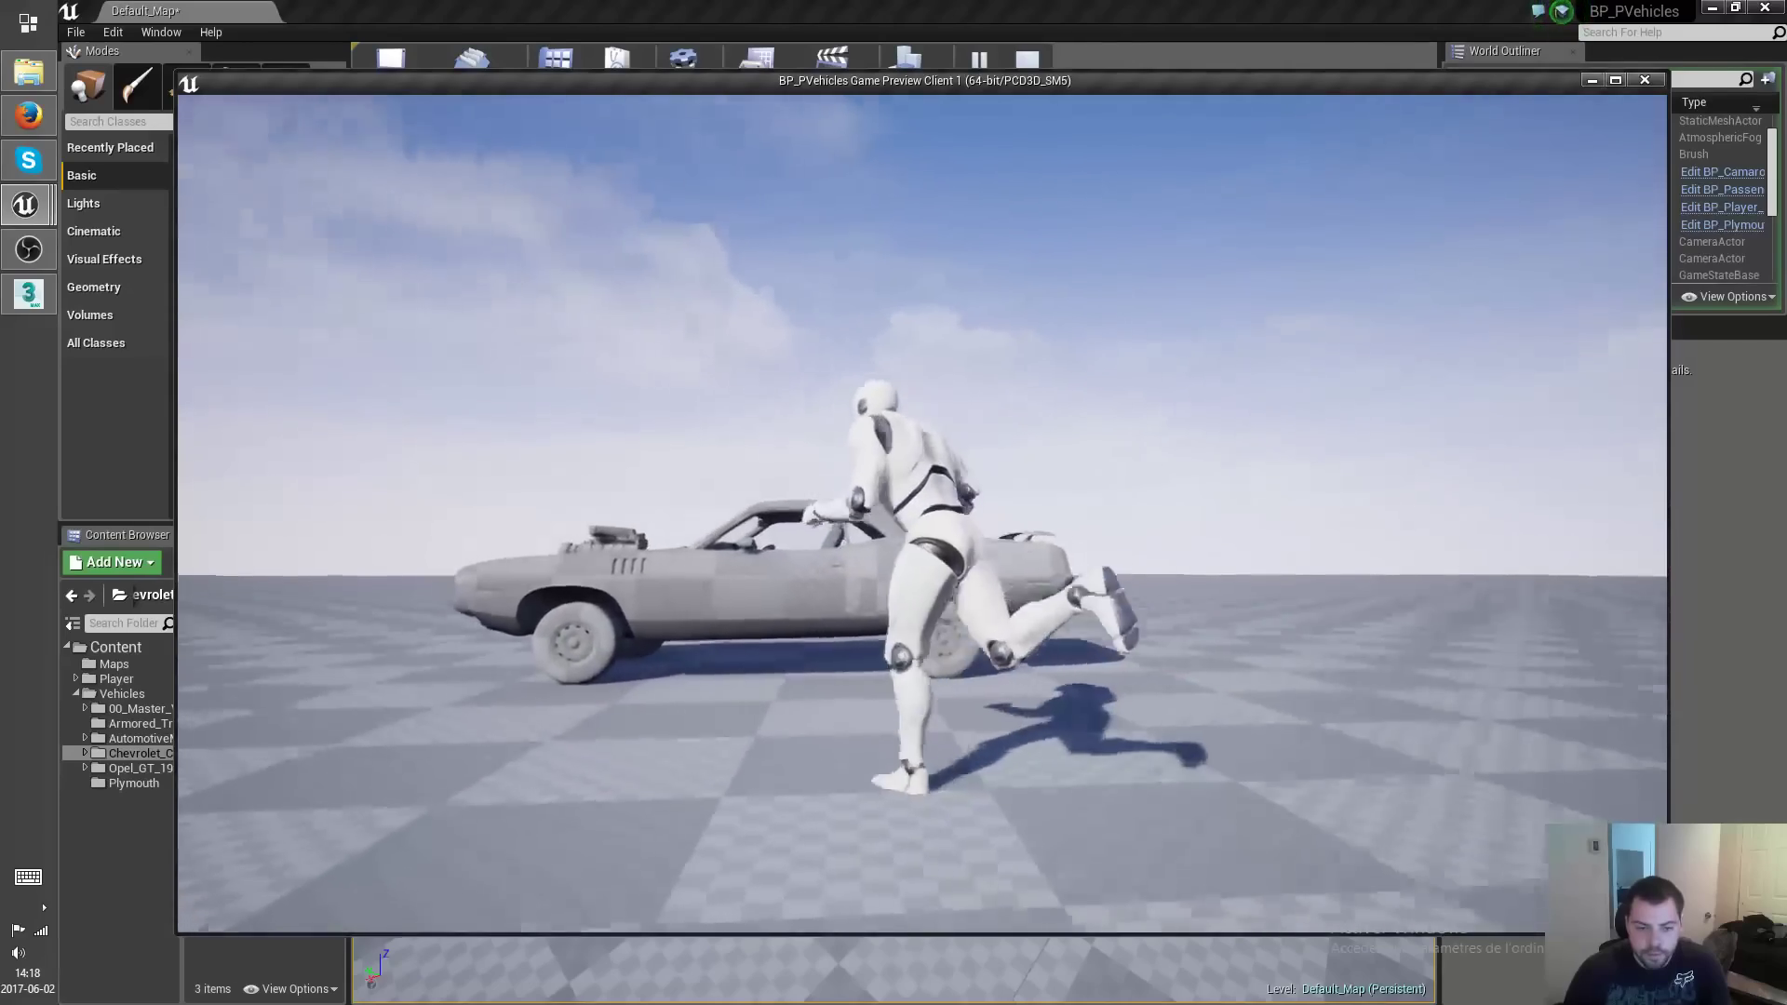
key(s)
key(w)
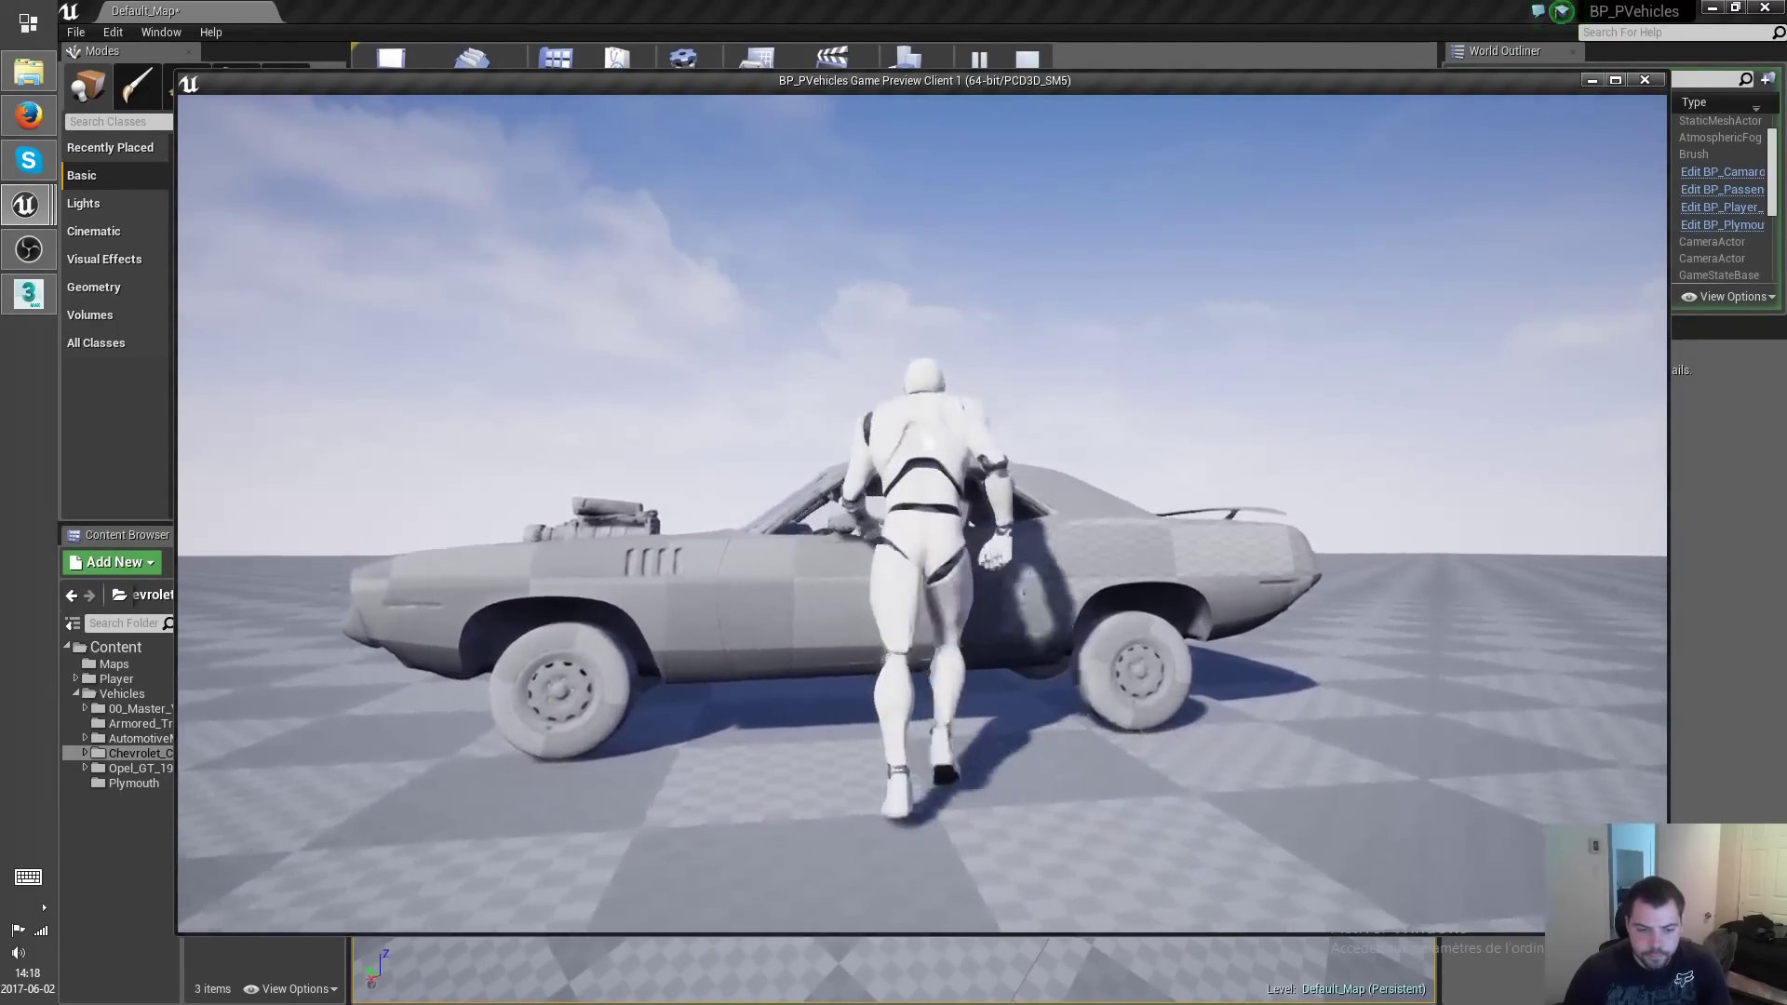
key(s)
key(a)
key(d)
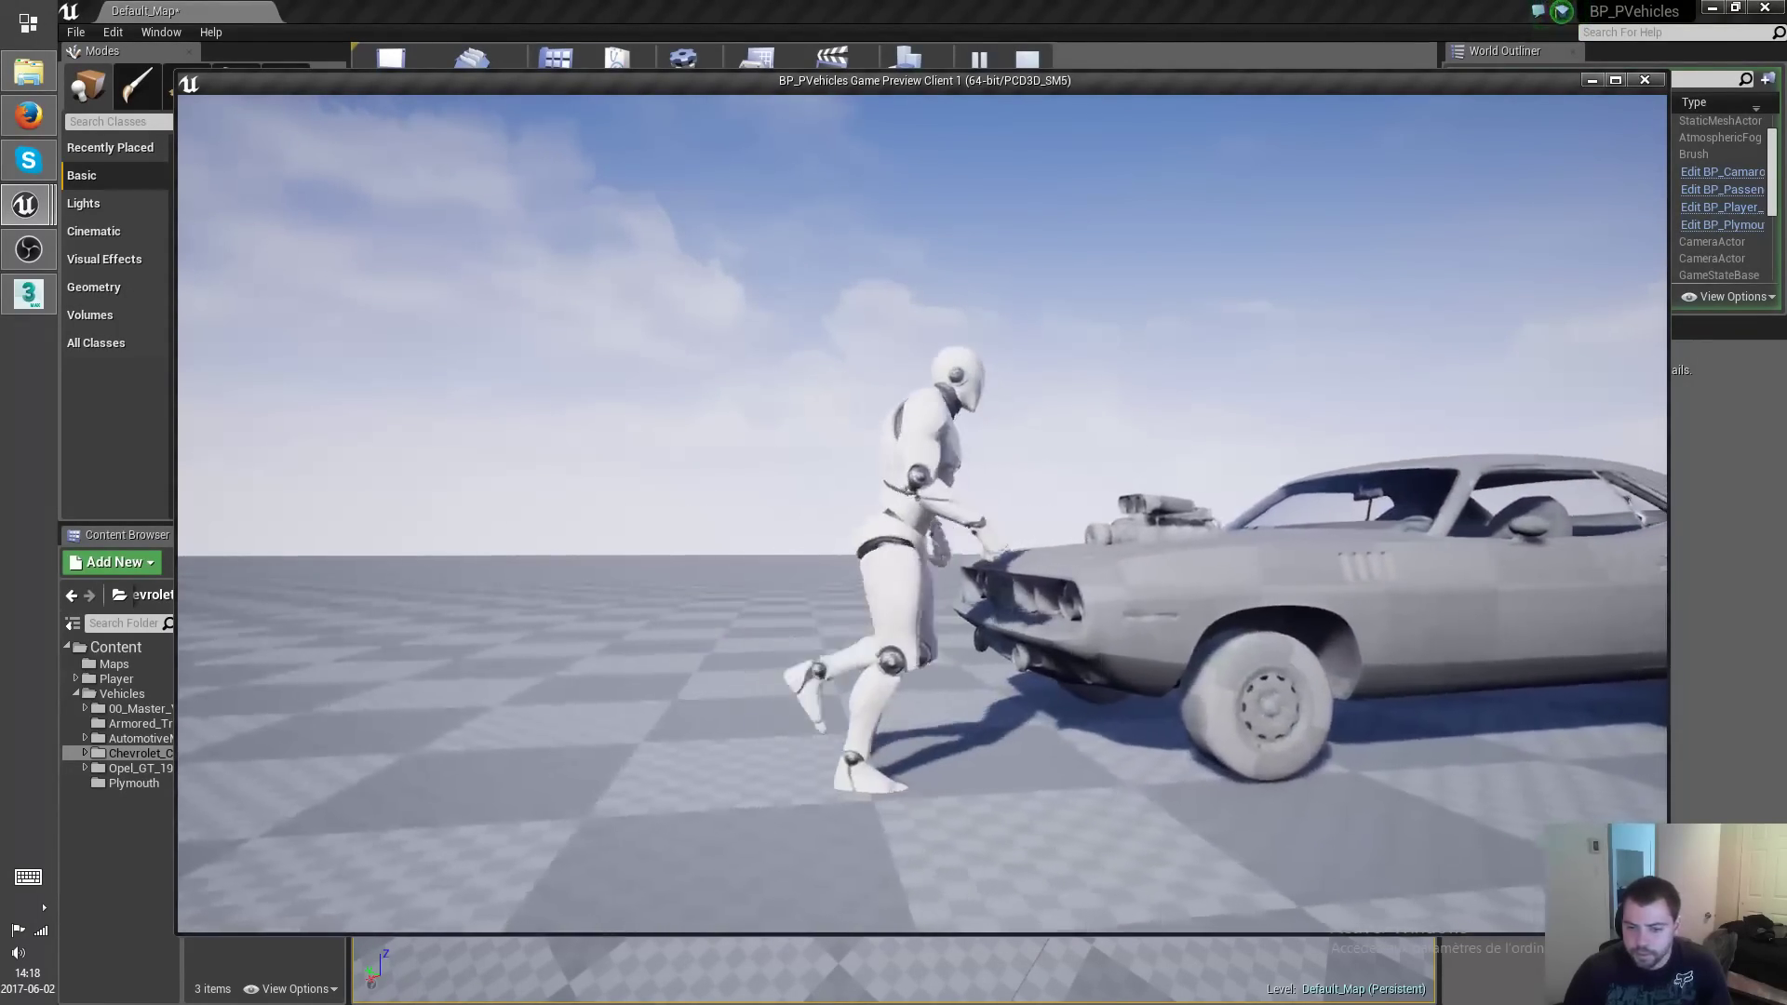
key(s)
key(d)
key(Escape)
key(Escape)
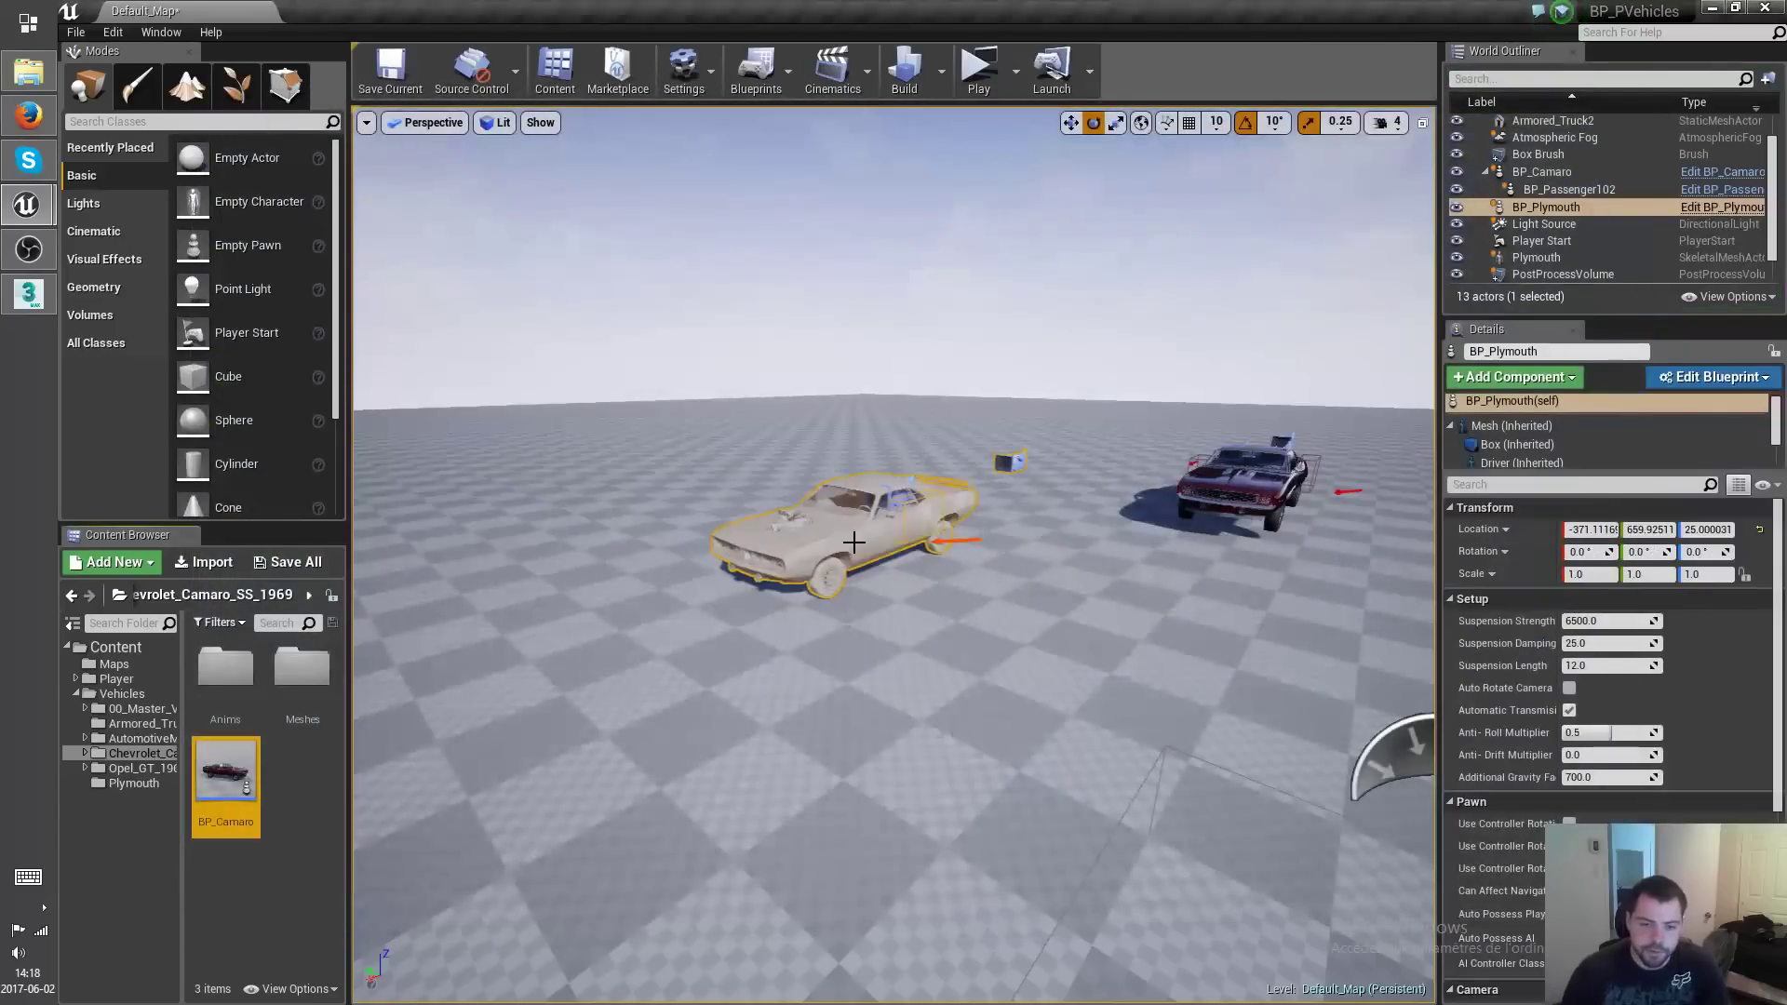
Set the Suspension Strength in BP_Plymouth's class defaults to 5000, then compile and save the blueprint.
click(135, 784)
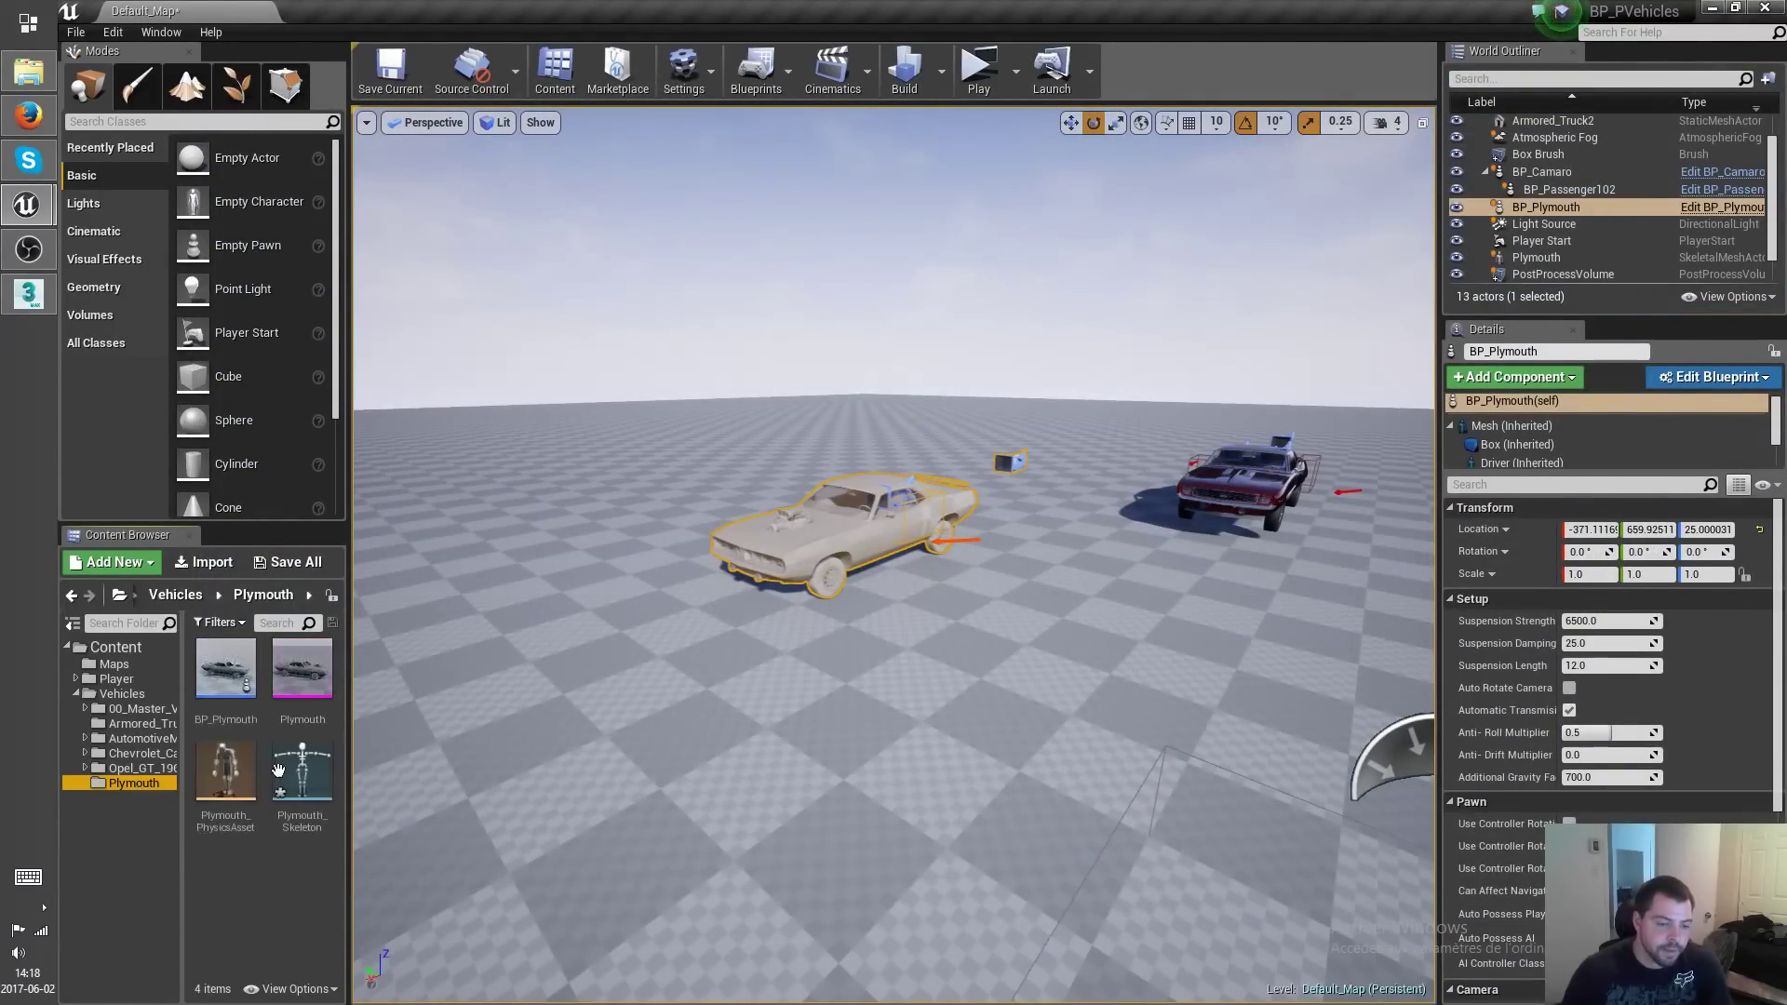
double_click(225, 670)
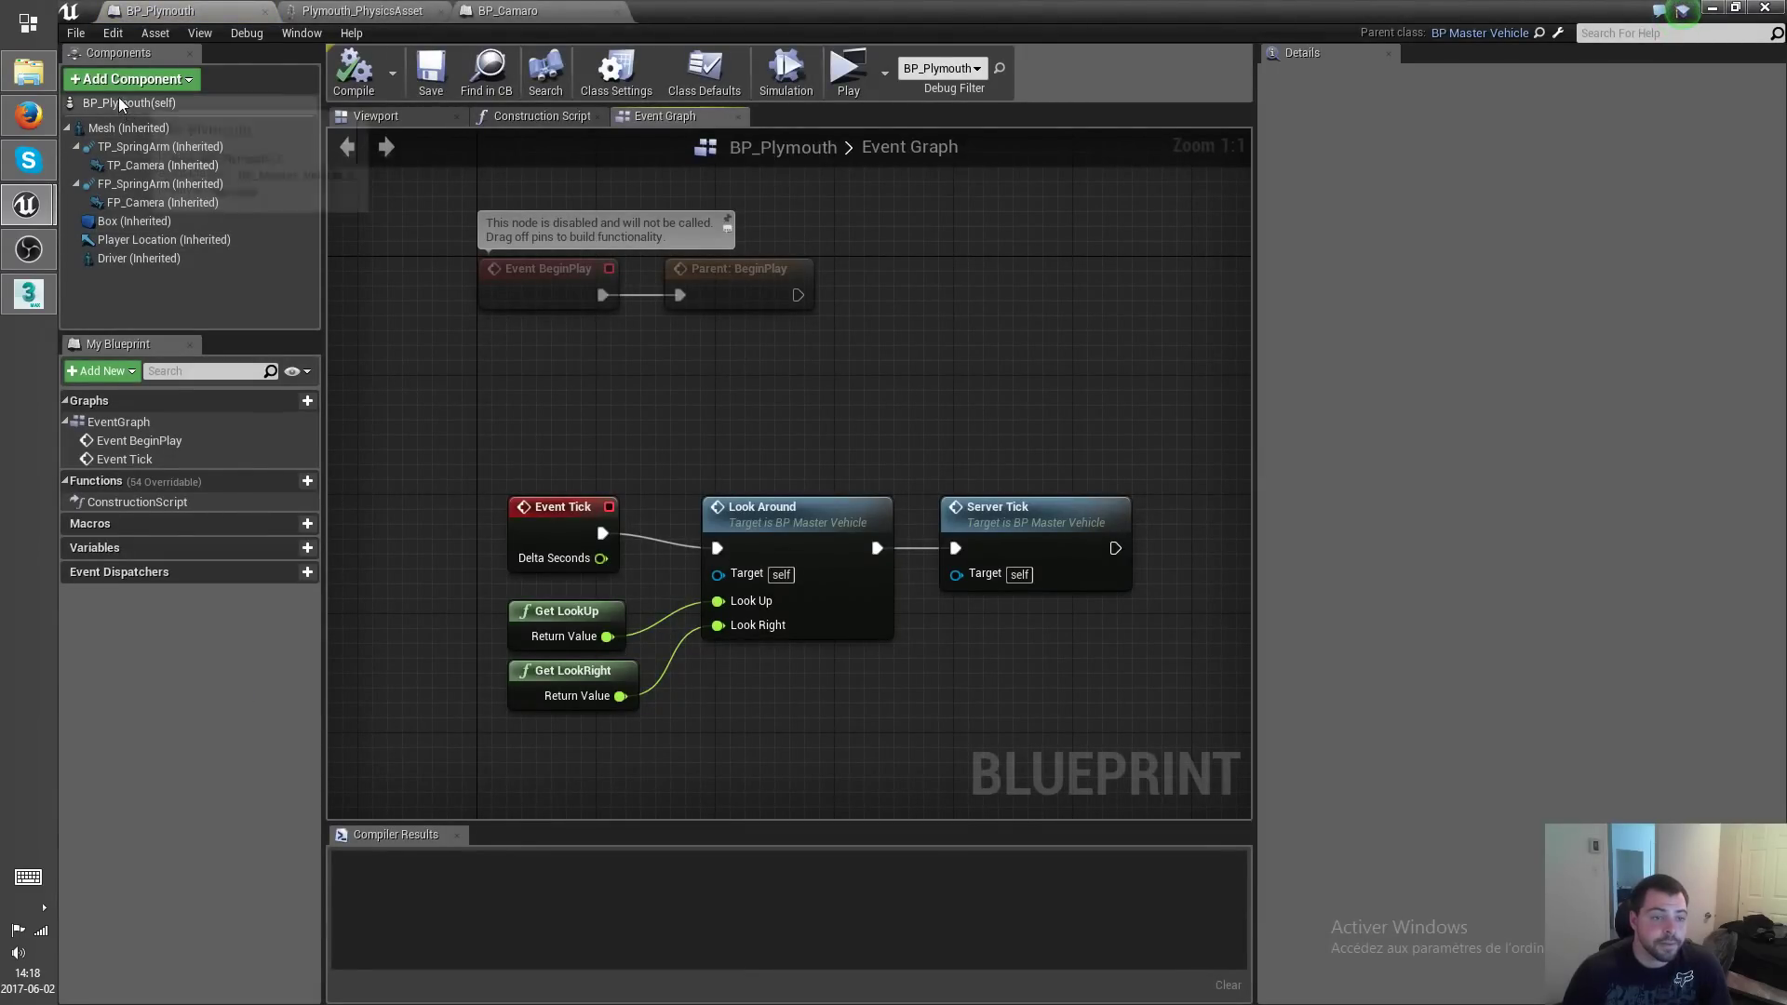
click(705, 75)
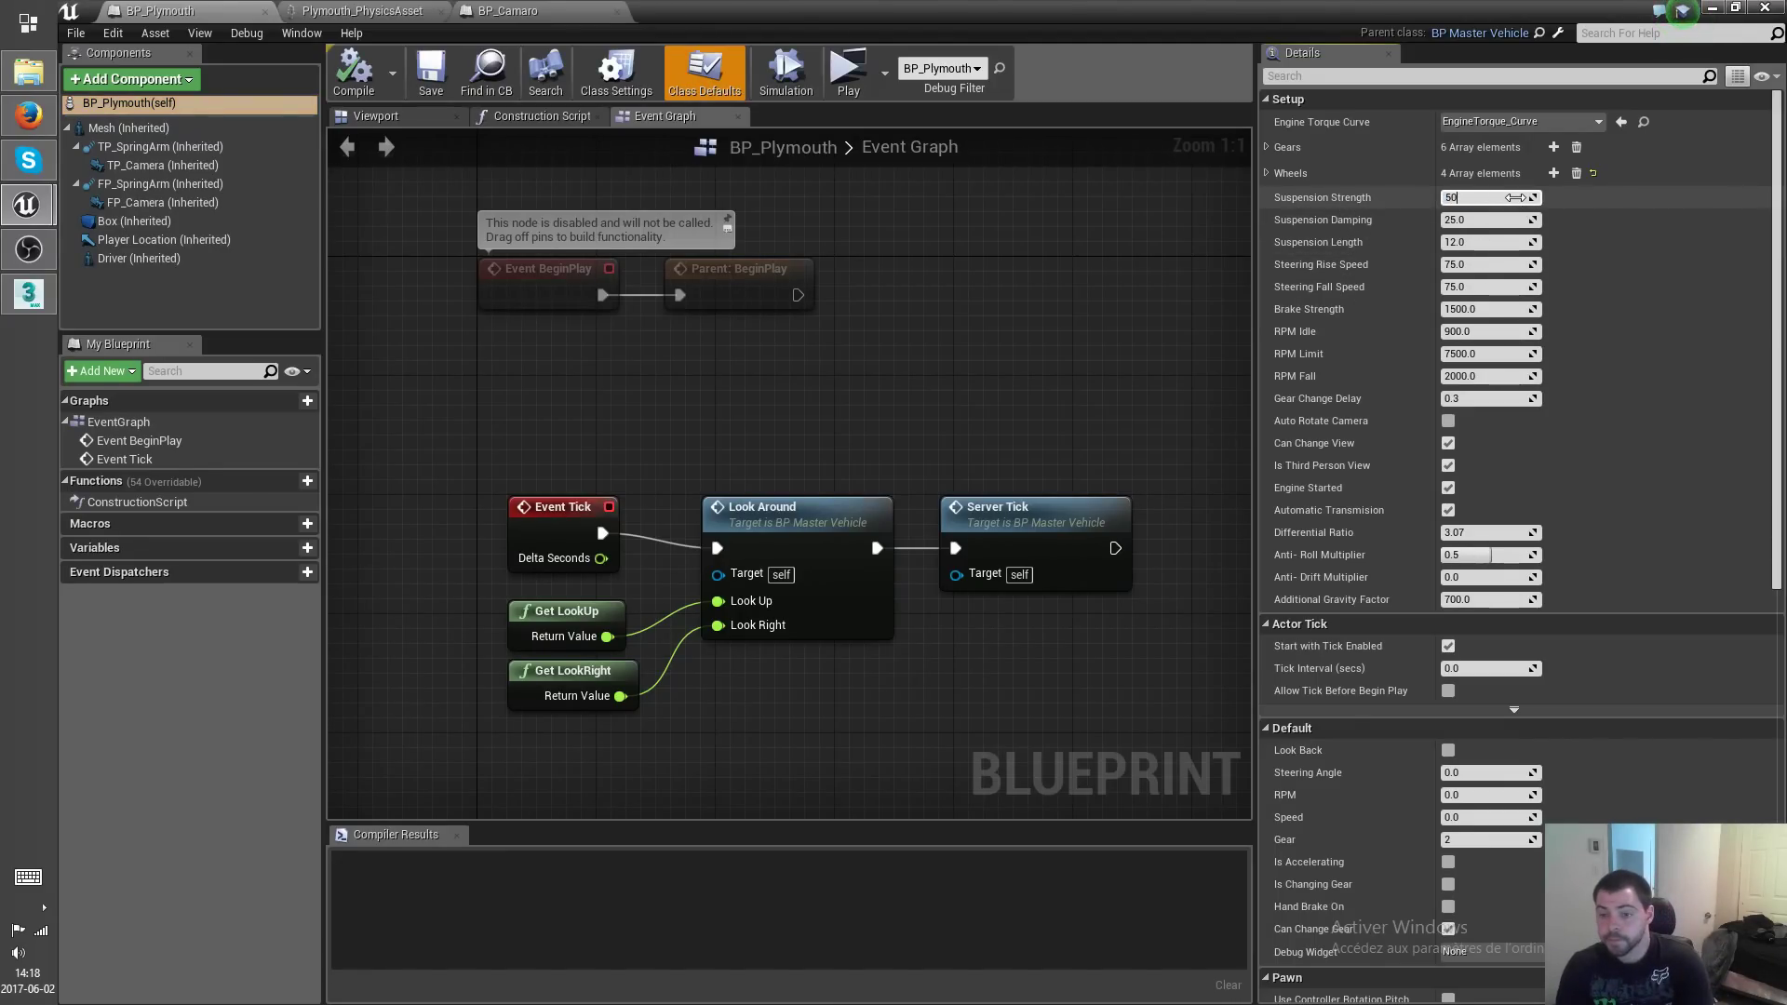
text(0)
key(Return)
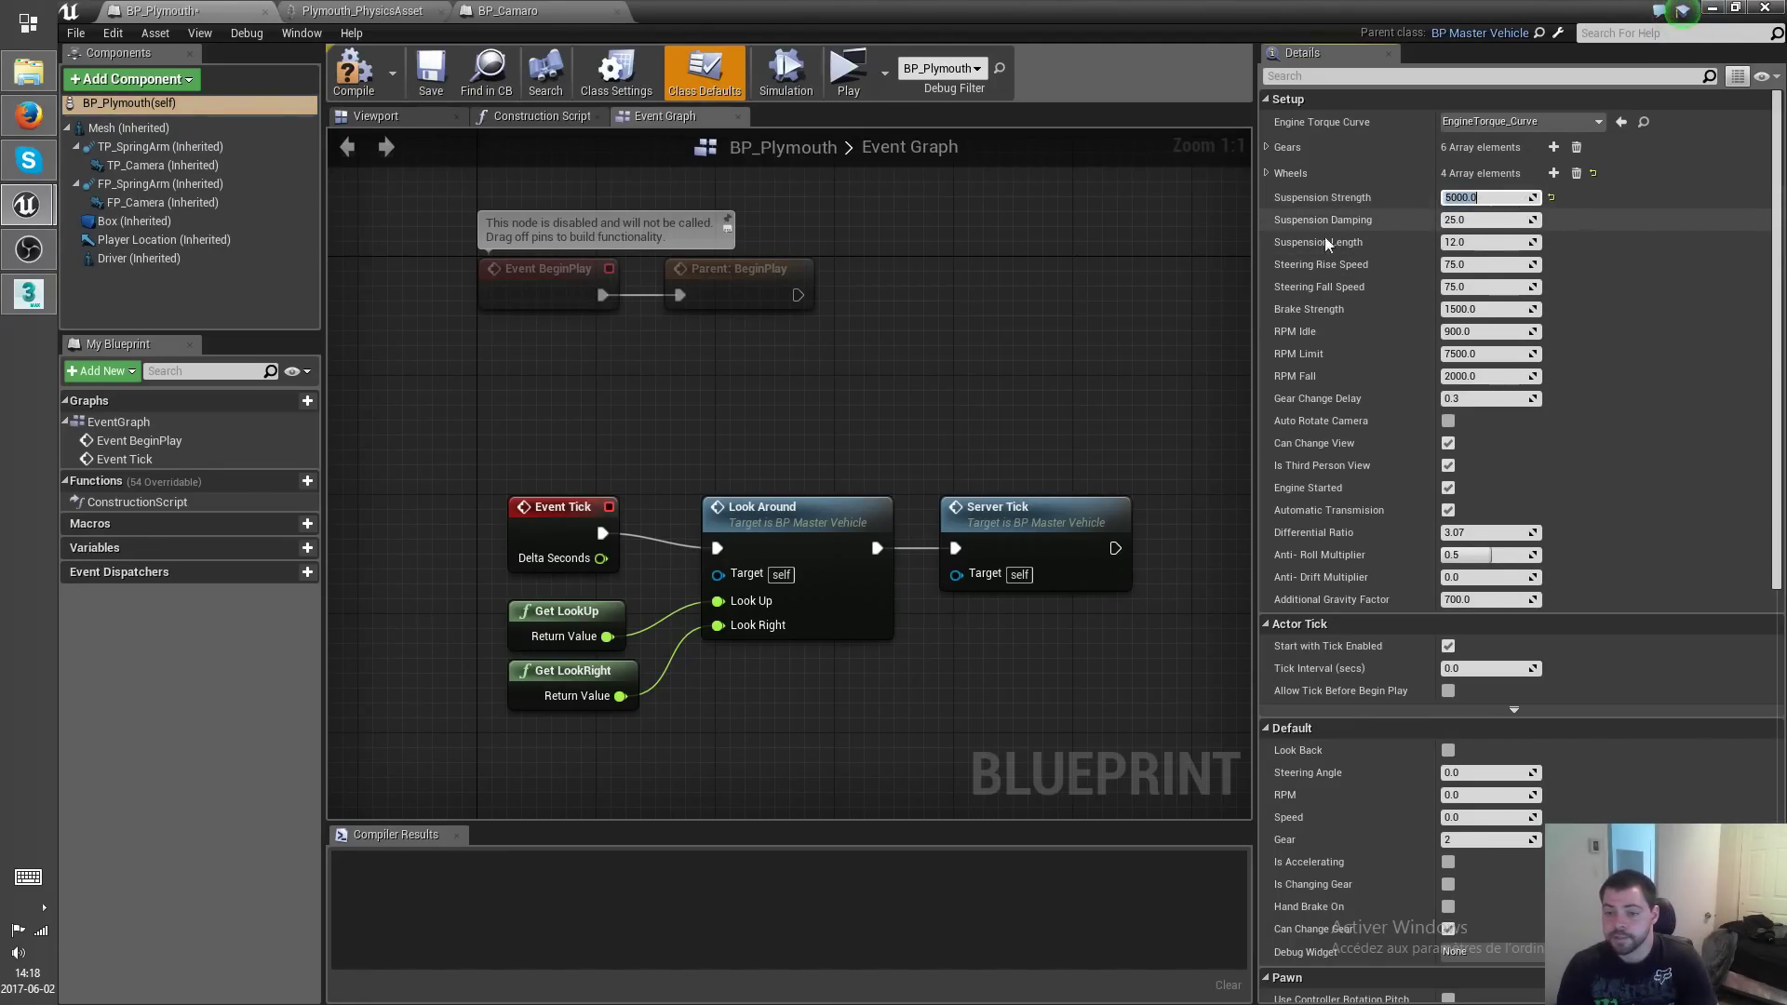
click(360, 76)
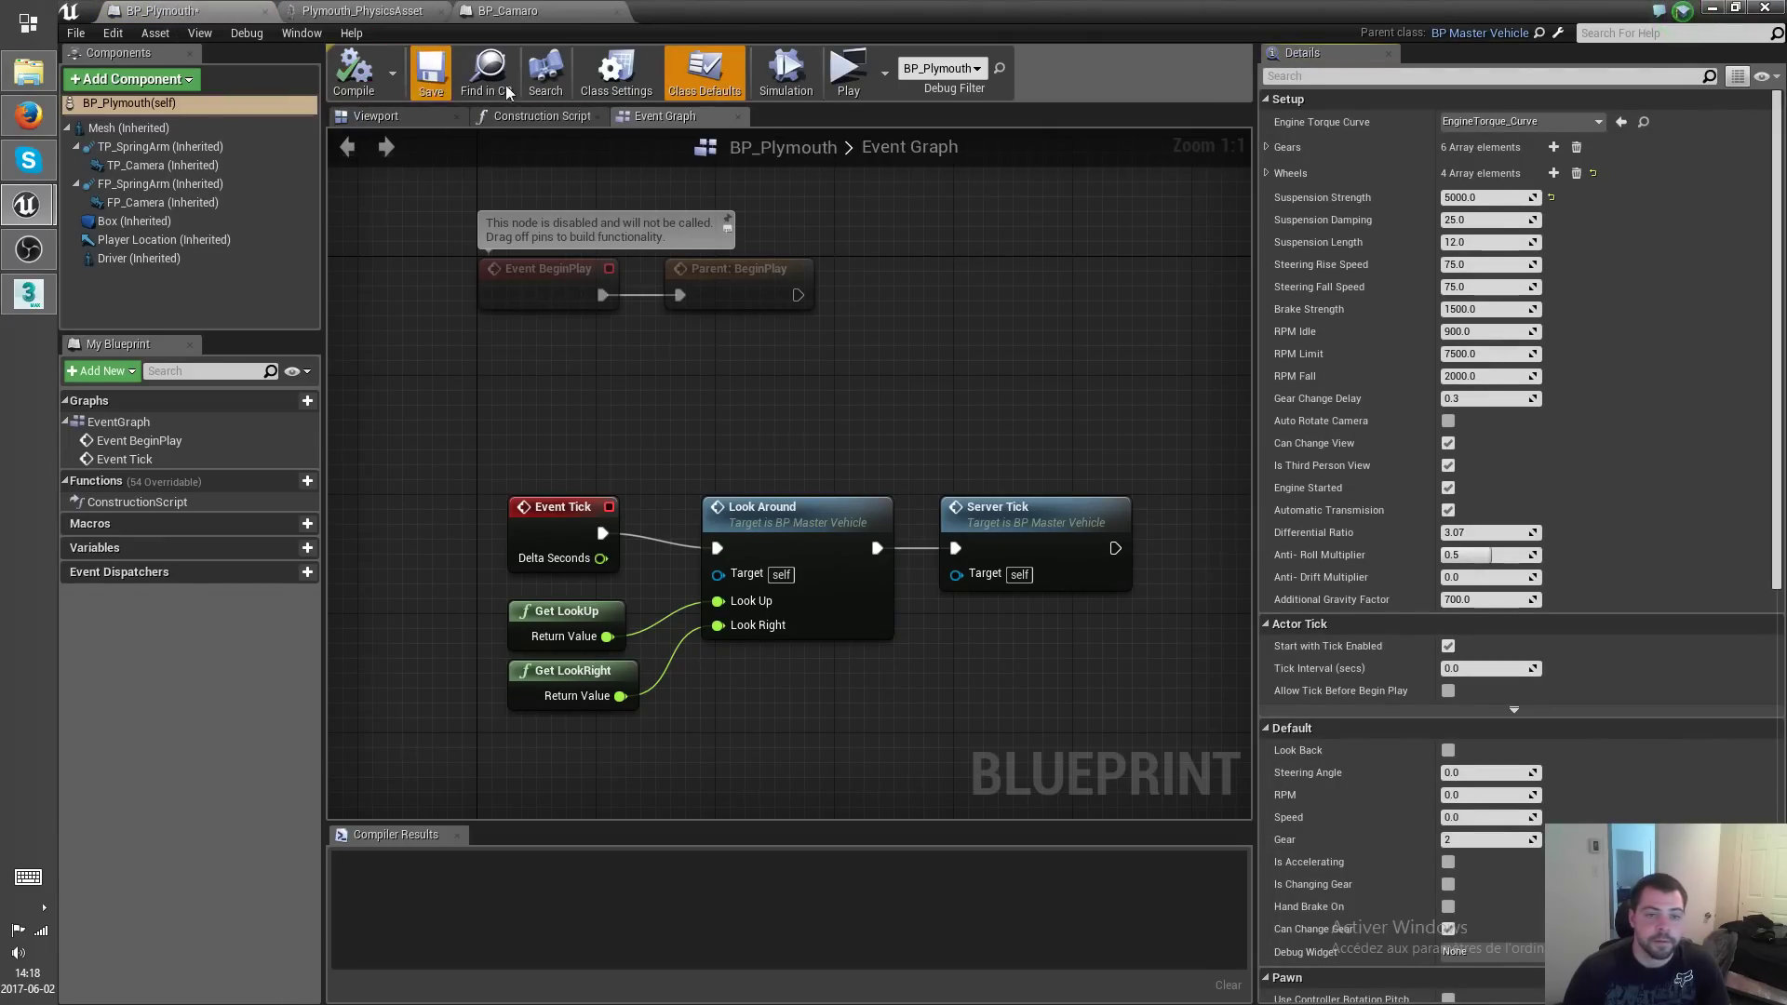
Play-test the level to compare the Plymouth's stance with the Camaro's, jumping the character near the hood, and end the preview.
click(1712, 10)
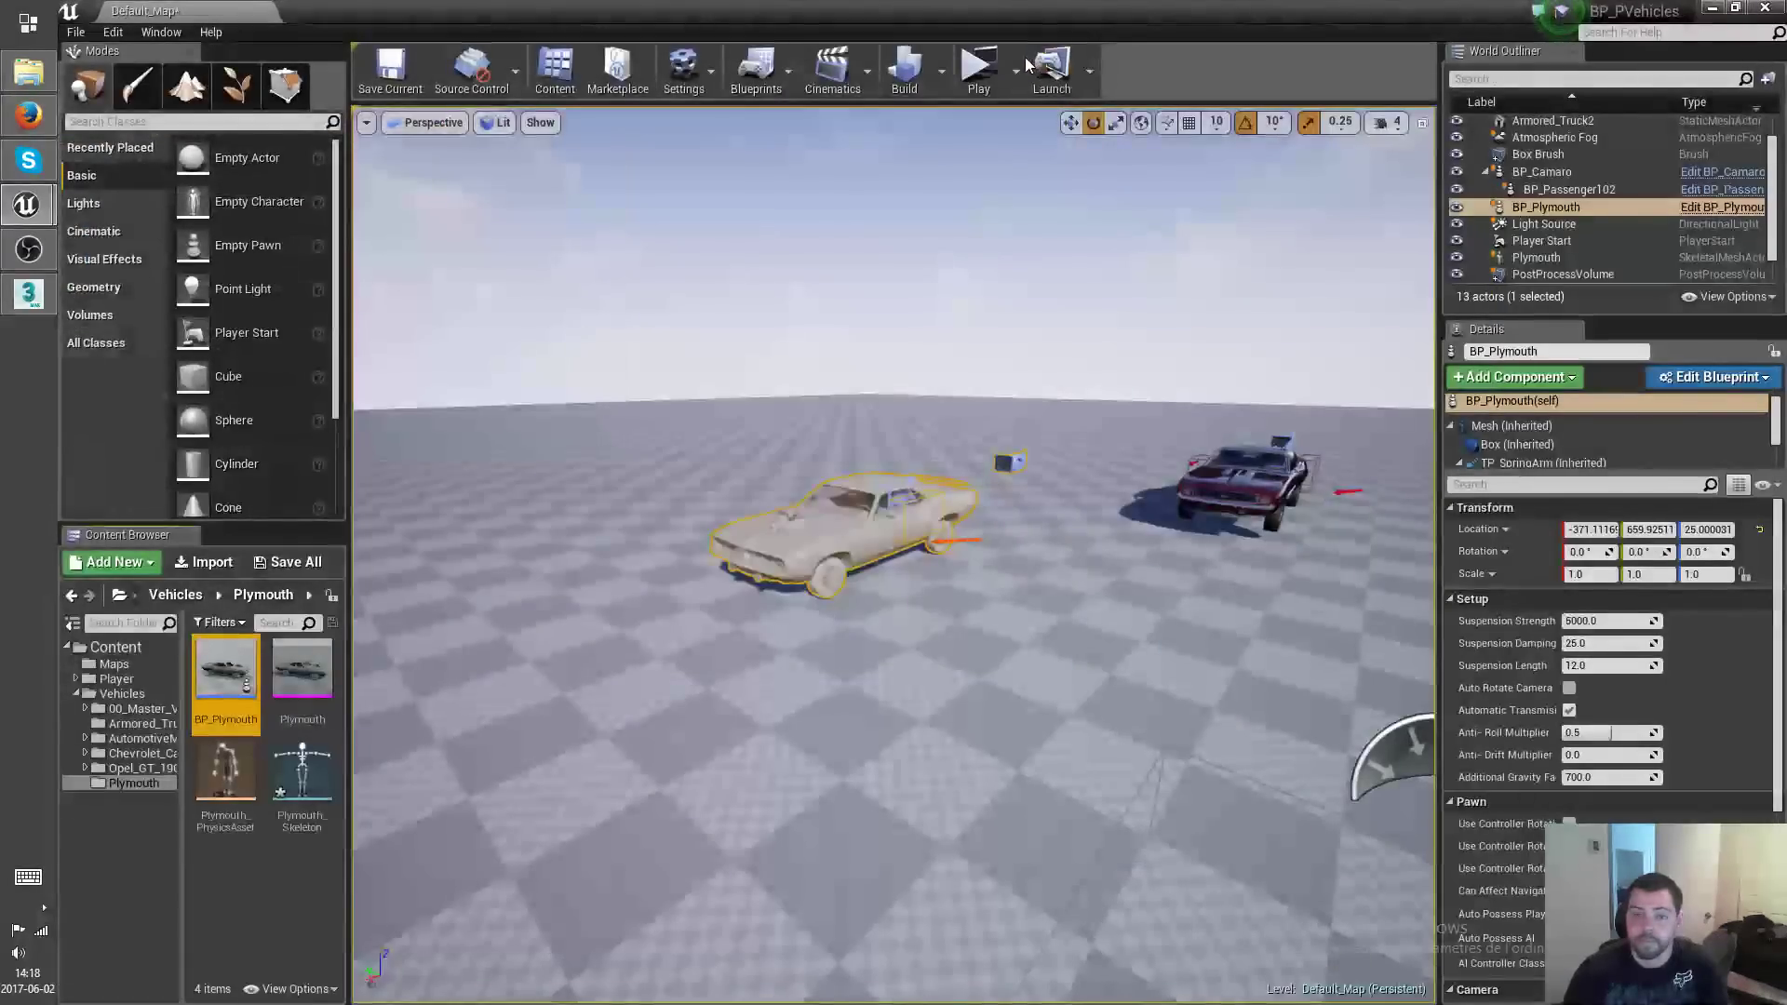
click(978, 79)
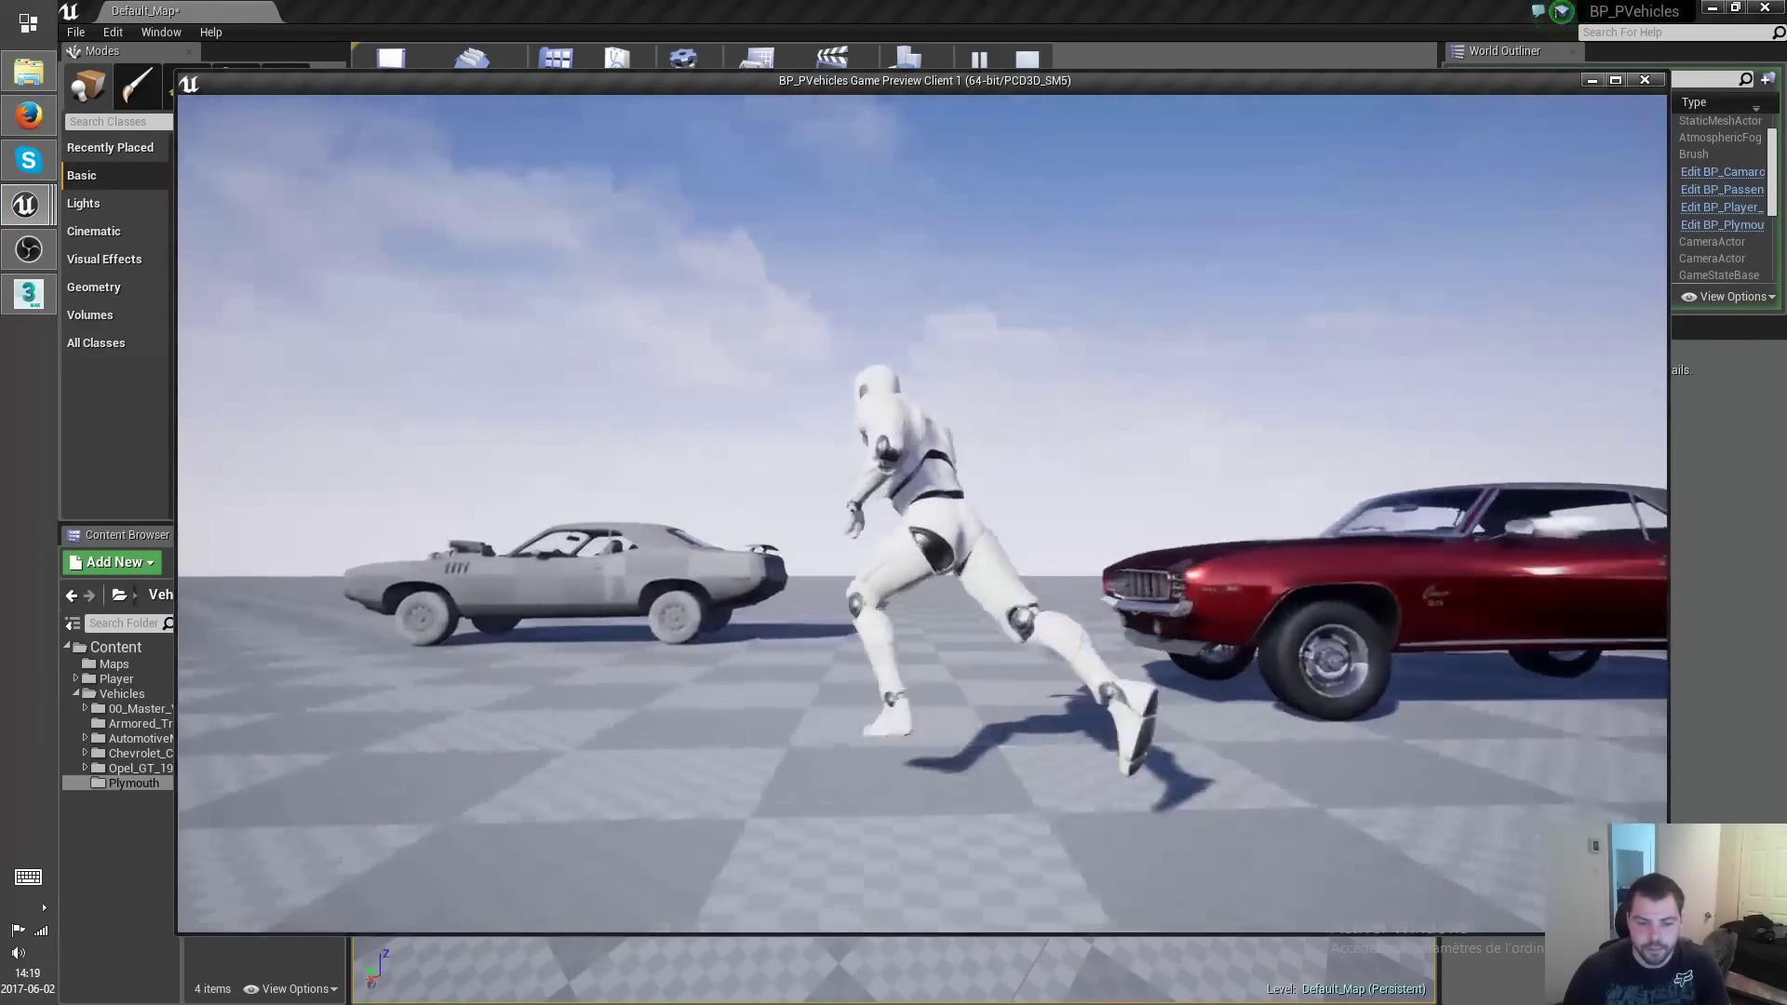
key(w)
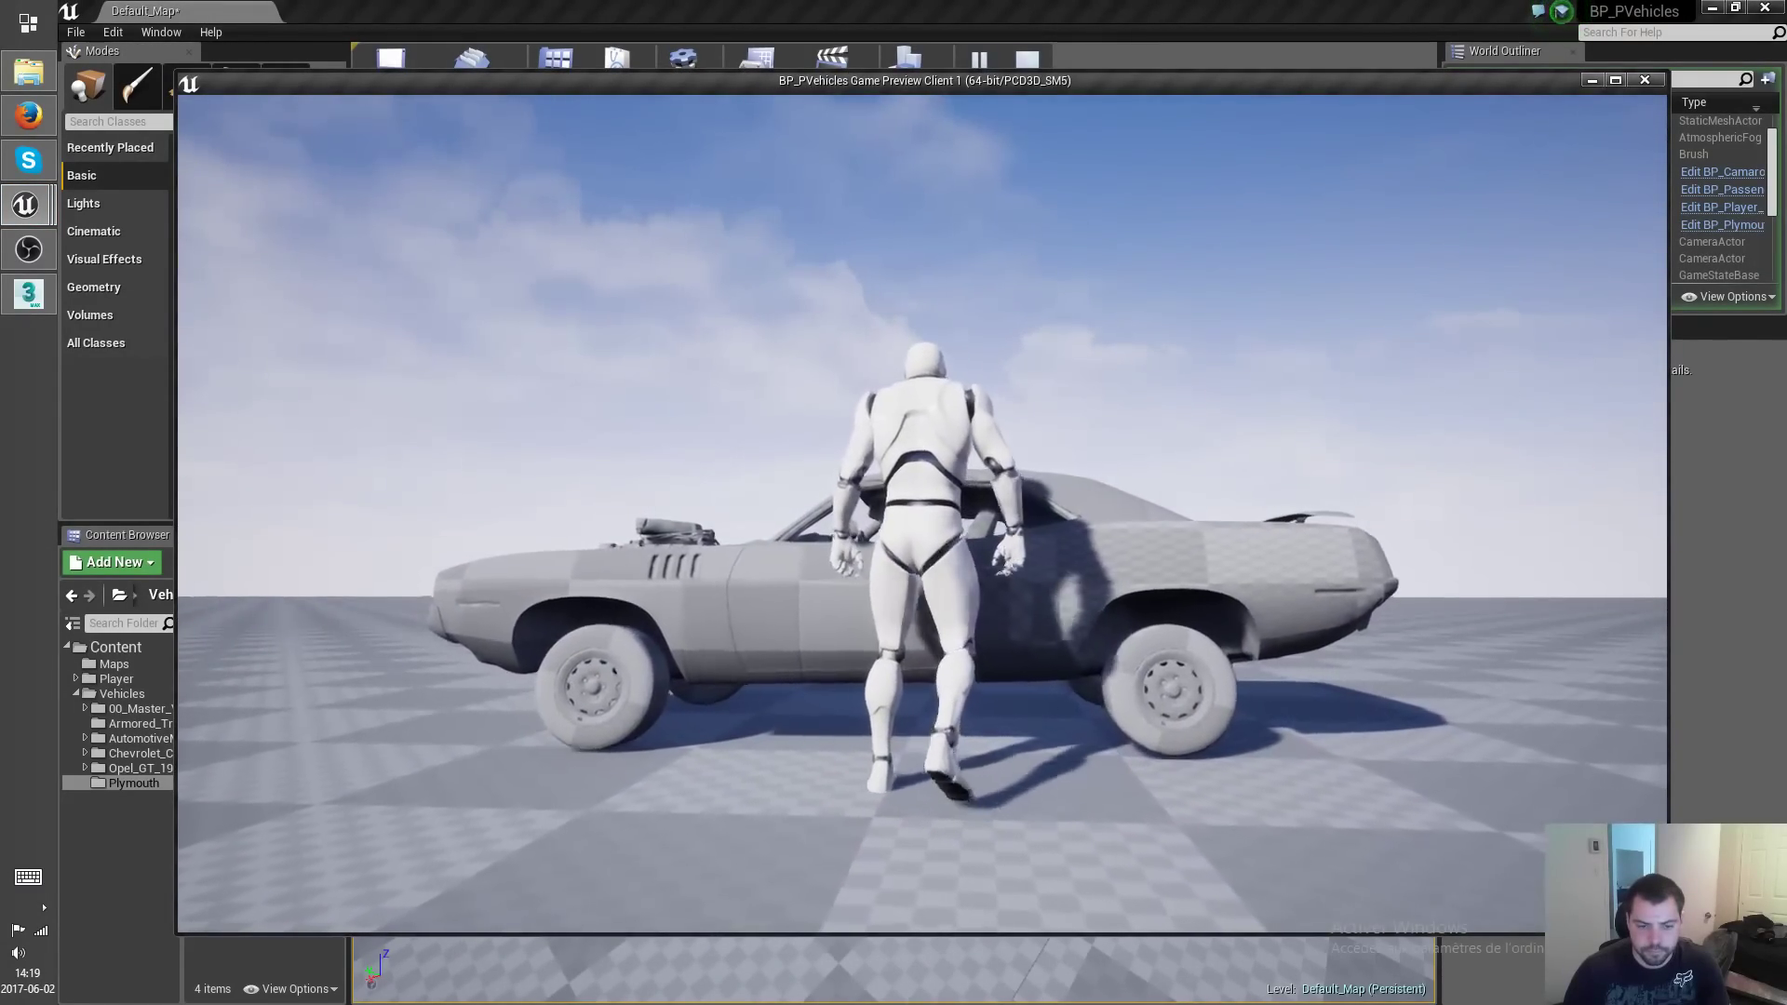
key(a)
key(w)
key(d)
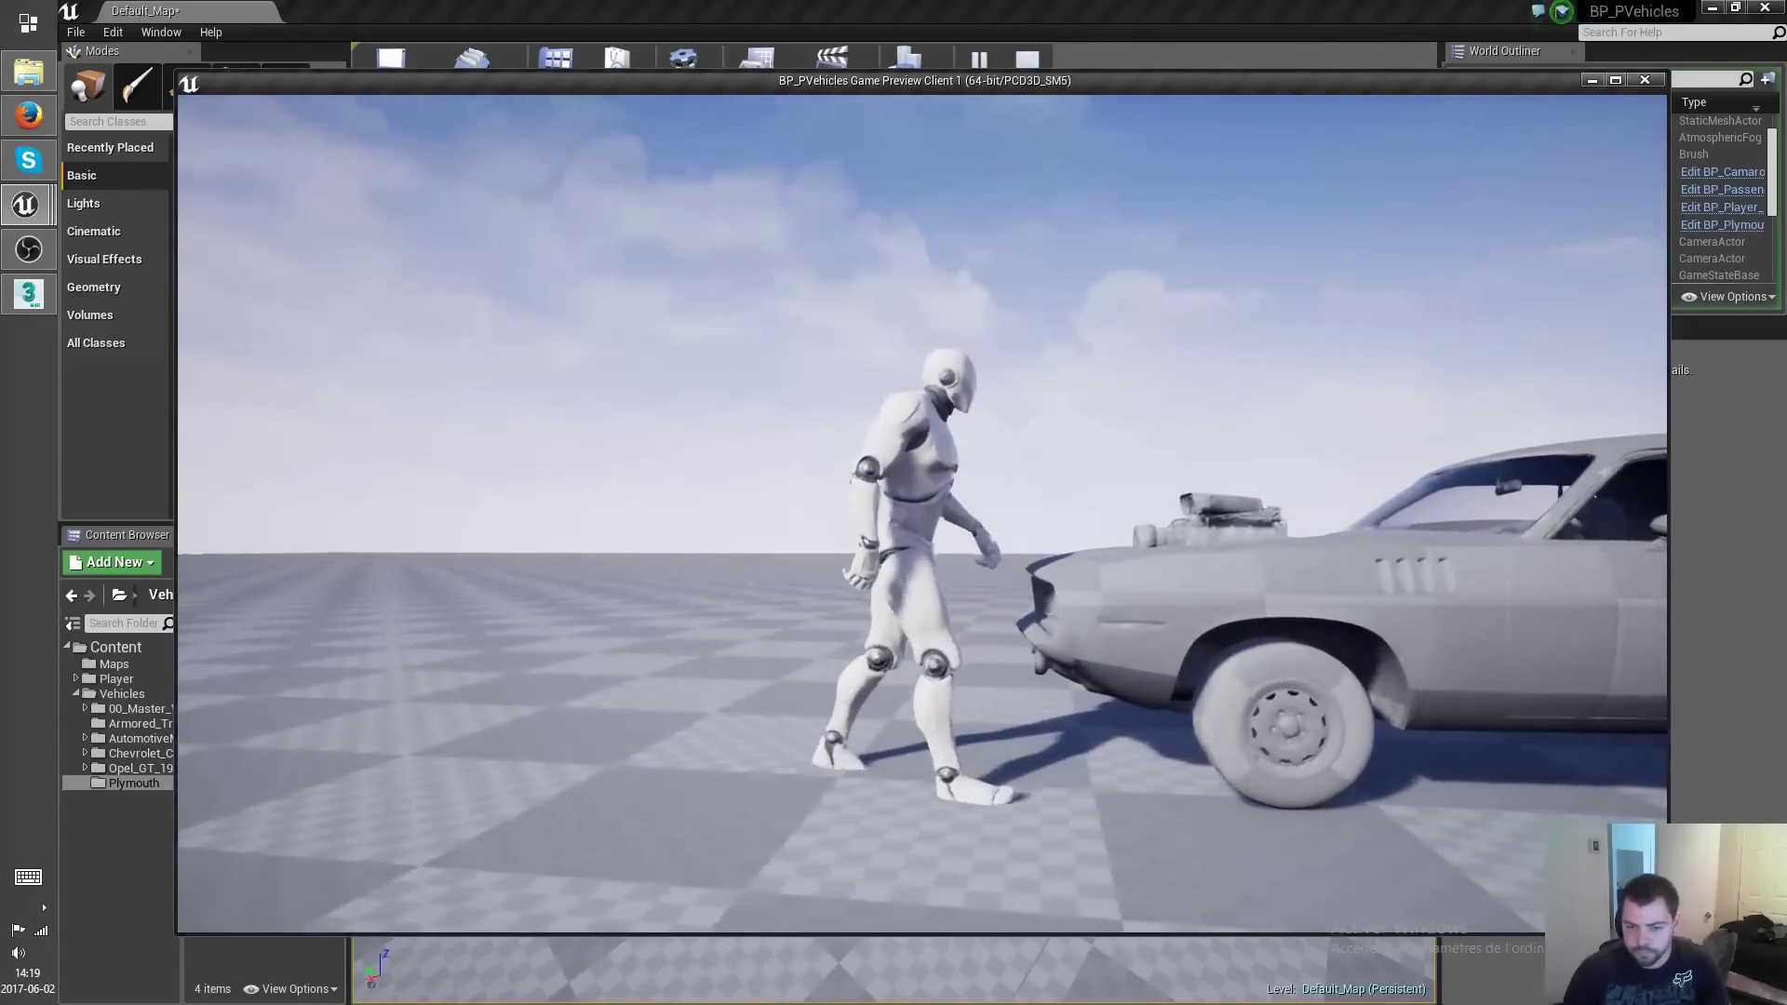
key(space)
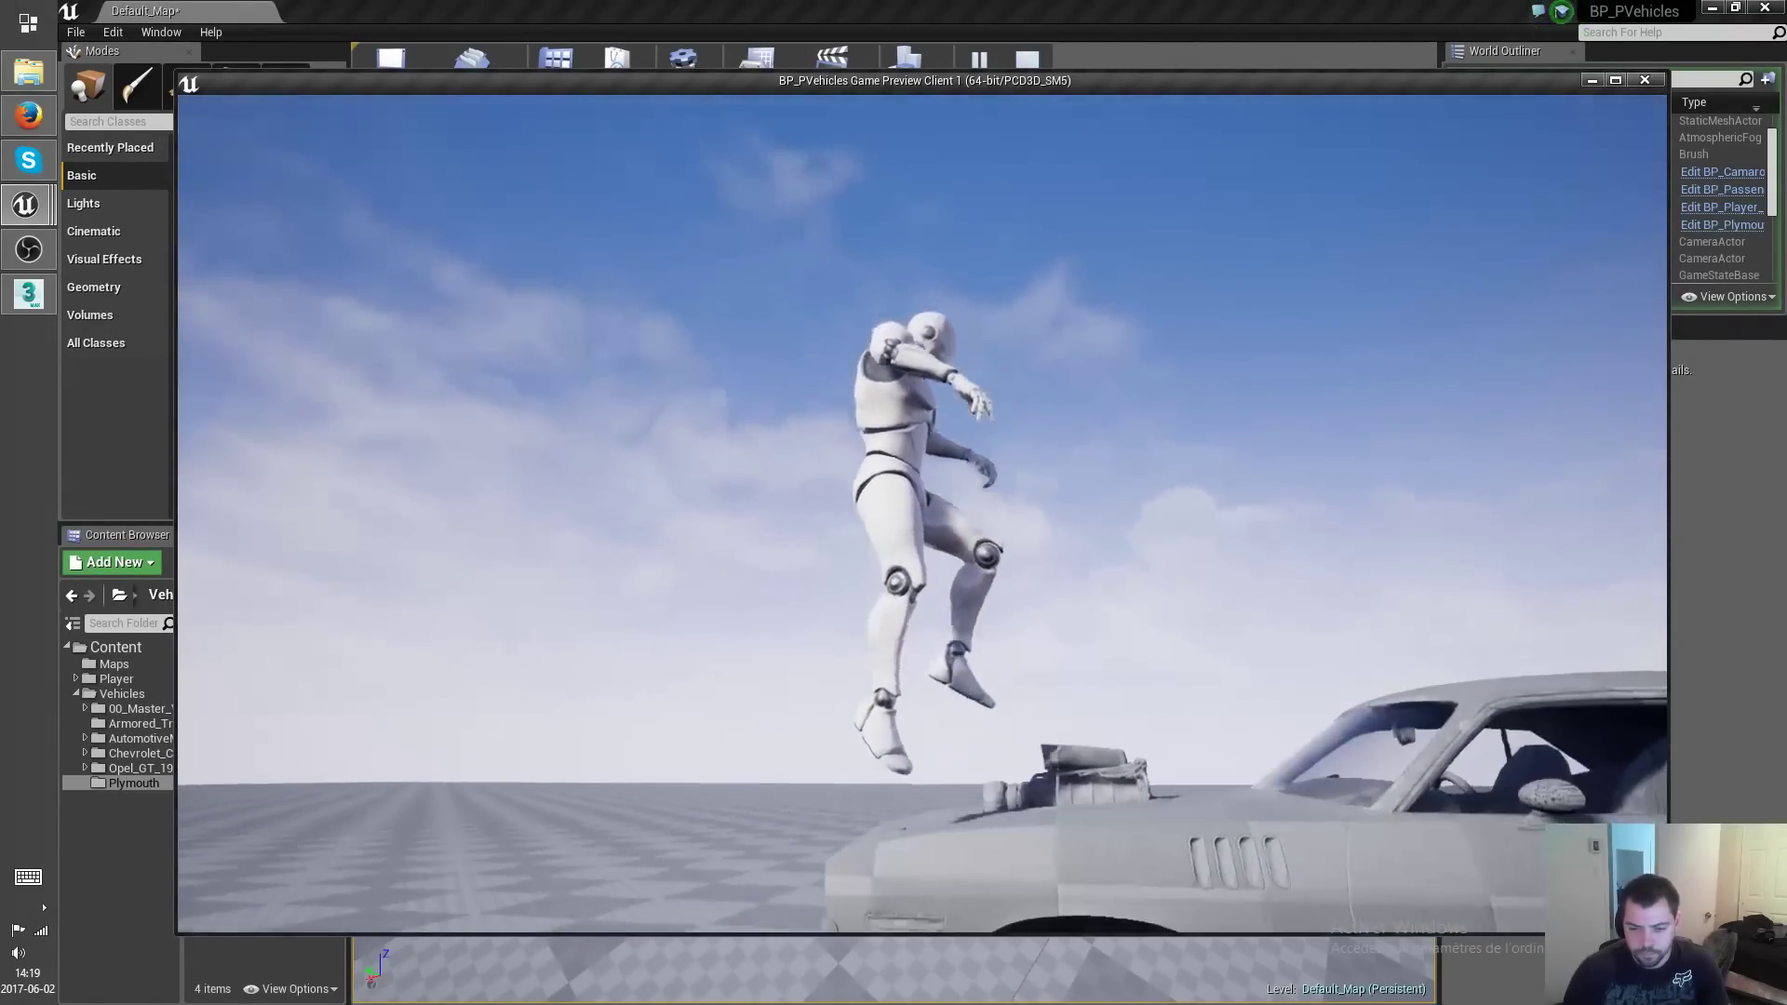
key(a)
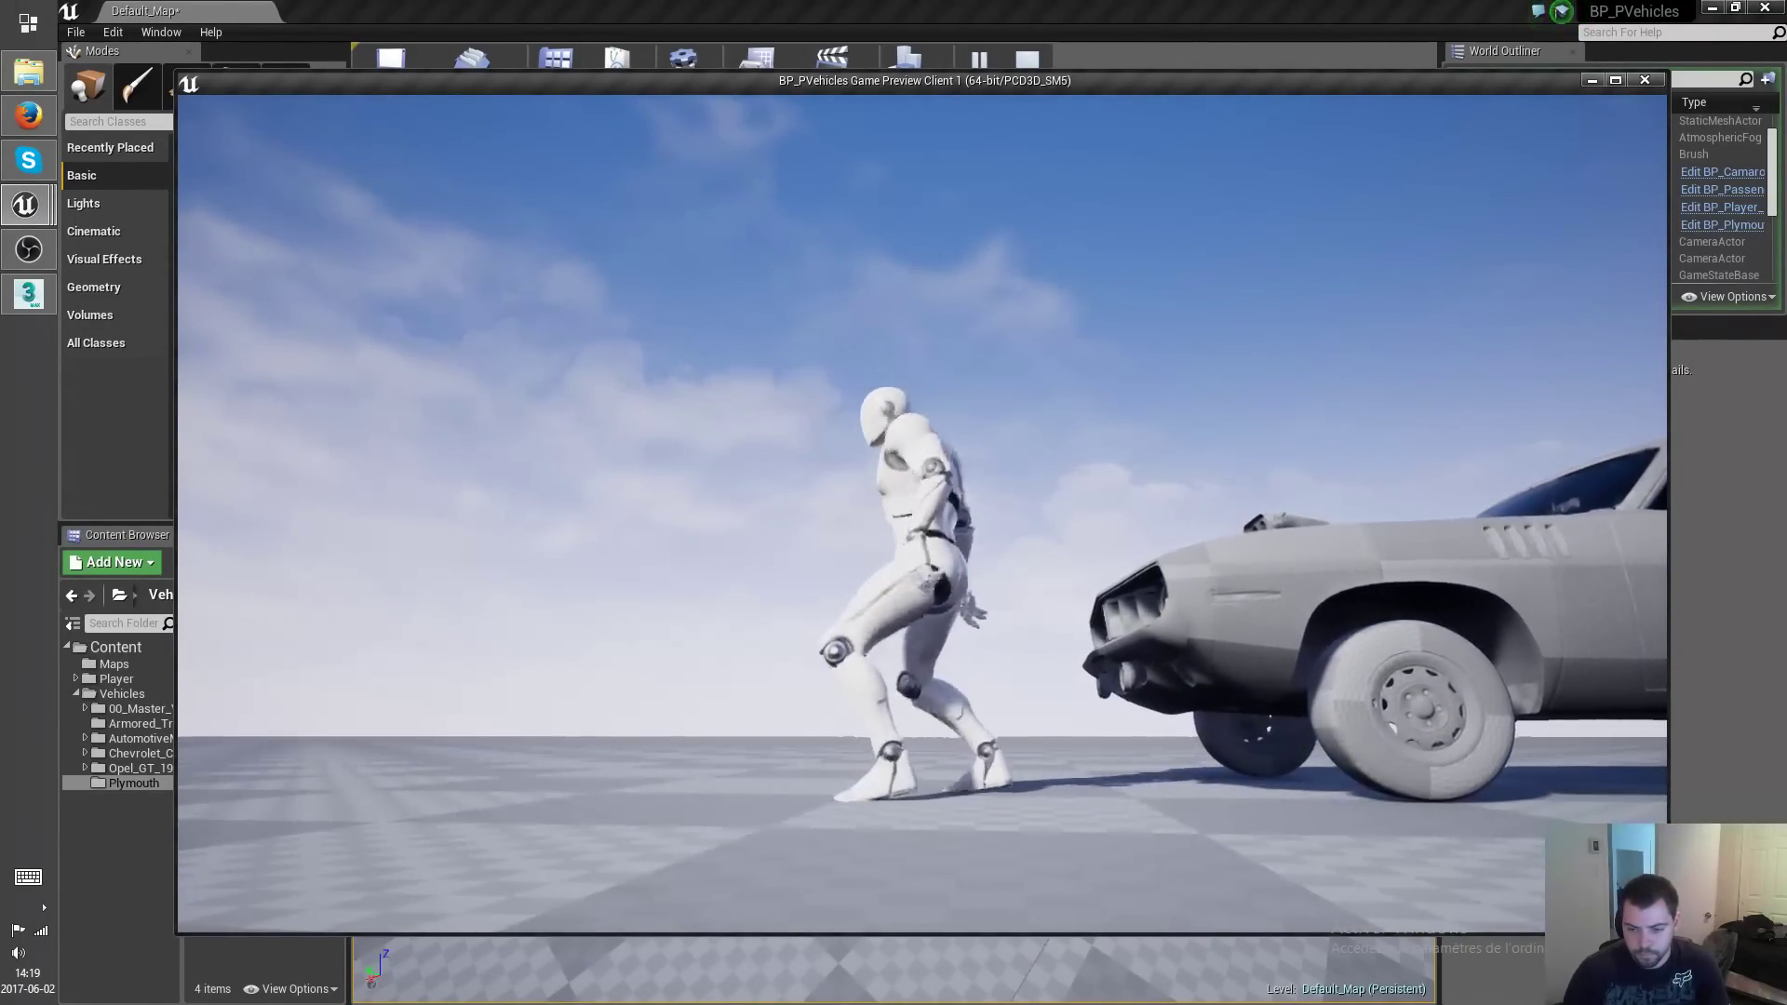
key(d)
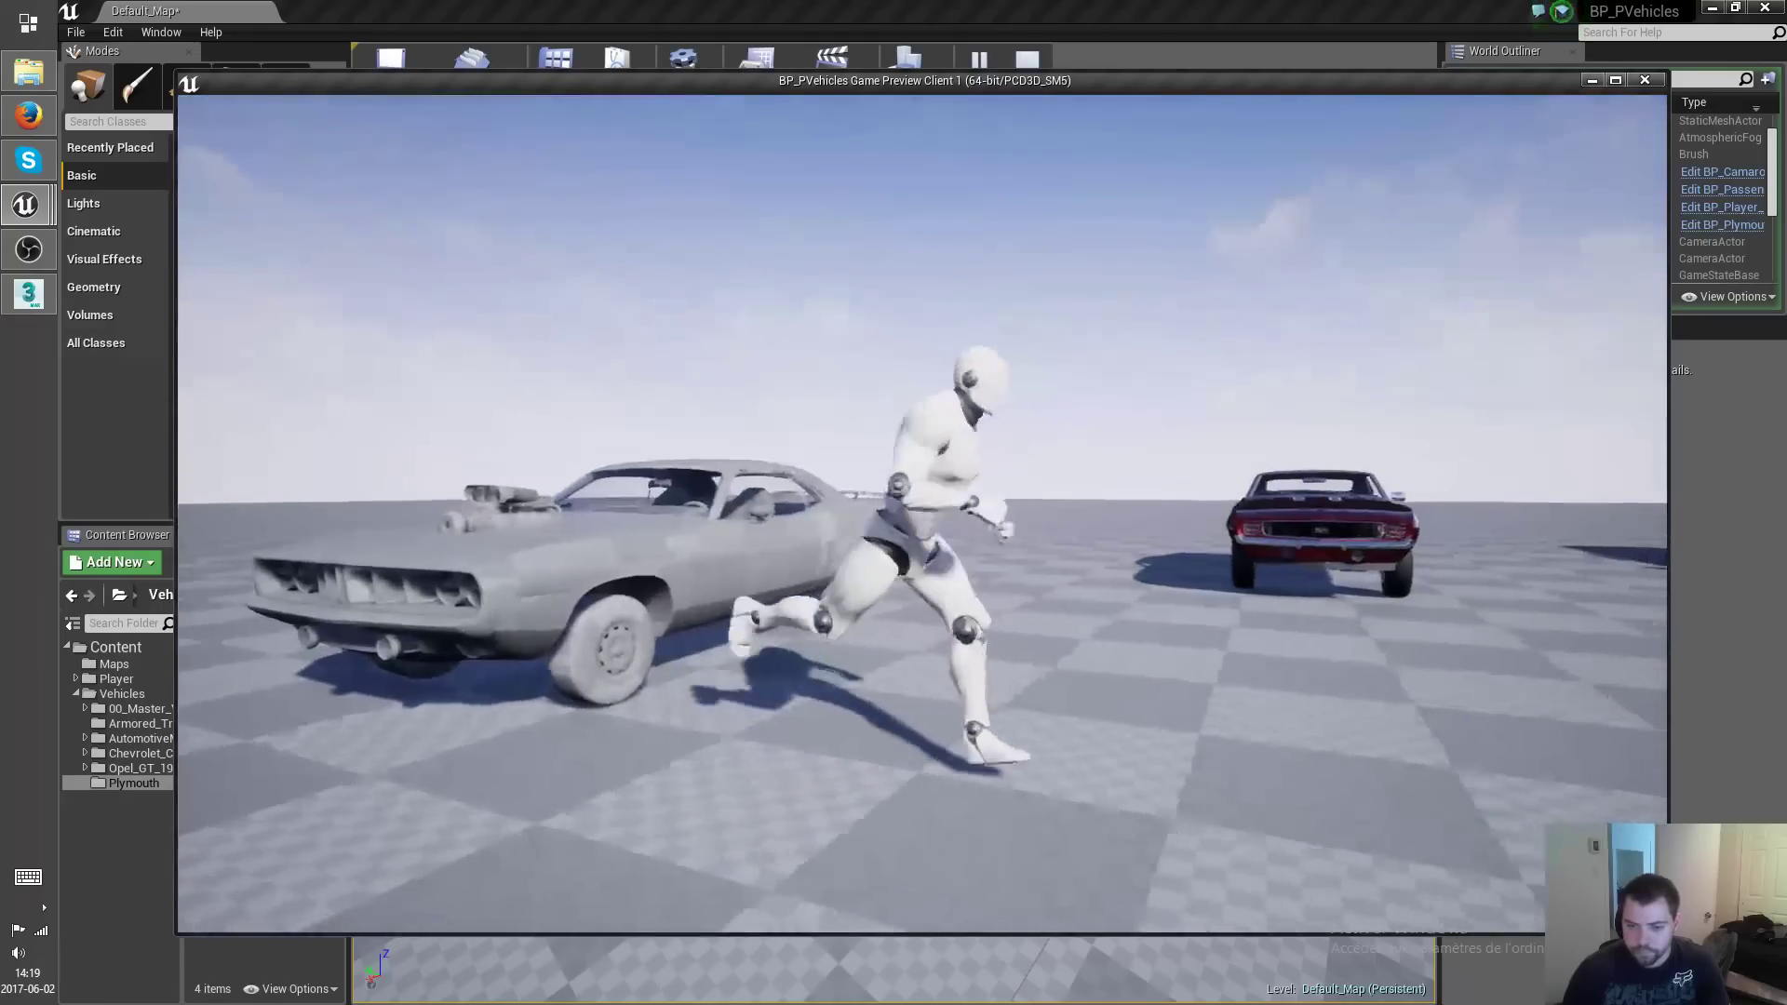
key(a)
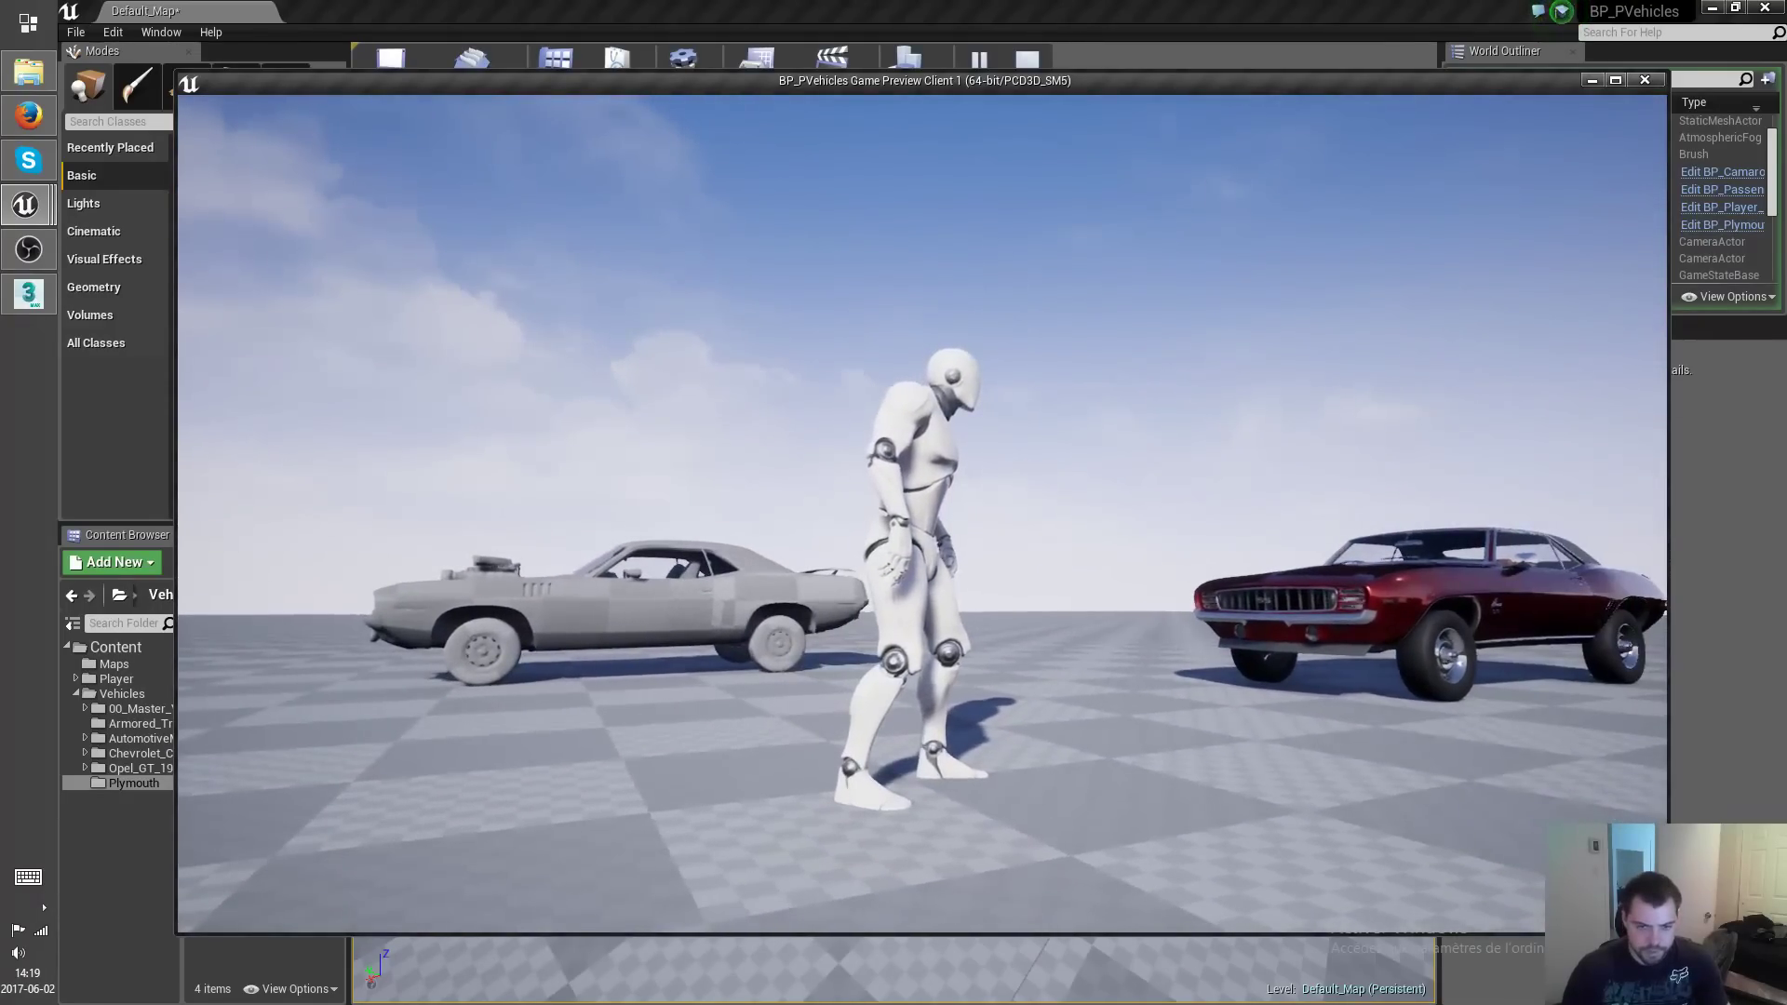
key(Escape)
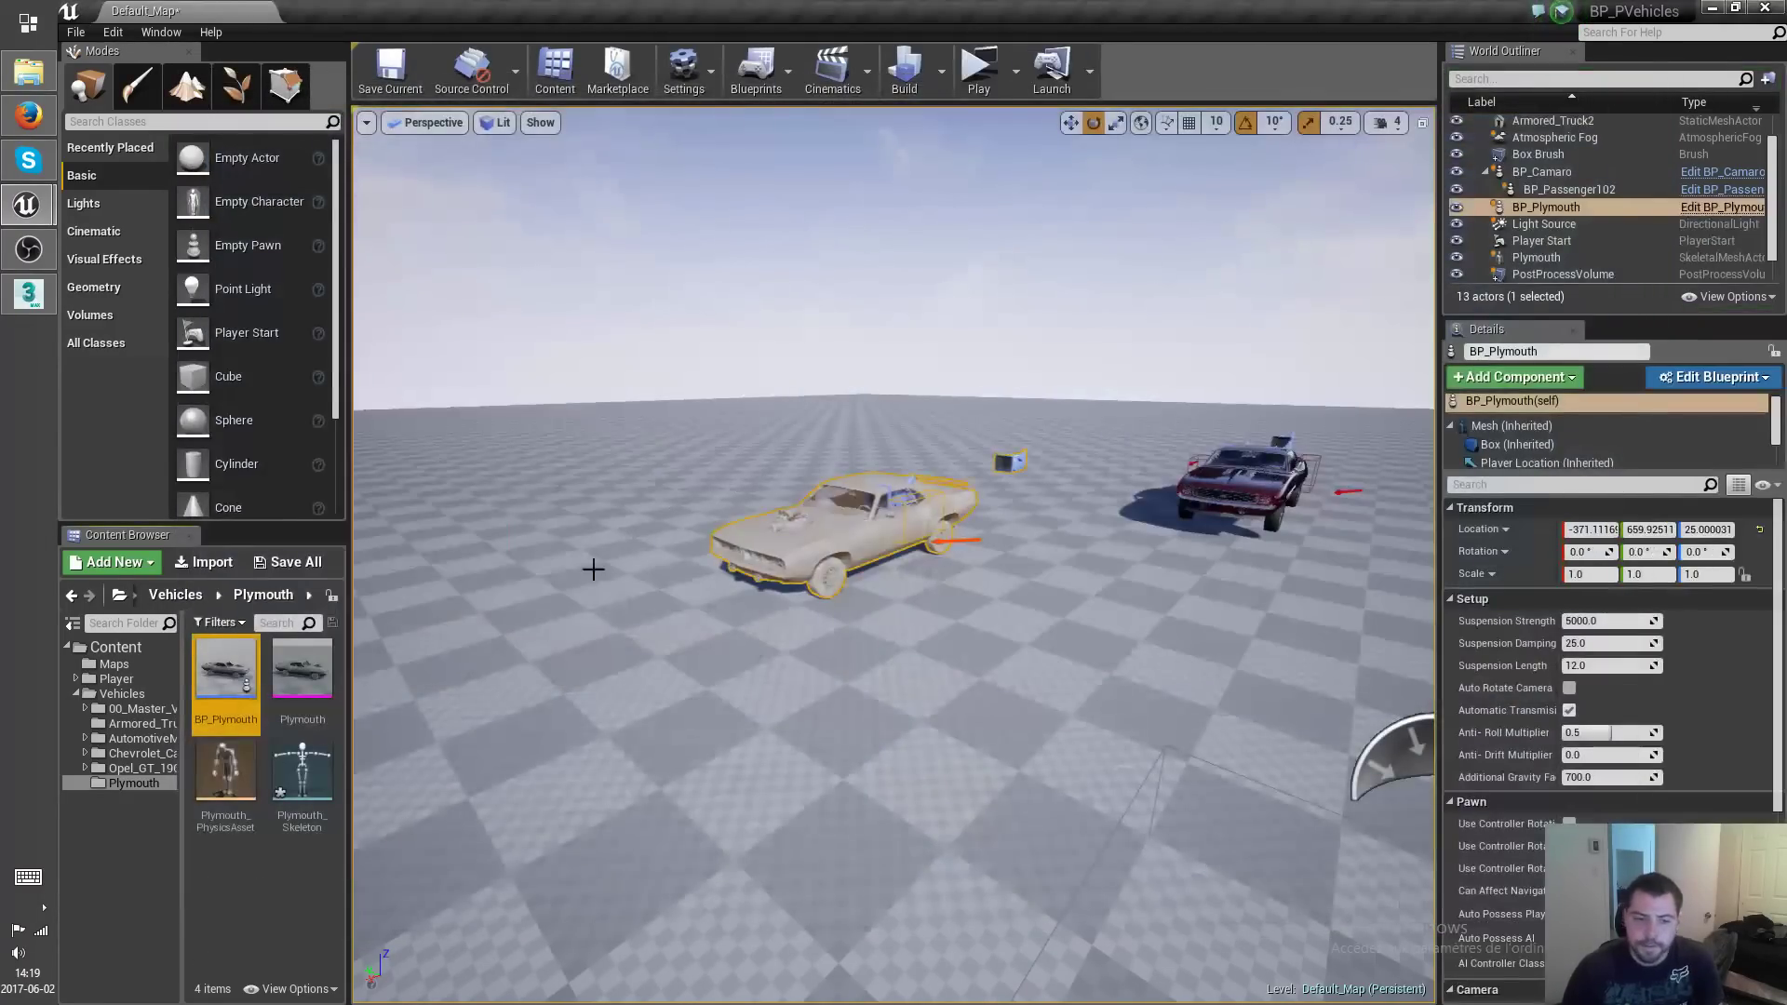
Set BP_Plymouth's default Suspension Strength to 4500, then compile and save the blueprint.
double_click(233, 688)
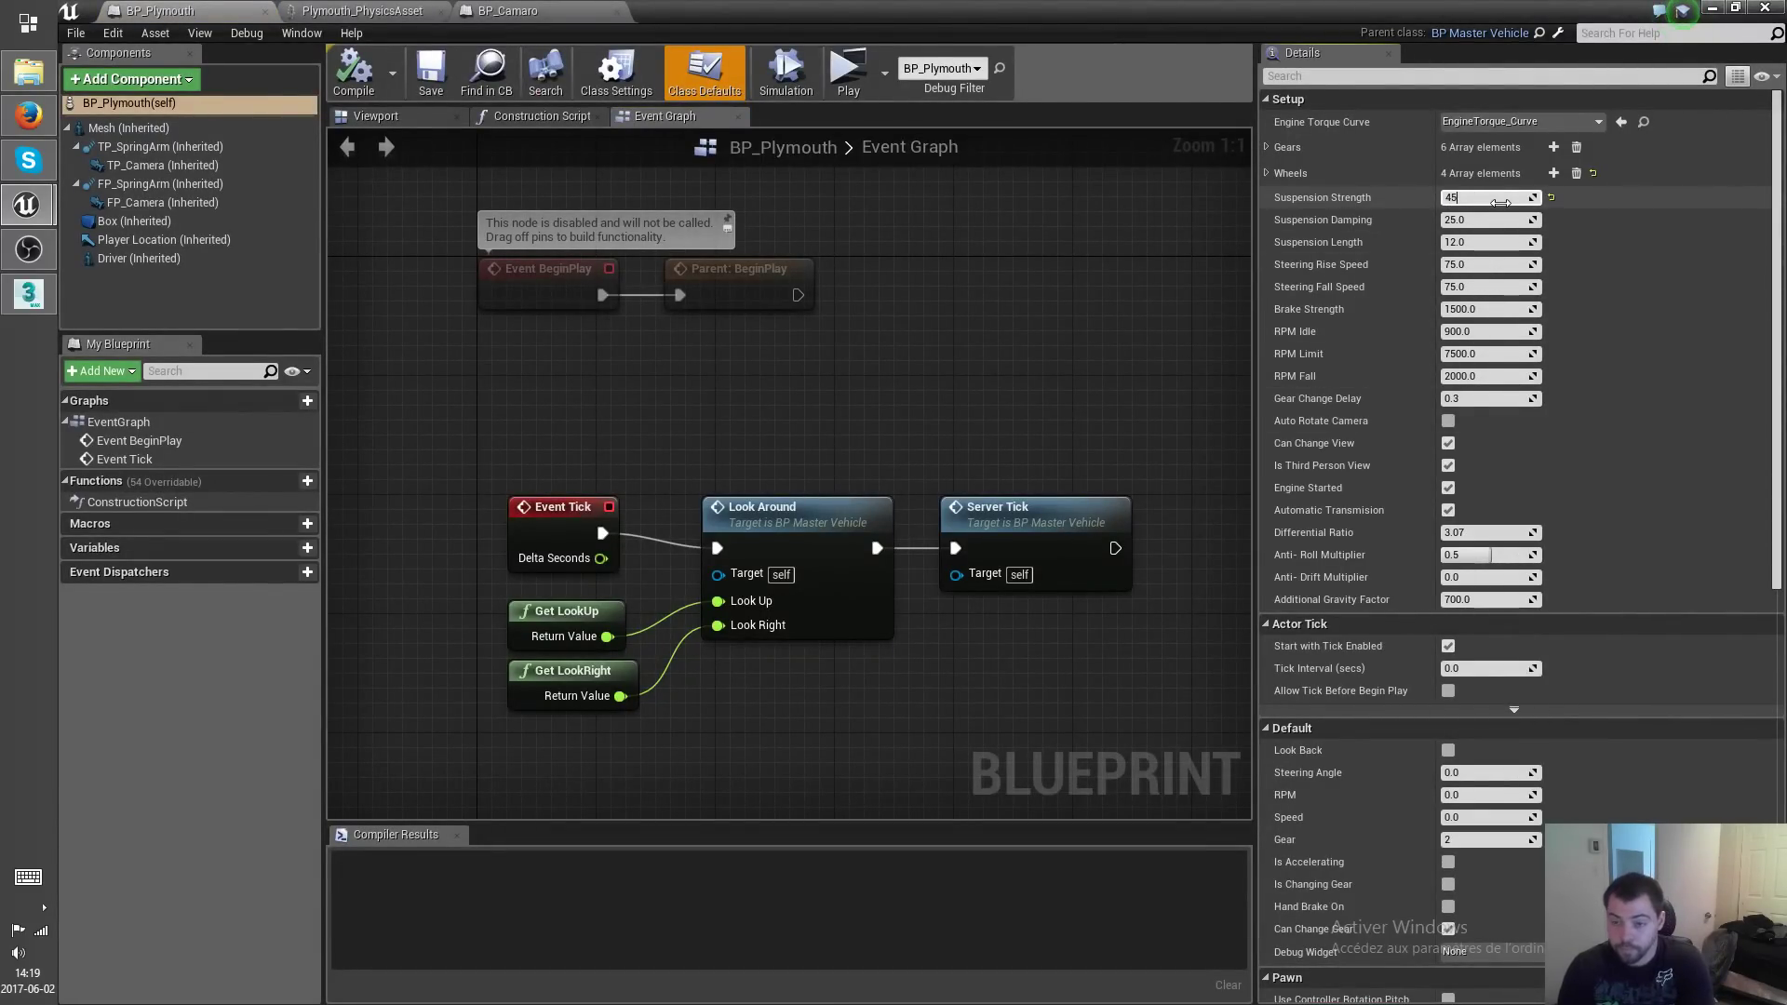
click(1501, 203)
text(4500)
key(Return)
click(355, 82)
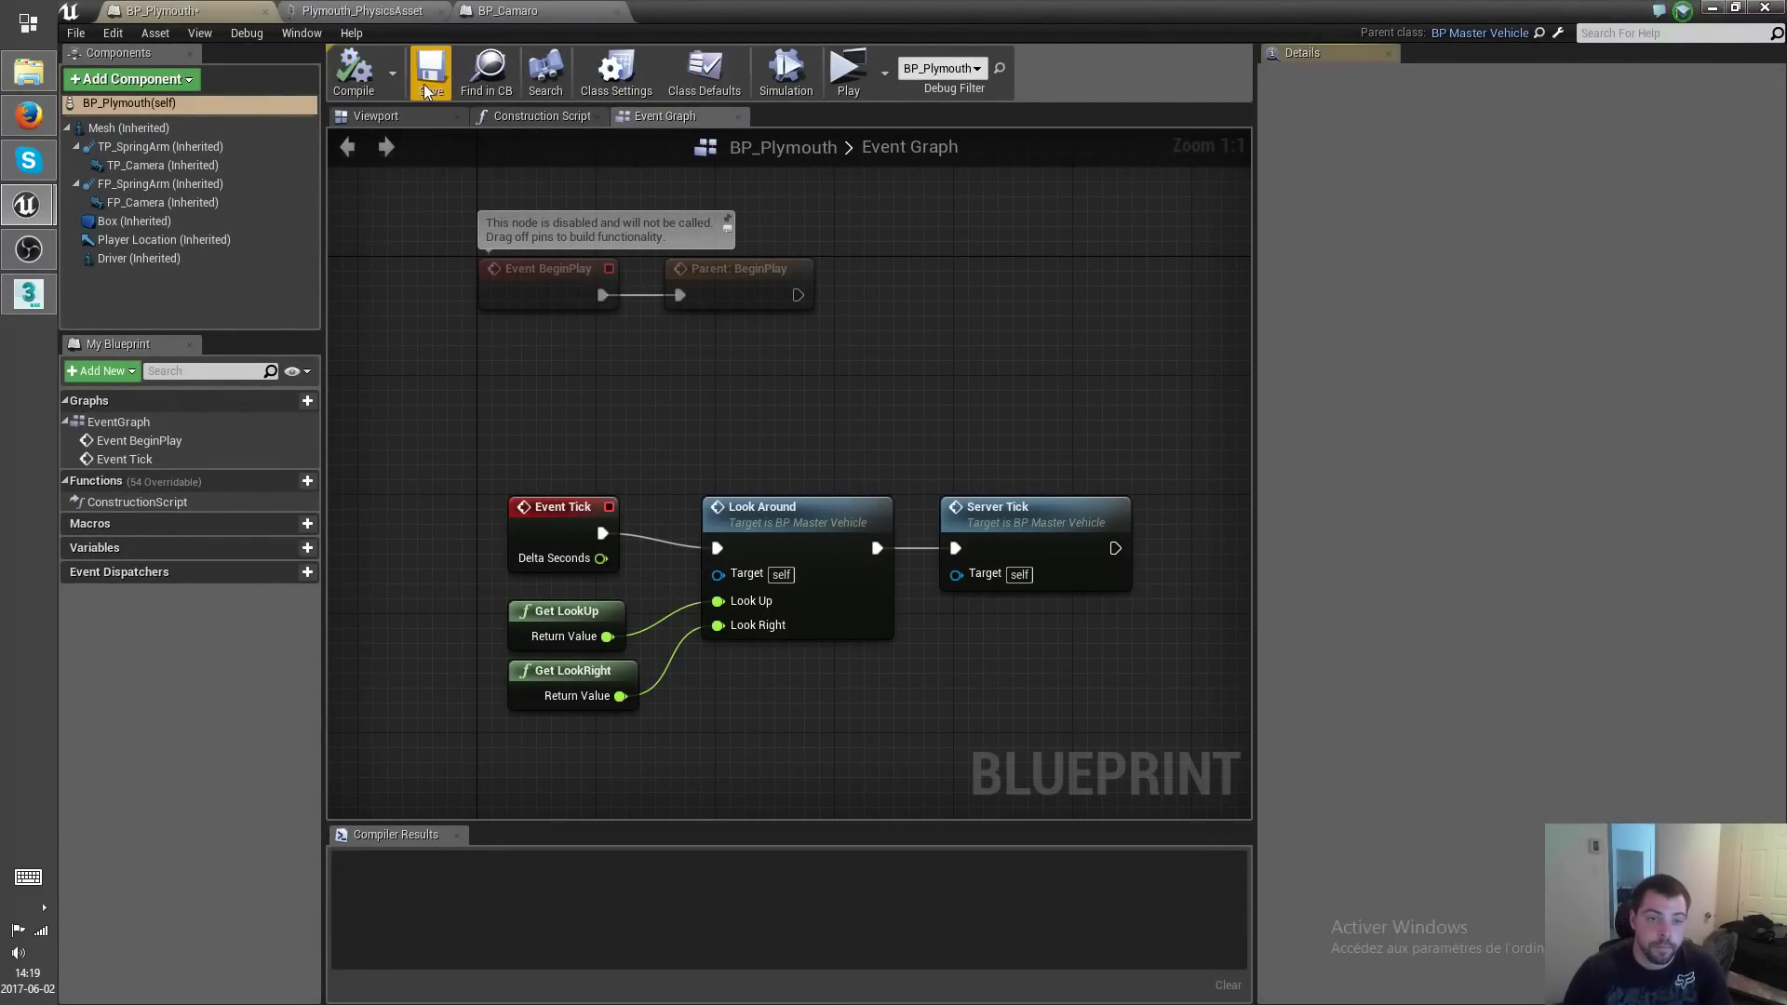
click(431, 80)
Copy the Network Relevant Inputs and Local Only Inputs comment groups with all their nodes from BP_Camaro's event graph.
click(509, 12)
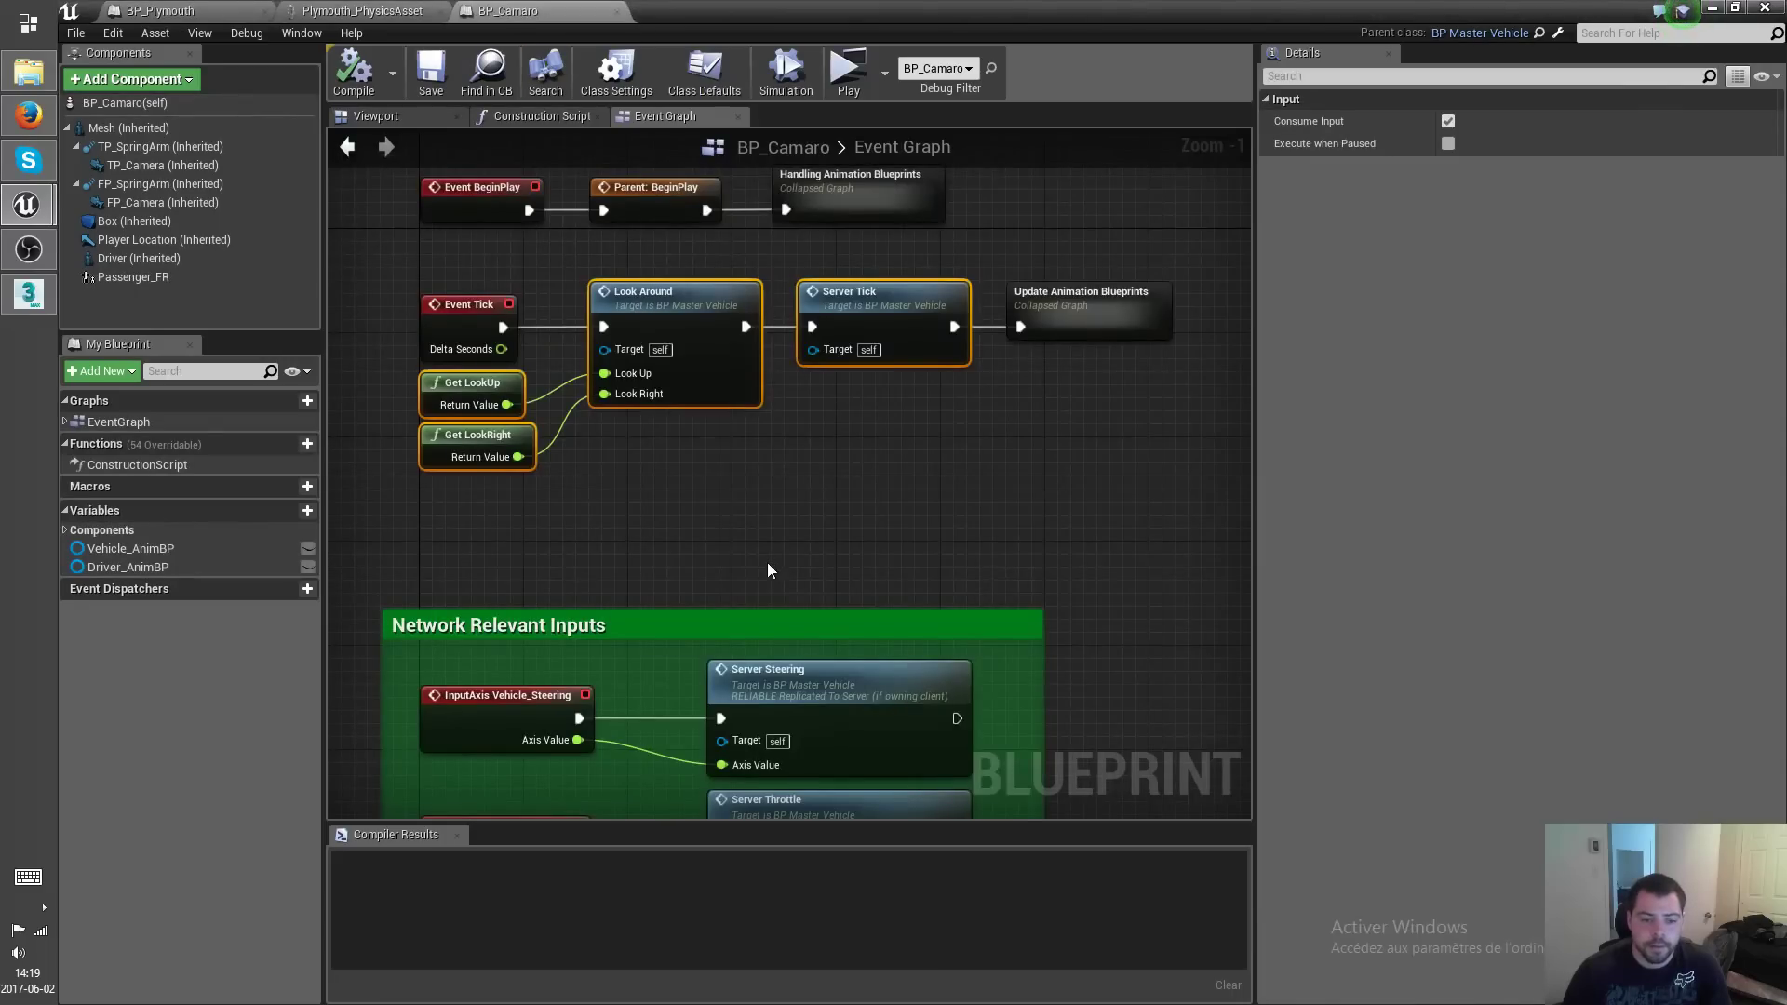
scroll(769, 570, down, 8)
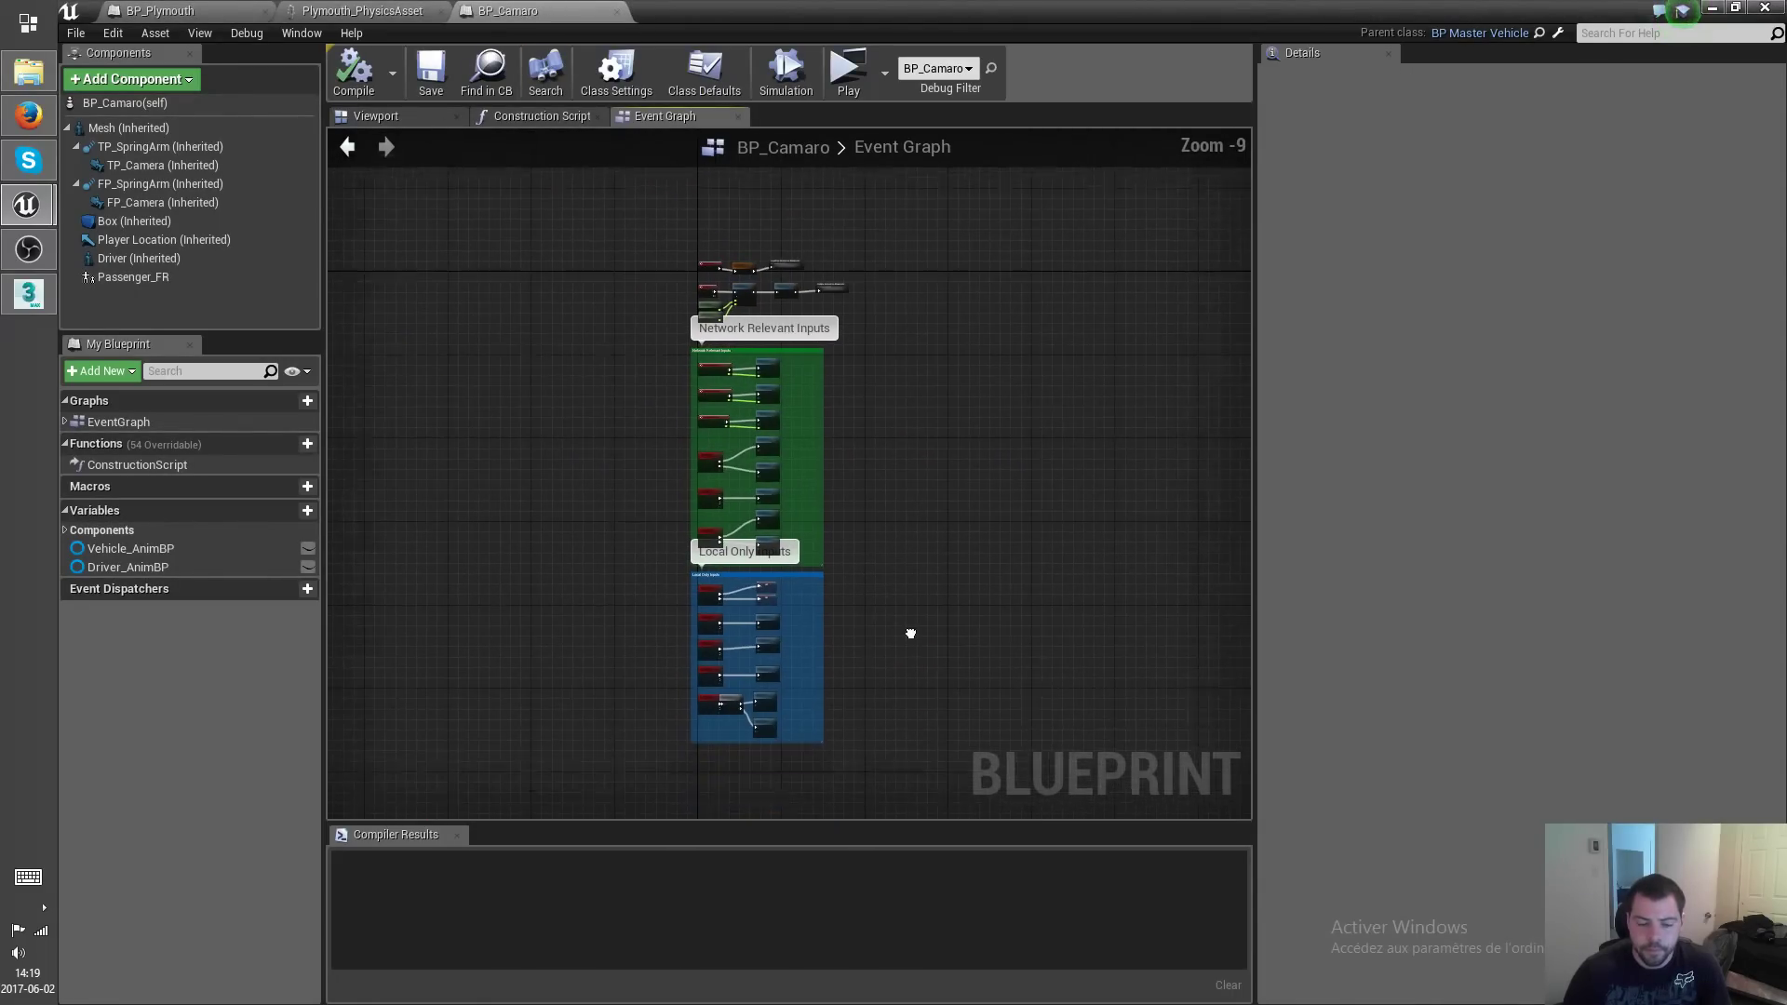
right_drag(912, 634, 889, 589)
drag(577, 306, 578, 283)
scroll(730, 341, up, 9)
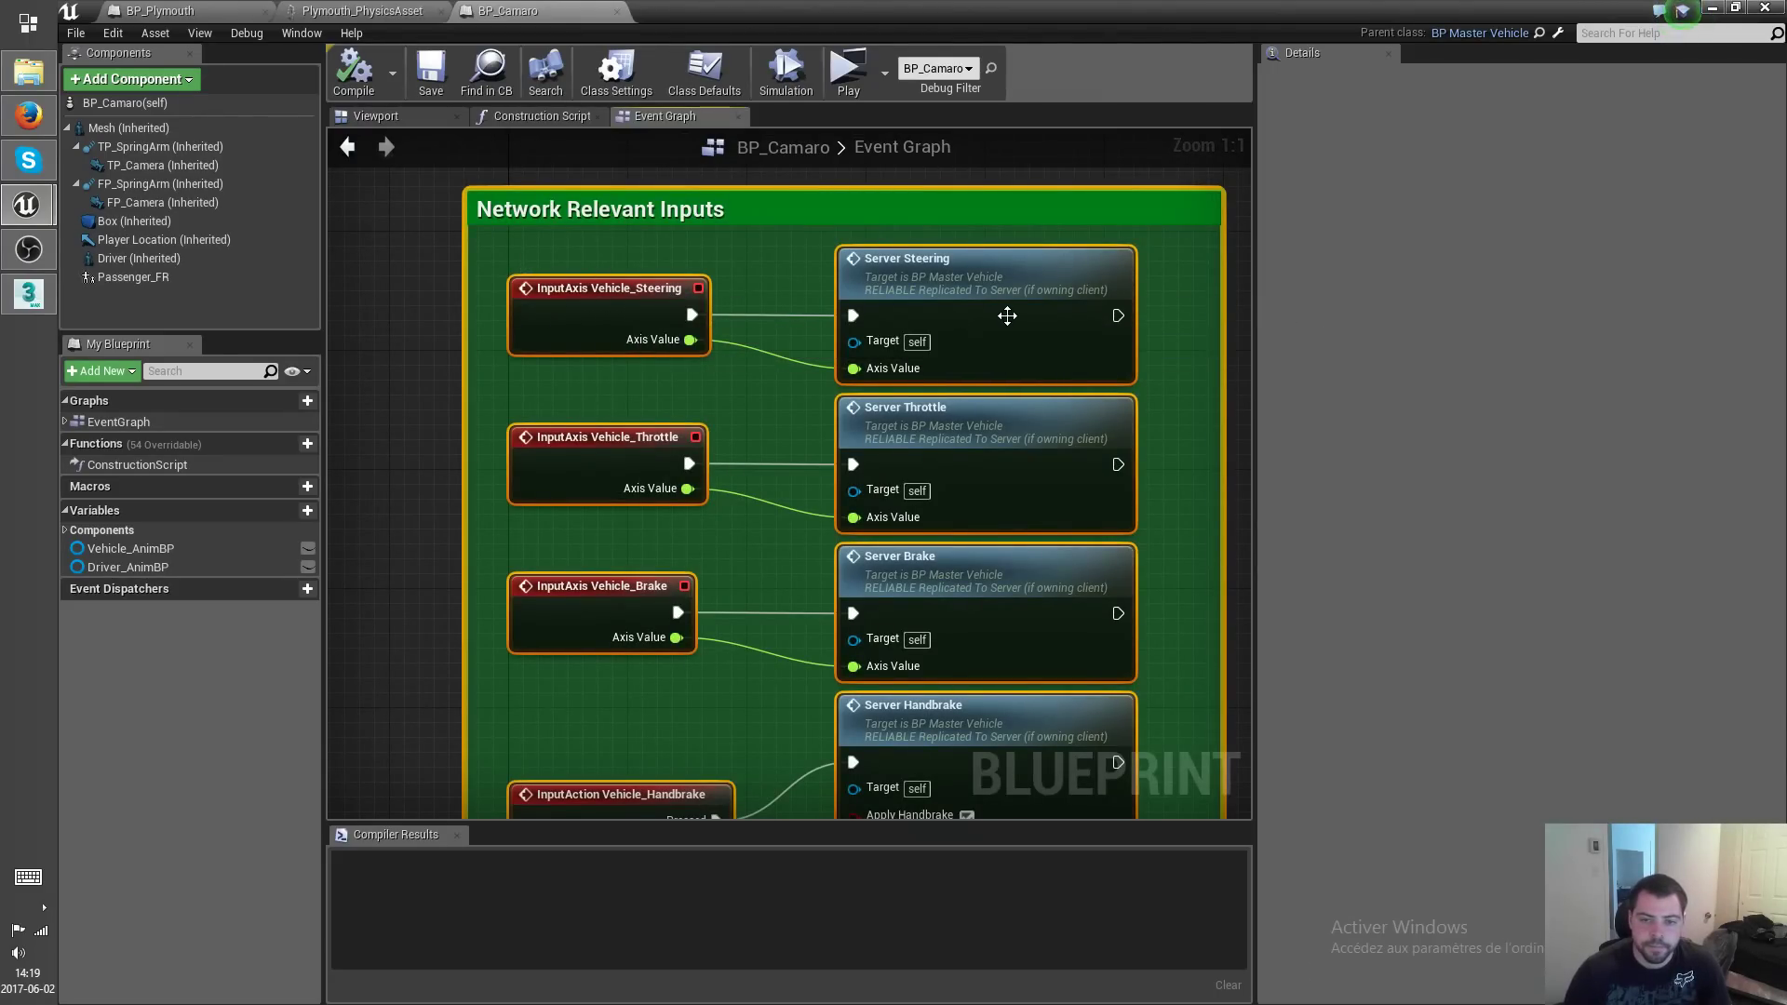
scroll(760, 500, down, 2)
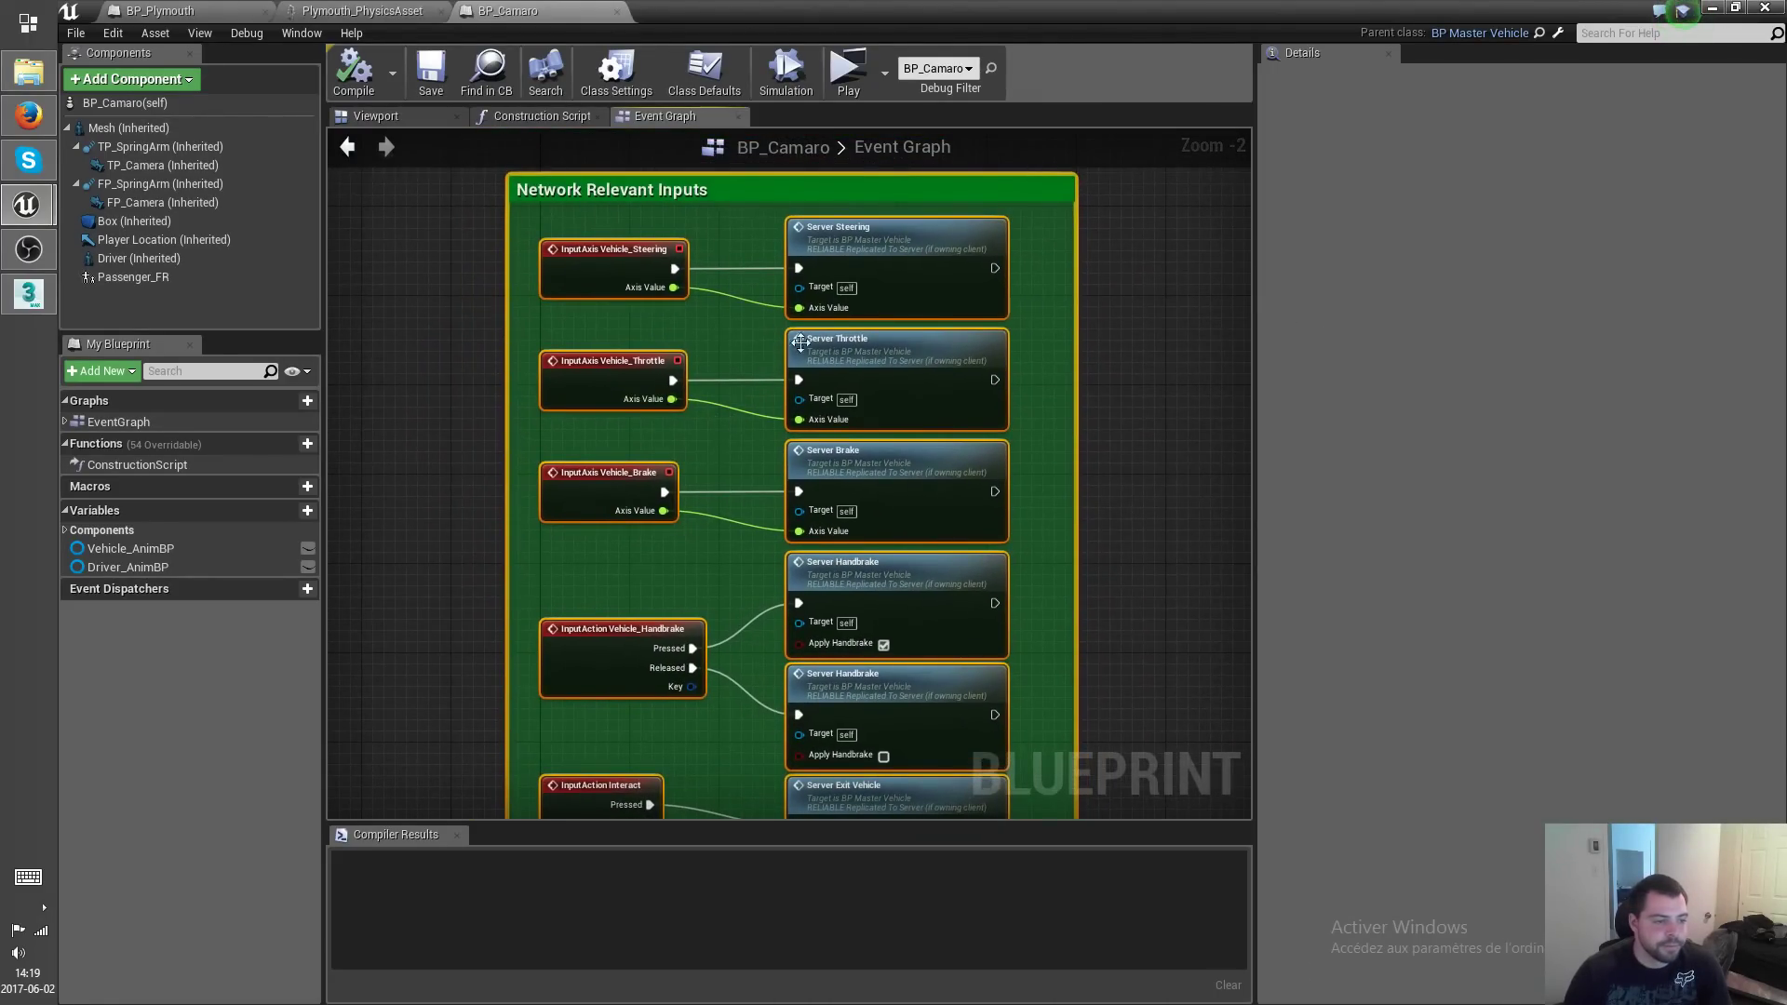
right_drag(735, 750, 743, 436)
right_drag(708, 609, 715, 380)
scroll(722, 507, down, 4)
scroll(713, 624, up, 3)
right_drag(723, 641, 734, 568)
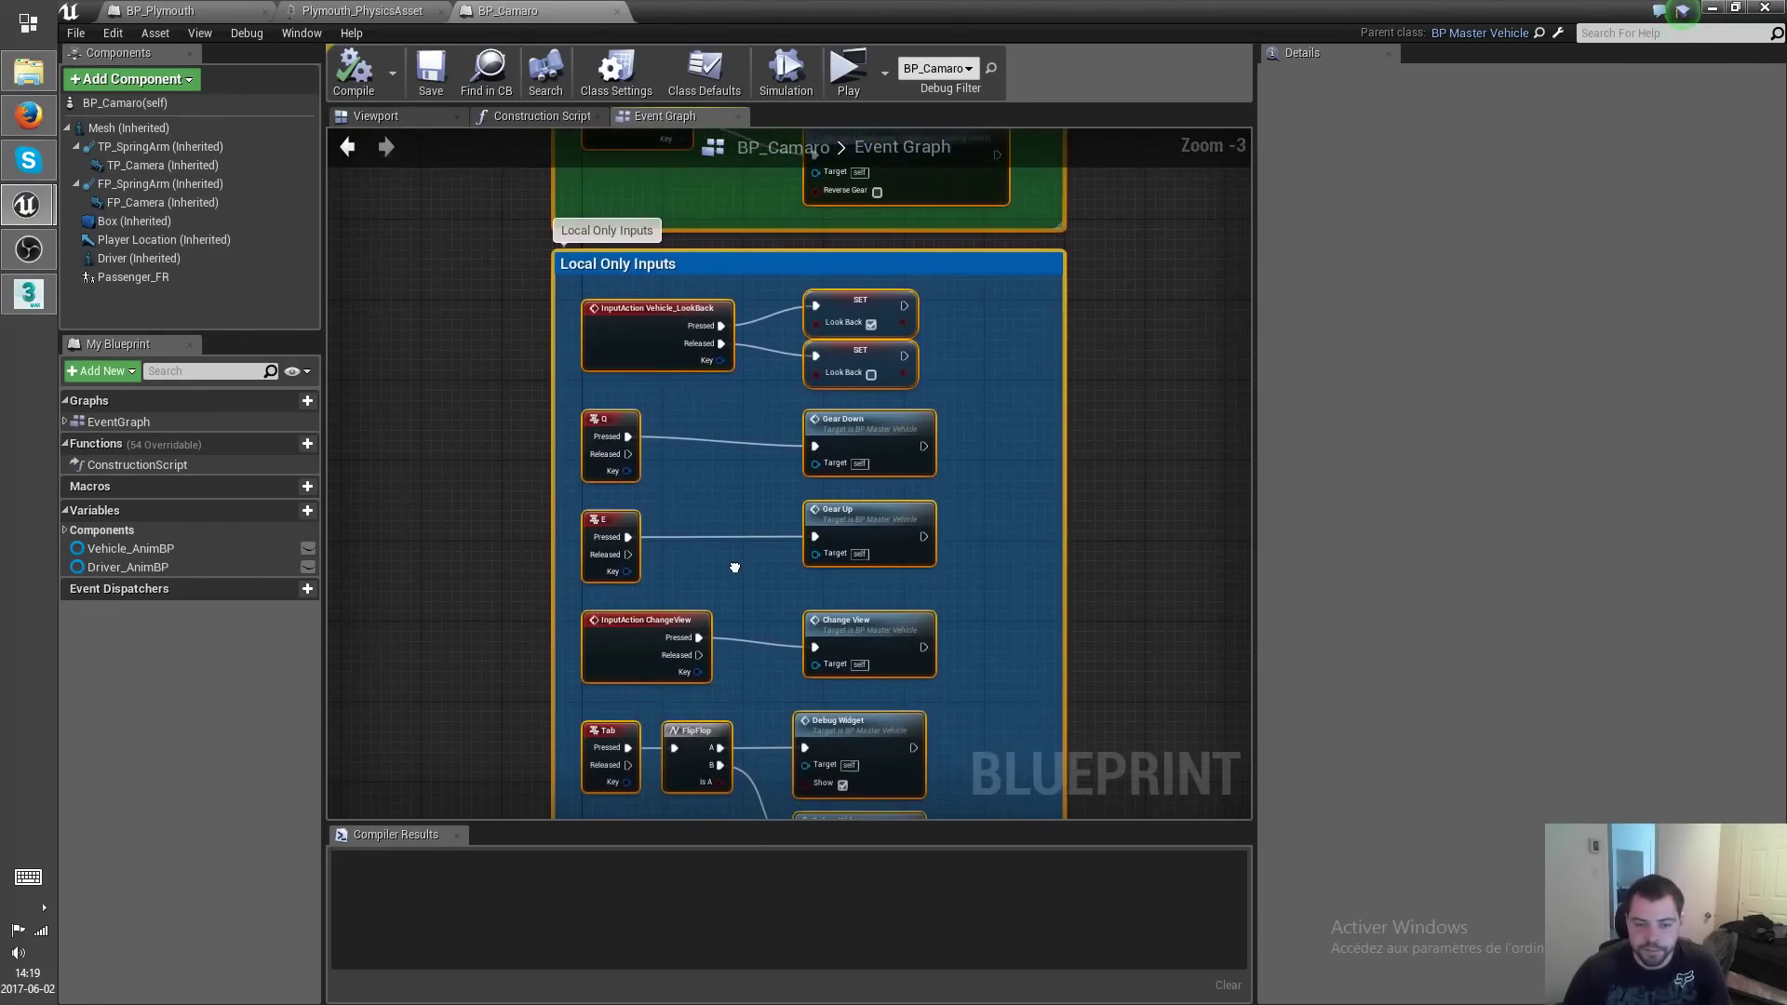
scroll(734, 567, down, 5)
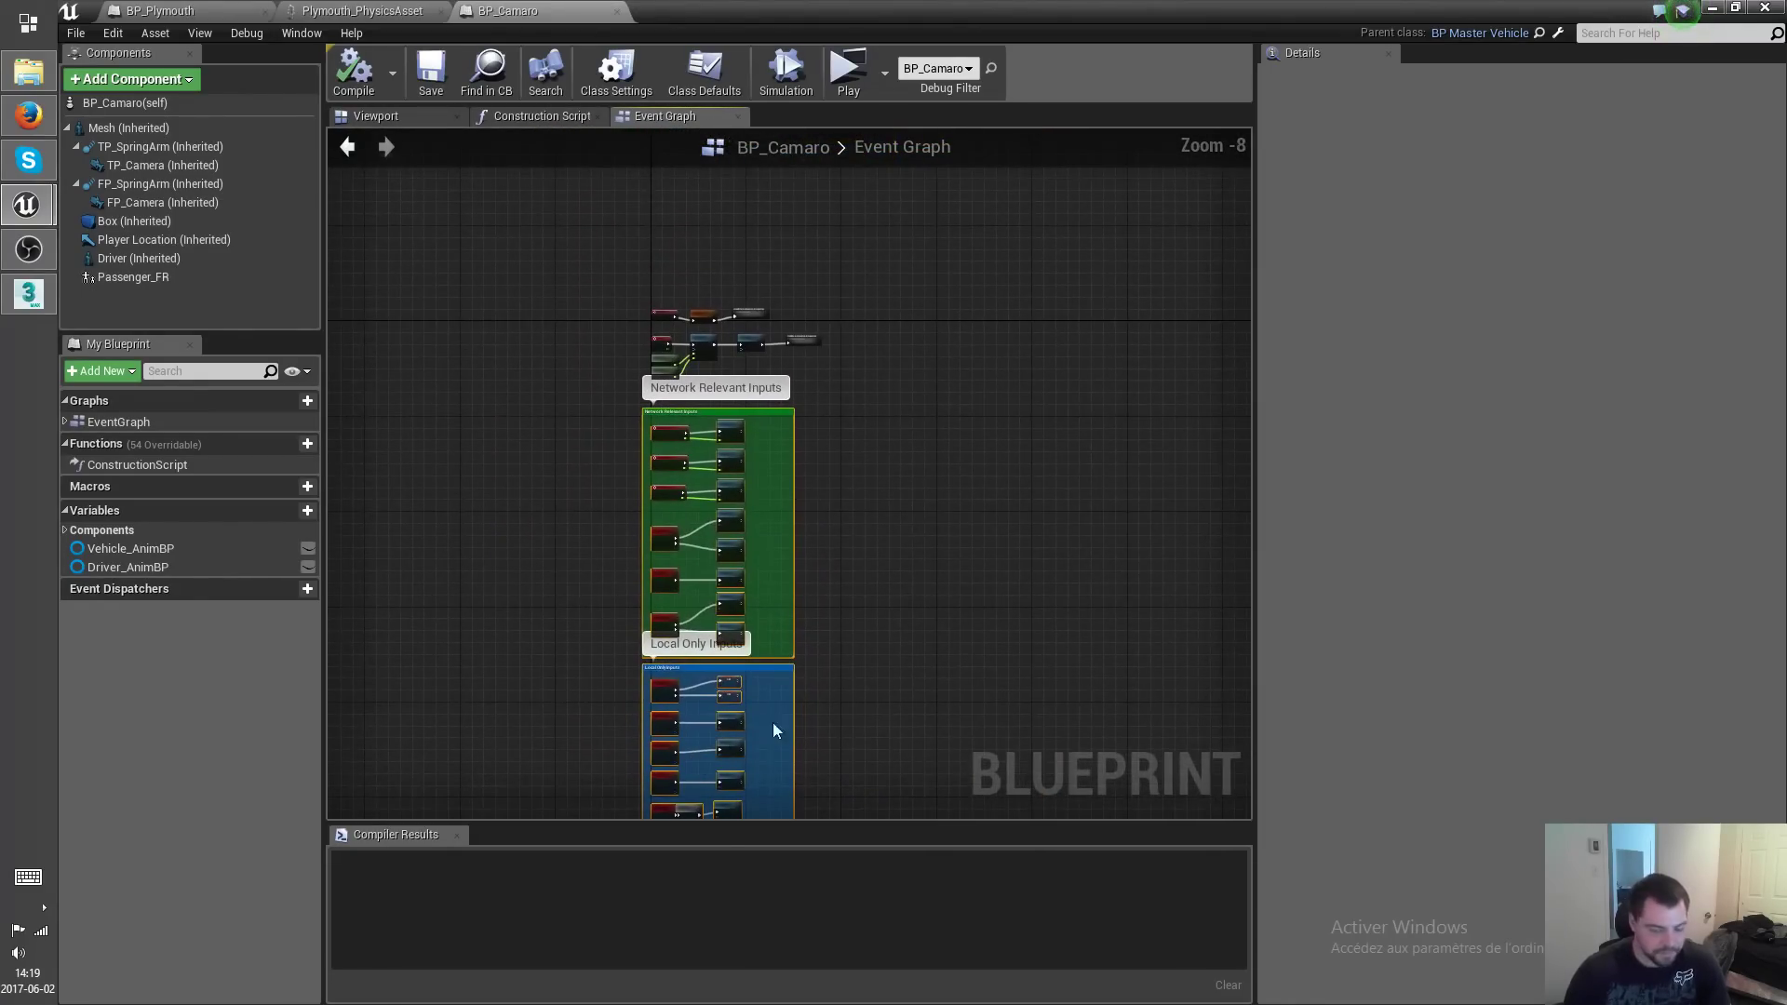
Try to paste the copied input groups into BP_Plymouth's event graph.
click(366, 9)
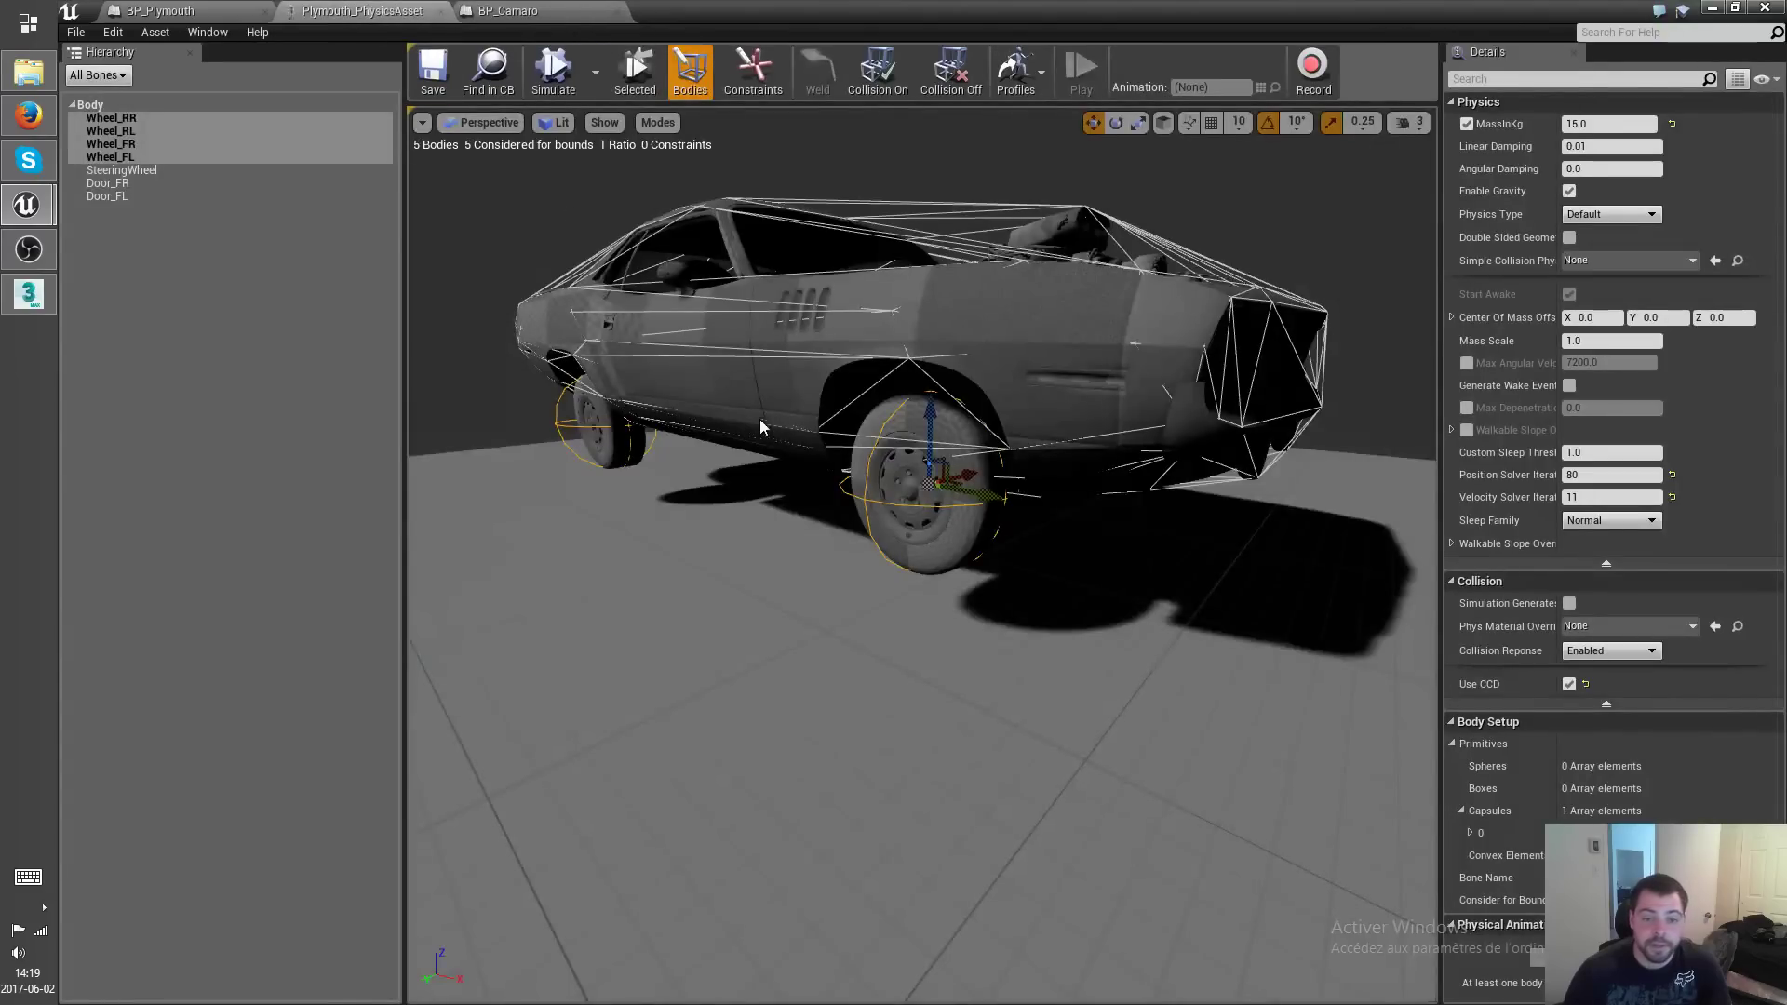
click(170, 11)
scroll(849, 642, down, 2)
right_drag(850, 643, 823, 416)
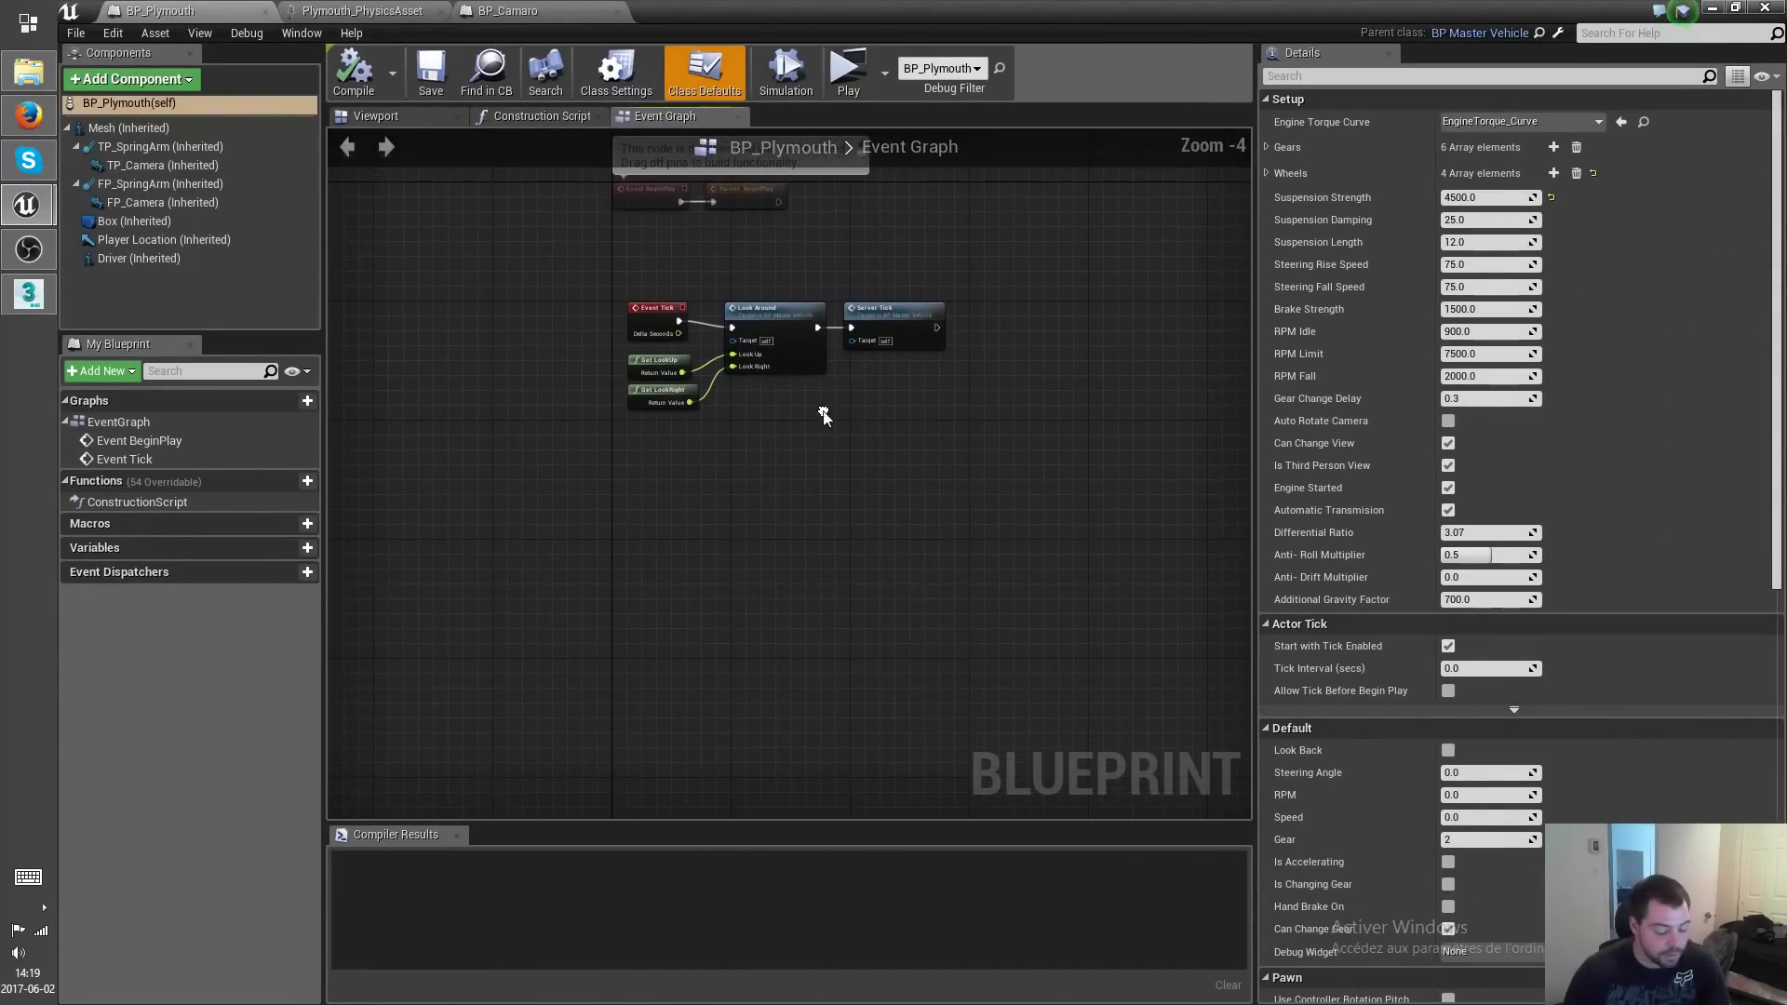
key(ctrl+v)
scroll(889, 540, down, 3)
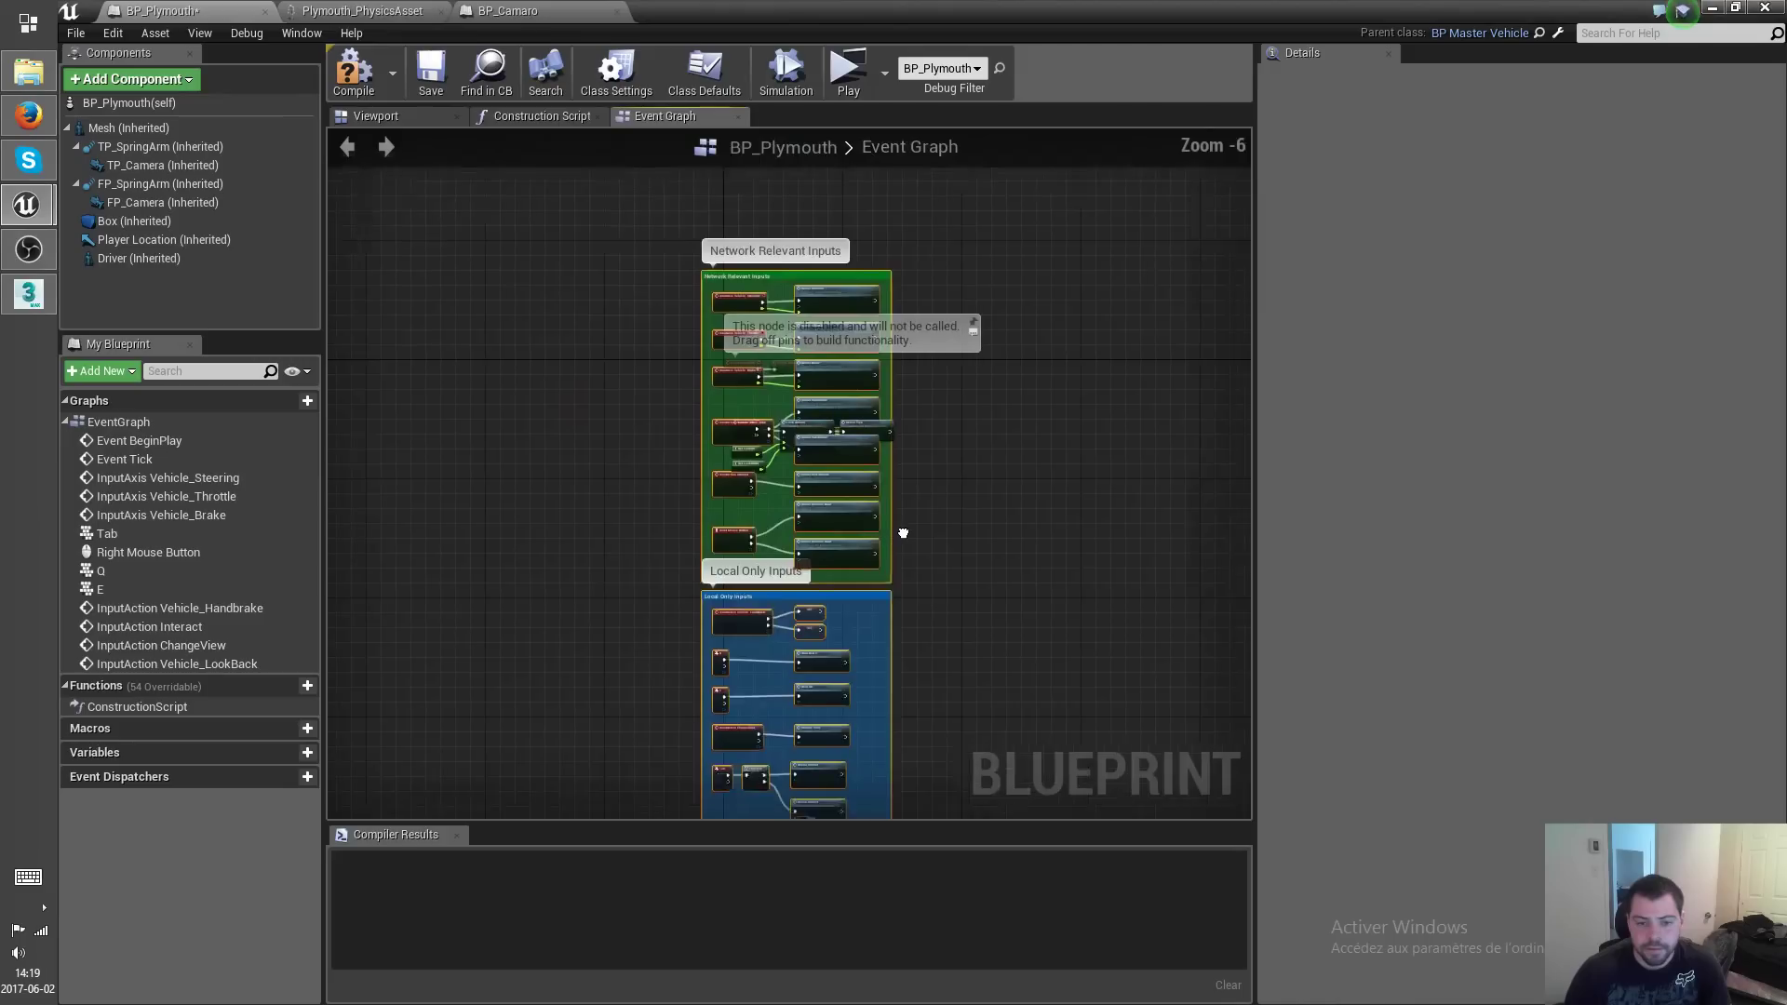
drag(768, 433, 786, 538)
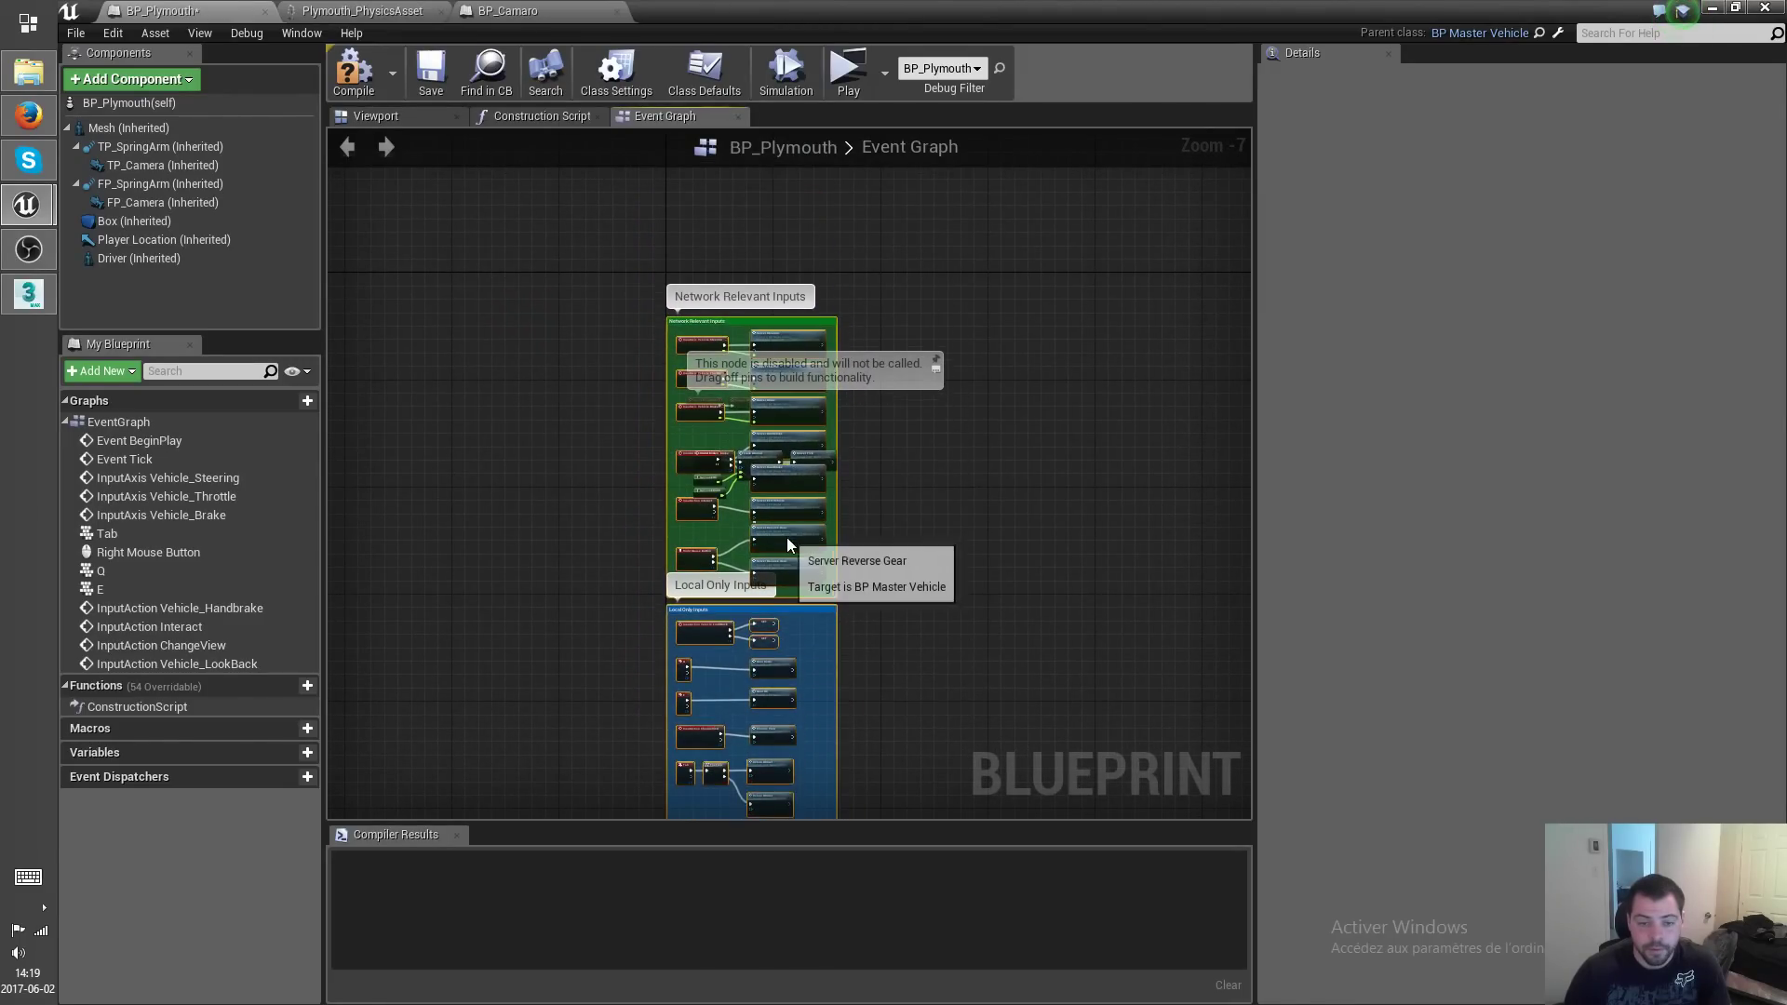
Undo the paste of the two input groups that overlap the existing tick nodes.
scroll(791, 433, up, 3)
key(ctrl+z)
key(ctrl+z)
key(ctrl+z)
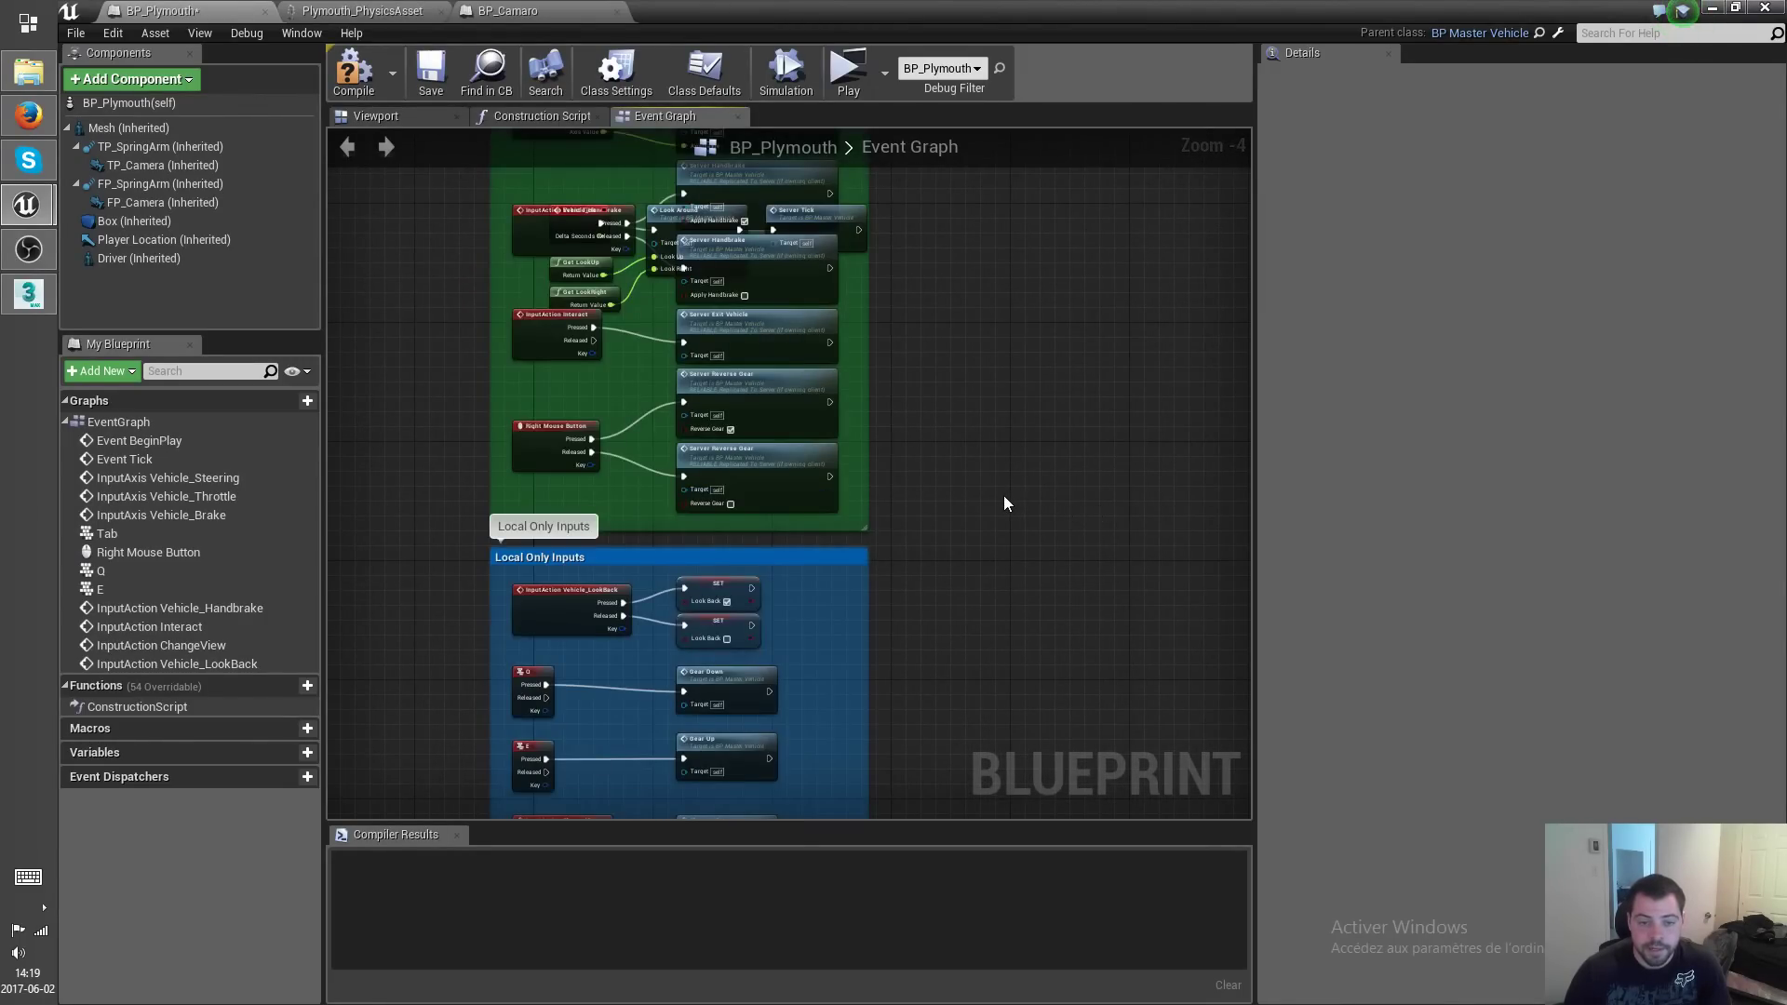
Paste both input groups into BP_Plymouth's event graph, align them directly beneath the Event Tick nodes, and save the blueprint.
scroll(983, 506, down, 5)
right_drag(983, 506, 716, 453)
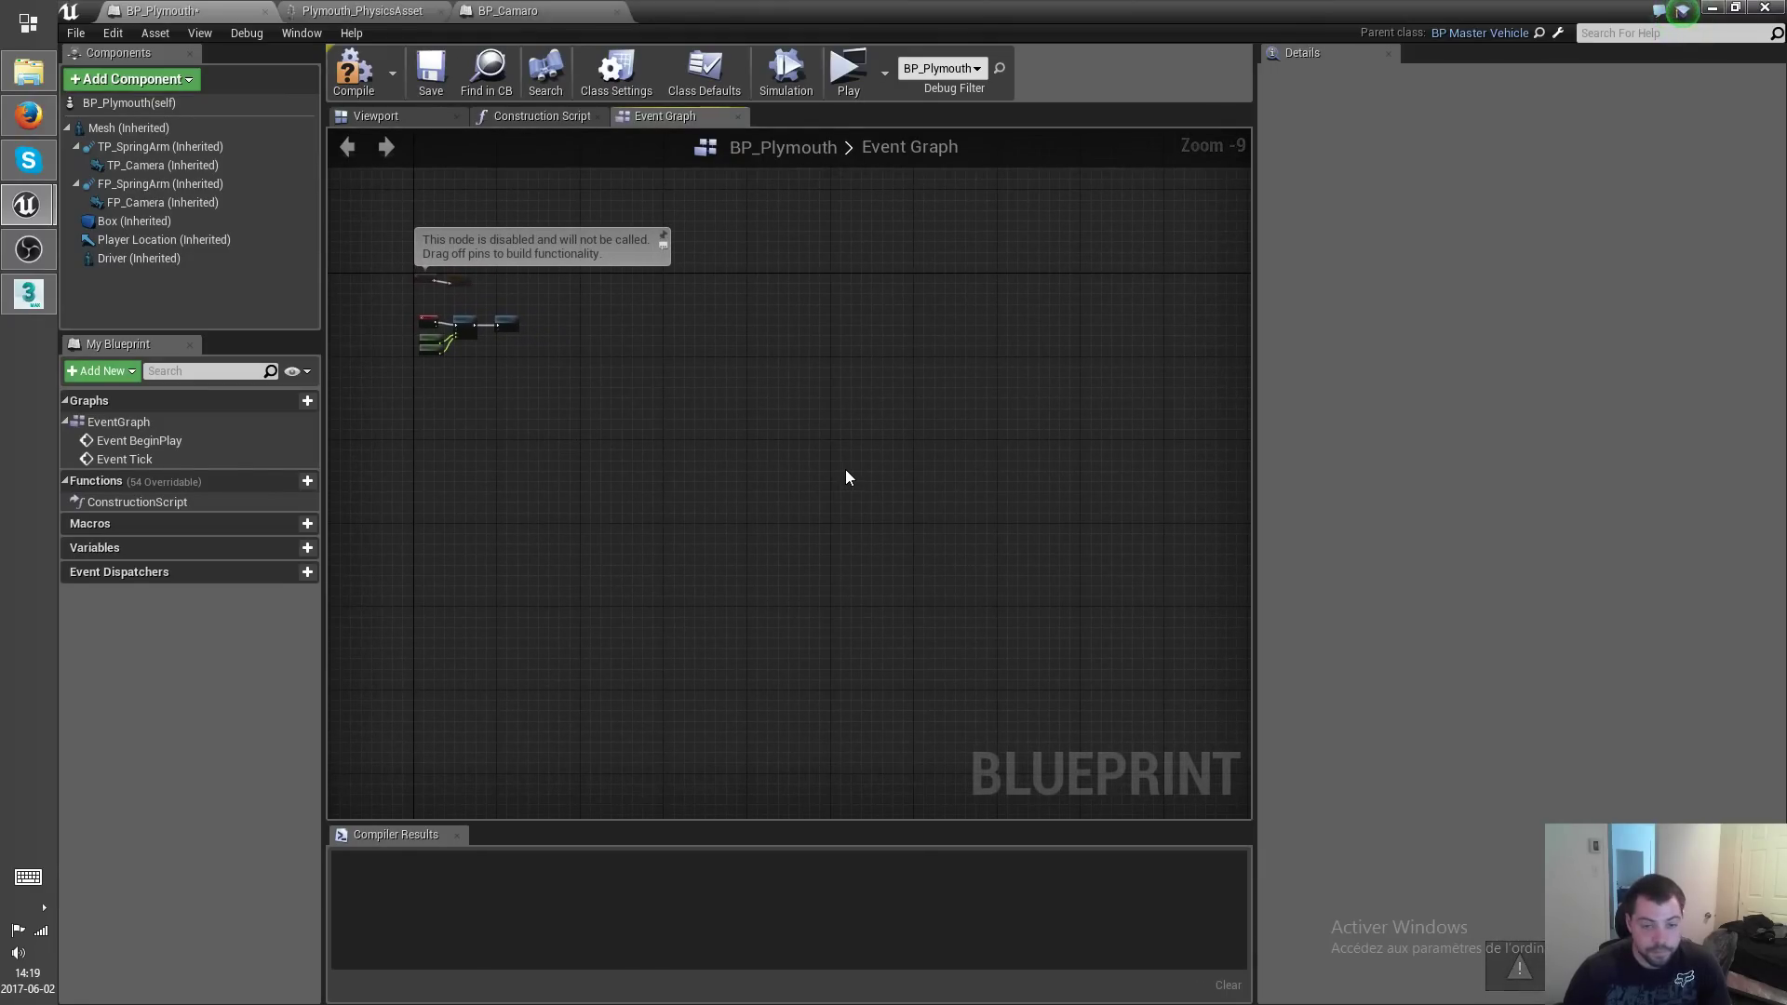
key(ctrl+v)
drag(836, 319, 448, 449)
scroll(426, 385, up, 6)
right_drag(562, 415, 597, 462)
scroll(610, 433, down, 1)
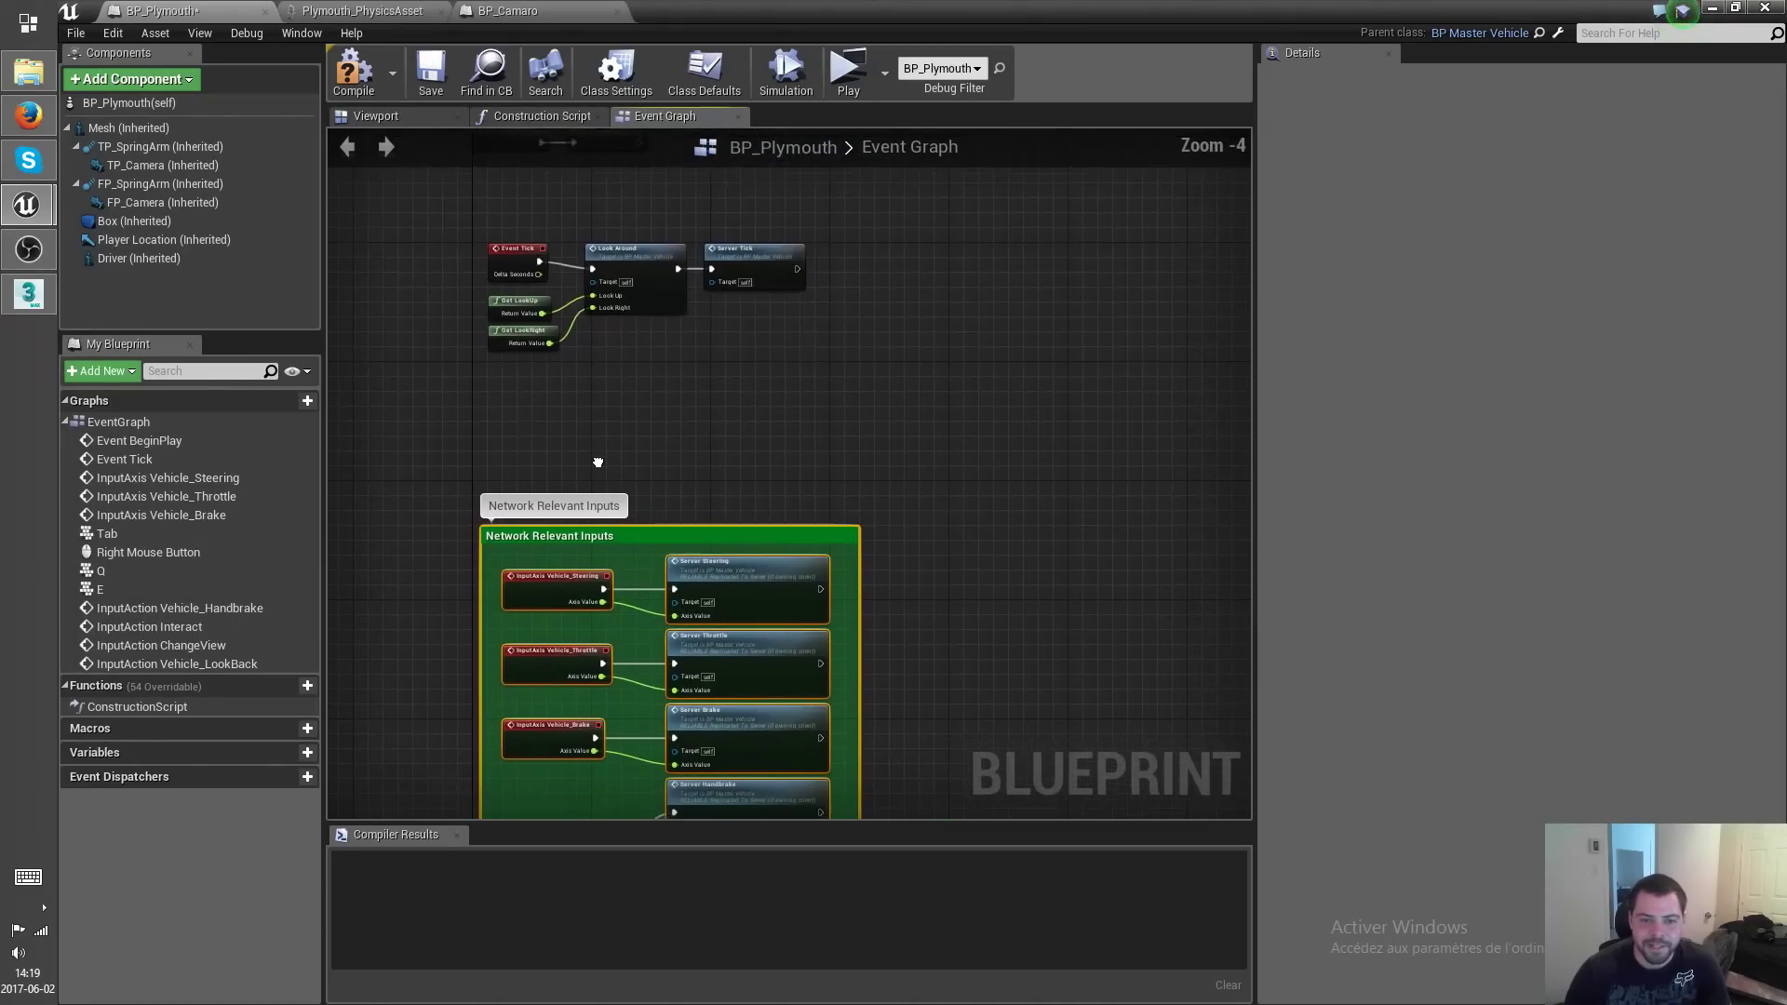
drag(552, 592, 543, 488)
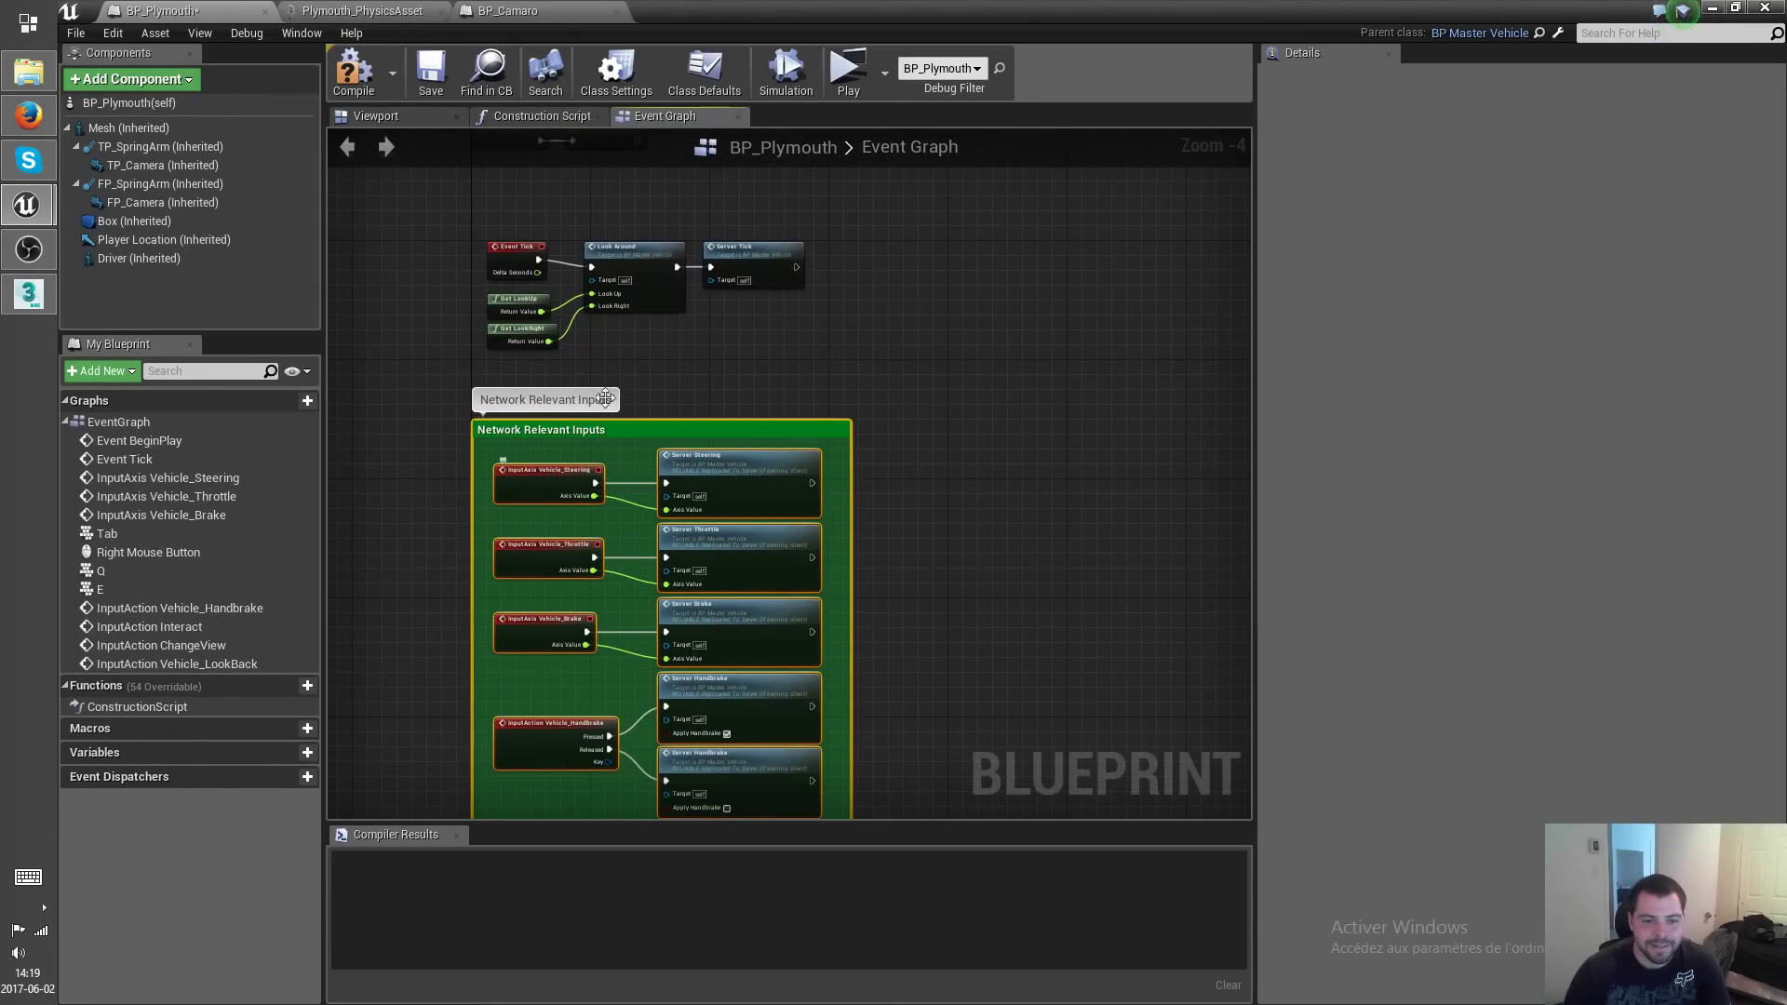
click(655, 391)
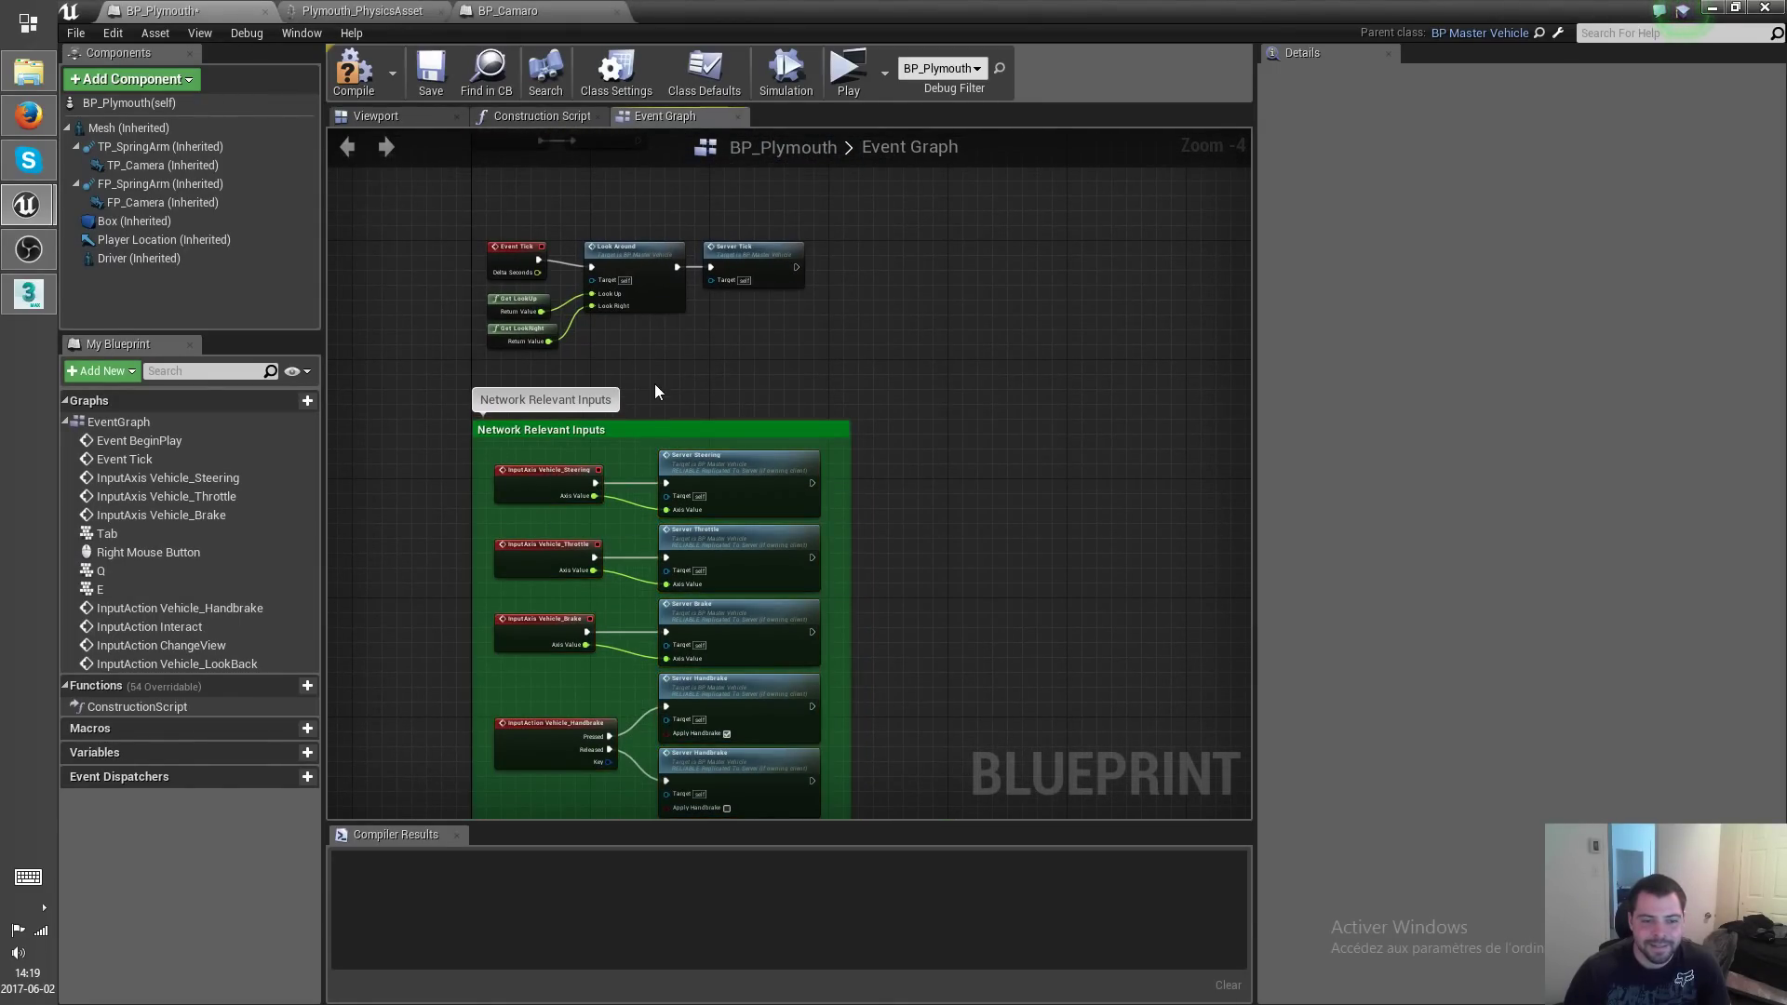
click(434, 78)
Return to the level, start a play-test, run the character to the Plymouth and get in.
click(1762, 11)
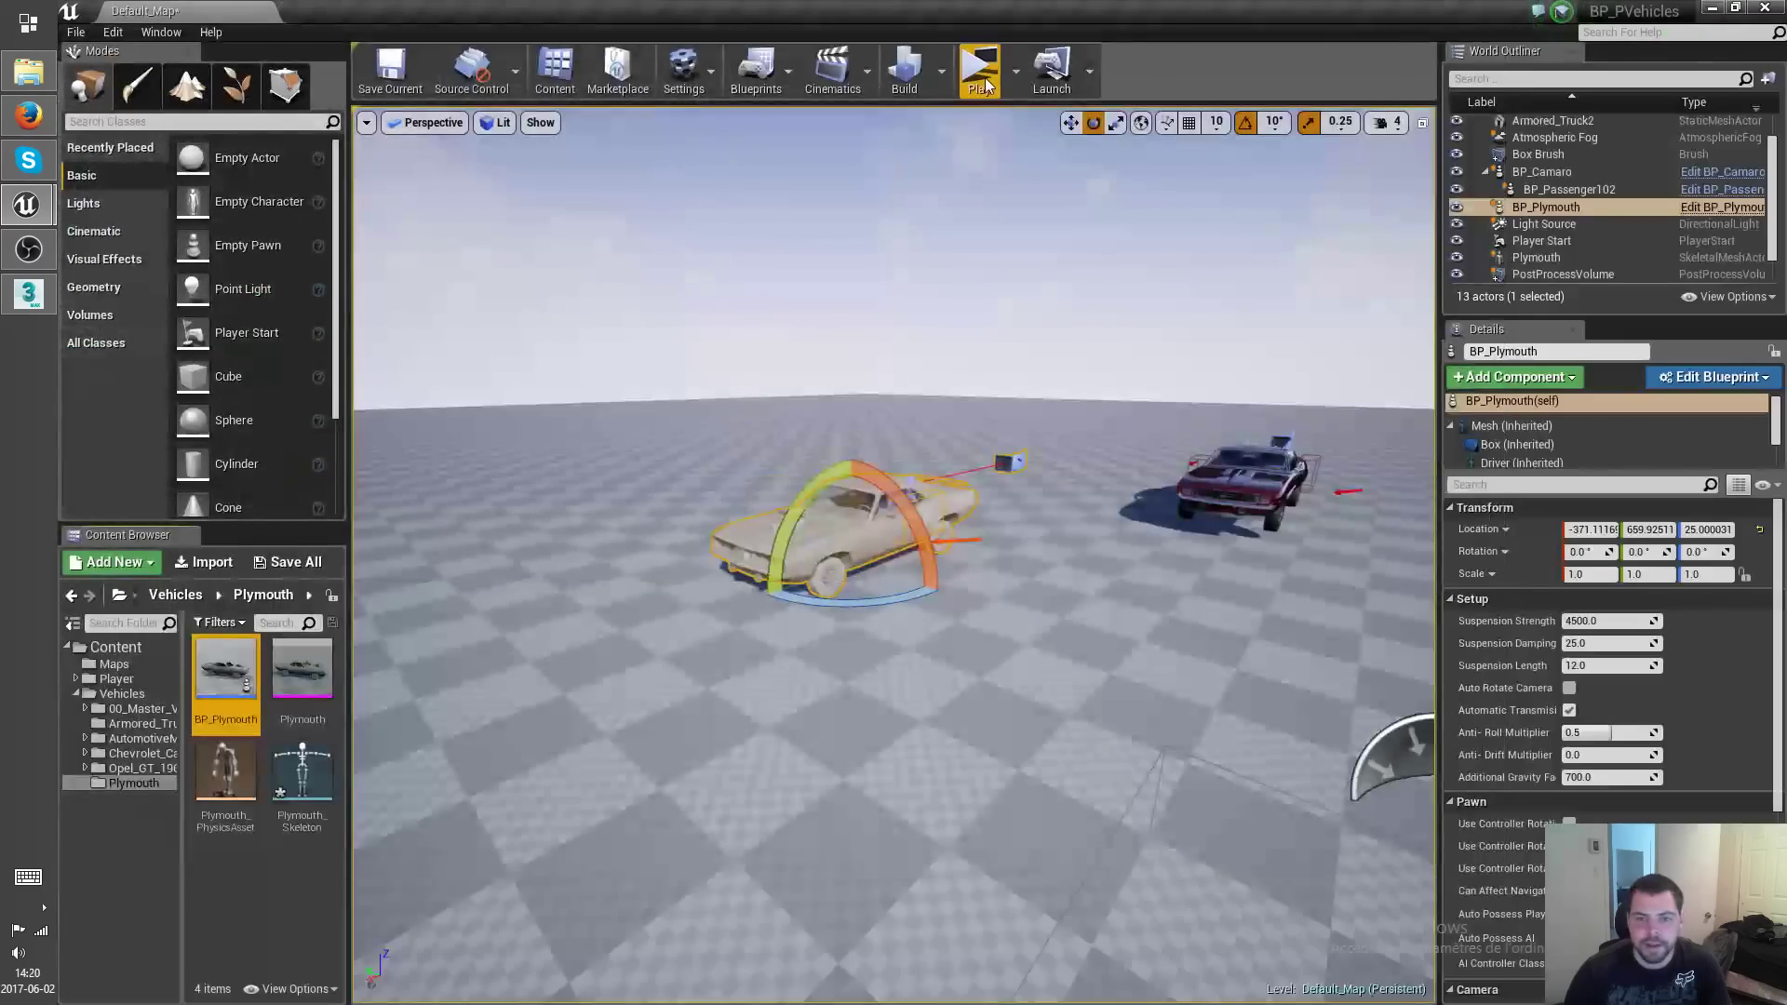
click(978, 67)
key(w)
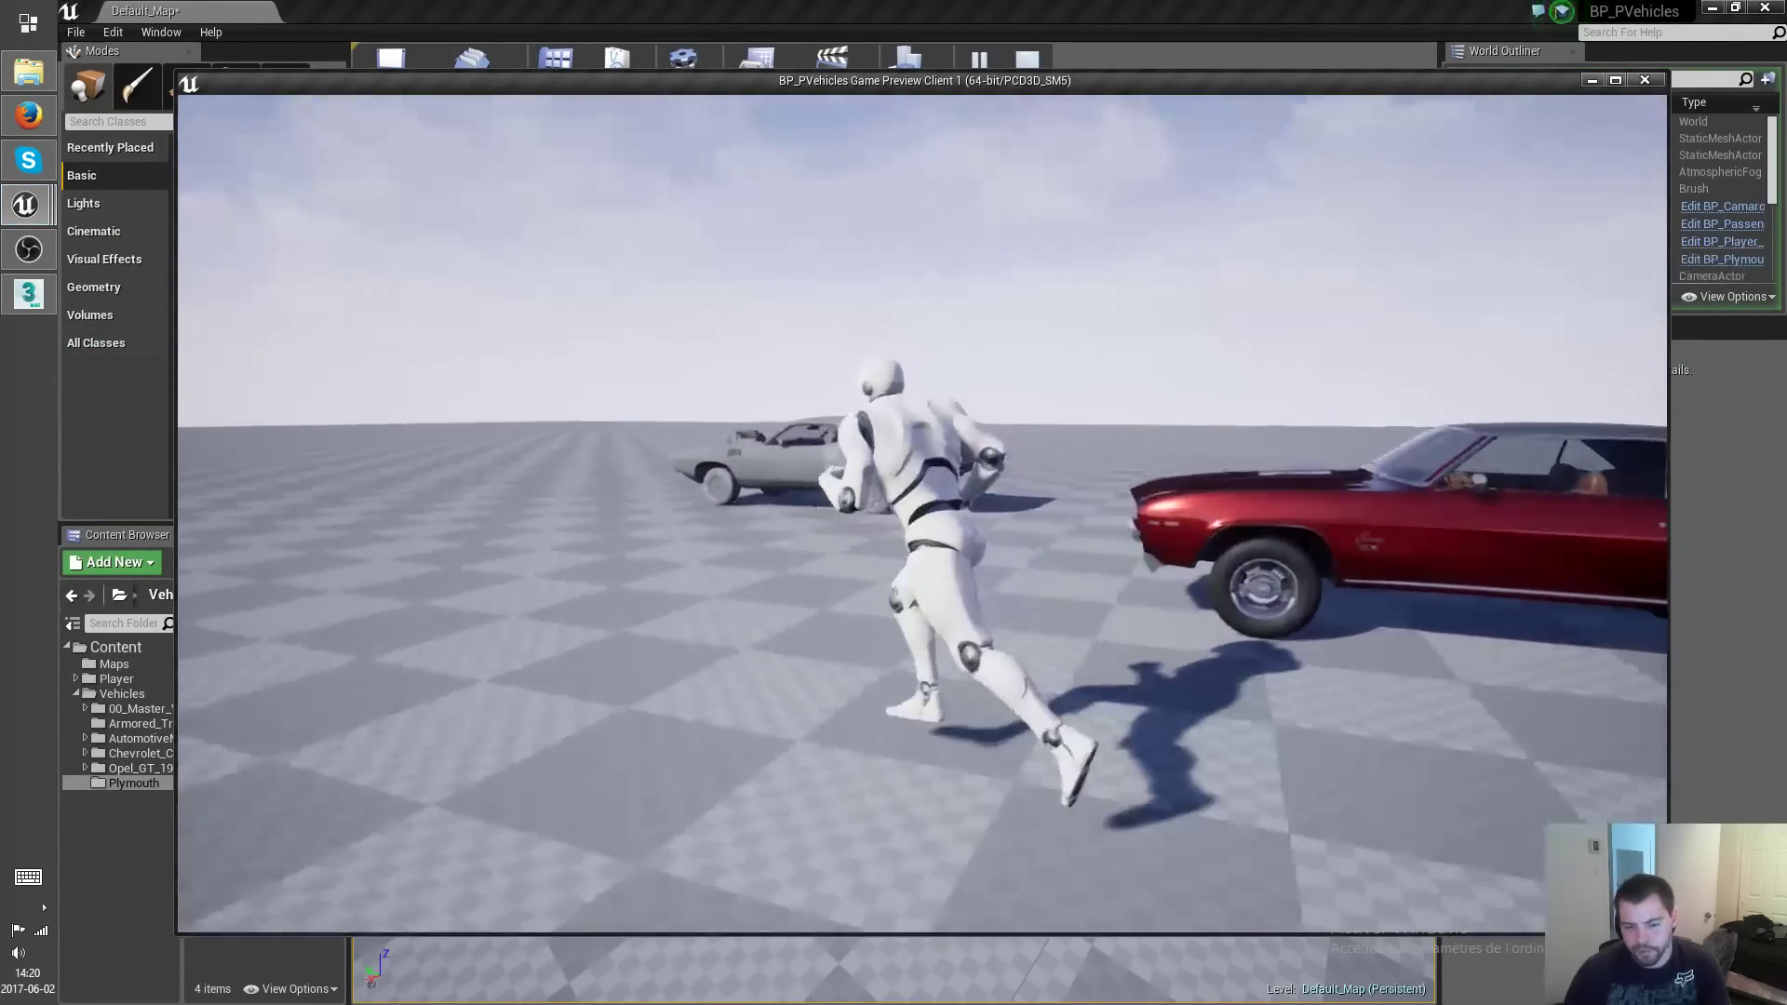
key(e)
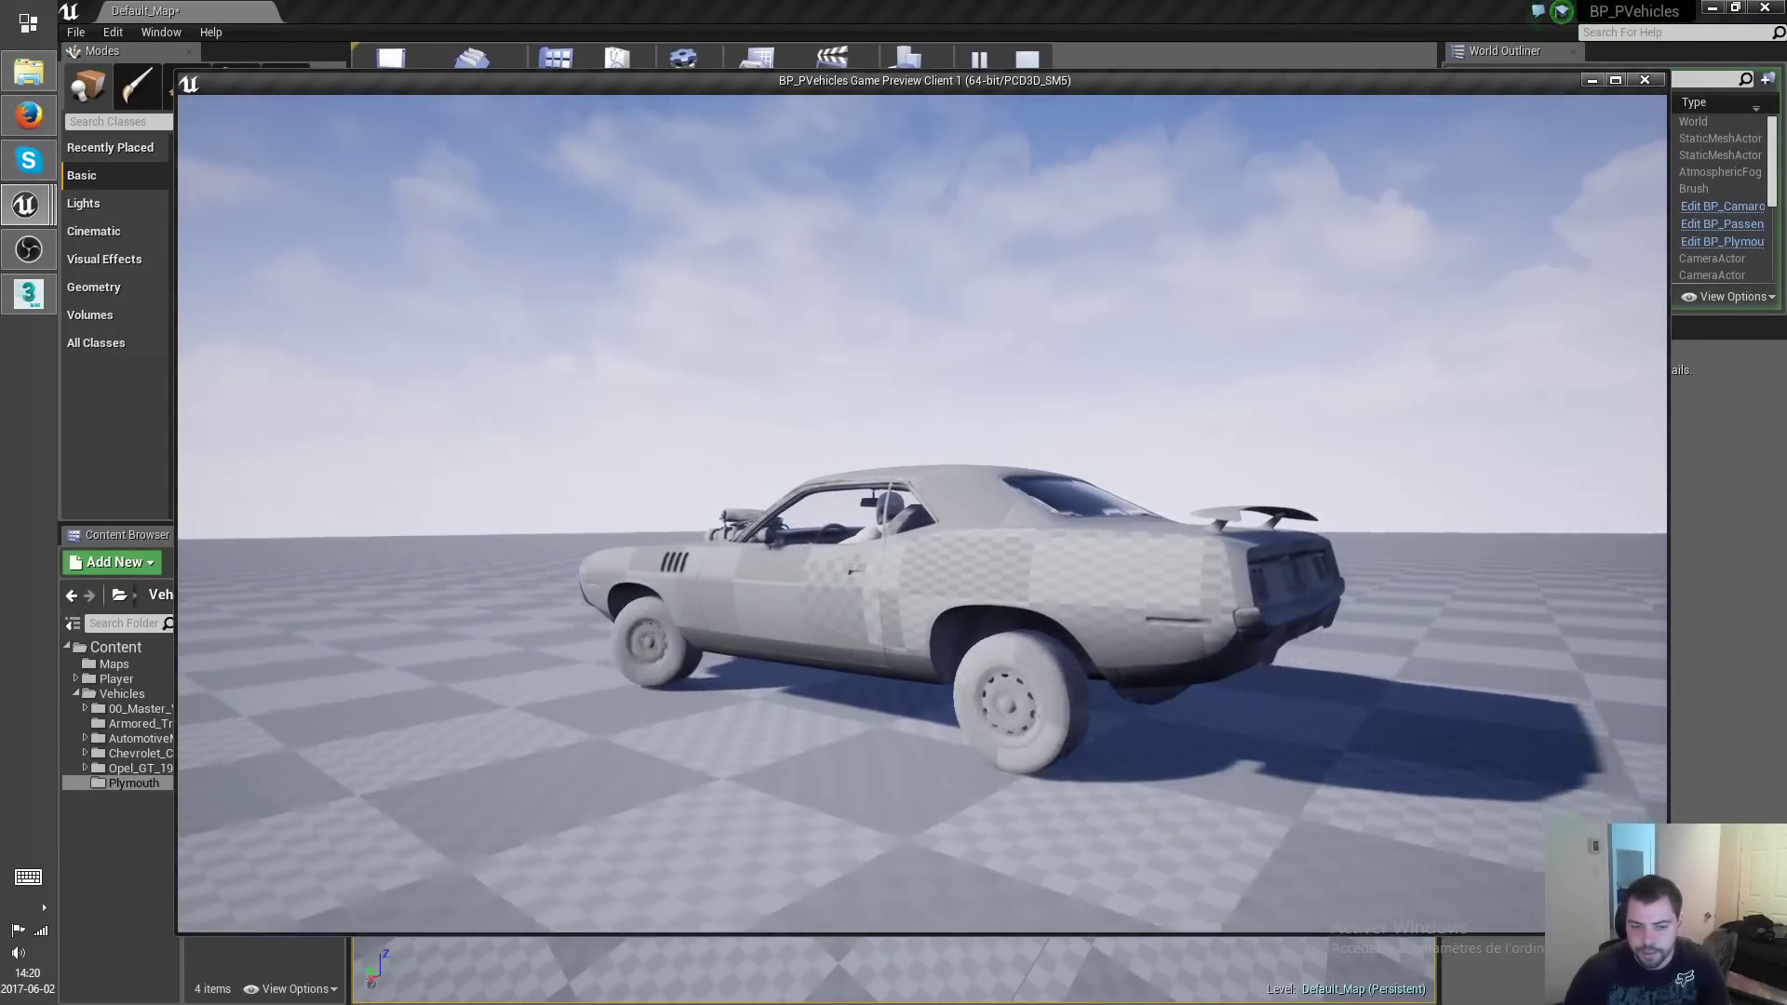
Drive the Plymouth around the level, accelerating and steering in both directions to test its handling and wheels.
key(w)
key(a)
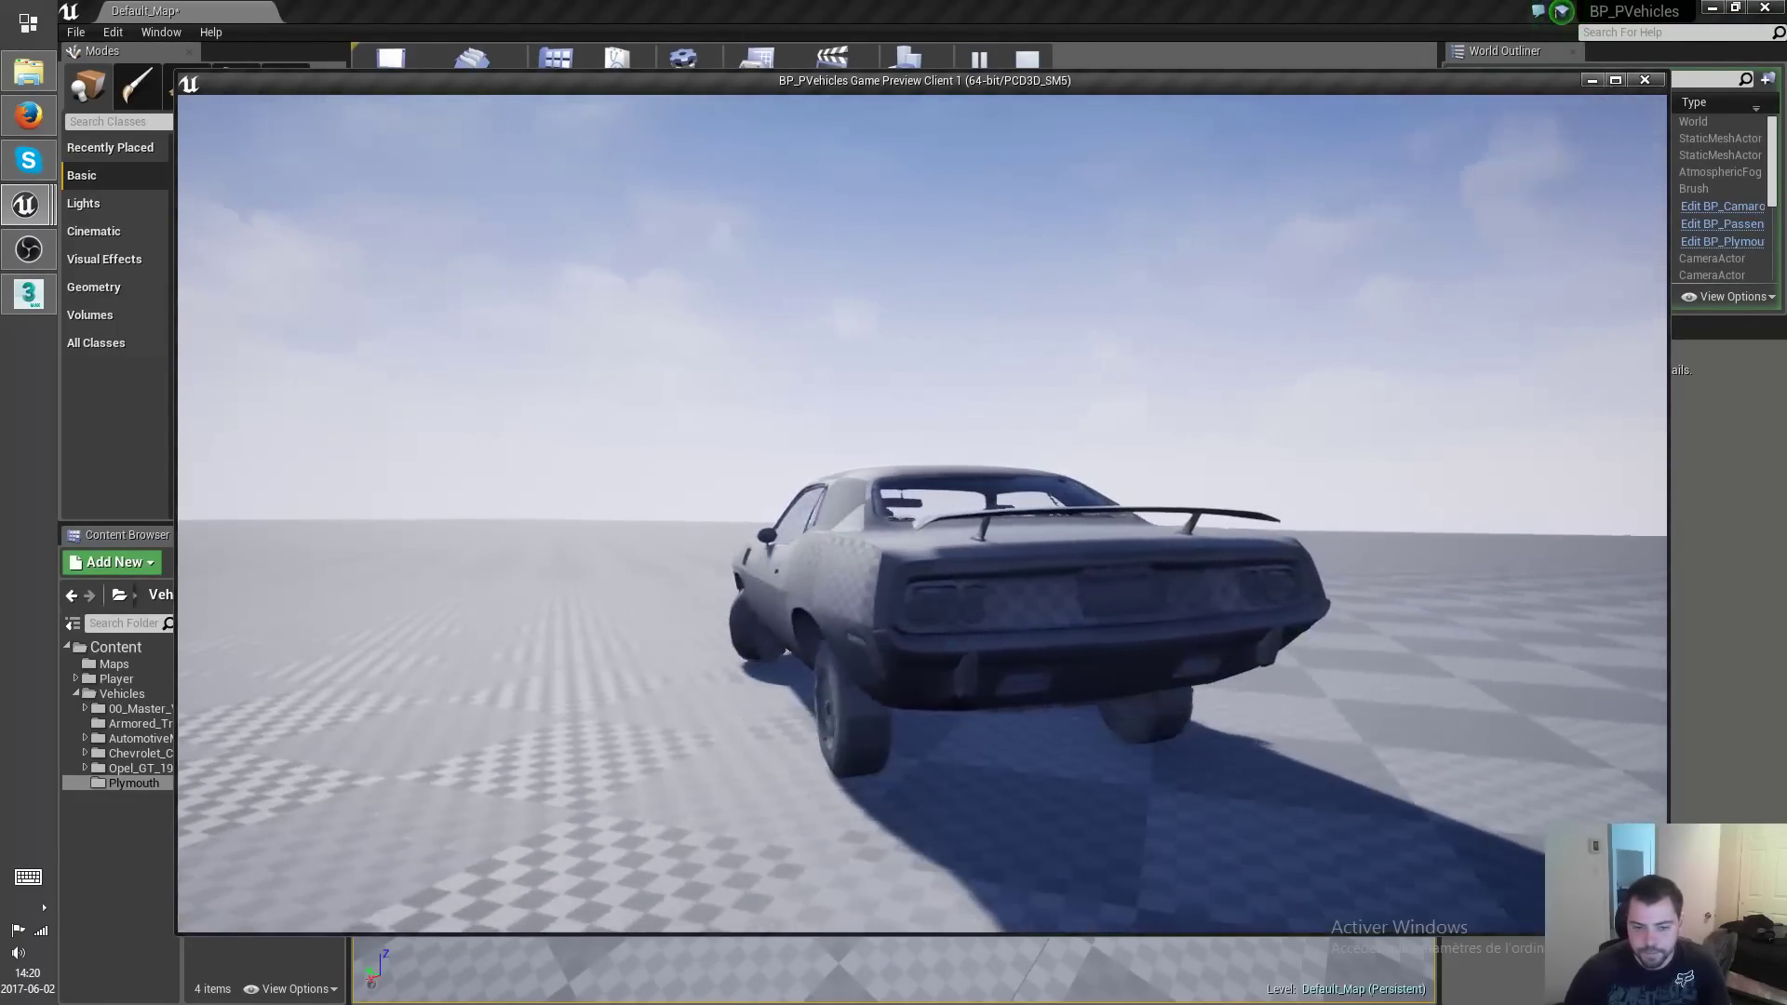
key(w)
key(a)
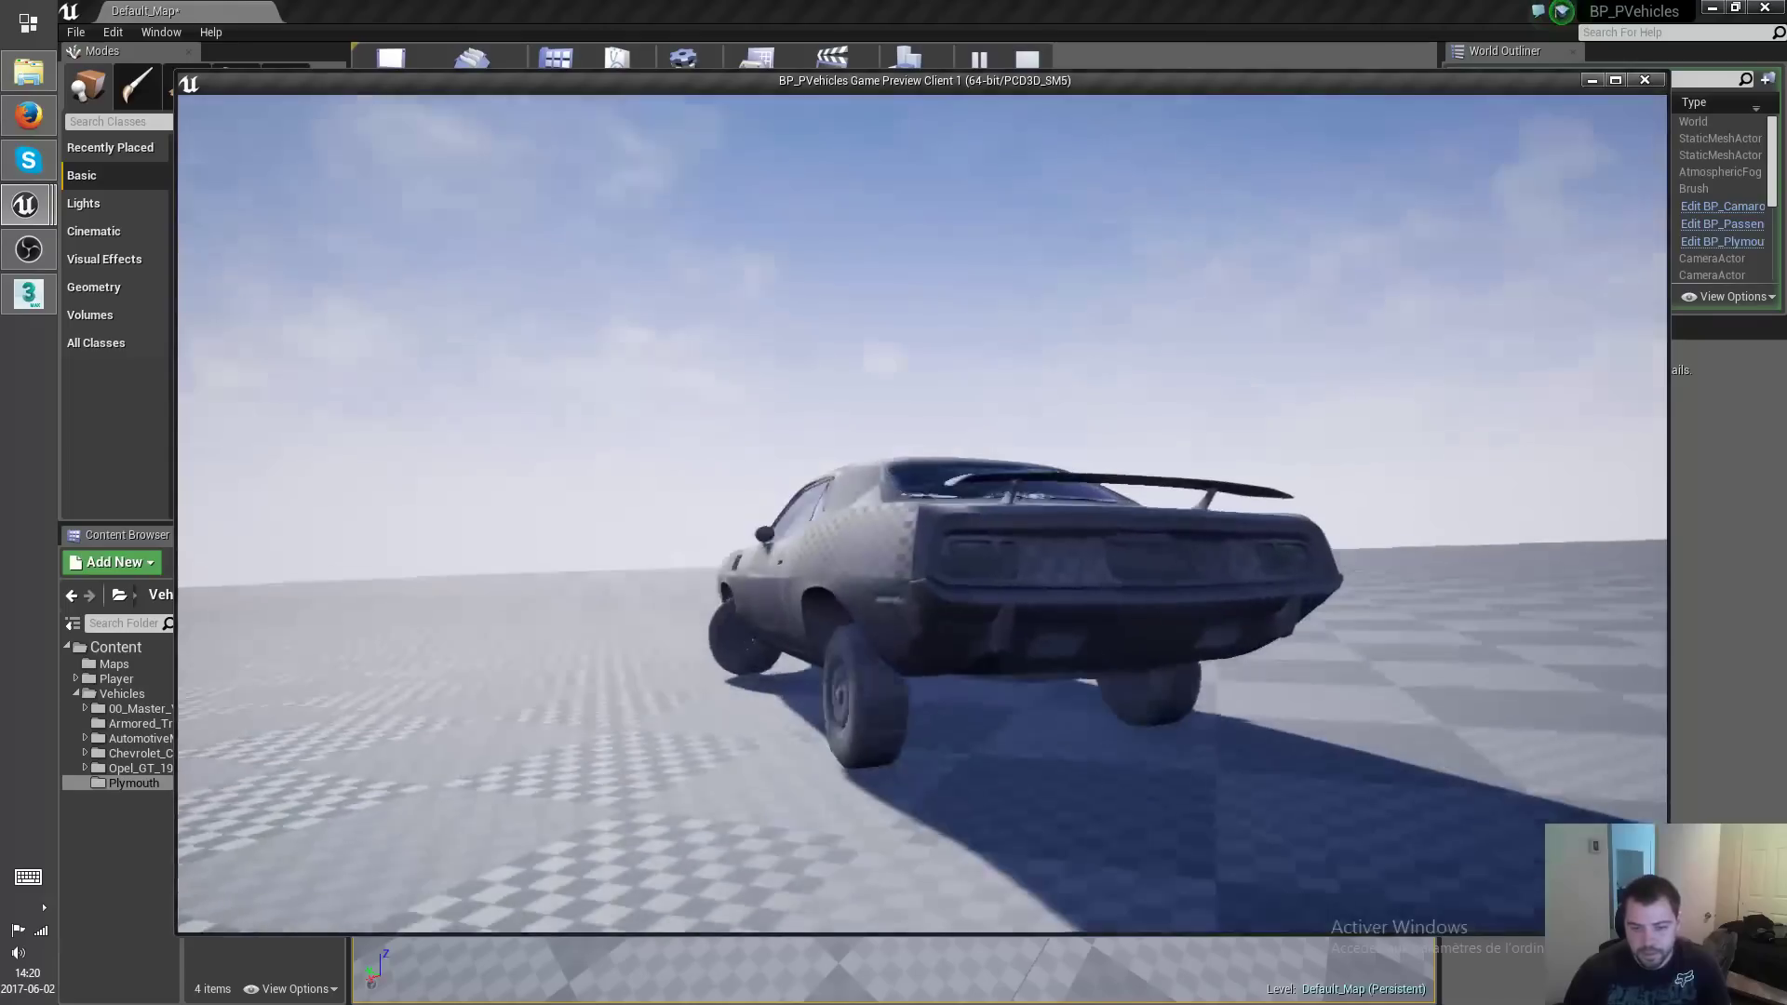
key(w)
key(d)
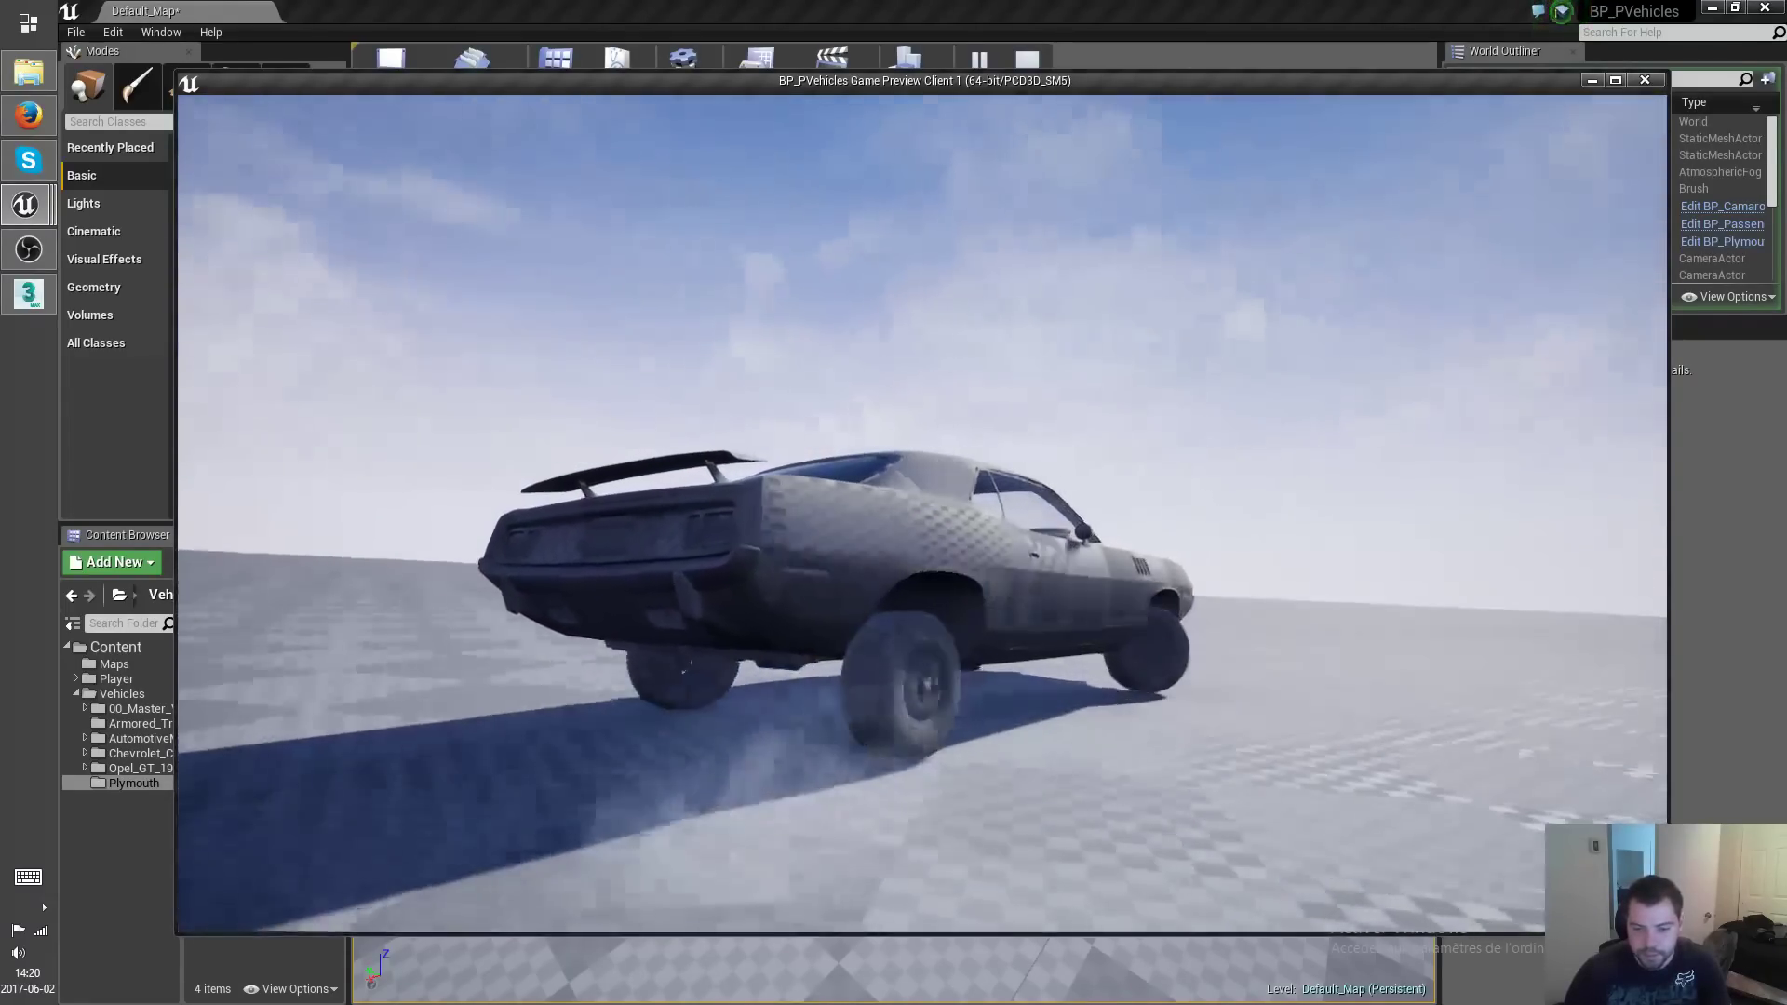
key(w)
key(a)
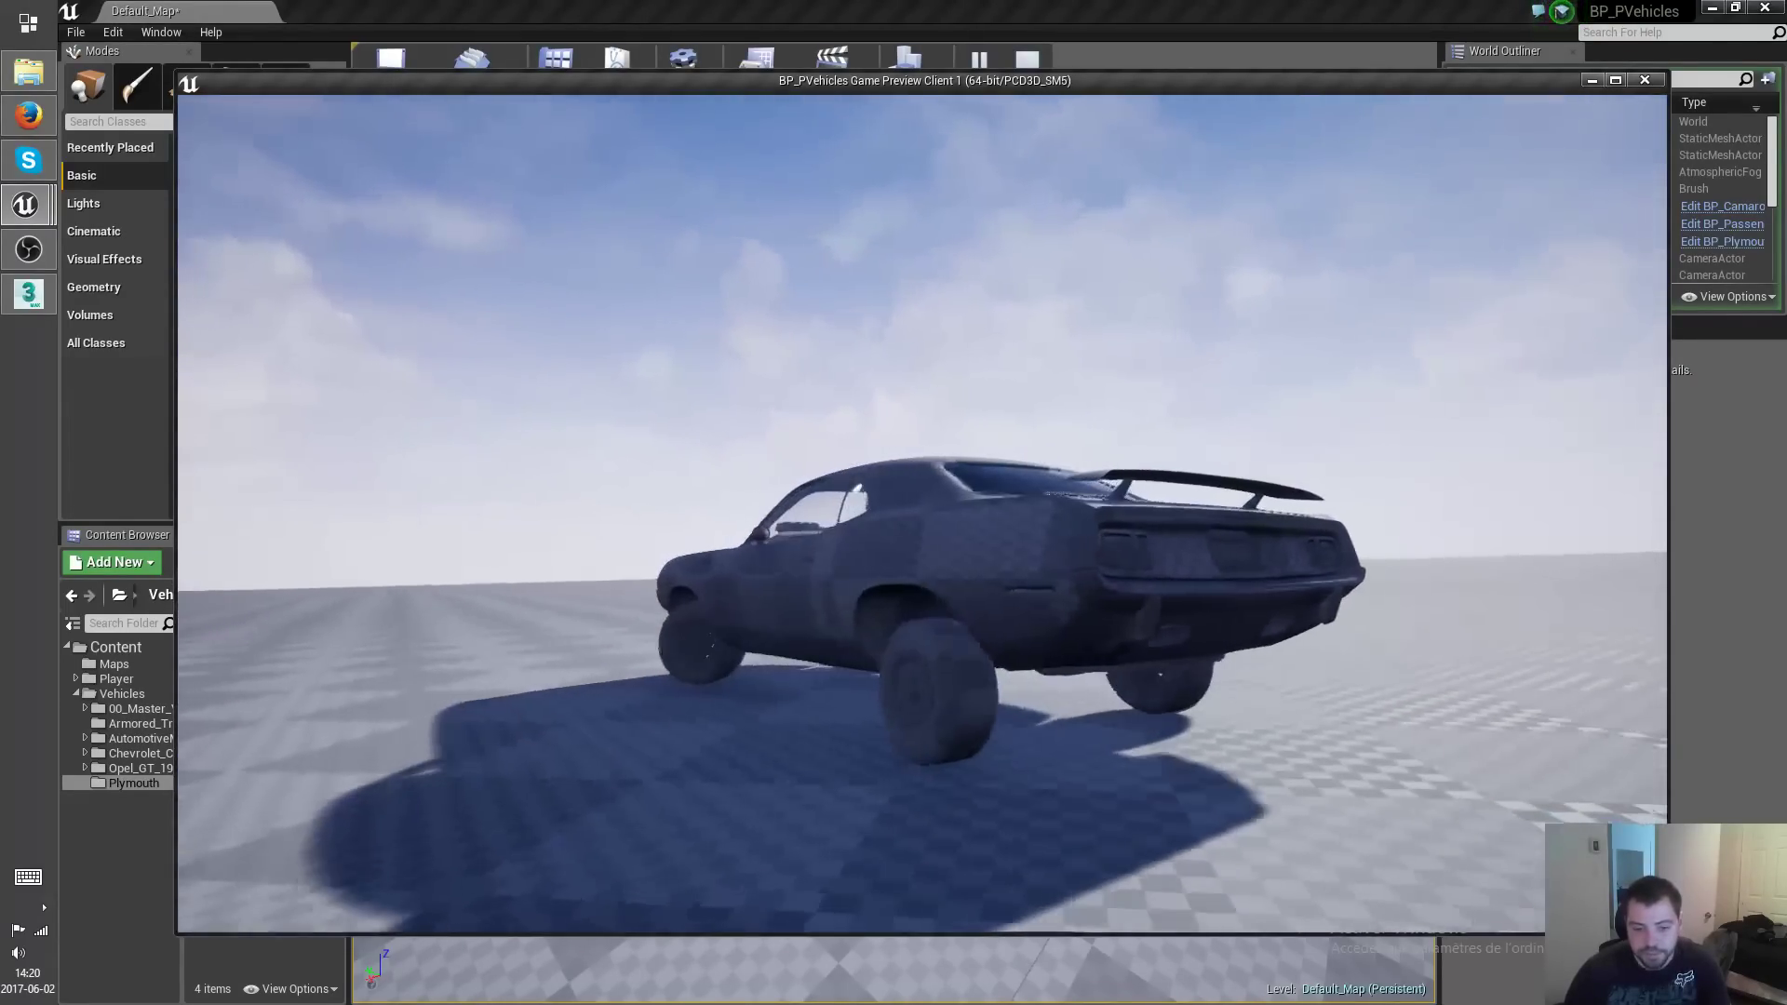
key(w)
key(a)
key(w)
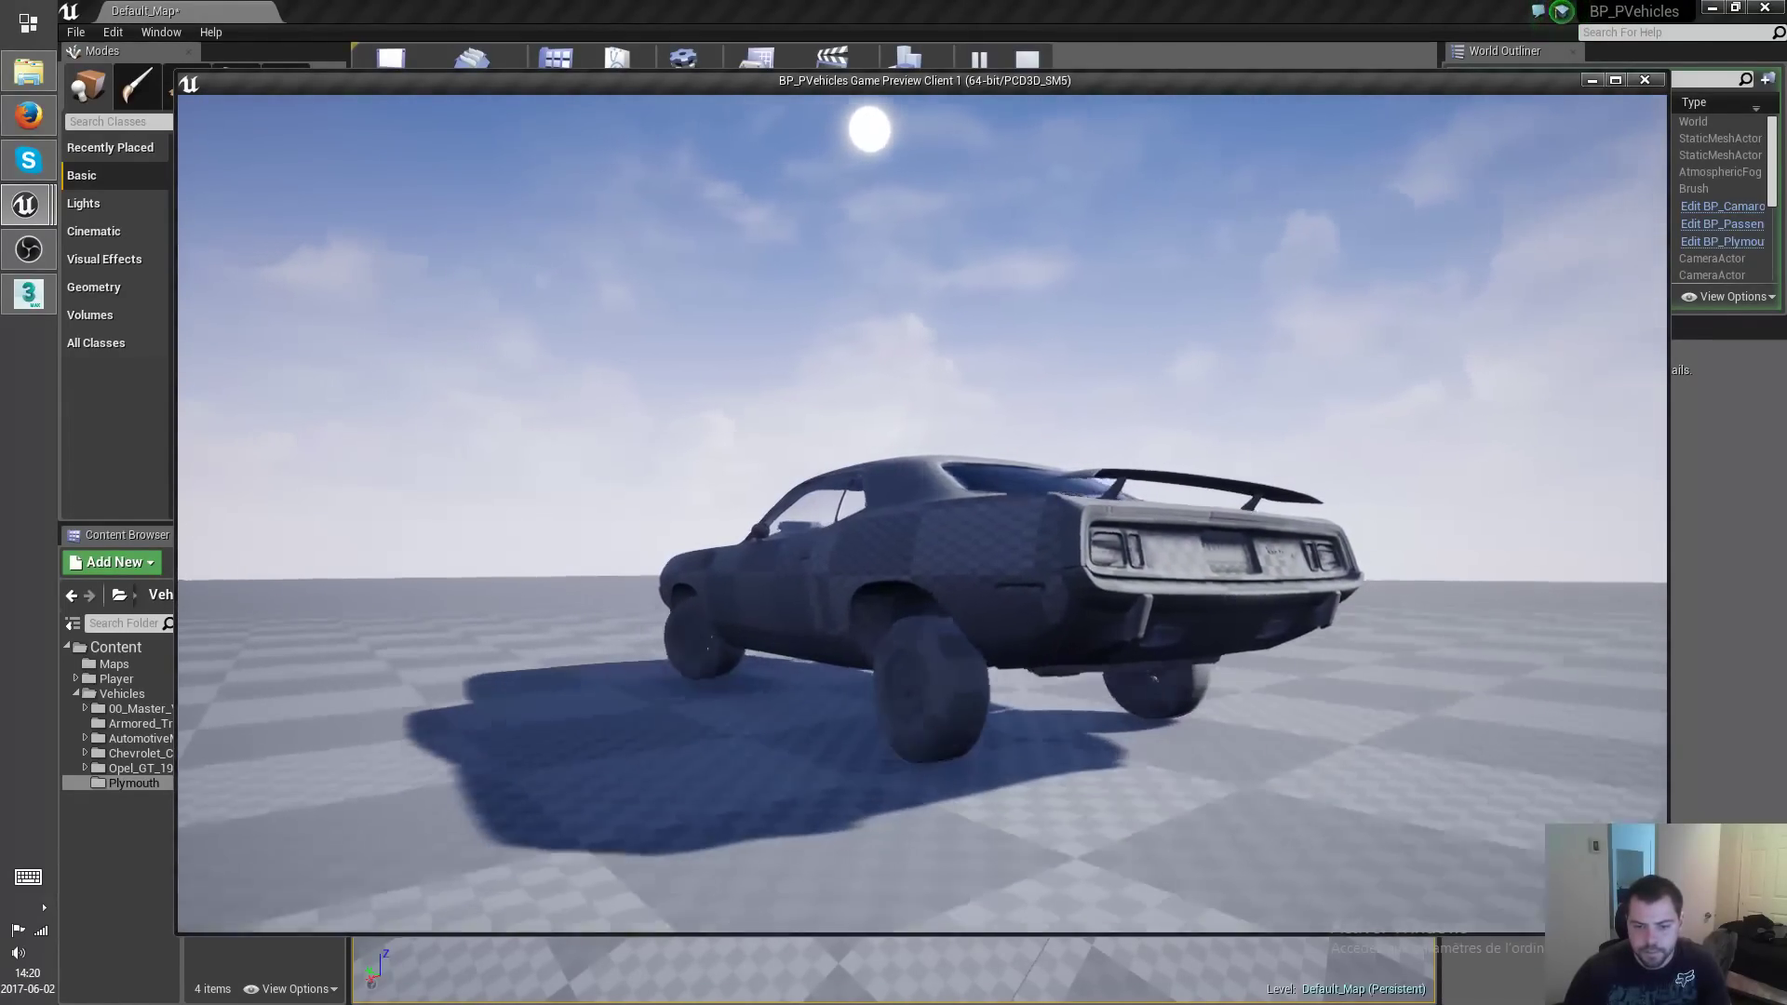
key(a)
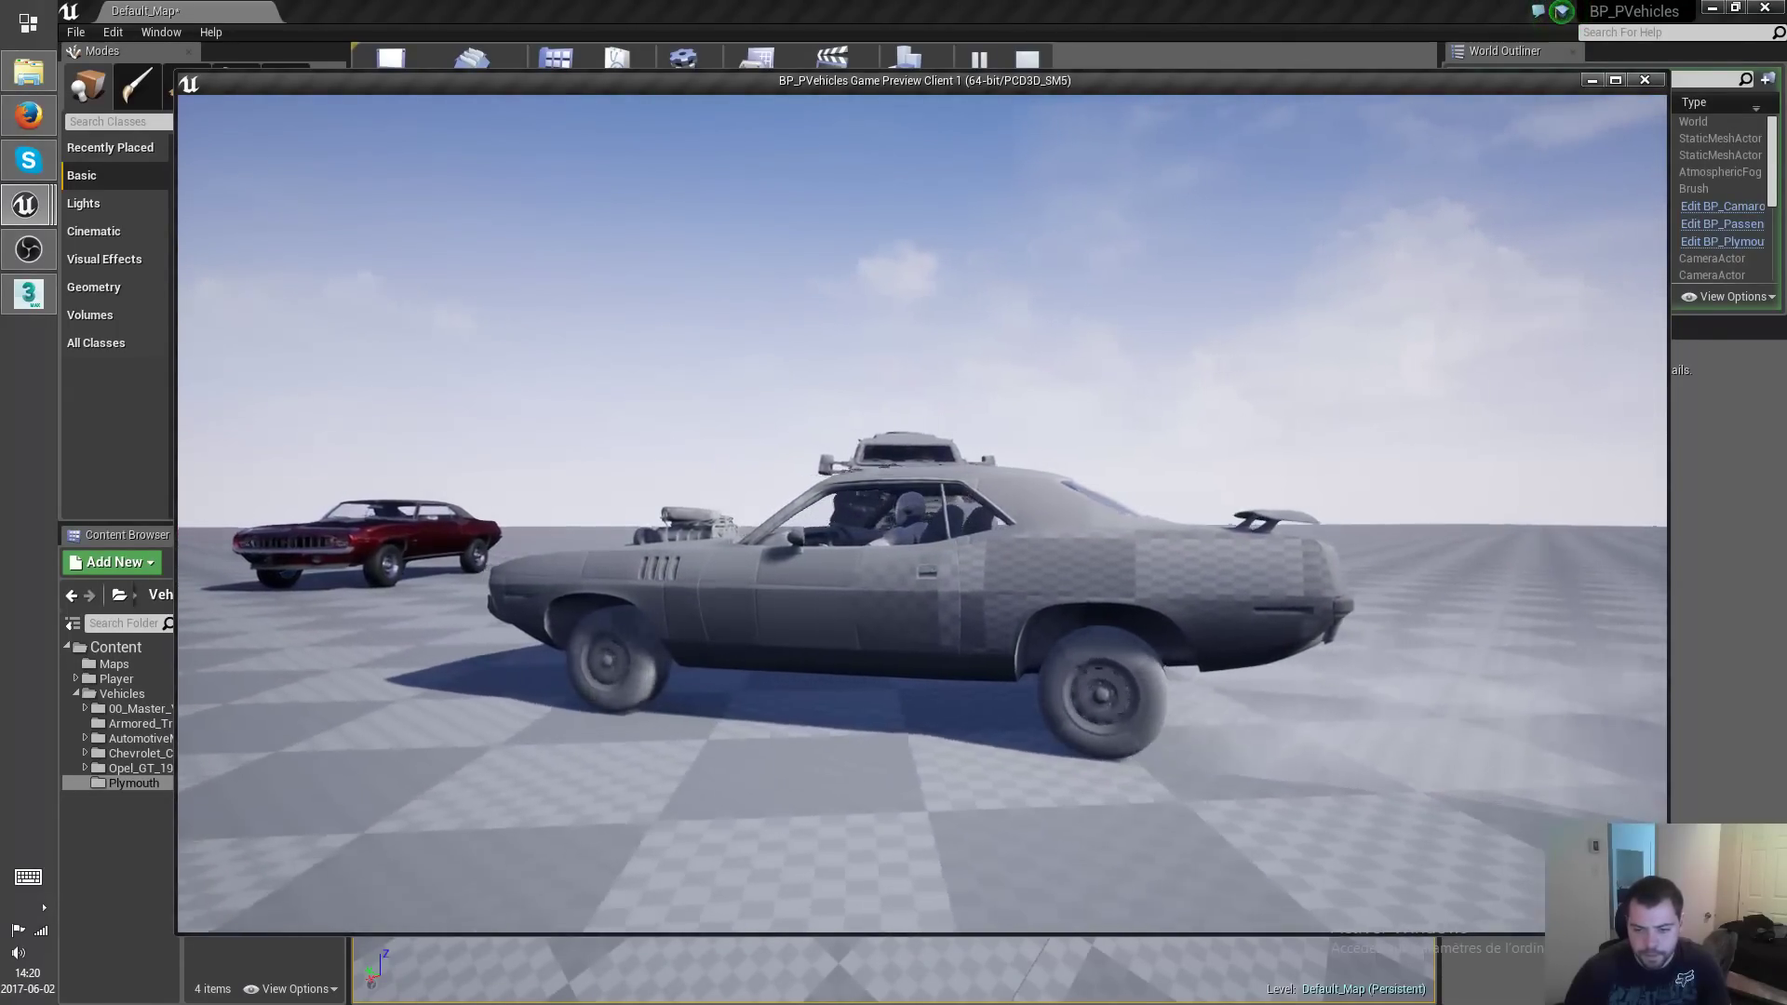
key(w)
key(d)
key(a)
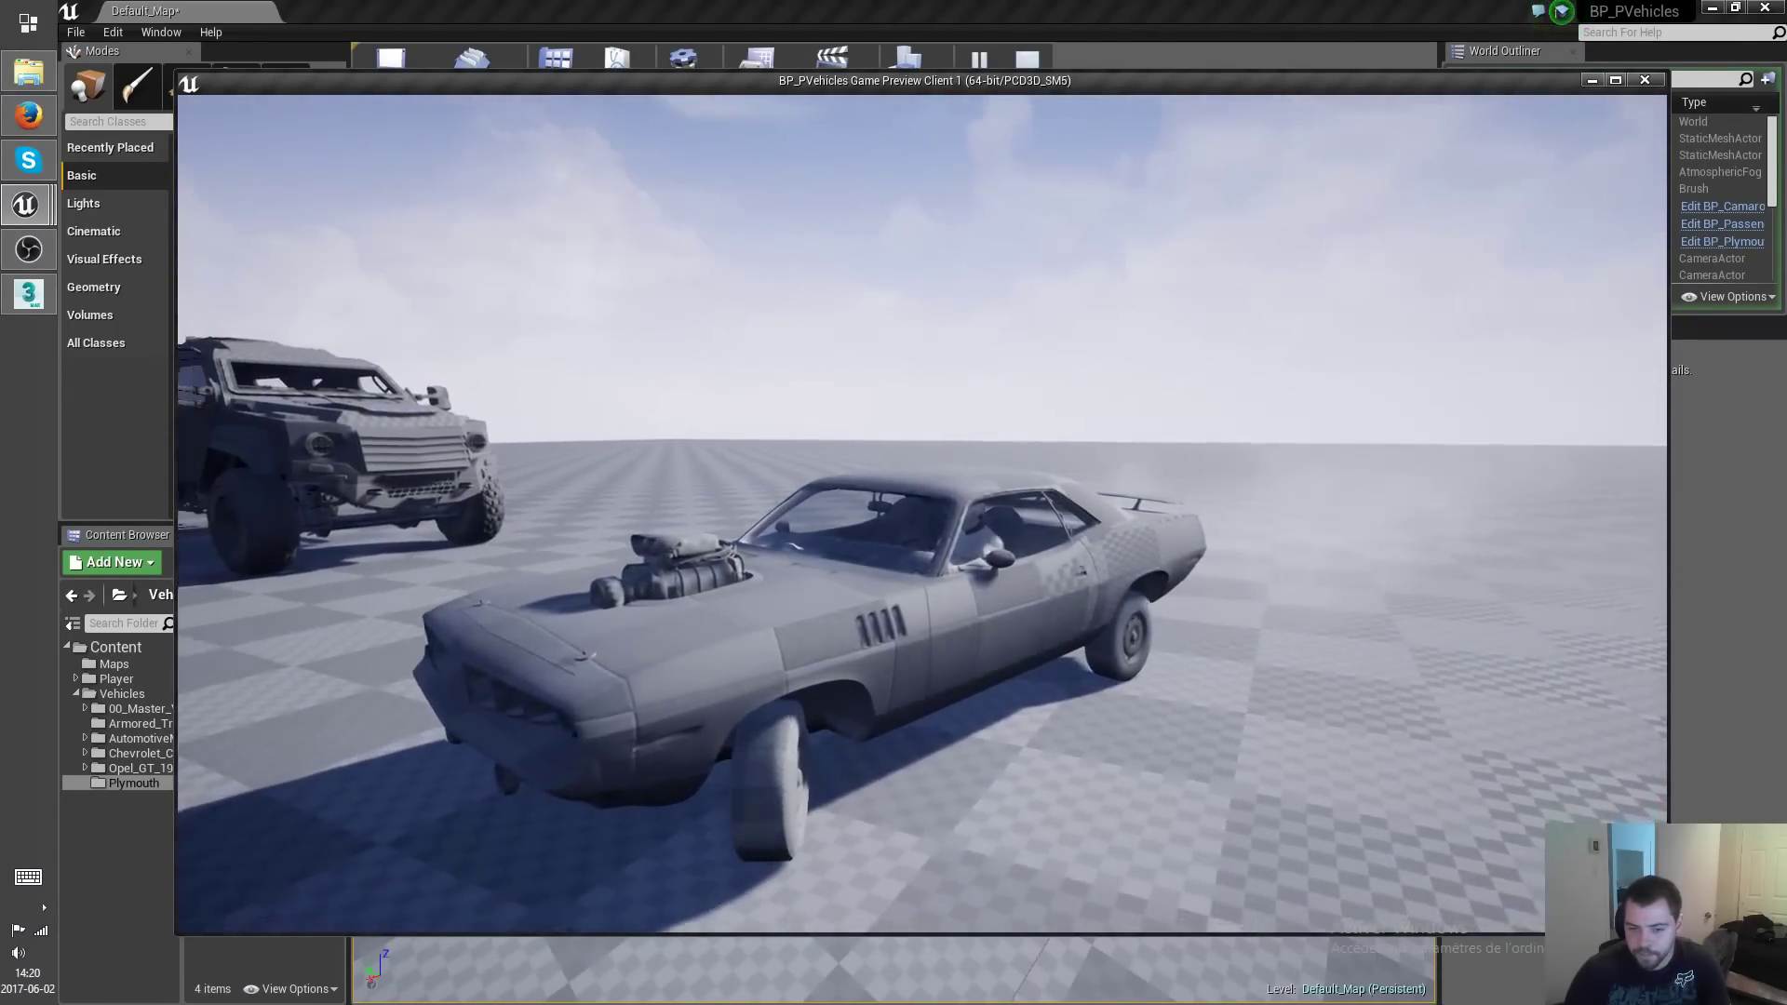
Get out of the Plymouth and run around its side and rear to examine its stance.
key(e)
key(d)
key(w)
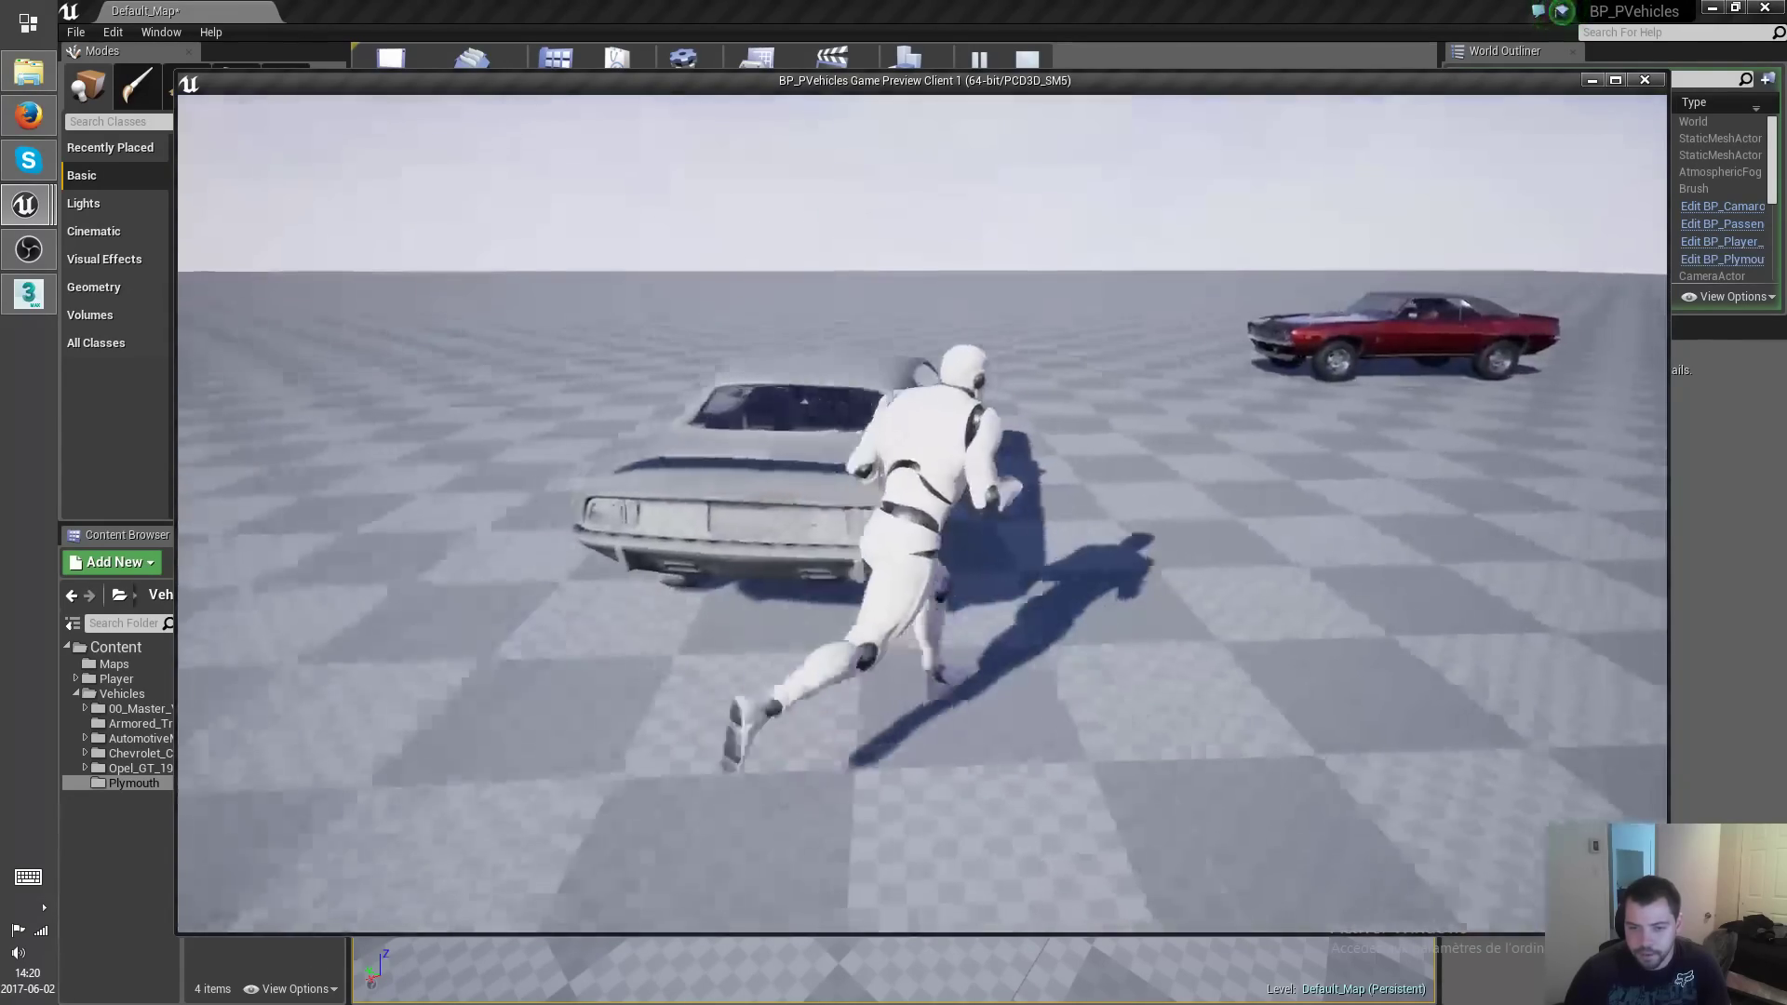
key(w)
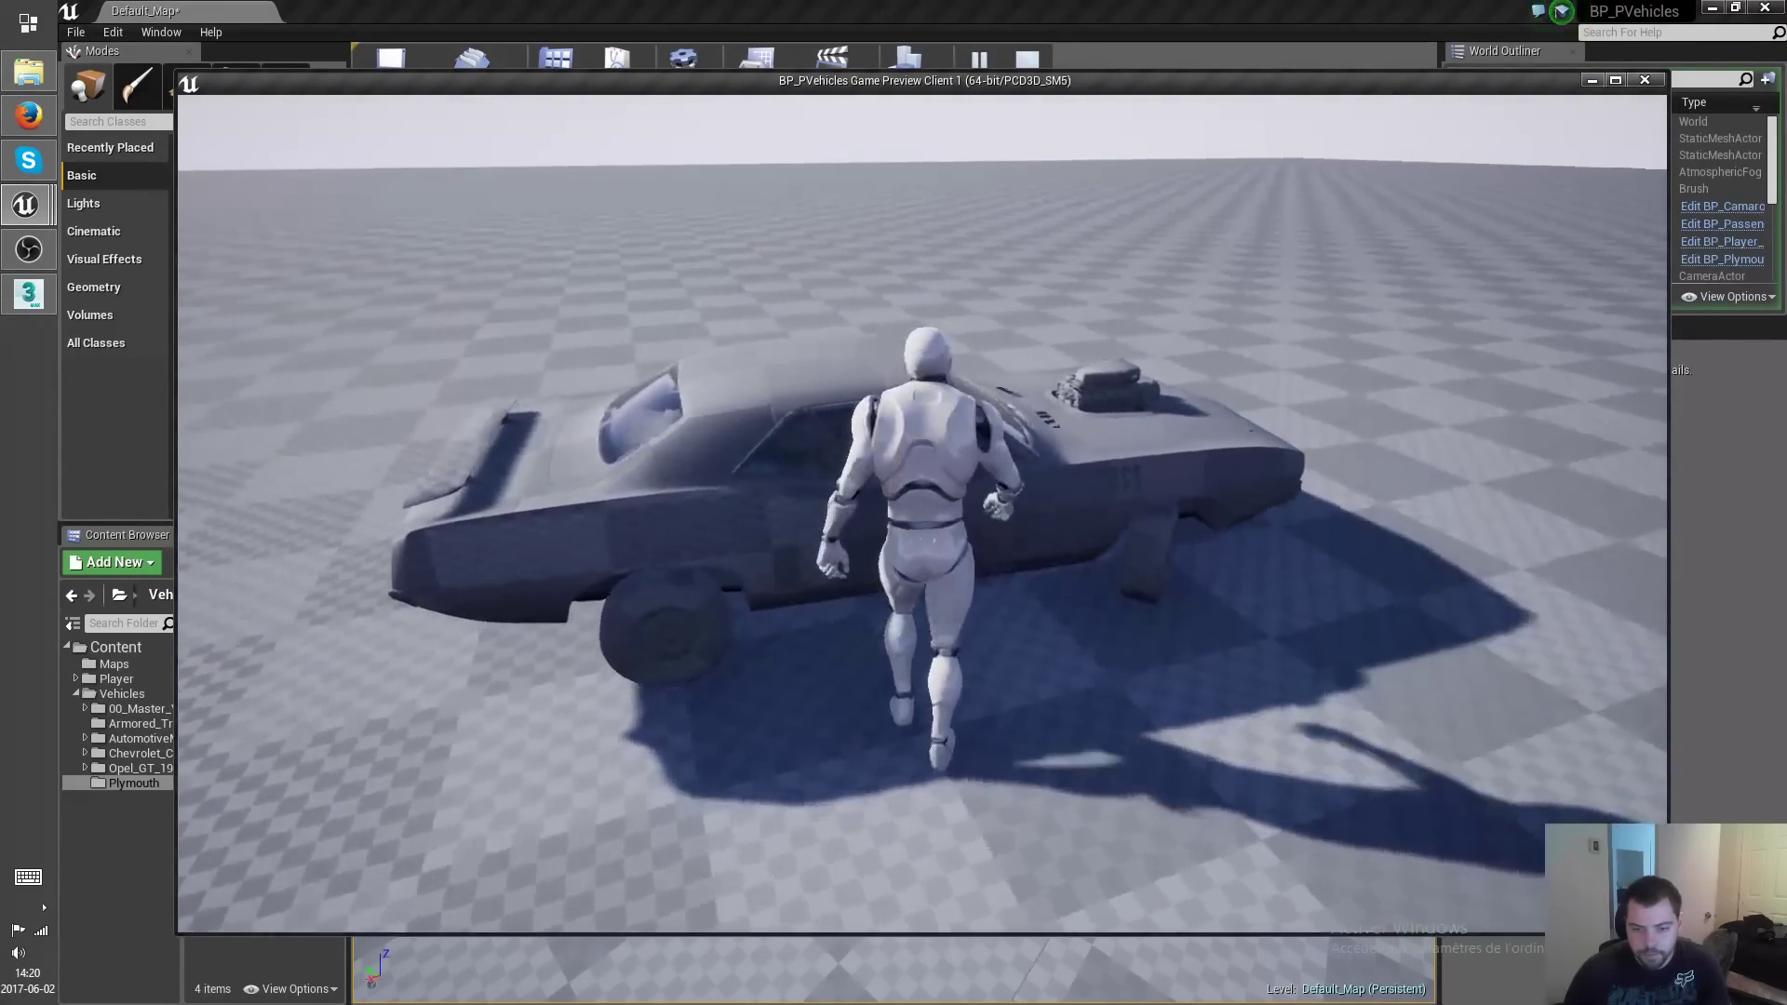
key(d)
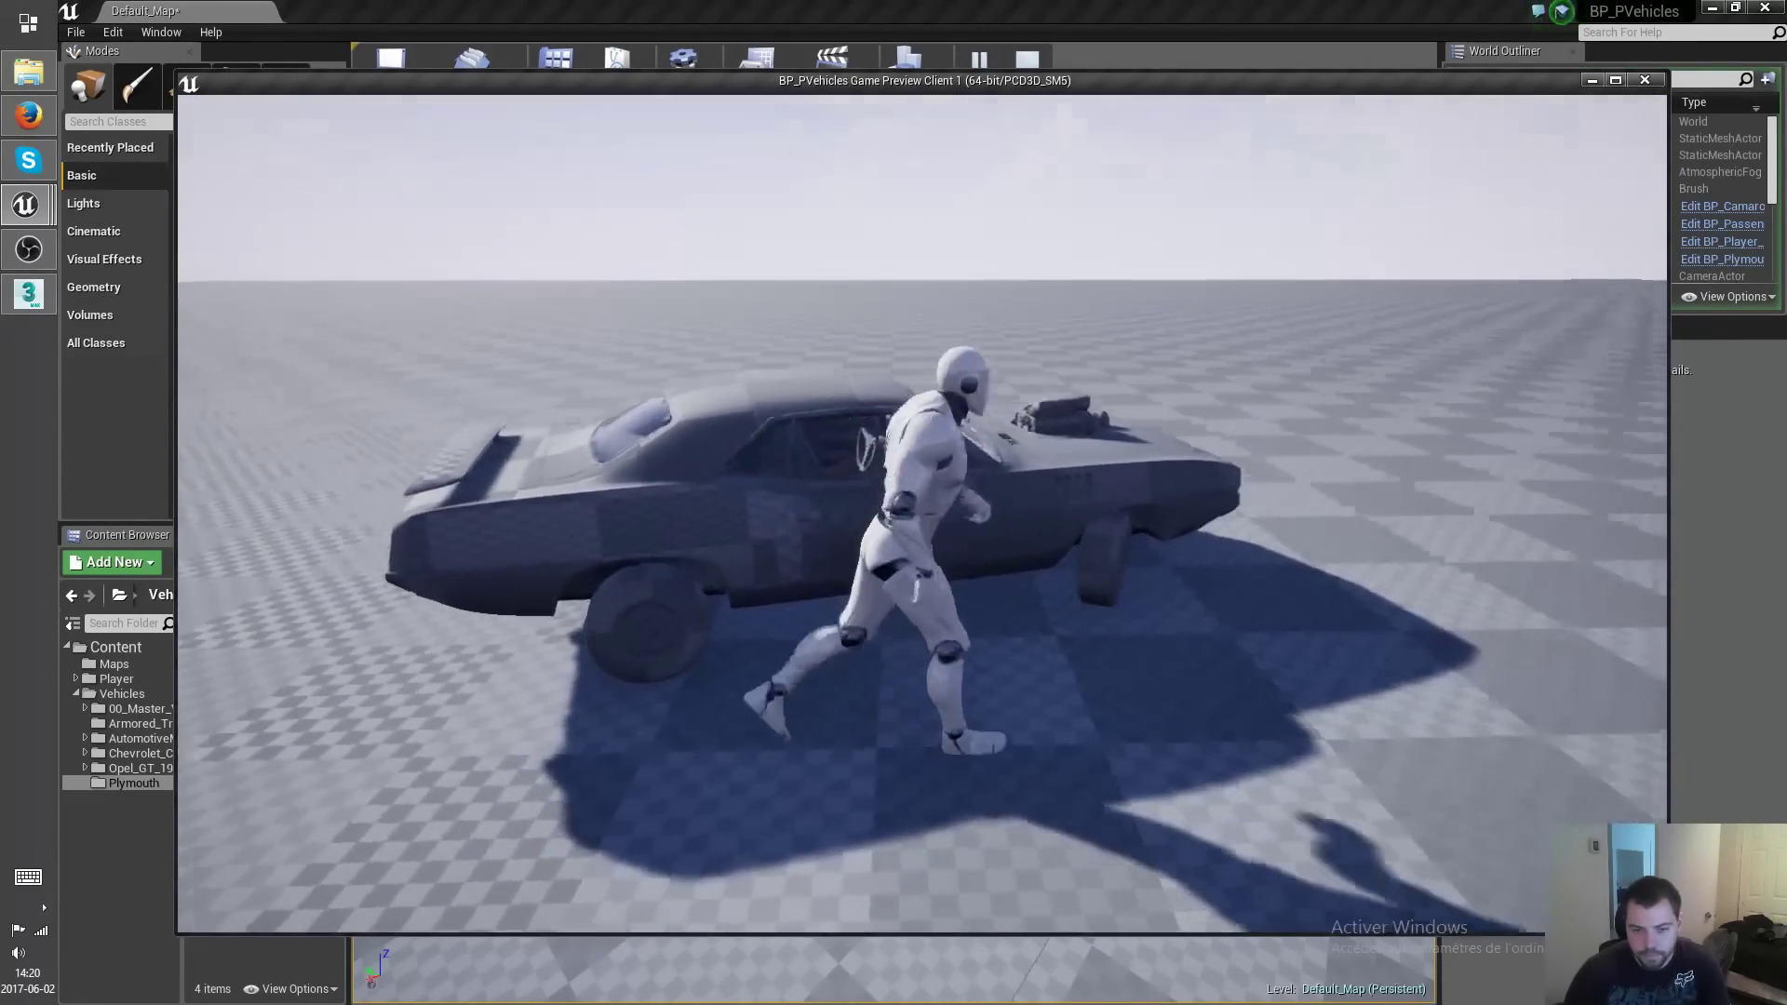
key(w)
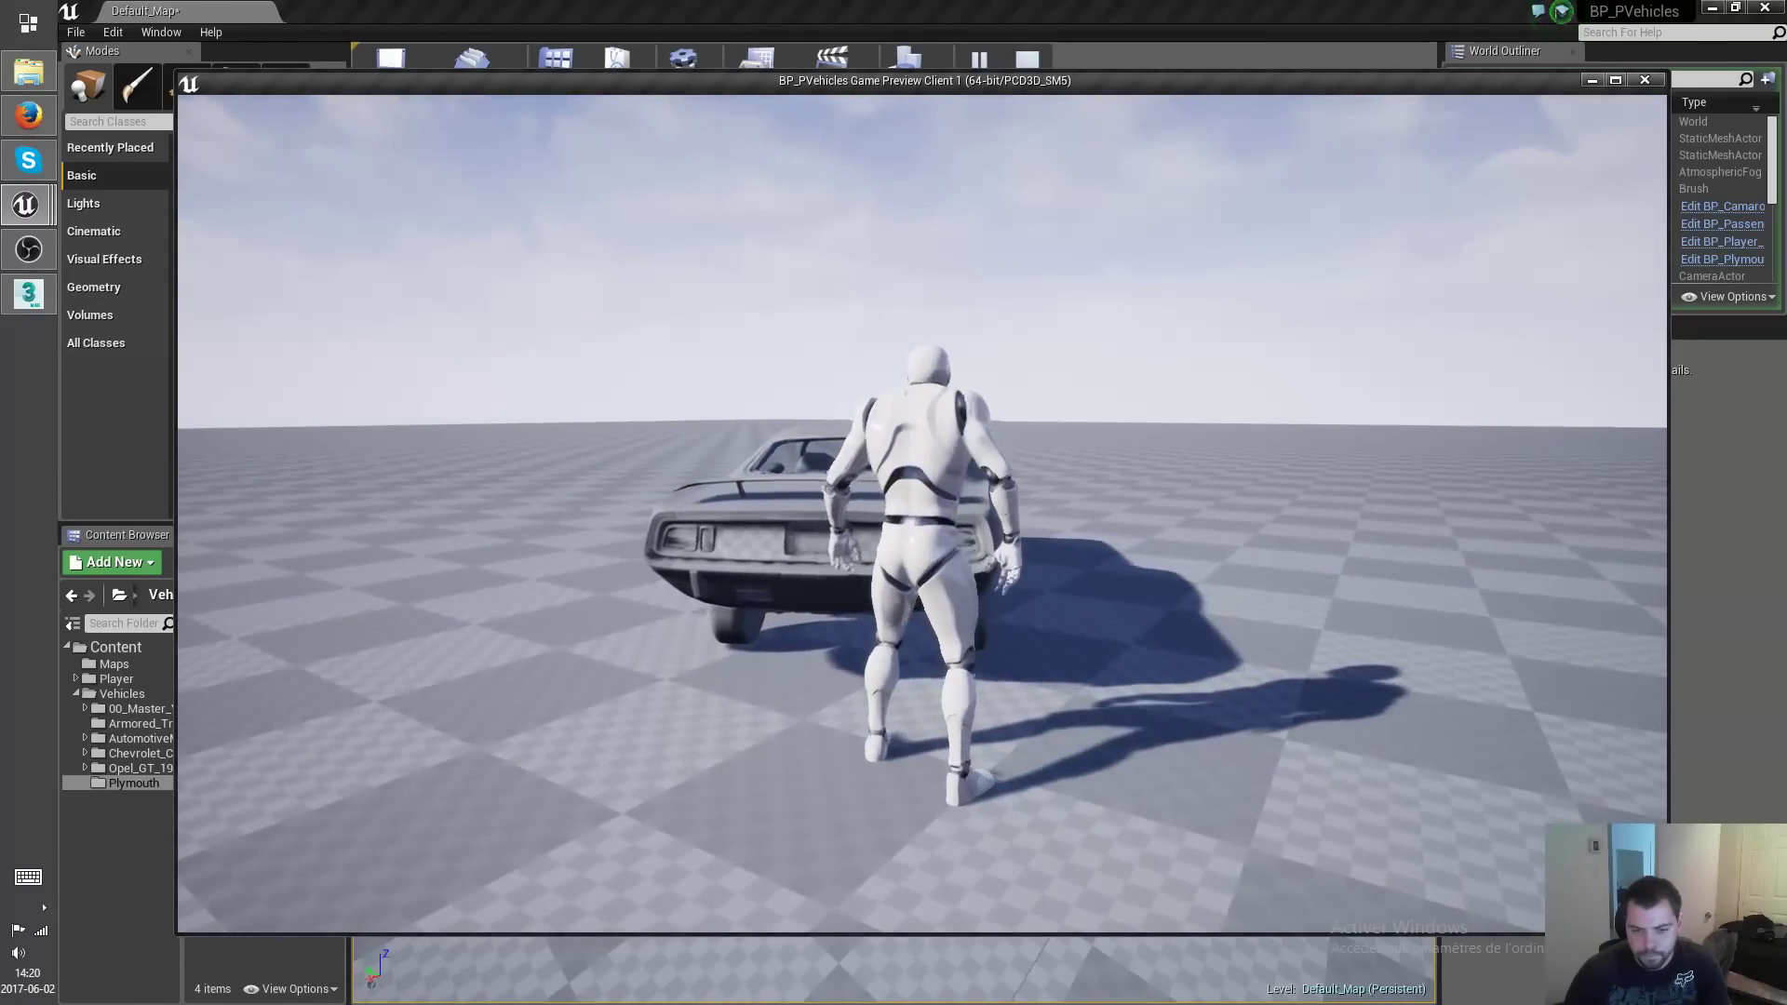
key(a)
Get back into the Plymouth, drive it beside the Camaro, get out to compare the two cars, and end the preview.
key(e)
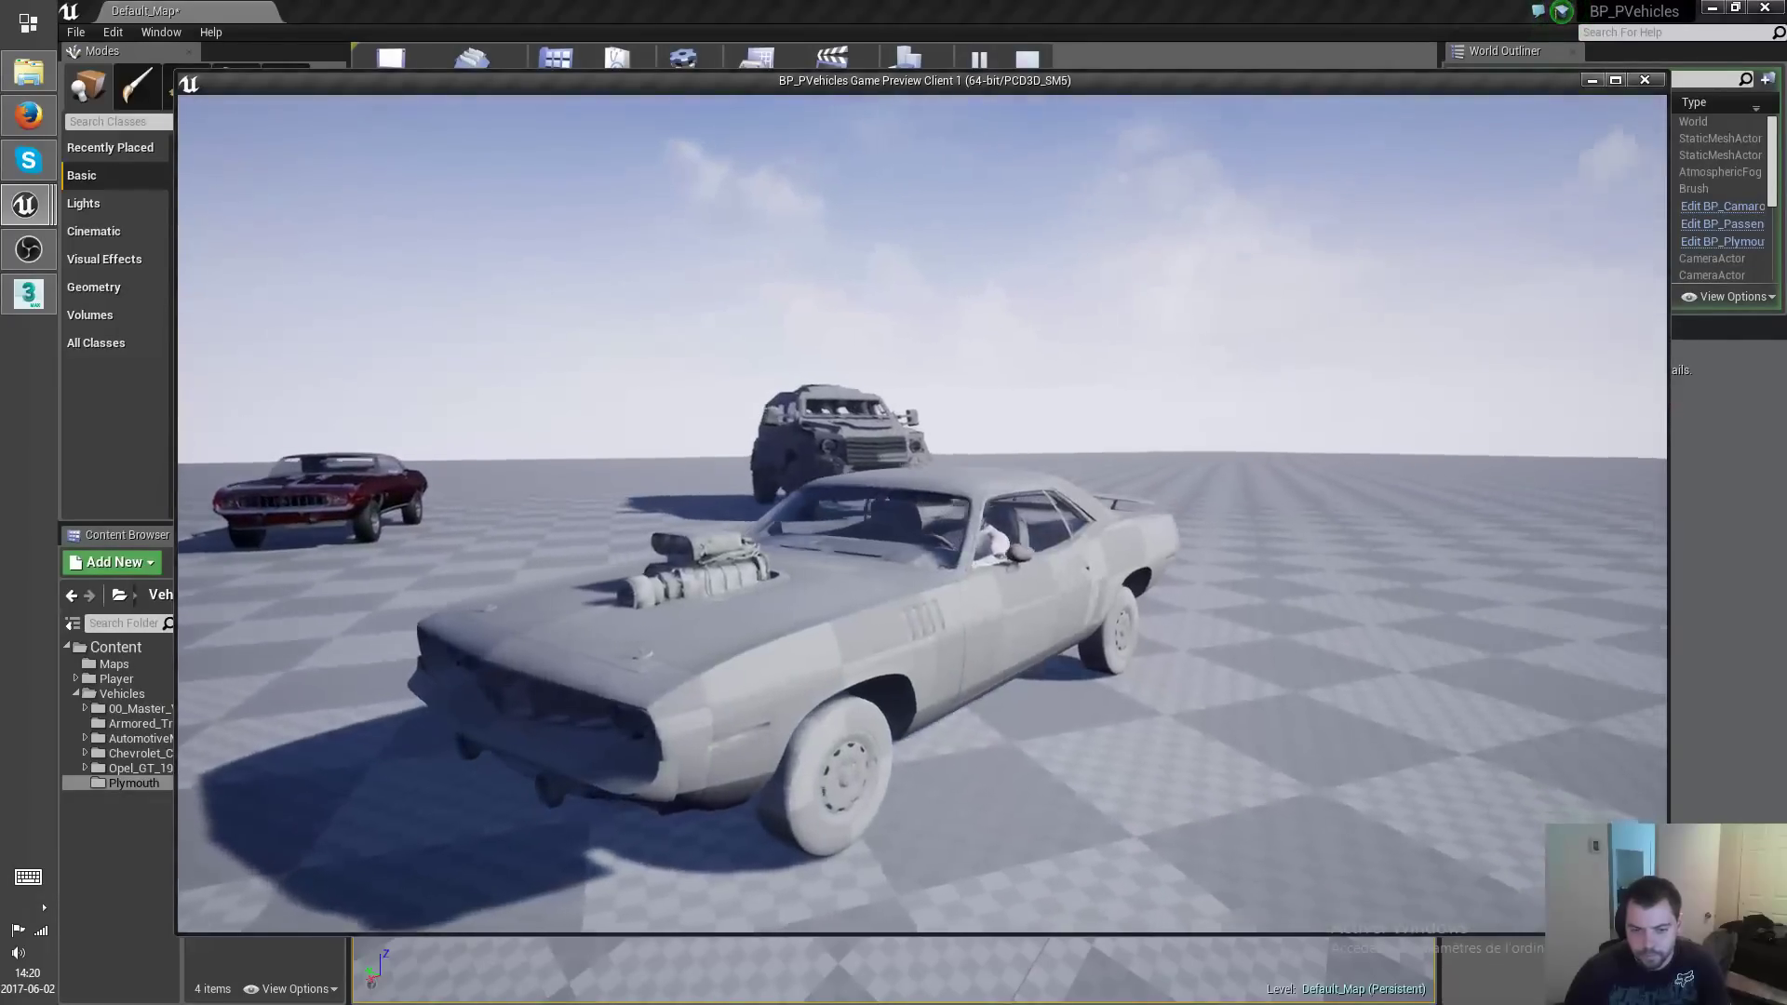
key(d)
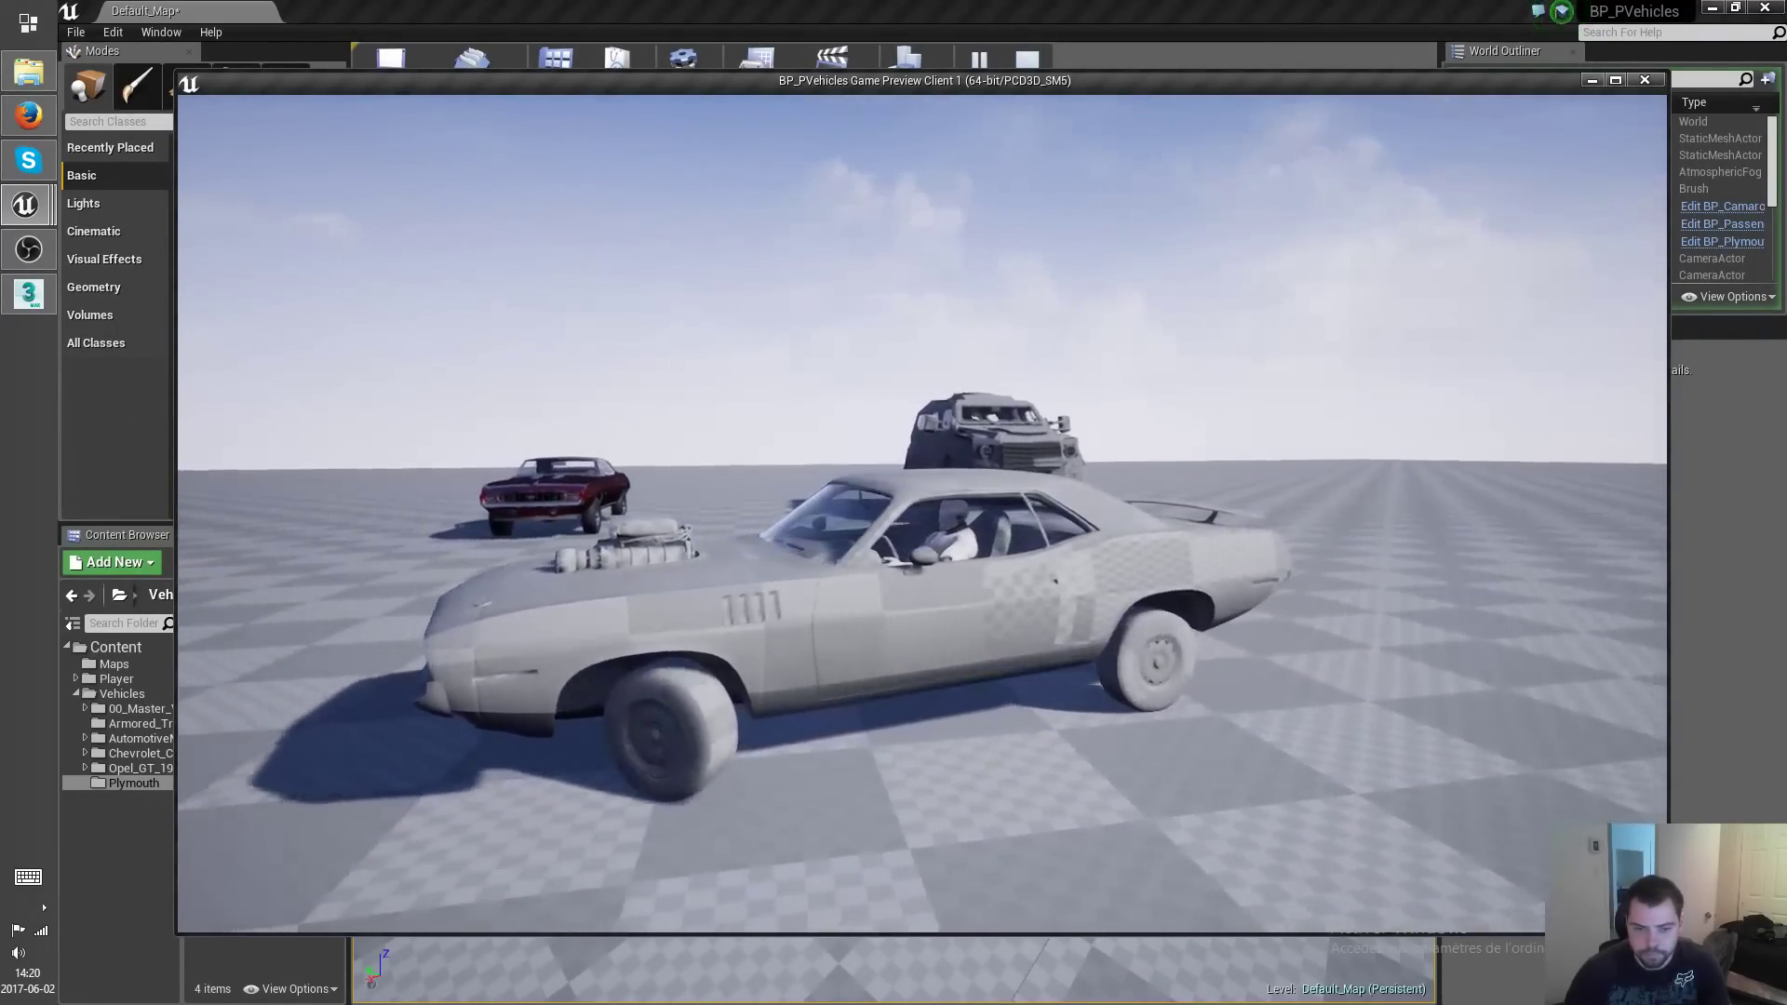
key(w)
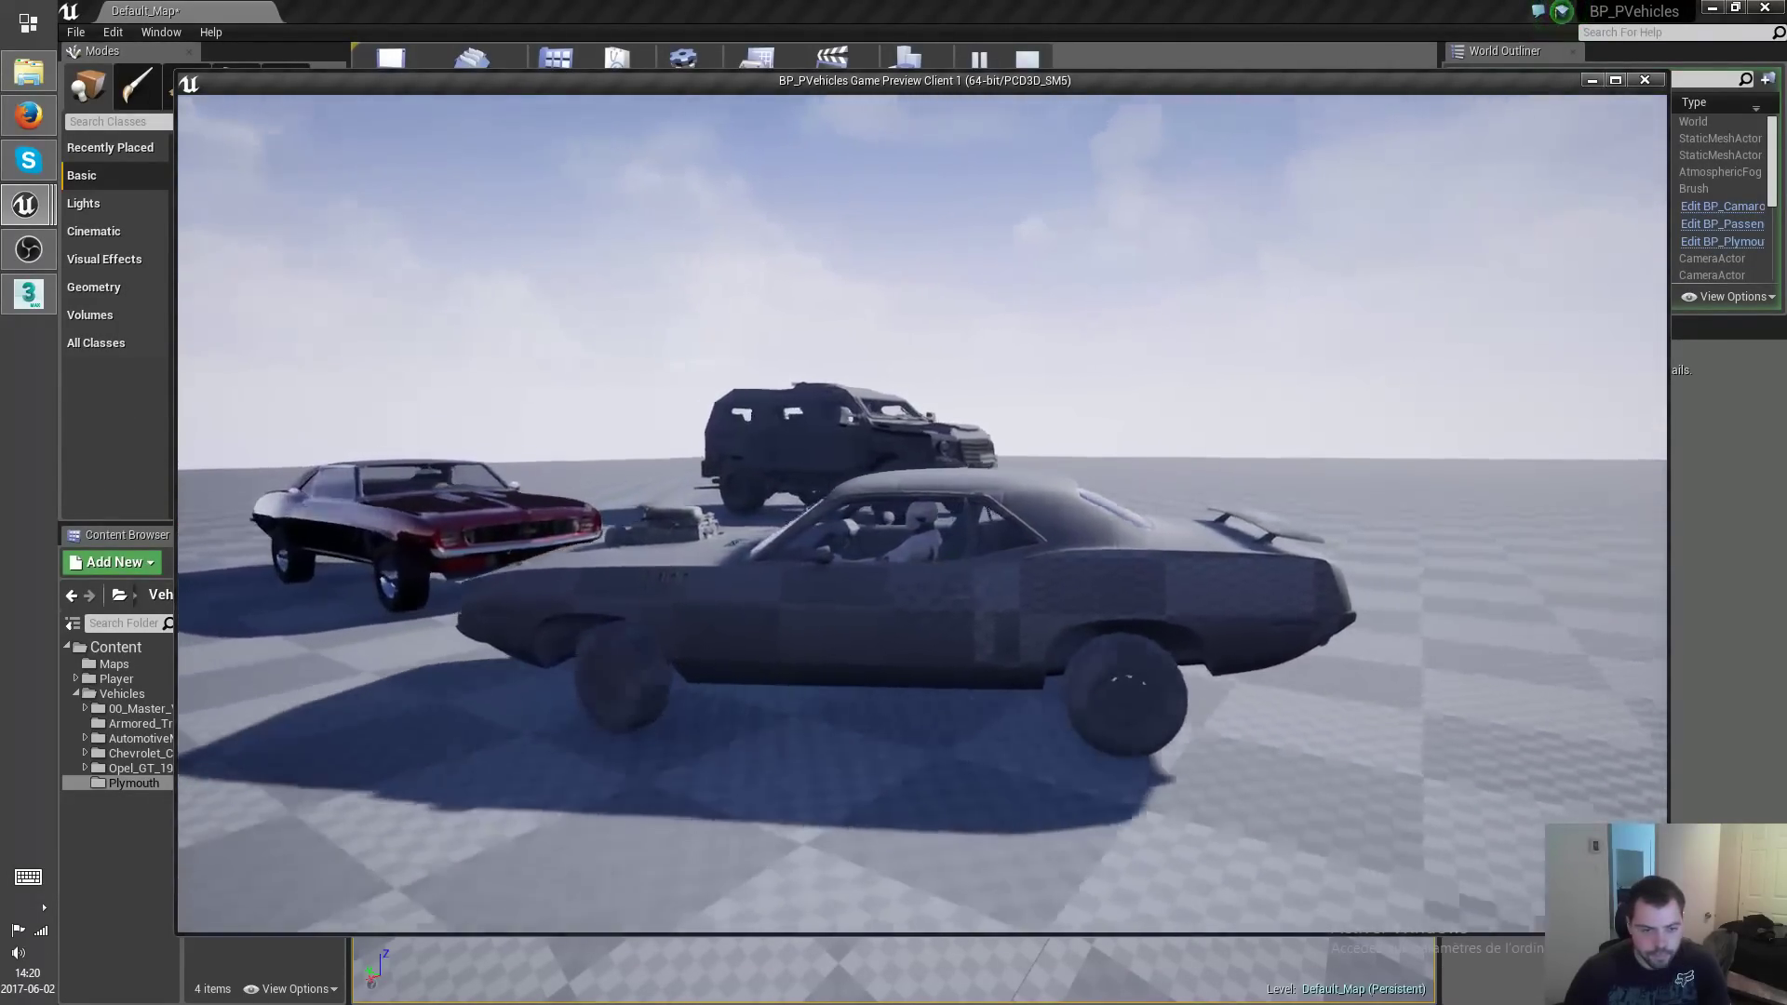
key(w)
key(e)
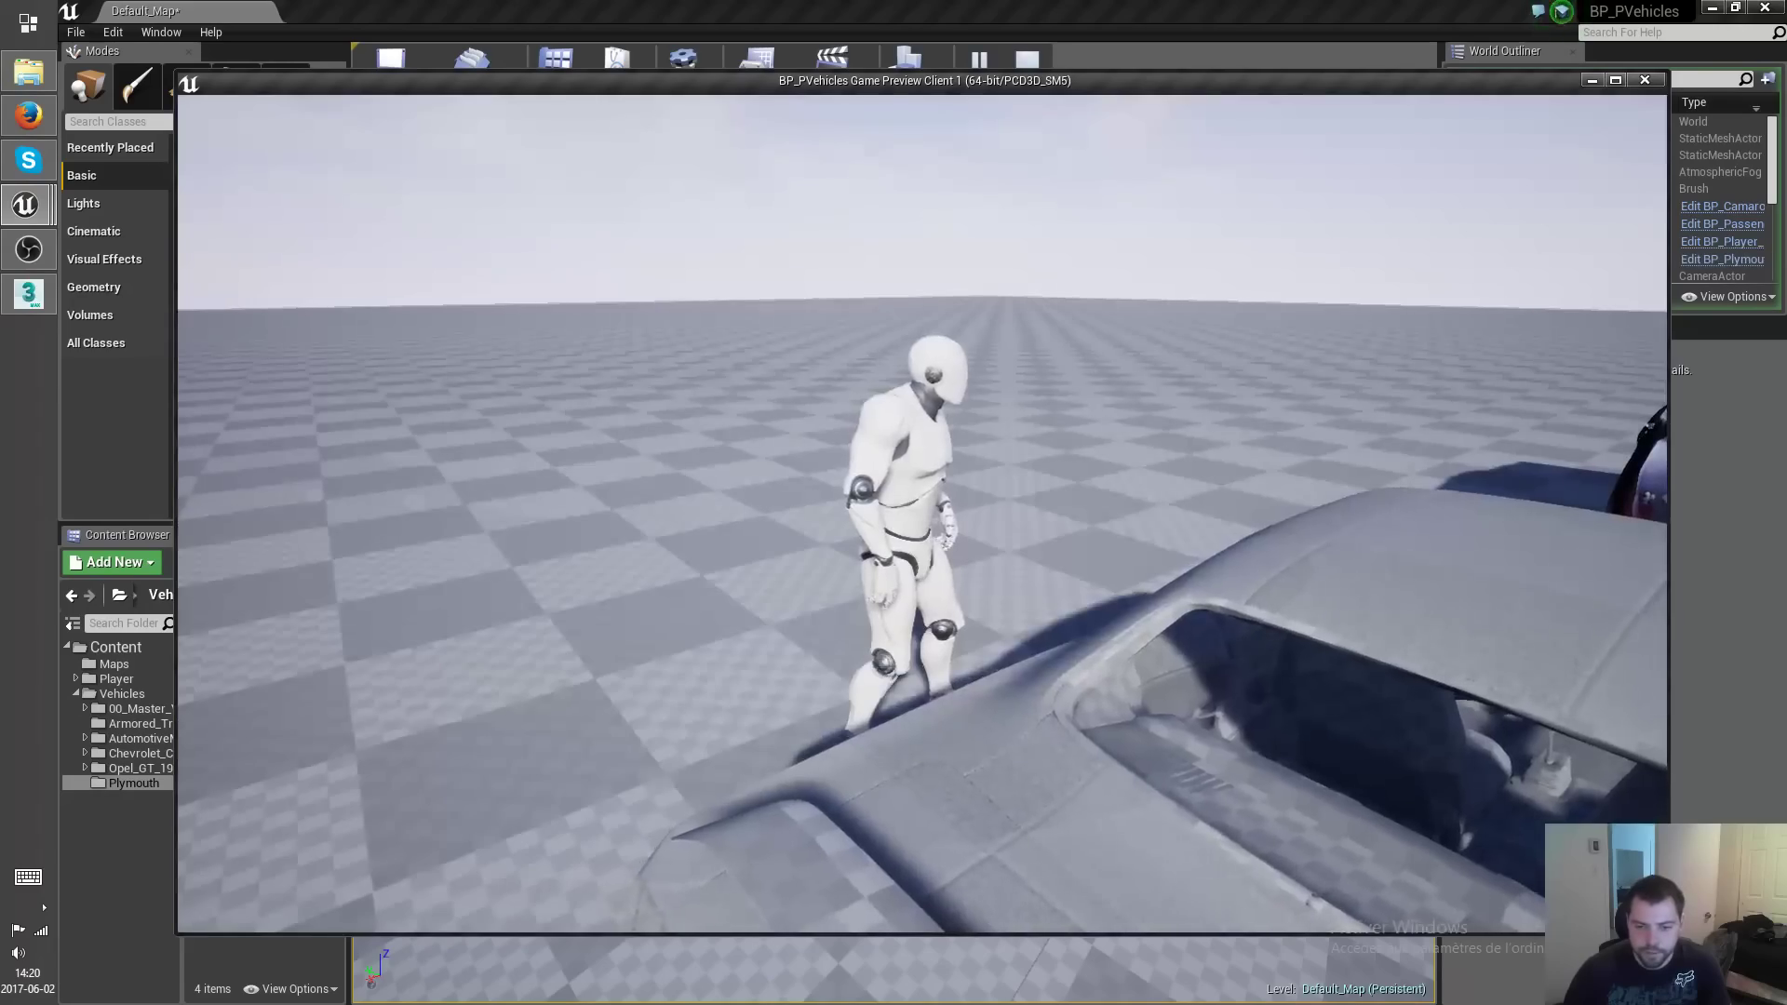
key(w)
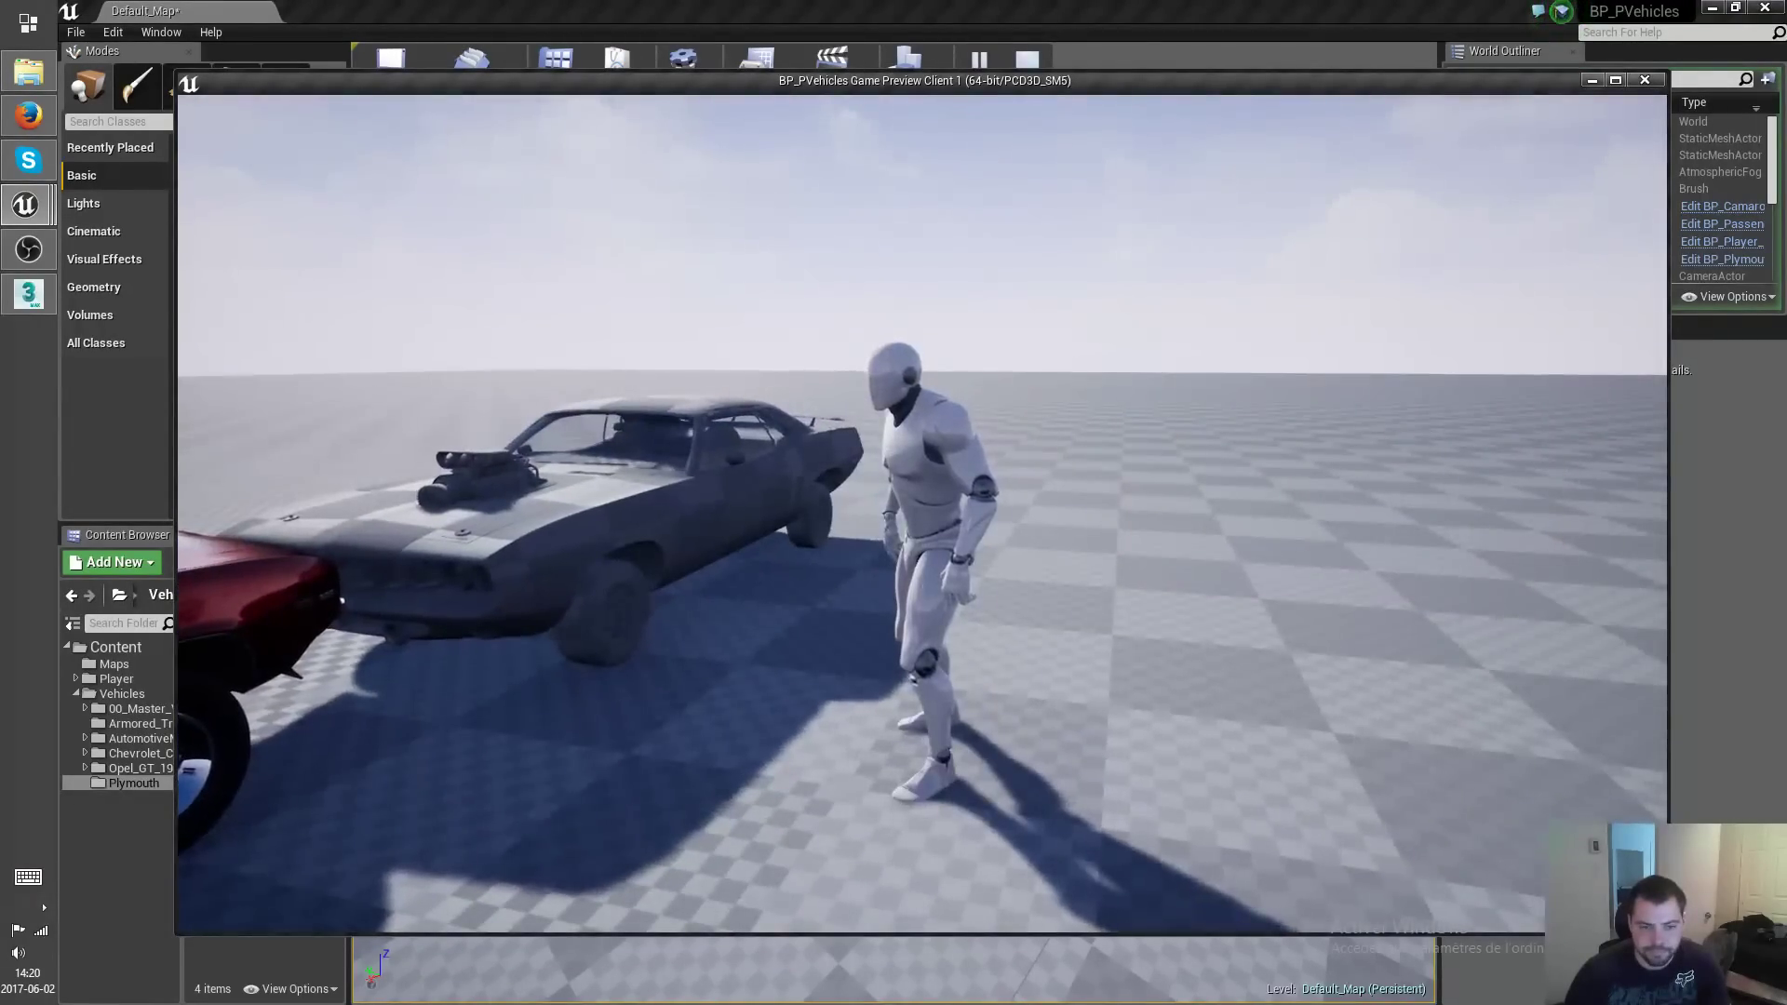
key(Escape)
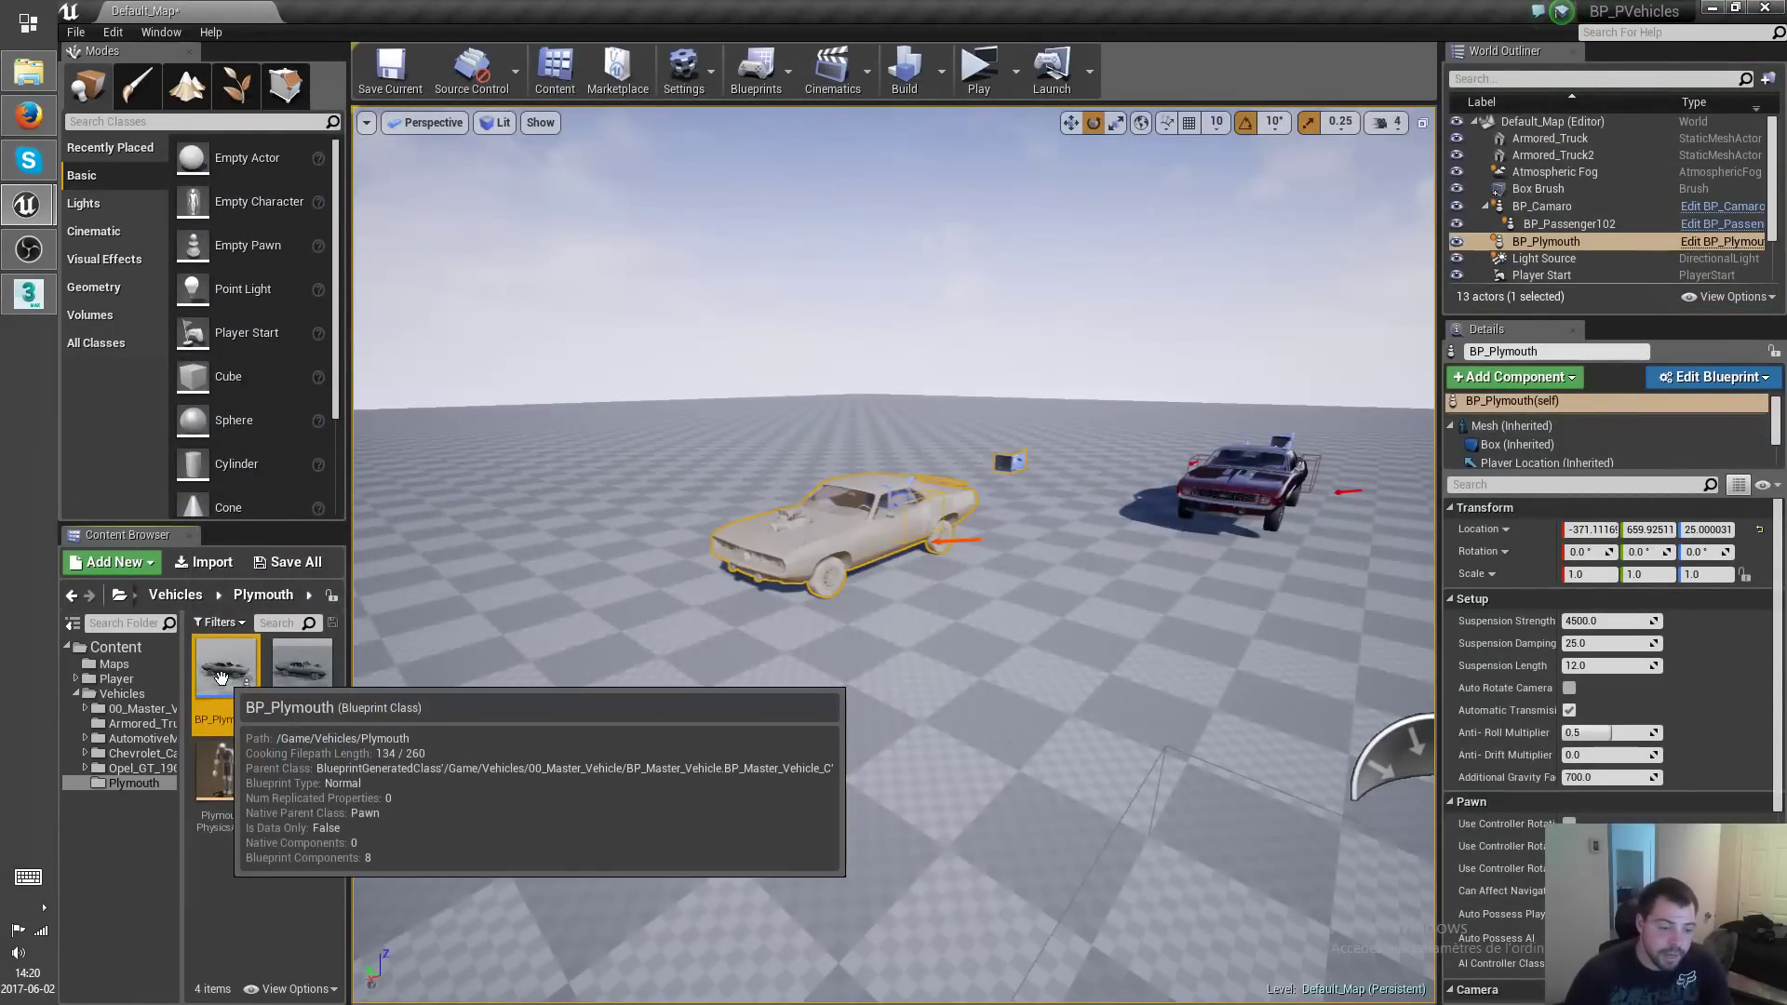
Open the BP_Plymouth blueprint's viewport and add a Child Actor component named Passenger_01.
double_click(220, 677)
click(410, 115)
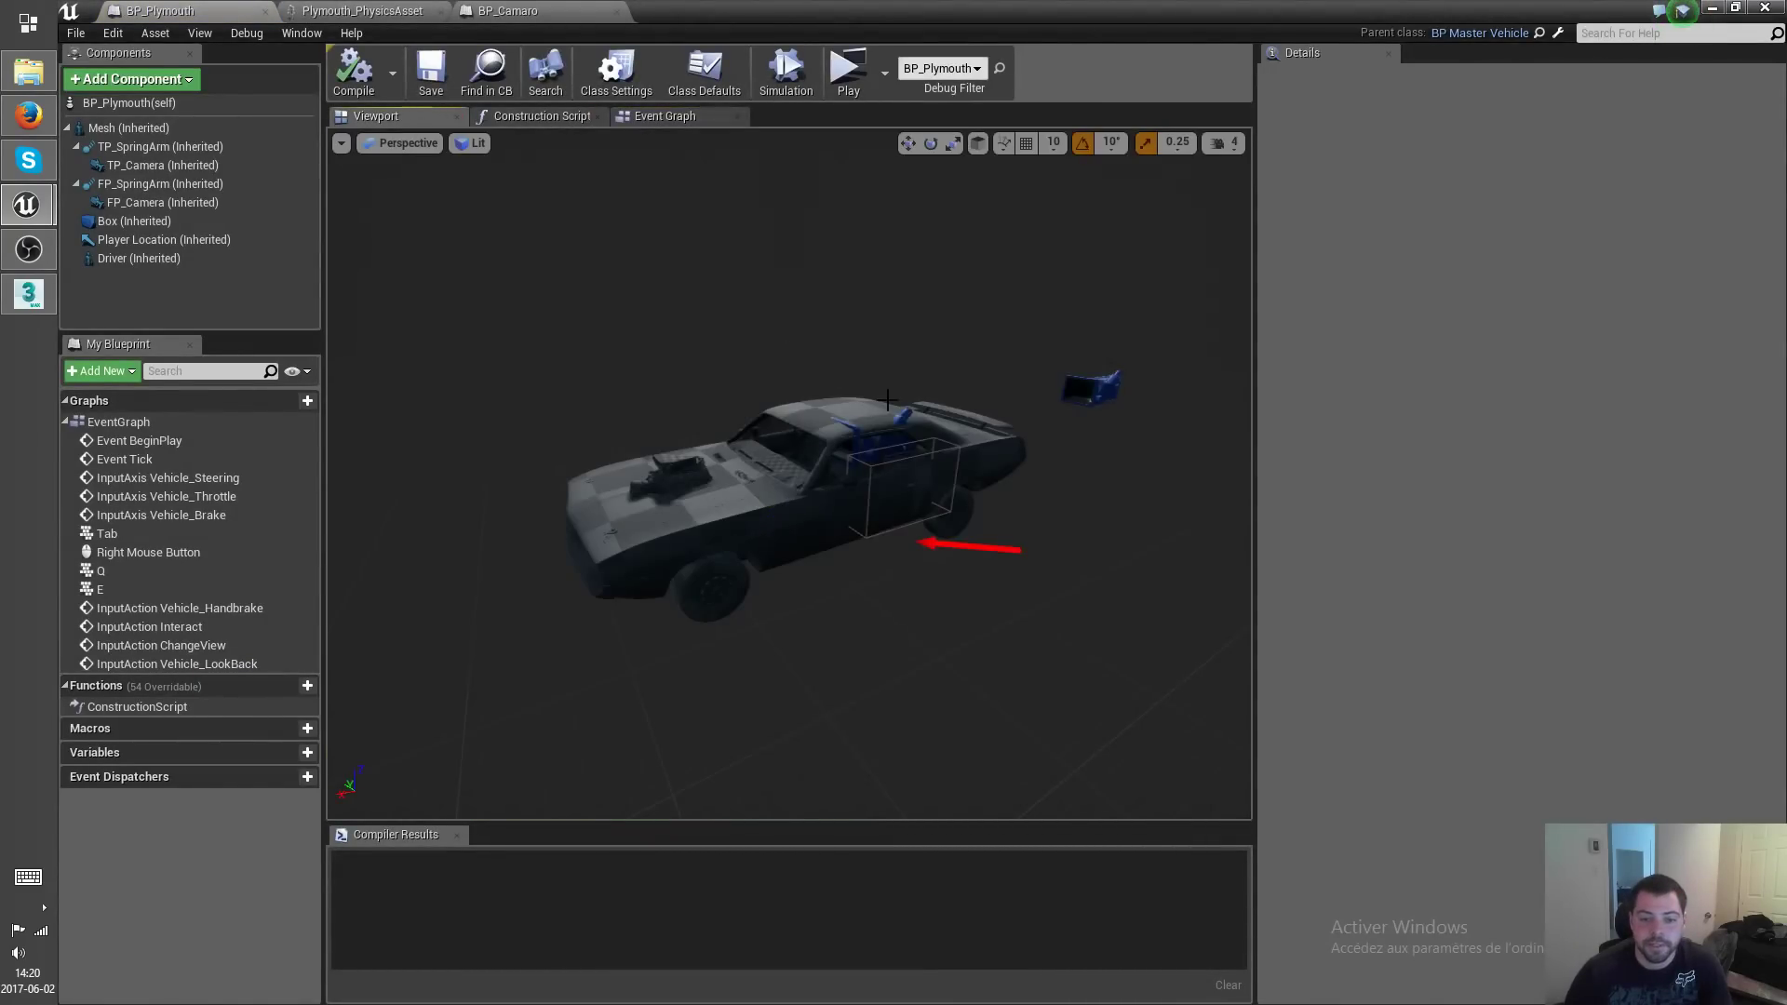
right_drag(803, 505, 866, 502)
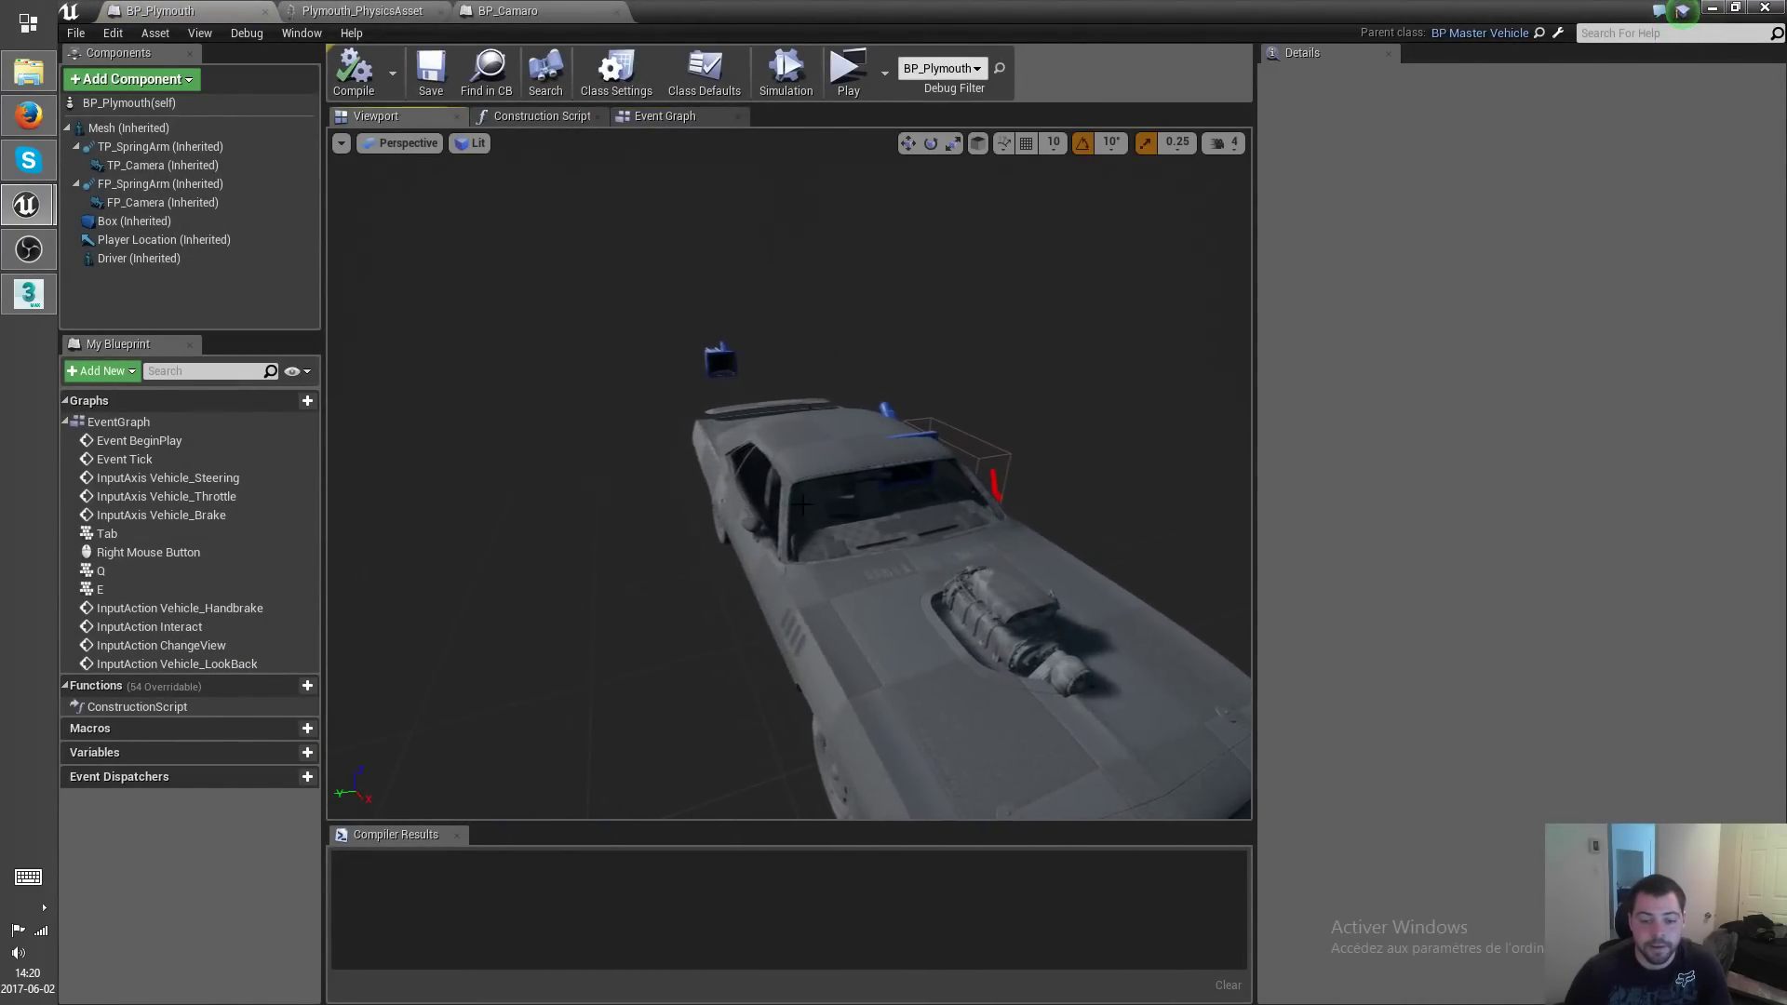
click(141, 78)
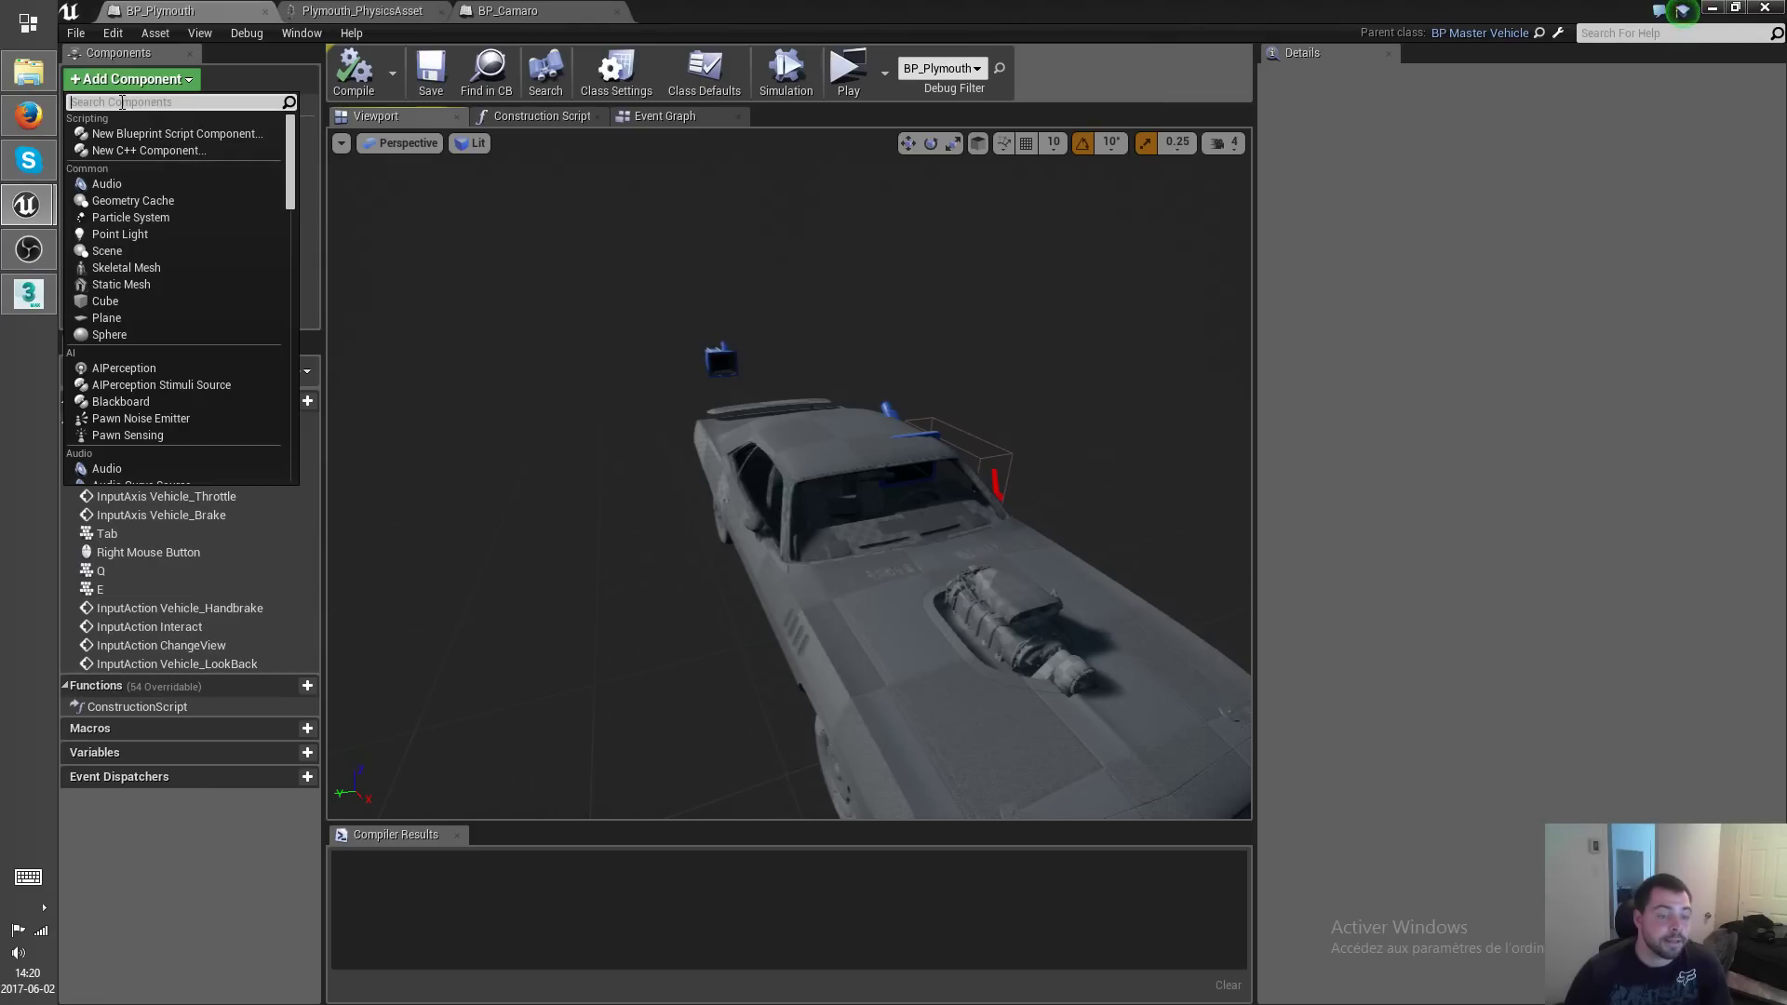
text(child)
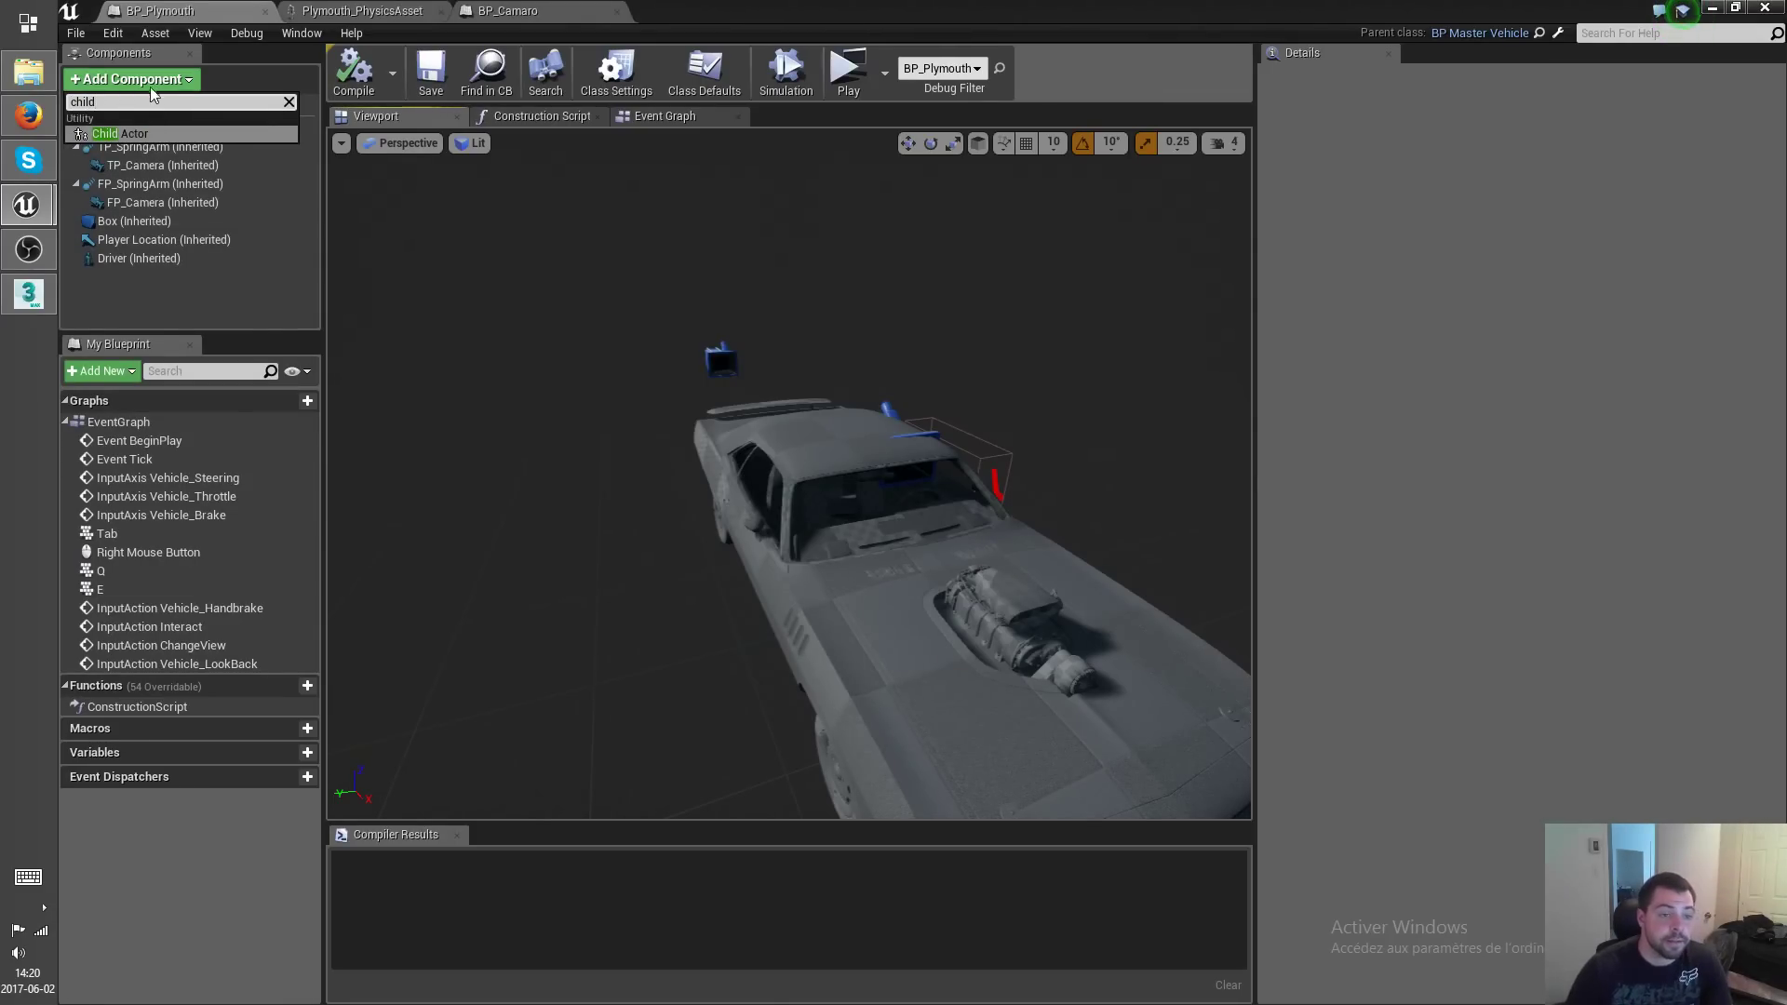
click(121, 133)
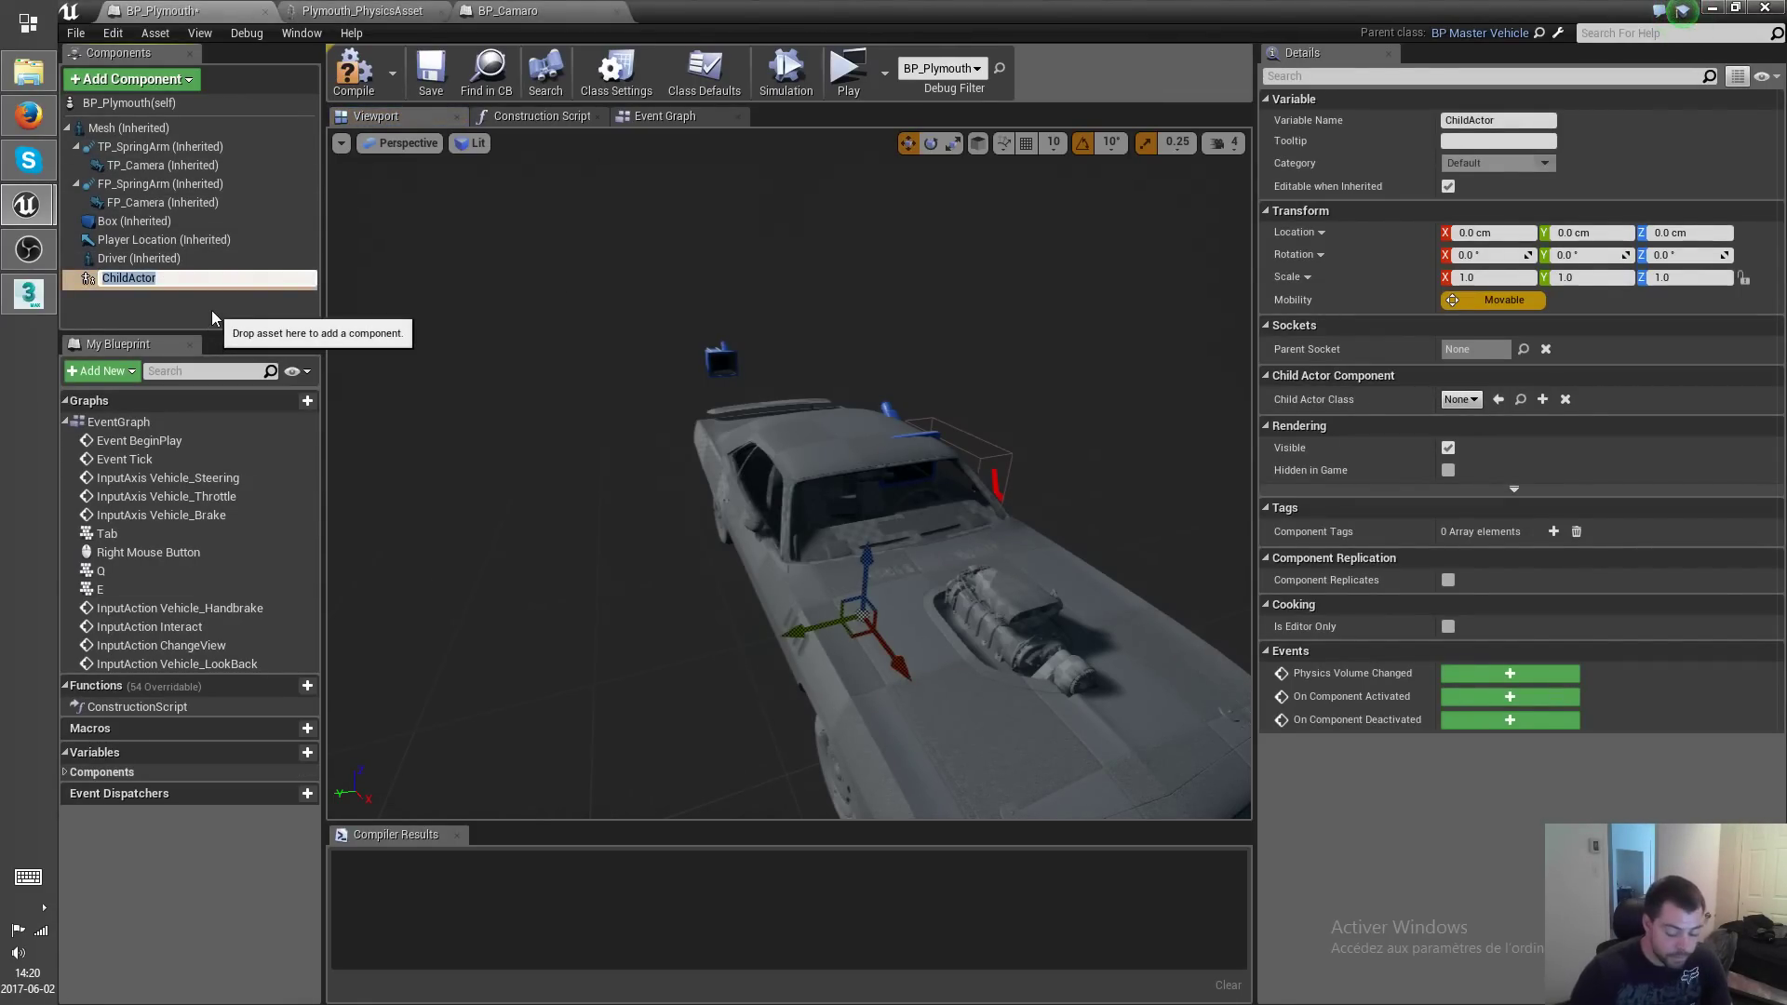
text(Passenger_01)
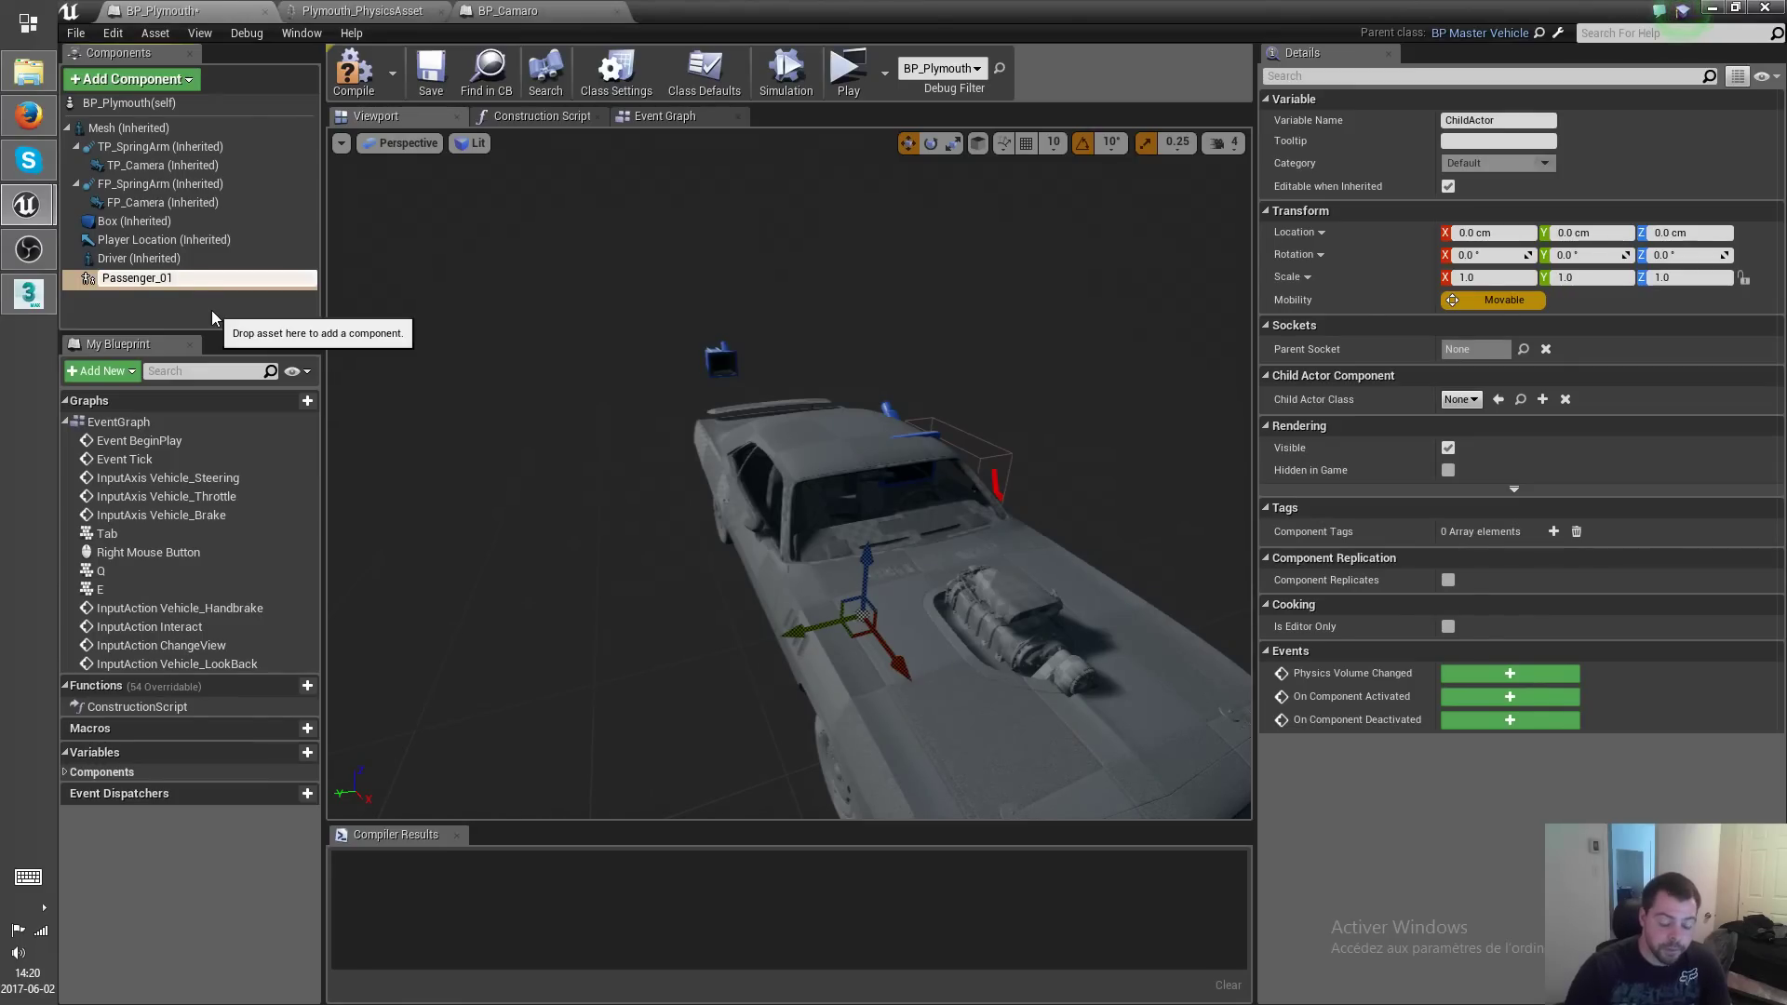
key(Return)
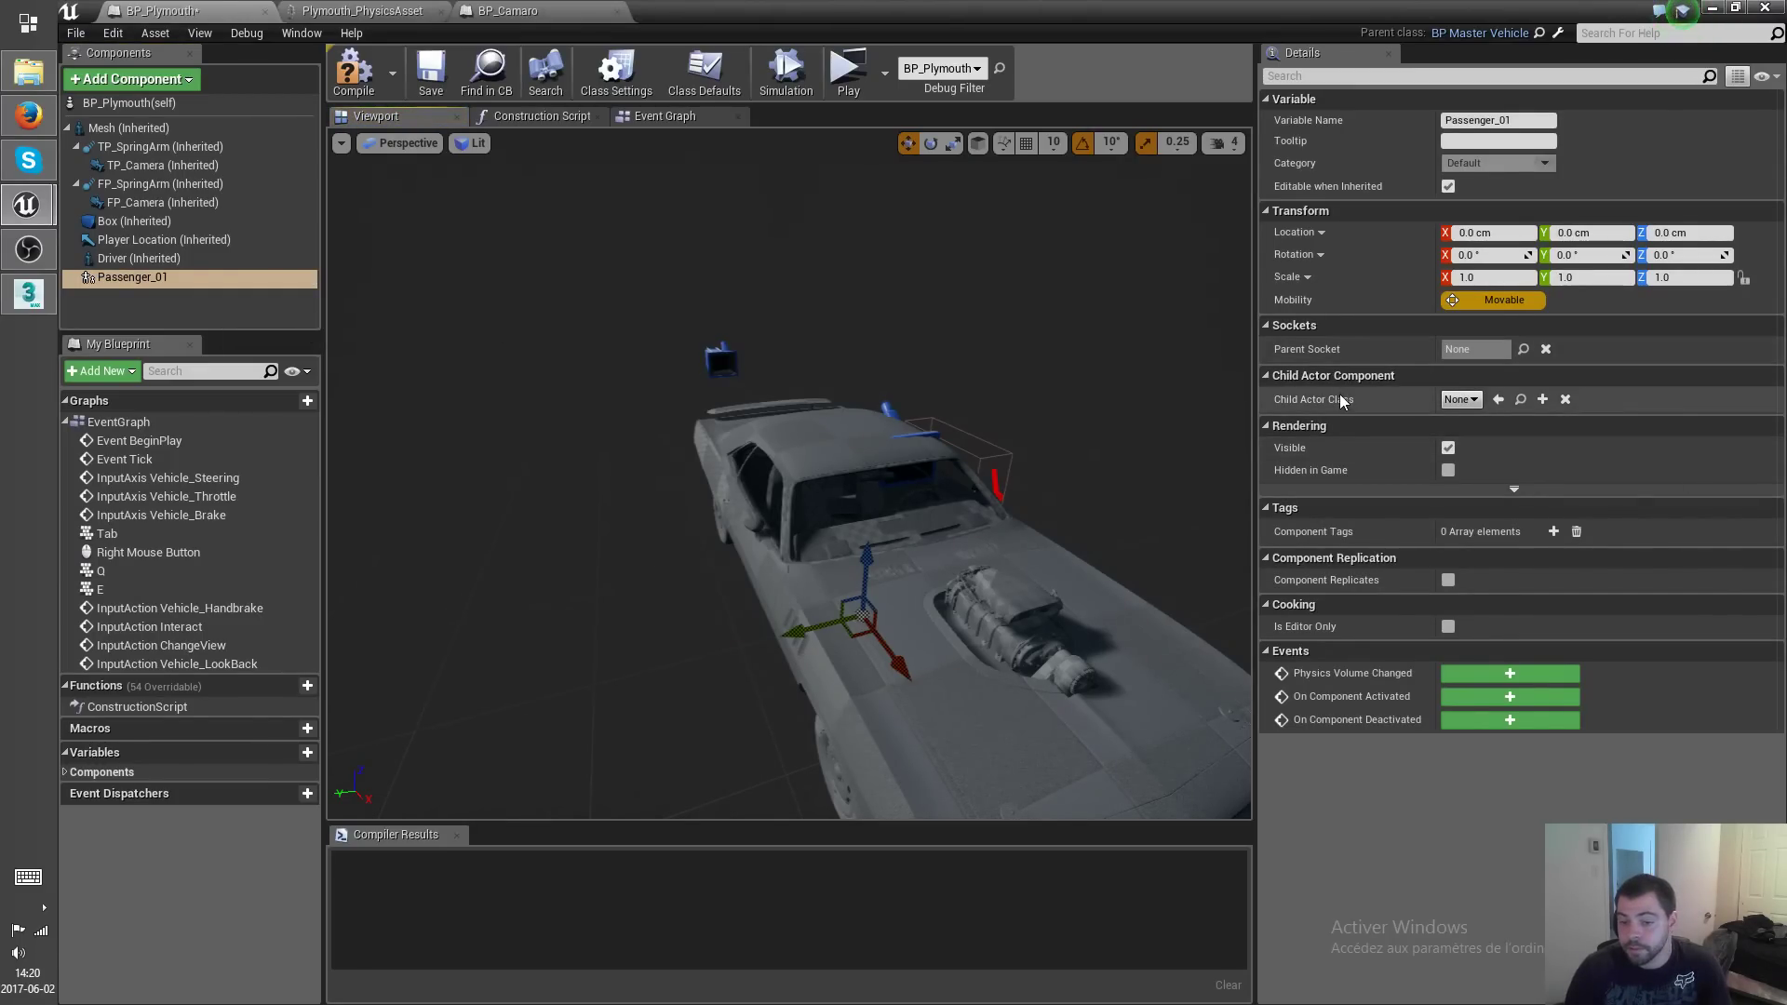
Set Passenger_01's child actor class to BP_Passenger and move it to the passenger seat, at about X -0.9, Y 45.7, Z -2.5 cm.
click(1463, 401)
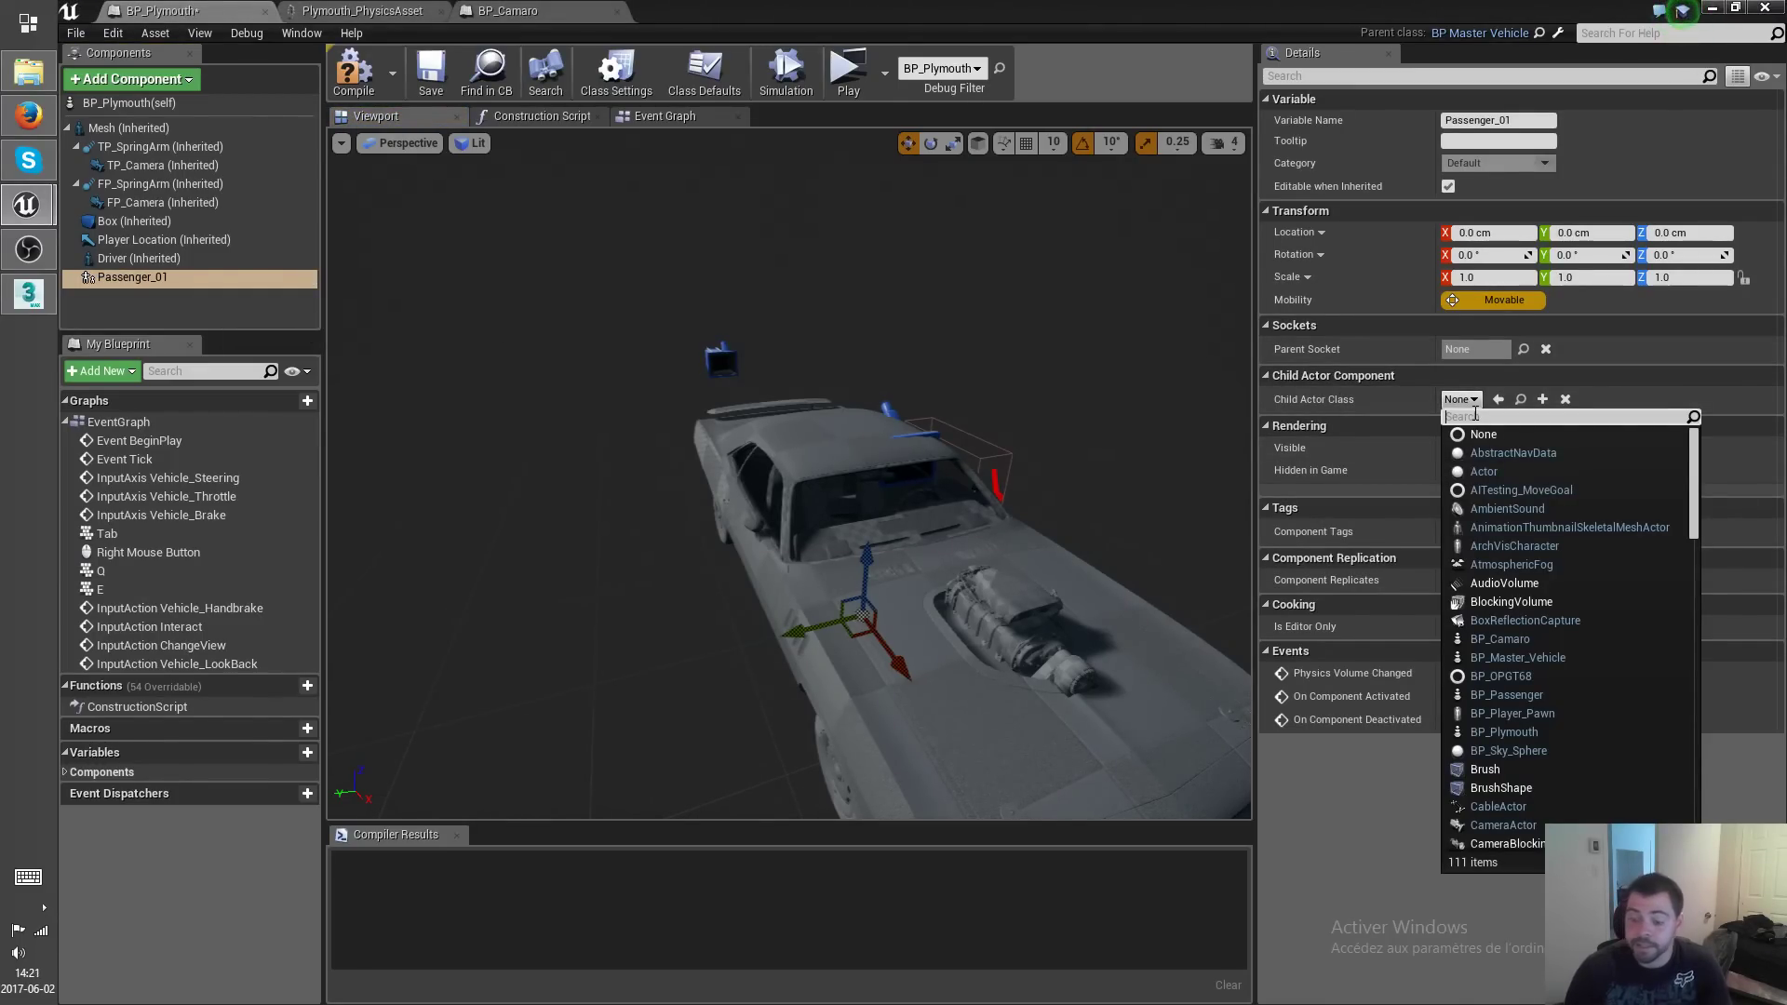
text(pass)
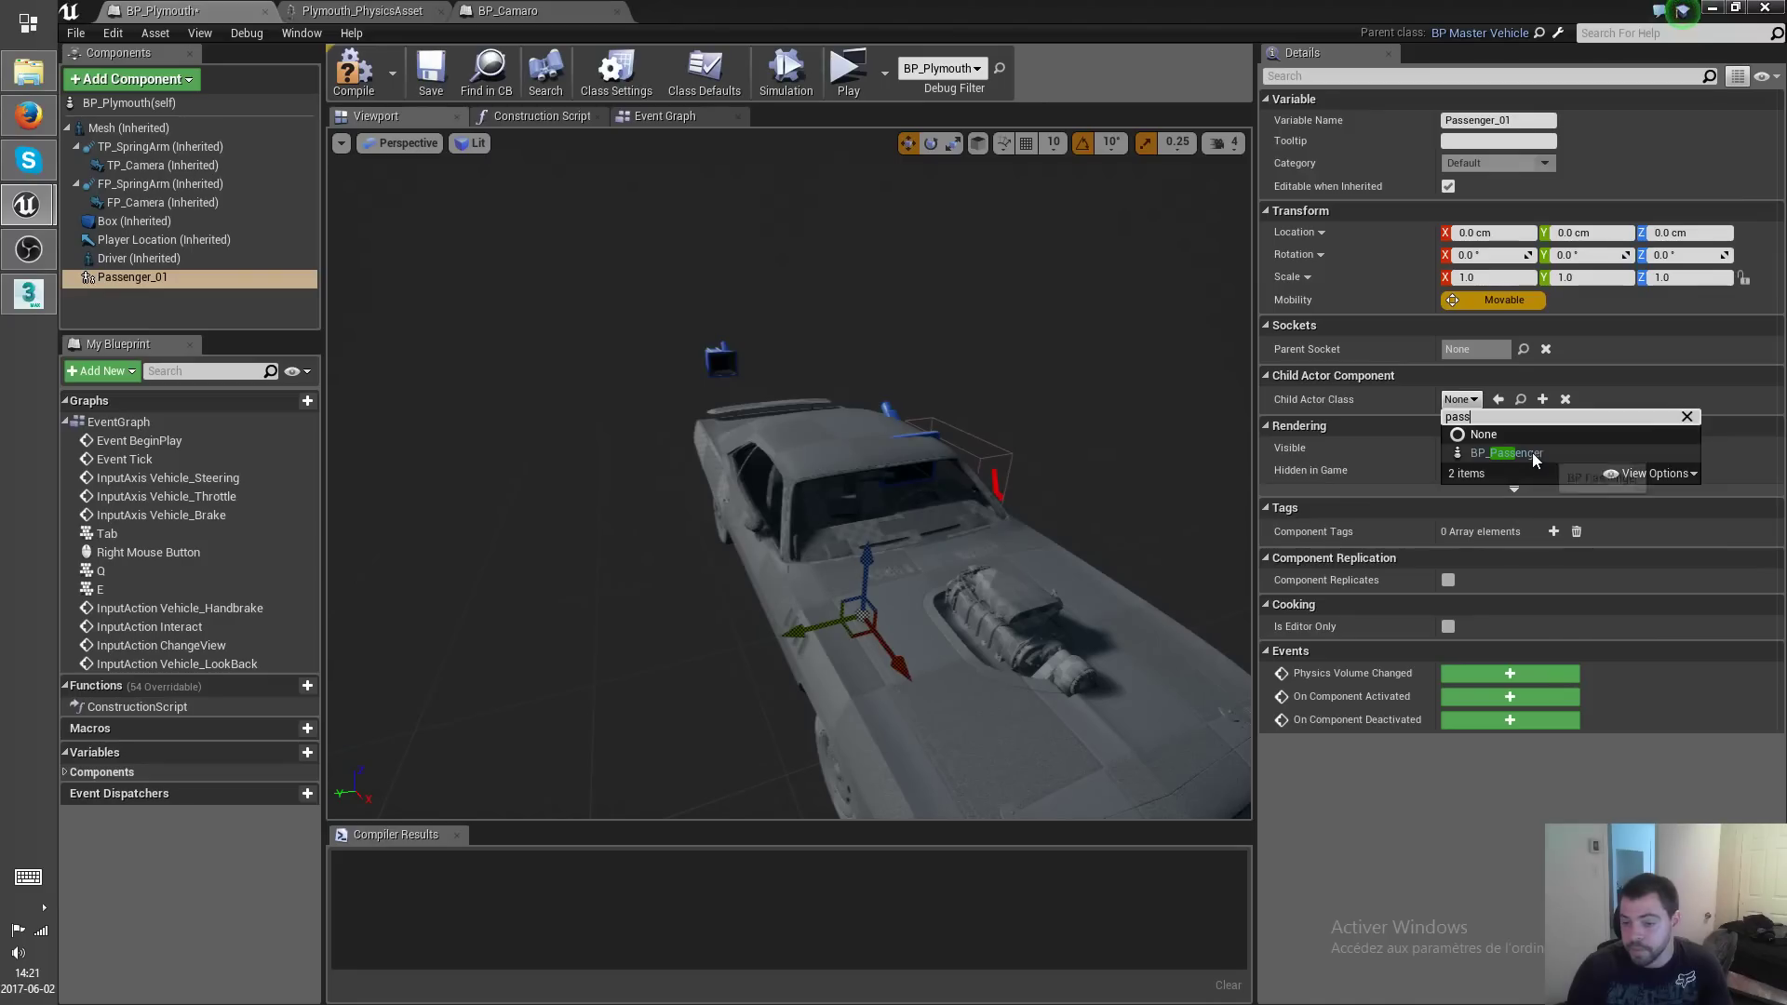
click(1532, 452)
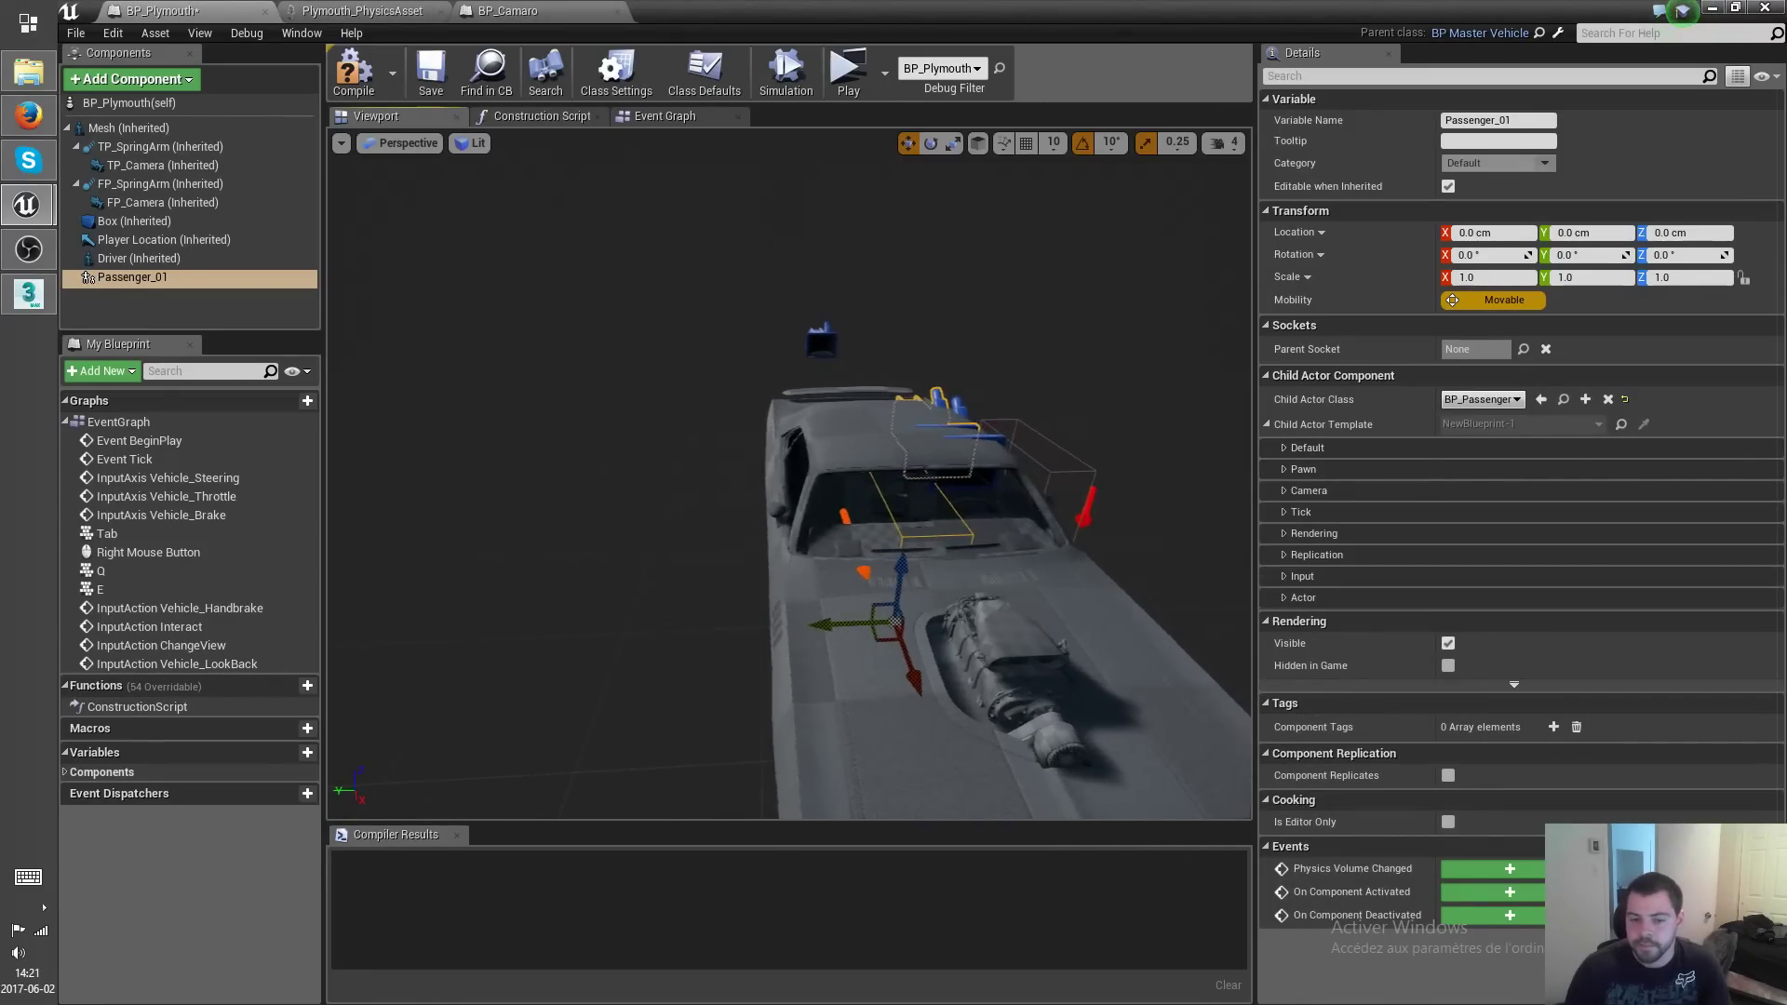
right_drag(887, 623, 838, 633)
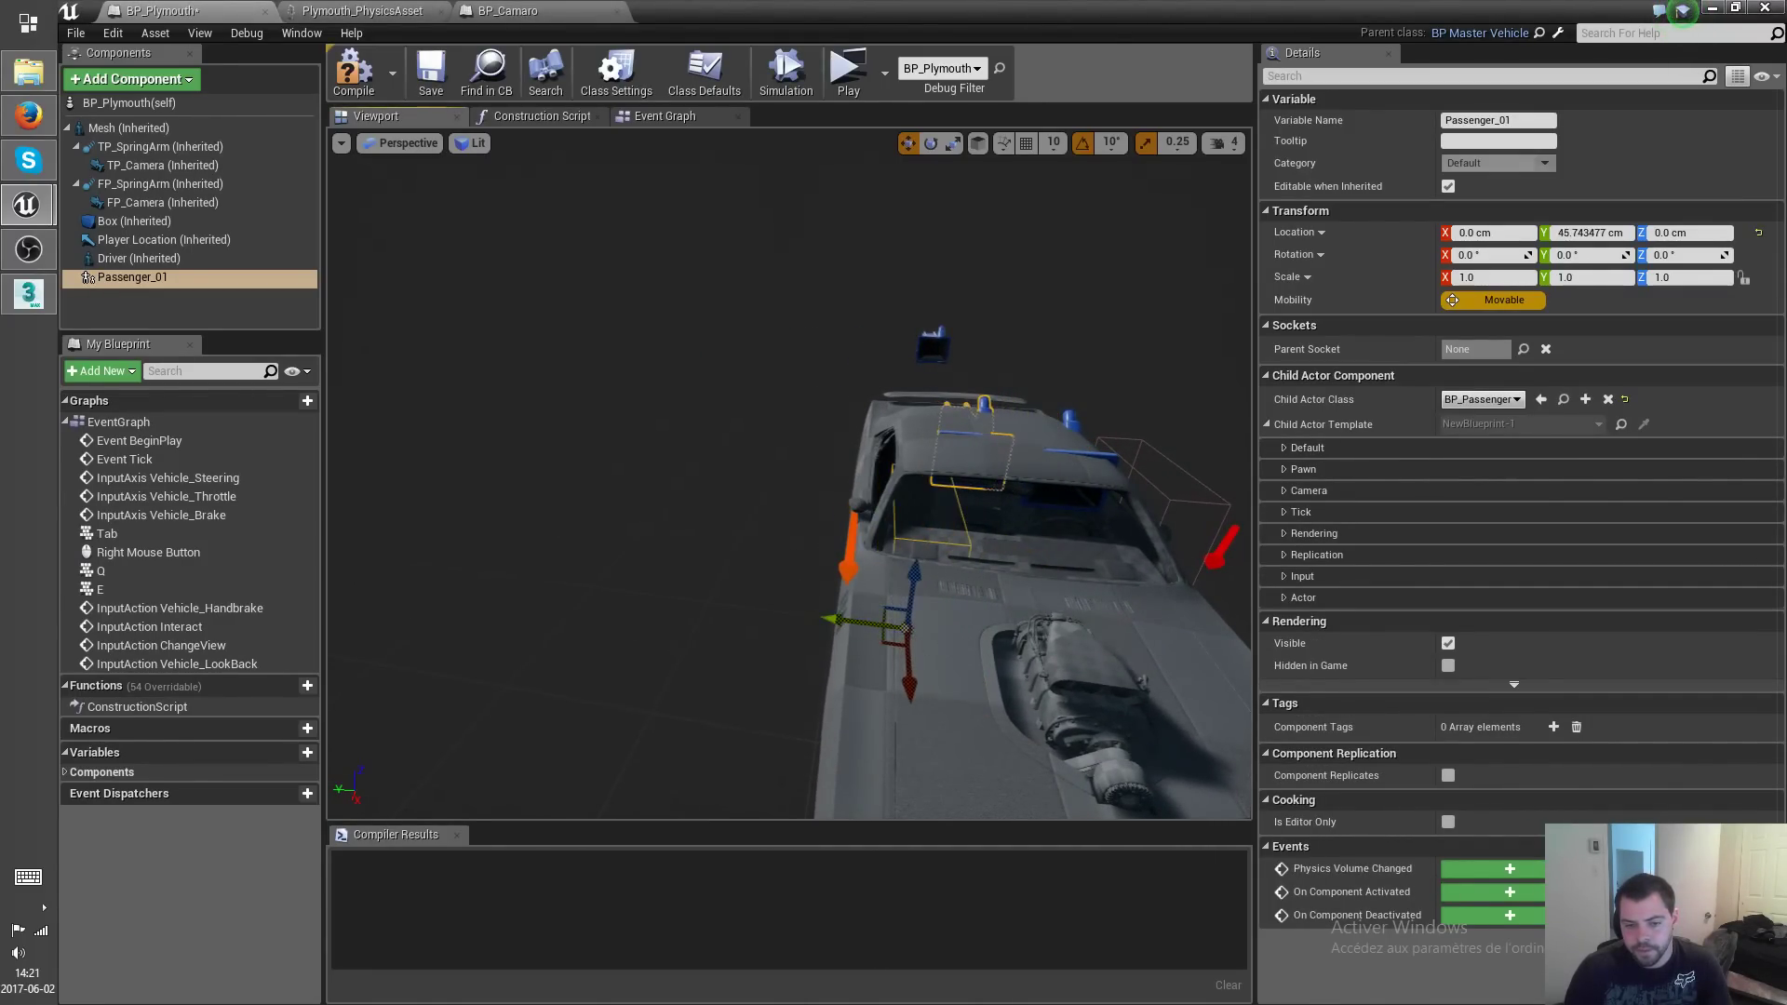
right_drag(907, 654, 907, 654)
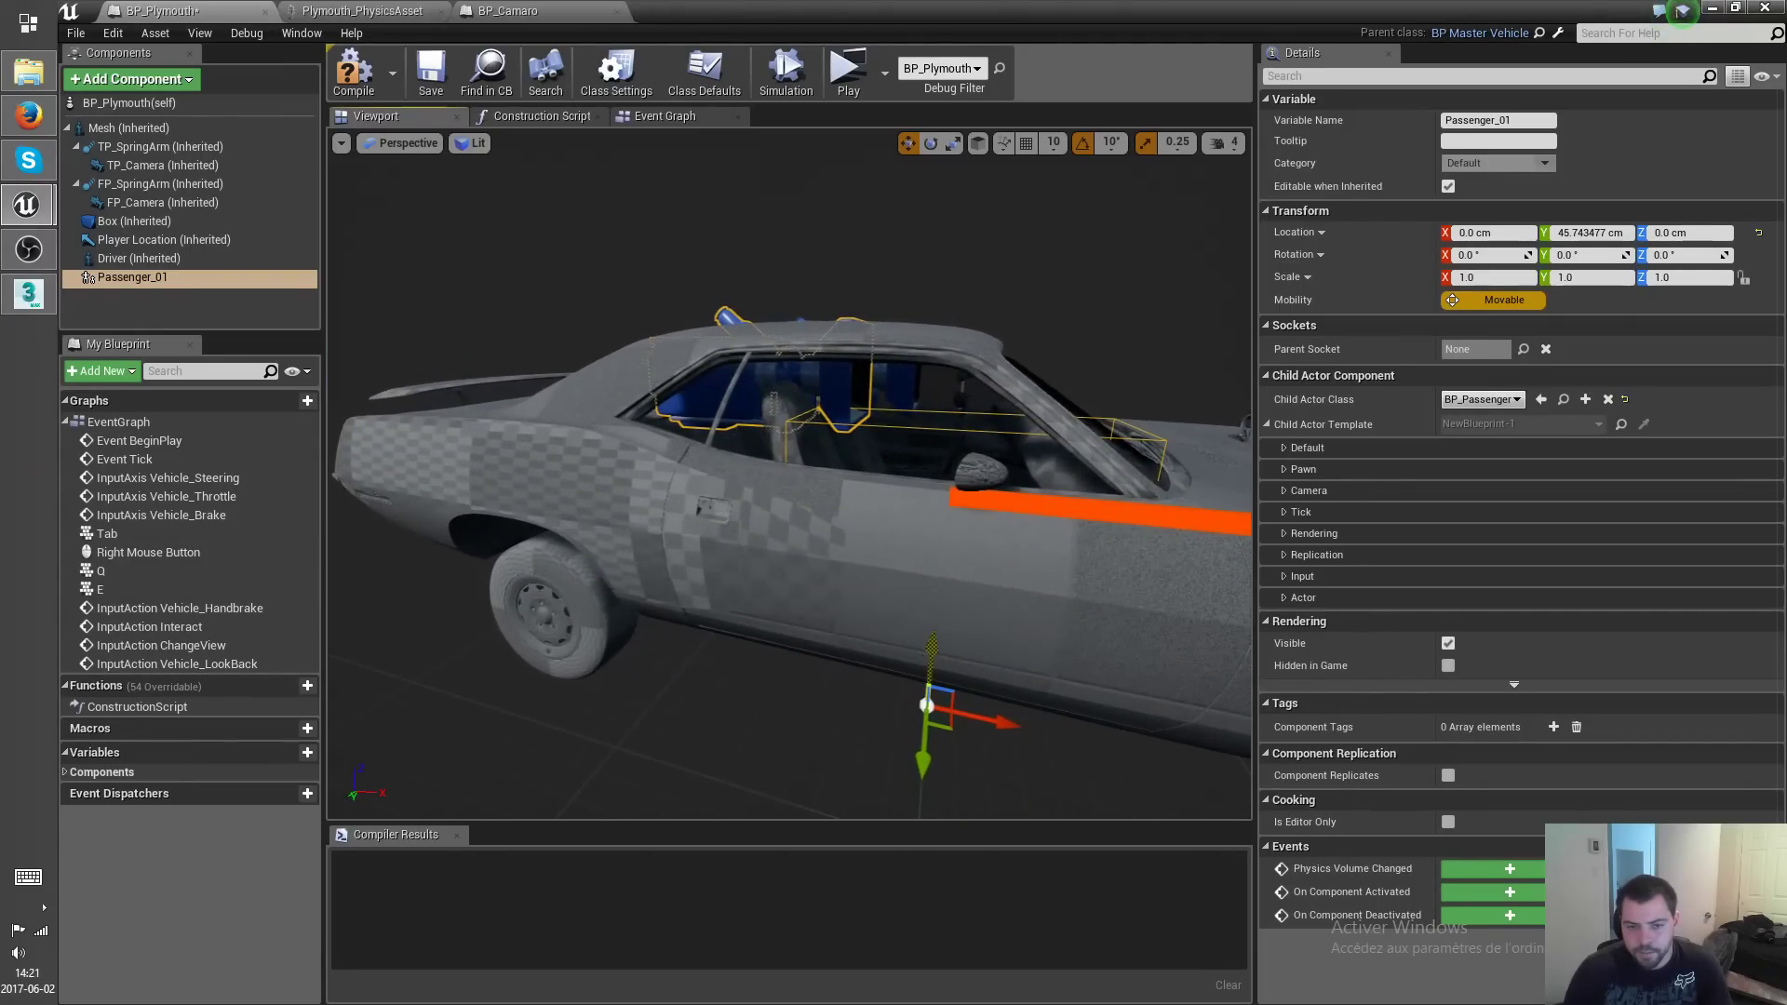
drag(934, 660, 936, 671)
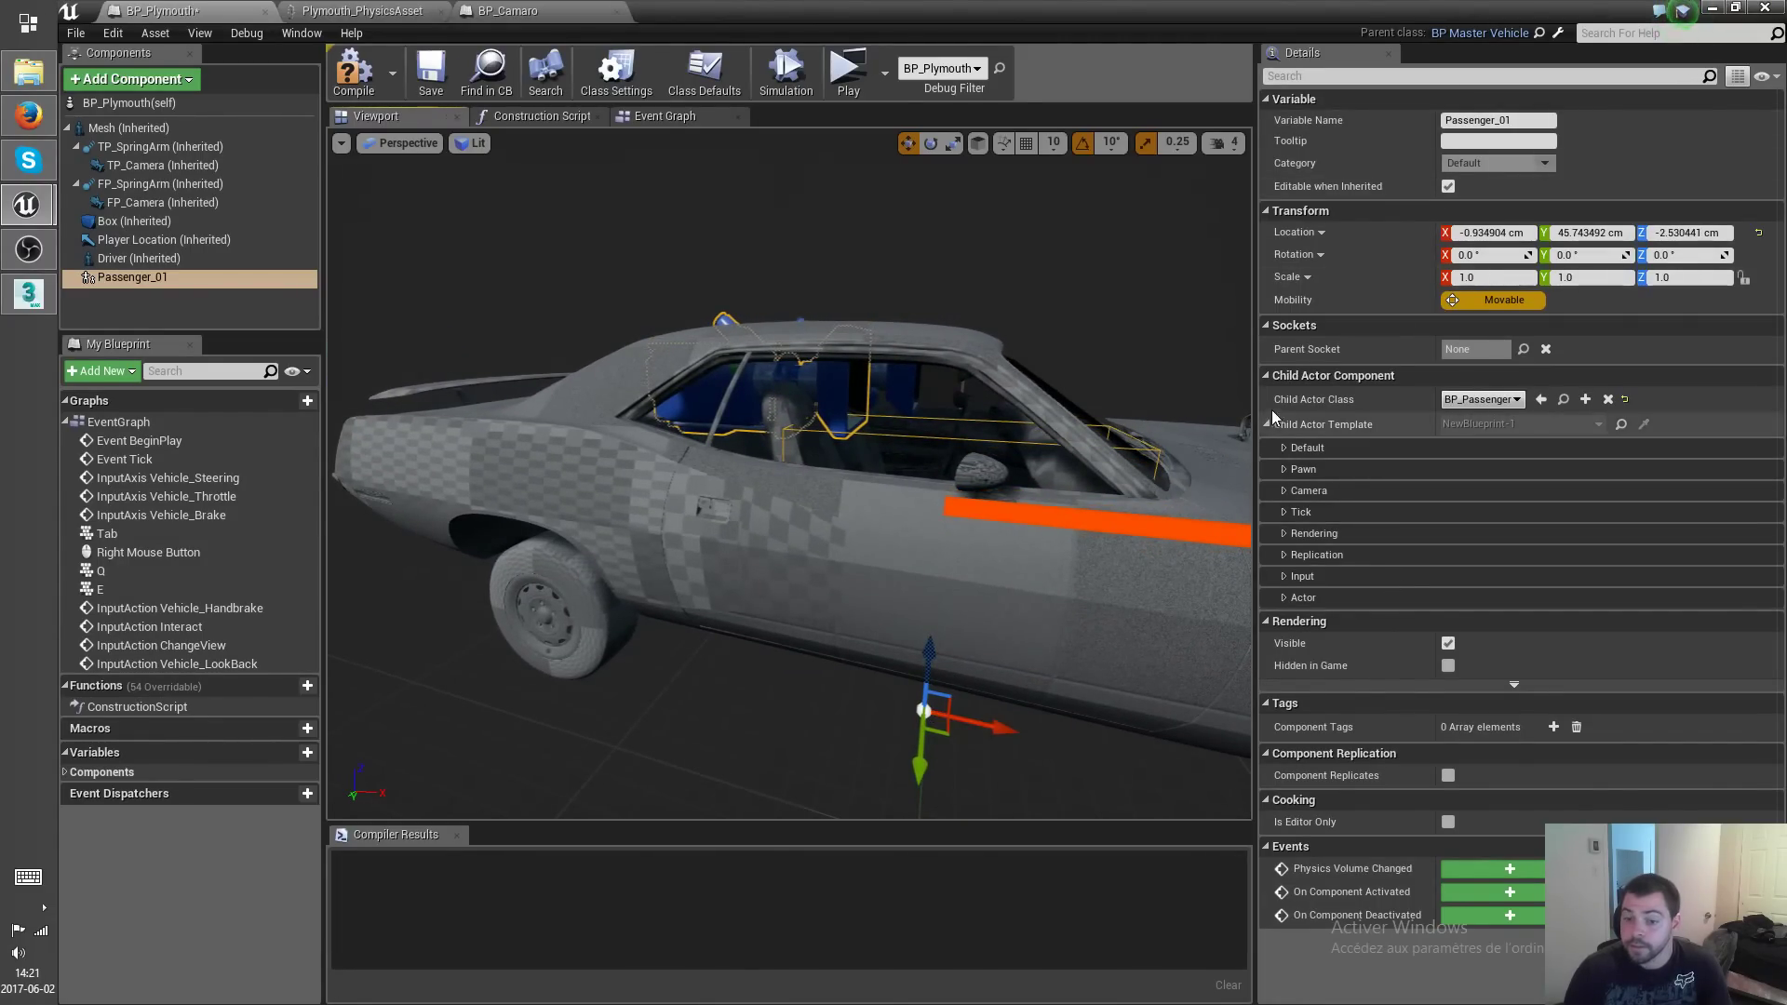
Set Passenger_01's Collision Offset to X -20, Y 40, Z 95 and check the box against the passenger door.
click(1283, 448)
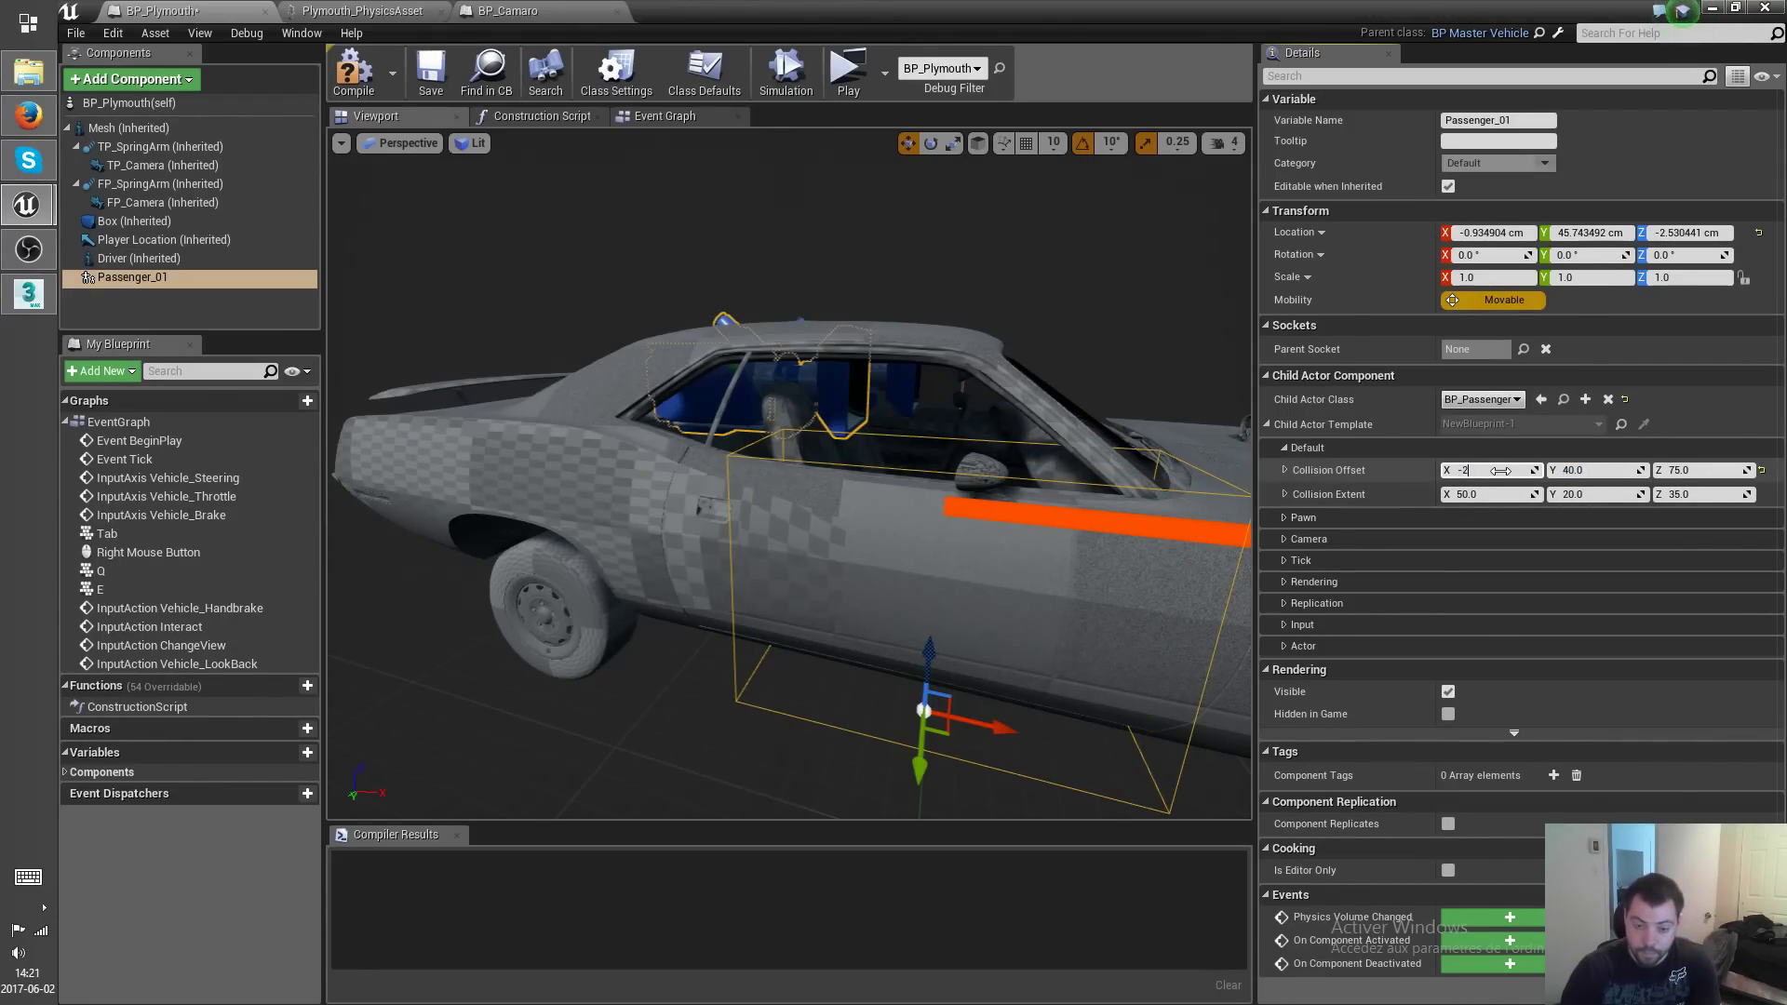
right_drag(1178, 544, 1415, 519)
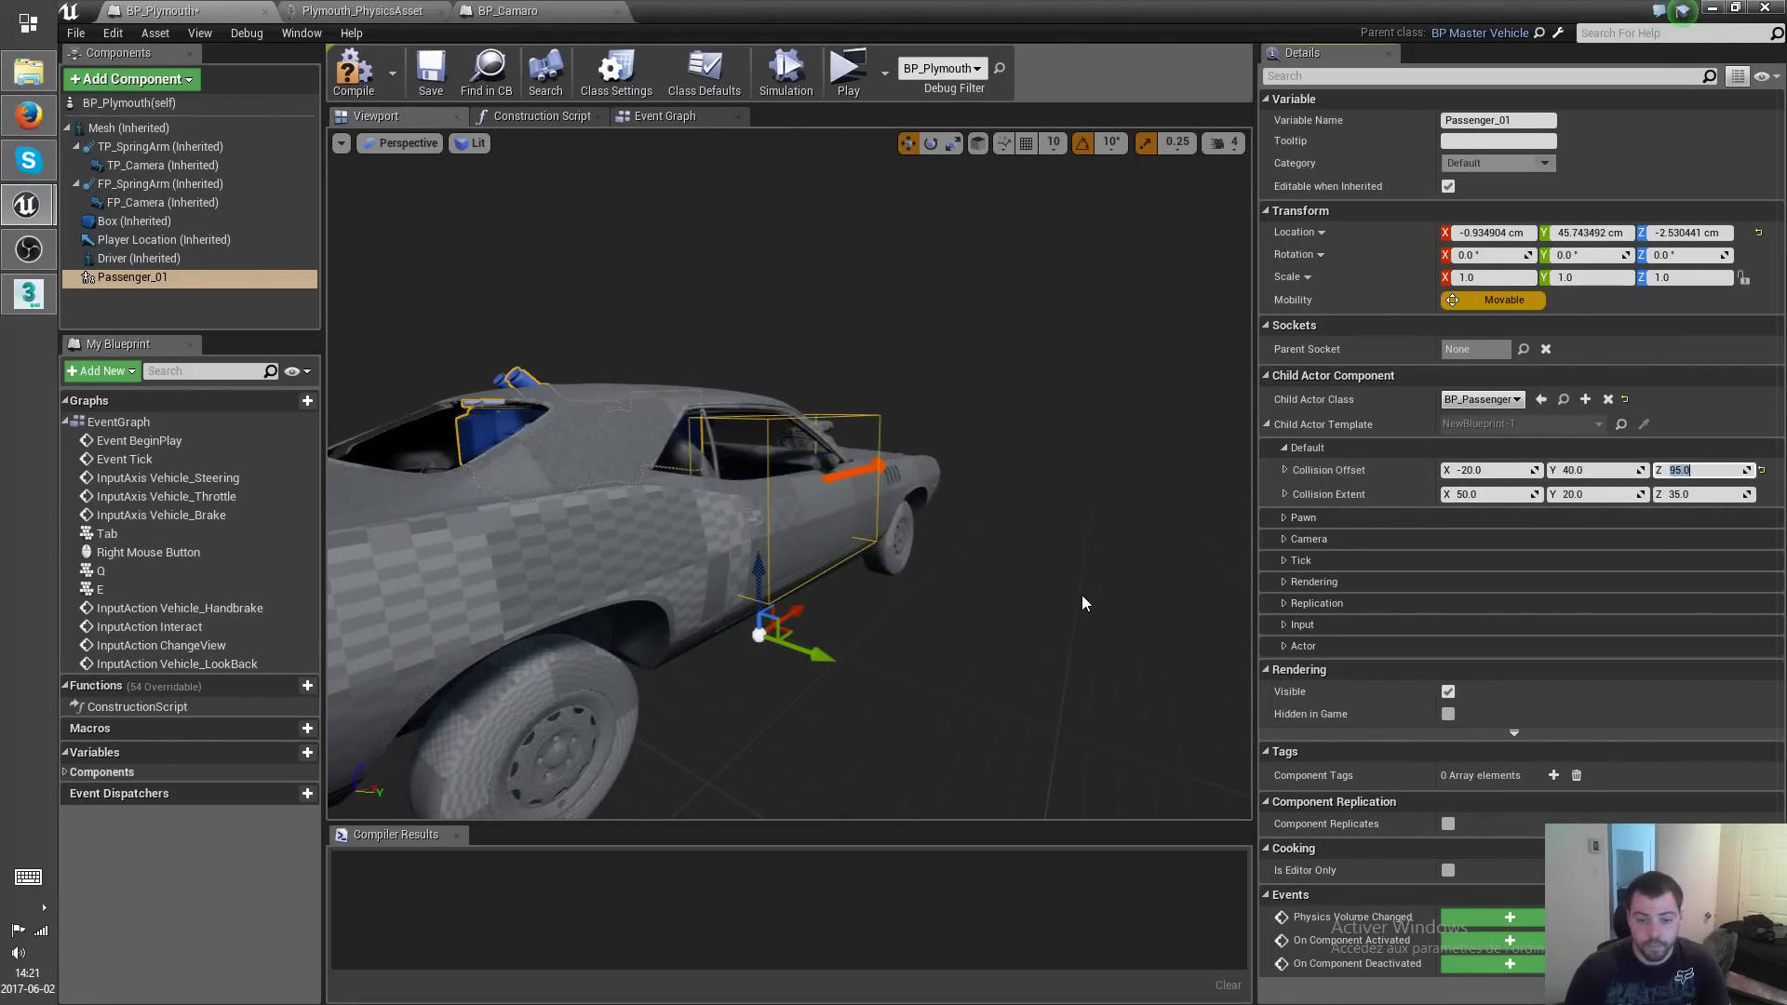
right_drag(1083, 603, 614, 605)
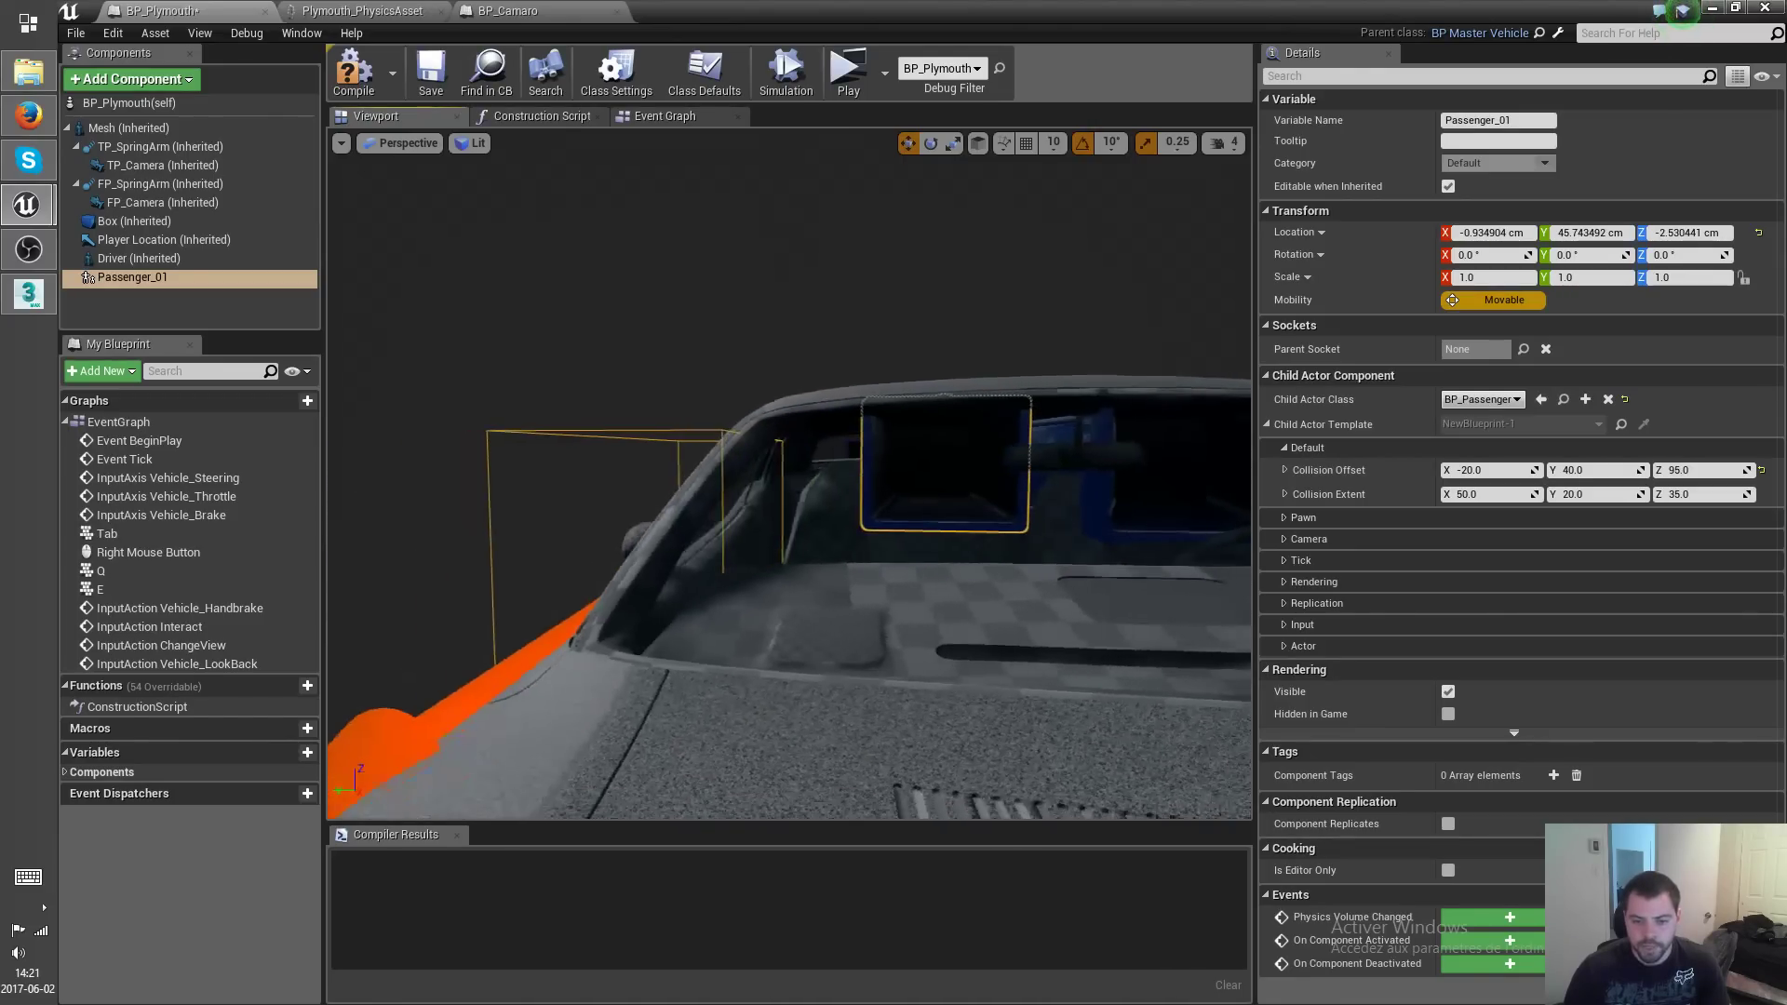
right_drag(1010, 609, 1024, 610)
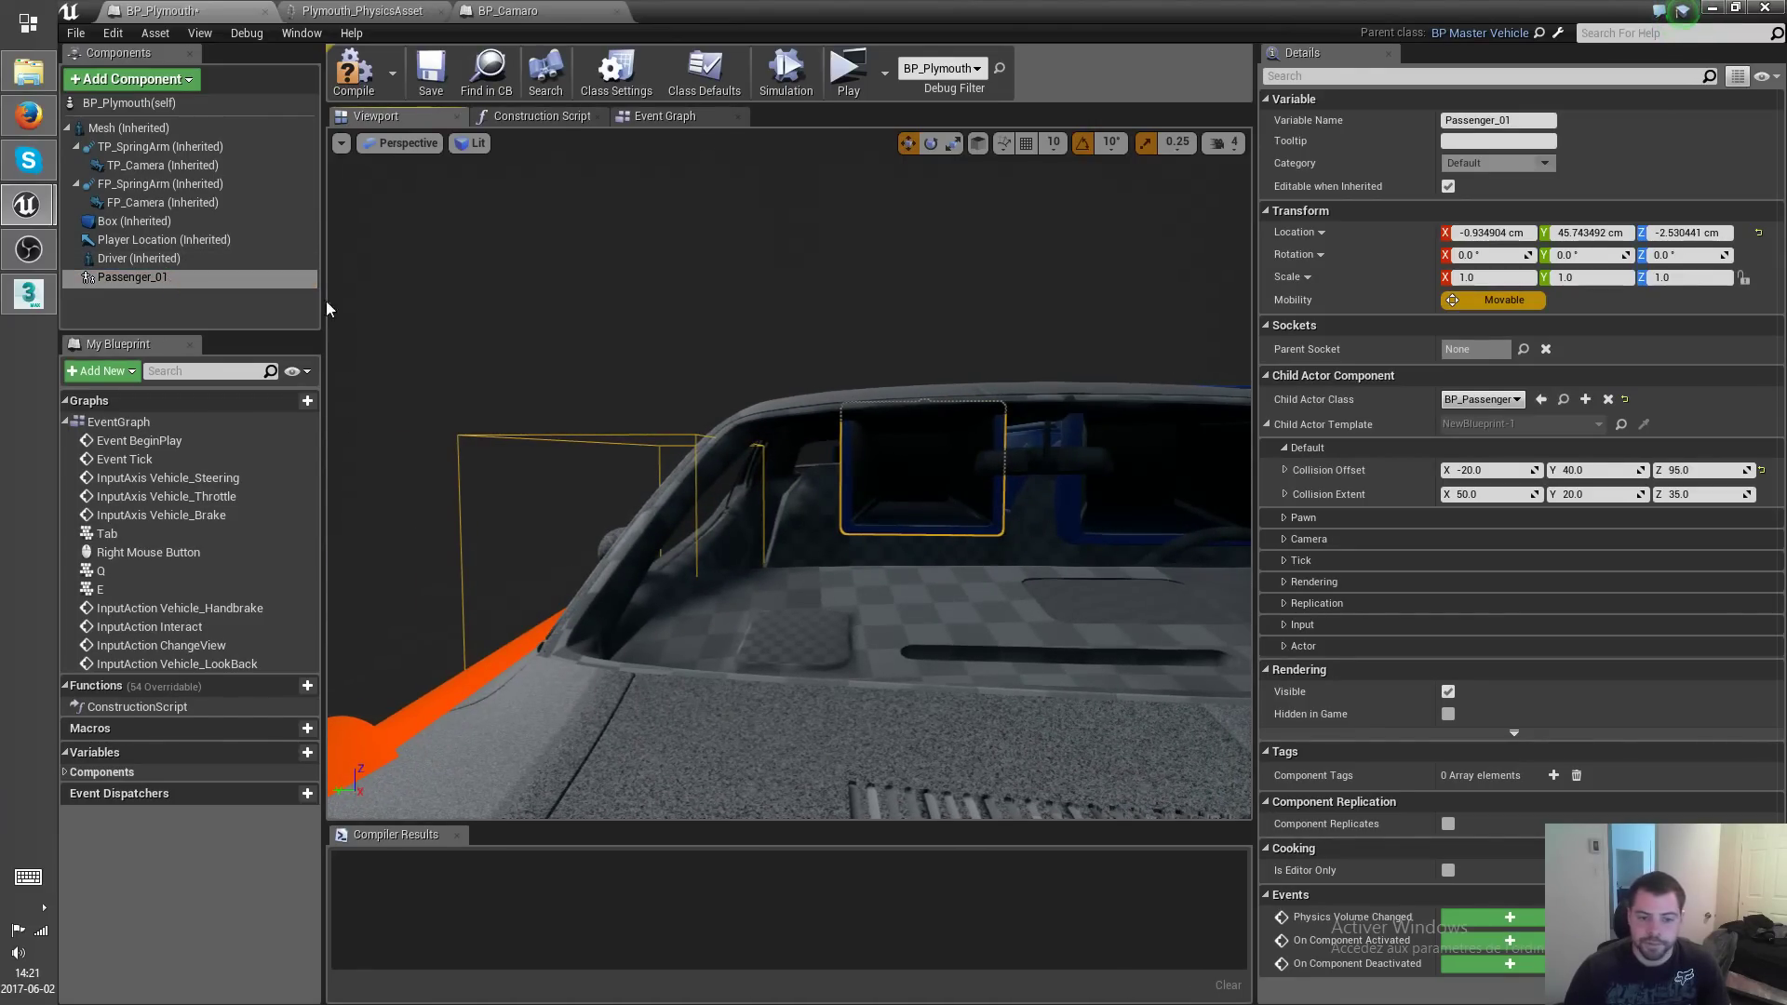
Move Passenger_01 sideways to about 68.8 cm in Y, set its Collision Offset Y to 20, and save the blueprint.
double_click(133, 276)
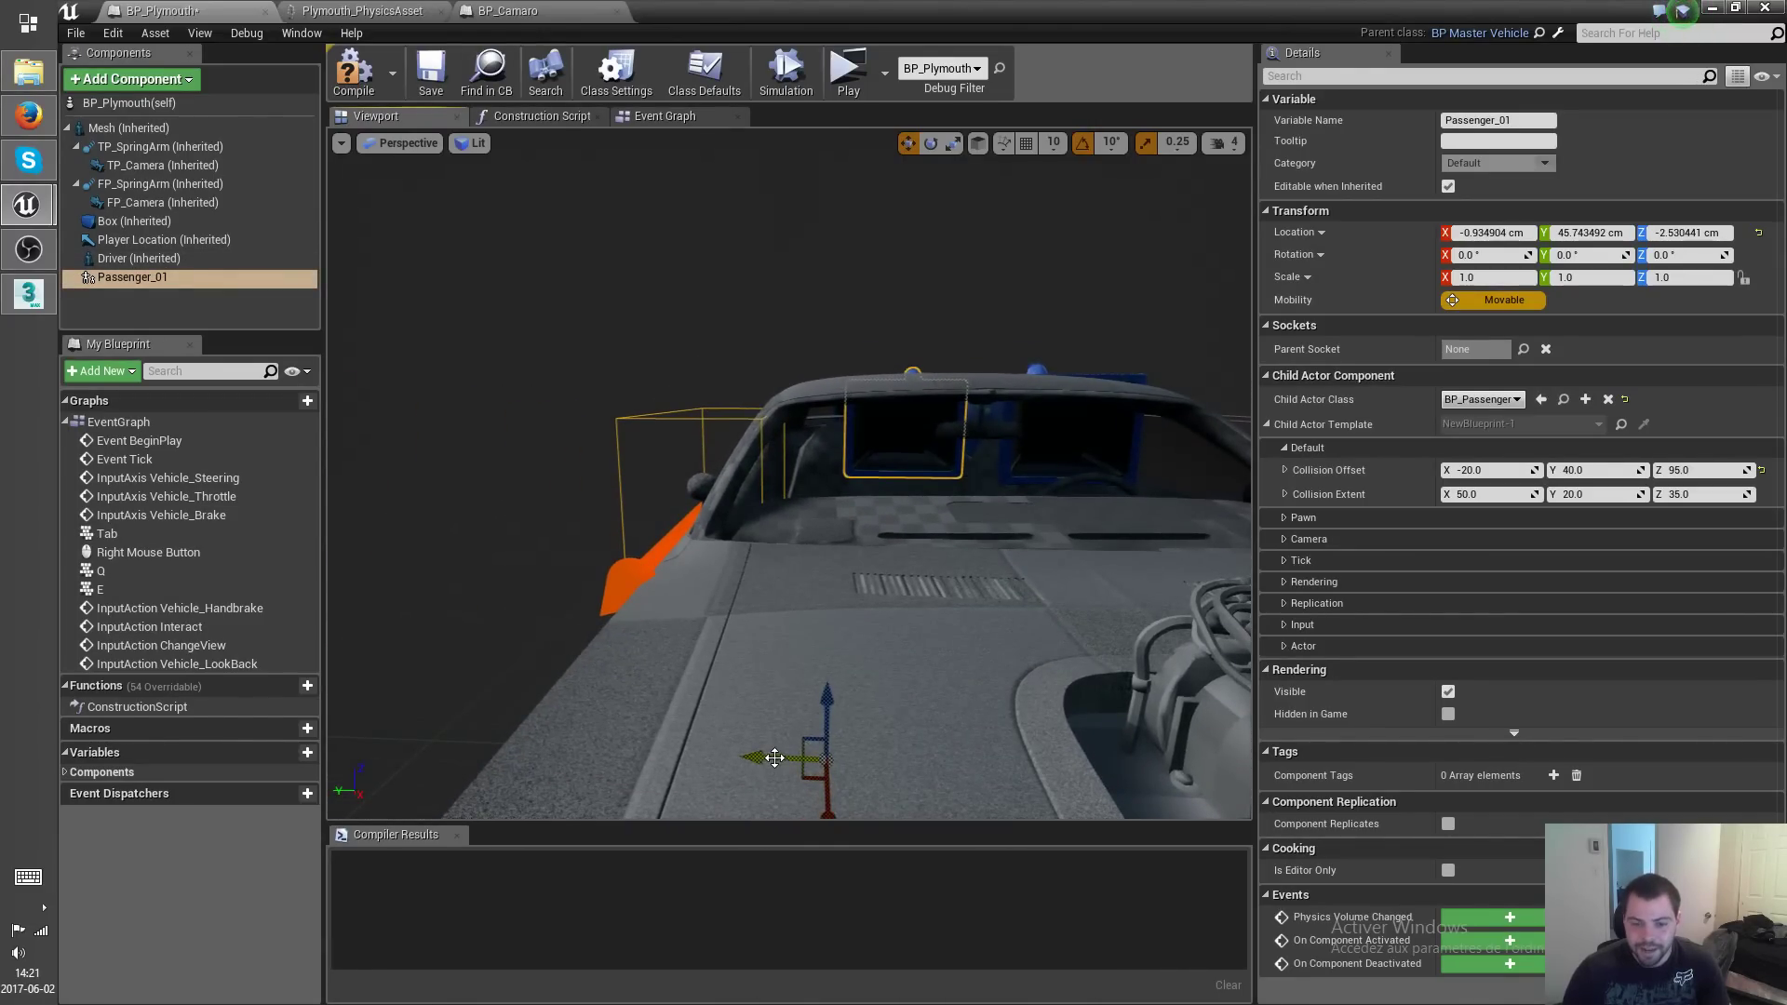
drag(760, 760, 707, 766)
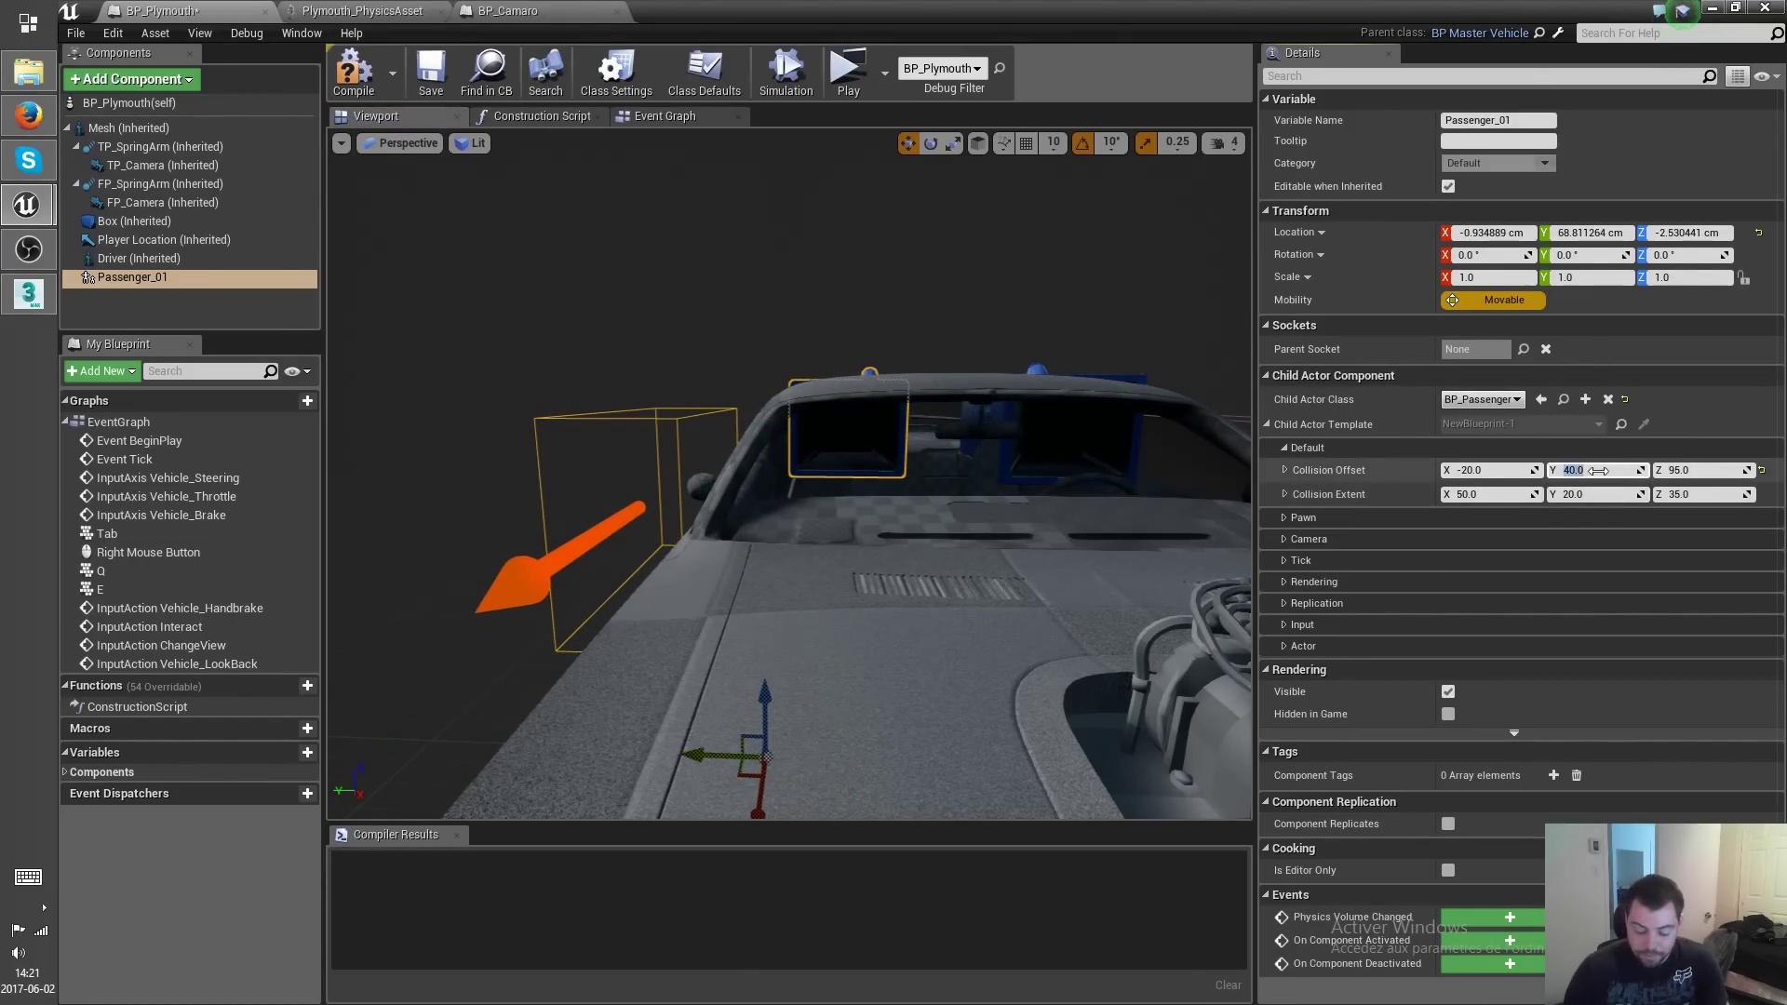
right_drag(870, 557, 870, 556)
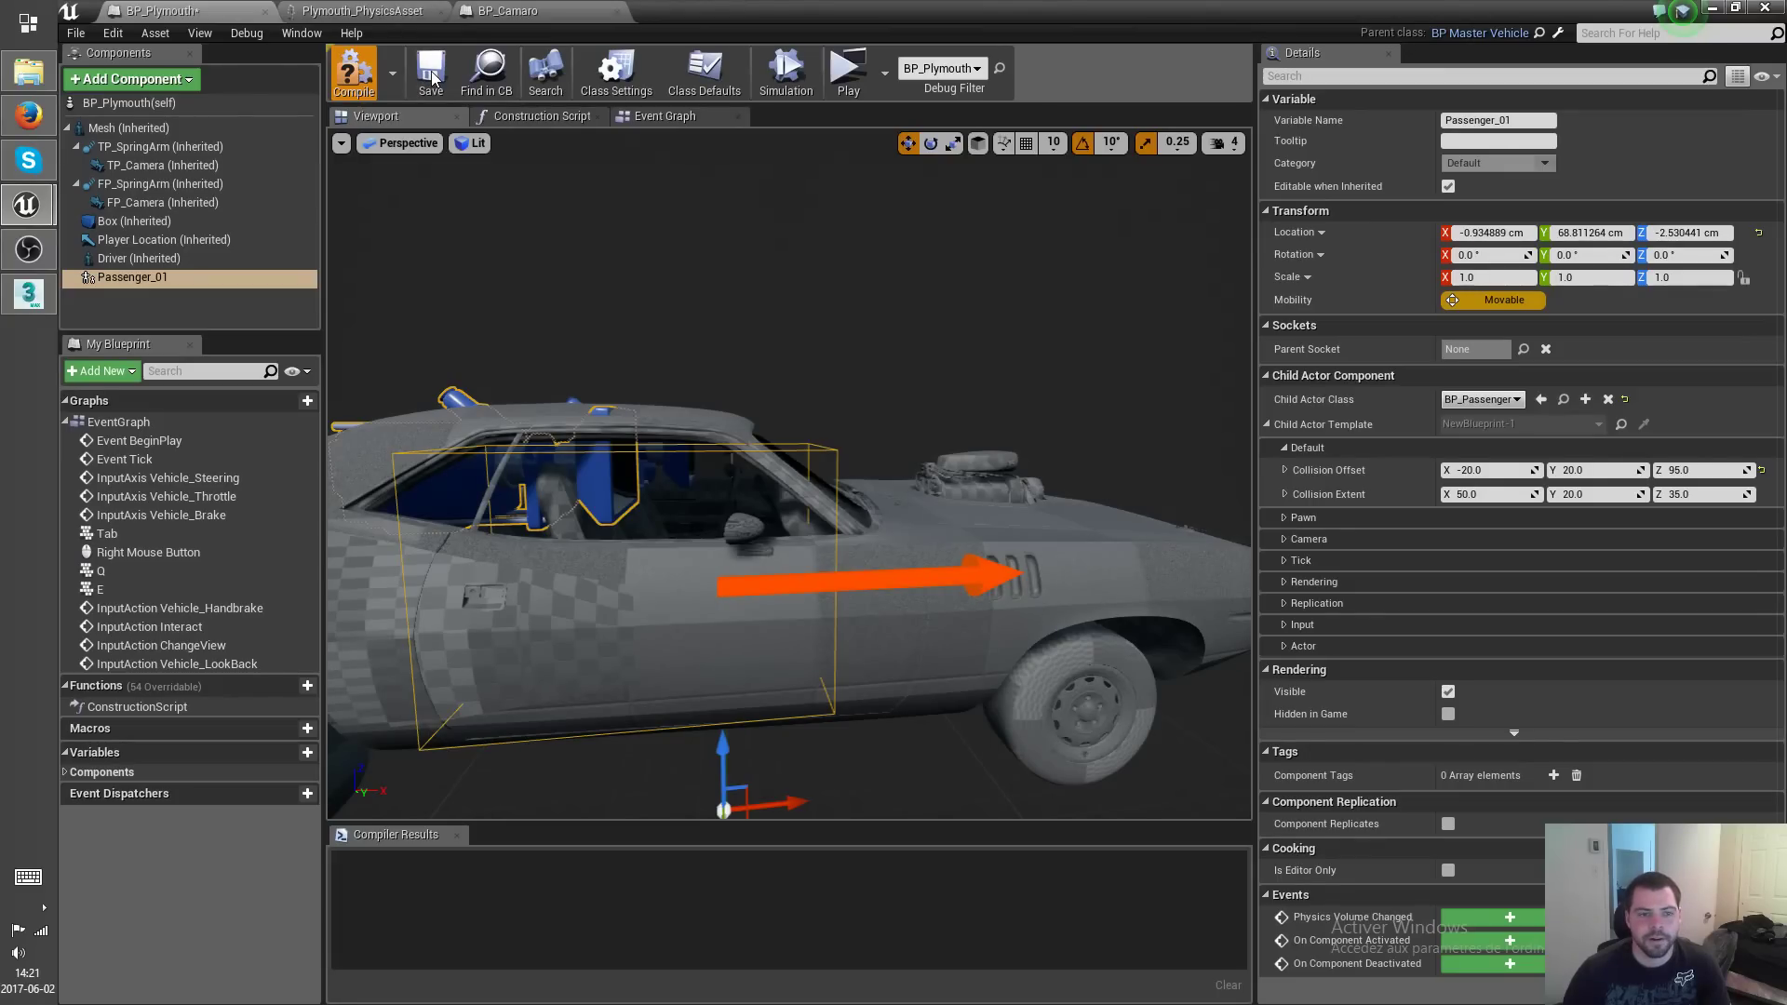
click(431, 76)
Return to the level, start a play-test, run the character around the Plymouth, get in and drive off briefly.
click(1713, 9)
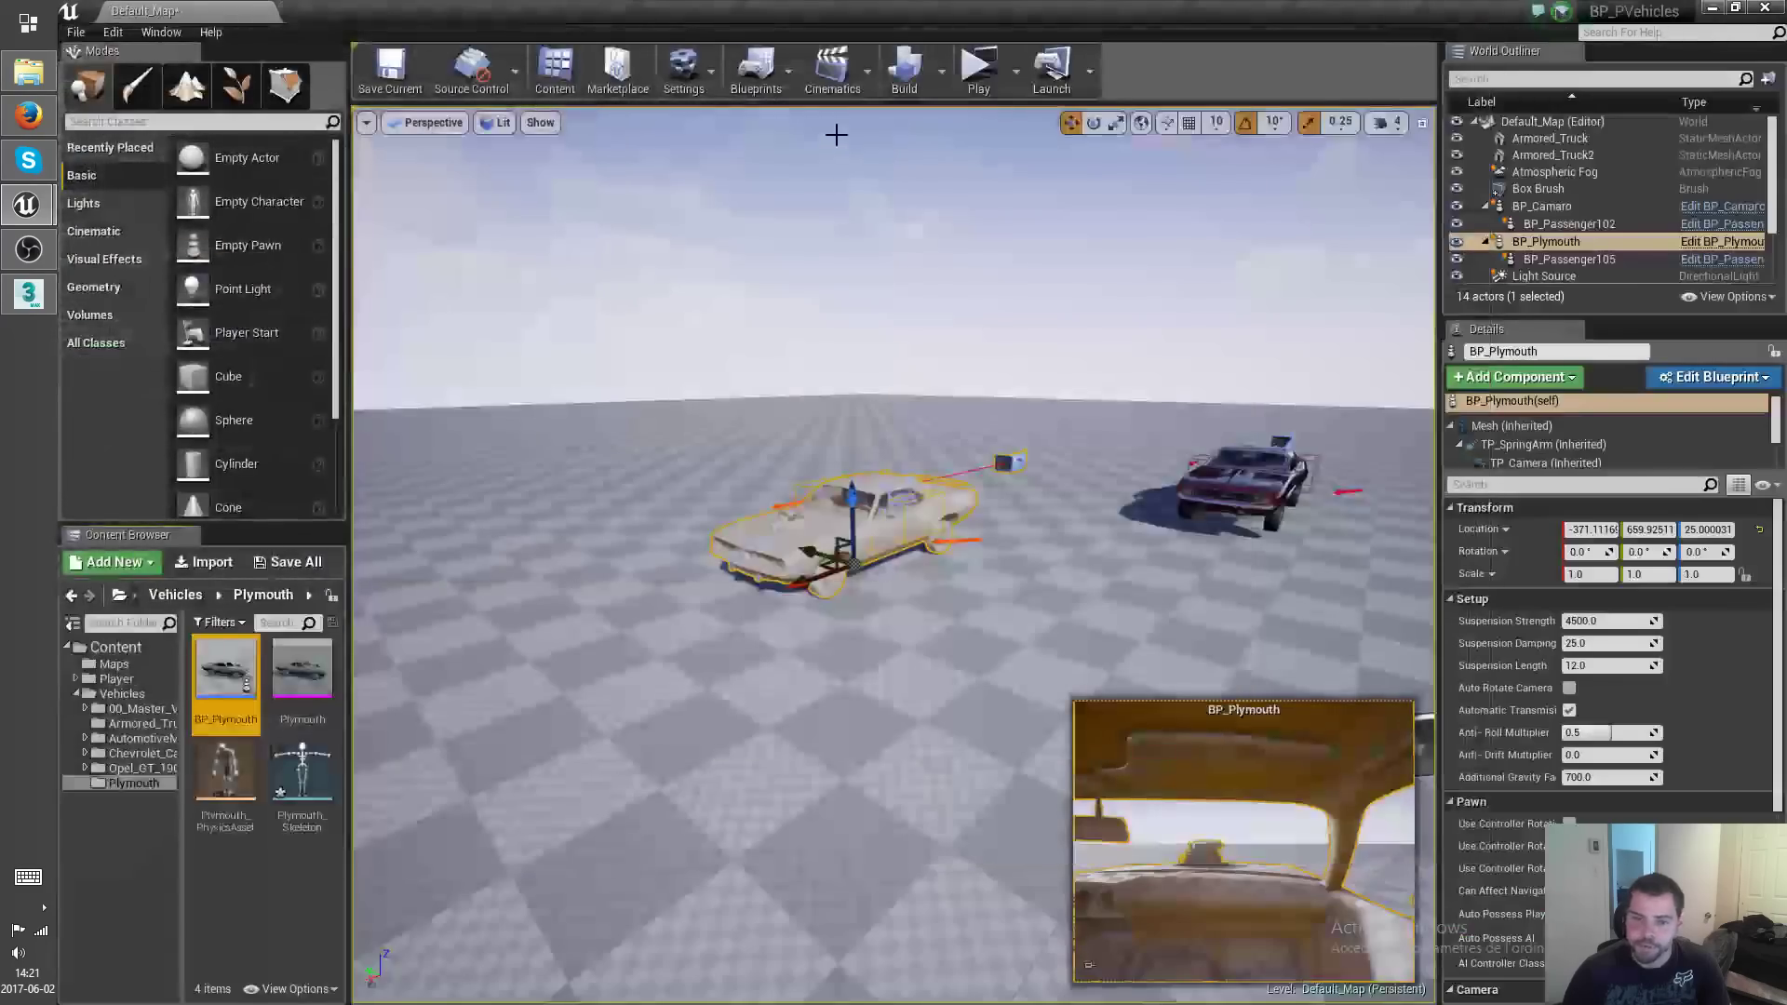
click(963, 86)
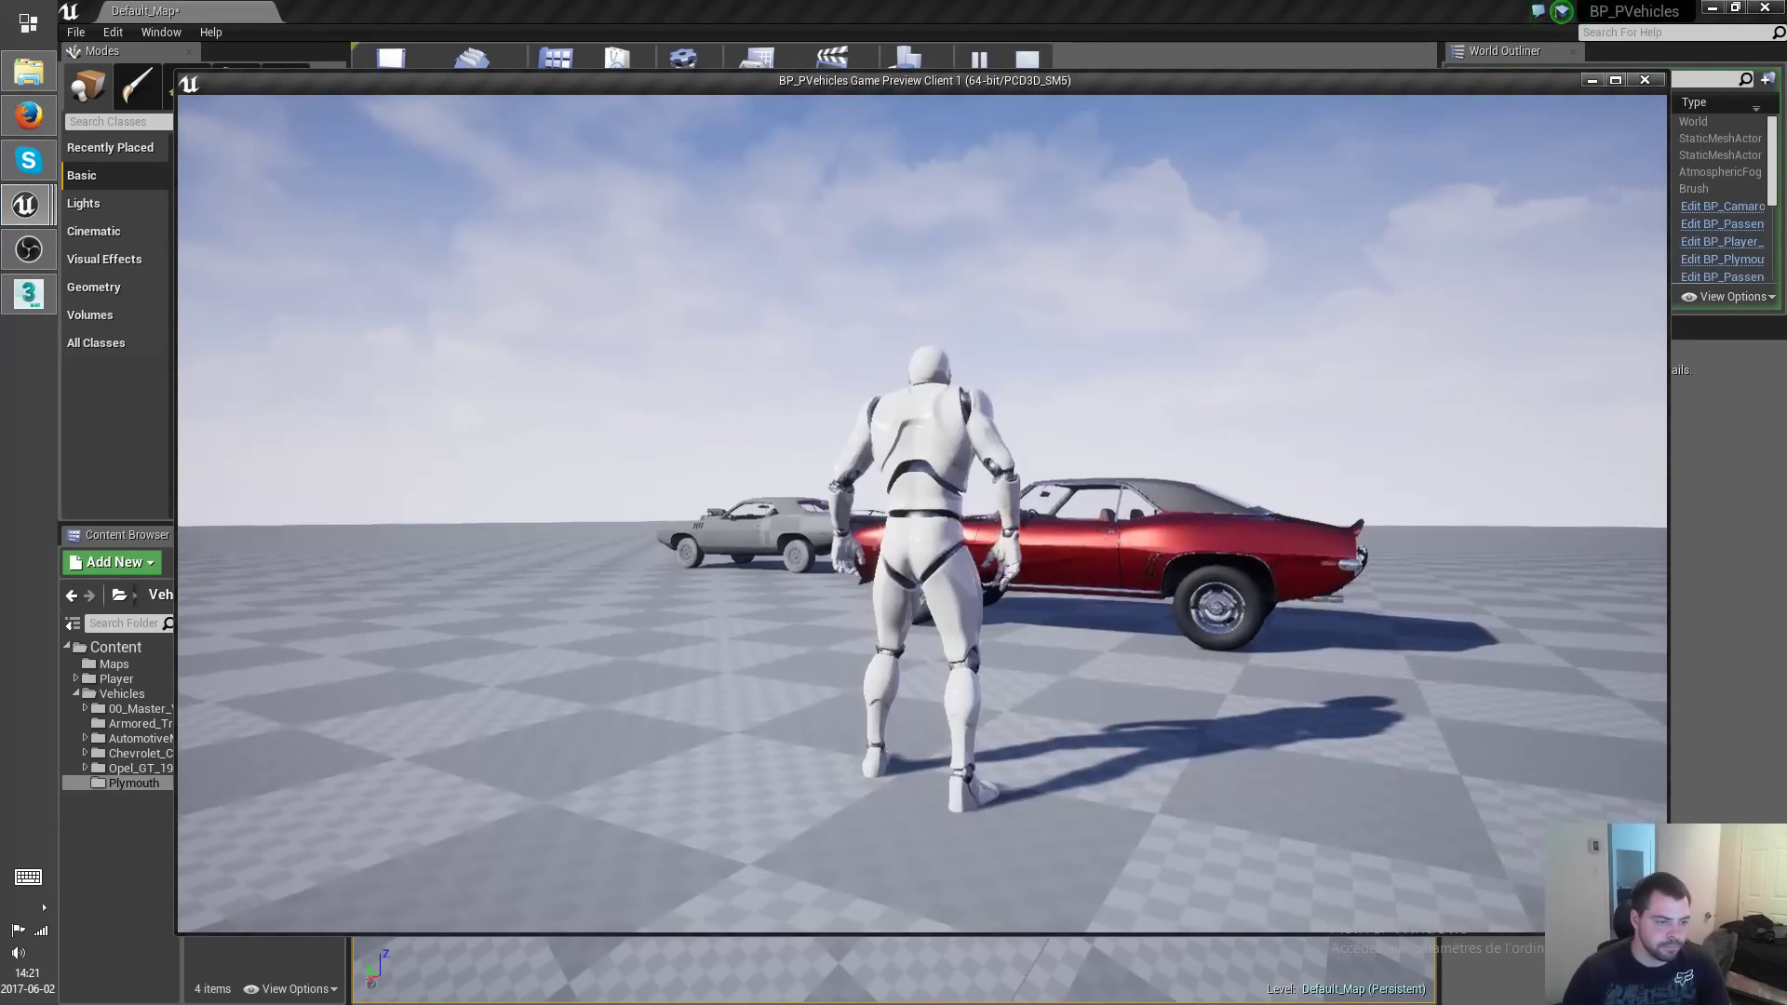
key(a)
key(w)
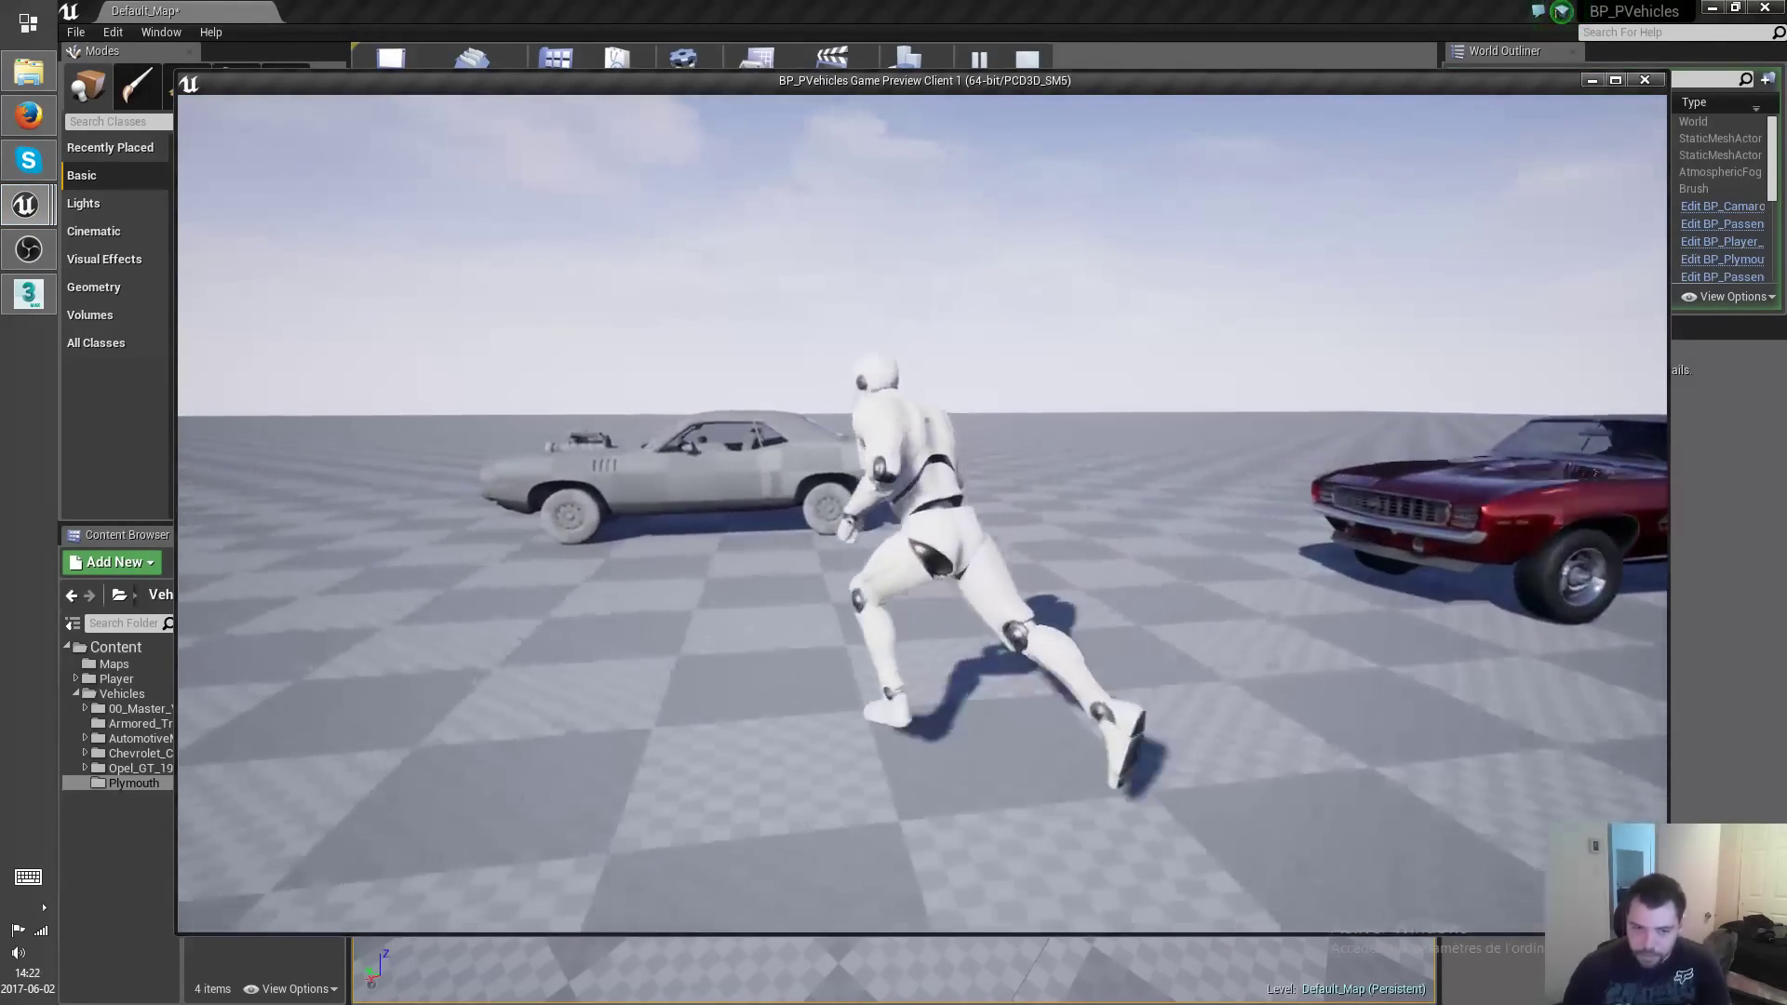
key(w)
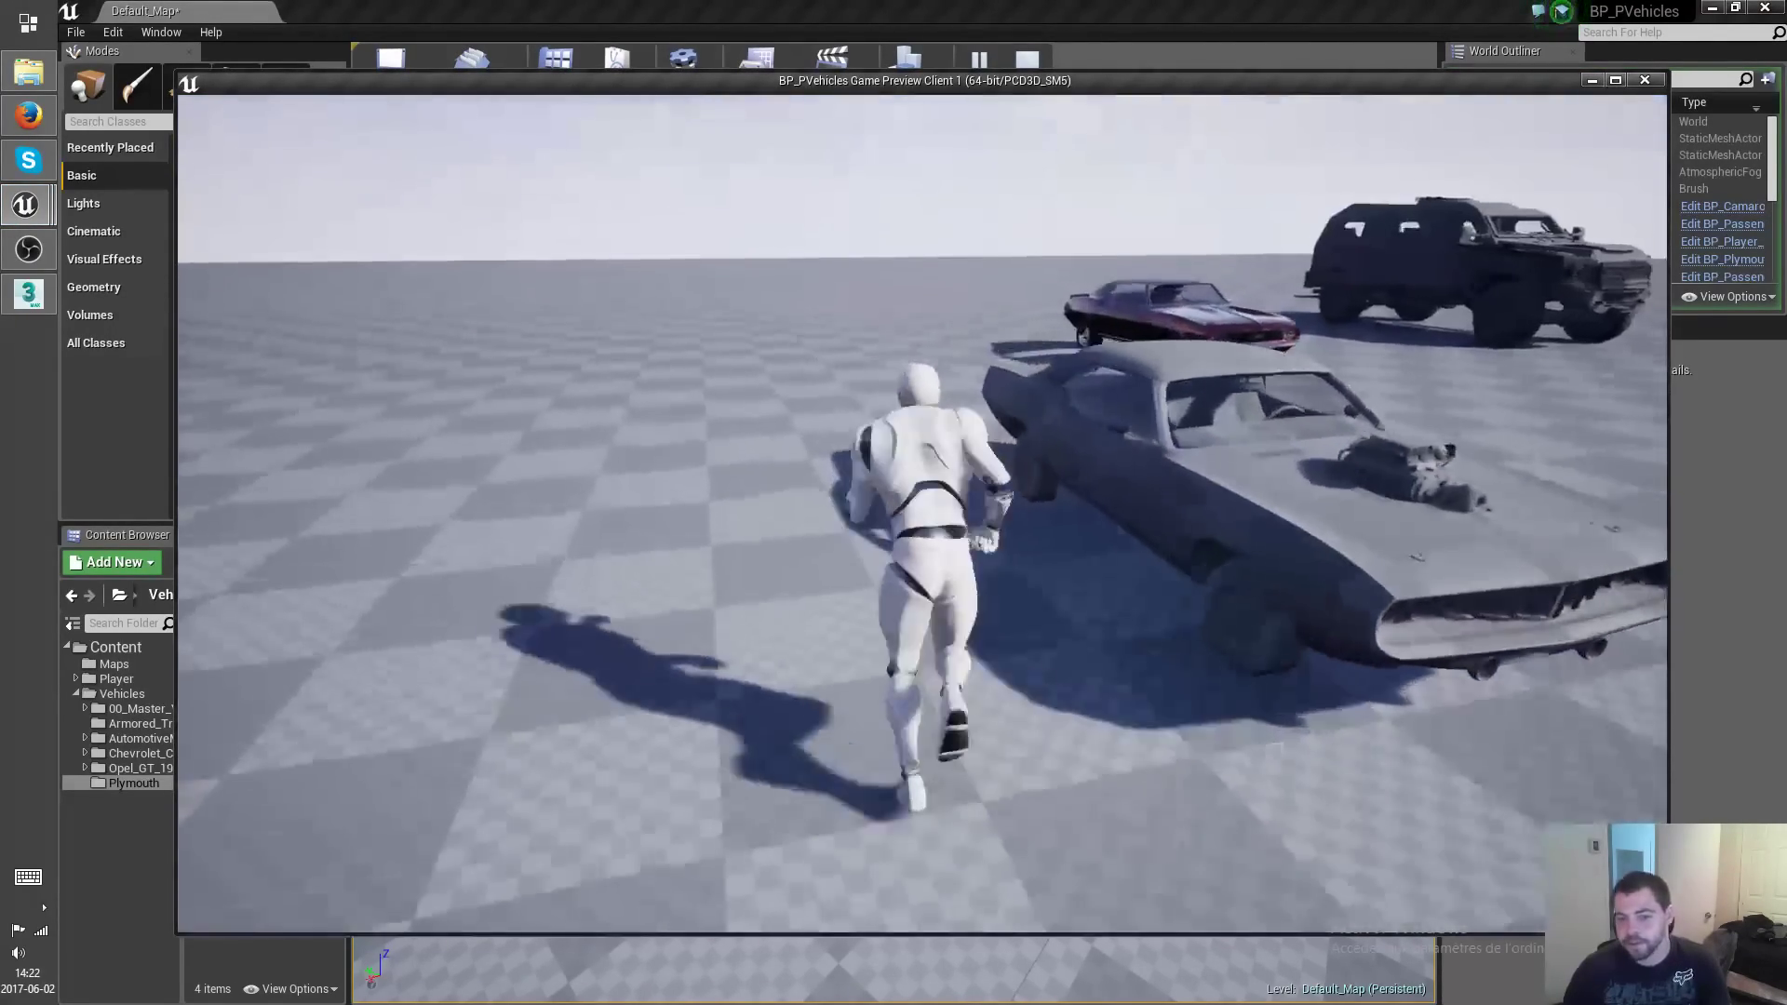
key(e)
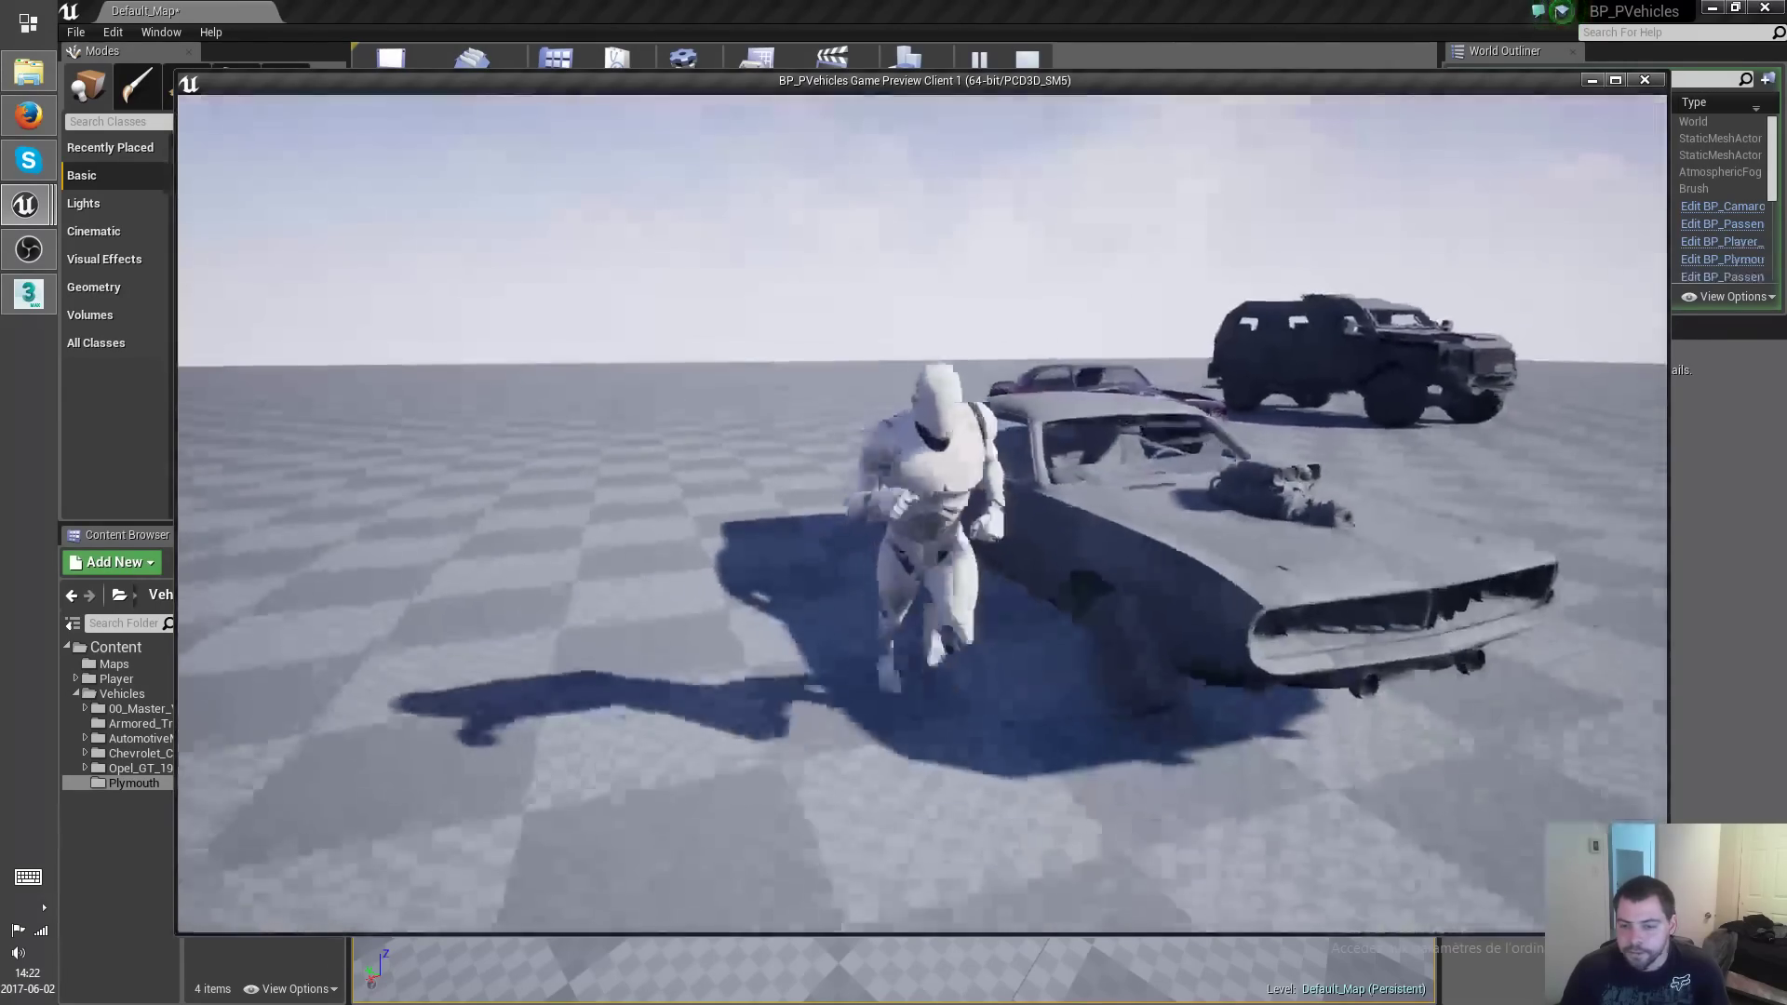
key(e)
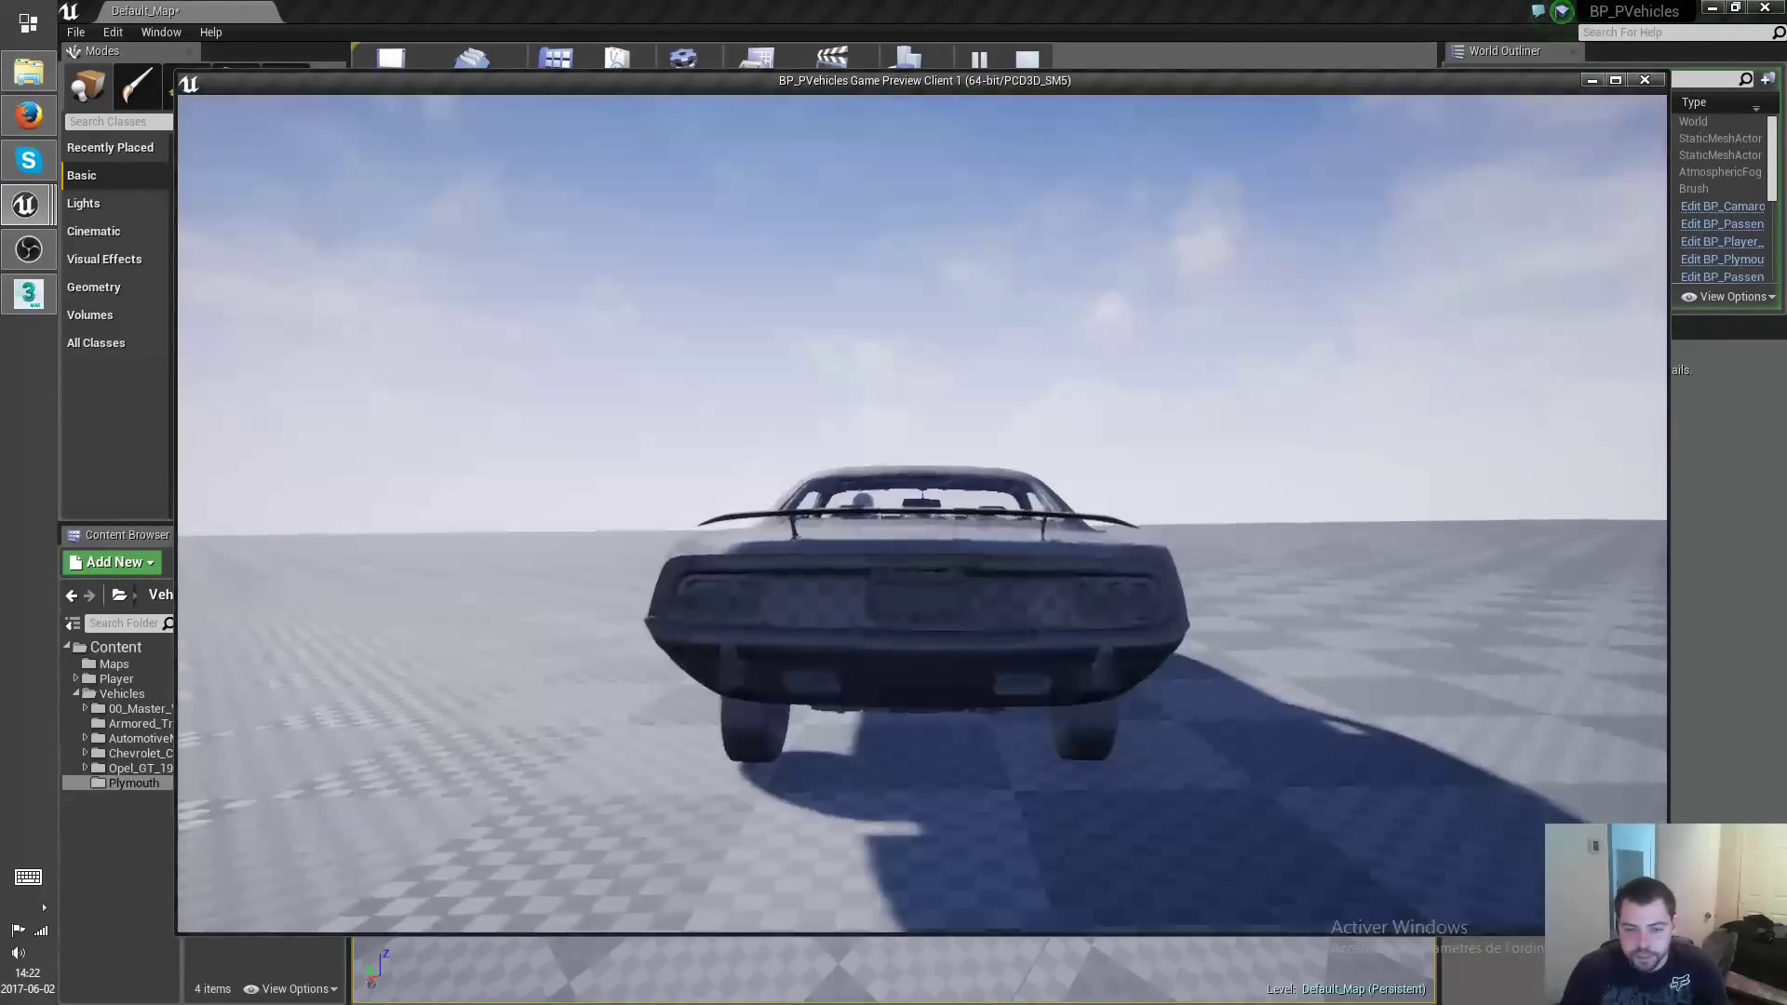
key(w)
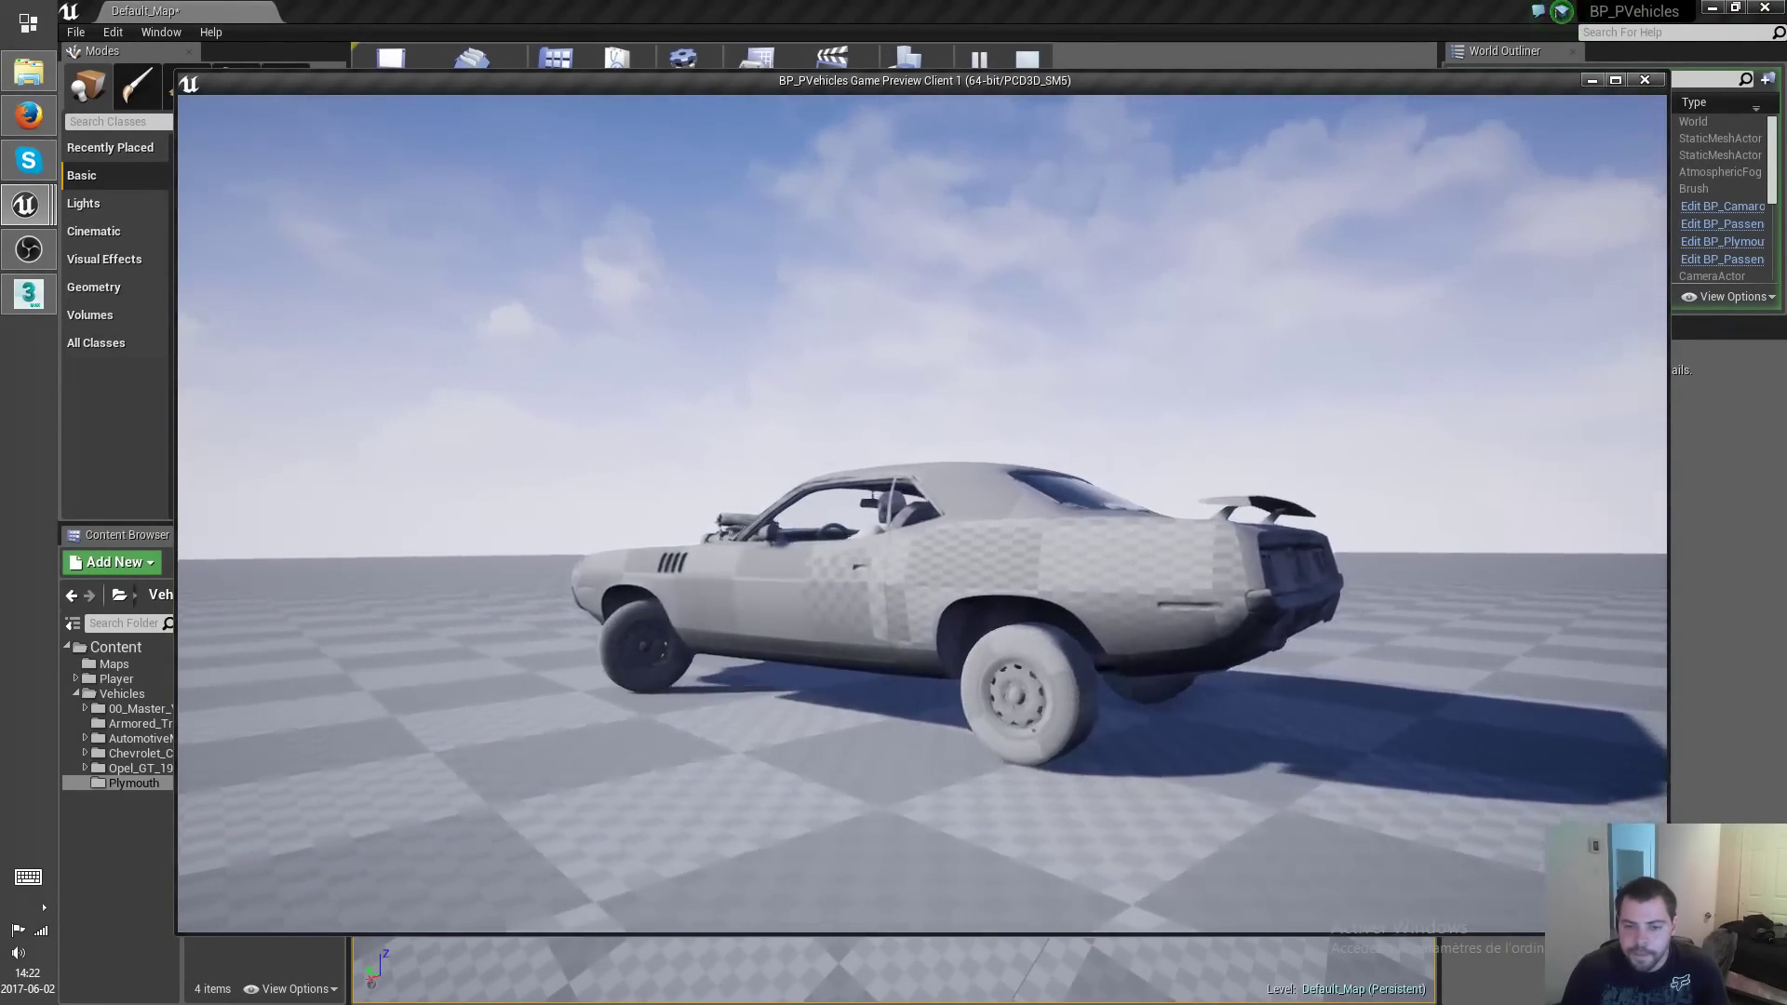
Get out of the Plymouth, run around its front and side to examine its ride height, and get back in.
key(e)
key(s)
key(a)
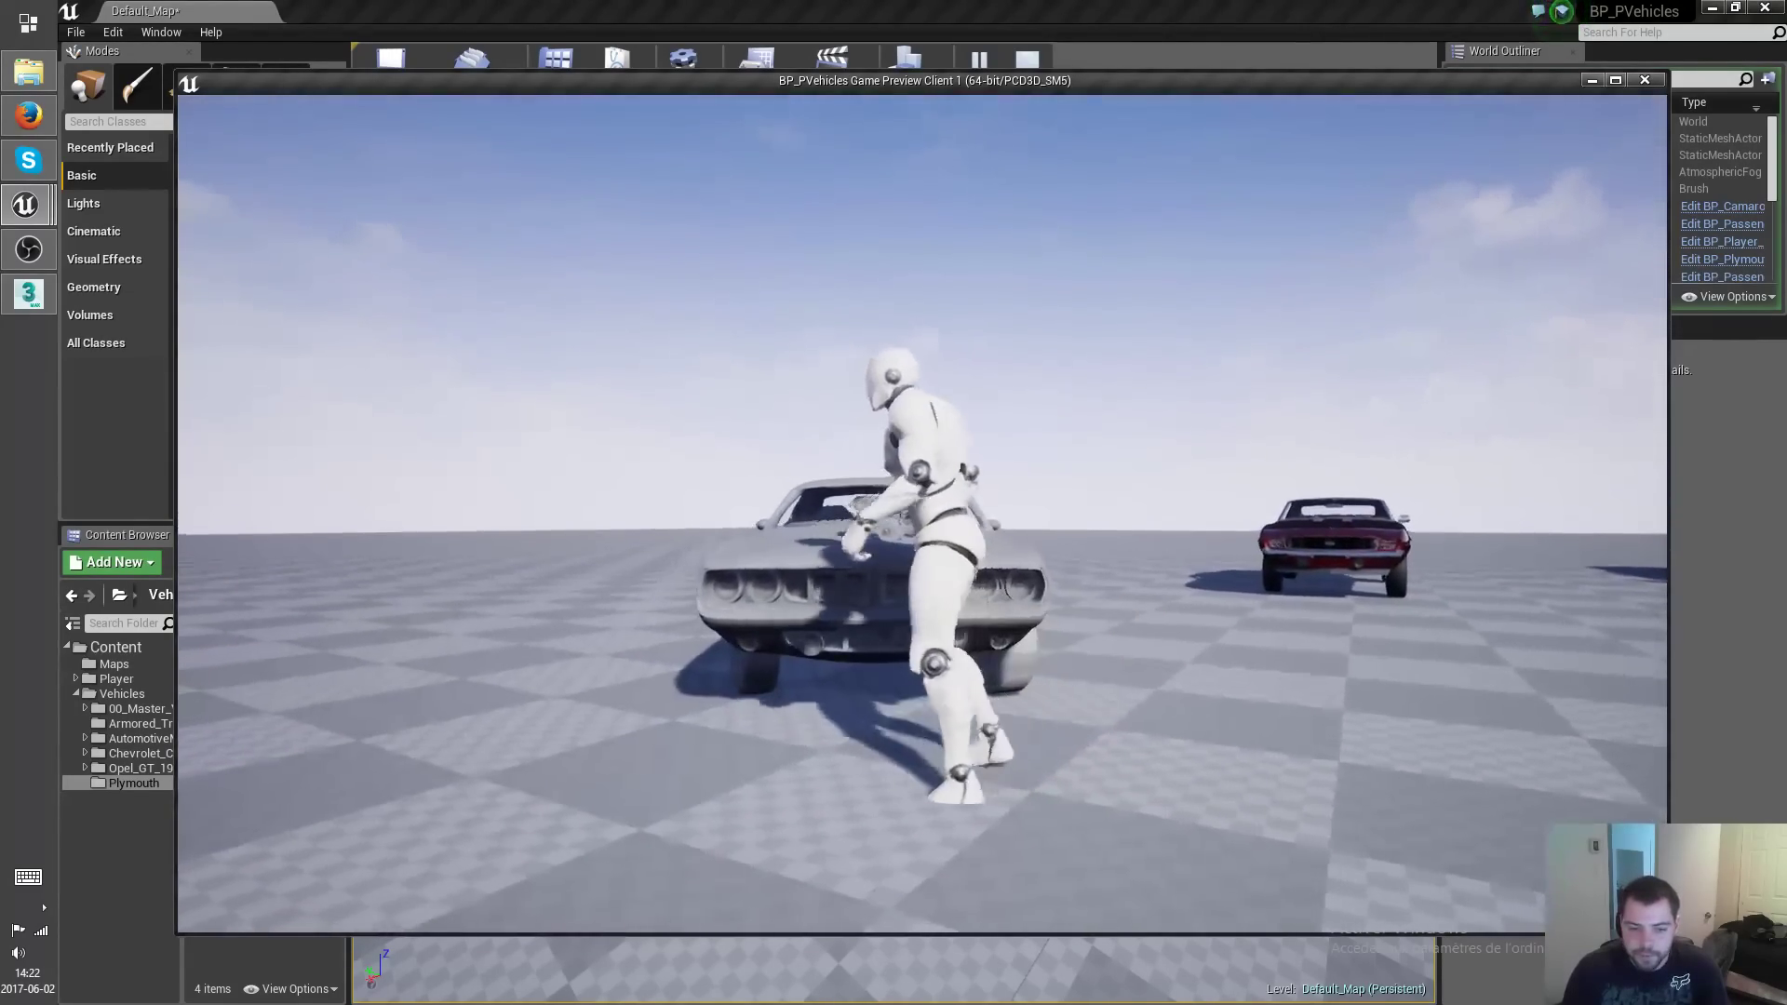
key(w)
key(d)
key(d)
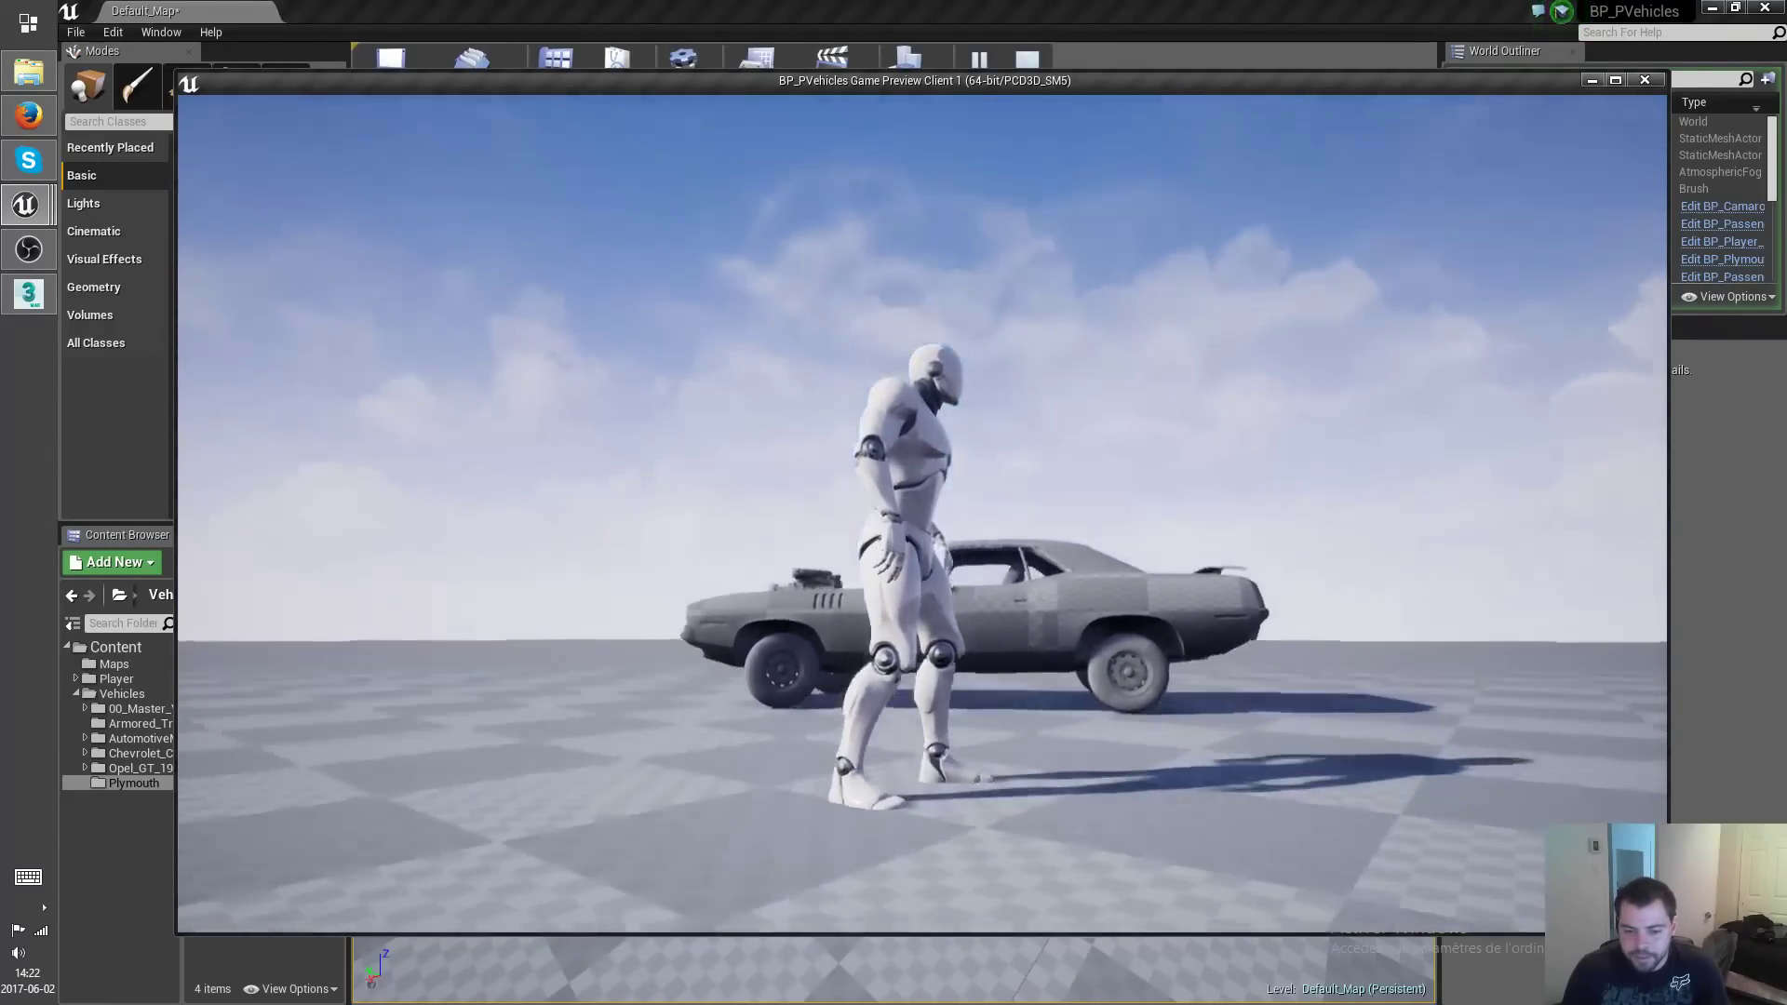
key(w)
key(e)
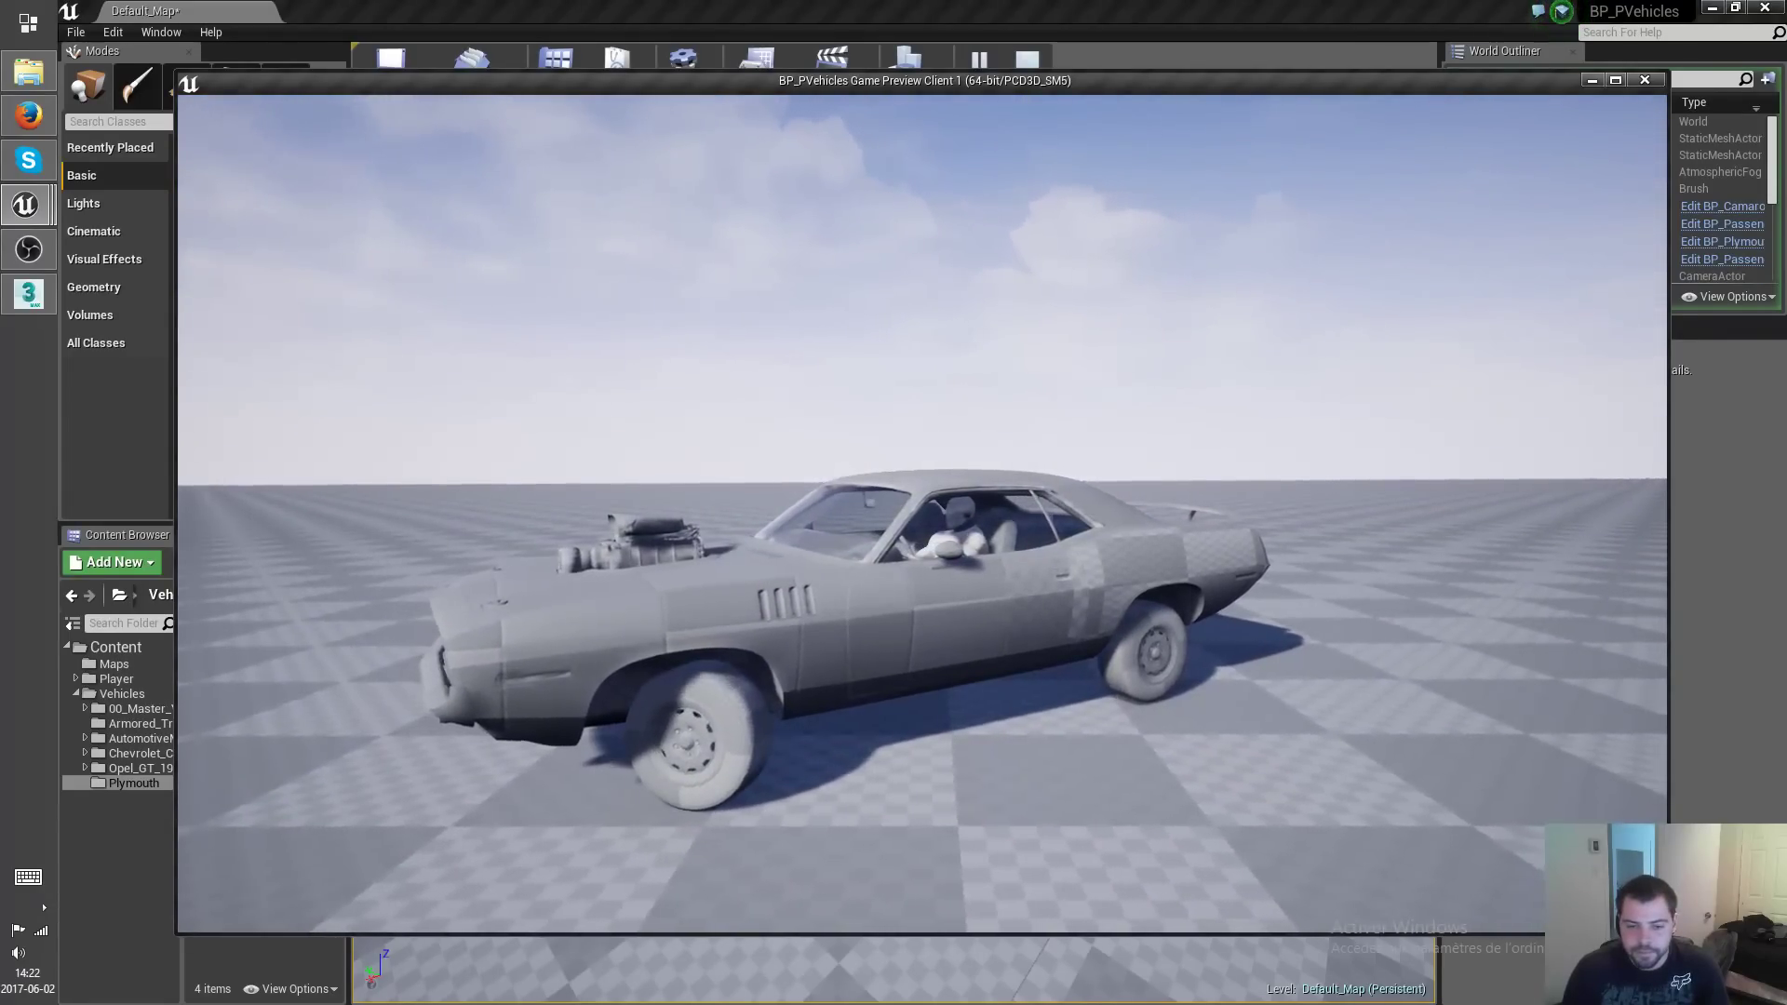
Drive the Plymouth with steering while viewing it from the rear and front sides, and brake to a stop.
drag(1099, 570, 1042, 591)
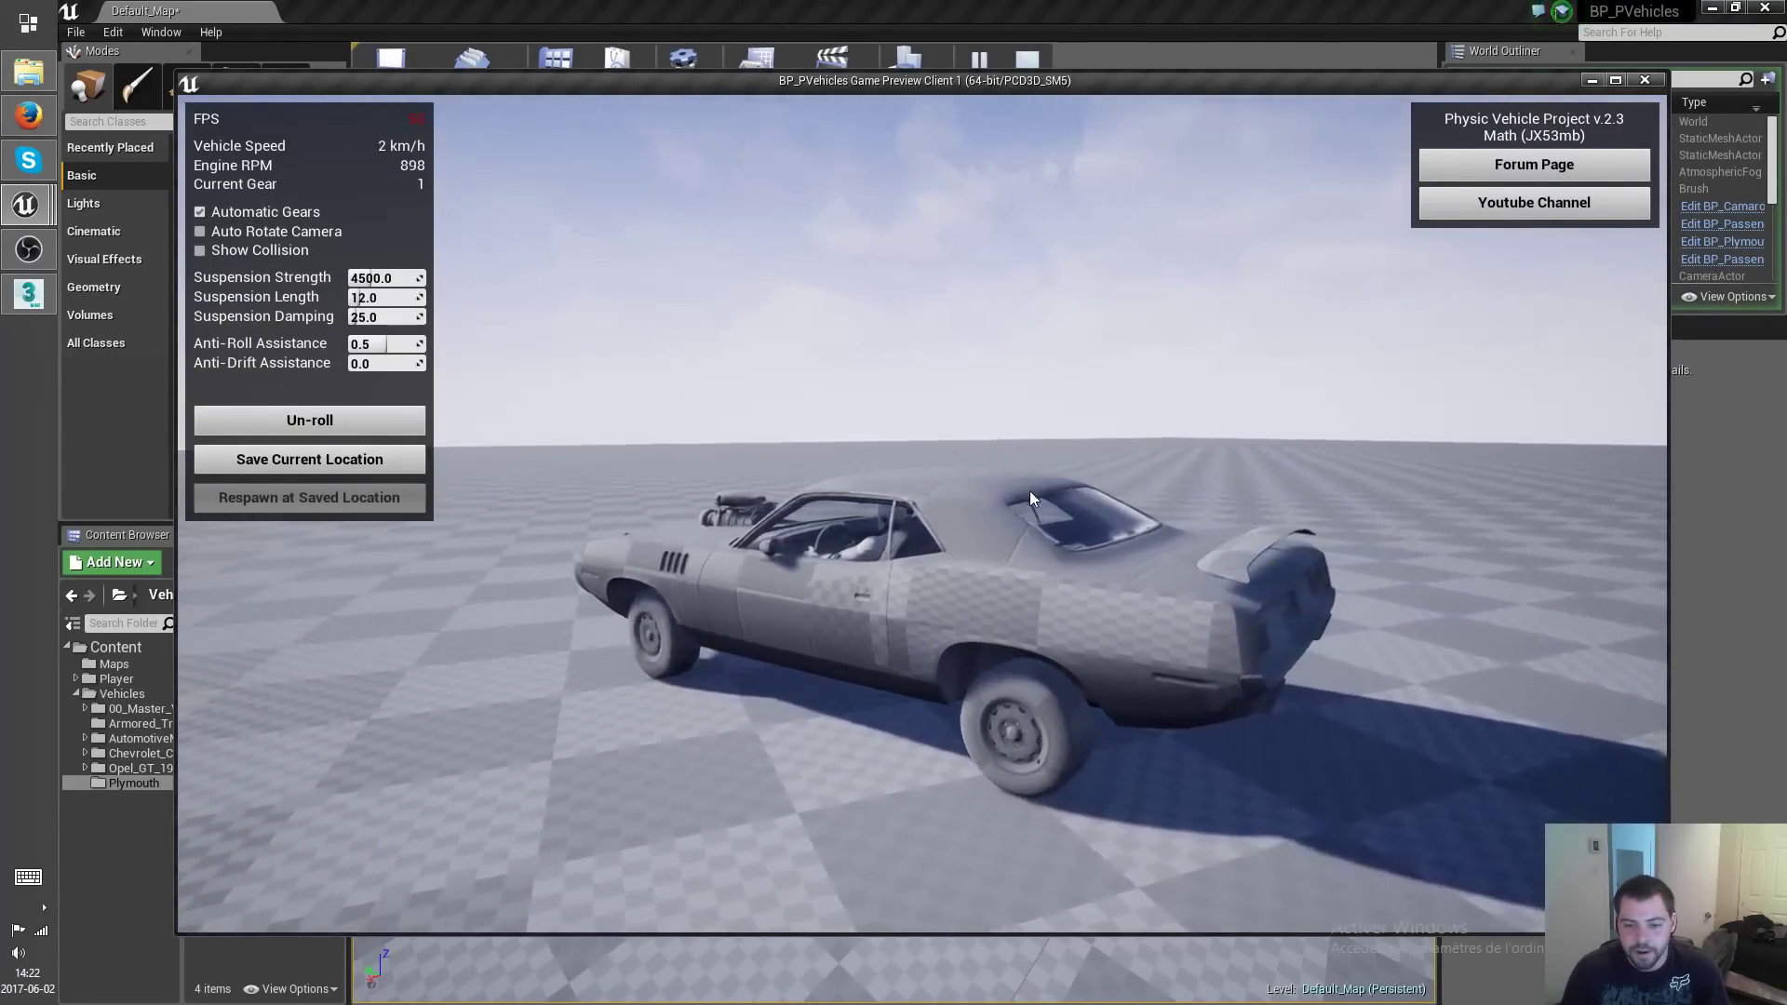
key(w)
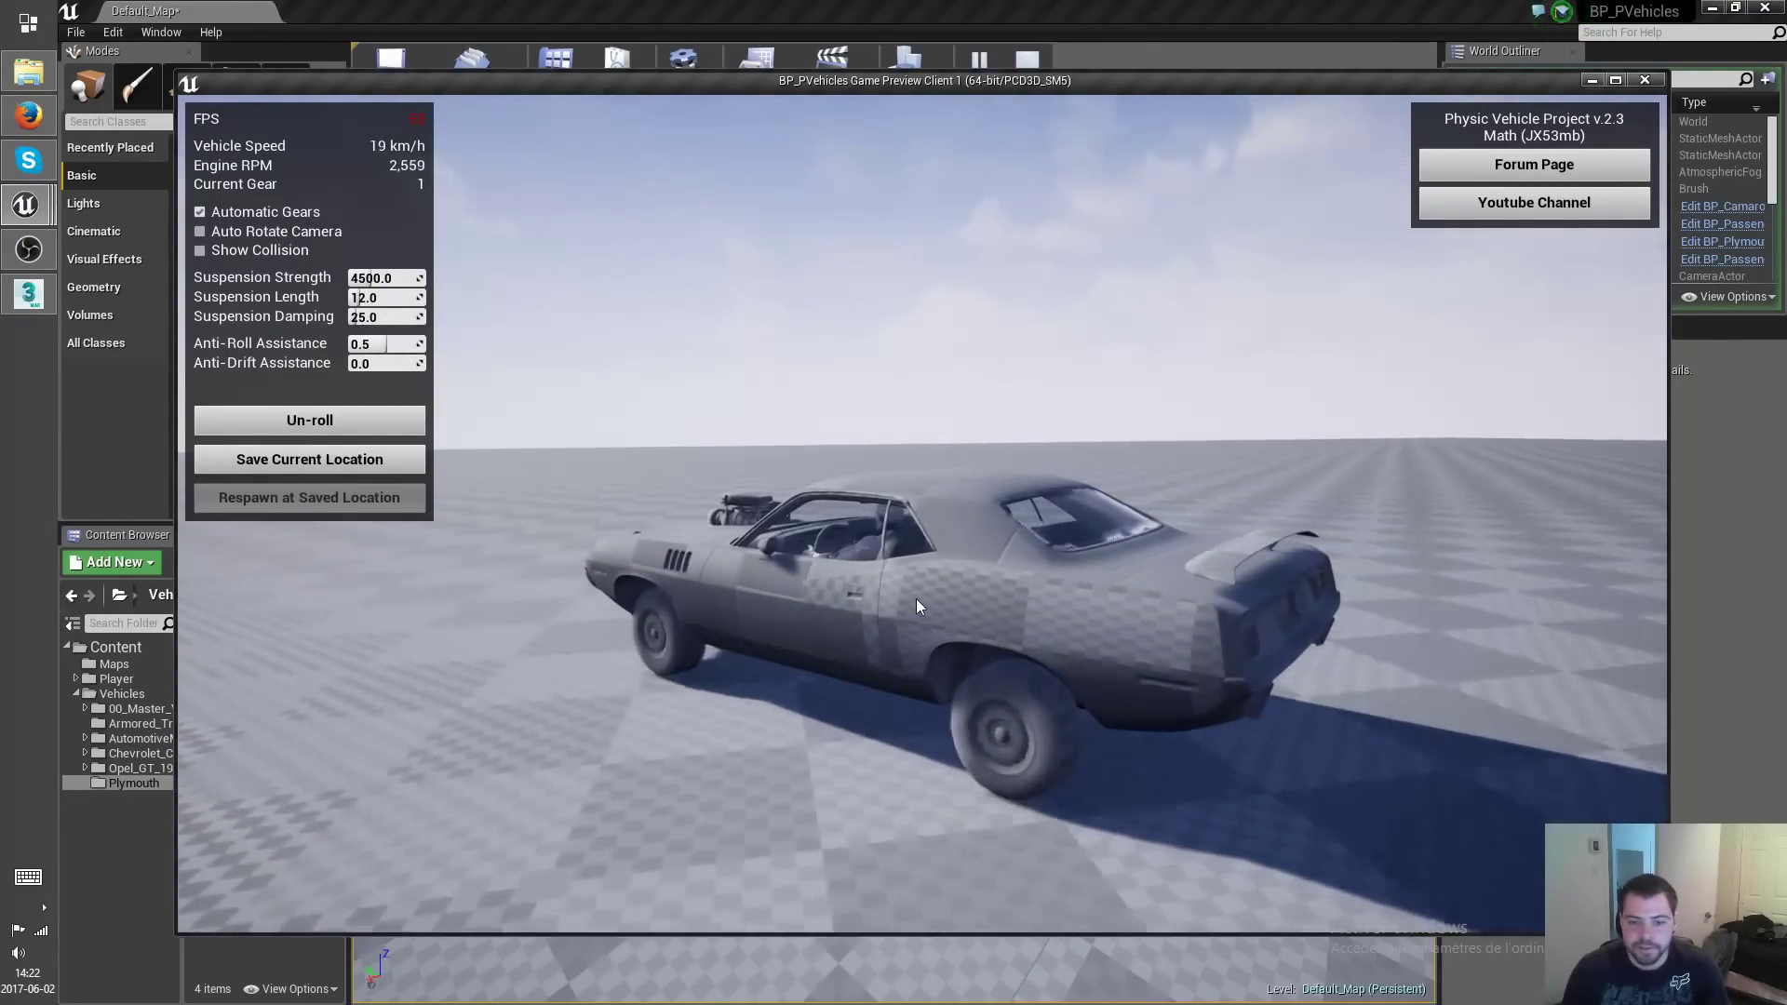
drag(917, 599, 944, 598)
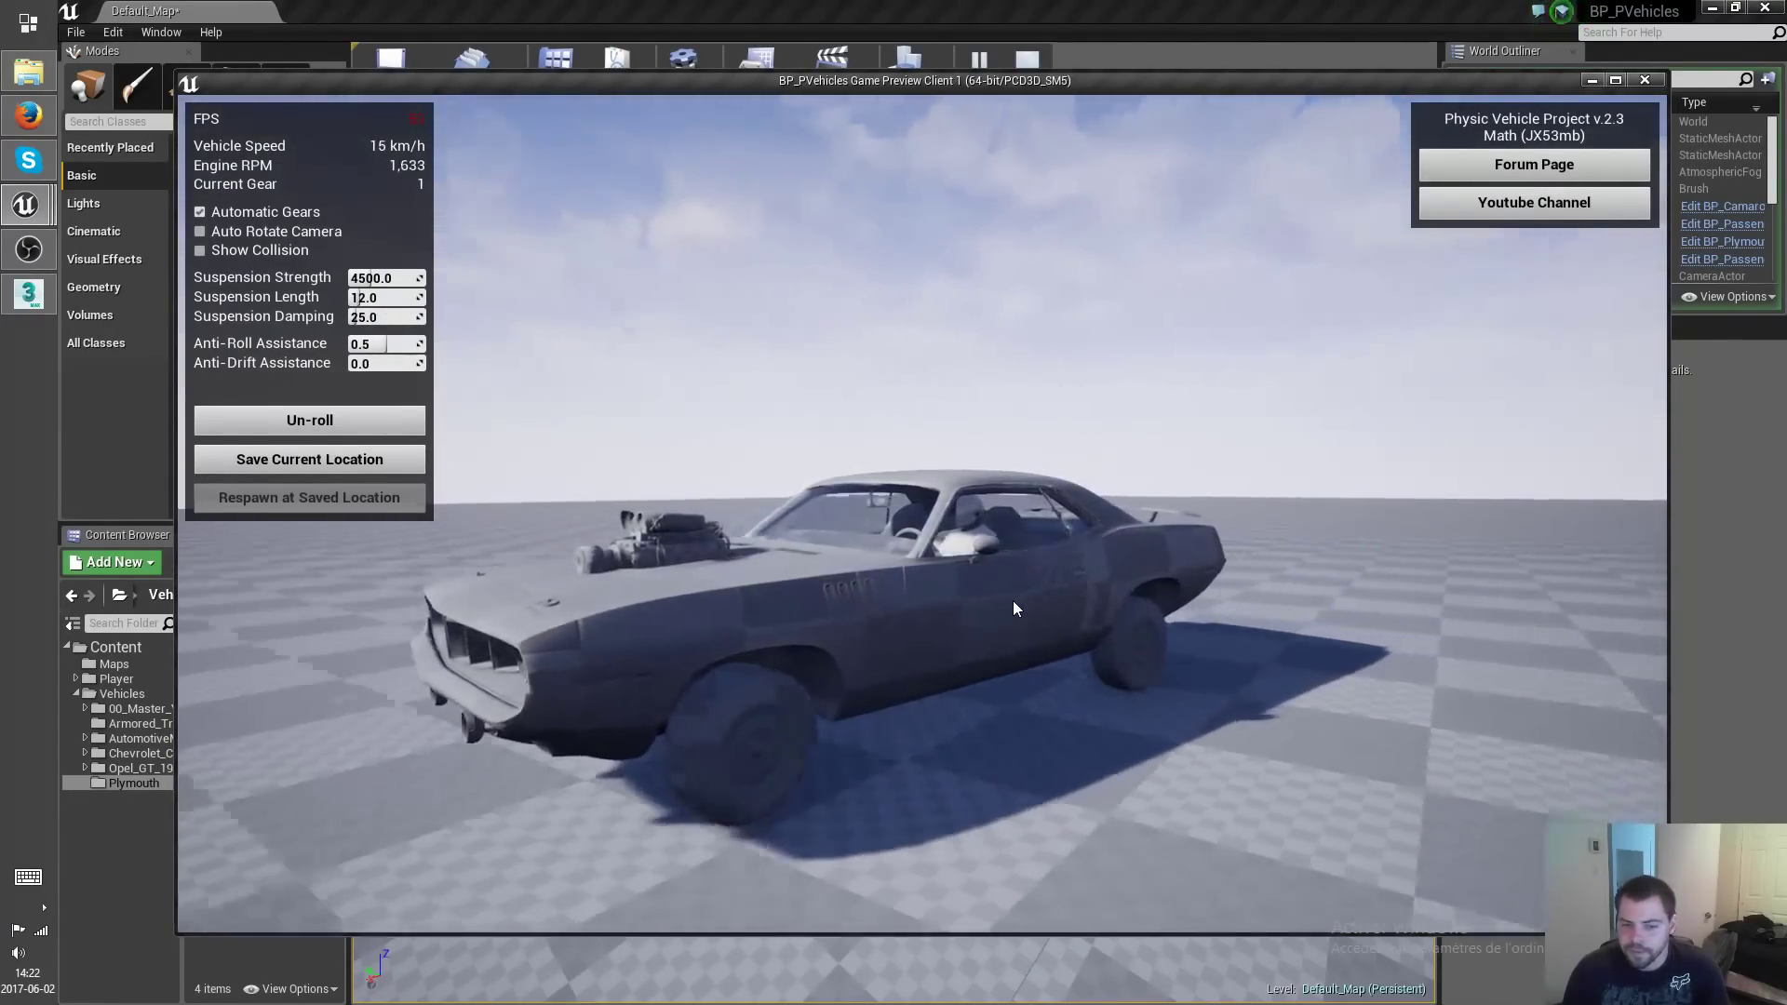
key(w)
key(d)
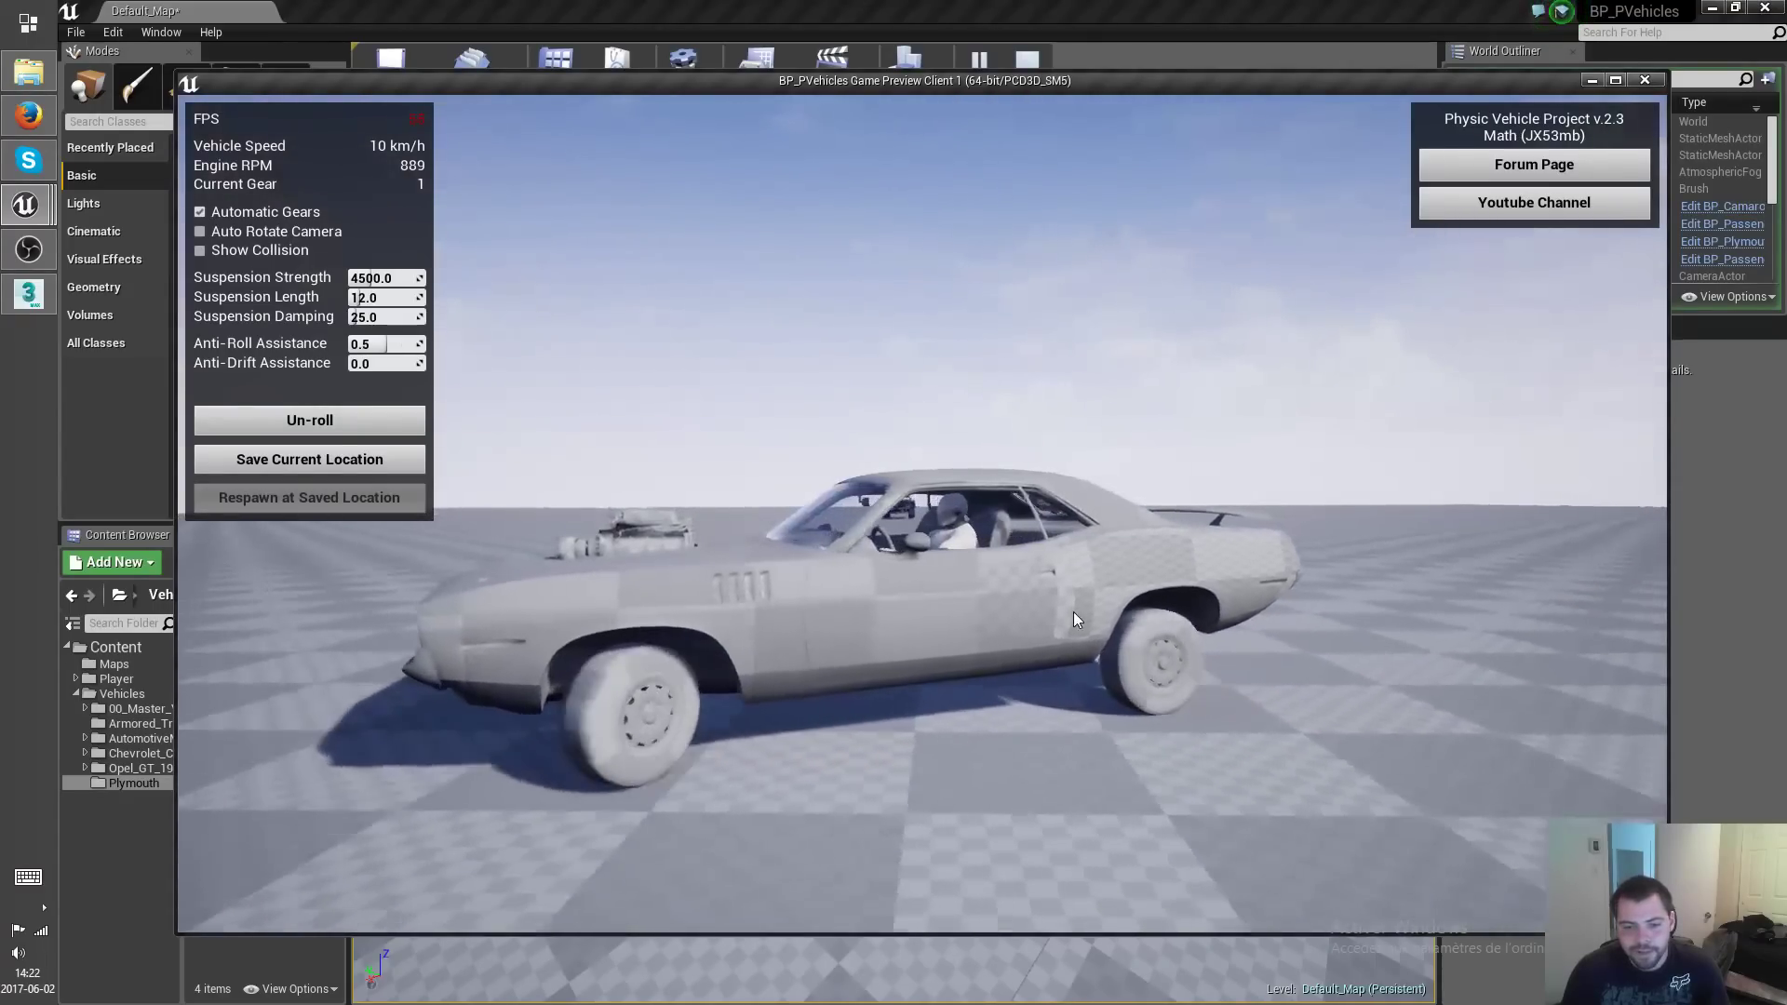
key(space)
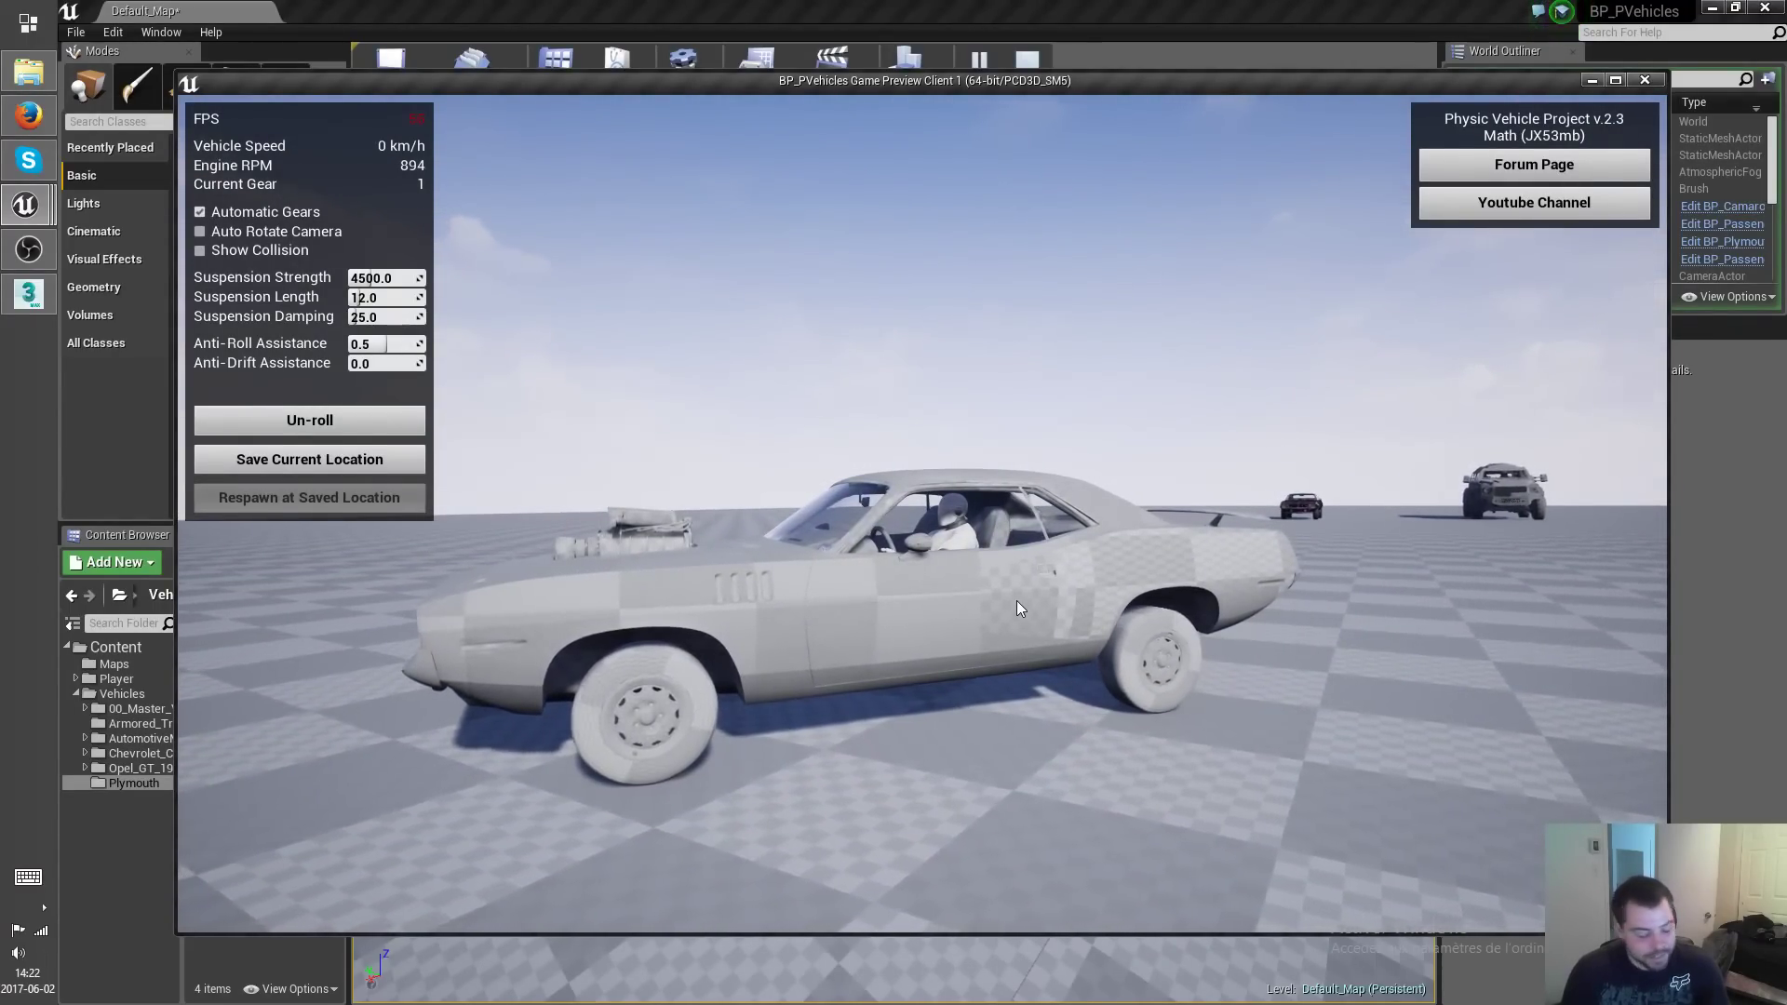
Leave the stopped Plymouth, back away to view it from the side, and run back to the door to get in.
key(e)
key(s)
key(a)
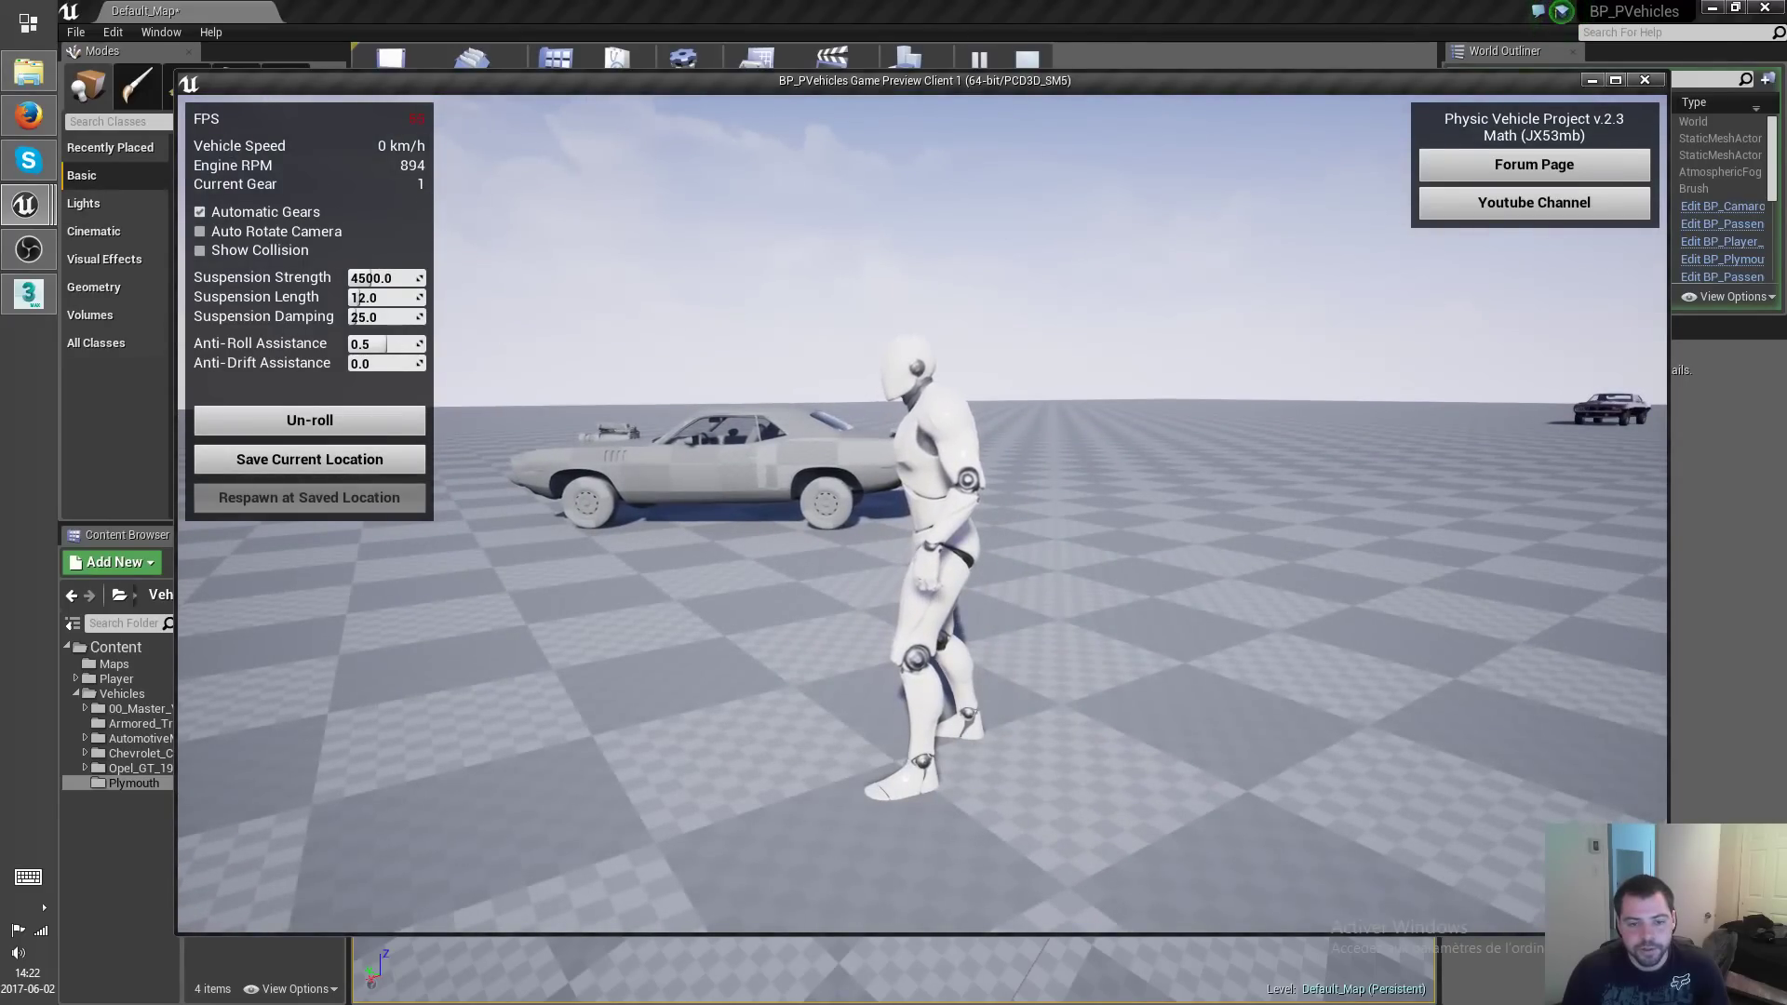
drag(968, 503, 851, 525)
key(w)
key(e)
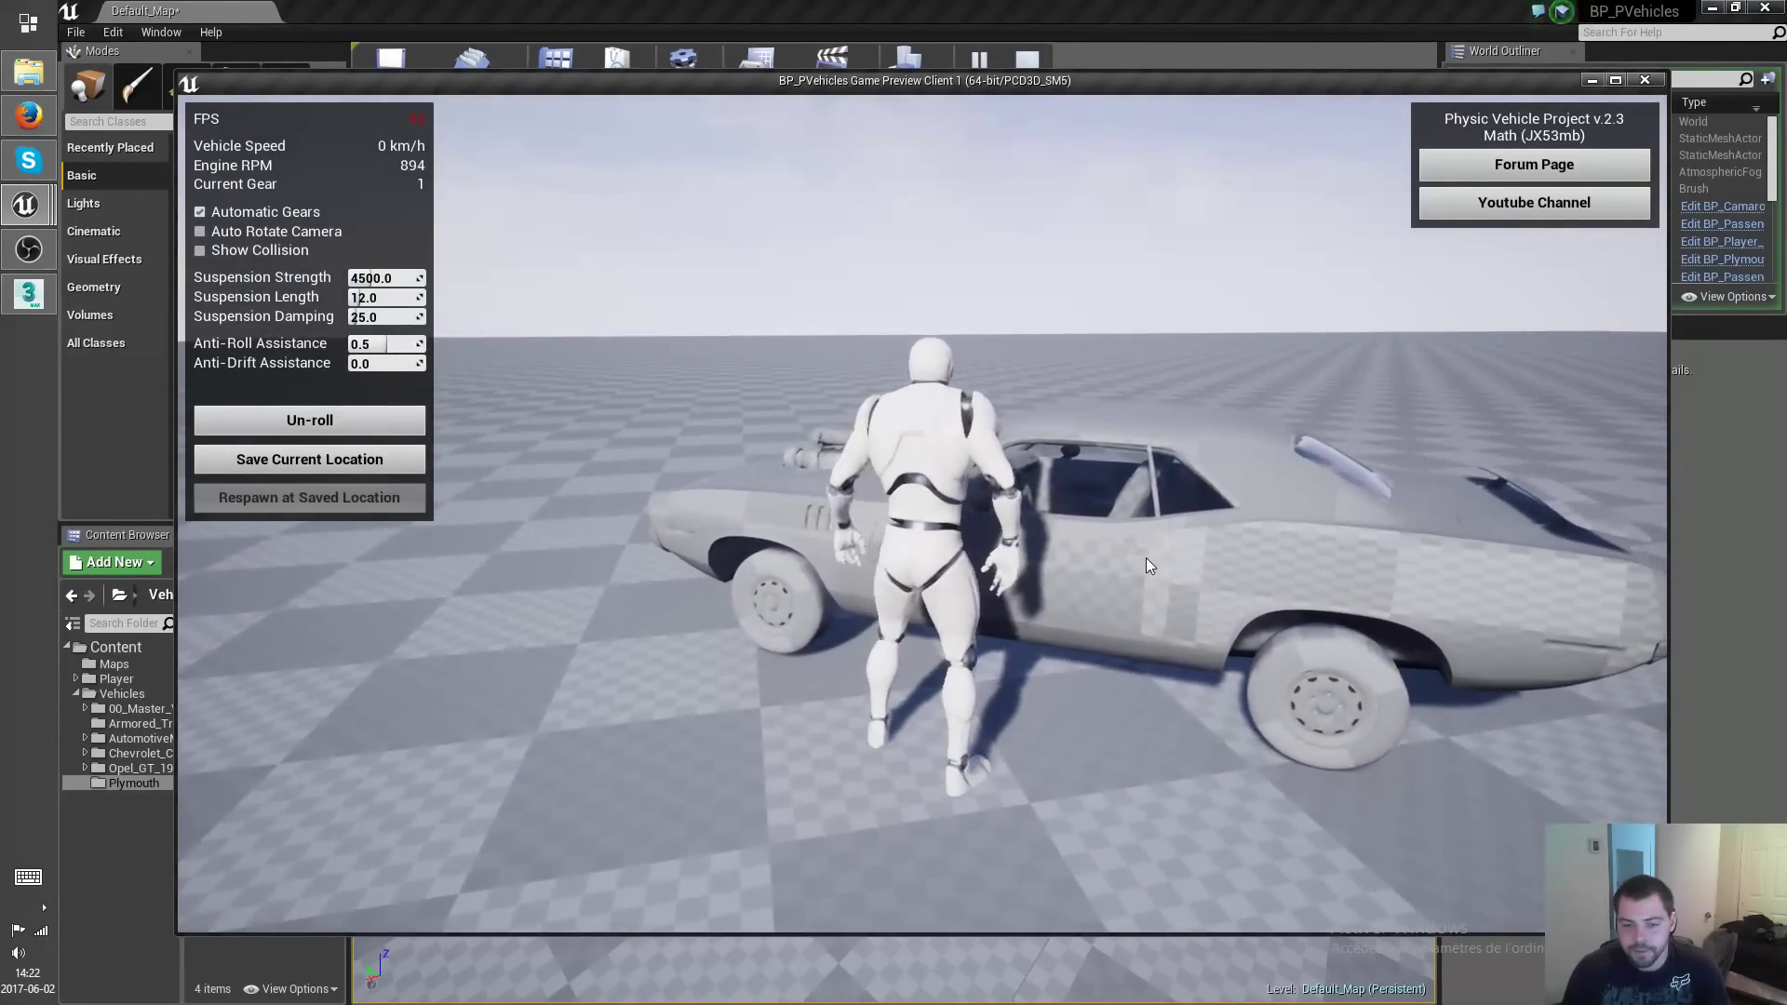